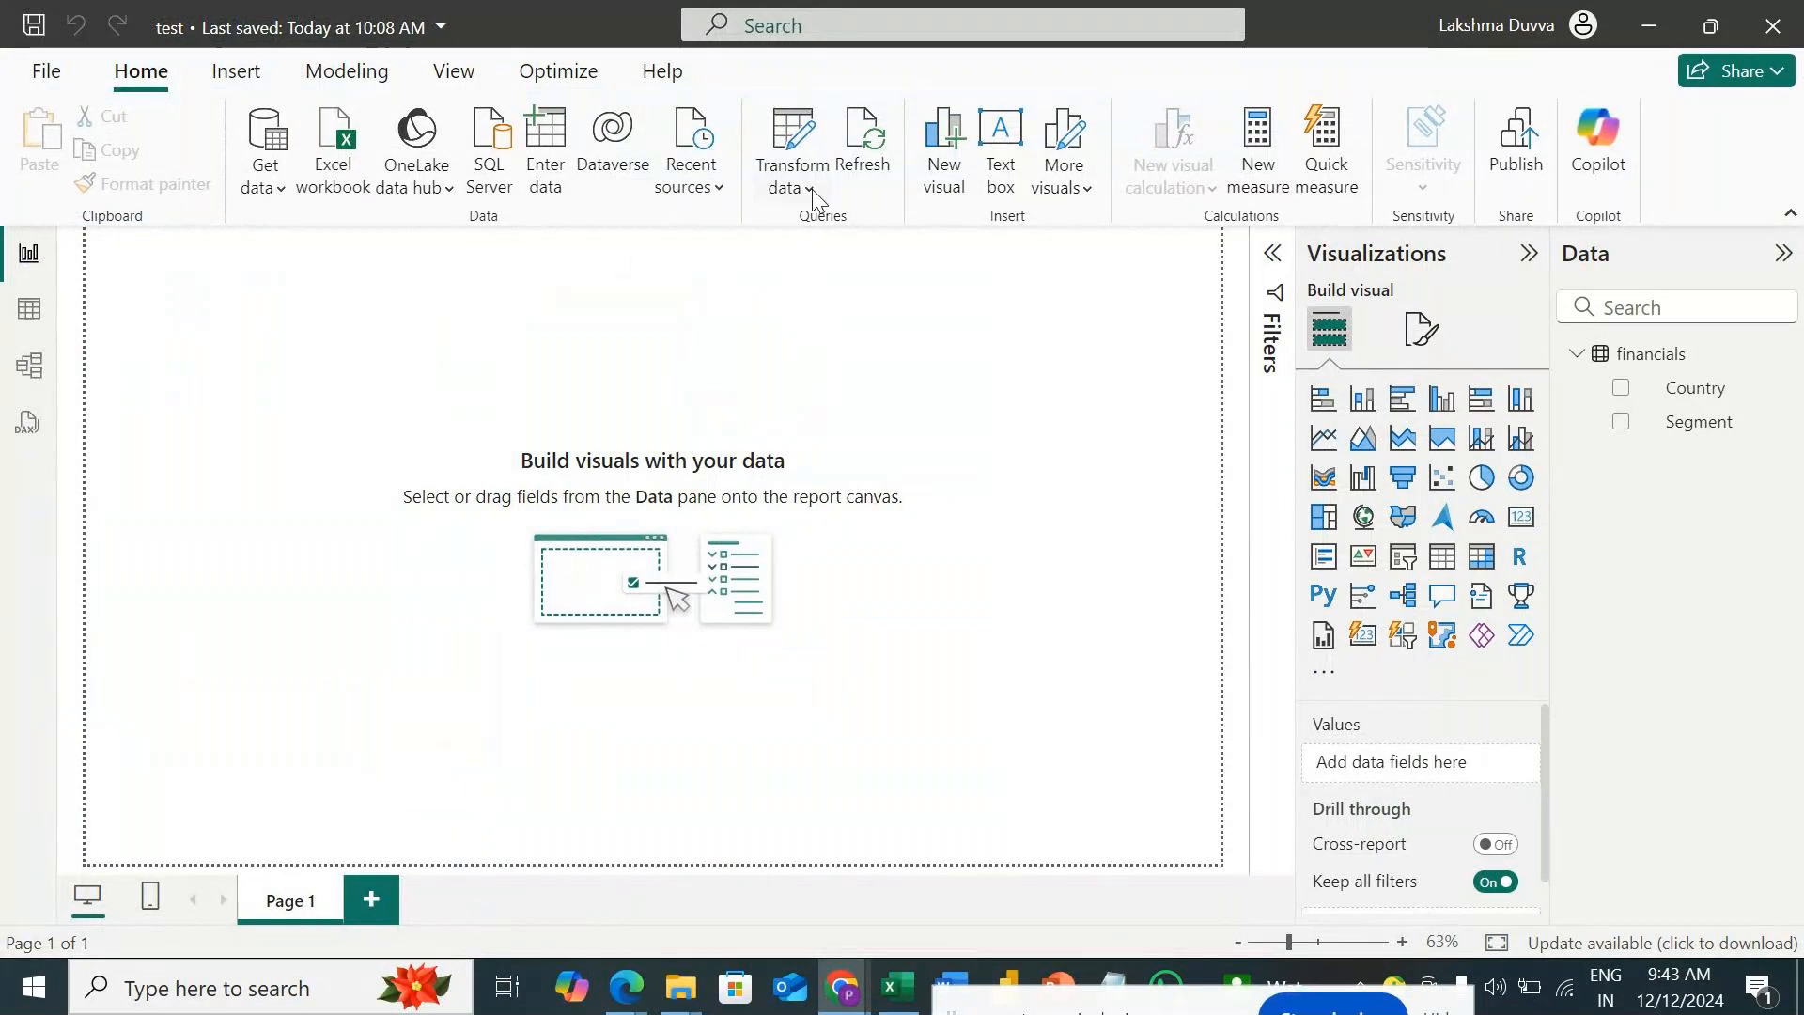
Delete the Removed Other Columns step from the financials query in Power Query Editor and apply the change to the report.
{"action": "left_click", "coordinate": [815, 190]}
{"action": "left_click", "coordinate": [846, 234]}
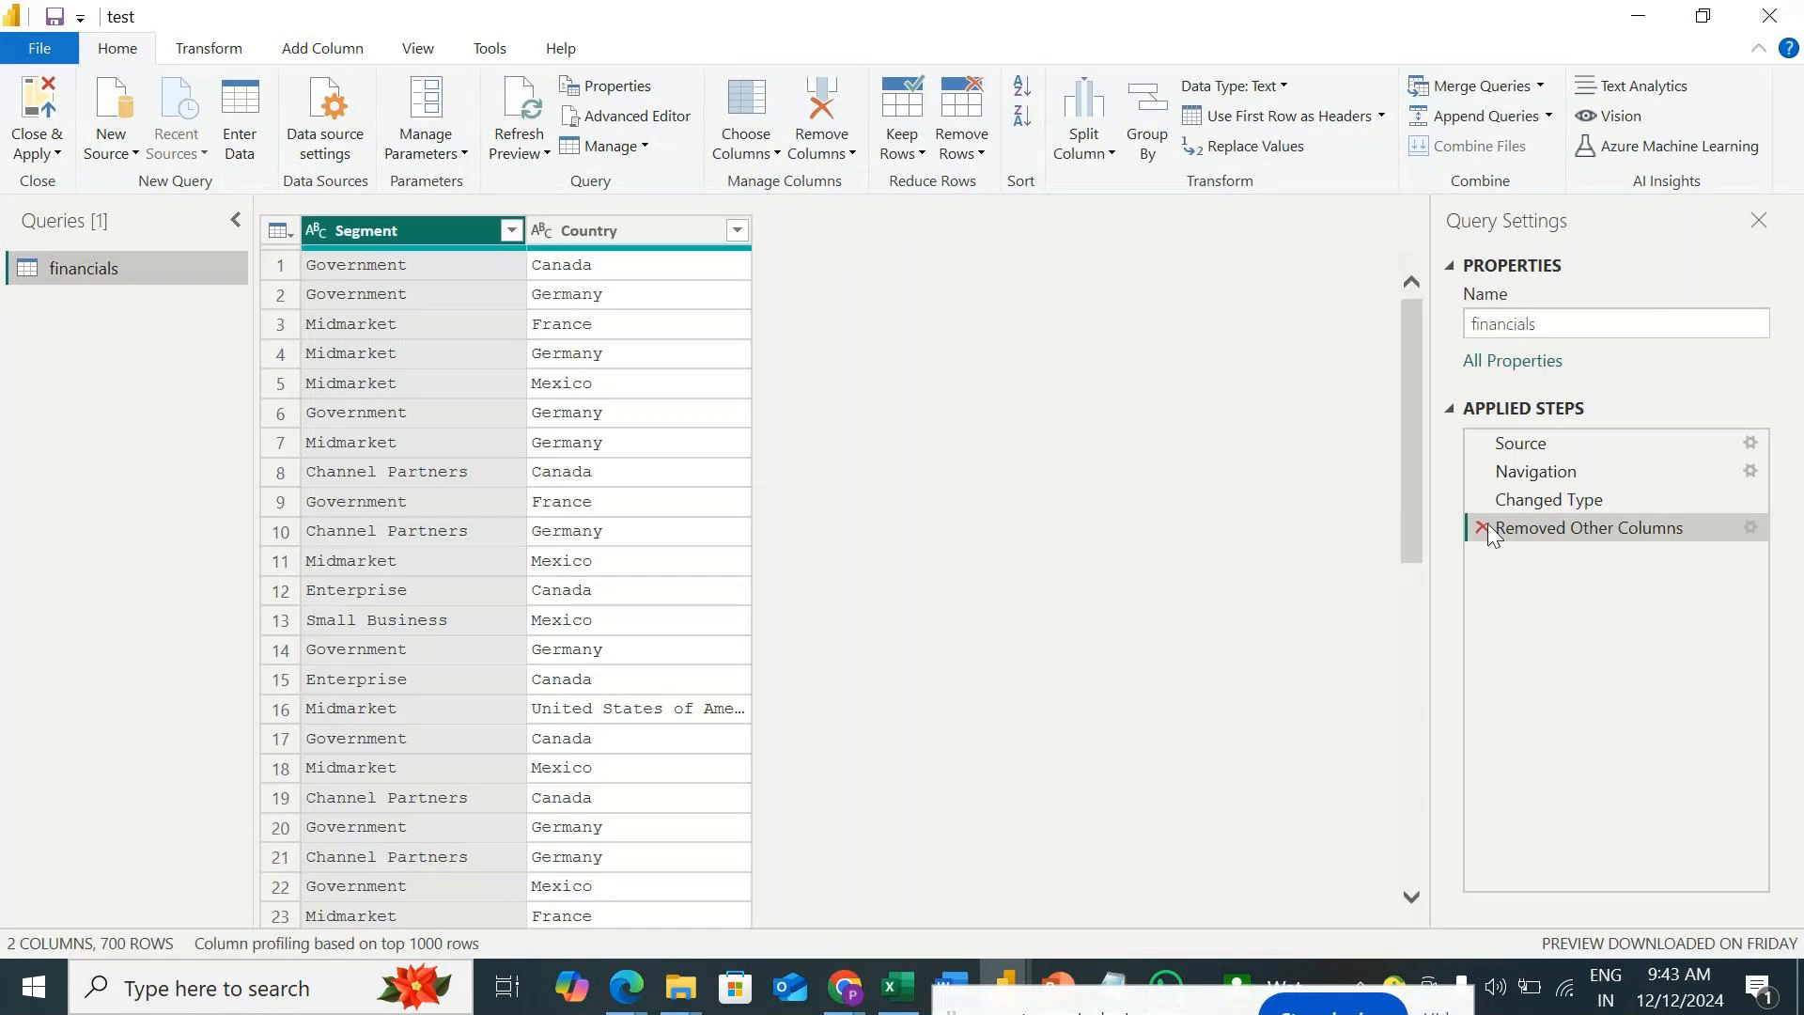
{"action": "left_click", "coordinate": [1482, 526]}
{"action": "left_click", "coordinate": [50, 153]}
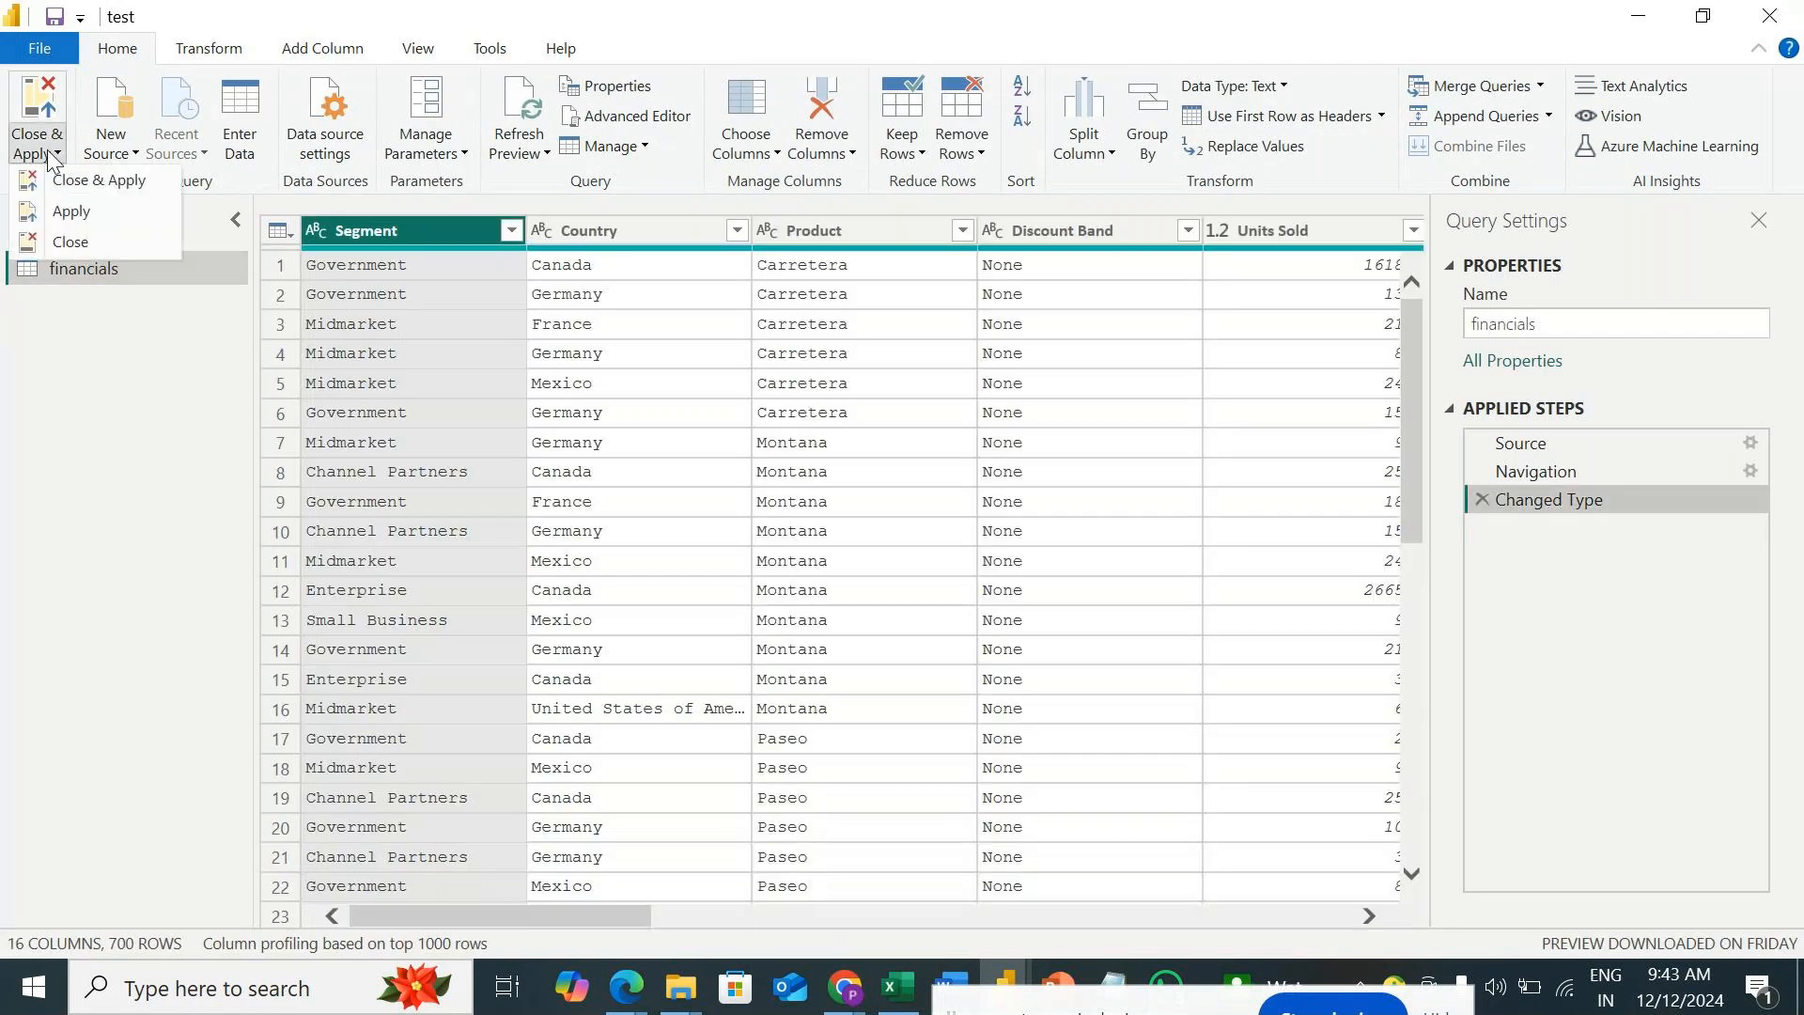
{"action": "left_click", "coordinate": [76, 182]}
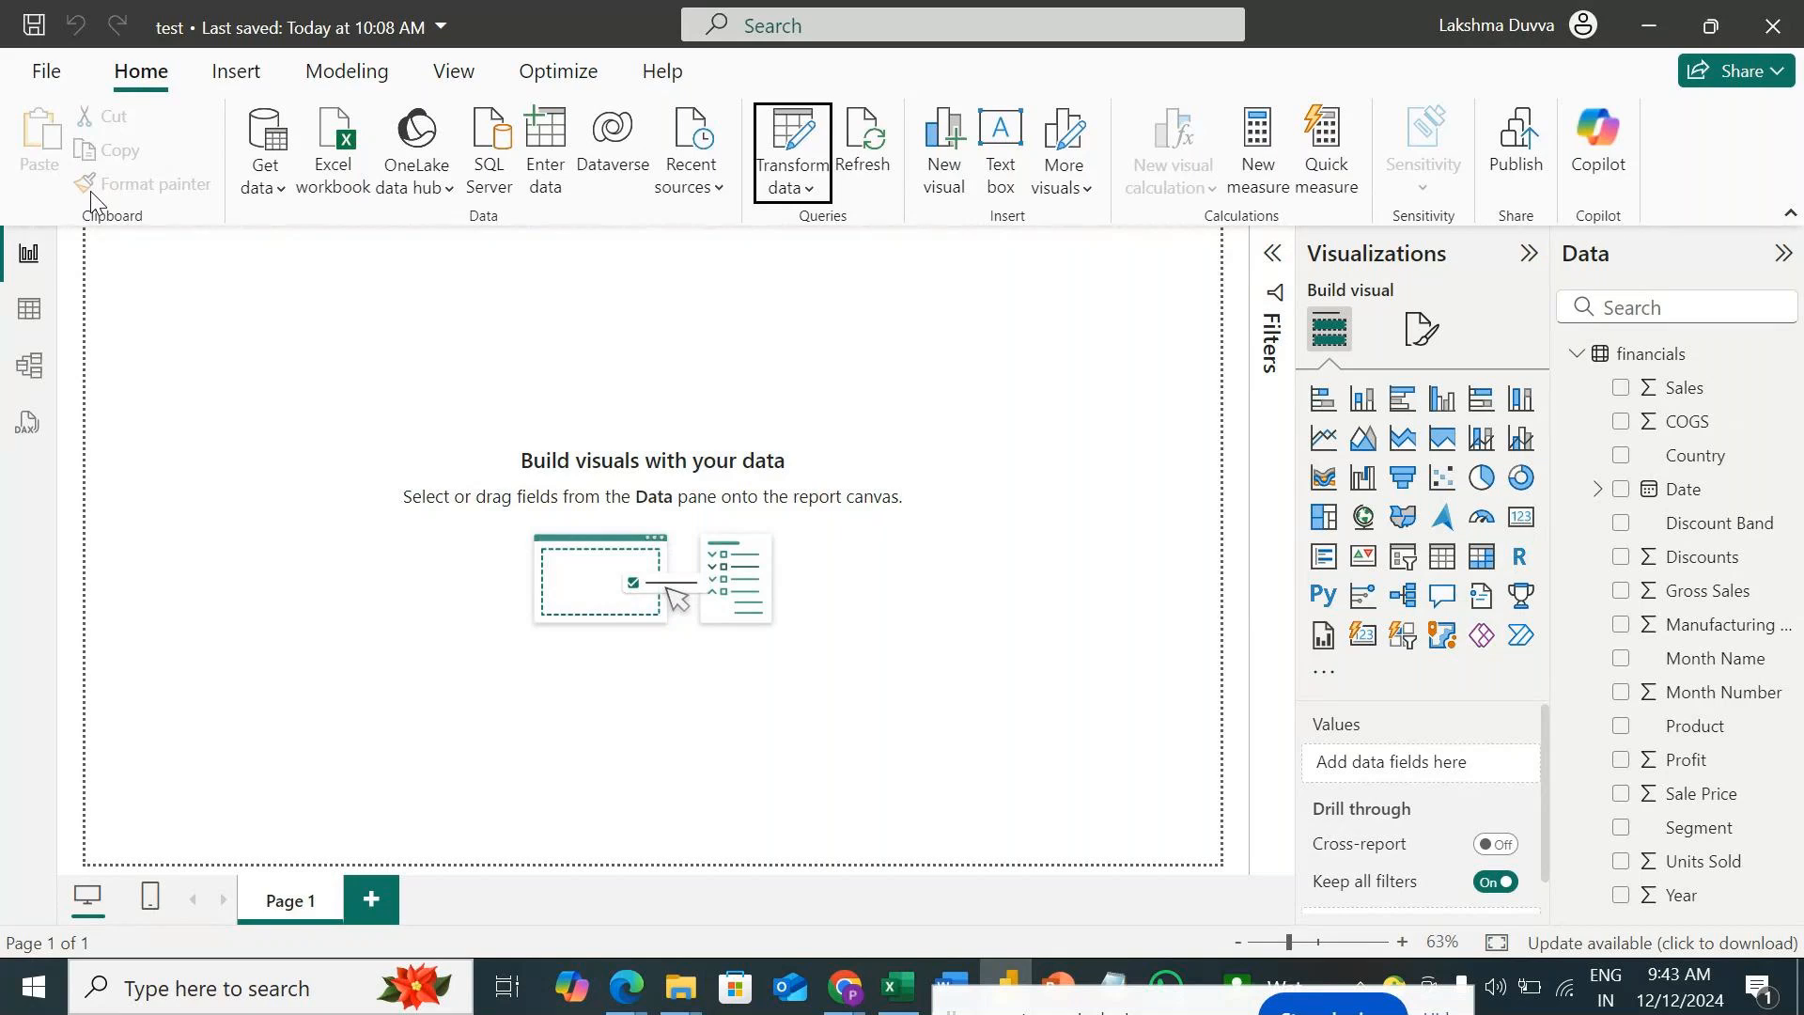
Switch to Paint with a blank canvas and maximize its window.
{"action": "left_click", "coordinate": [184, 988]}
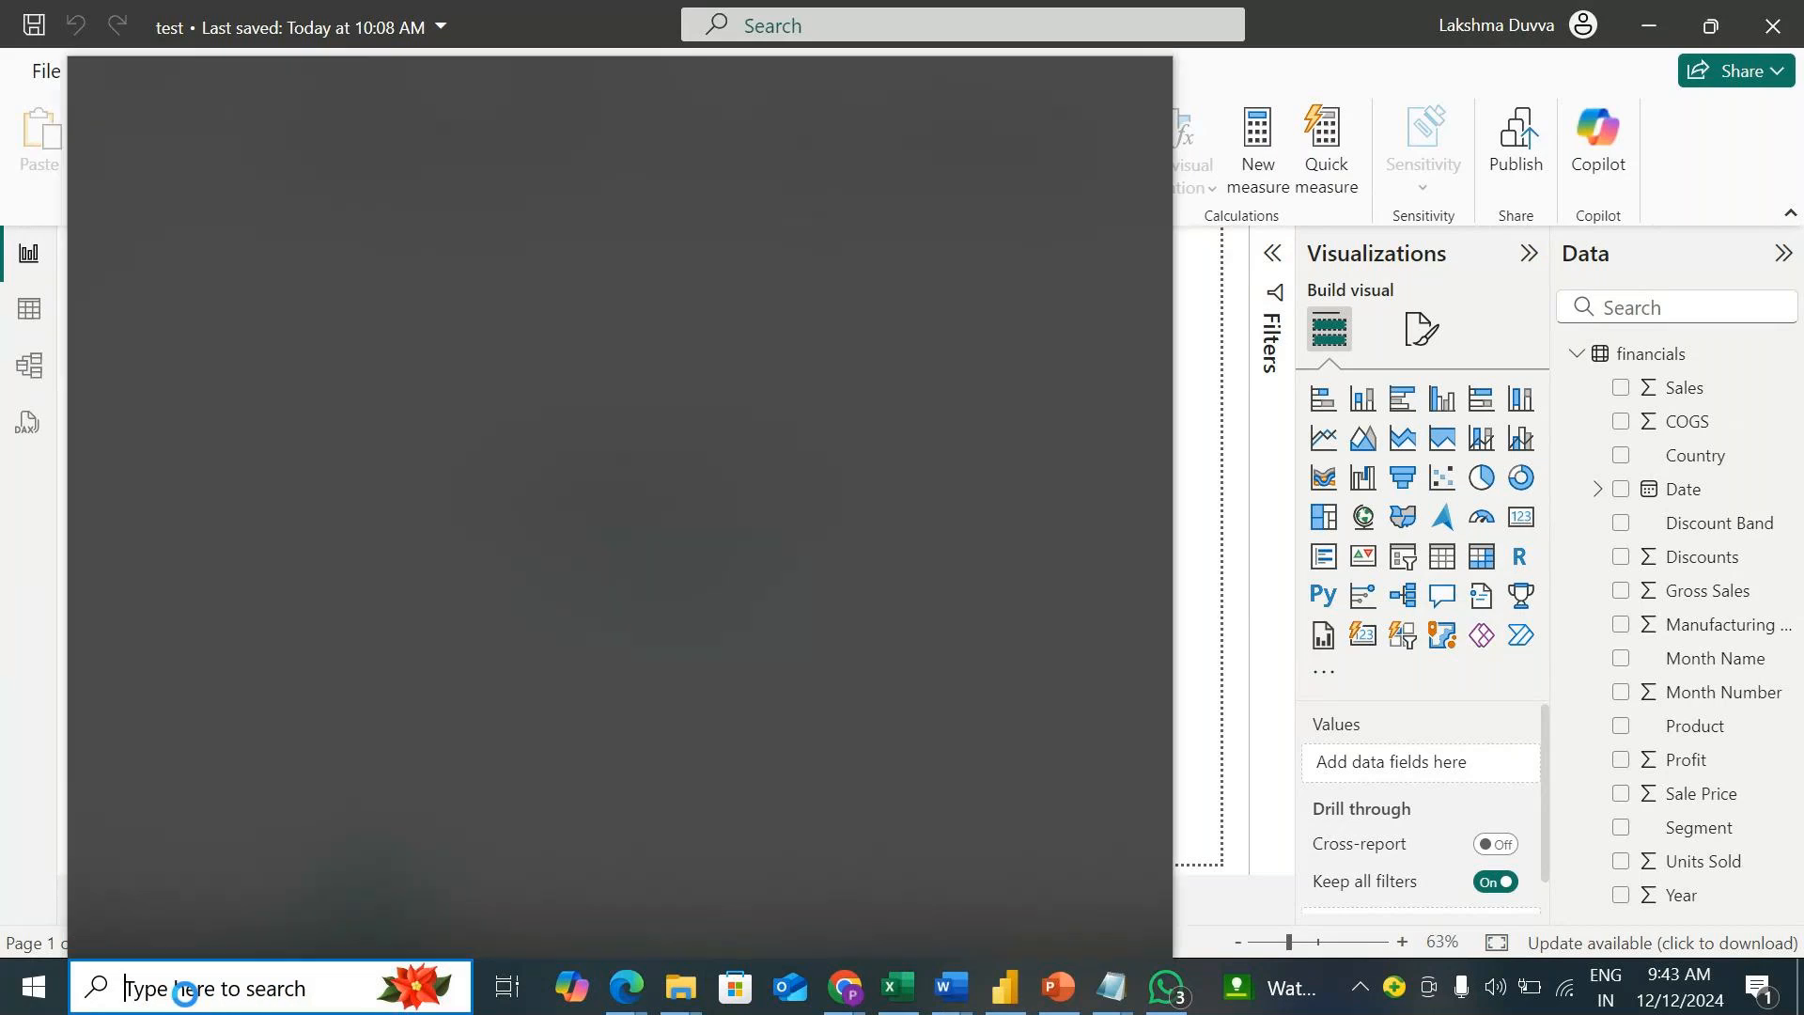
{"action": "type", "text": "Paint"}
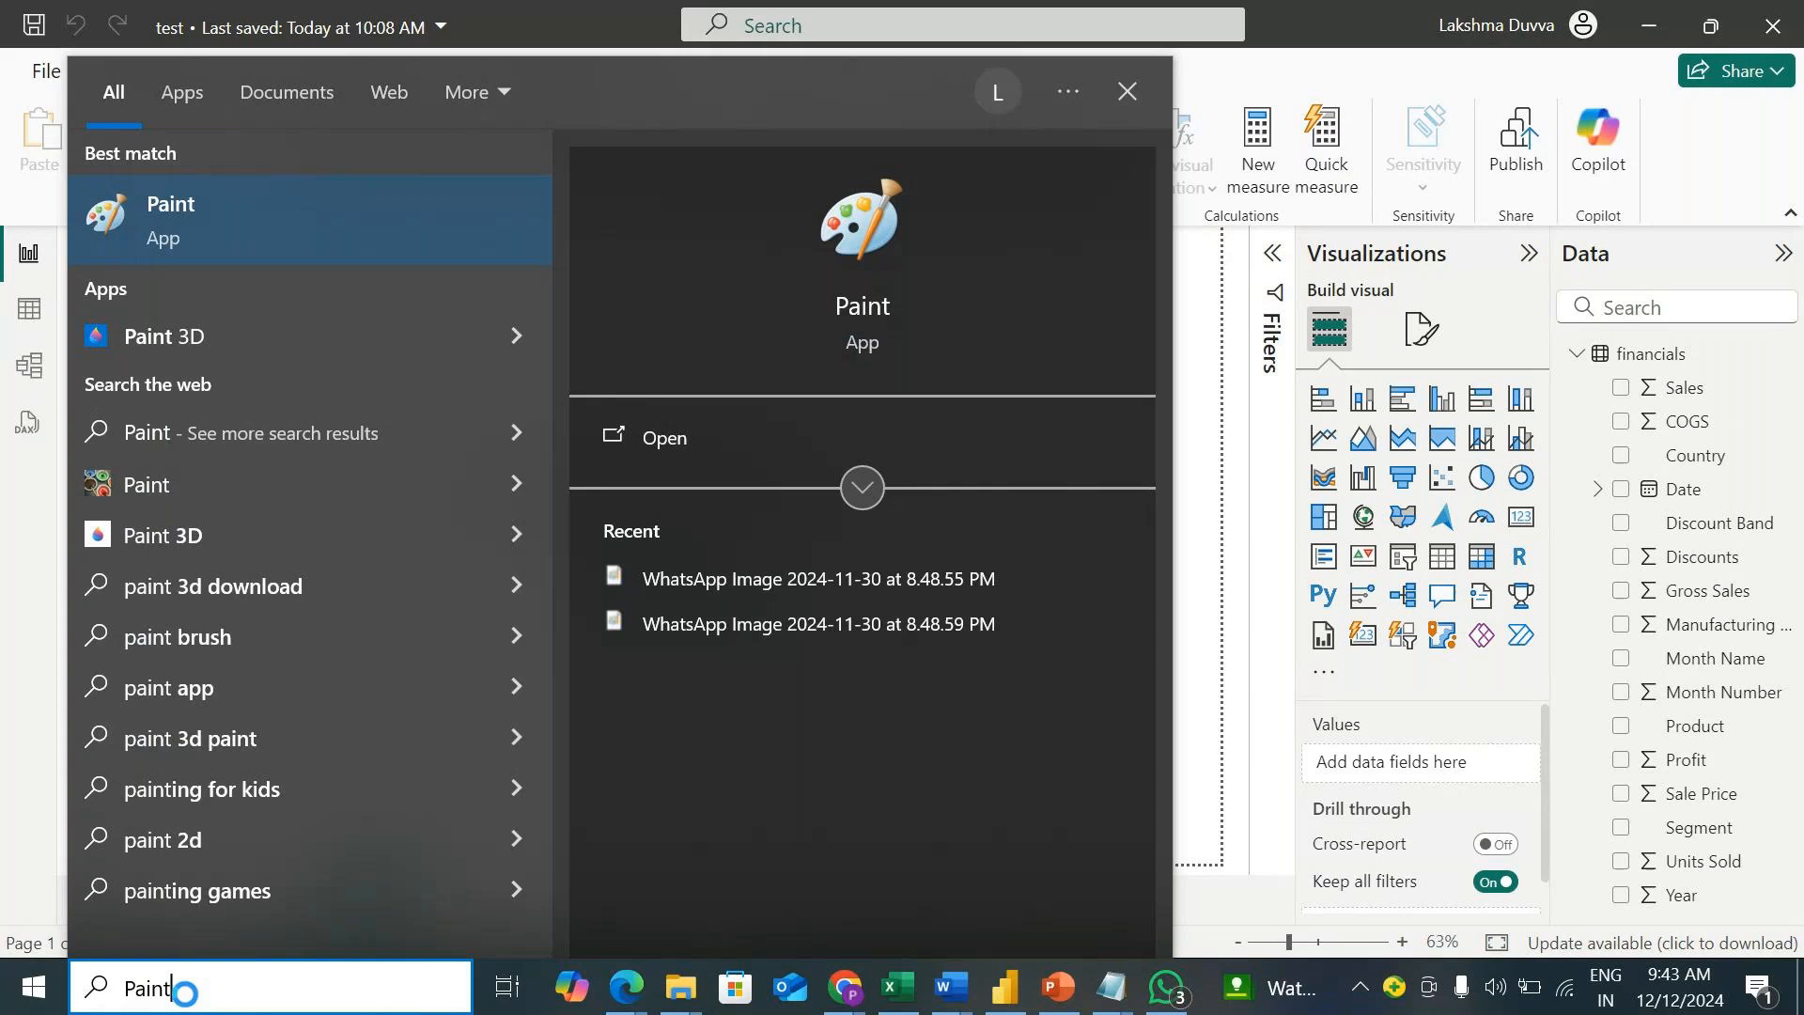
{"action": "left_click", "coordinate": [231, 222]}
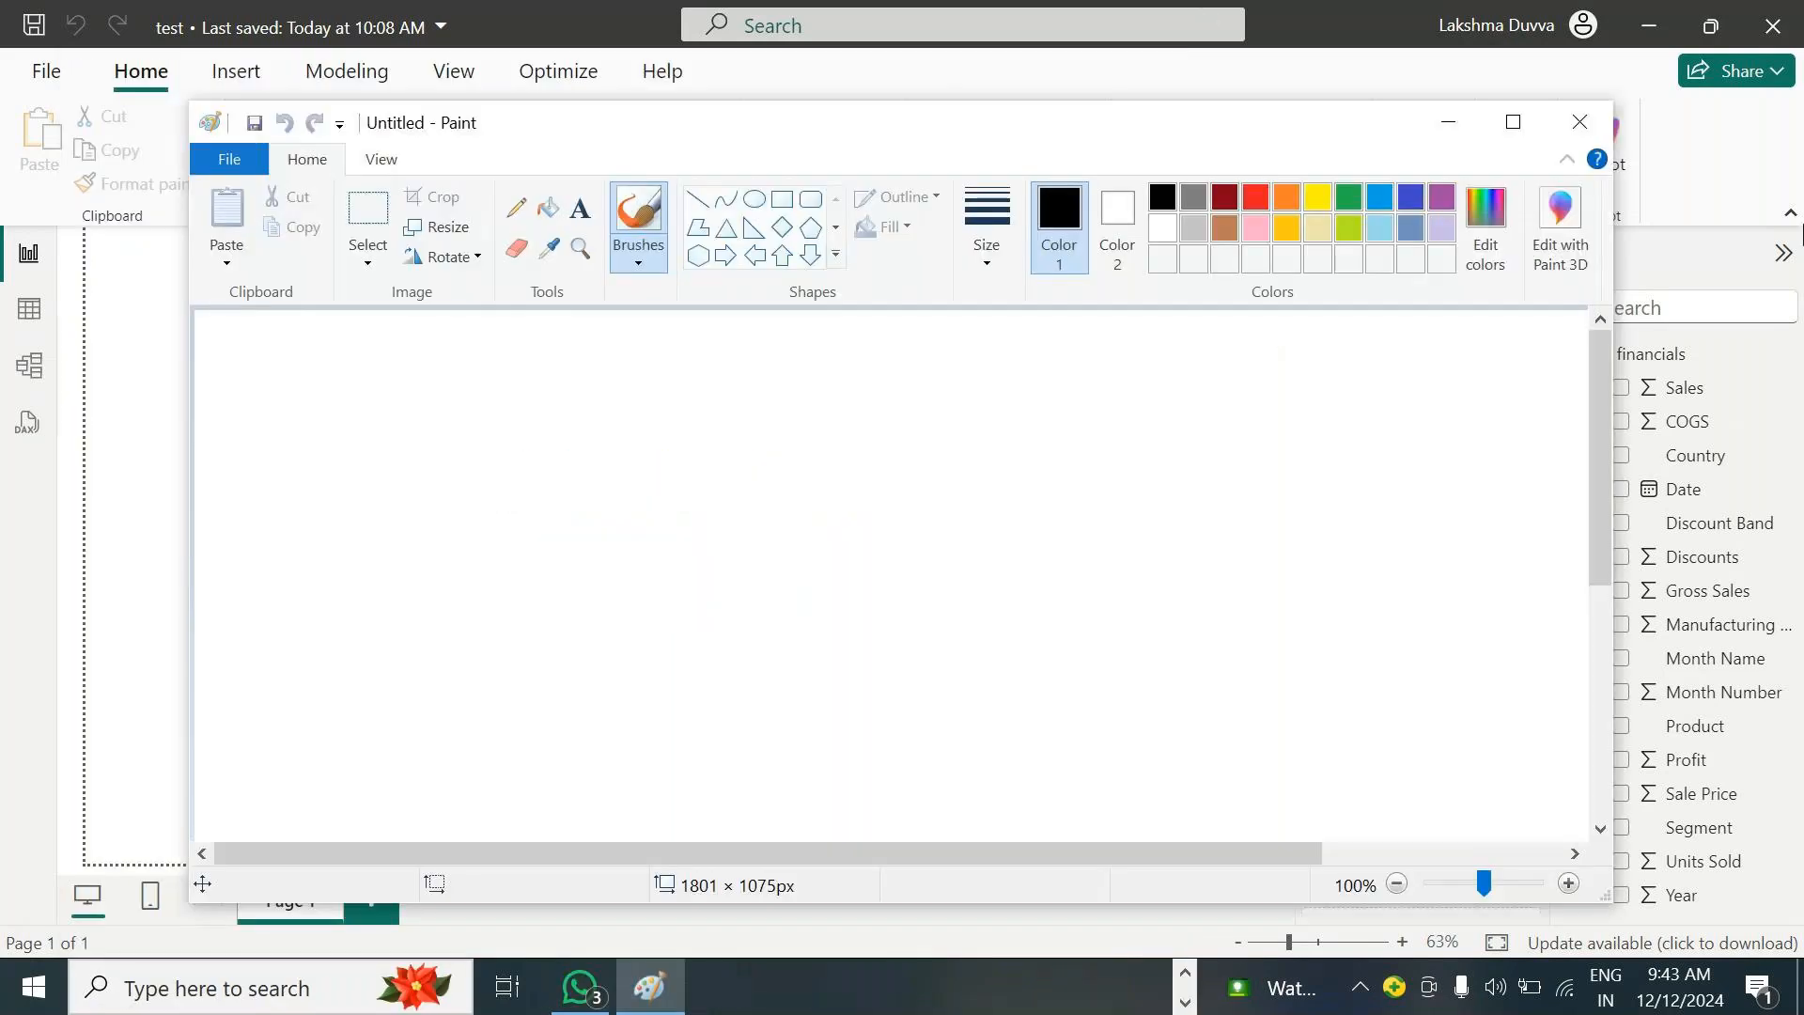
{"action": "left_click", "coordinate": [1513, 123]}
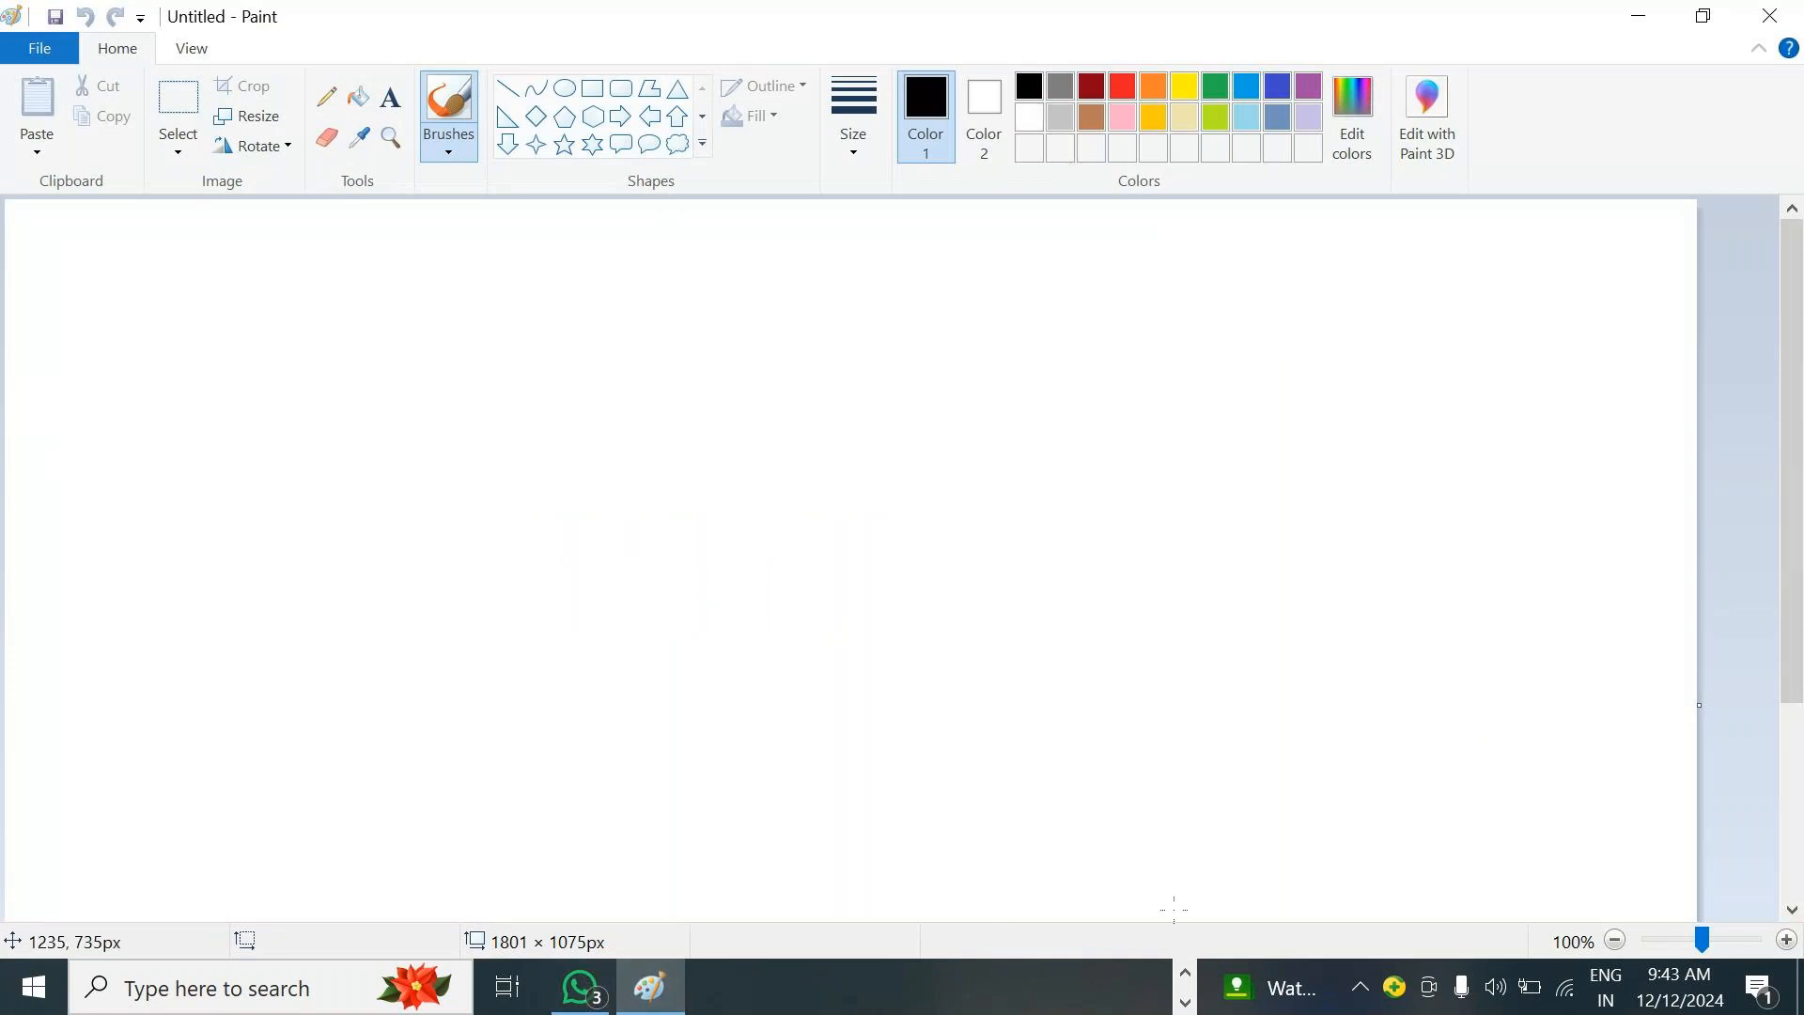
{"action": "left_click", "coordinate": [1184, 974]}
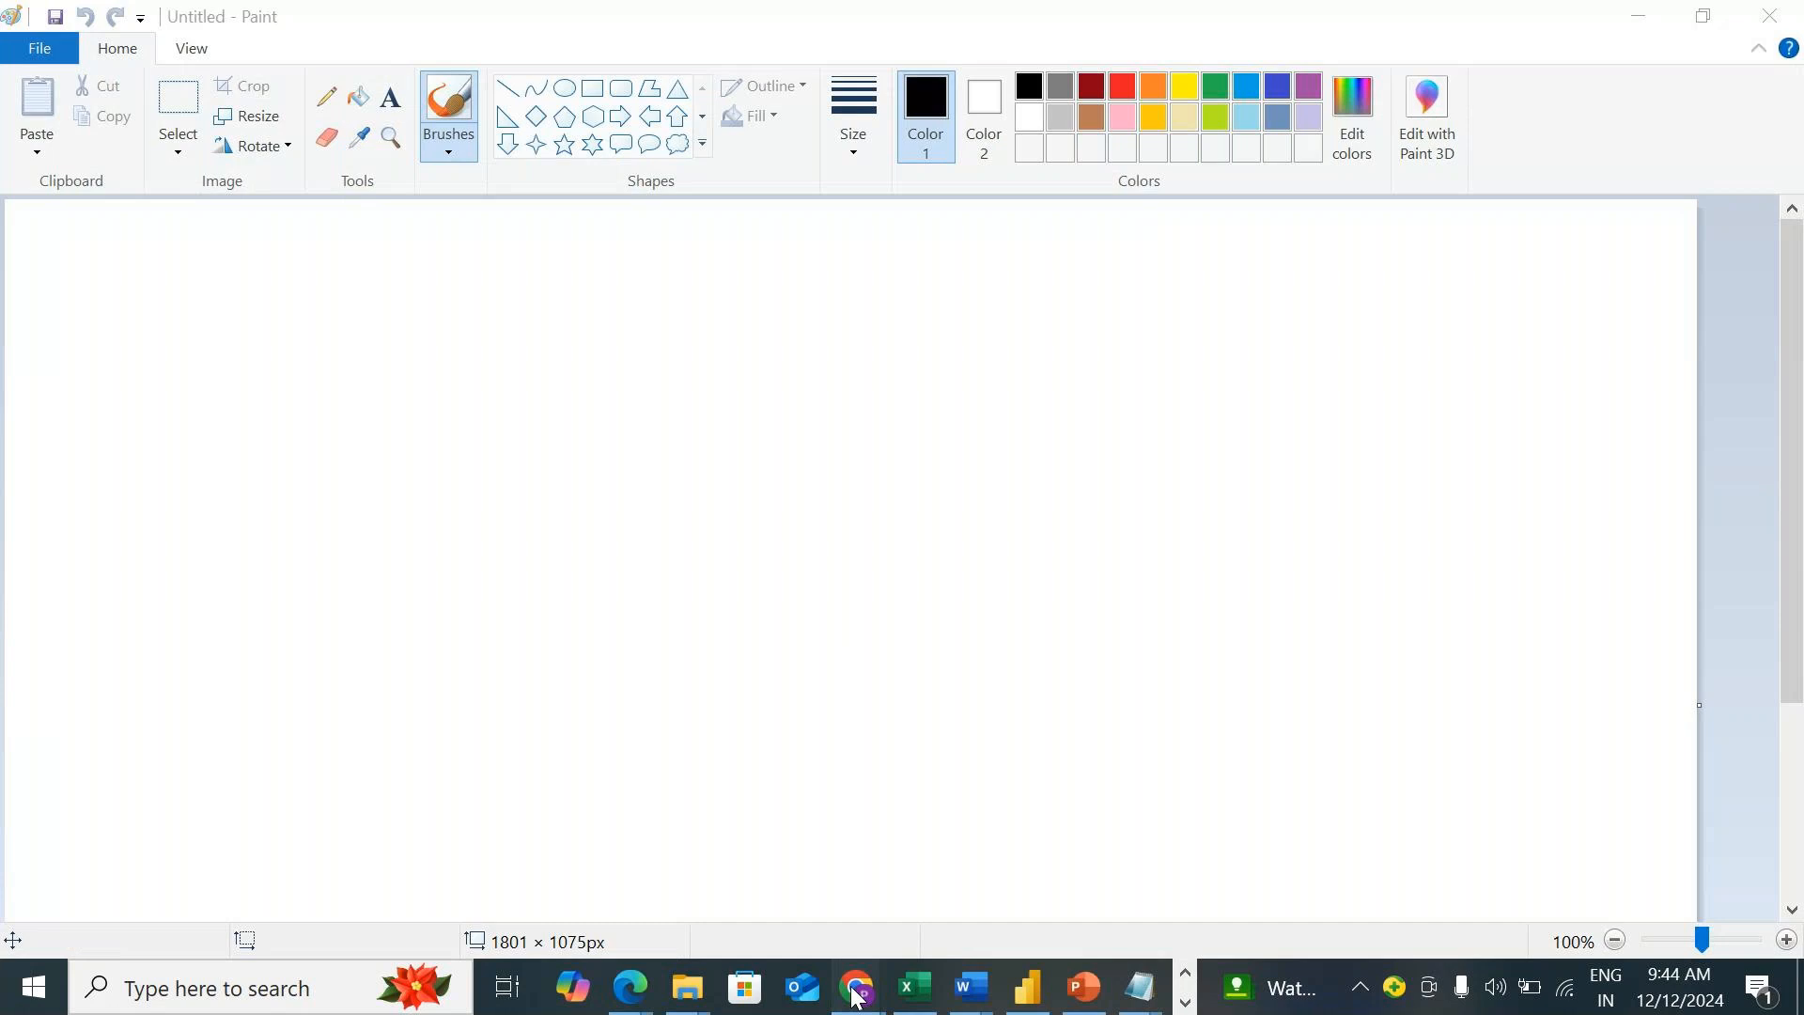
{"action": "mouse_move", "coordinate": [856, 994]}
{"action": "left_click", "coordinate": [913, 876]}
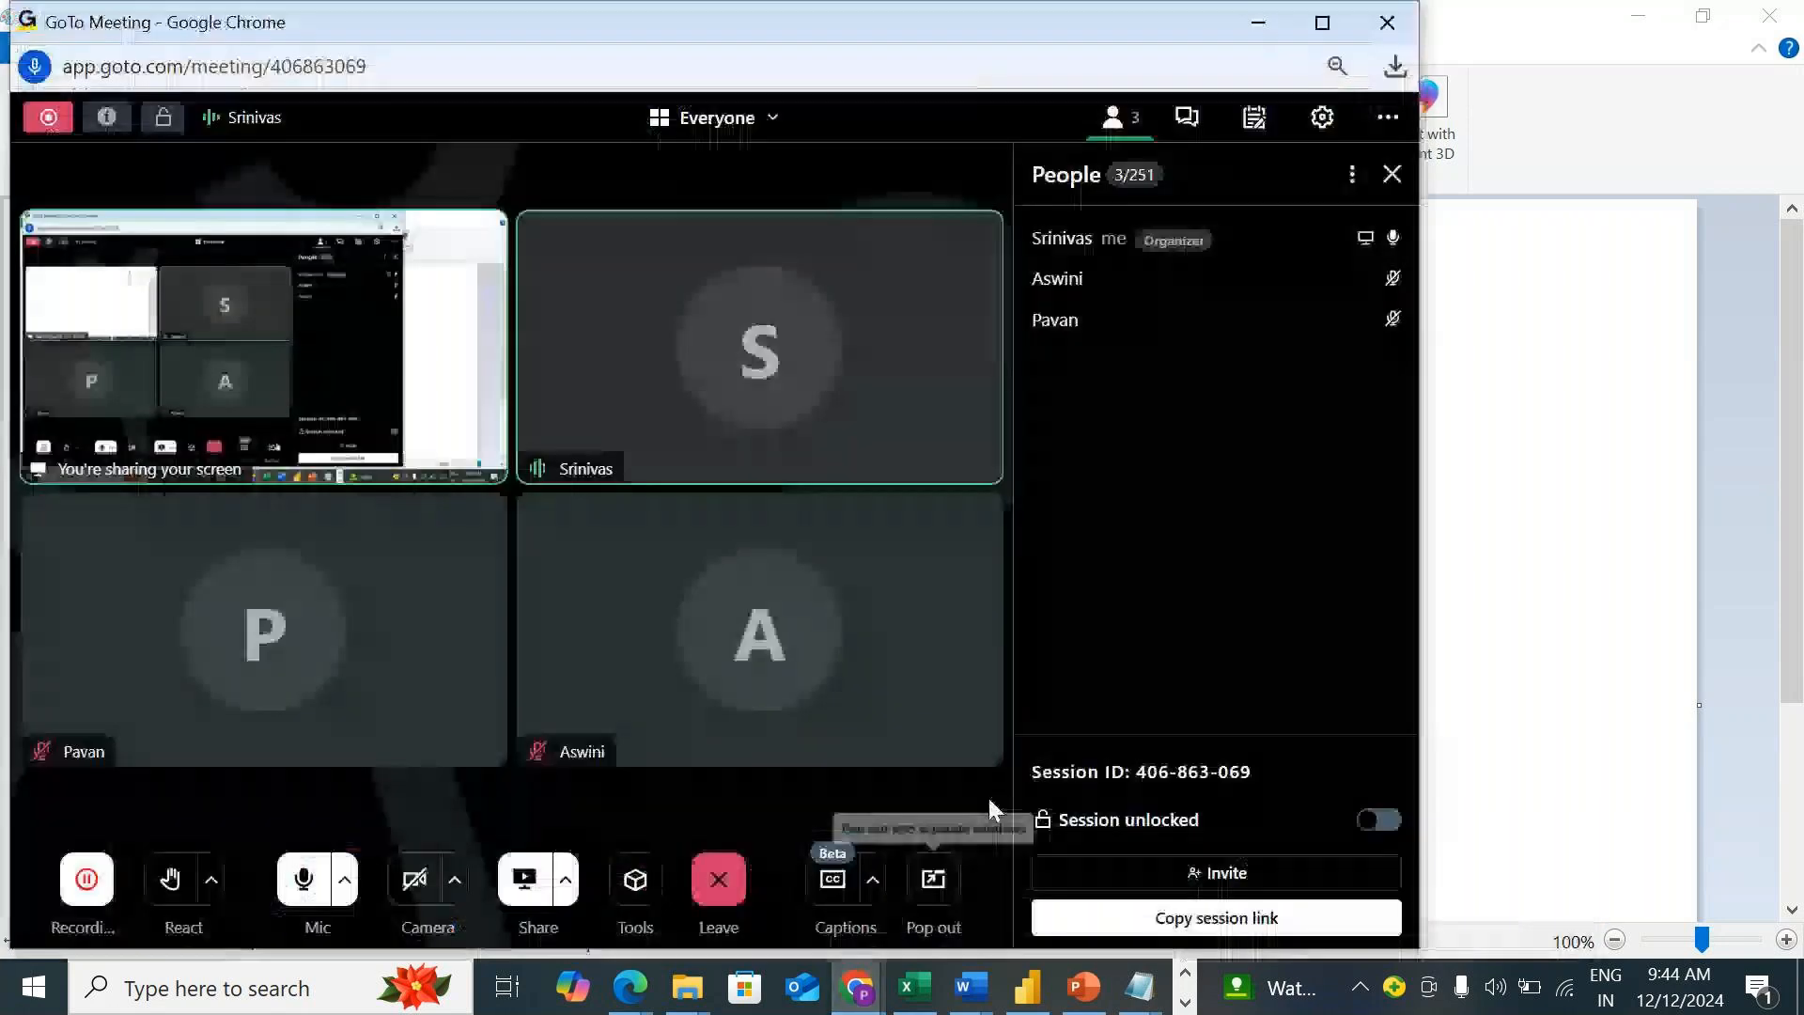
{"action": "left_click", "coordinate": [1258, 23]}
{"action": "left_click", "coordinate": [1640, 14]}
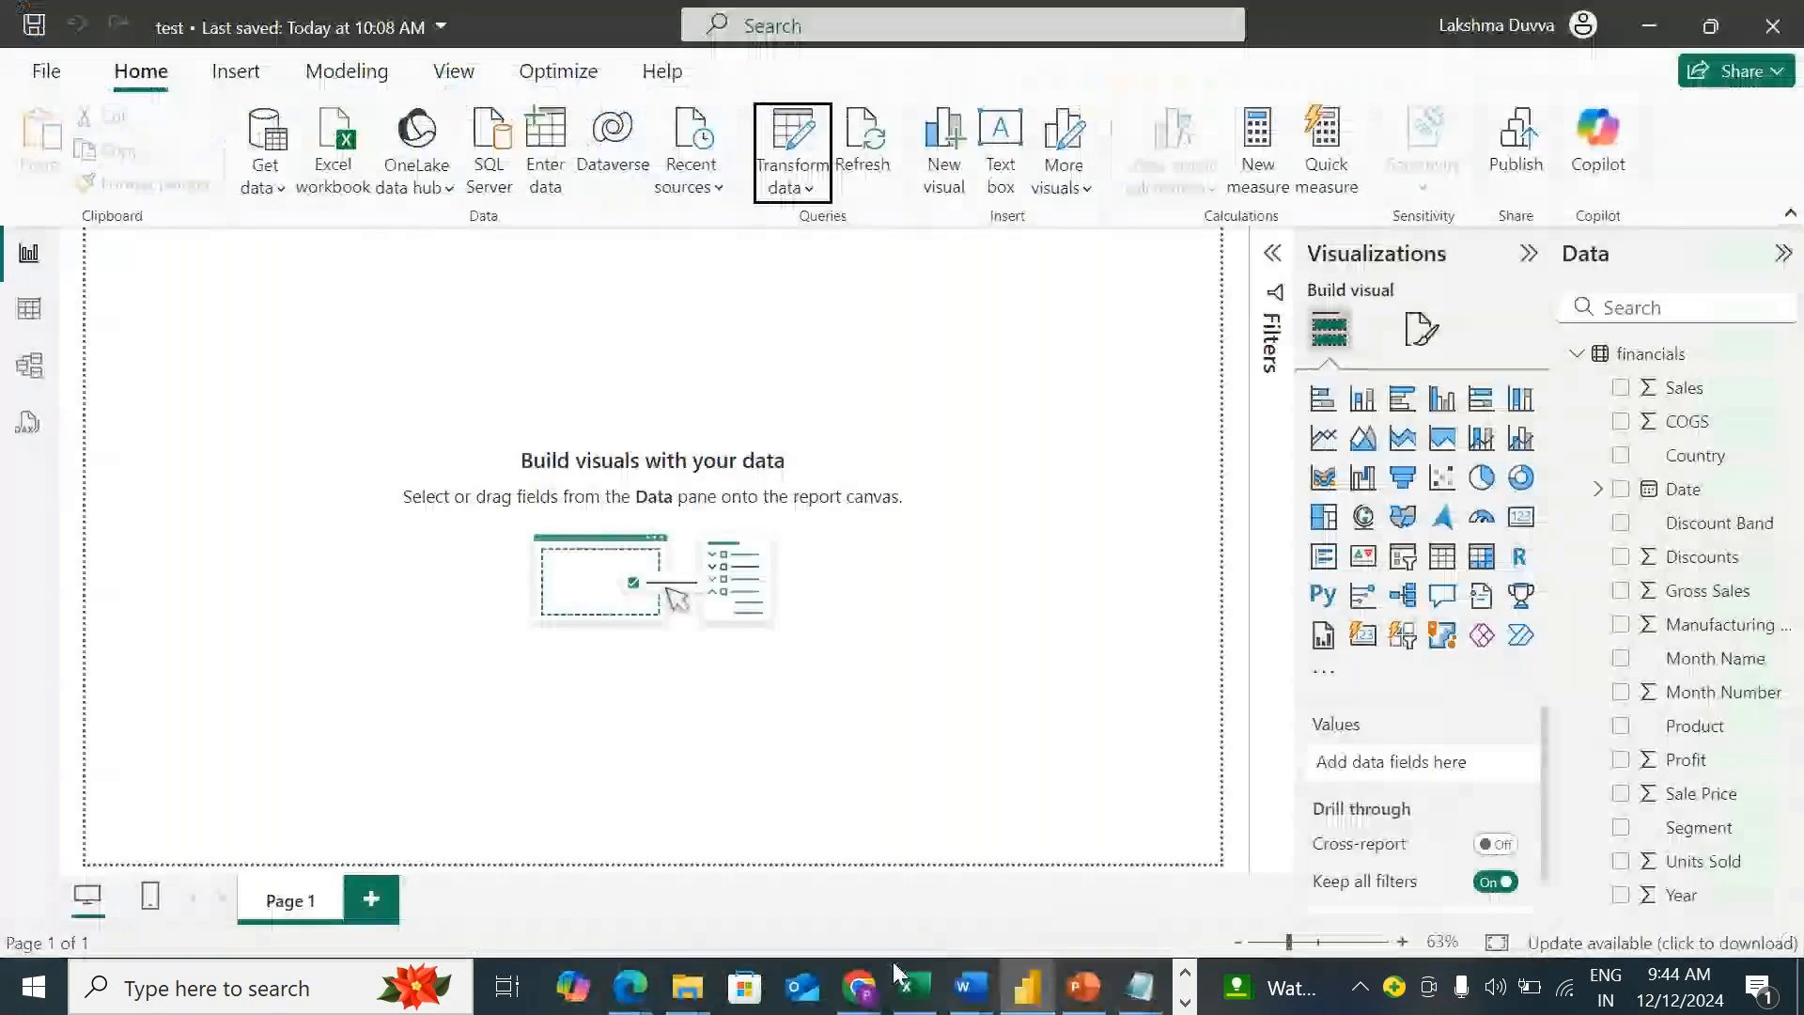
{"action": "left_click", "coordinate": [1185, 1002]}
{"action": "left_click", "coordinate": [651, 987]}
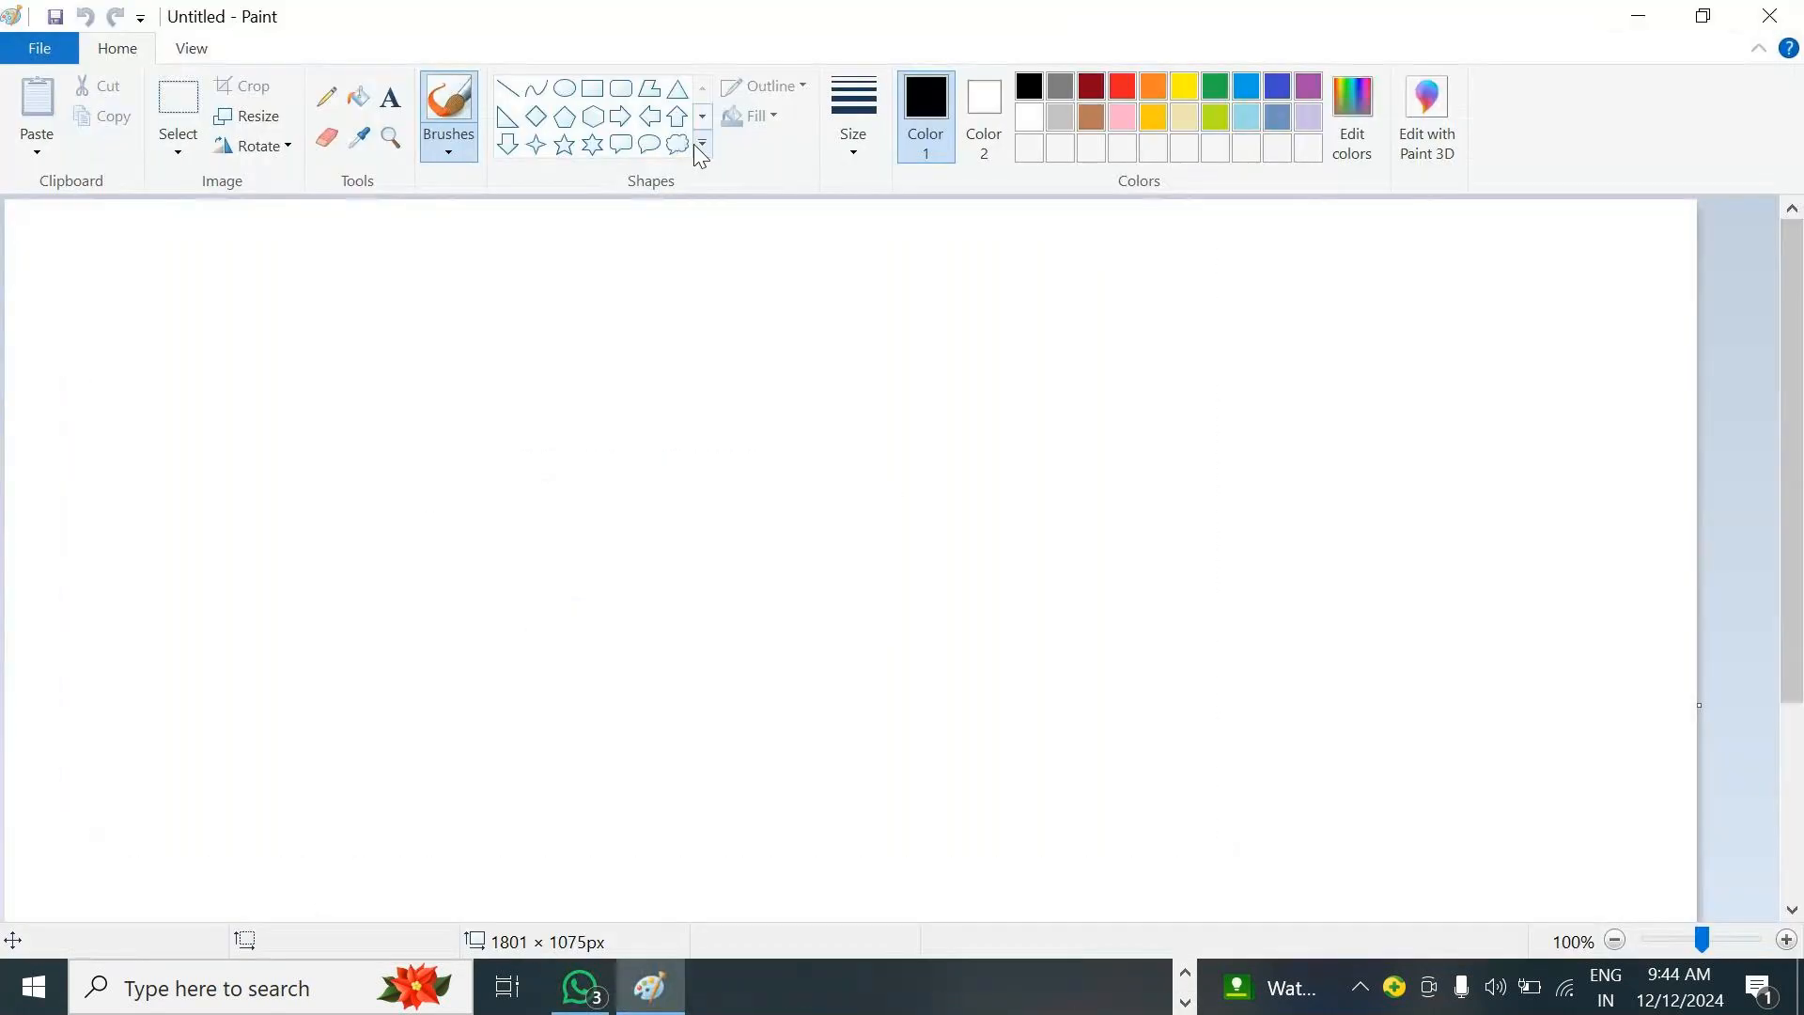
Draw an indigo rectangle about 875 × 507 px in the middle of the canvas.
{"action": "left_click", "coordinate": [592, 89]}
{"action": "left_click_drag", "start_coordinate": [490, 283], "coordinate": [1312, 761]}
{"action": "left_click", "coordinate": [1278, 87]}
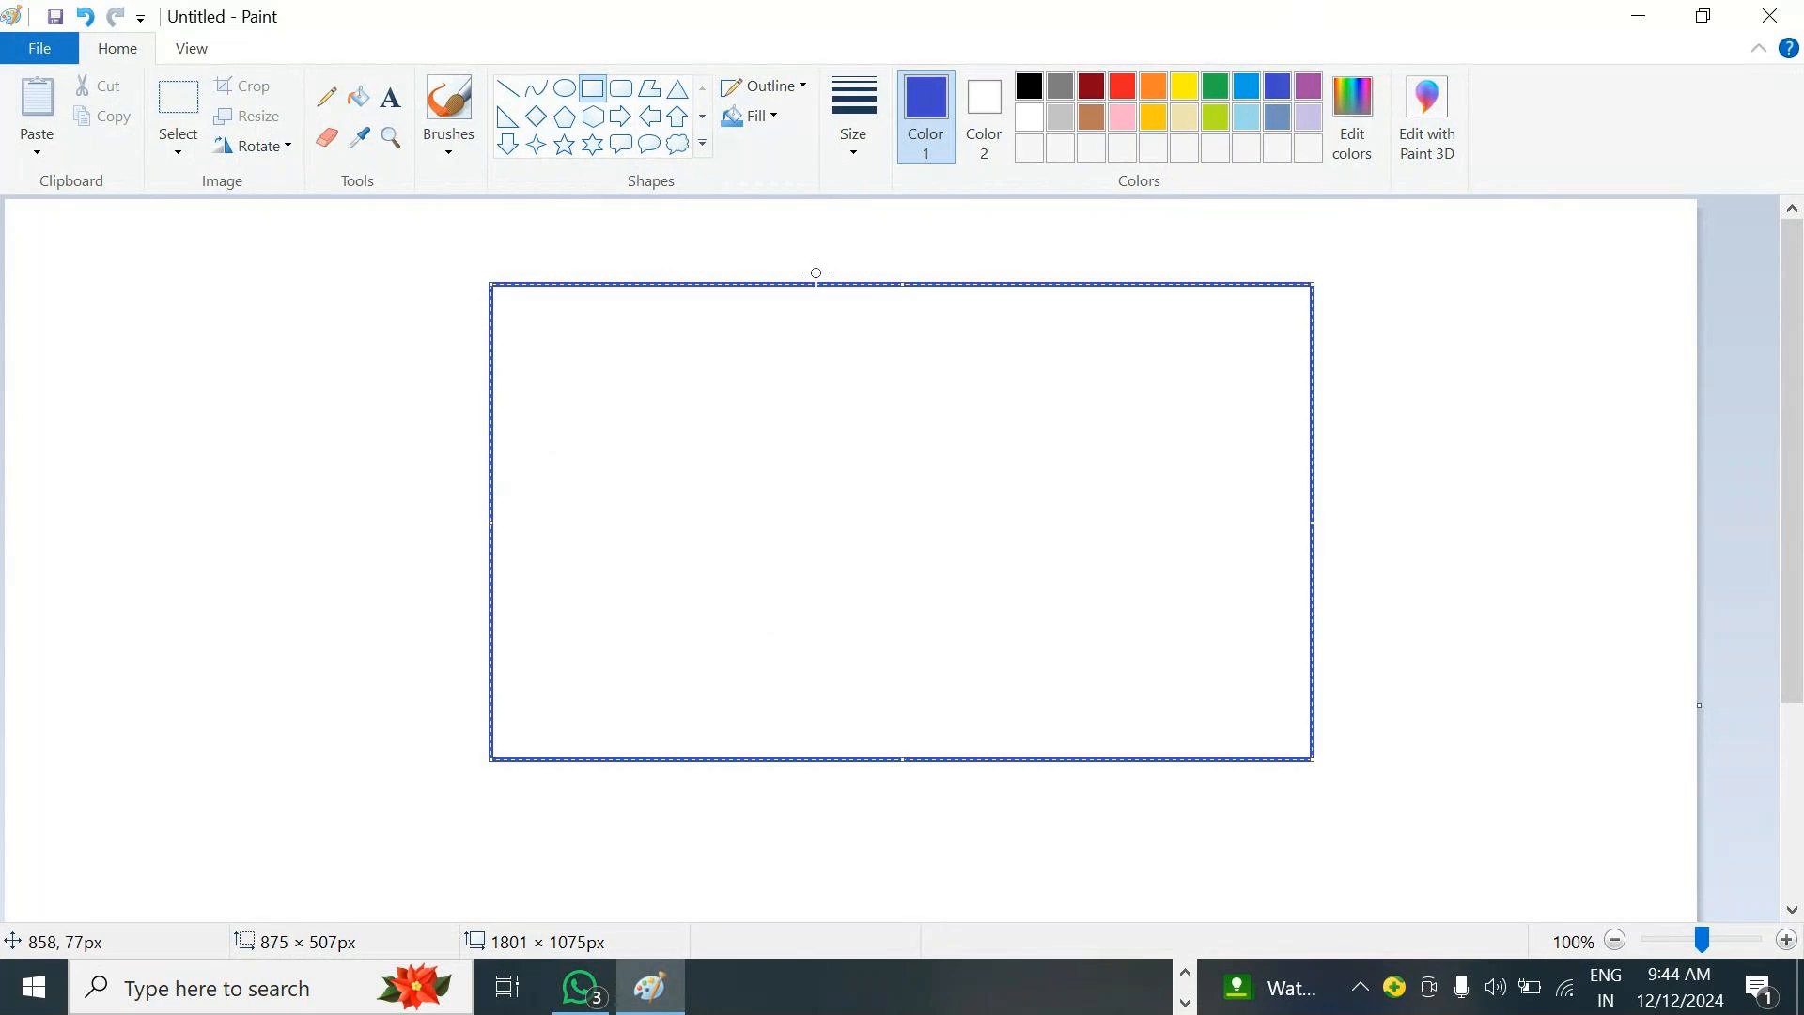
{"action": "left_click", "coordinate": [700, 247]}
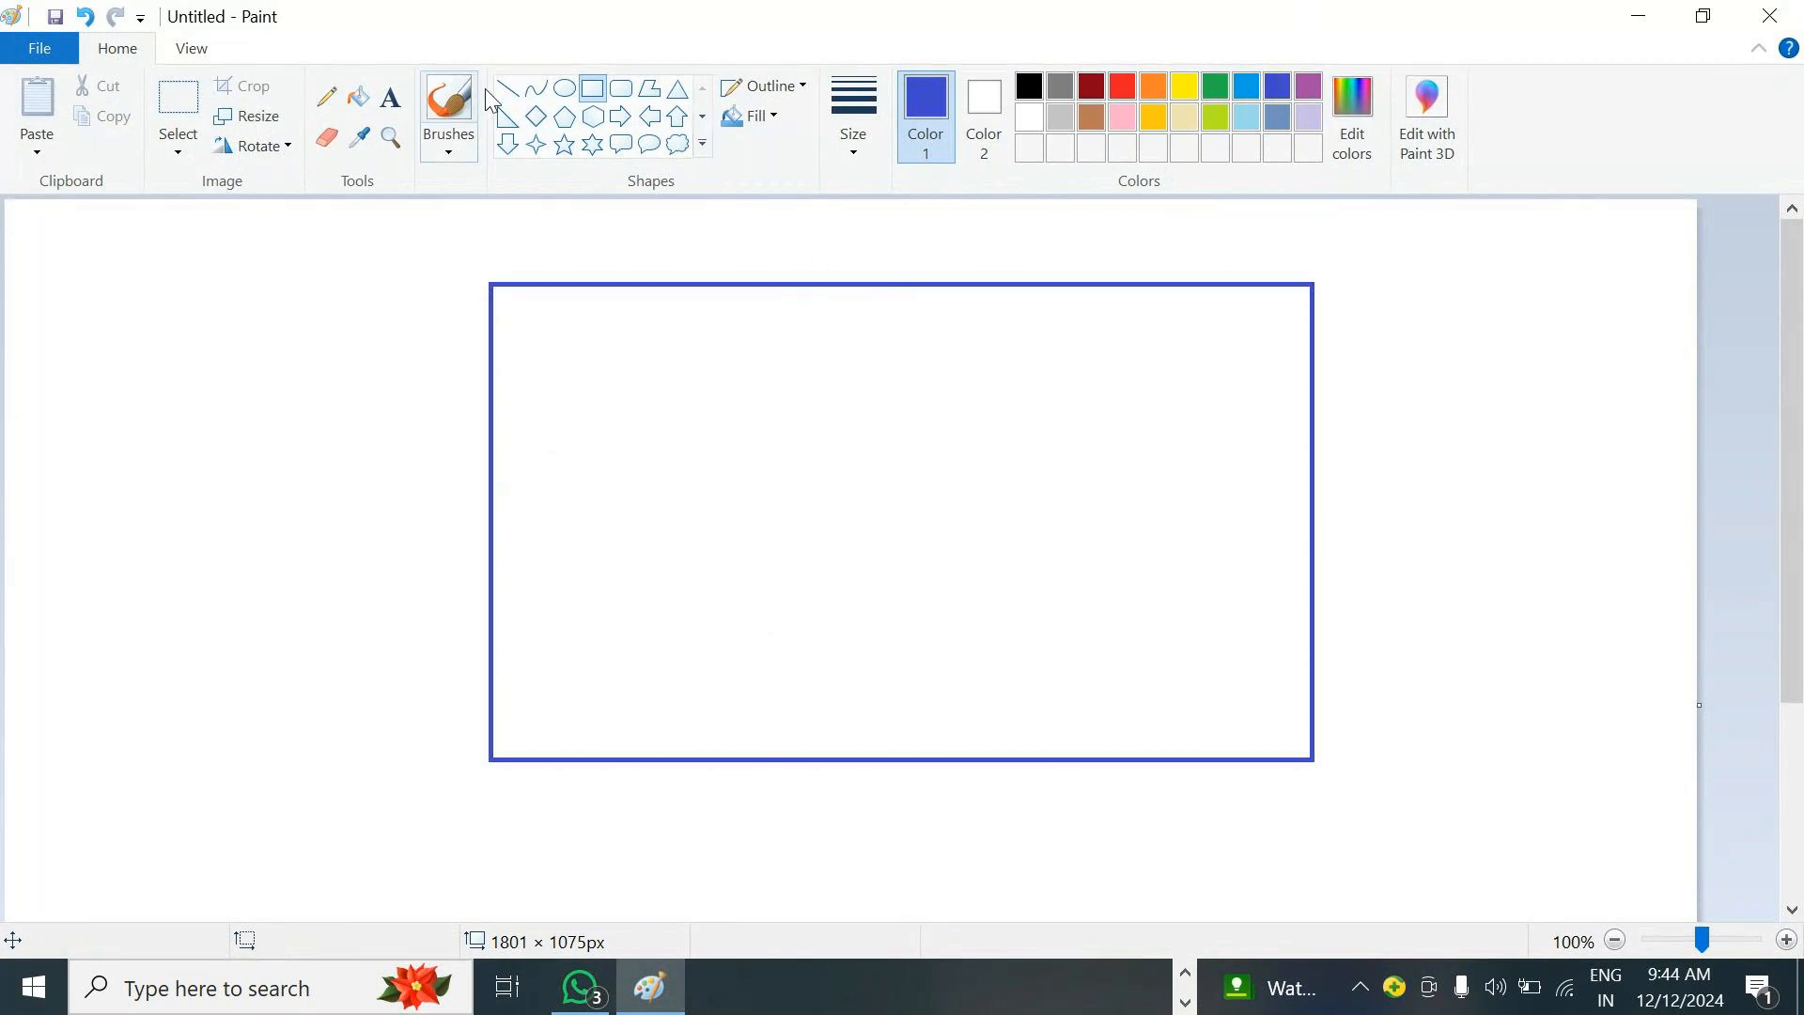
With the Pencil at its thickest size, partition off the rectangle's left column, split it in half and draw a curved arrow into the lower cell.
{"action": "left_click", "coordinate": [326, 97]}
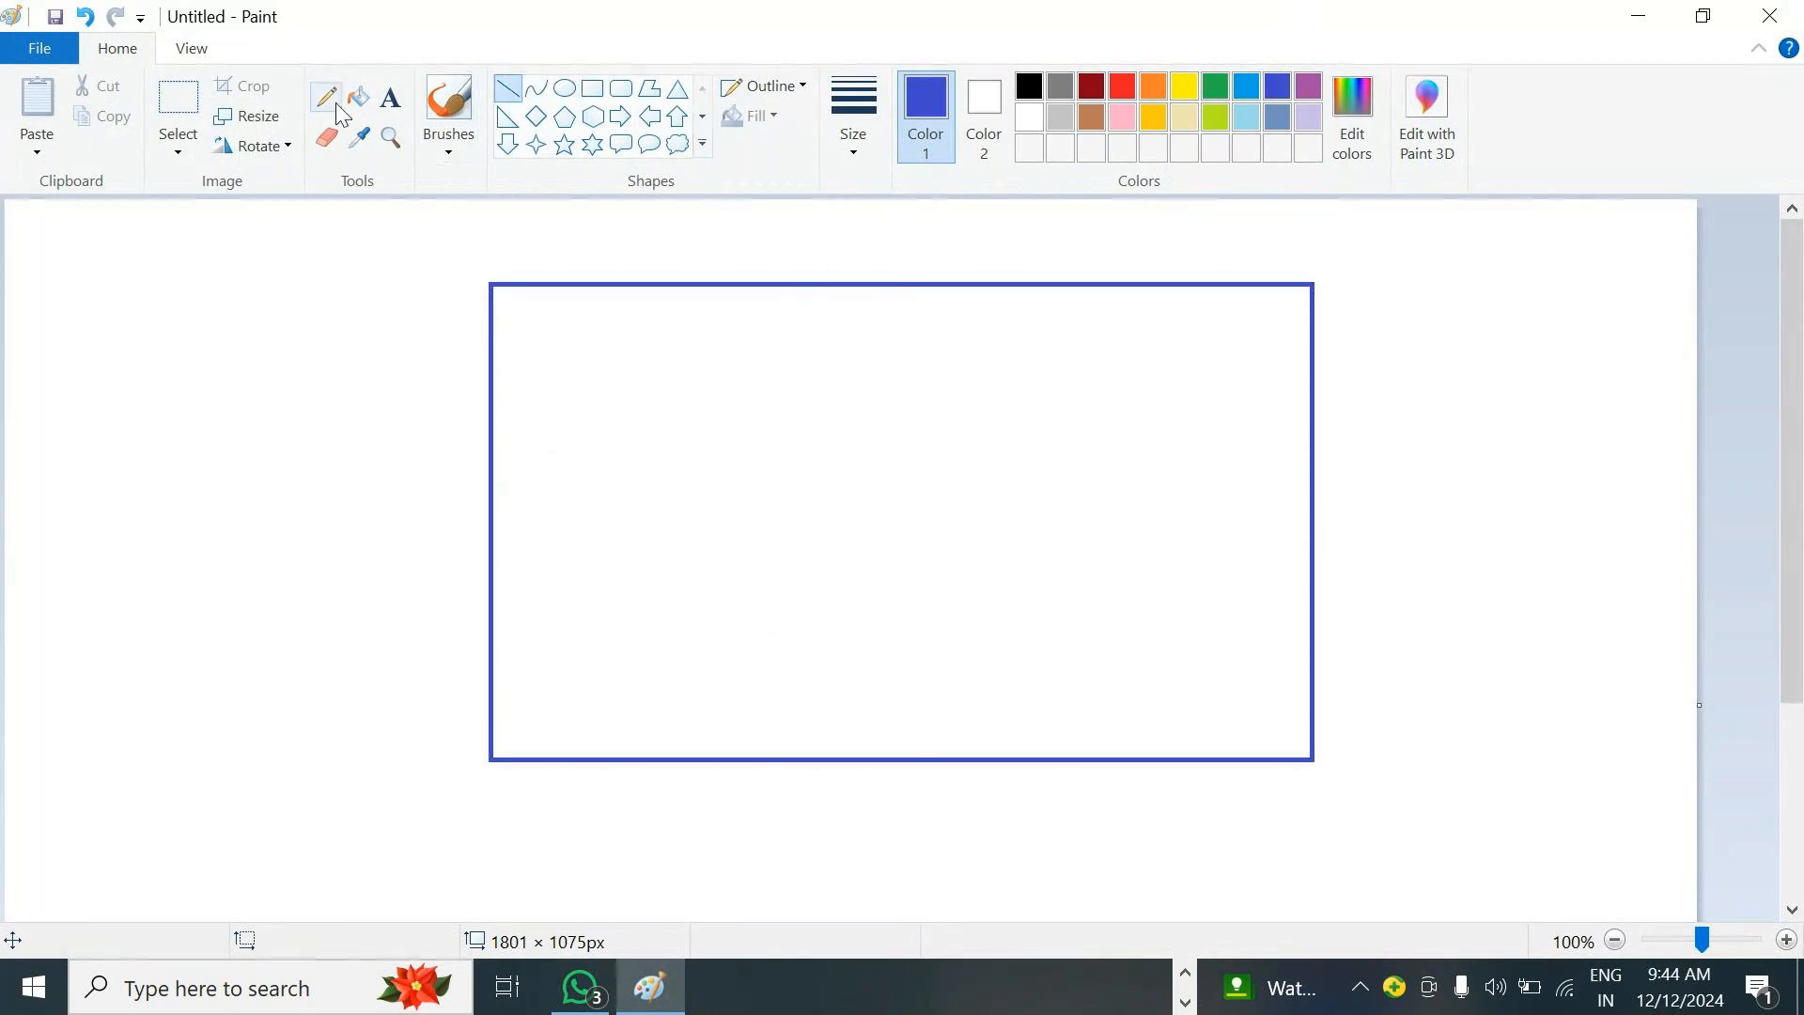
{"action": "left_click", "coordinate": [858, 143]}
{"action": "left_click", "coordinate": [918, 338]}
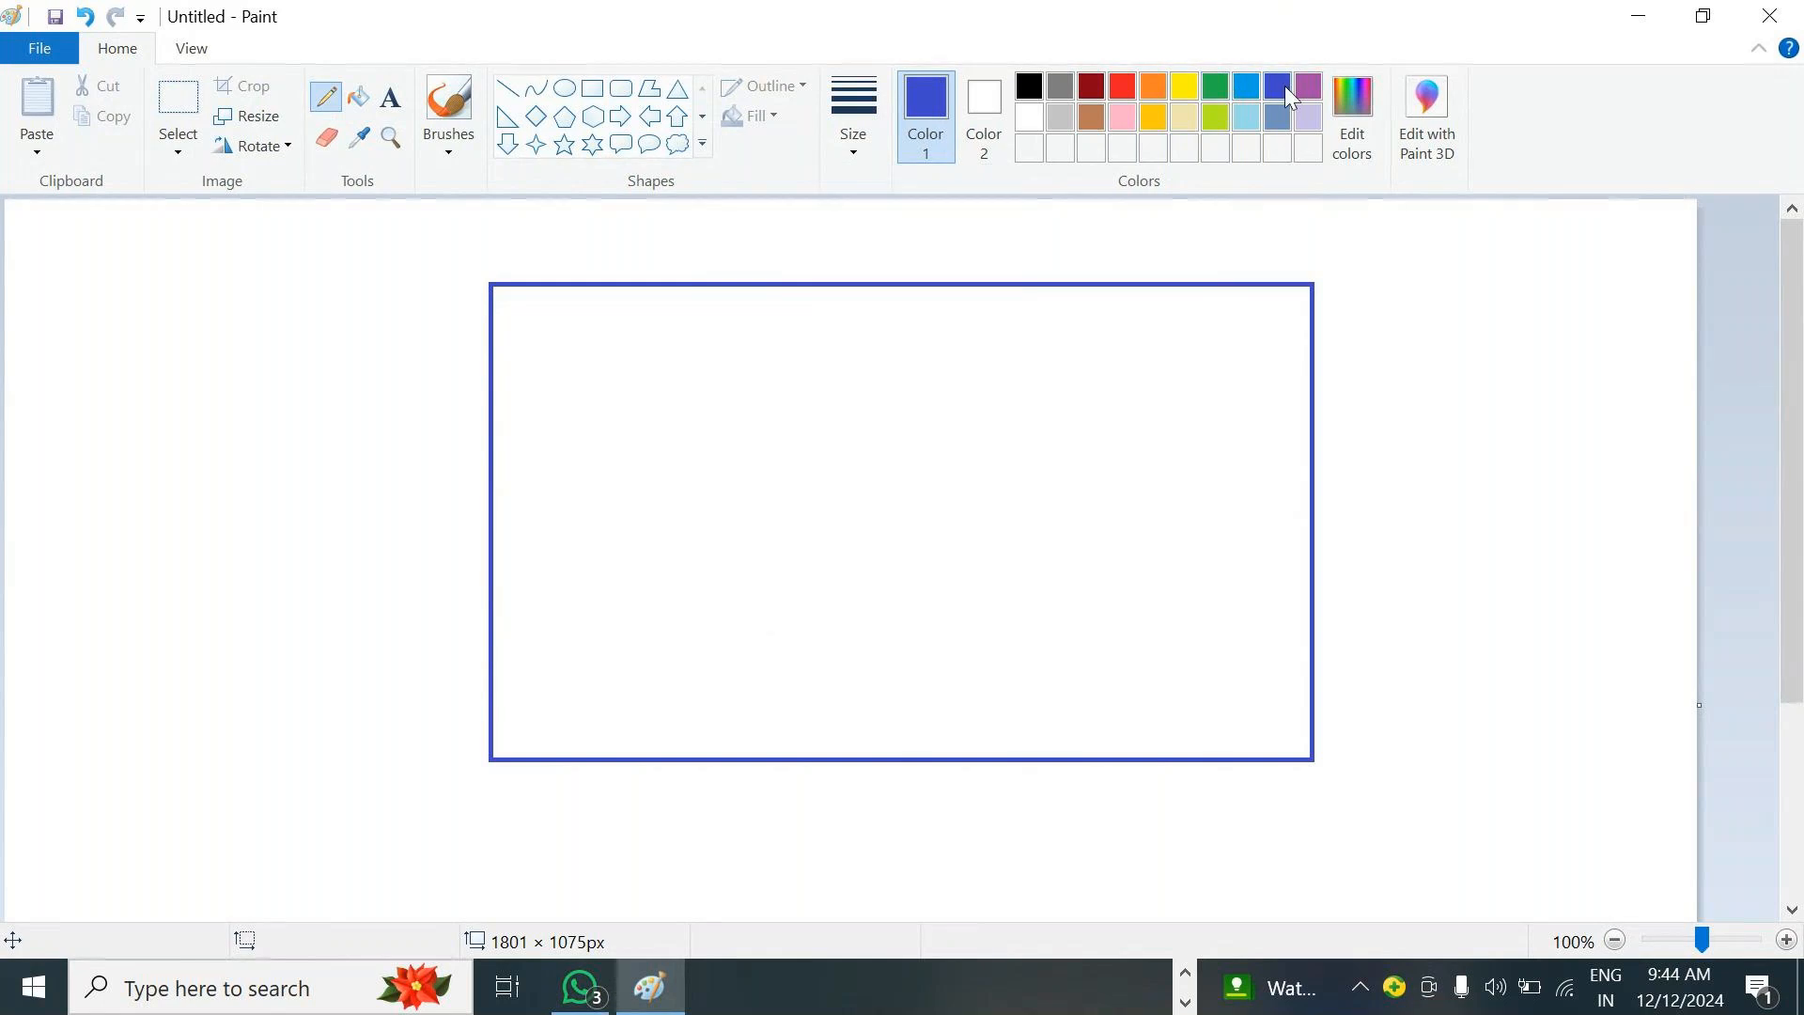
{"action": "left_click_drag", "start_coordinate": [789, 296], "coordinate": [790, 751]}
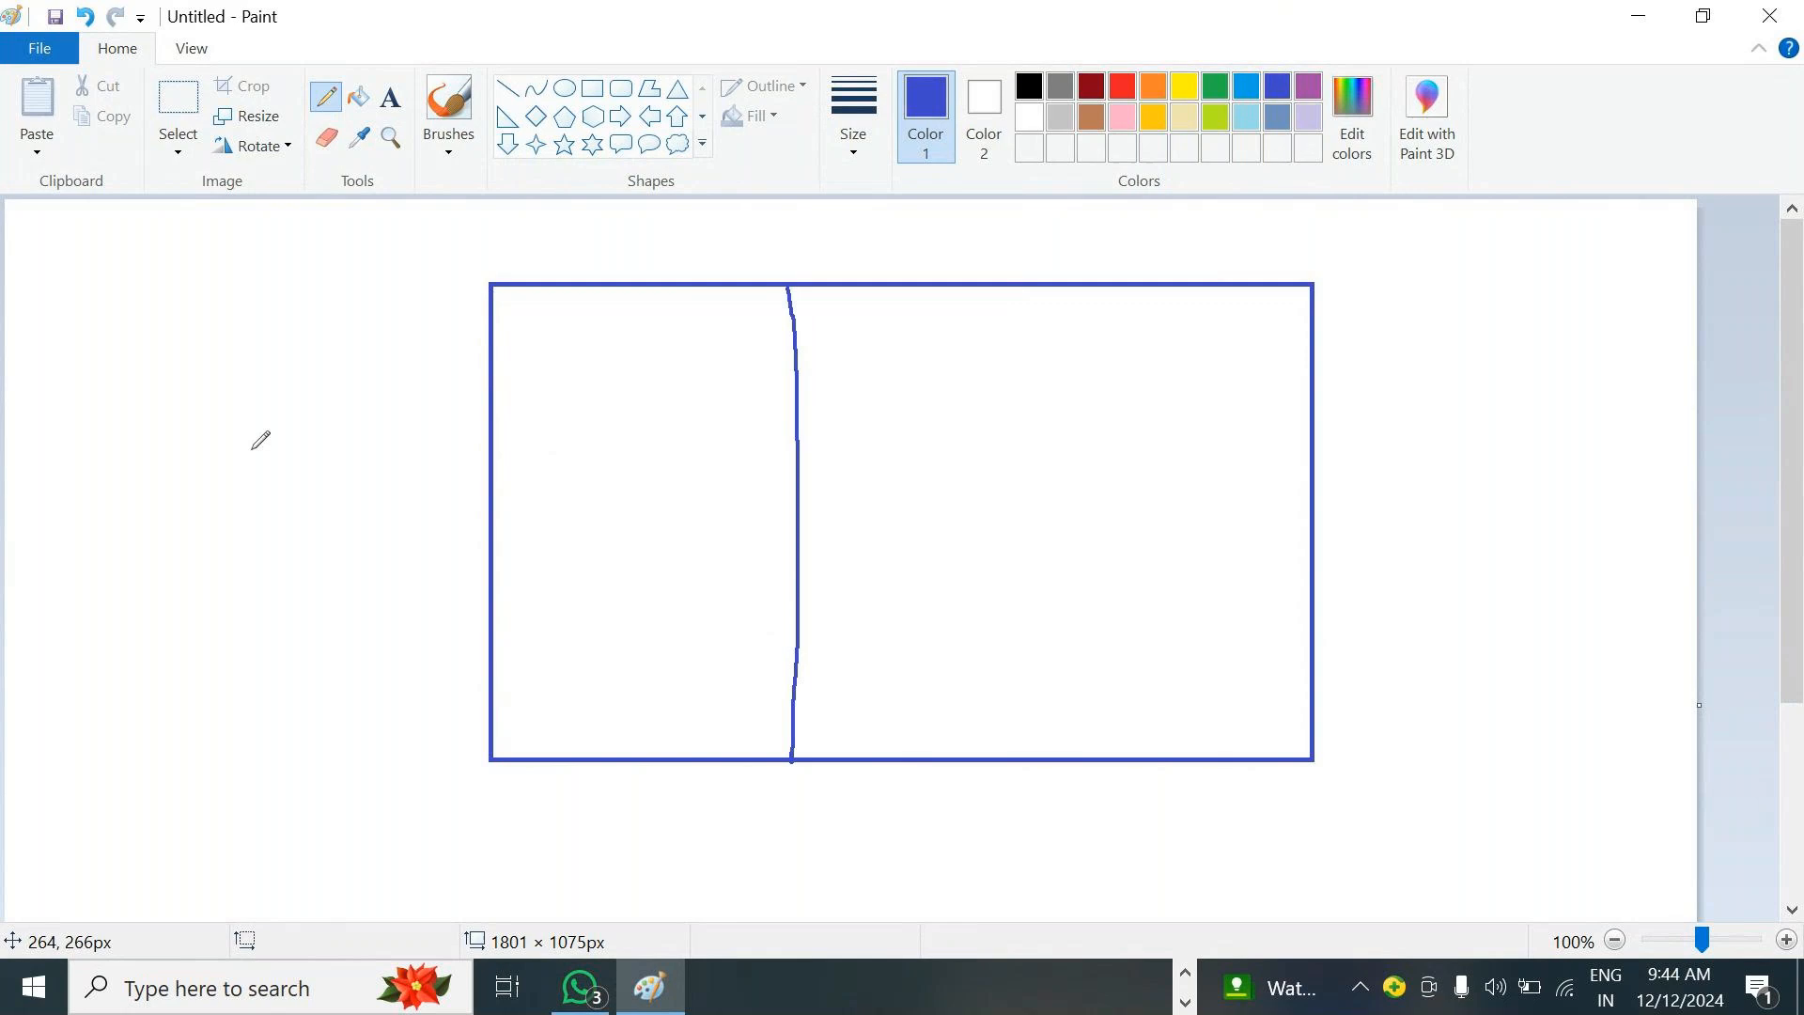
{"action": "mouse_move", "coordinate": [229, 363]}
{"action": "left_mouse_down"}
{"action": "mouse_move", "coordinate": [342, 367]}
{"action": "mouse_move", "coordinate": [470, 445]}
{"action": "mouse_move", "coordinate": [554, 596]}
{"action": "left_mouse_up"}
{"action": "left_click_drag", "start_coordinate": [484, 521], "coordinate": [805, 510]}
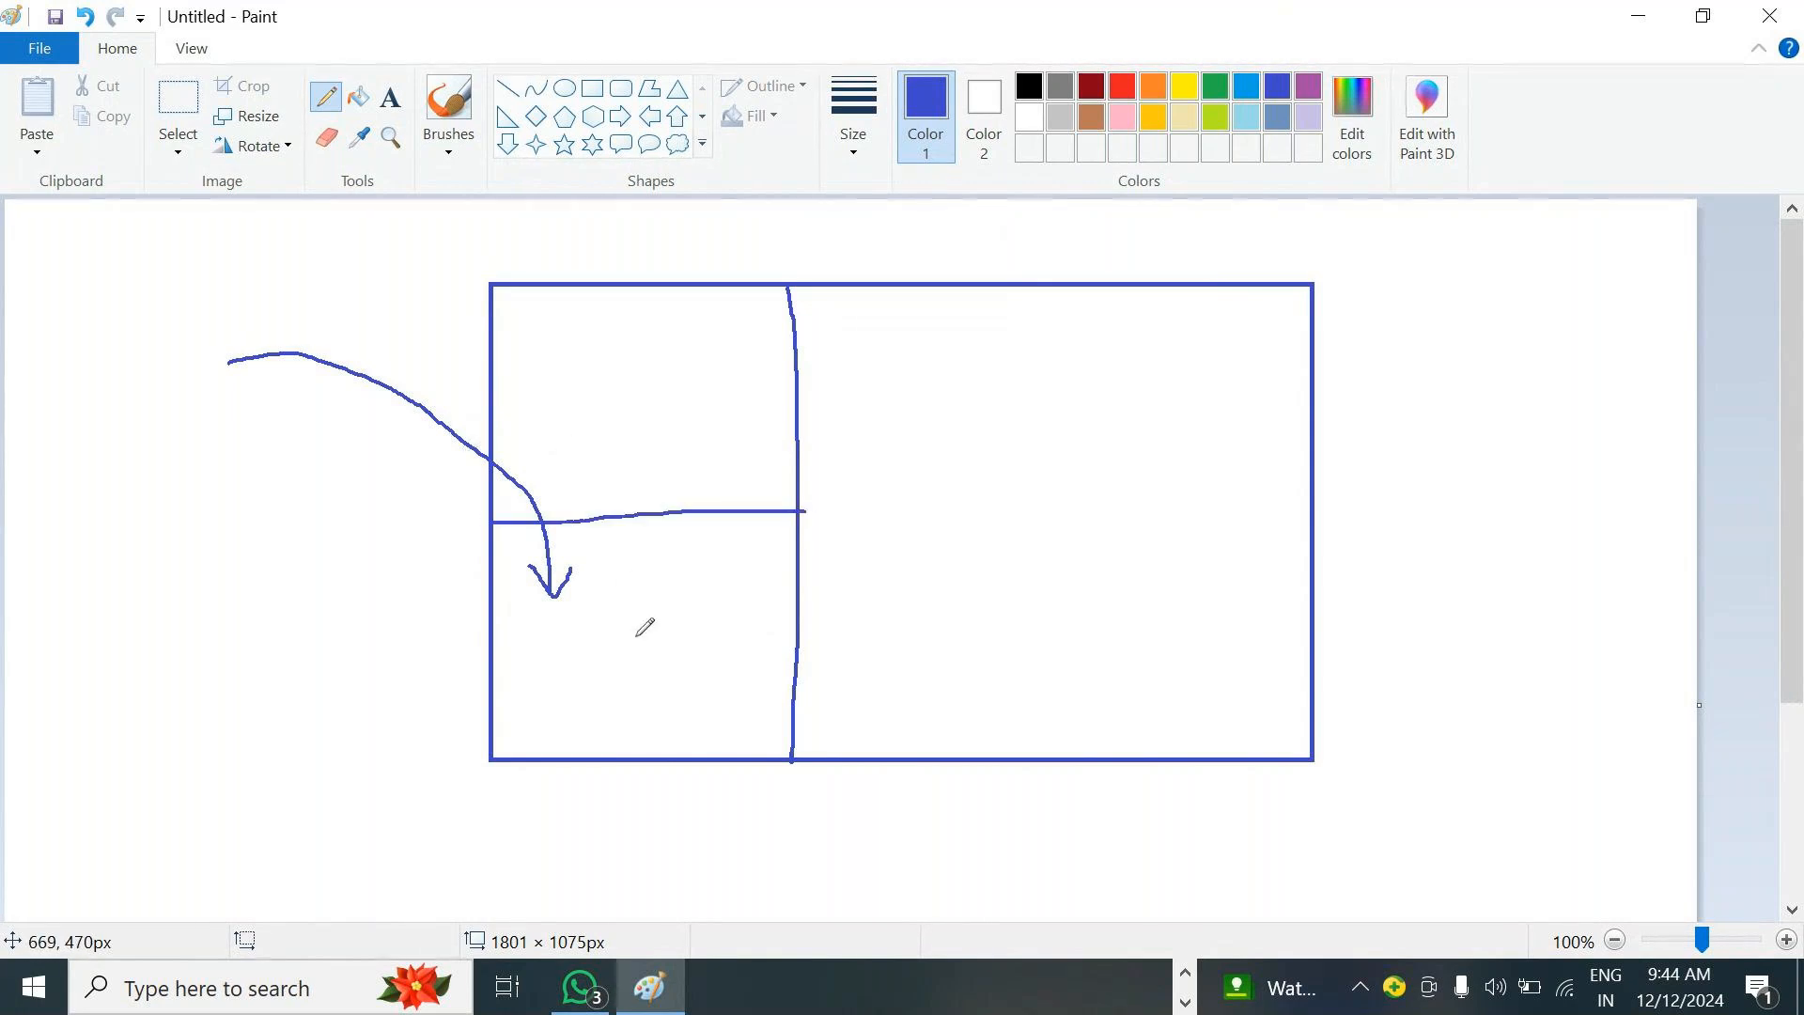
Draw a circled P in the lower left cell with a double-line arrow up to a circled T in the upper cell.
{"action": "mouse_move", "coordinate": [629, 614]}
{"action": "left_mouse_down"}
{"action": "mouse_move", "coordinate": [679, 628]}
{"action": "mouse_move", "coordinate": [692, 577]}
{"action": "mouse_move", "coordinate": [620, 714]}
{"action": "mouse_move", "coordinate": [728, 681]}
{"action": "mouse_move", "coordinate": [719, 578]}
{"action": "mouse_move", "coordinate": [677, 593]}
{"action": "left_mouse_up"}
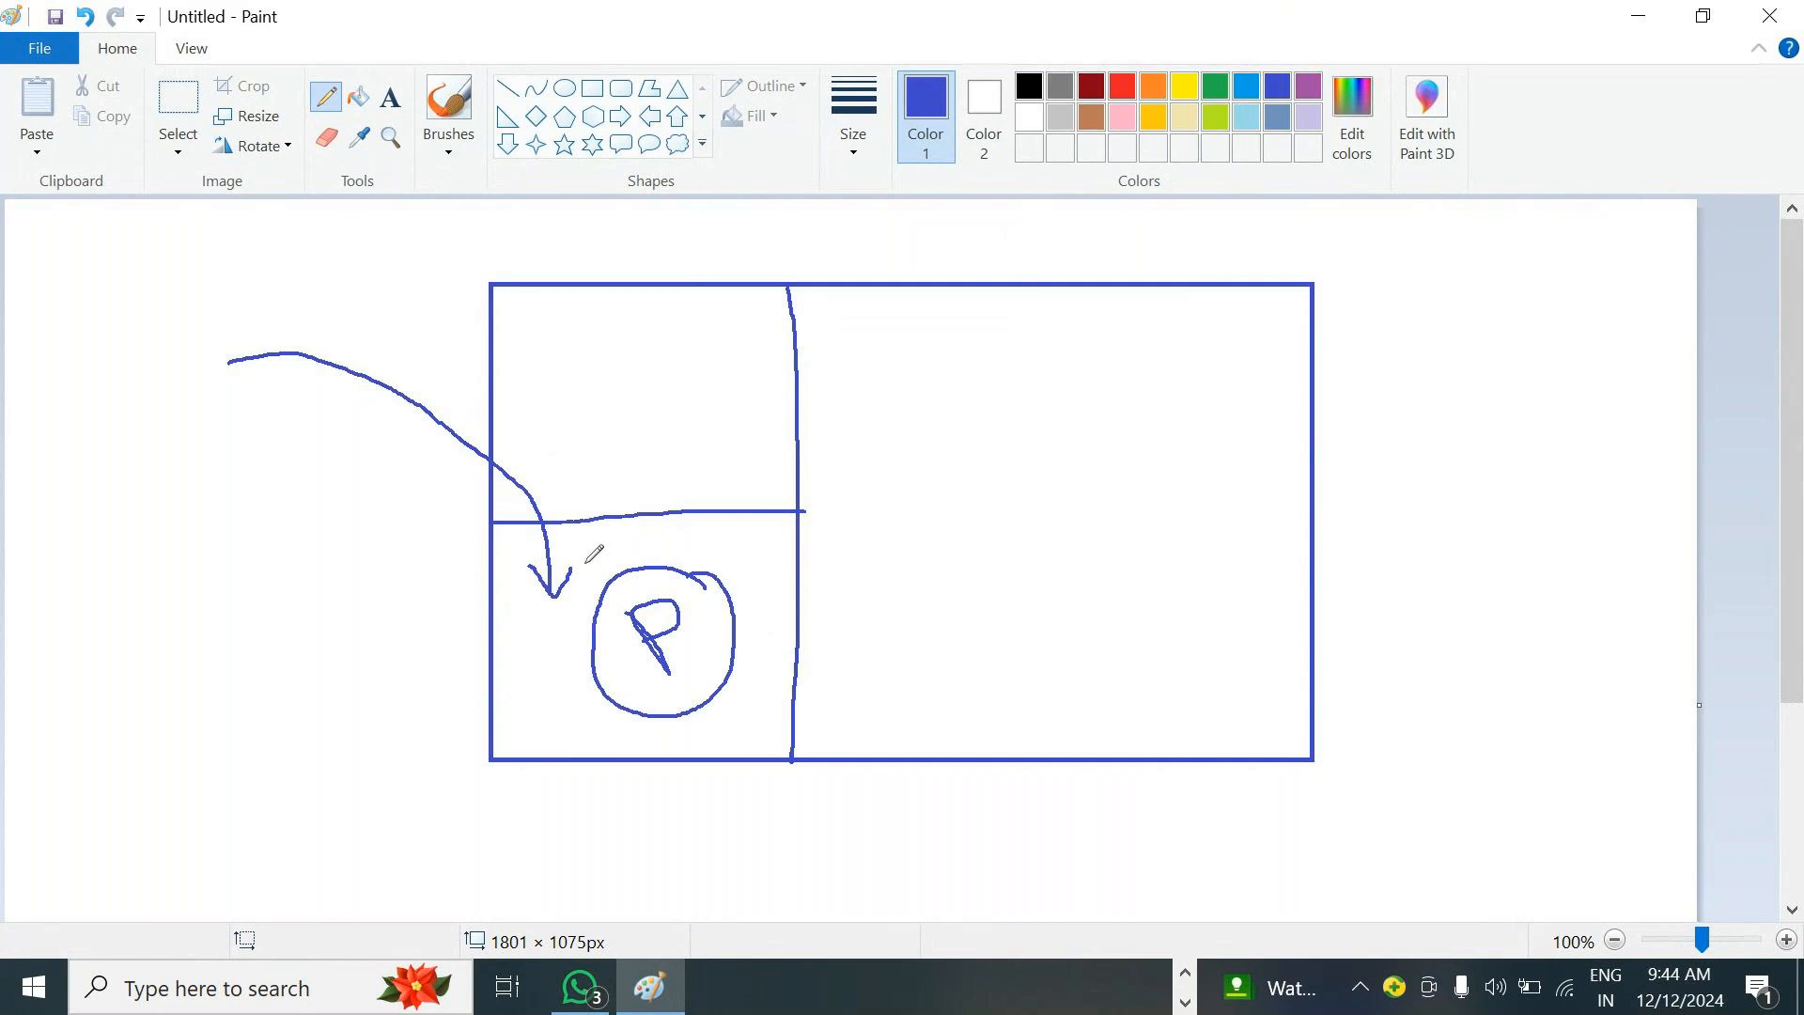
{"action": "mouse_move", "coordinate": [635, 444]}
{"action": "left_mouse_down"}
{"action": "mouse_move", "coordinate": [645, 567]}
{"action": "mouse_move", "coordinate": [674, 519]}
{"action": "mouse_move", "coordinate": [673, 564]}
{"action": "left_mouse_up"}
{"action": "mouse_move", "coordinate": [609, 474]}
{"action": "left_mouse_down"}
{"action": "mouse_move", "coordinate": [646, 434]}
{"action": "mouse_move", "coordinate": [693, 462]}
{"action": "left_mouse_up"}
{"action": "mouse_move", "coordinate": [643, 359]}
{"action": "left_mouse_down"}
{"action": "mouse_move", "coordinate": [667, 394]}
{"action": "mouse_move", "coordinate": [649, 345]}
{"action": "mouse_move", "coordinate": [576, 336]}
{"action": "mouse_move", "coordinate": [615, 423]}
{"action": "mouse_move", "coordinate": [695, 339]}
{"action": "mouse_move", "coordinate": [663, 319]}
{"action": "left_mouse_up"}
Draw a second vertical divider inside the rectangle and four short slanted marks down the middle column.
{"action": "left_click_drag", "start_coordinate": [1002, 291], "coordinate": [1024, 741]}
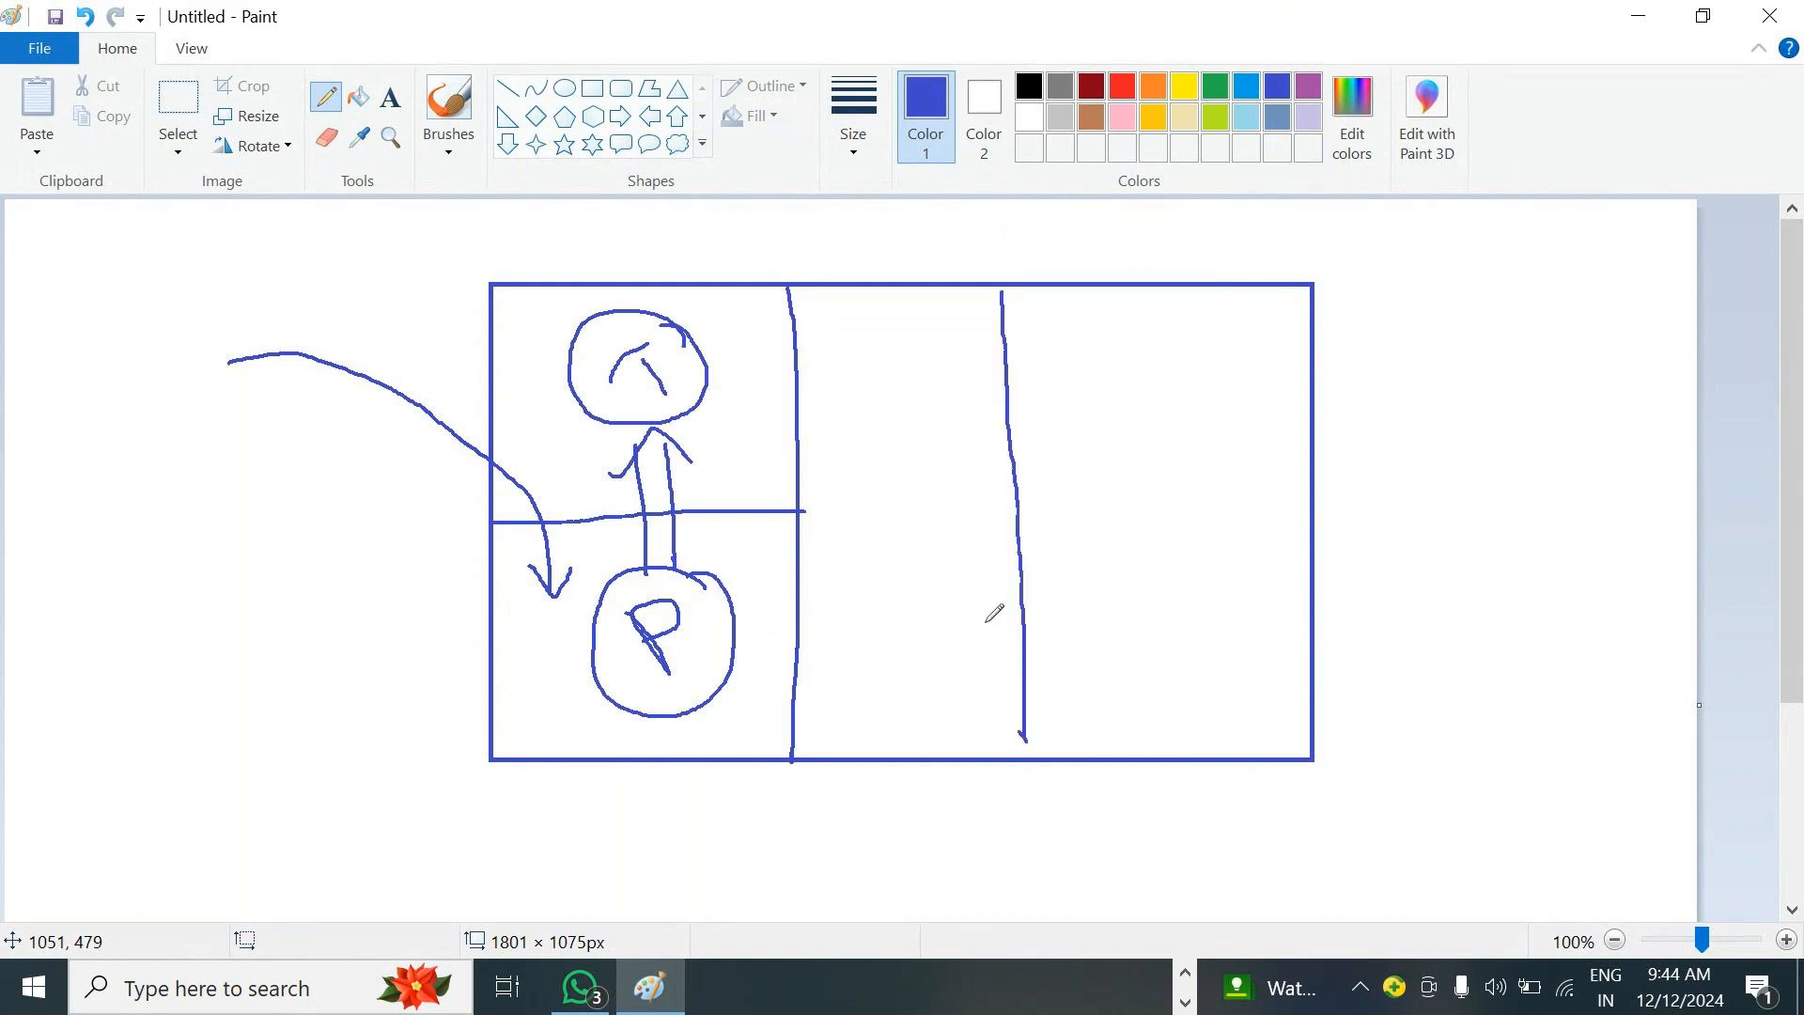
{"action": "left_click_drag", "start_coordinate": [877, 410], "coordinate": [934, 359]}
{"action": "left_click_drag", "start_coordinate": [898, 564], "coordinate": [938, 521]}
{"action": "left_click_drag", "start_coordinate": [915, 646], "coordinate": [953, 615]}
{"action": "left_click_drag", "start_coordinate": [926, 704], "coordinate": [955, 688]}
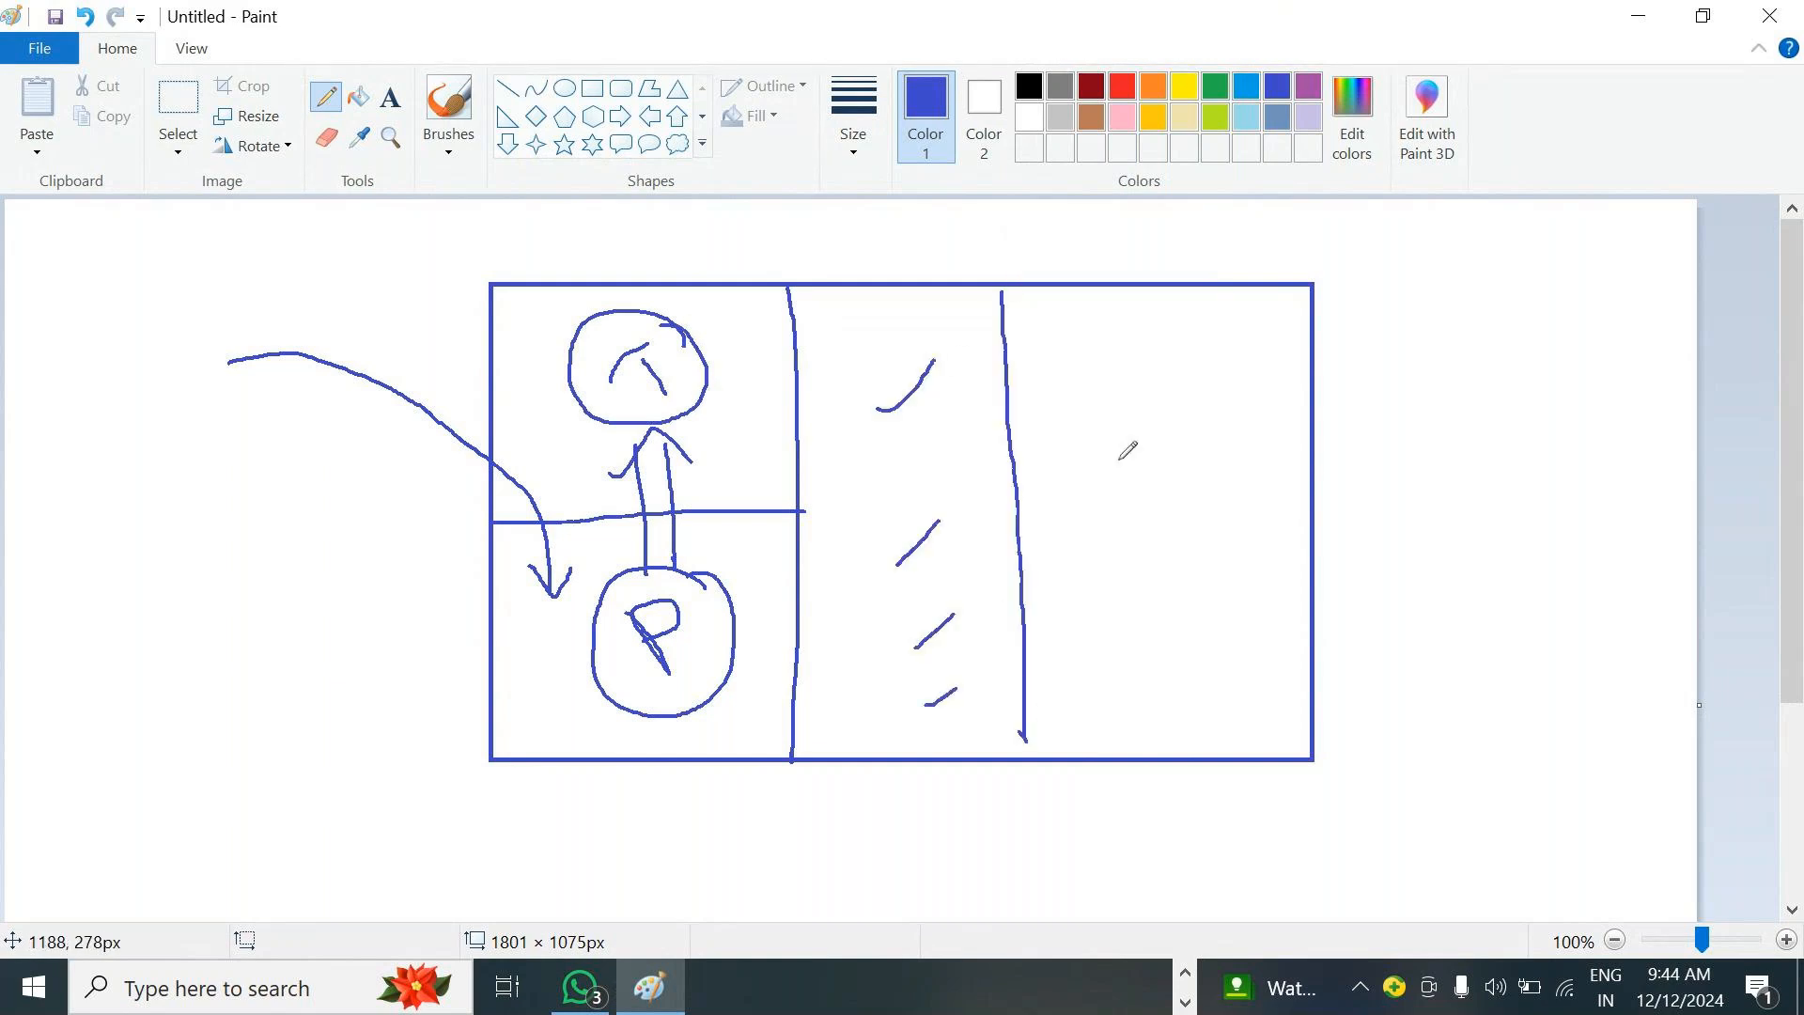
Draw four short slanted marks down the rectangle's right column.
{"action": "left_click_drag", "start_coordinate": [1101, 434], "coordinate": [1166, 366]}
{"action": "left_click_drag", "start_coordinate": [1145, 549], "coordinate": [1196, 496]}
{"action": "left_click_drag", "start_coordinate": [1161, 632], "coordinate": [1189, 602]}
{"action": "left_click_drag", "start_coordinate": [1183, 677], "coordinate": [1227, 651]}
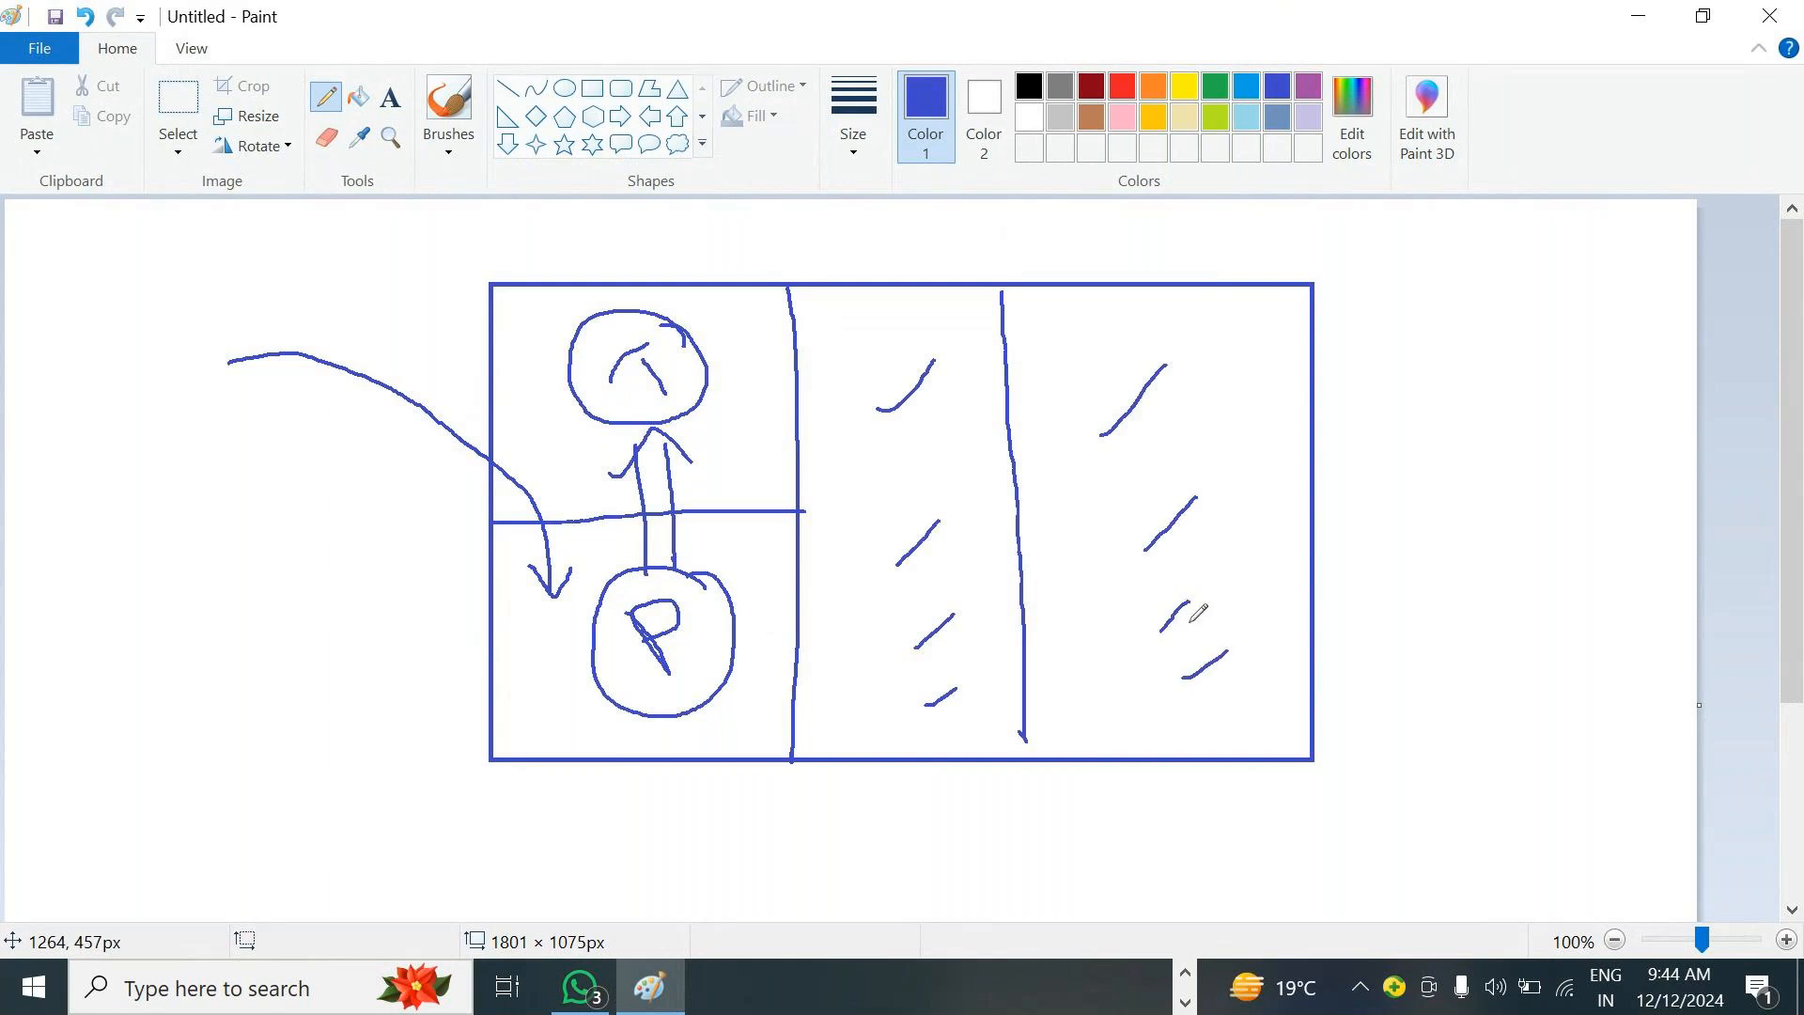
Trace the curved arrow on into the middle column and turn that column's four slanted marks into check marks.
{"action": "mouse_move", "coordinate": [216, 351]}
{"action": "left_mouse_down"}
{"action": "mouse_move", "coordinate": [502, 454]}
{"action": "mouse_move", "coordinate": [557, 585]}
{"action": "mouse_move", "coordinate": [618, 449]}
{"action": "mouse_move", "coordinate": [931, 417]}
{"action": "mouse_move", "coordinate": [950, 342]}
{"action": "left_mouse_up"}
{"action": "left_click_drag", "start_coordinate": [889, 532], "coordinate": [938, 485]}
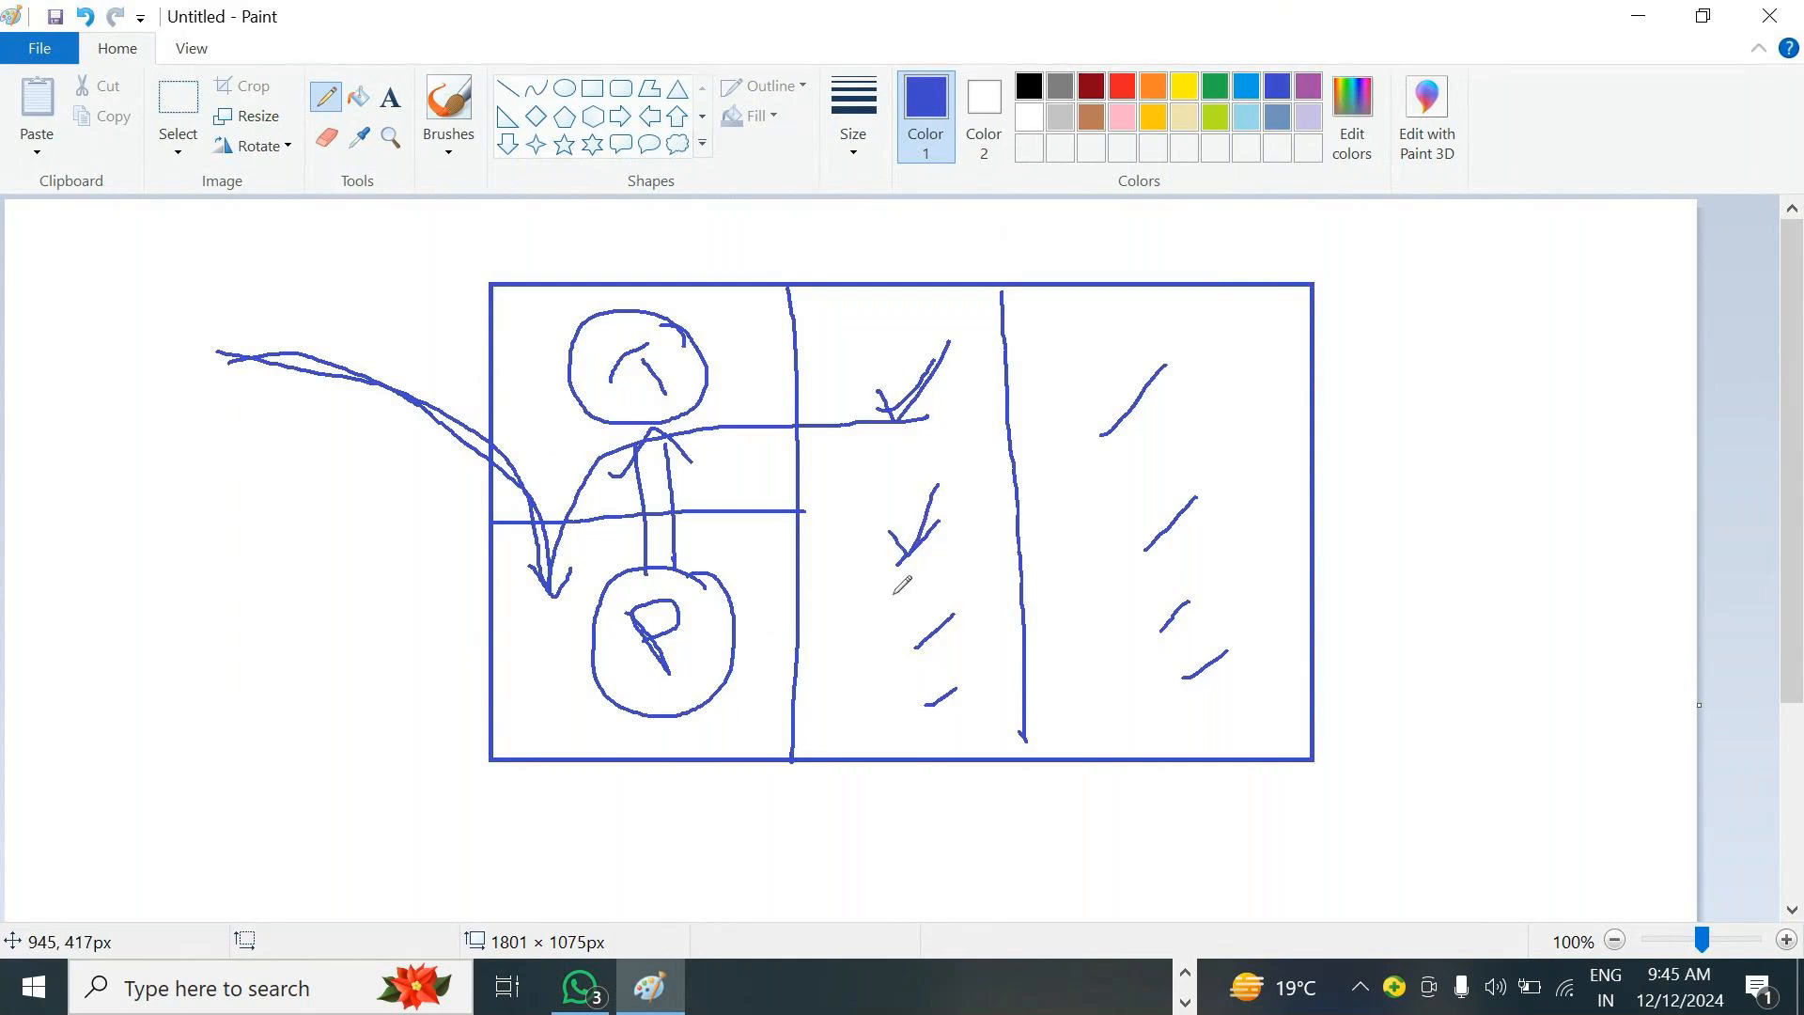
{"action": "left_click_drag", "start_coordinate": [904, 626], "coordinate": [951, 594]}
{"action": "left_click_drag", "start_coordinate": [925, 706], "coordinate": [962, 684]}
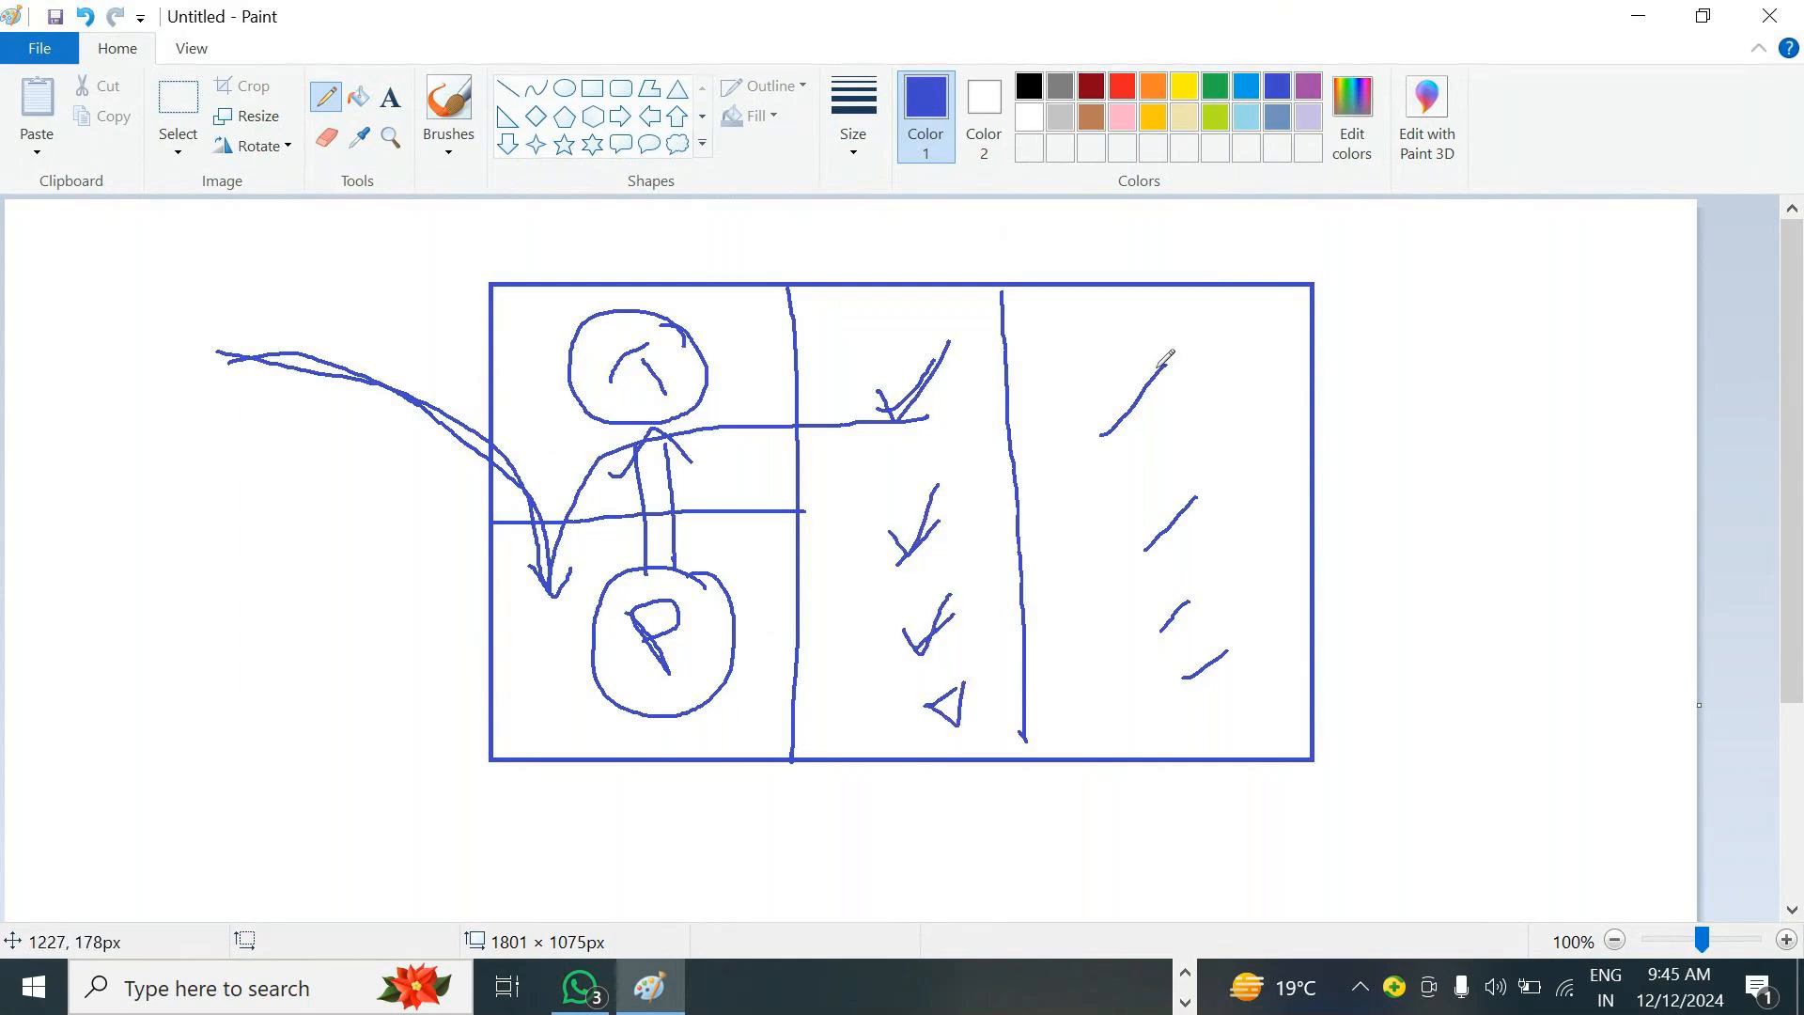
Turn the four slanted marks in the right column into check marks.
{"action": "left_click_drag", "start_coordinate": [1092, 415], "coordinate": [1165, 341]}
{"action": "mouse_move", "coordinate": [1131, 519]}
{"action": "left_mouse_down"}
{"action": "mouse_move", "coordinate": [1177, 562]}
{"action": "mouse_move", "coordinate": [1192, 473]}
{"action": "left_mouse_up"}
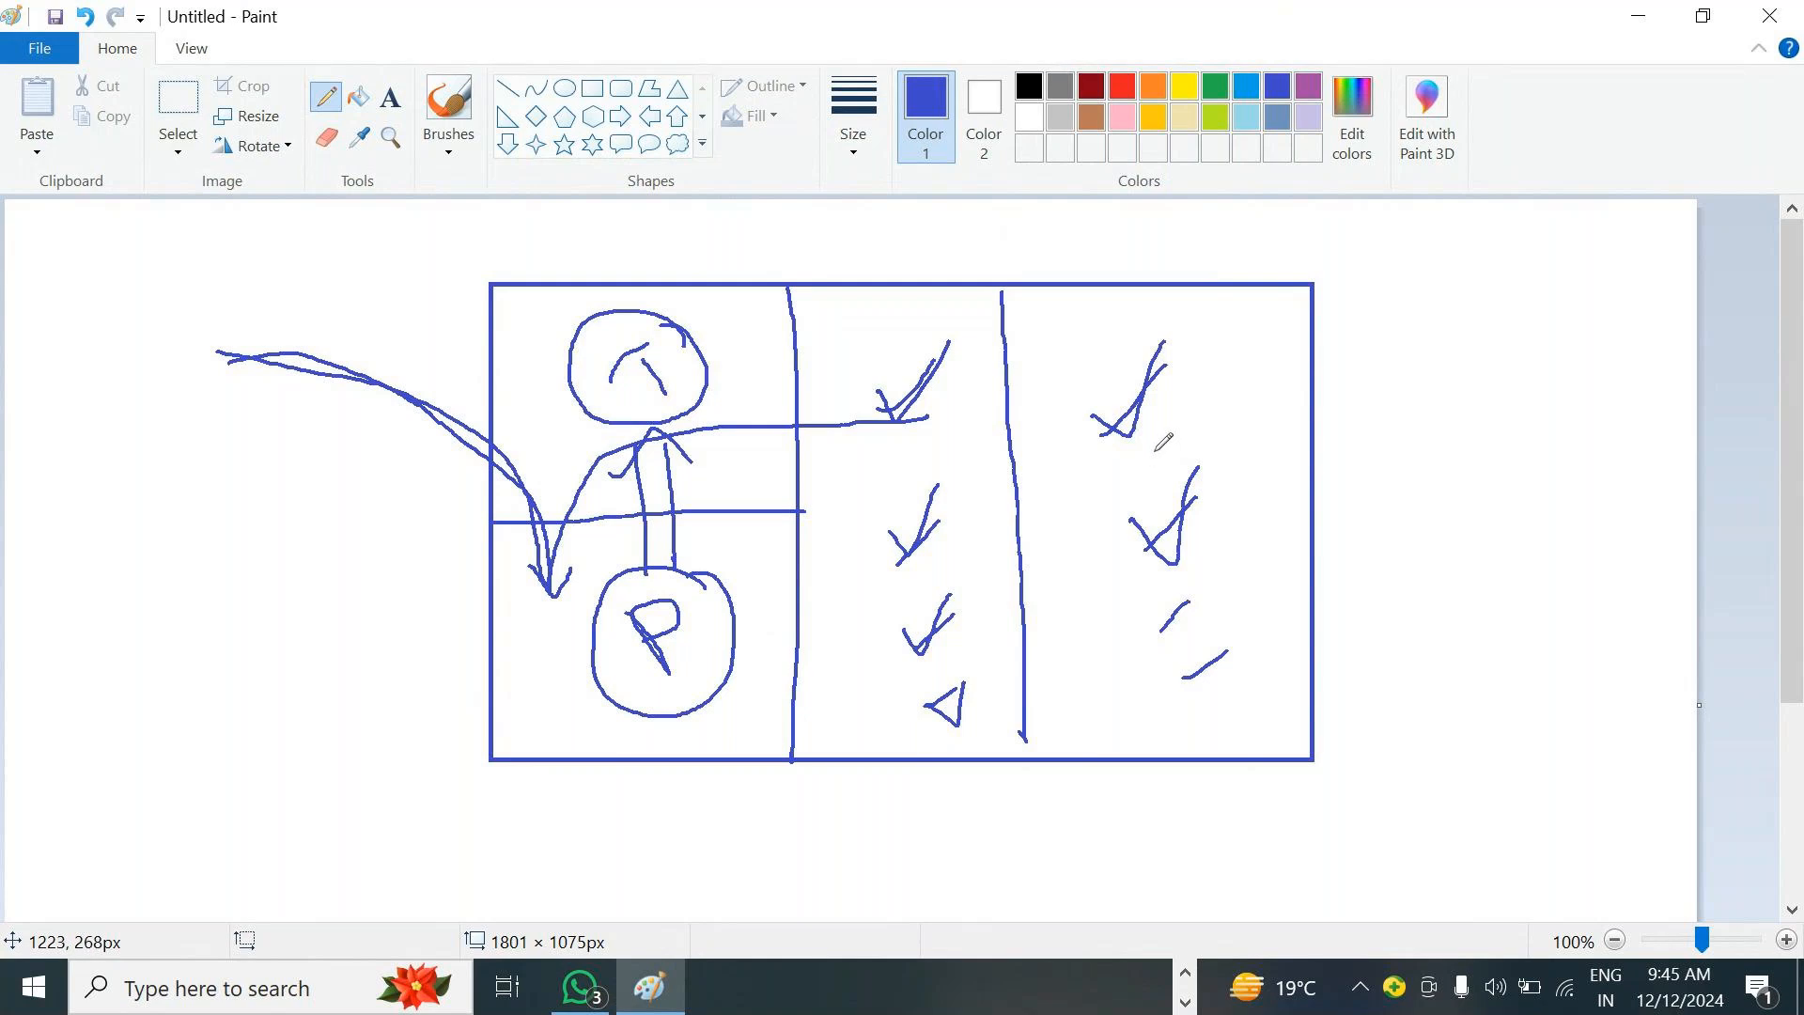
{"action": "mouse_move", "coordinate": [1149, 612]}
{"action": "left_mouse_down"}
{"action": "mouse_move", "coordinate": [1188, 601]}
{"action": "mouse_move", "coordinate": [1198, 575]}
{"action": "left_mouse_up"}
{"action": "left_click_drag", "start_coordinate": [1173, 656], "coordinate": [1245, 613]}
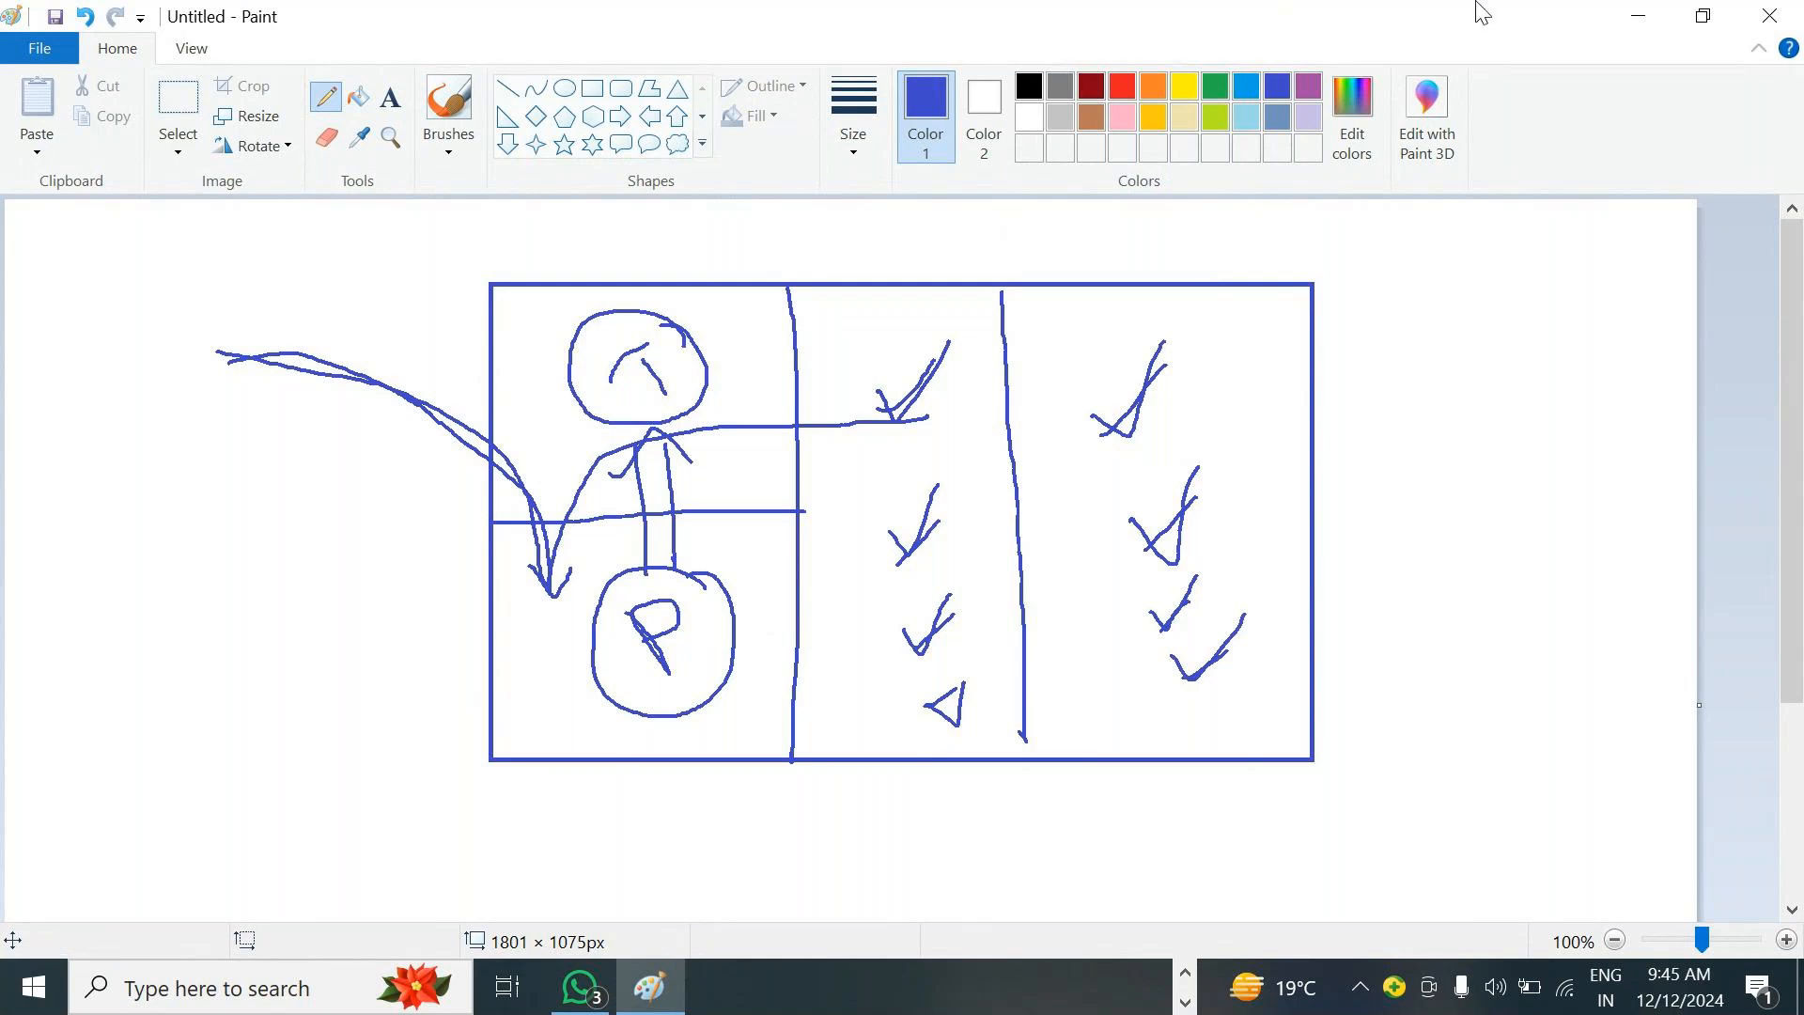
Draw a red brace spanning the top of the rectangle and label it with a handwritten R.
{"action": "left_click", "coordinate": [1122, 87]}
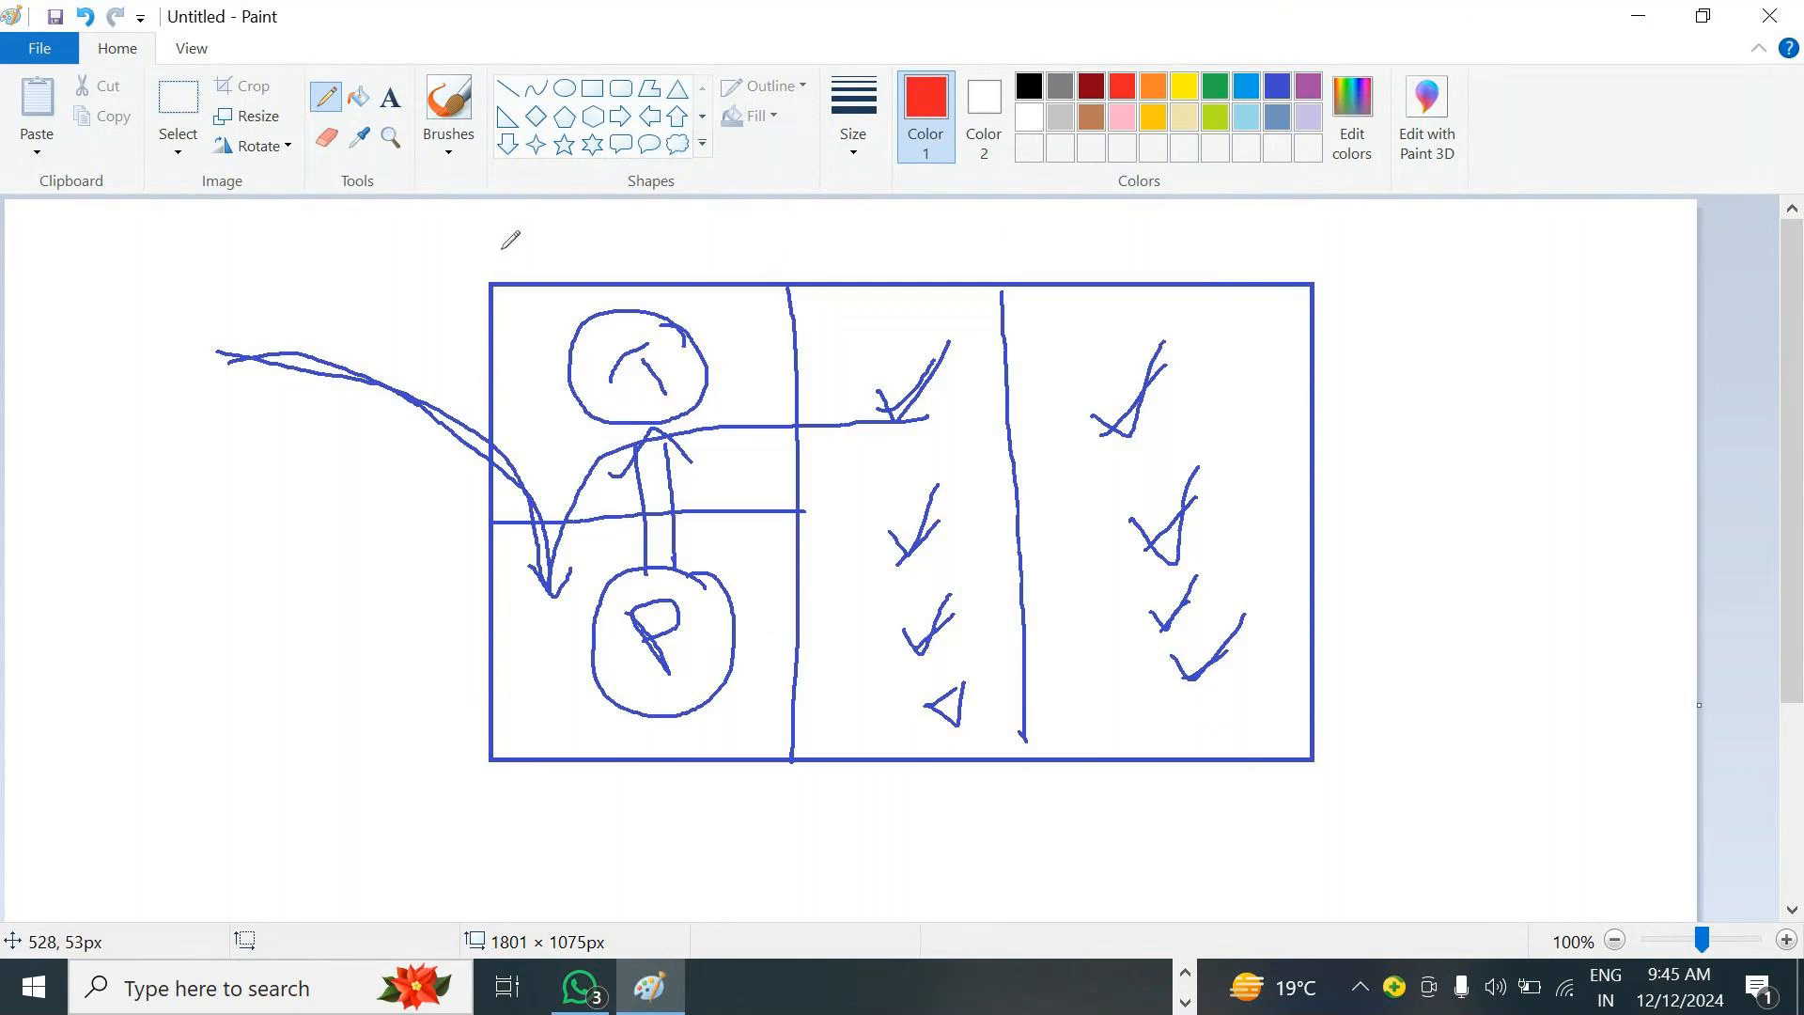
{"action": "mouse_move", "coordinate": [495, 262]}
{"action": "left_mouse_down"}
{"action": "mouse_move", "coordinate": [850, 227]}
{"action": "mouse_move", "coordinate": [1378, 268]}
{"action": "mouse_move", "coordinate": [1353, 275]}
{"action": "left_mouse_up"}
{"action": "left_click_drag", "start_coordinate": [906, 212], "coordinate": [928, 223]}
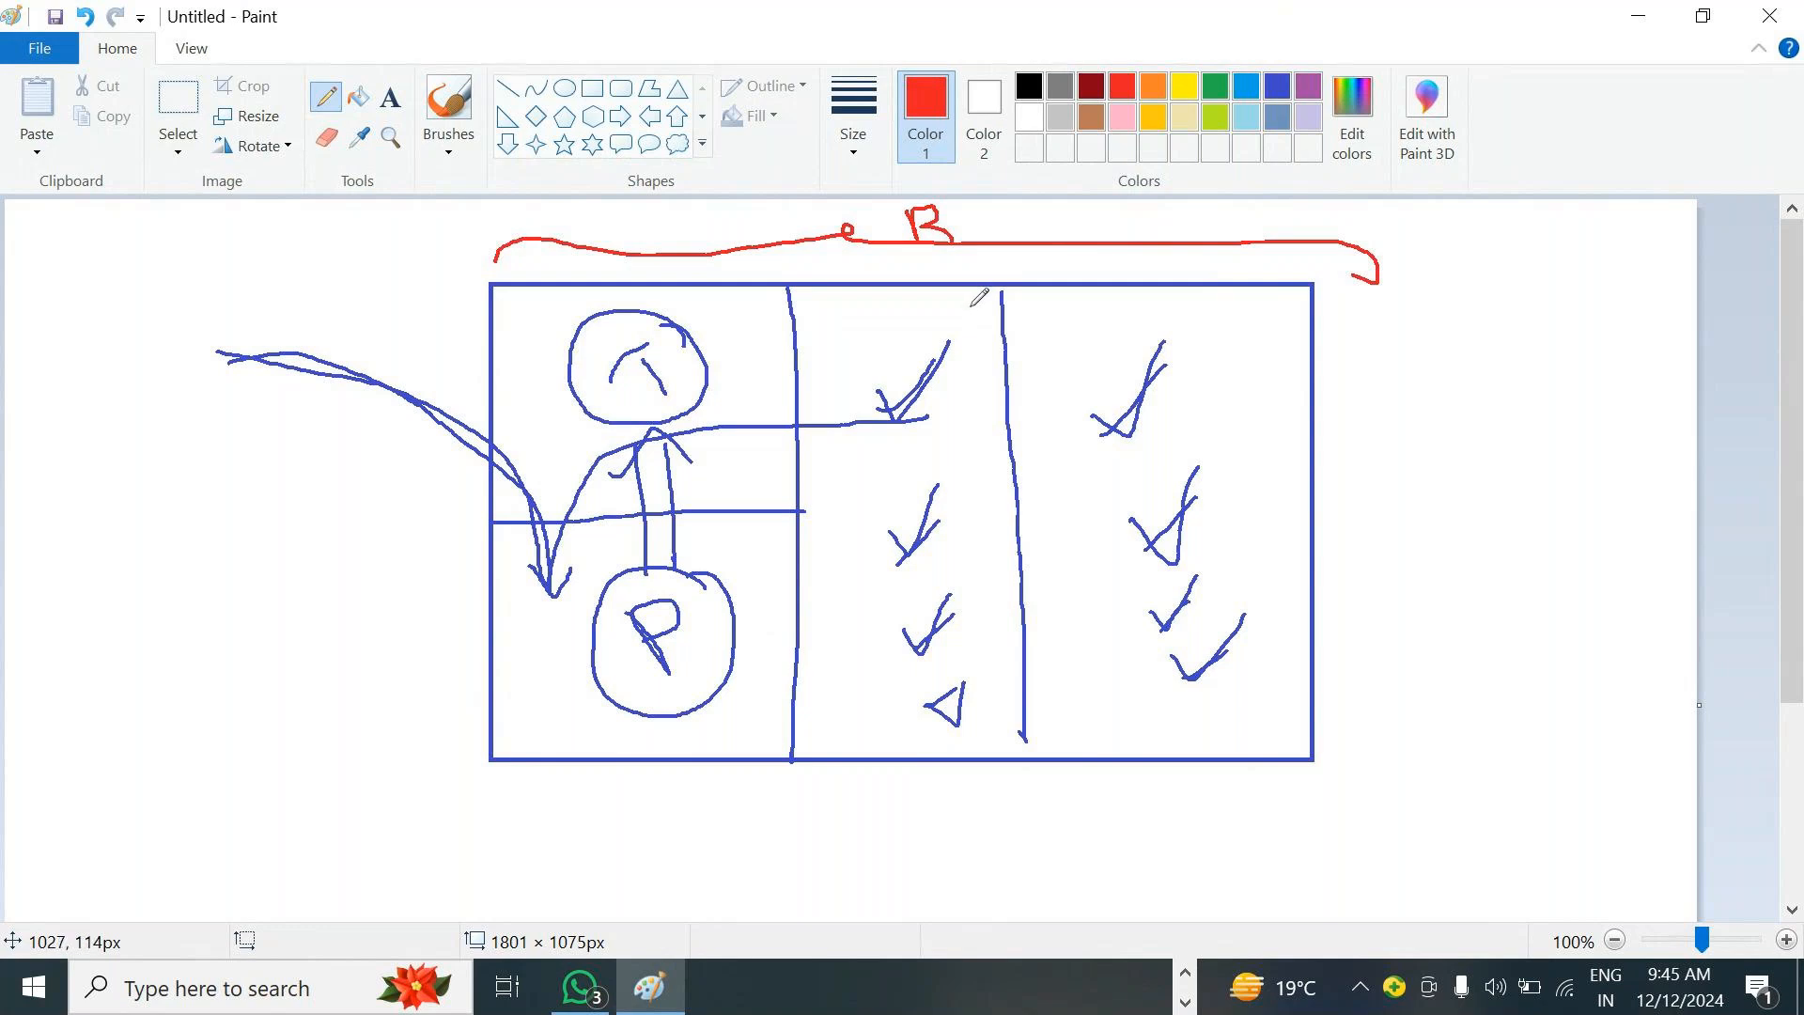
Widen the canvas to 1914 px and draw a red double-line arrow pointing outward from the rectangle's right edge.
{"action": "mouse_move", "coordinate": [1699, 704]}
{"action": "left_mouse_down"}
{"action": "mouse_move", "coordinate": [1800, 564]}
{"action": "mouse_move", "coordinate": [1800, 520]}
{"action": "mouse_move", "coordinate": [1740, 717]}
{"action": "left_mouse_up"}
{"action": "scroll", "coordinate": [1333, 483], "scroll_direction": "up", "scroll_amount": 3}
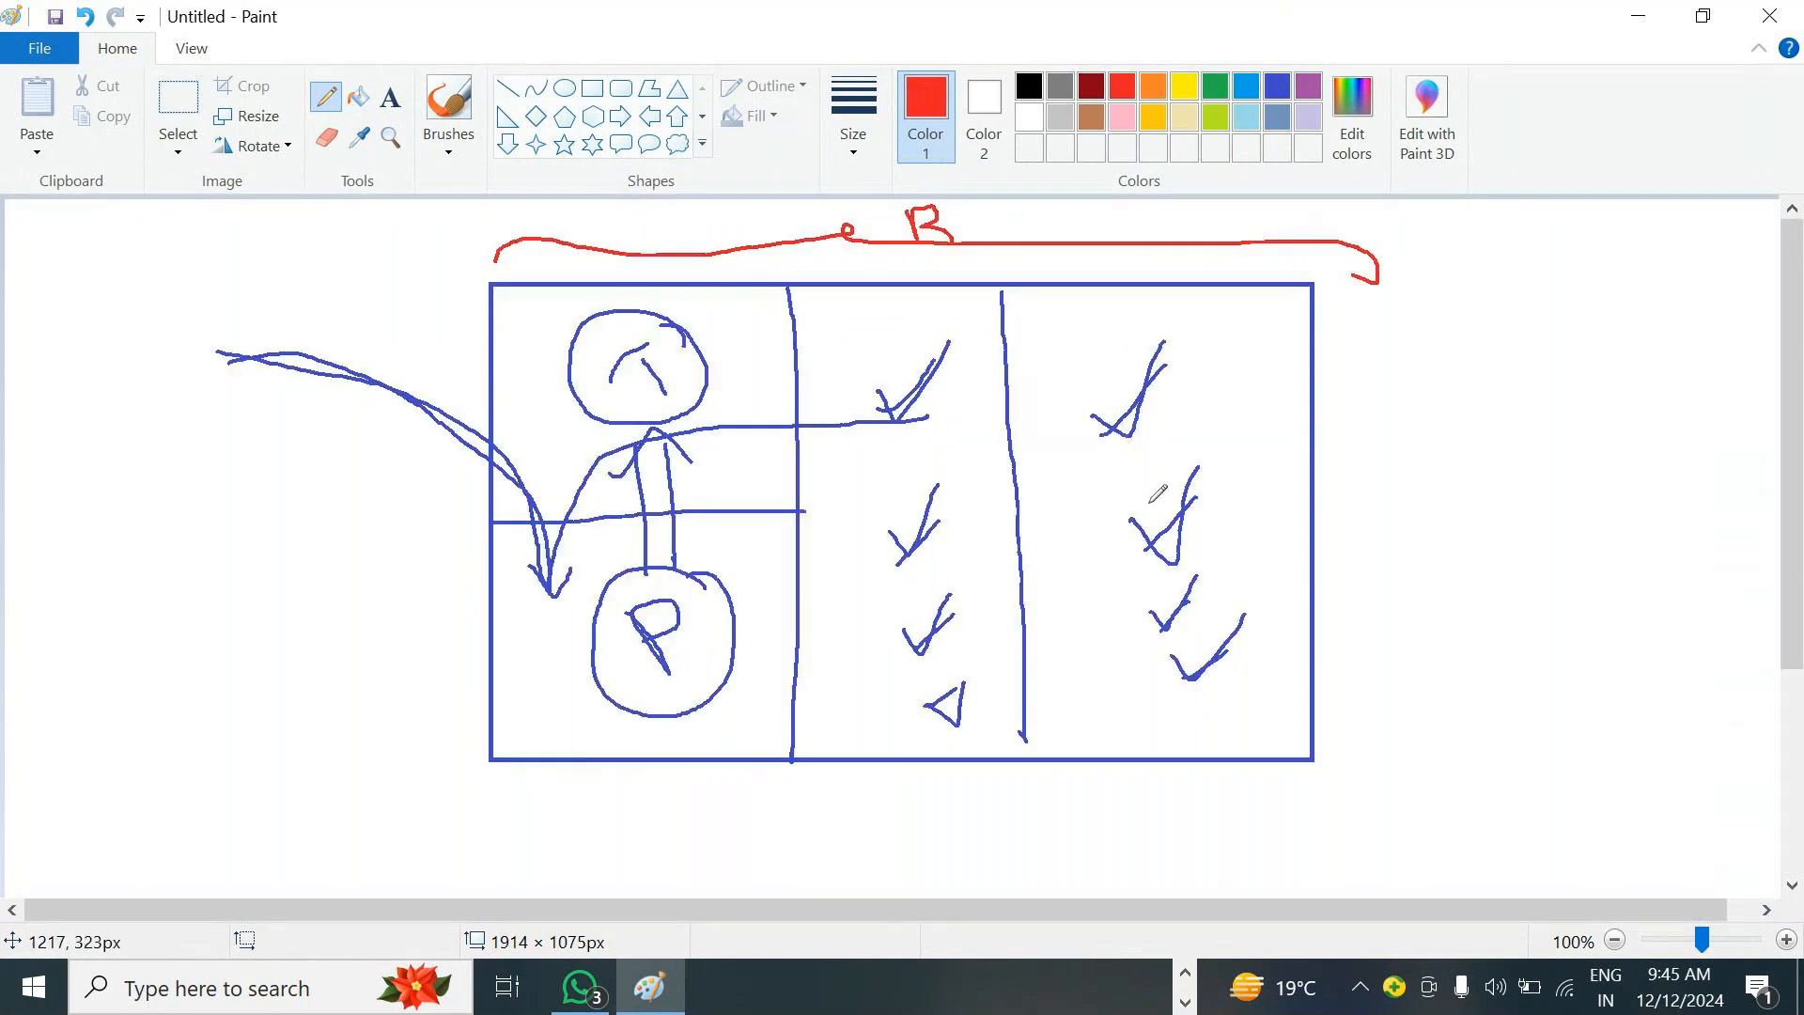
{"action": "left_click_drag", "start_coordinate": [1319, 516], "coordinate": [1452, 500]}
{"action": "left_click_drag", "start_coordinate": [1321, 580], "coordinate": [1454, 562]}
{"action": "mouse_move", "coordinate": [1404, 471]}
{"action": "left_mouse_down"}
{"action": "mouse_move", "coordinate": [1489, 520]}
{"action": "mouse_move", "coordinate": [1424, 613]}
{"action": "left_mouse_up"}
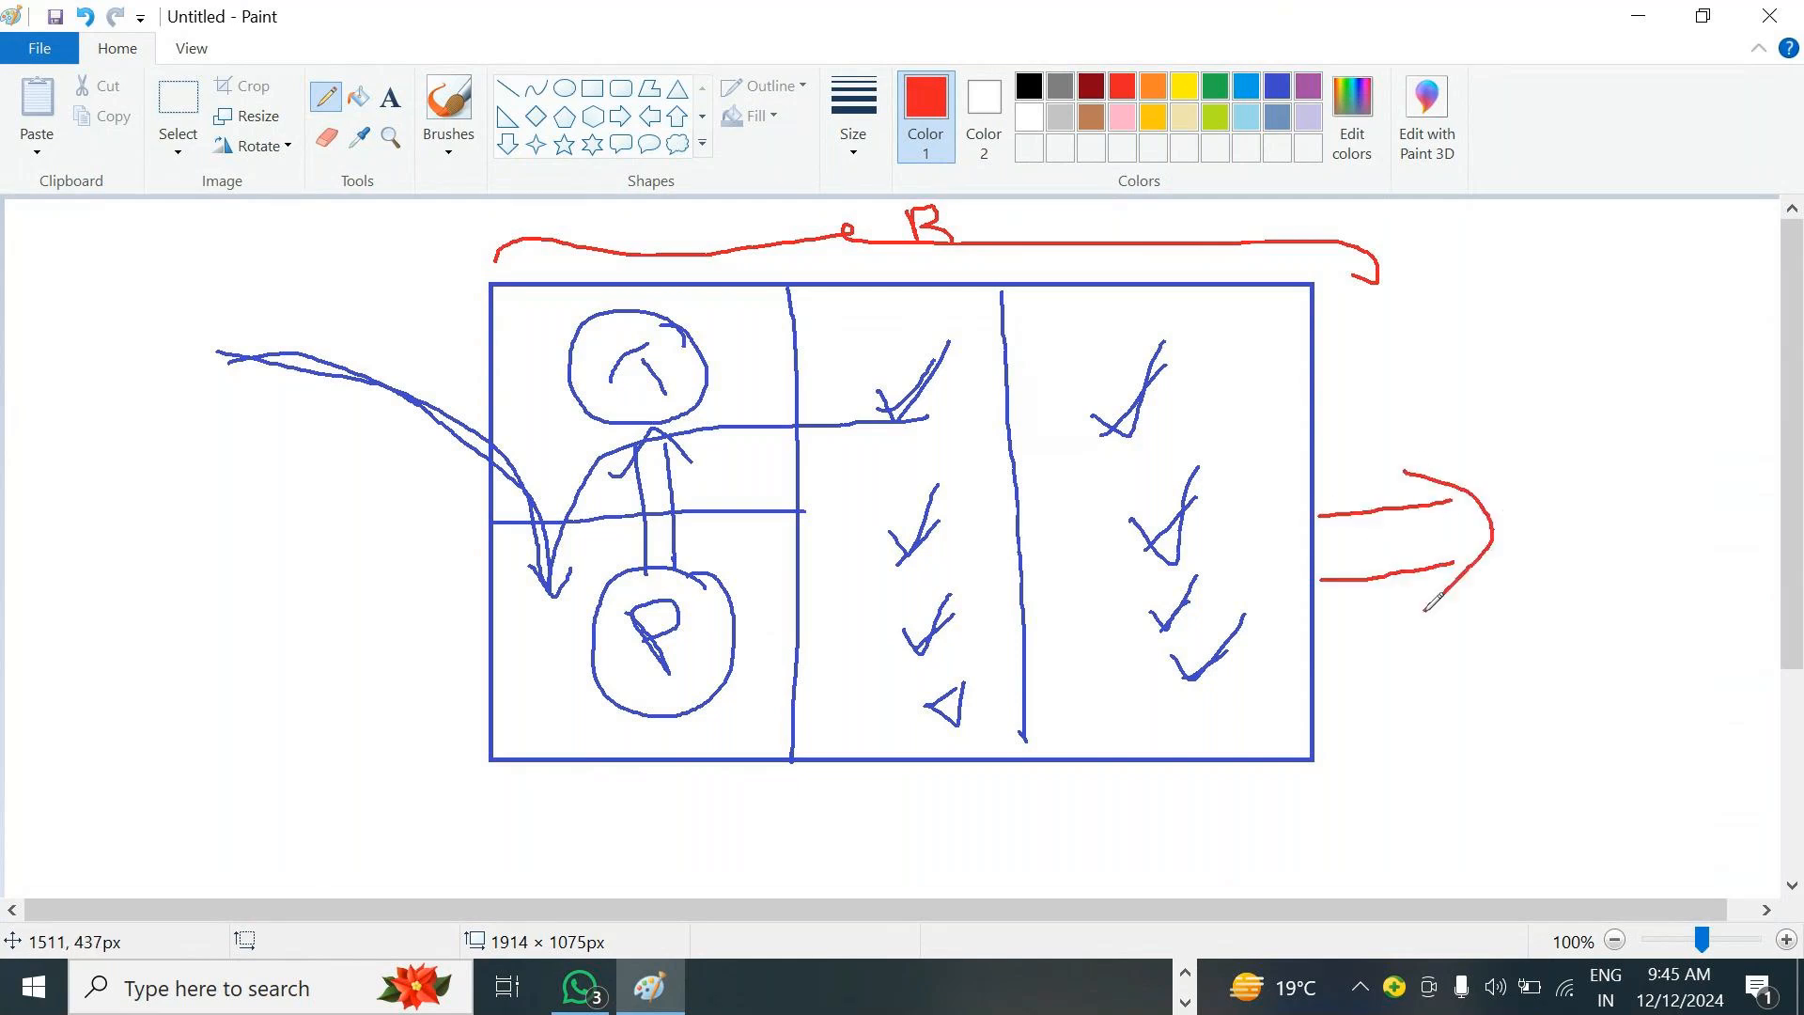
Draw a red cloud callout about 287 × 249 px above the tip of the red arrow.
{"action": "left_click", "coordinate": [678, 144]}
{"action": "left_click_drag", "start_coordinate": [1515, 257], "coordinate": [1742, 491]}
{"action": "left_click_drag", "start_coordinate": [1515, 375], "coordinate": [1472, 377]}
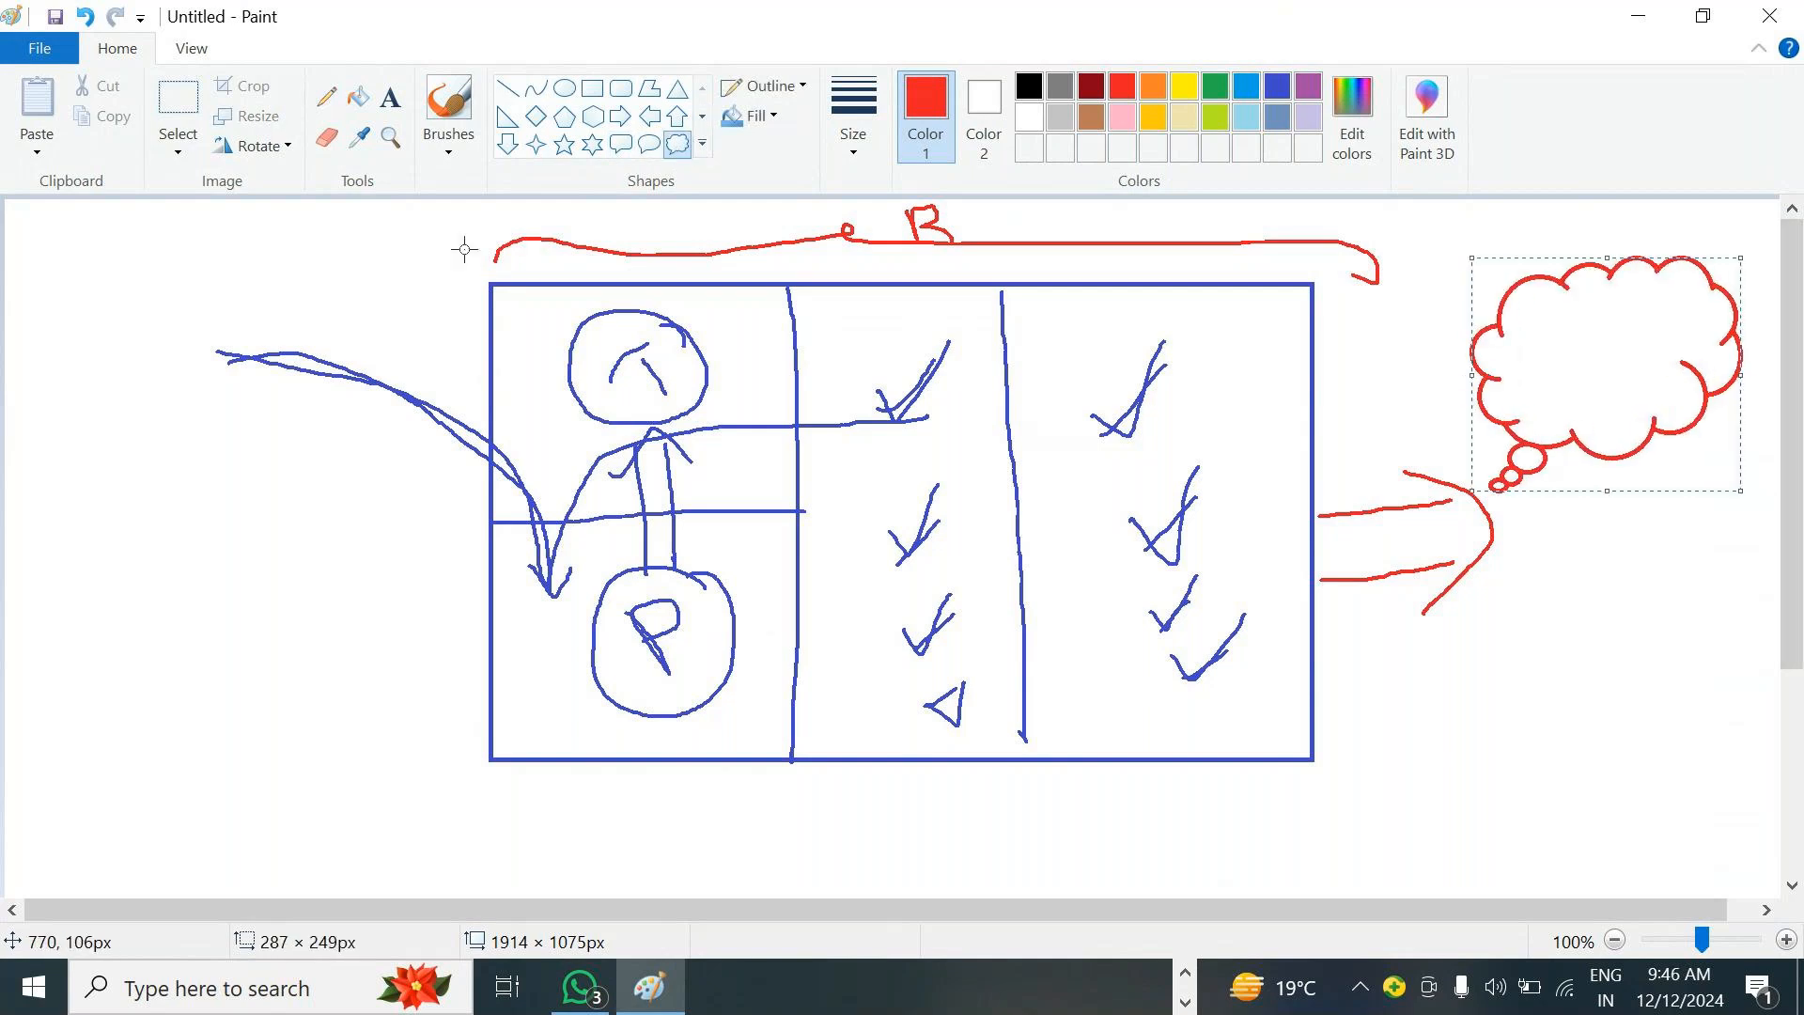
Add the red text "Power BI Service" below the cloud callout.
{"action": "left_click", "coordinate": [391, 97]}
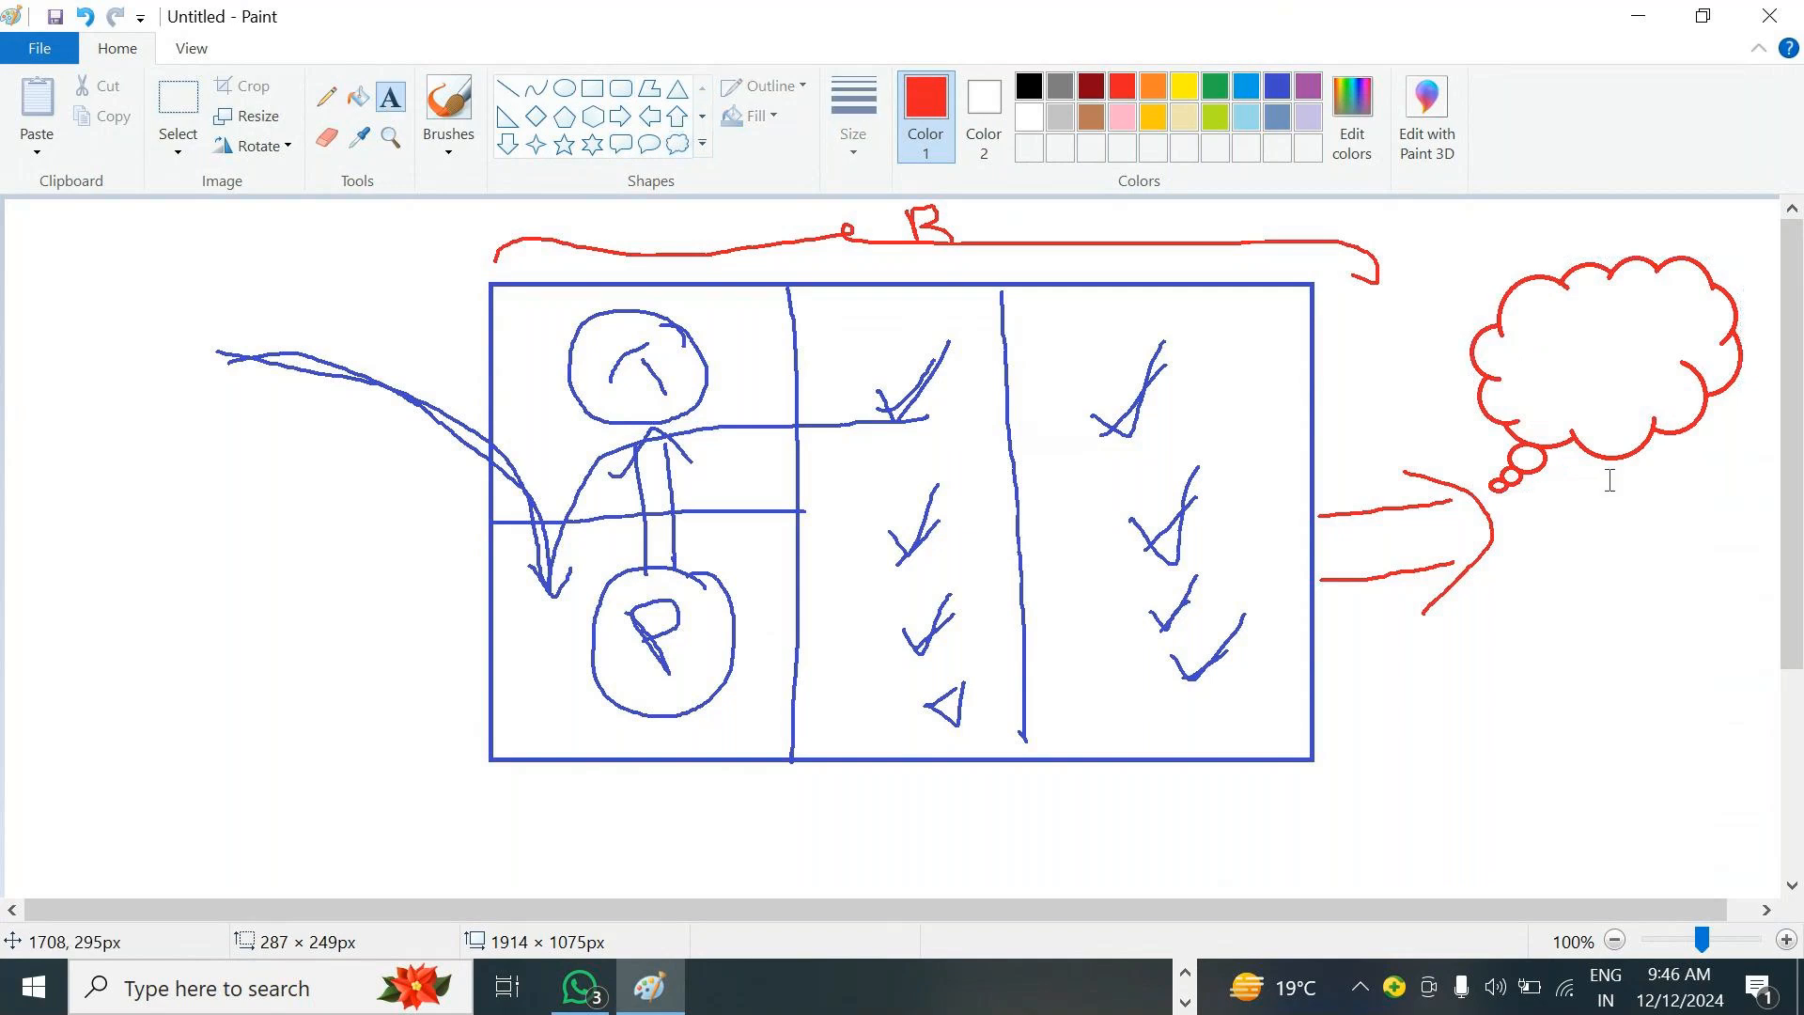
{"action": "left_click", "coordinate": [1566, 465]}
{"action": "type", "text": "Pow"}
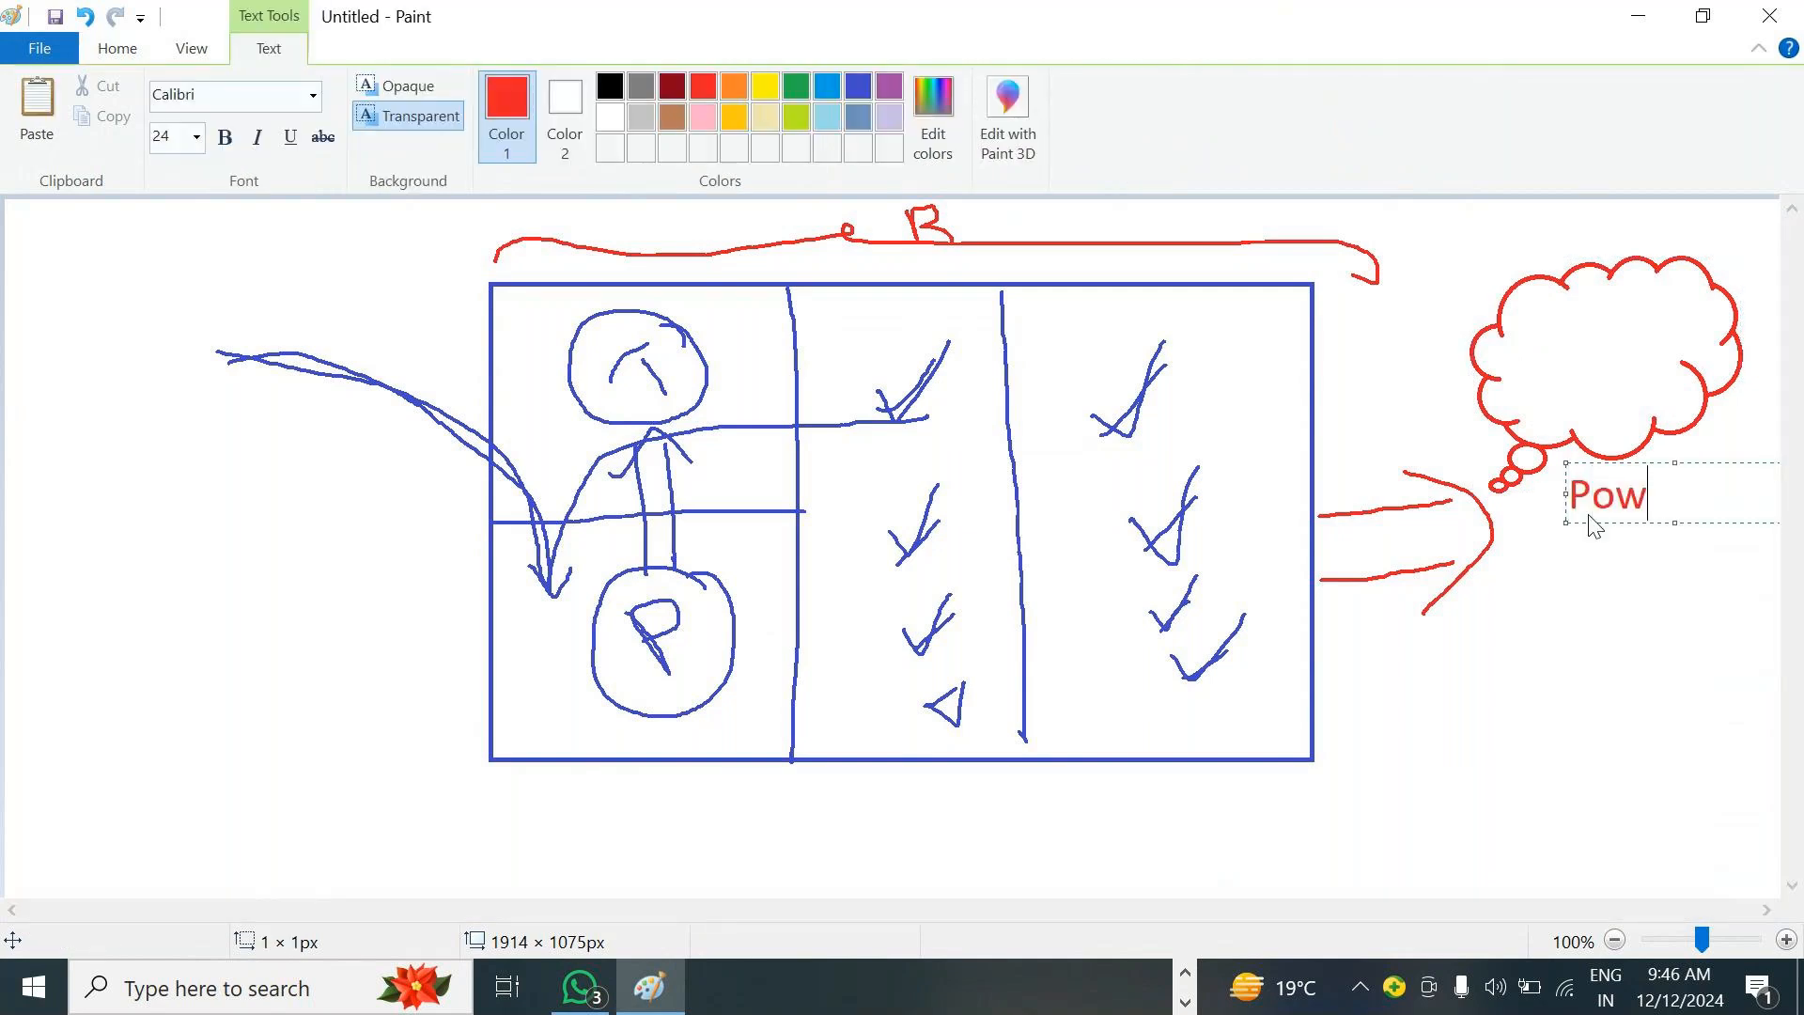
{"action": "type", "text": "er BI Service"}
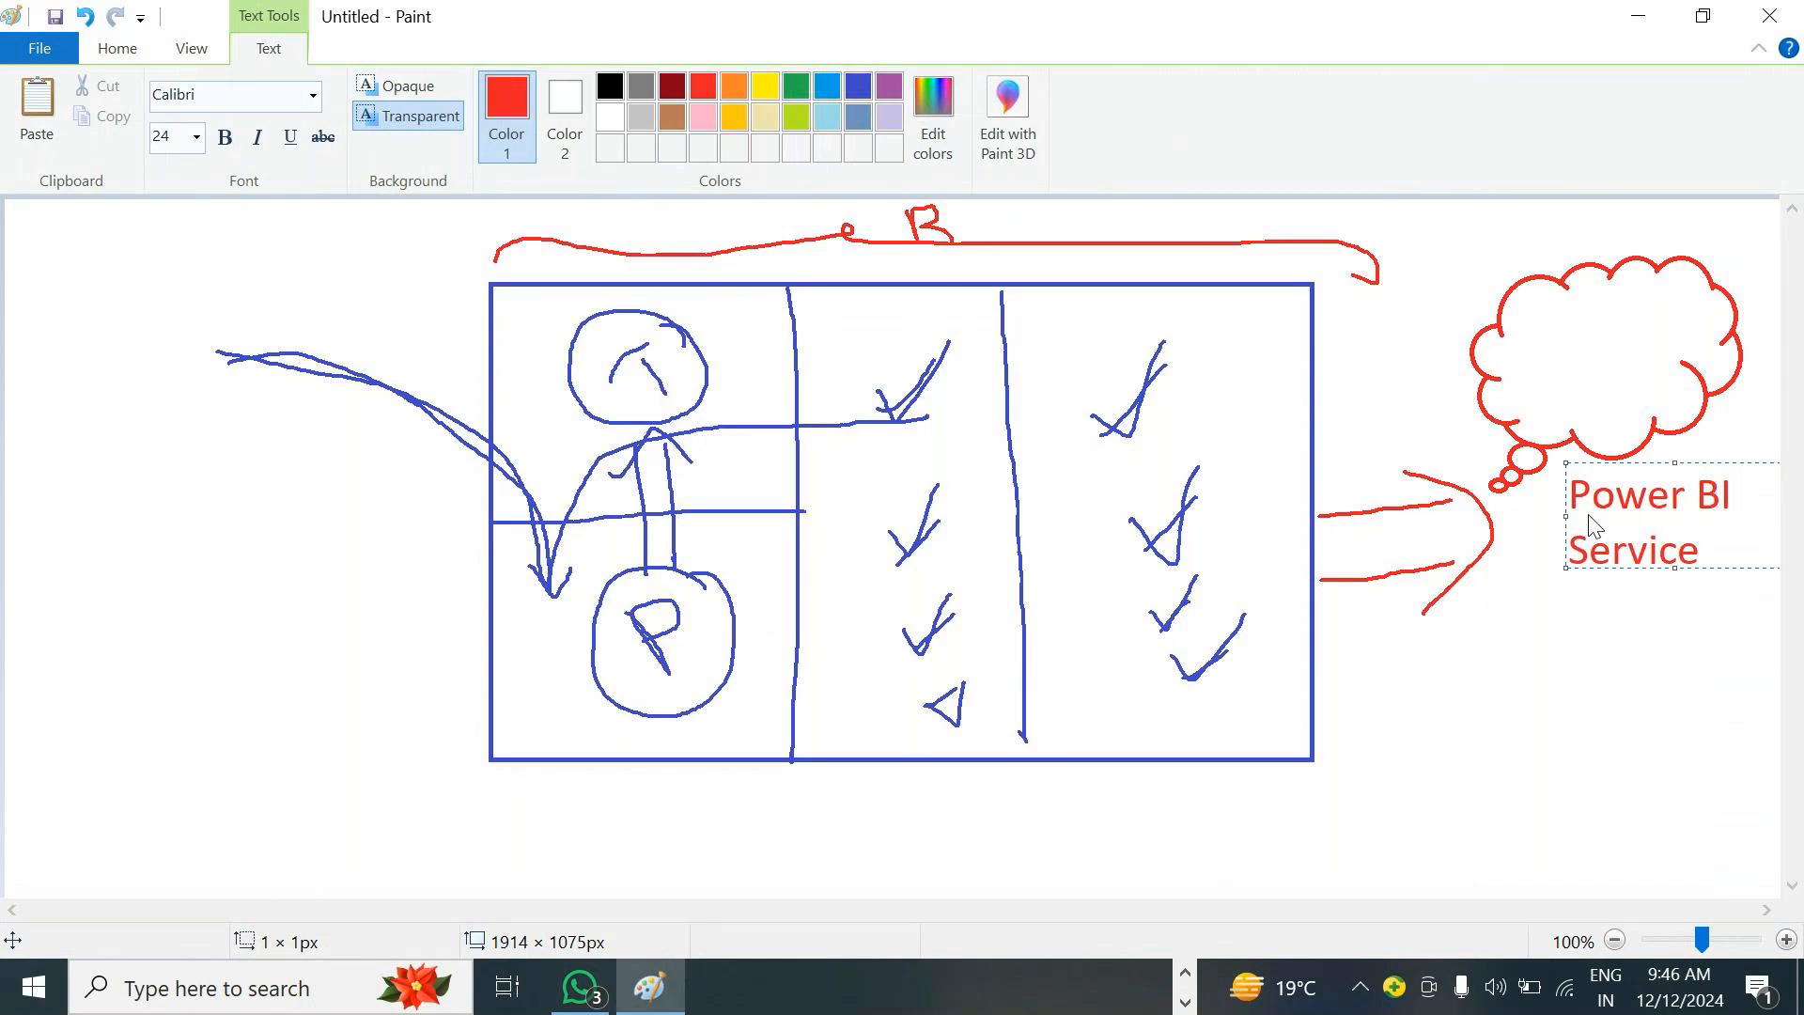
{"action": "left_click", "coordinate": [1663, 686]}
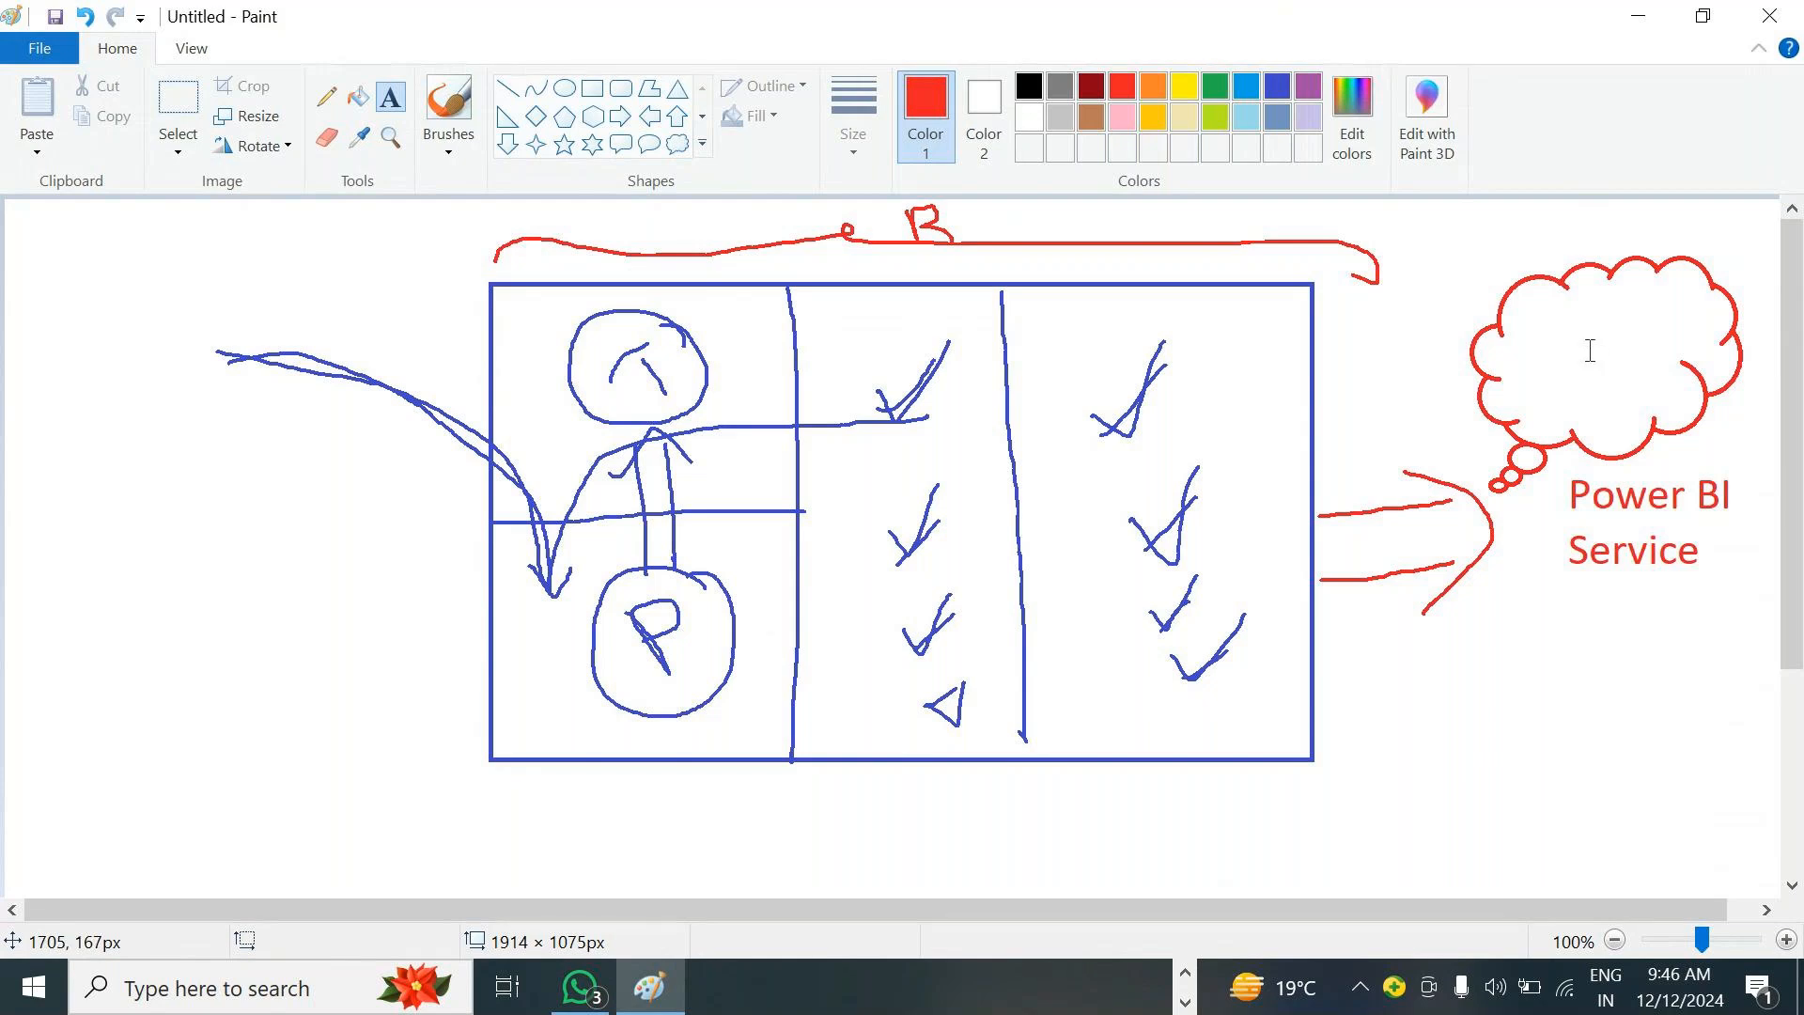
With the thickest Pencil line, draw a small red square inside the cloud, a circled U below the label, and curved lines connecting them.
{"action": "left_click", "coordinate": [329, 98]}
{"action": "left_click", "coordinate": [874, 146]}
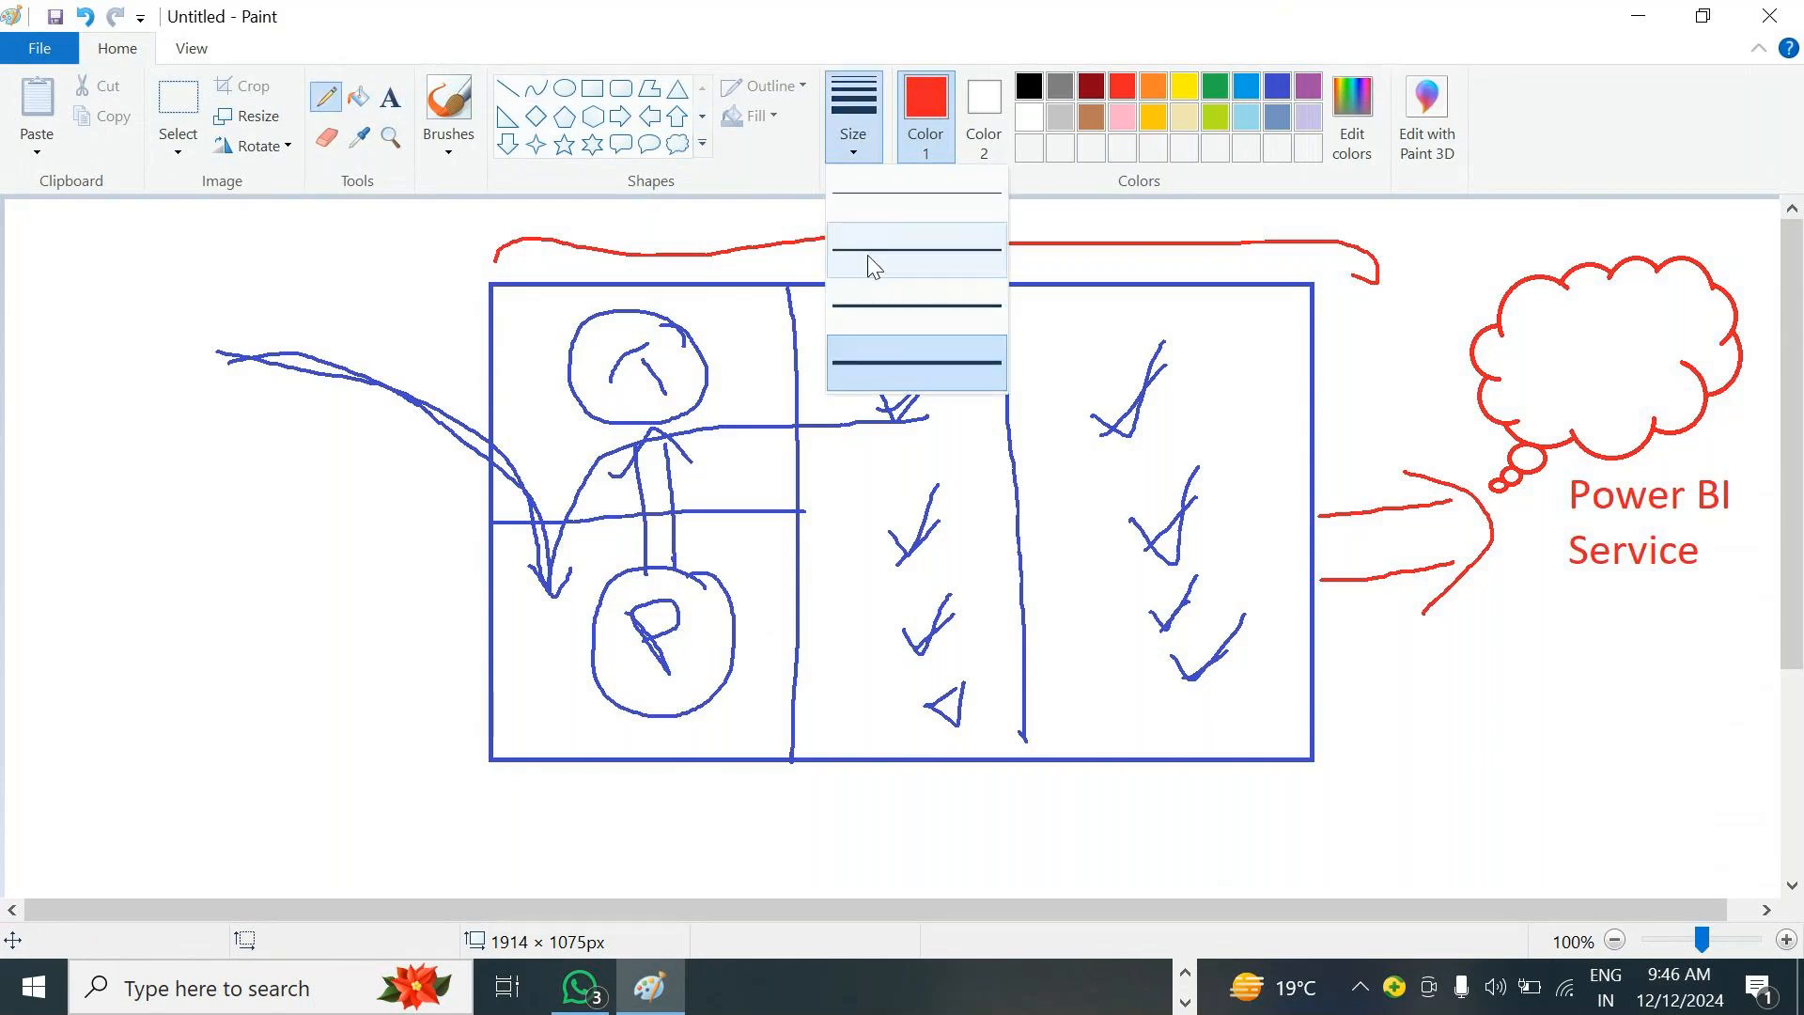
{"action": "left_click", "coordinate": [879, 362]}
{"action": "mouse_move", "coordinate": [1553, 344]}
{"action": "left_mouse_down"}
{"action": "mouse_move", "coordinate": [1589, 336]}
{"action": "mouse_move", "coordinate": [1586, 387]}
{"action": "mouse_move", "coordinate": [1556, 340]}
{"action": "mouse_move", "coordinate": [1602, 355]}
{"action": "mouse_move", "coordinate": [1664, 705]}
{"action": "mouse_move", "coordinate": [1590, 729]}
{"action": "mouse_move", "coordinate": [1688, 746]}
{"action": "mouse_move", "coordinate": [1646, 699]}
{"action": "left_mouse_up"}
{"action": "mouse_move", "coordinate": [1683, 669]}
{"action": "left_mouse_down"}
{"action": "mouse_move", "coordinate": [1684, 421]}
{"action": "mouse_move", "coordinate": [1604, 372]}
{"action": "mouse_move", "coordinate": [1611, 357]}
{"action": "mouse_move", "coordinate": [1661, 404]}
{"action": "mouse_move", "coordinate": [1682, 371]}
{"action": "mouse_move", "coordinate": [1710, 516]}
{"action": "mouse_move", "coordinate": [1680, 694]}
{"action": "left_mouse_up"}
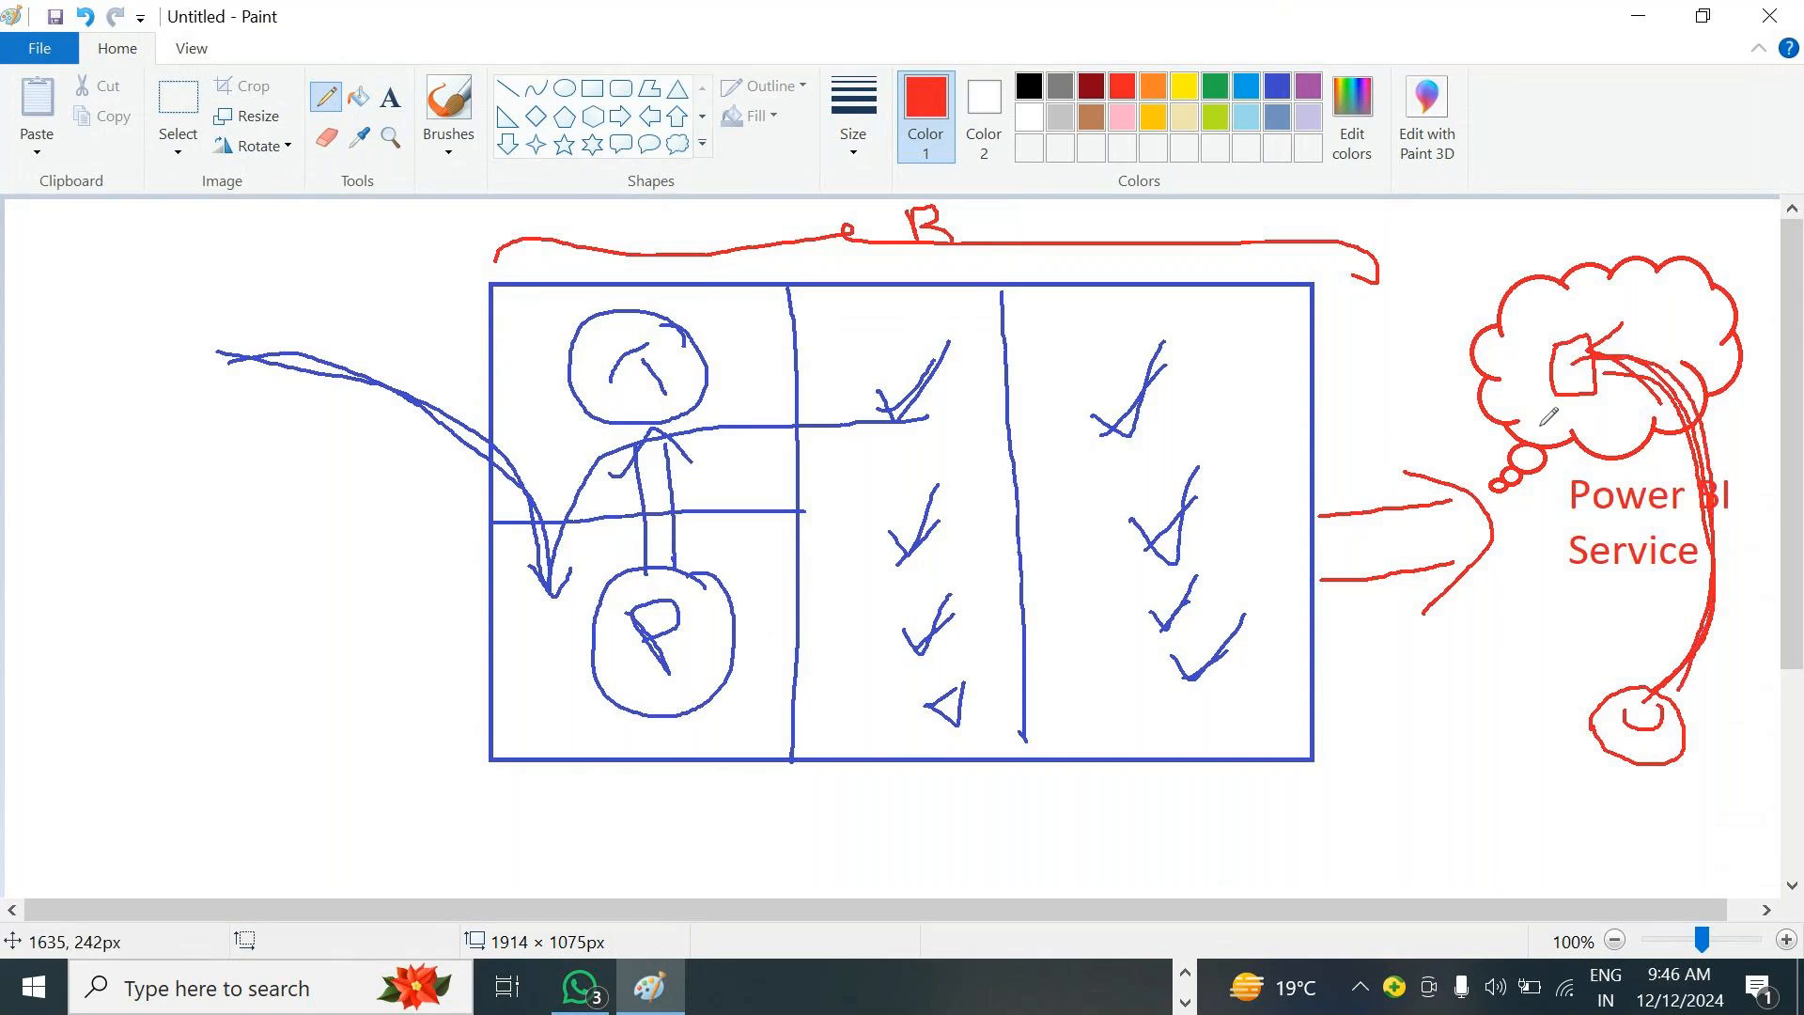
Retrace the small square in the cloud, tick the Power BI Service label, and draw an arrow from the square to the circled U.
{"action": "mouse_move", "coordinate": [1554, 344]}
{"action": "left_mouse_down"}
{"action": "mouse_move", "coordinate": [1553, 390]}
{"action": "mouse_move", "coordinate": [1595, 394]}
{"action": "mouse_move", "coordinate": [1594, 341]}
{"action": "left_mouse_up"}
{"action": "left_click_drag", "start_coordinate": [1541, 518], "coordinate": [1577, 500]}
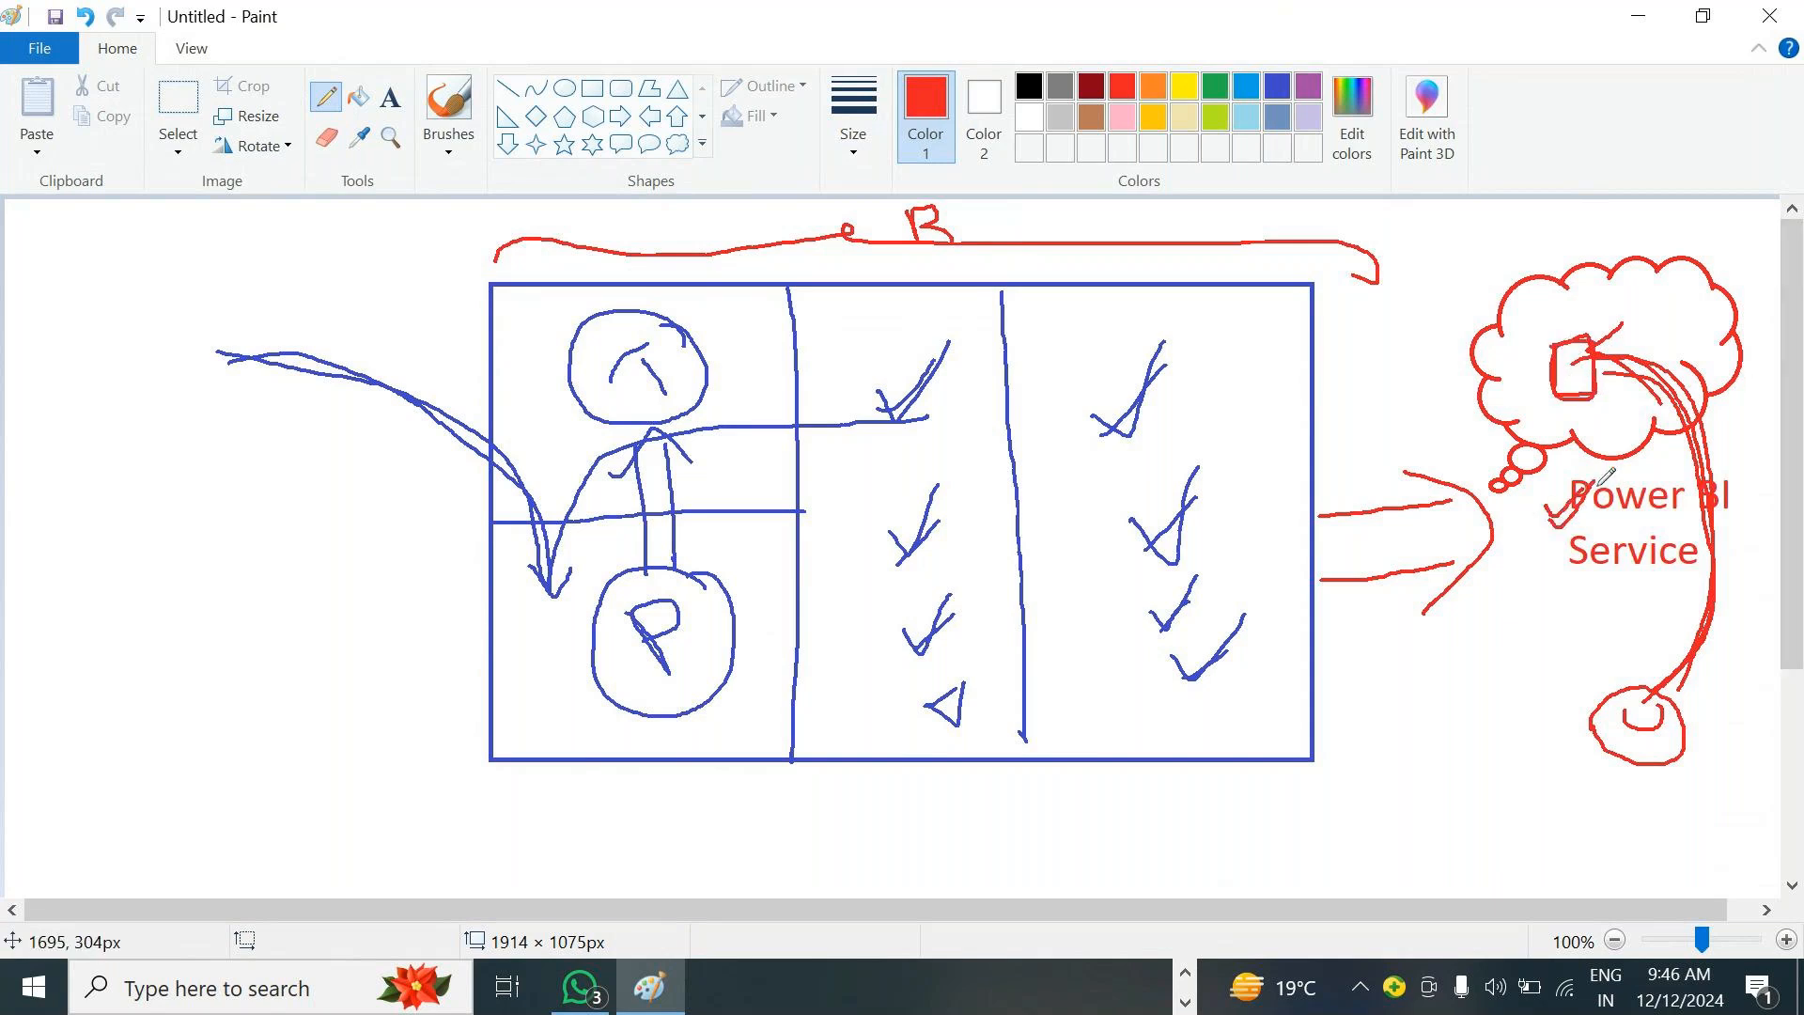
{"action": "mouse_move", "coordinate": [1580, 370]}
{"action": "left_mouse_down"}
{"action": "mouse_move", "coordinate": [1689, 356]}
{"action": "mouse_move", "coordinate": [1661, 677]}
{"action": "left_mouse_up"}
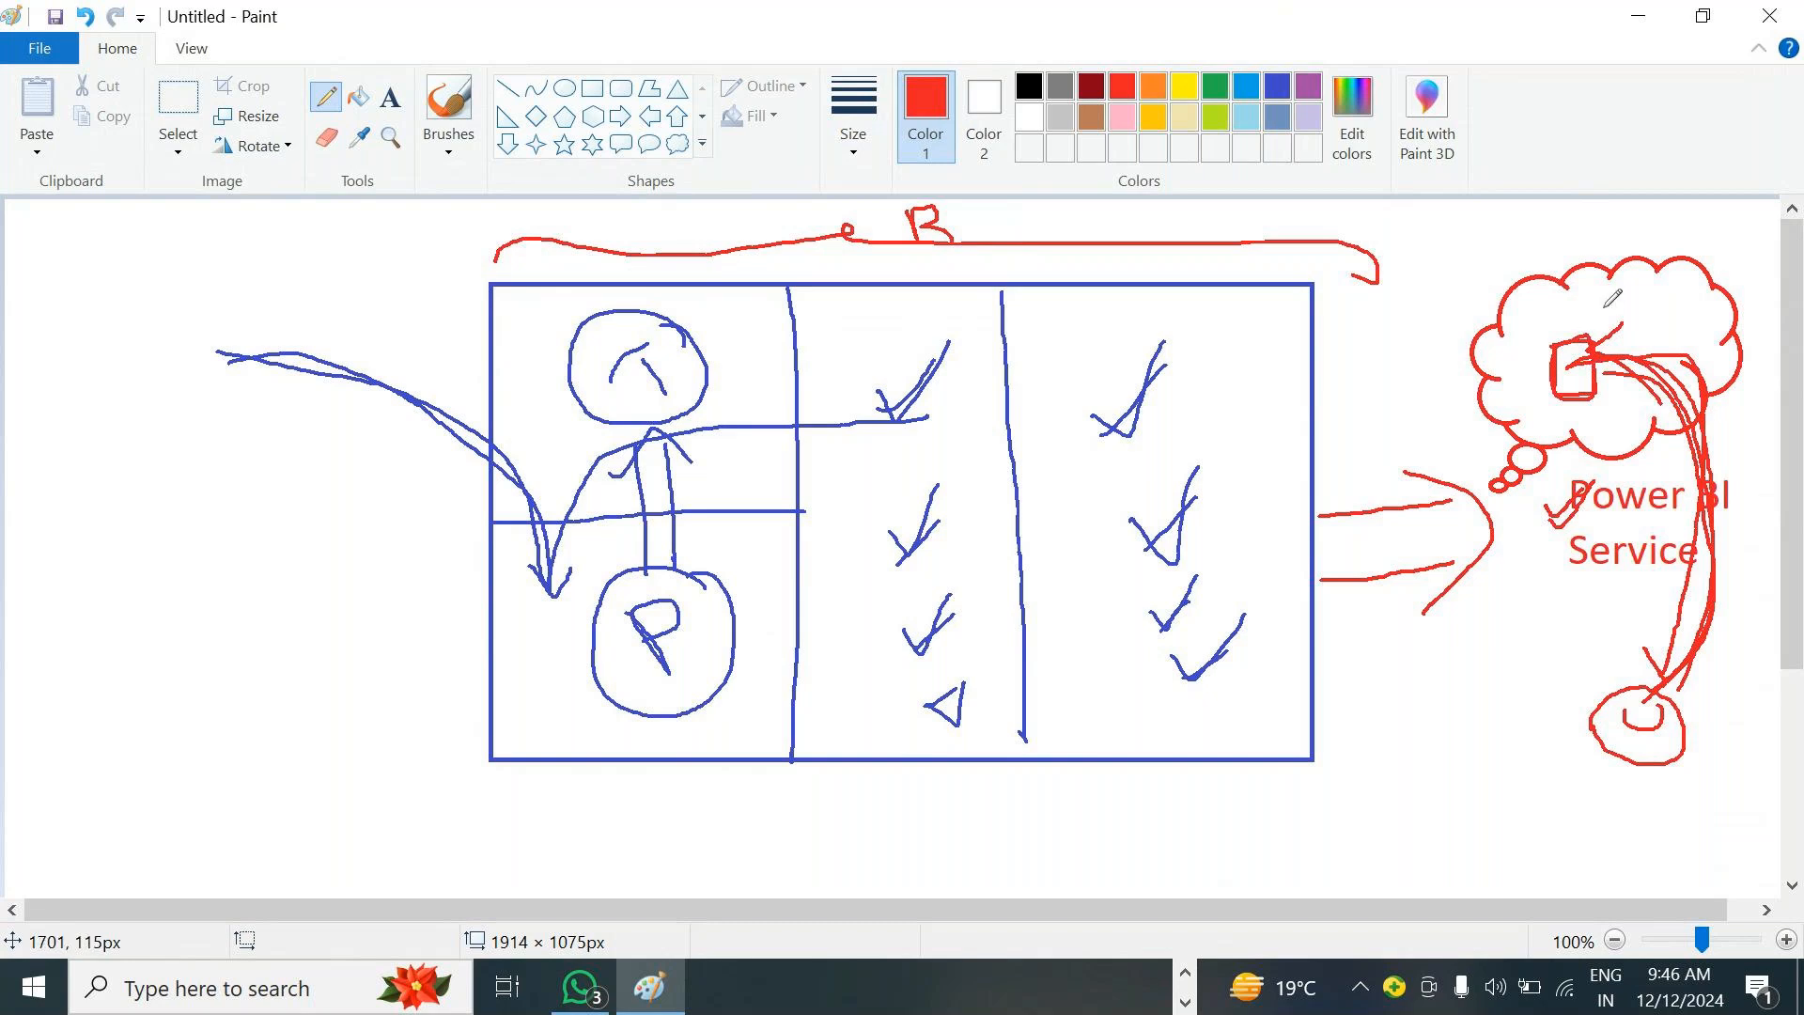
Add red strokes marking the diagram: wavy lines inside the cloud, a line beneath the blue rectangle, and a frame around the Power BI Service sketch.
{"action": "left_click_drag", "start_coordinate": [1529, 319], "coordinate": [1700, 305]}
{"action": "mouse_move", "coordinate": [1518, 350]}
{"action": "left_mouse_down"}
{"action": "mouse_move", "coordinate": [1598, 410]}
{"action": "mouse_move", "coordinate": [1682, 362]}
{"action": "left_mouse_up"}
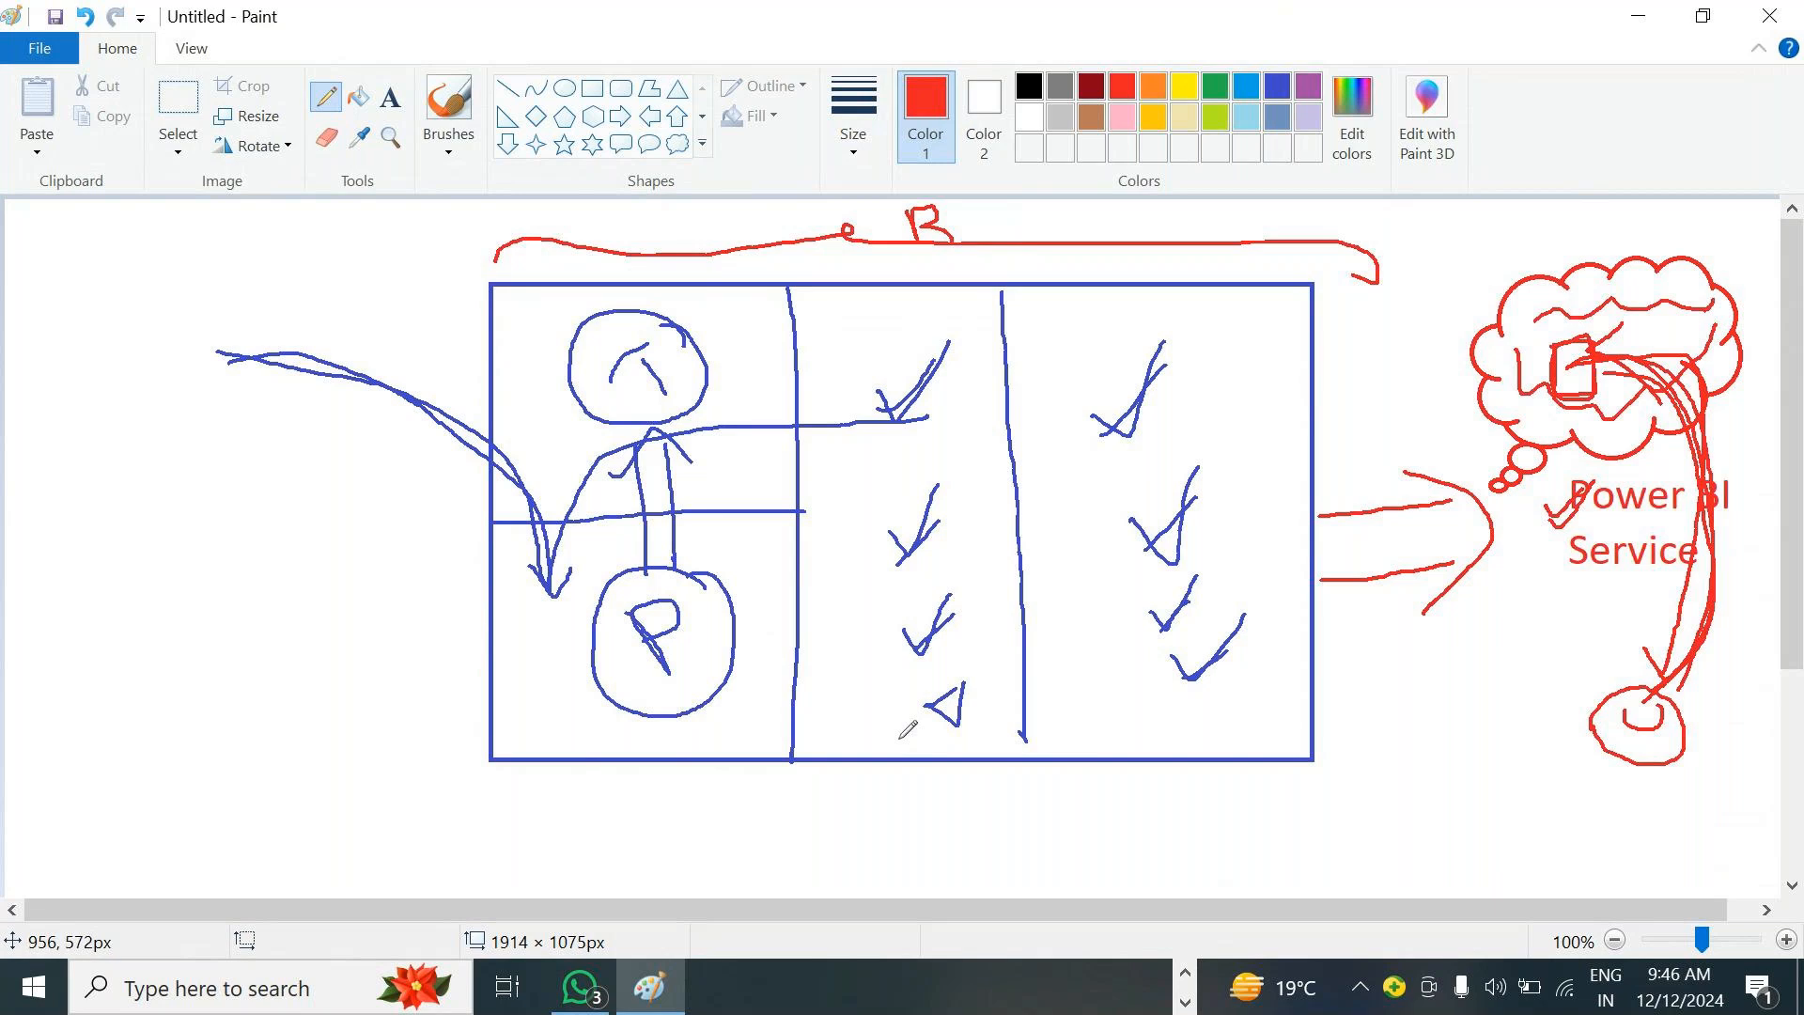
{"action": "left_click_drag", "start_coordinate": [801, 820], "coordinate": [1287, 815]}
{"action": "mouse_move", "coordinate": [1433, 232]}
{"action": "left_mouse_down"}
{"action": "mouse_move", "coordinate": [1447, 748]}
{"action": "mouse_move", "coordinate": [1633, 780]}
{"action": "mouse_move", "coordinate": [1755, 564]}
{"action": "mouse_move", "coordinate": [1779, 394]}
{"action": "mouse_move", "coordinate": [1496, 218]}
{"action": "mouse_move", "coordinate": [1435, 235]}
{"action": "left_mouse_up"}
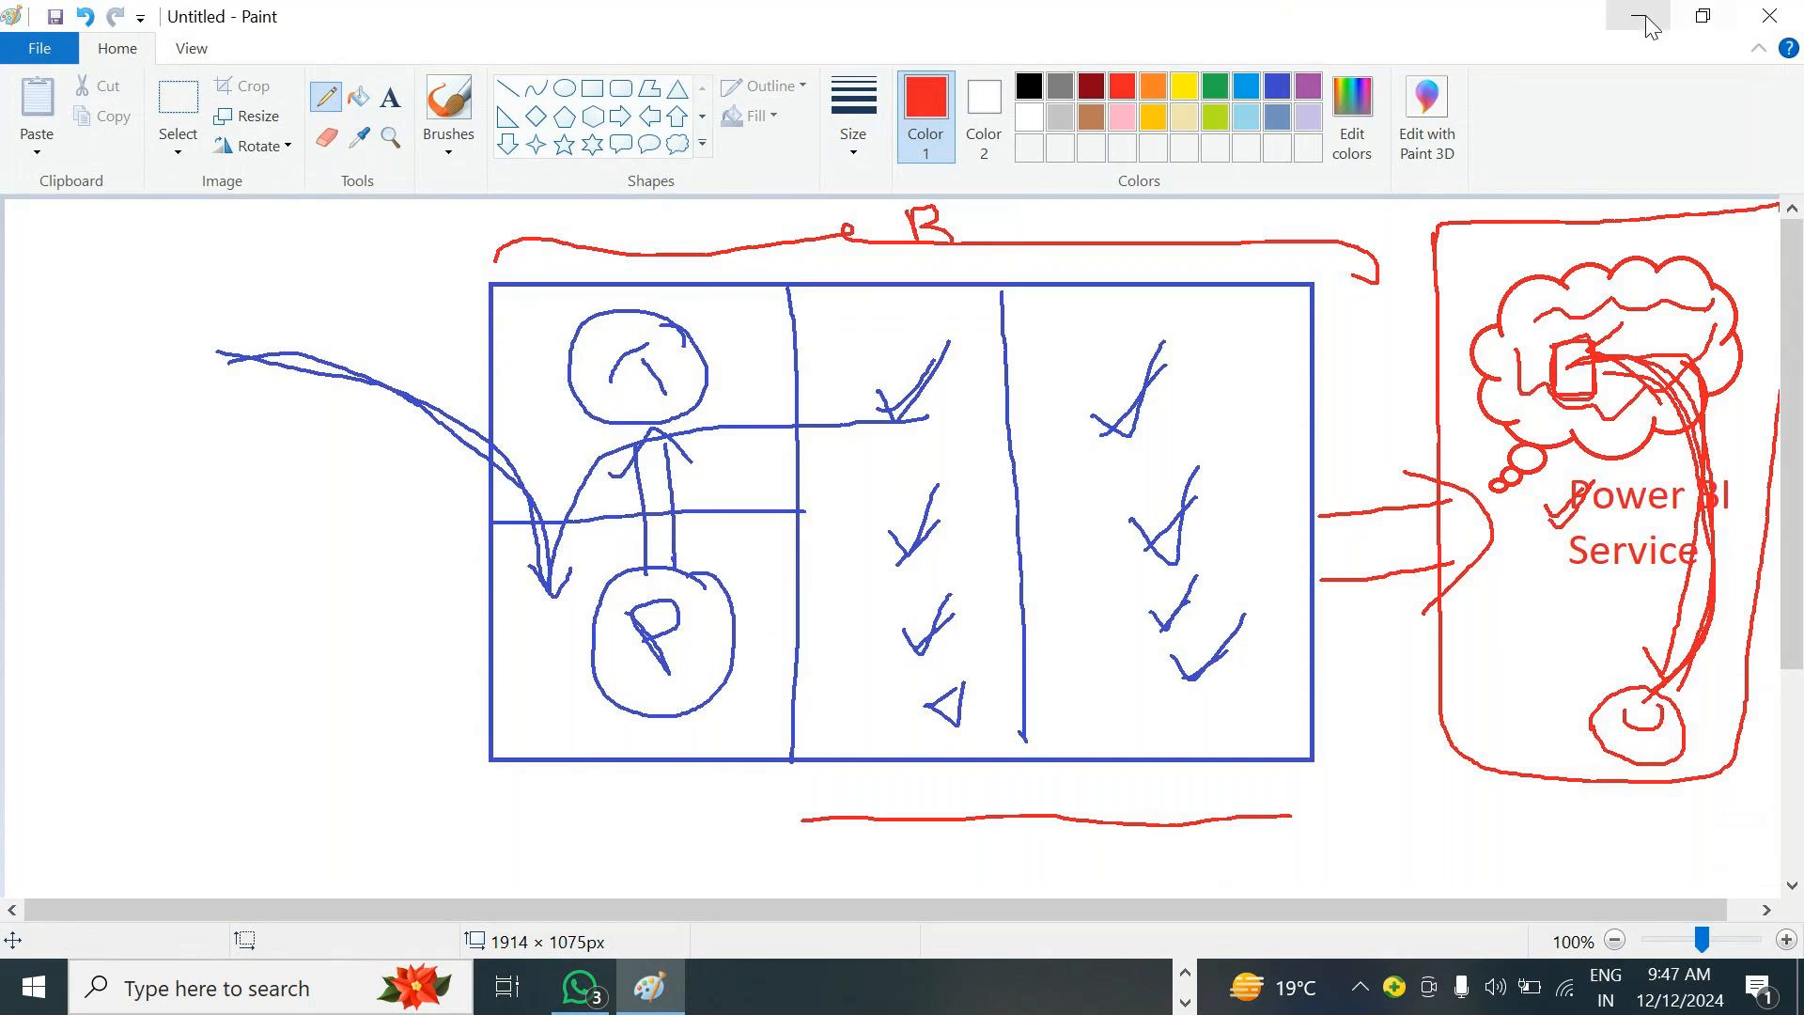
Switch to Power BI Desktop and build a pie chart of Sales by Country on Page 1.
{"action": "left_click", "coordinate": [1638, 16]}
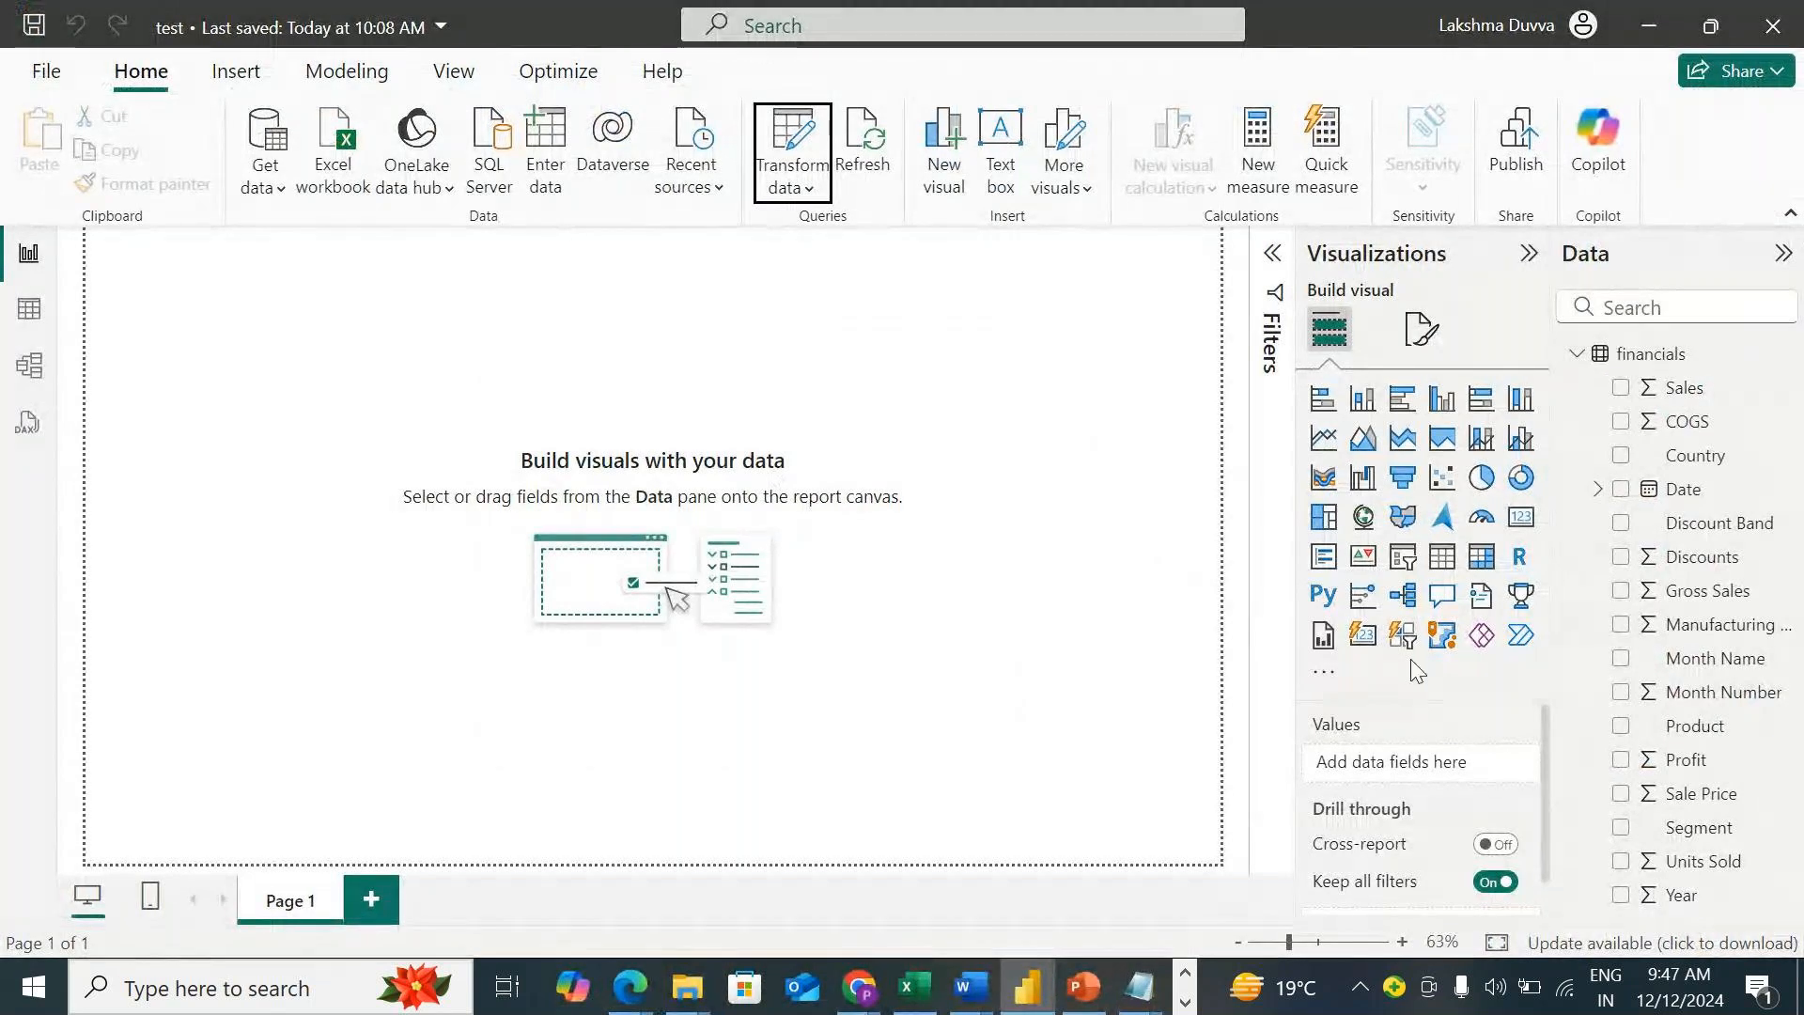
{"action": "left_click", "coordinate": [1482, 477]}
{"action": "left_click", "coordinate": [348, 491]}
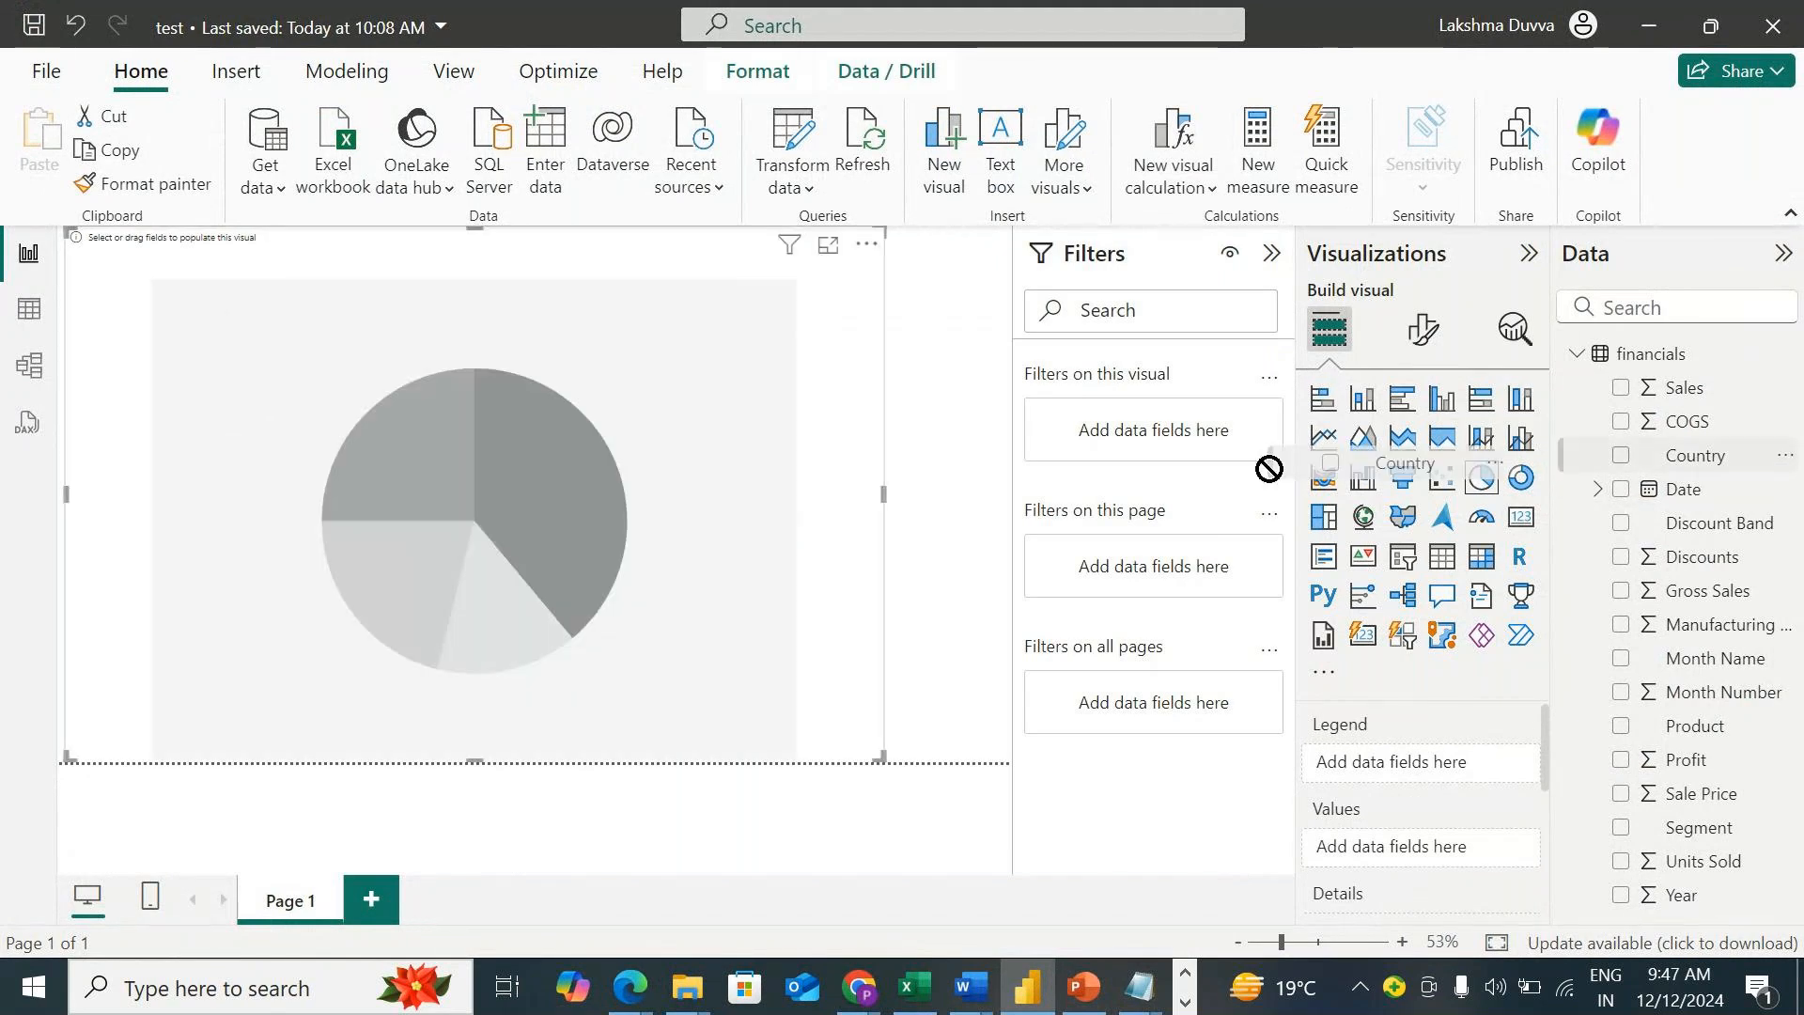
{"action": "left_click", "coordinate": [1621, 455]}
{"action": "left_click", "coordinate": [1621, 387]}
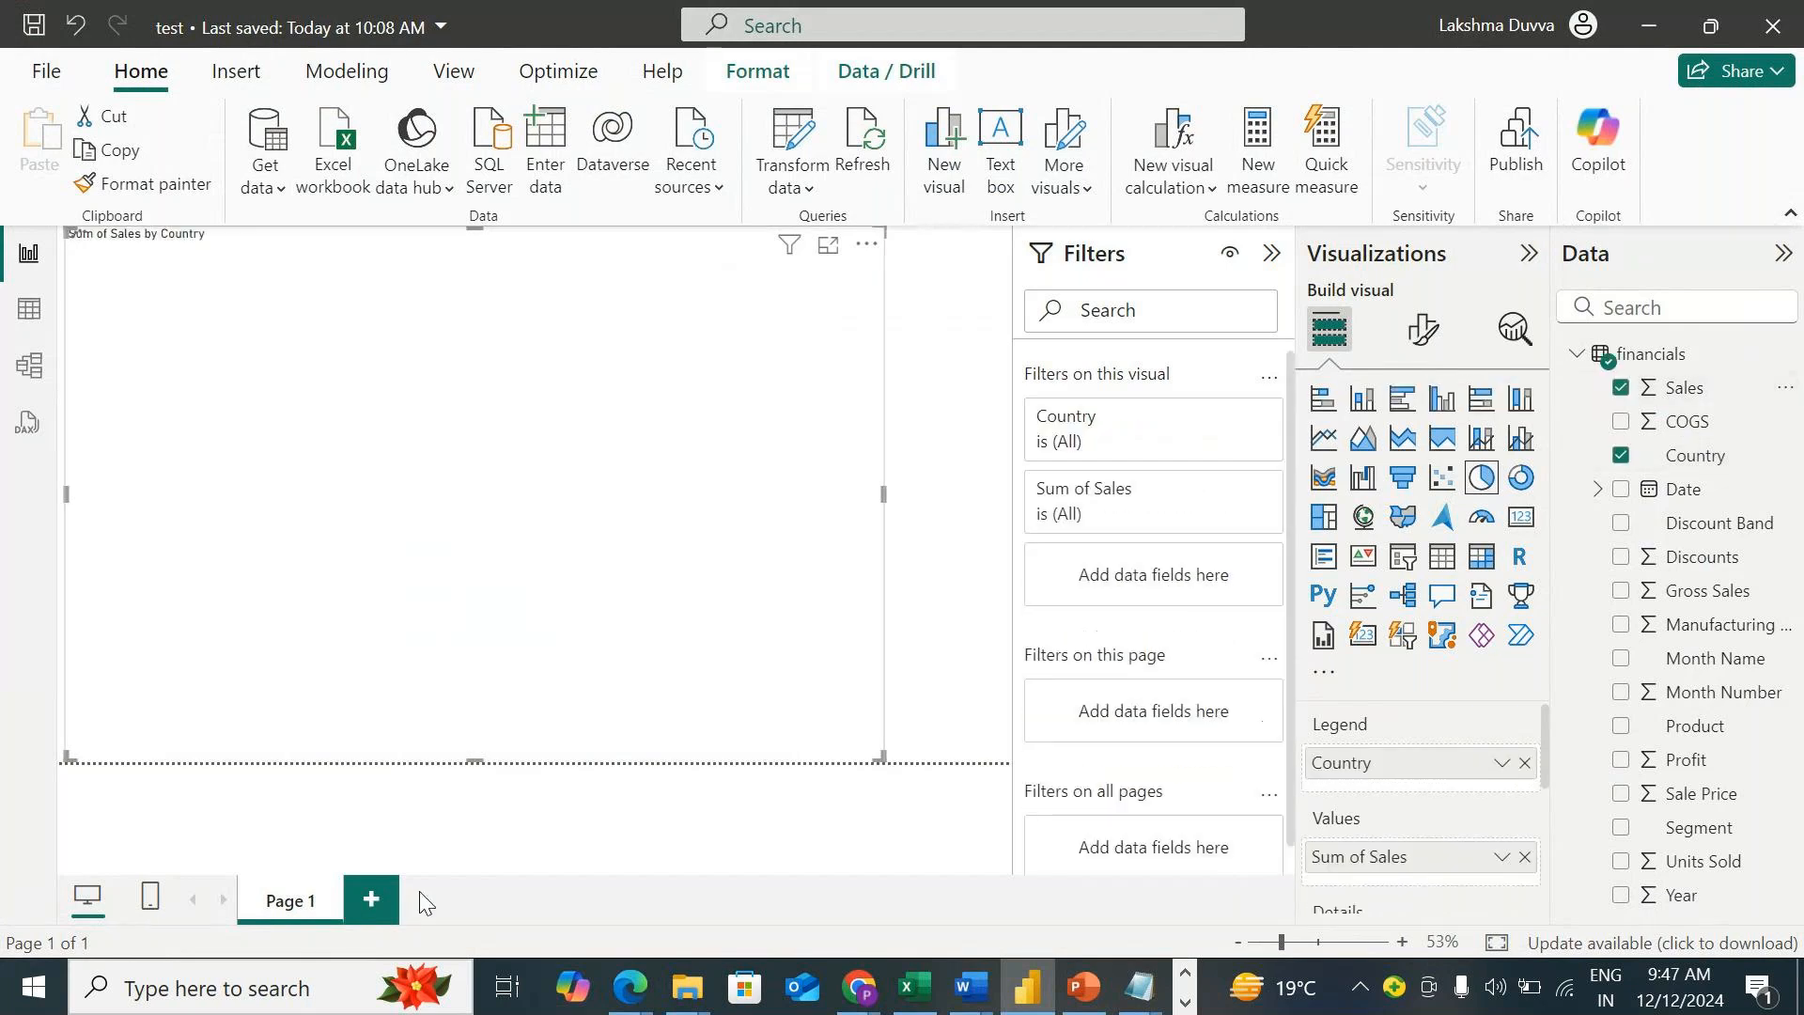
Add a second report page and build a clustered column chart of Sales by Segment on it.
{"action": "left_click", "coordinate": [376, 899]}
{"action": "left_click", "coordinate": [1442, 399]}
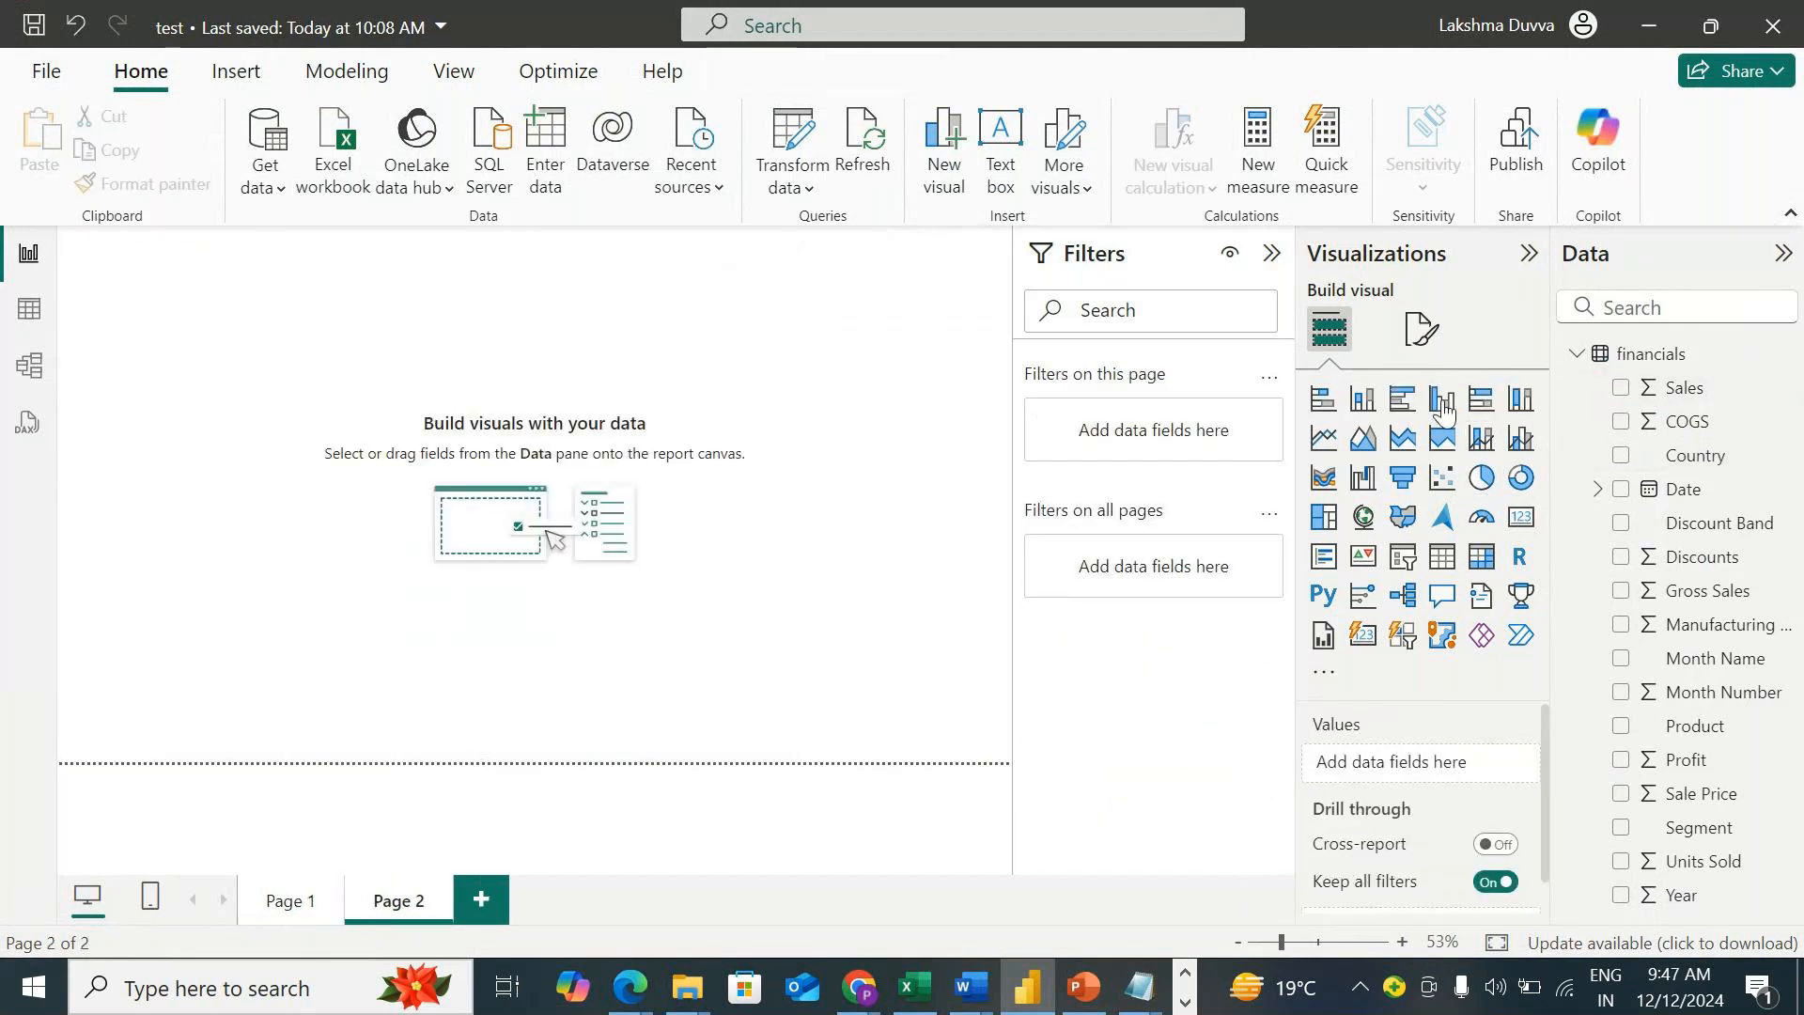
{"action": "left_click_drag", "start_coordinate": [1729, 836], "coordinate": [226, 331]}
{"action": "left_click", "coordinate": [1682, 399]}
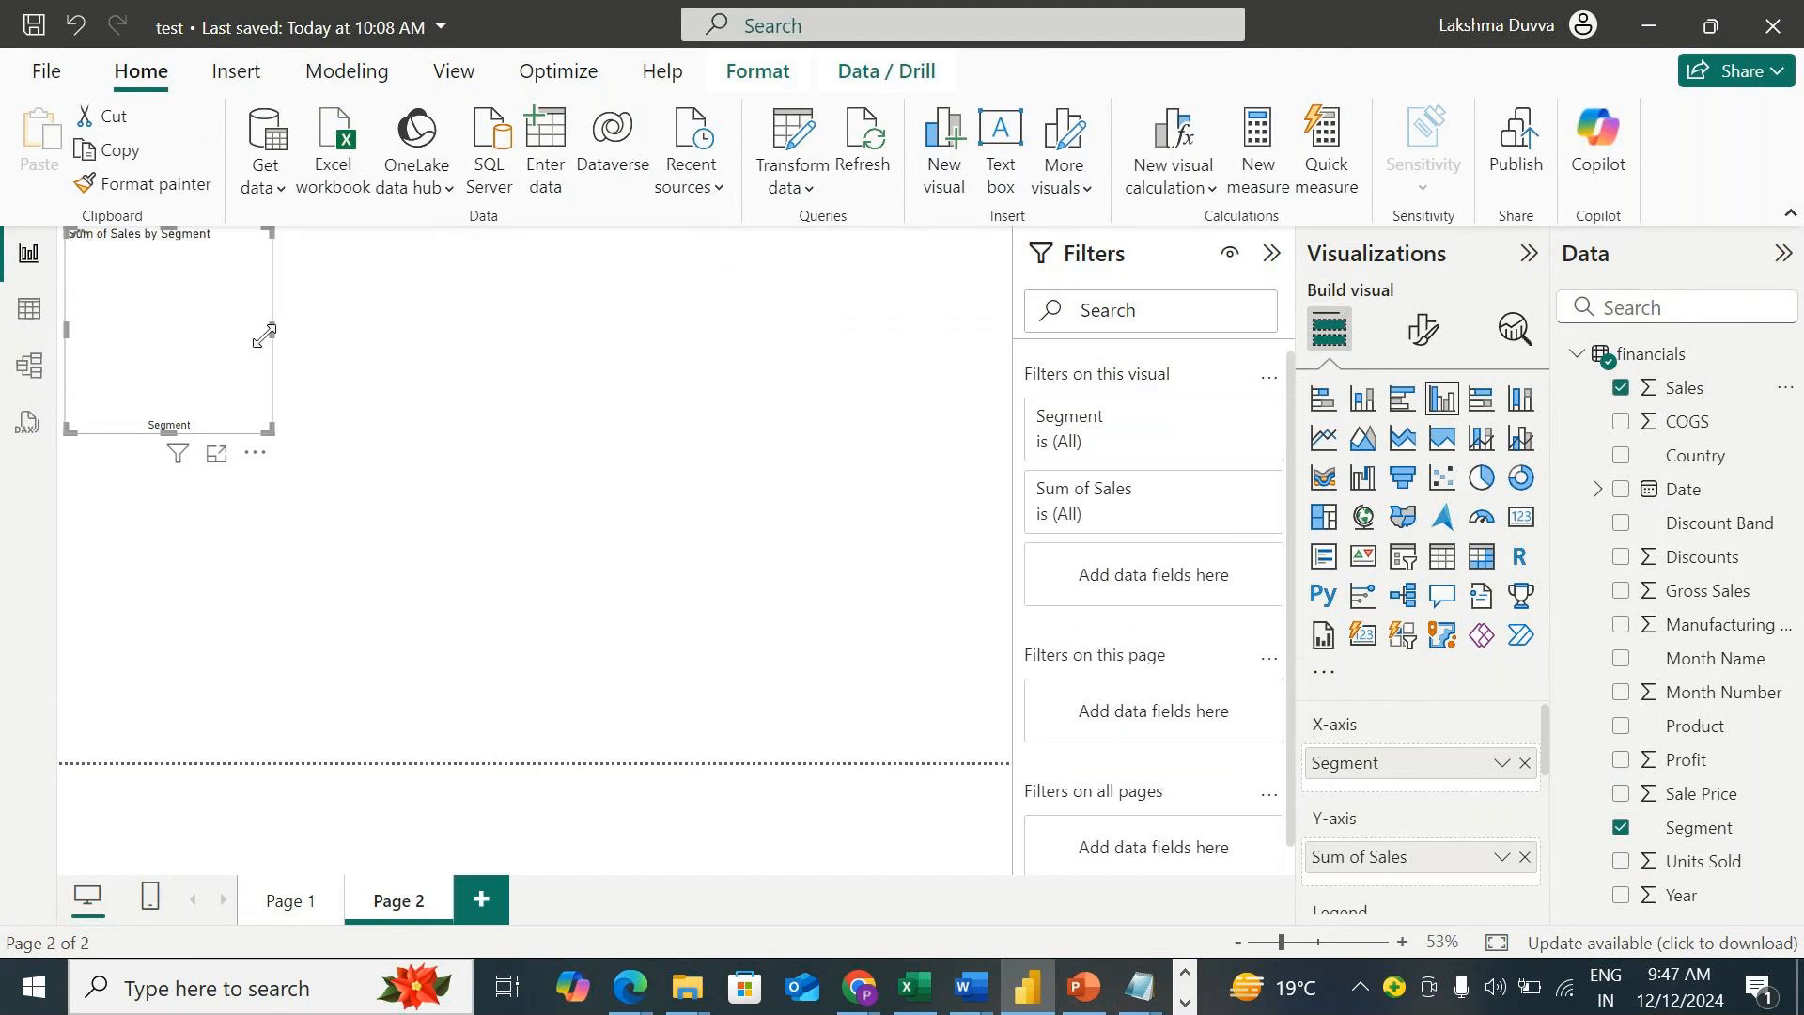
Enlarge the Sales by Segment column chart to fill the page width down to the page's lower edge.
{"action": "left_click", "coordinate": [330, 351]}
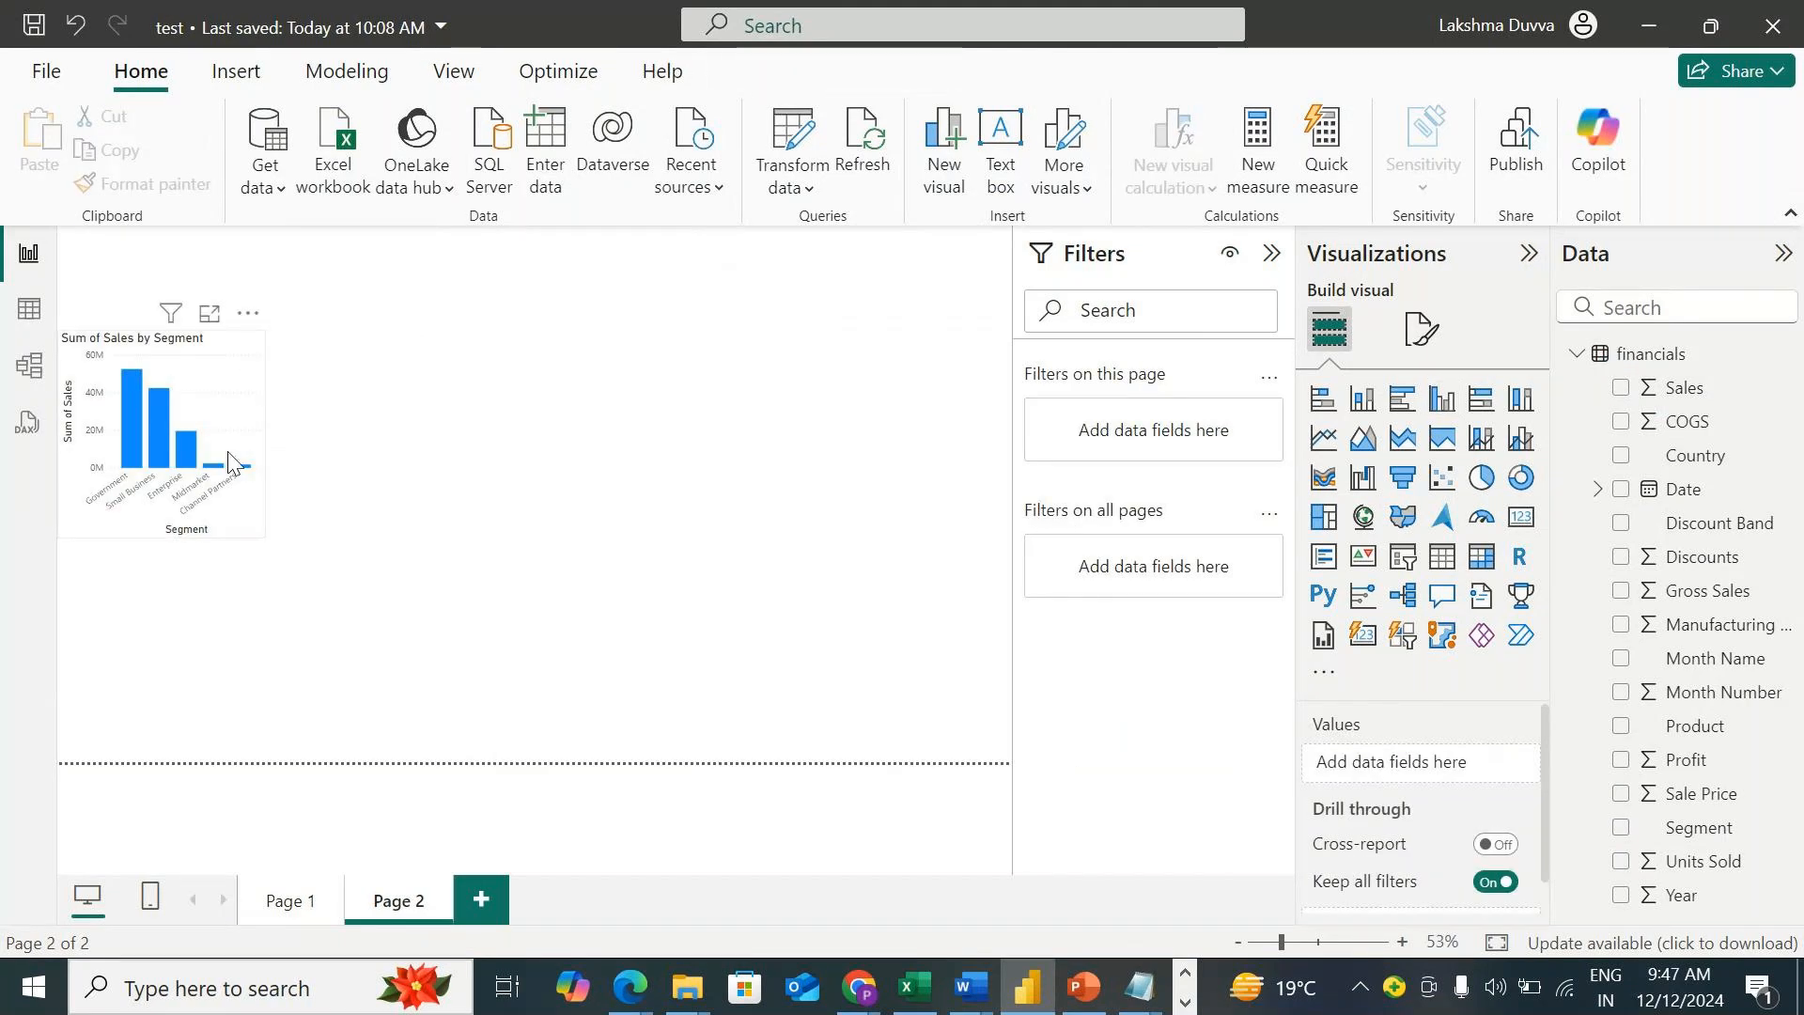
{"action": "left_click", "coordinate": [241, 379]}
{"action": "left_click_drag", "start_coordinate": [265, 538], "coordinate": [947, 742]}
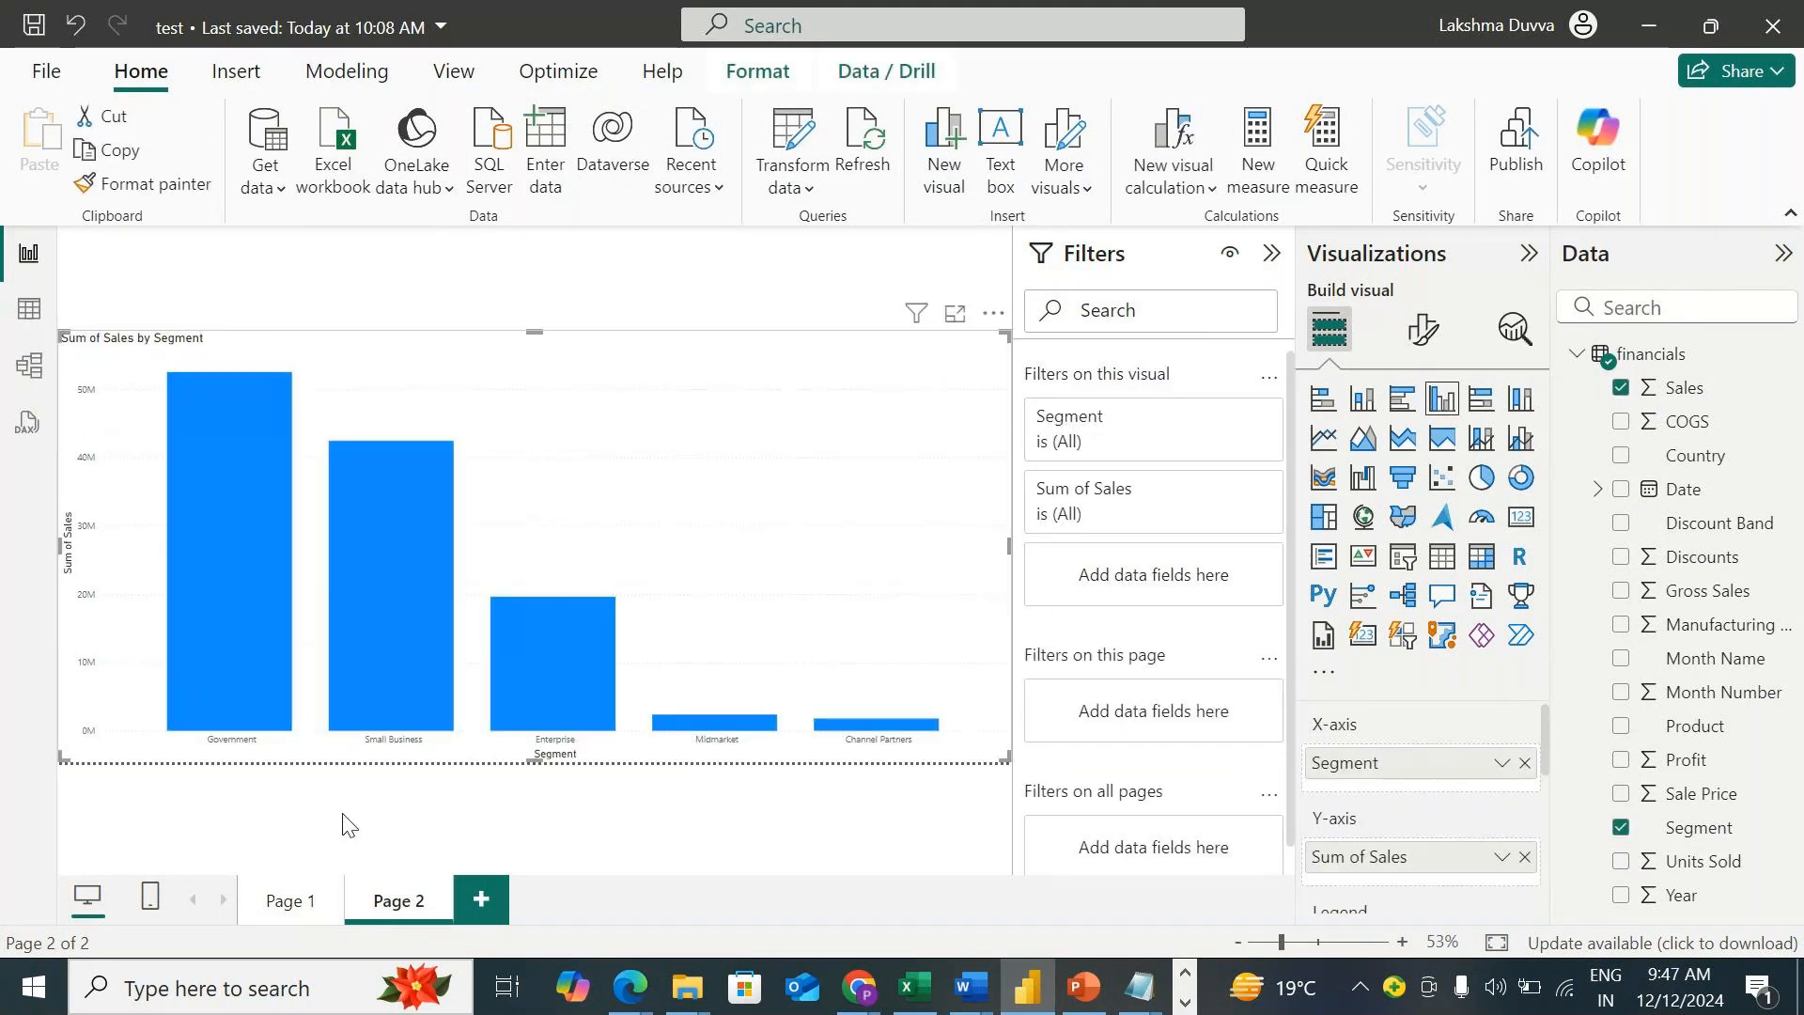
Widen the pie chart on Page 1 to the full page width and collapse the Data, Visualizations and Filters panes.
{"action": "left_click", "coordinate": [290, 900]}
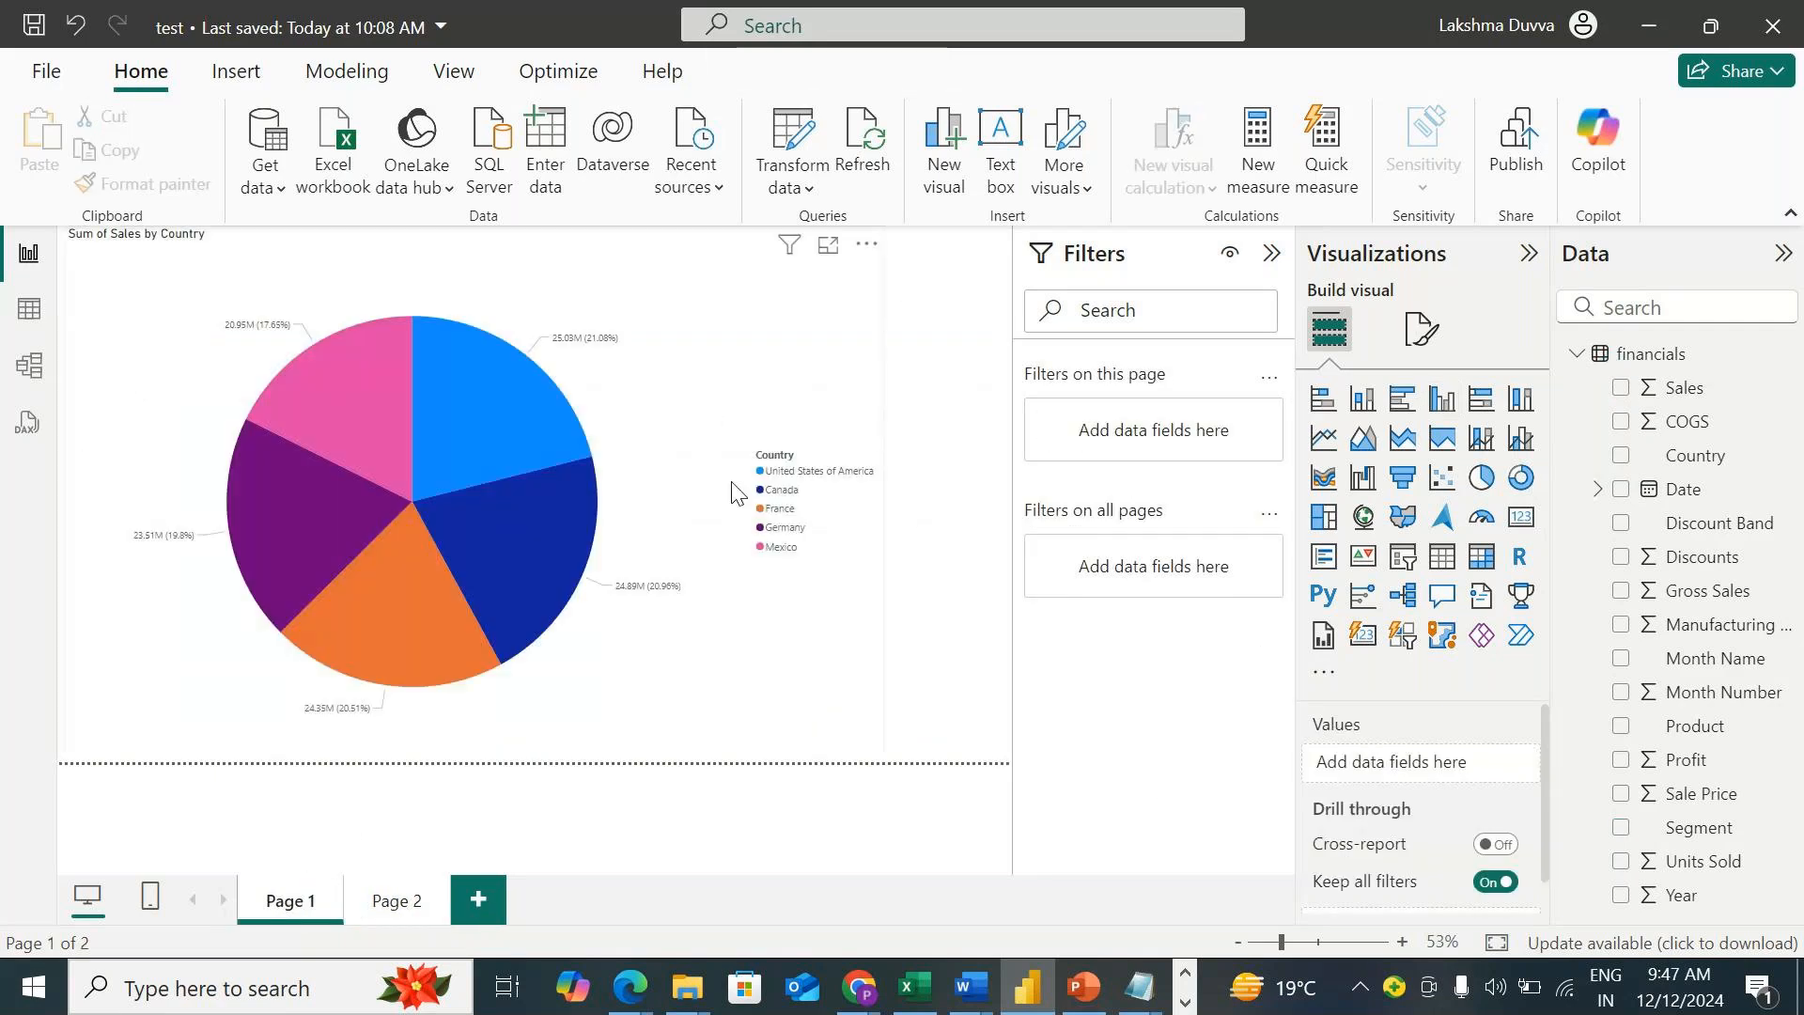
{"action": "left_click", "coordinate": [732, 491]}
{"action": "left_click_drag", "start_coordinate": [880, 756], "coordinate": [1009, 759]}
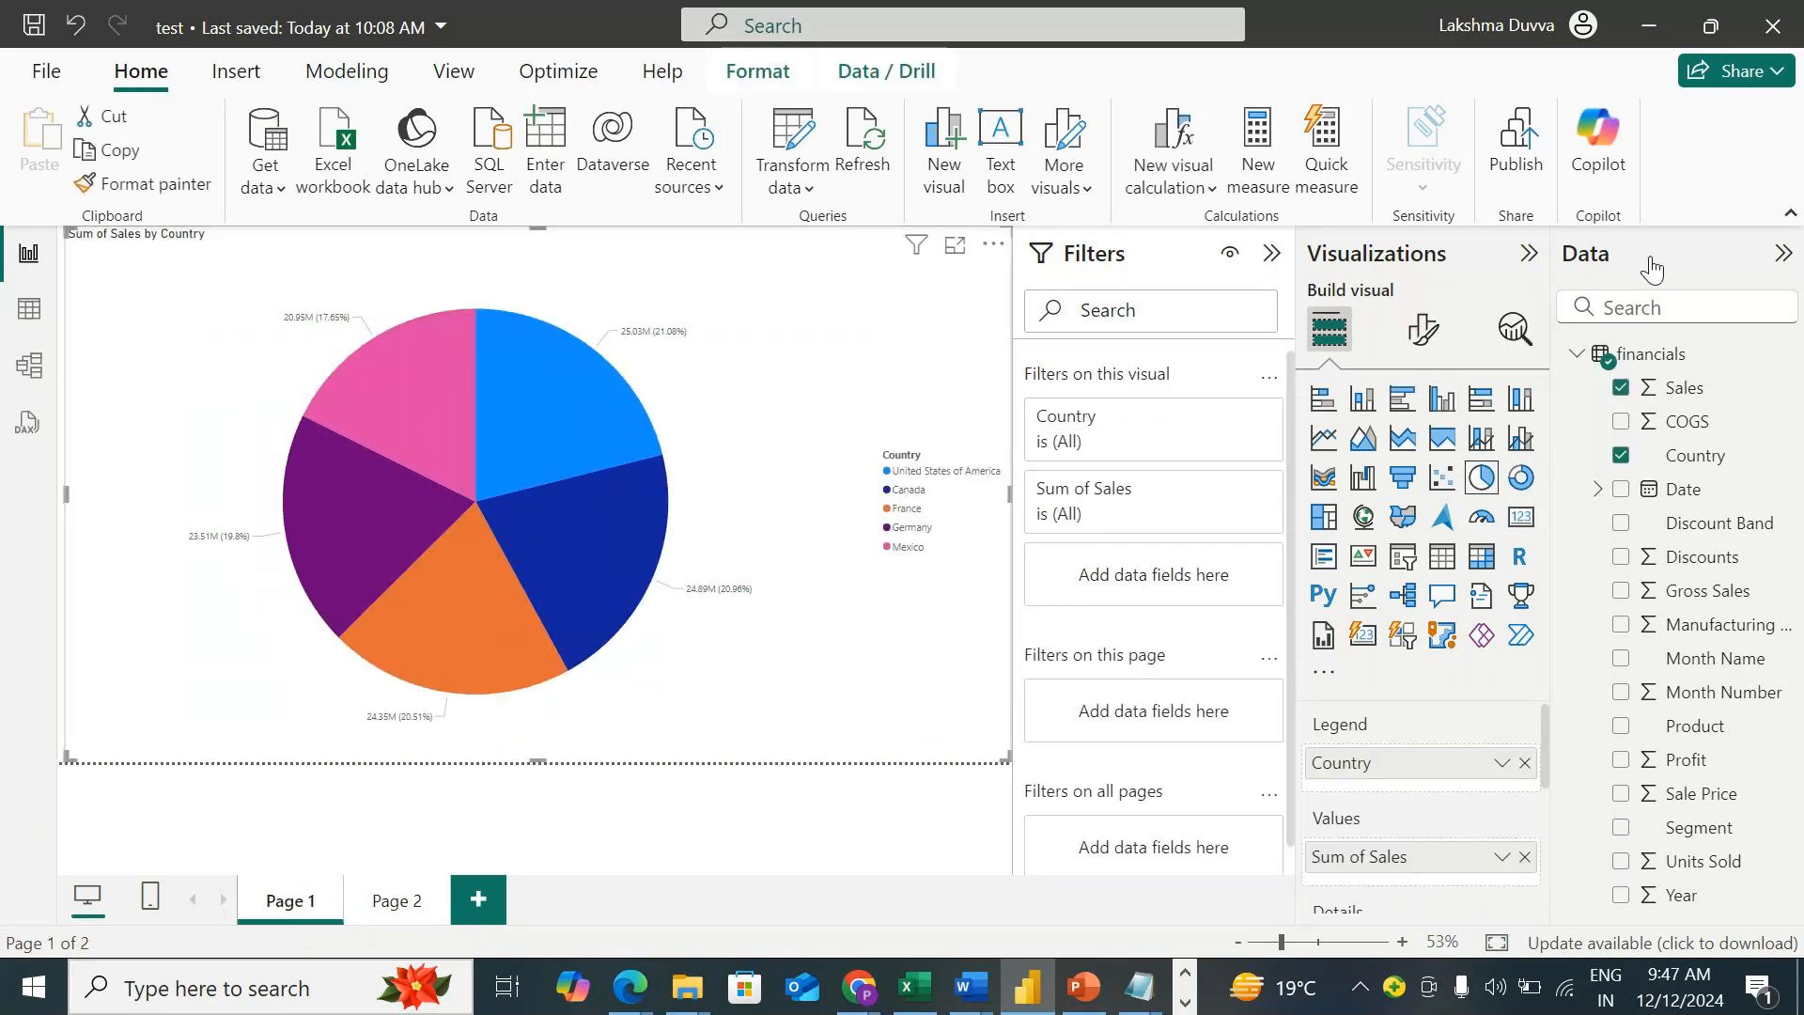
{"action": "left_click", "coordinate": [1783, 253]}
{"action": "left_click", "coordinate": [1732, 253]}
{"action": "left_click", "coordinate": [1659, 251]}
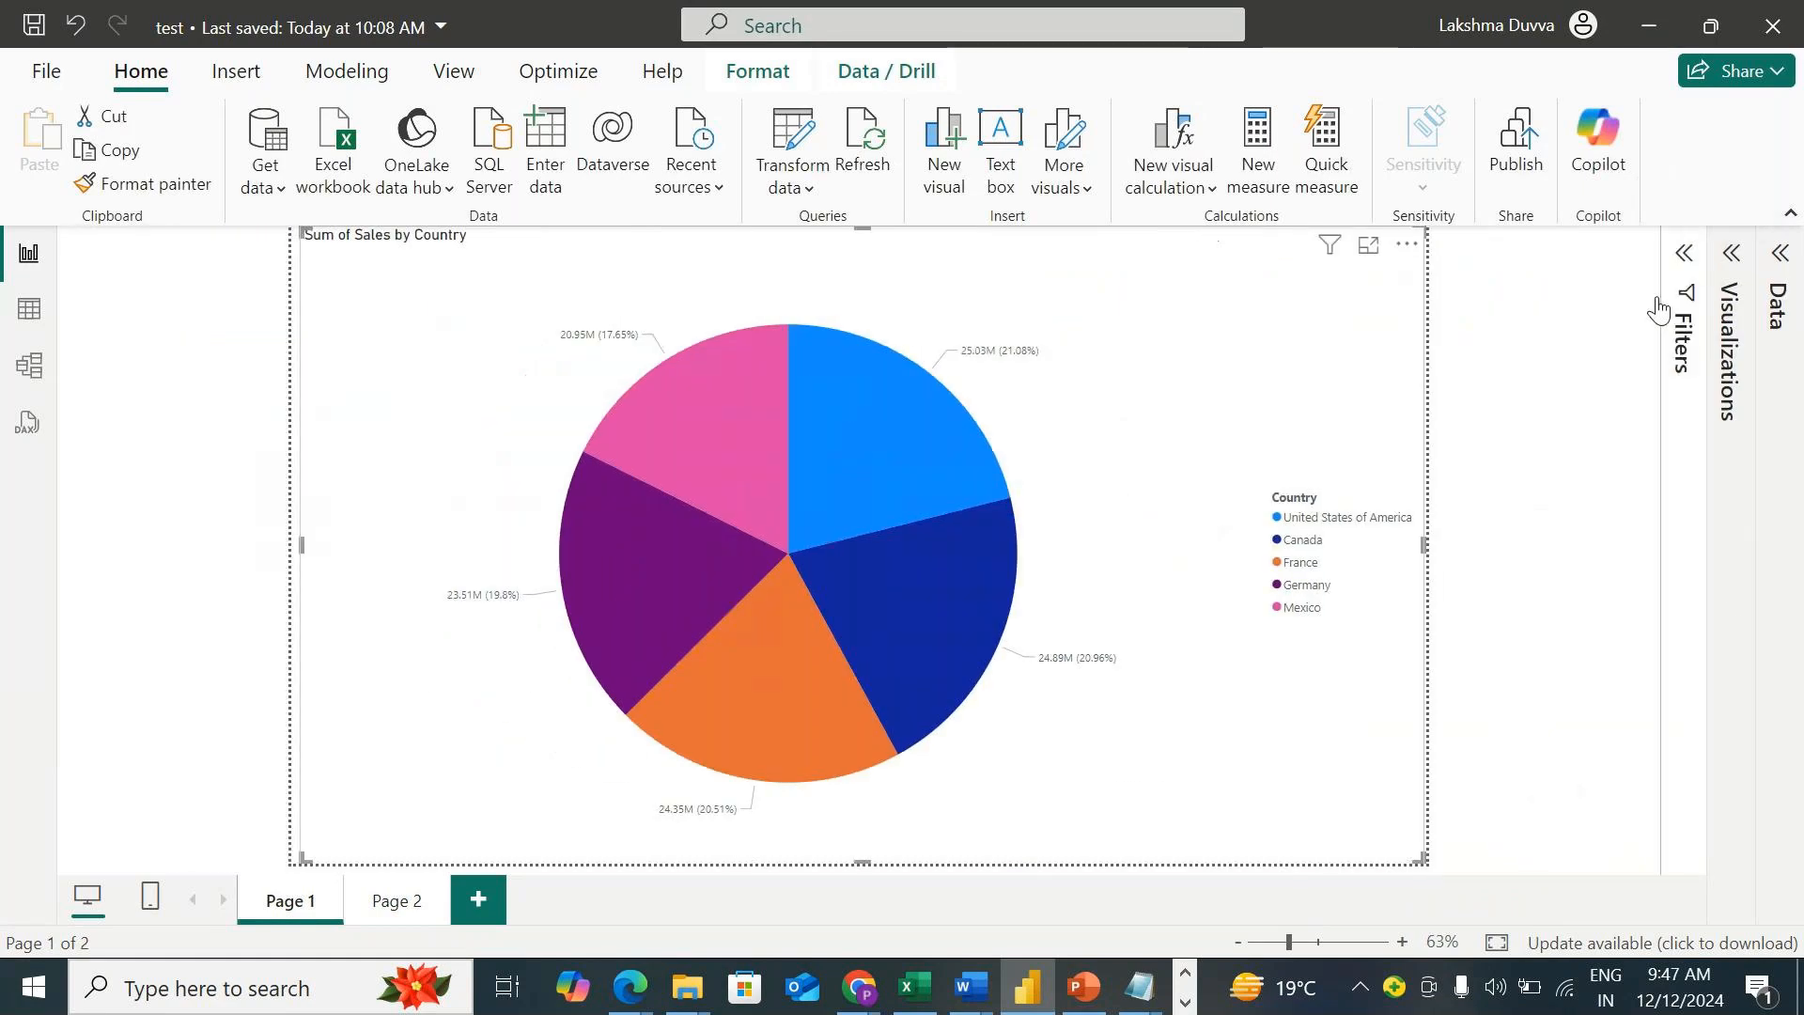
Start saving the report under a new name on this device and create a folder named "Servcie" on the Desktop.
{"action": "left_click", "coordinate": [49, 75]}
{"action": "left_click", "coordinate": [139, 337]}
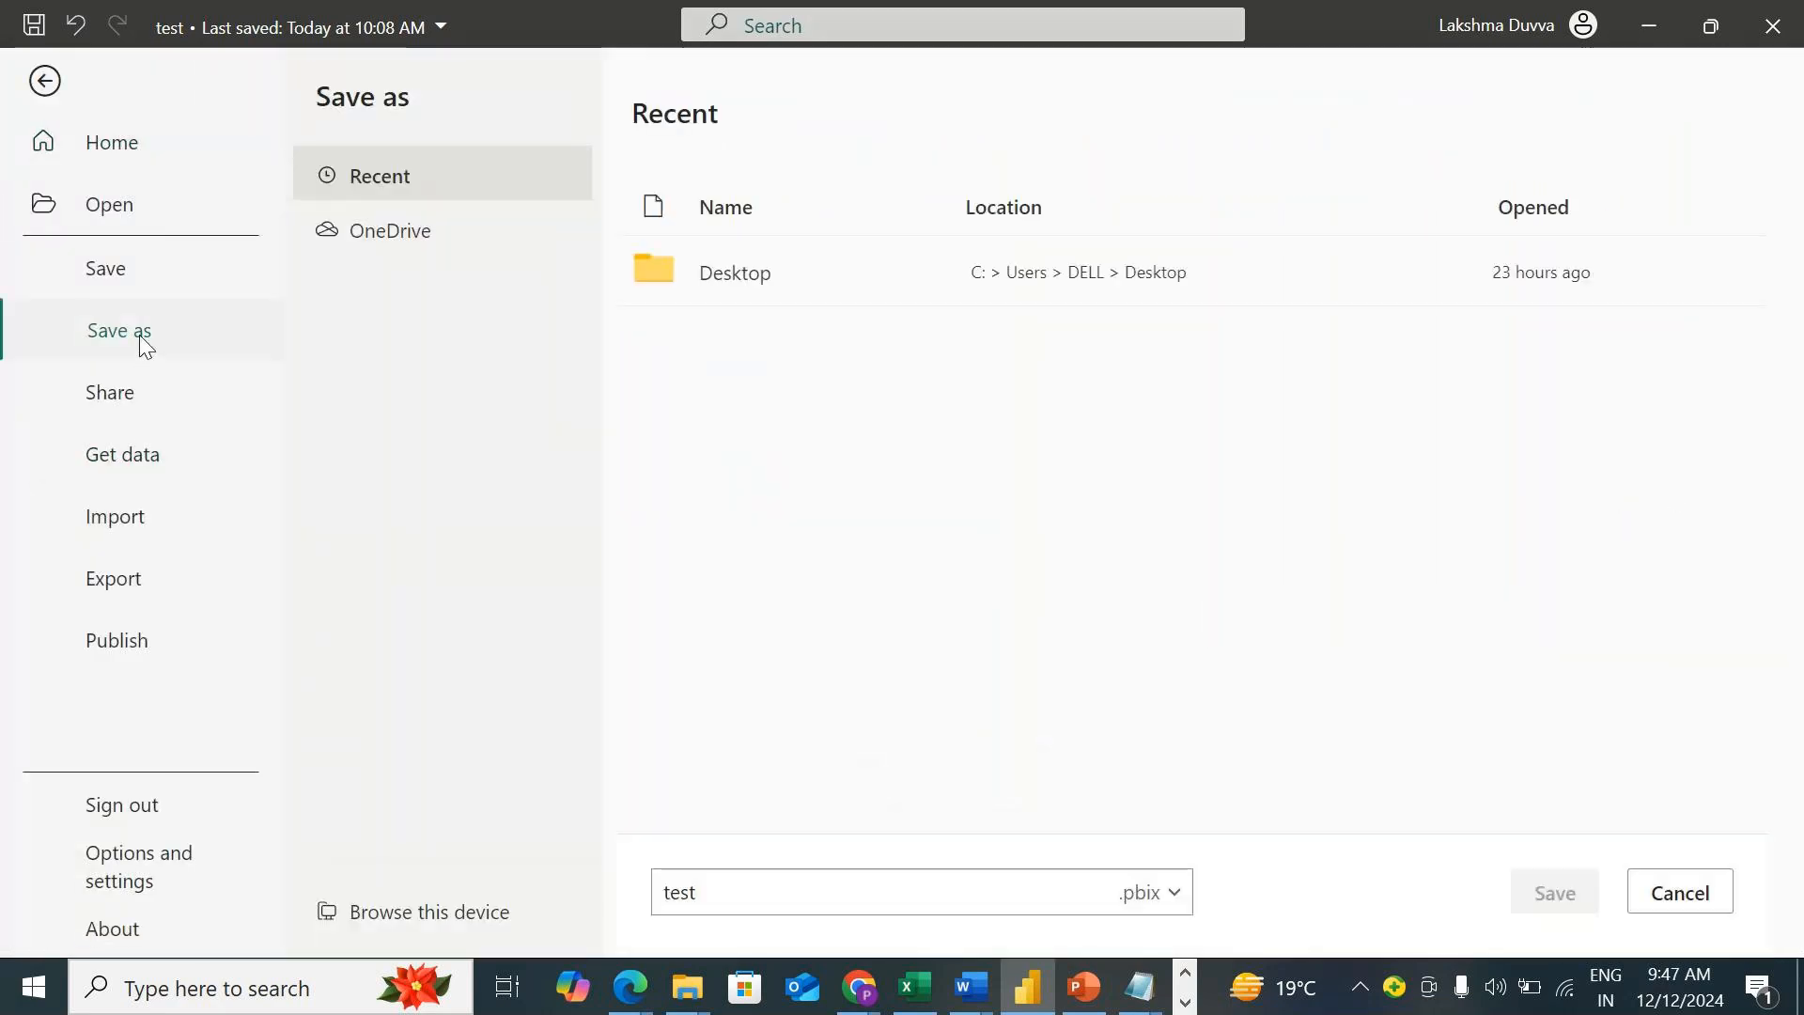
{"action": "left_click", "coordinate": [422, 916]}
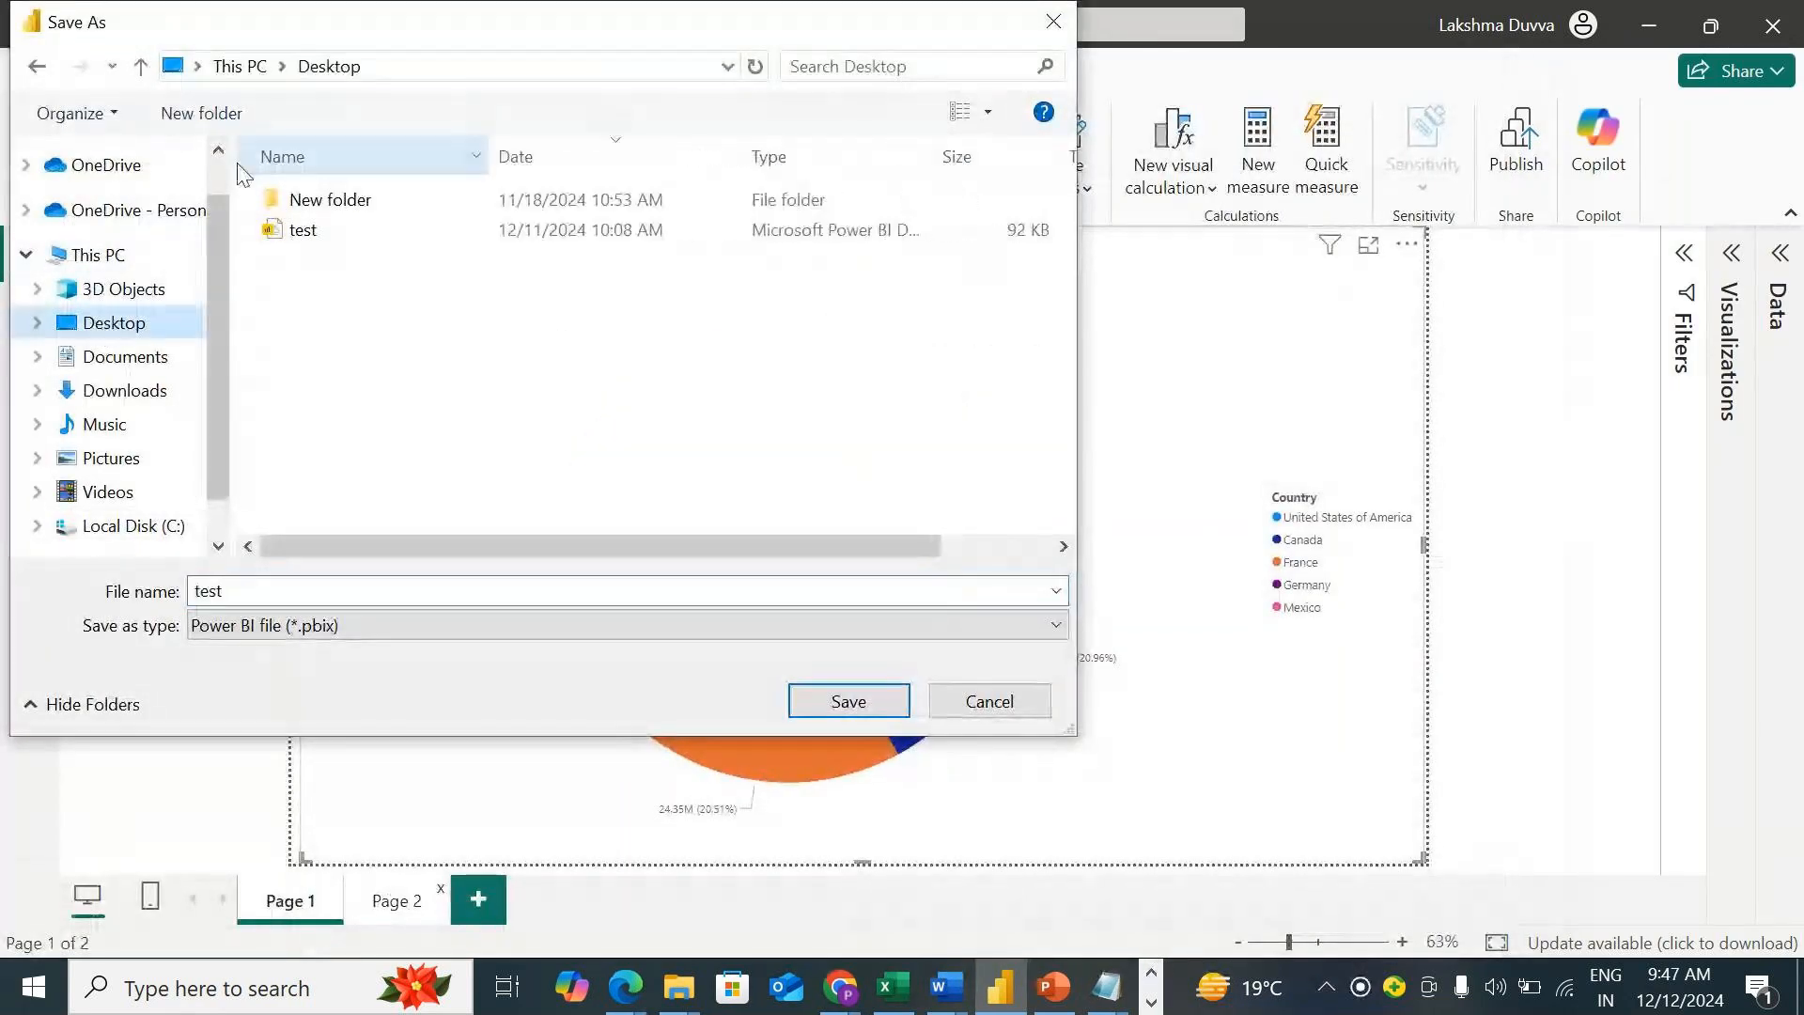
{"action": "left_click", "coordinate": [203, 112]}
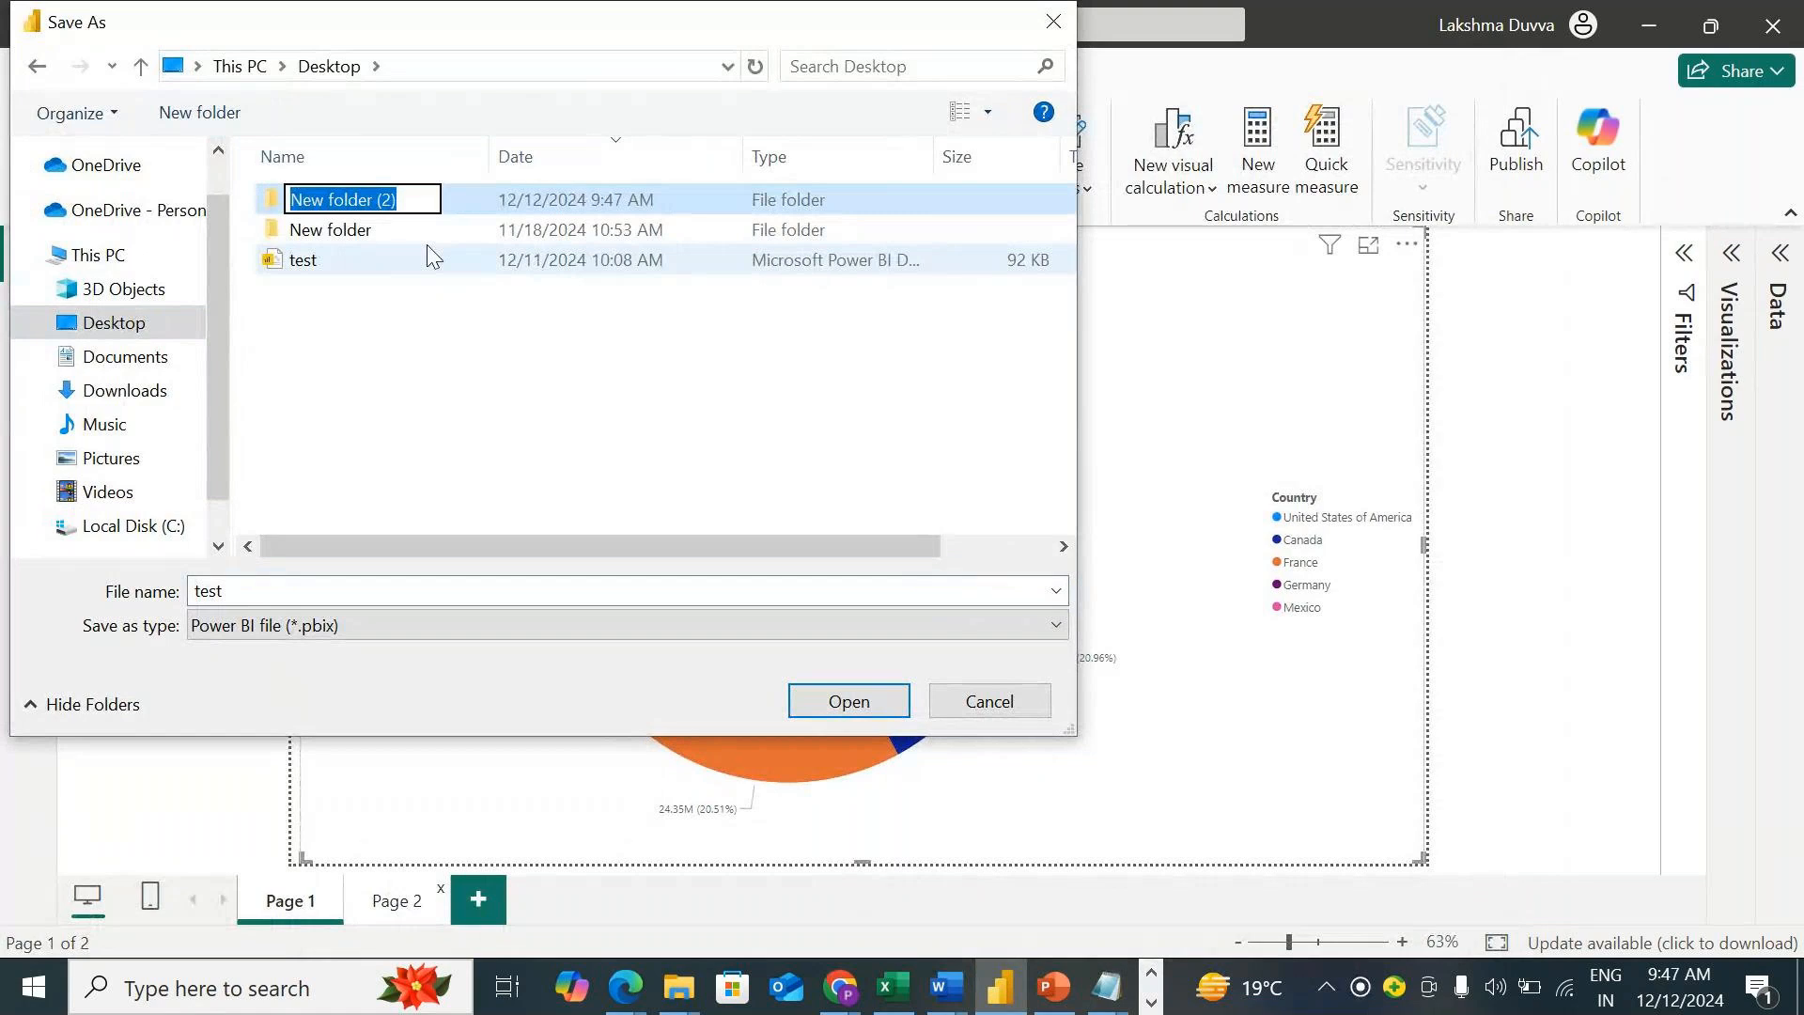
{"action": "type", "text": "Servcie"}
{"action": "left_click", "coordinate": [442, 390]}
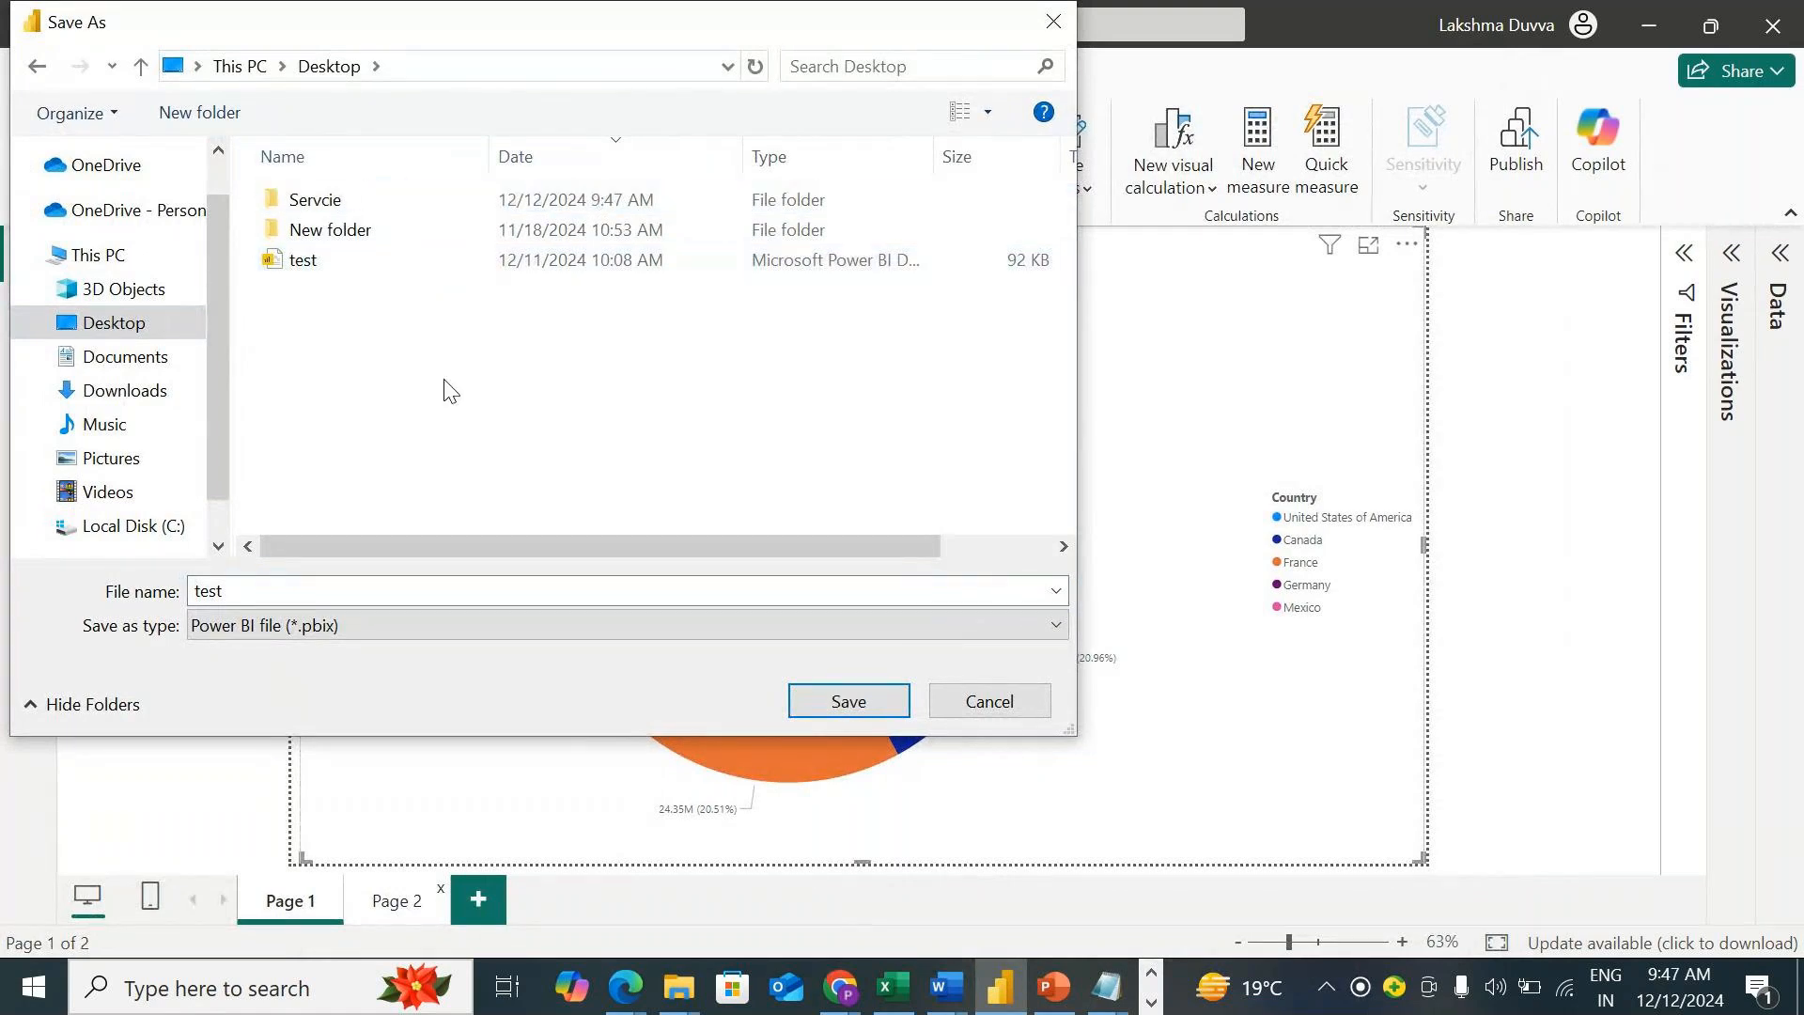
Save the report as "Report 1" in the Servcie folder.
{"action": "double_click", "coordinate": [395, 212]}
{"action": "double_click", "coordinate": [326, 588]}
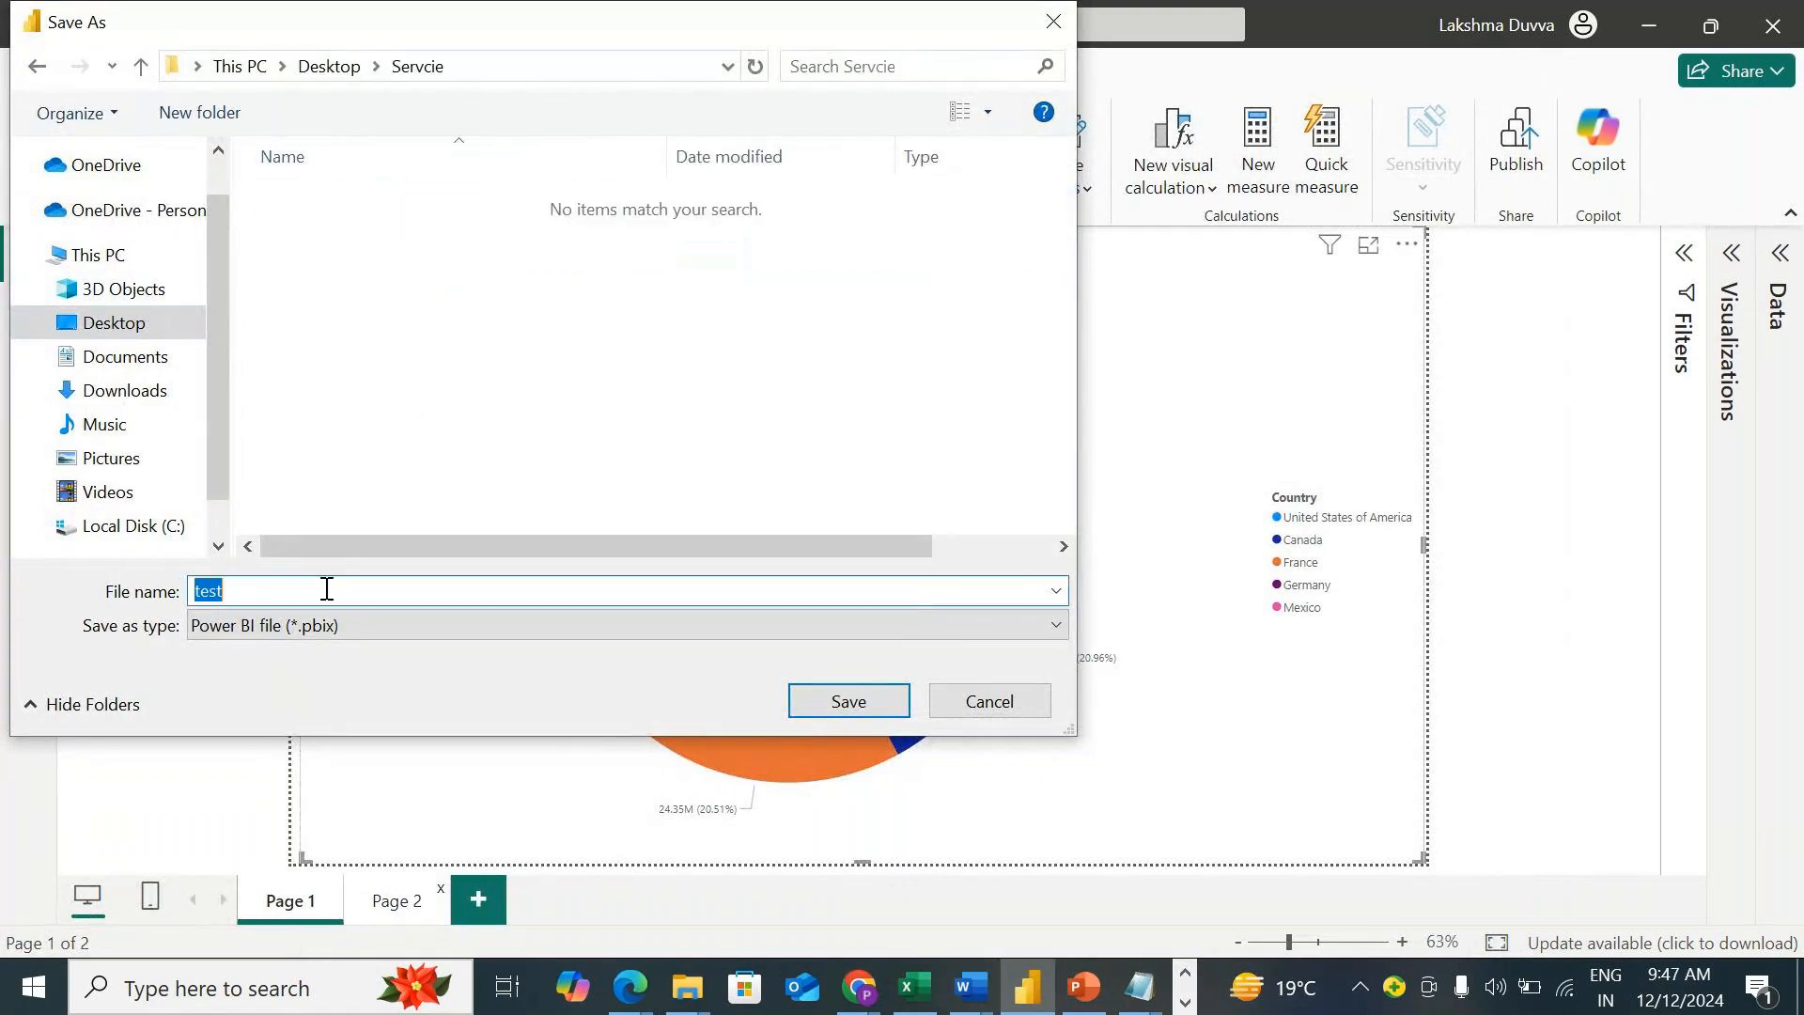
{"action": "type", "text": "Report 1"}
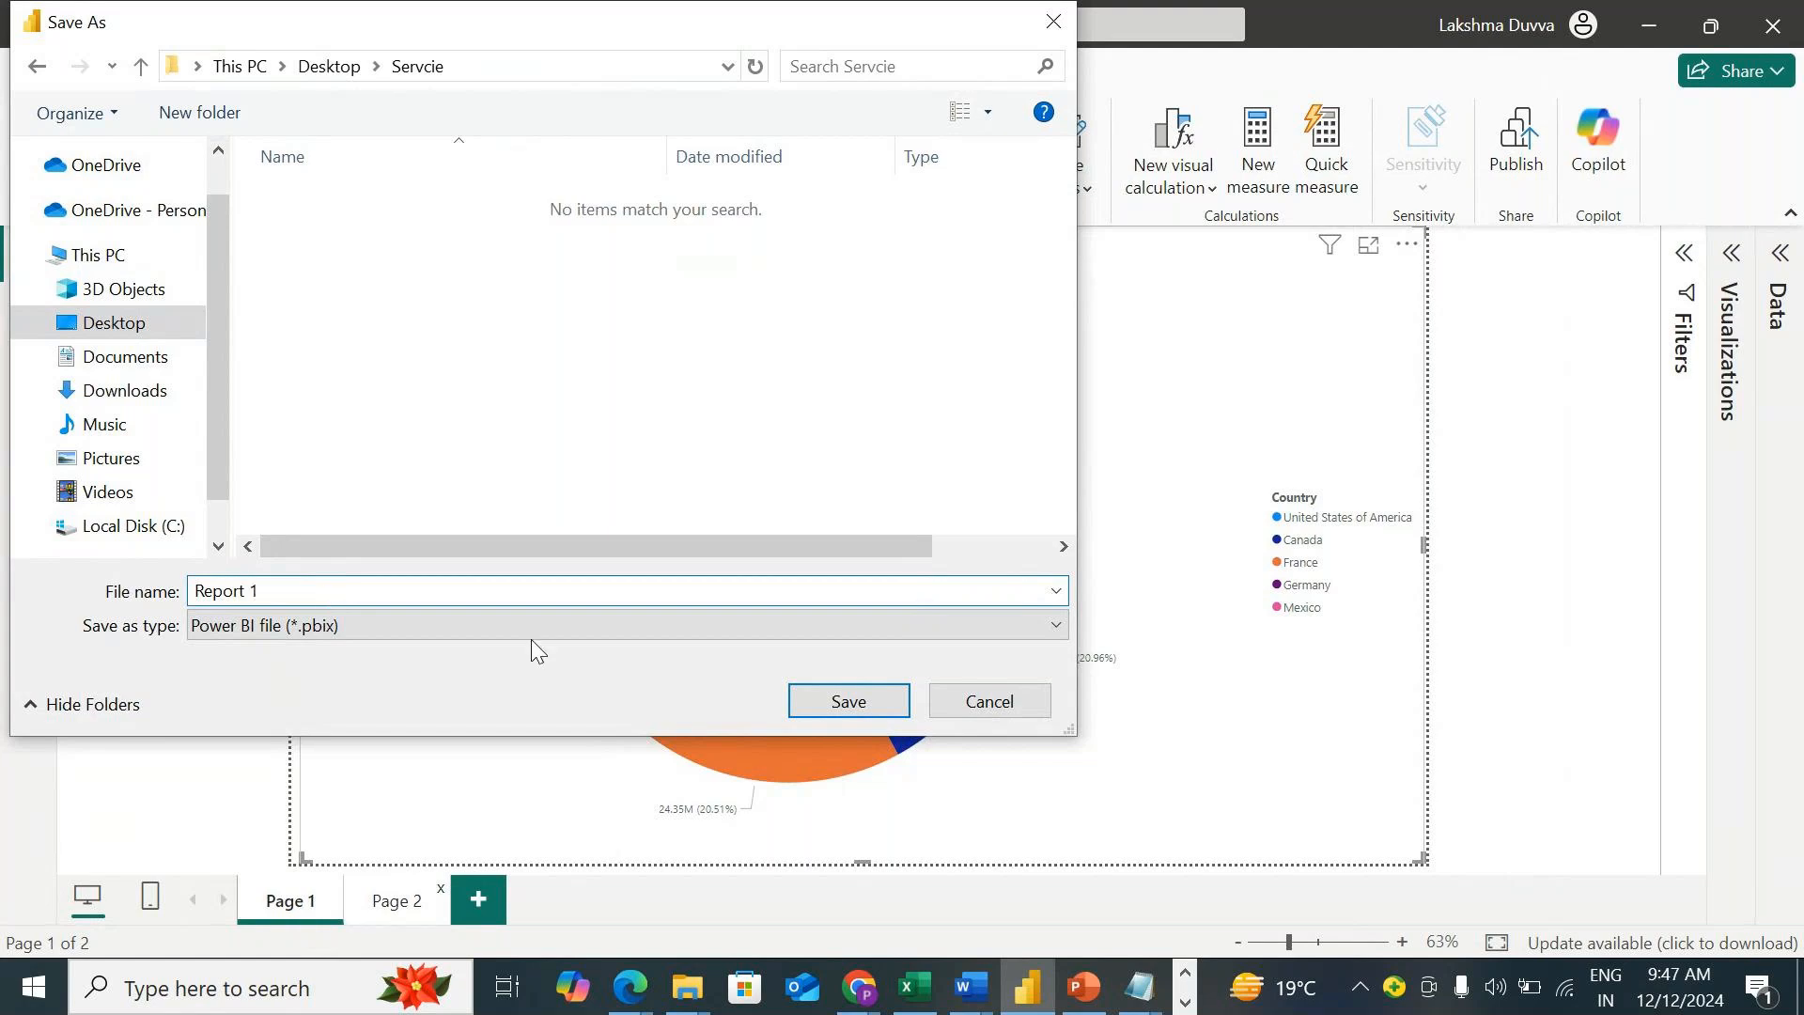
{"action": "left_click", "coordinate": [848, 702]}
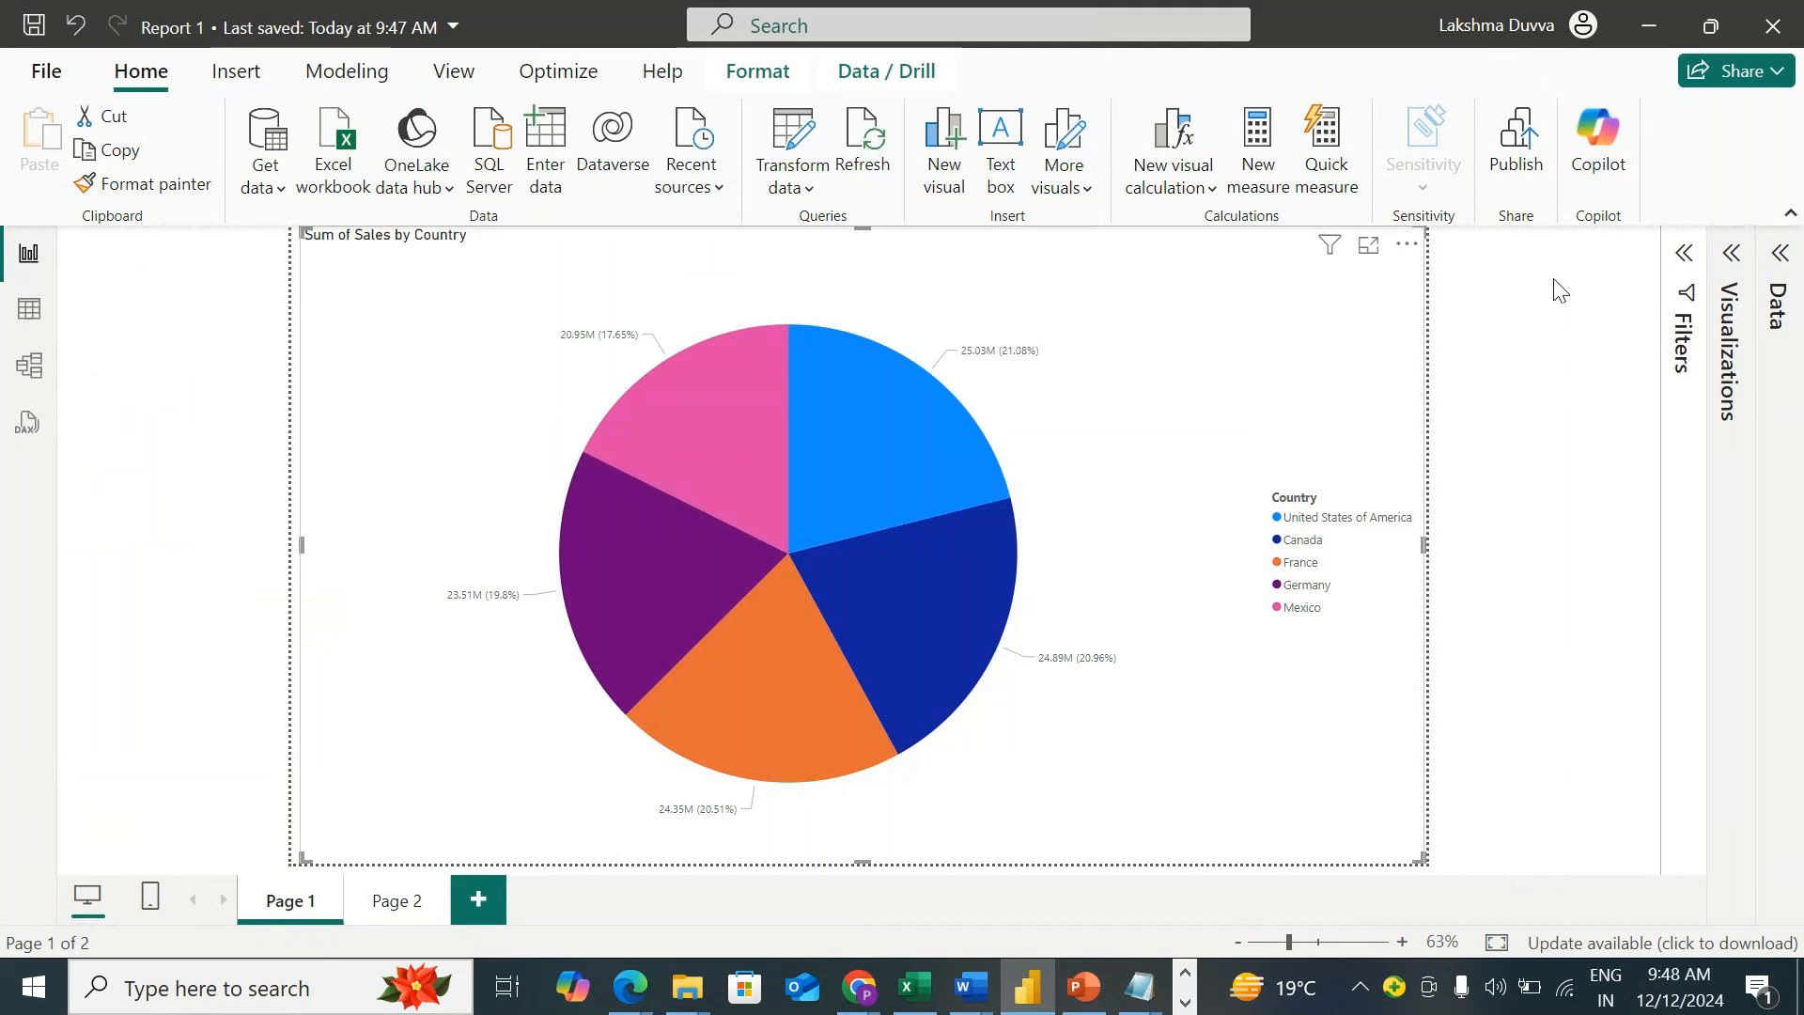
Expand the Data pane to review the financials table, and view the column chart on Page 2.
{"action": "left_click", "coordinate": [1770, 267]}
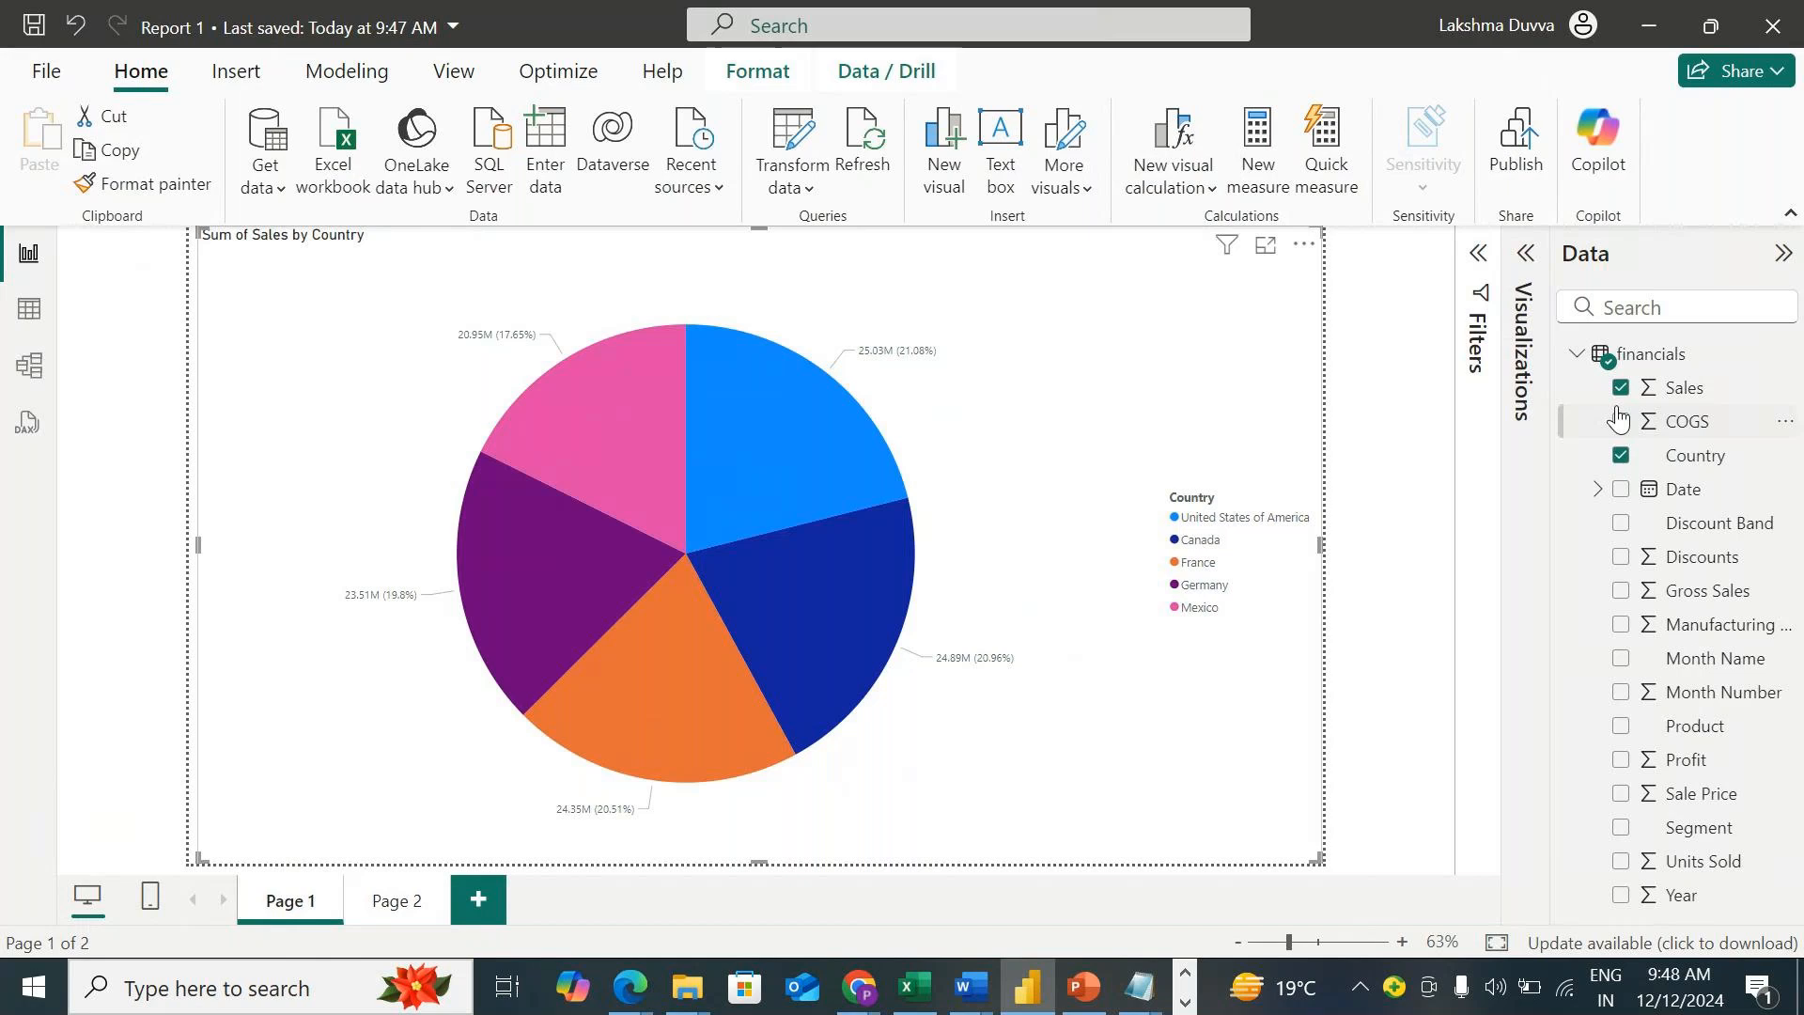
{"action": "left_click", "coordinate": [1597, 359]}
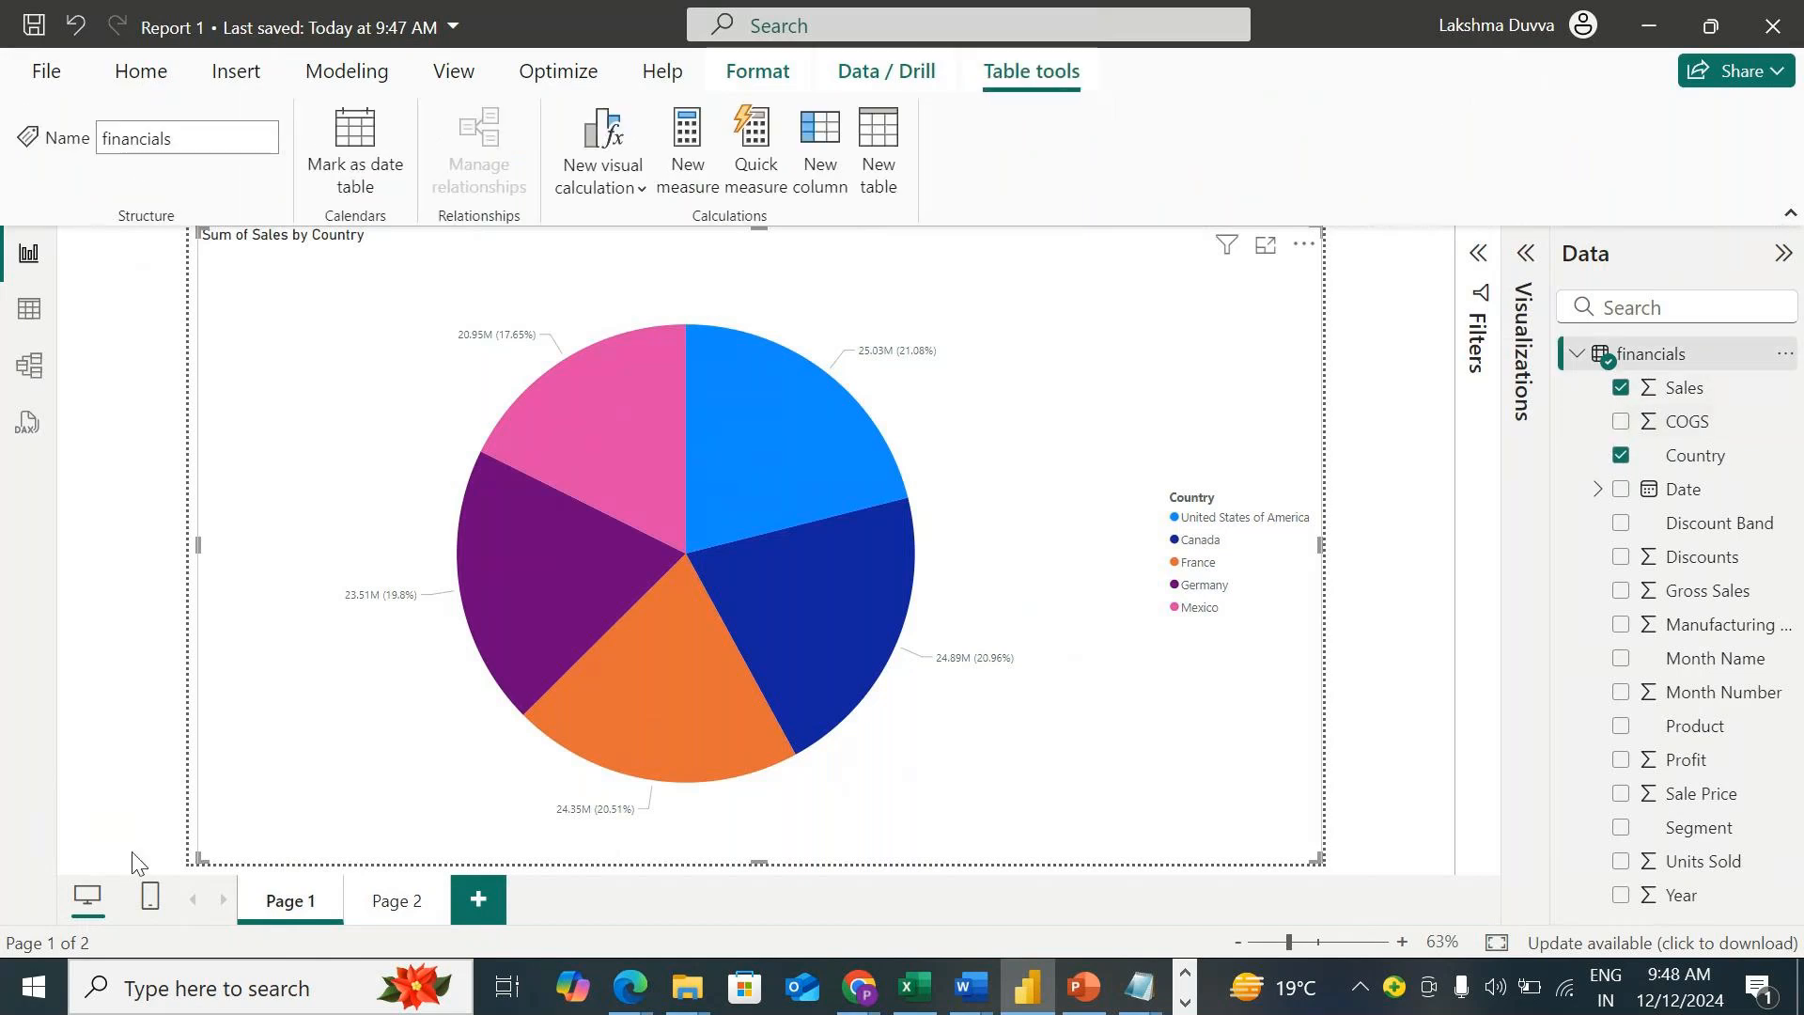
{"action": "left_click", "coordinate": [395, 912]}
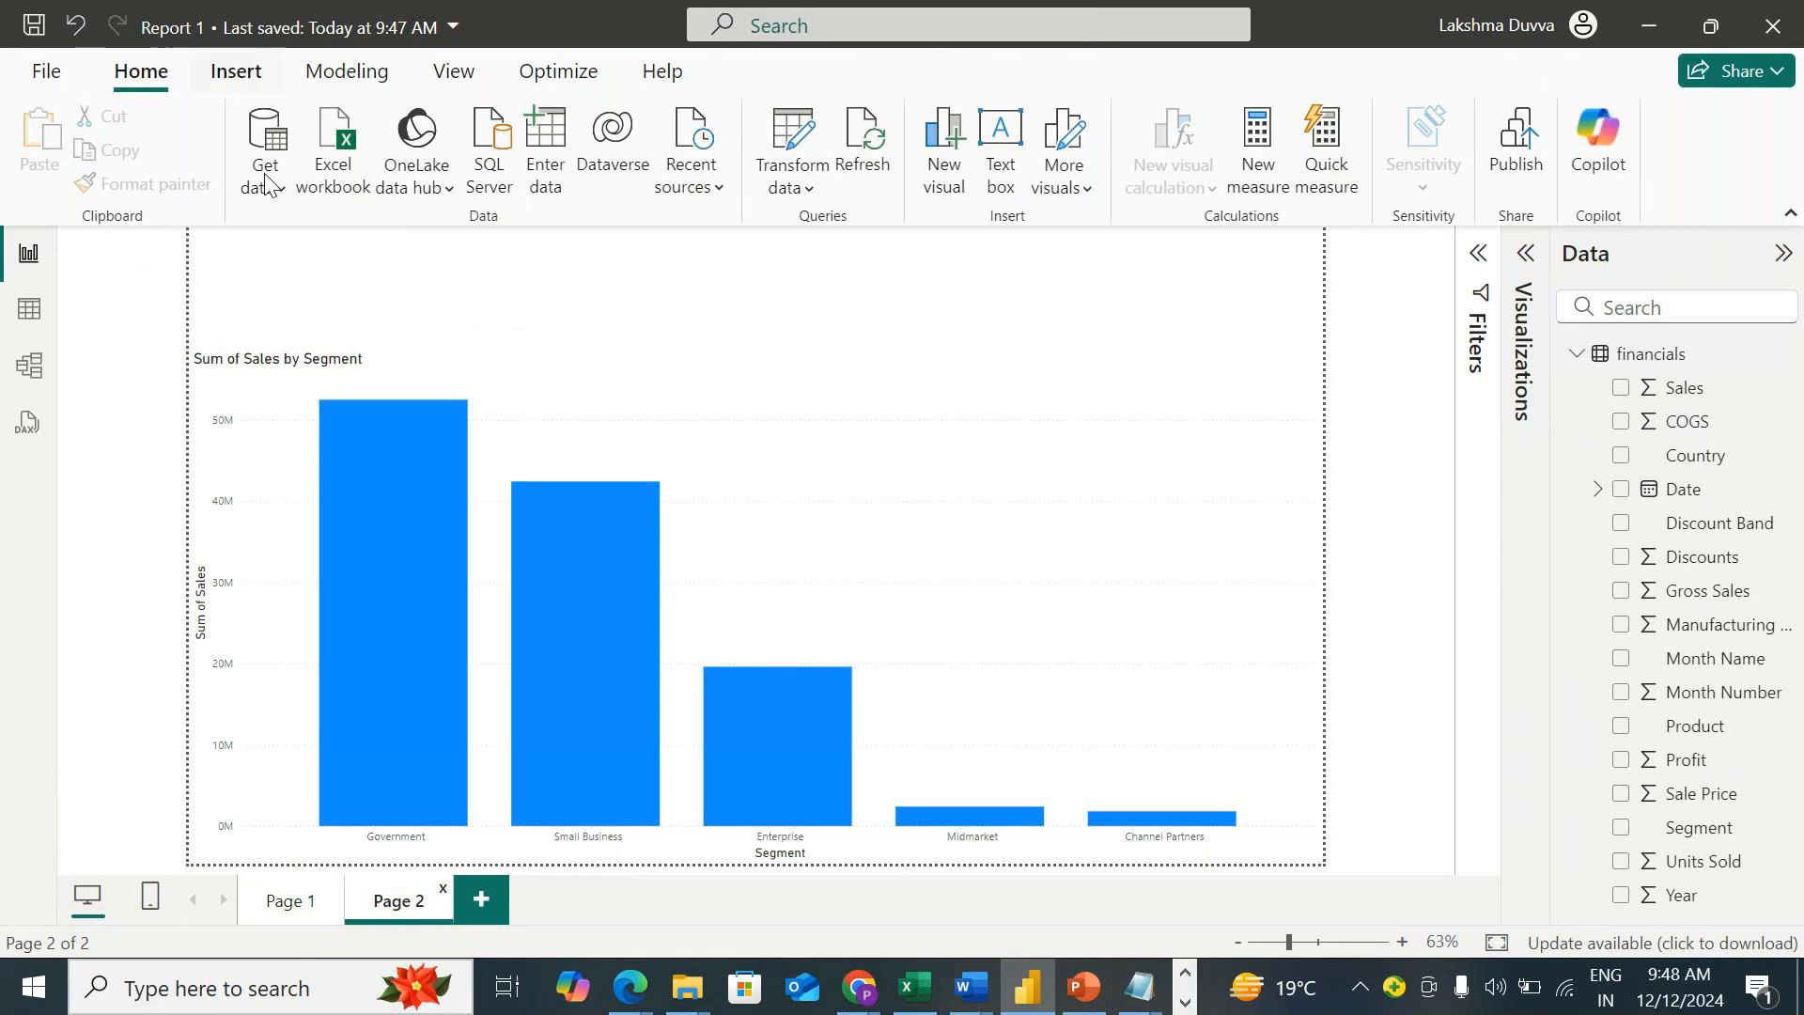
Switch back to Paint and trace a red outline around the cloud in the Power BI Service sketch.
{"action": "left_click", "coordinate": [1184, 1002]}
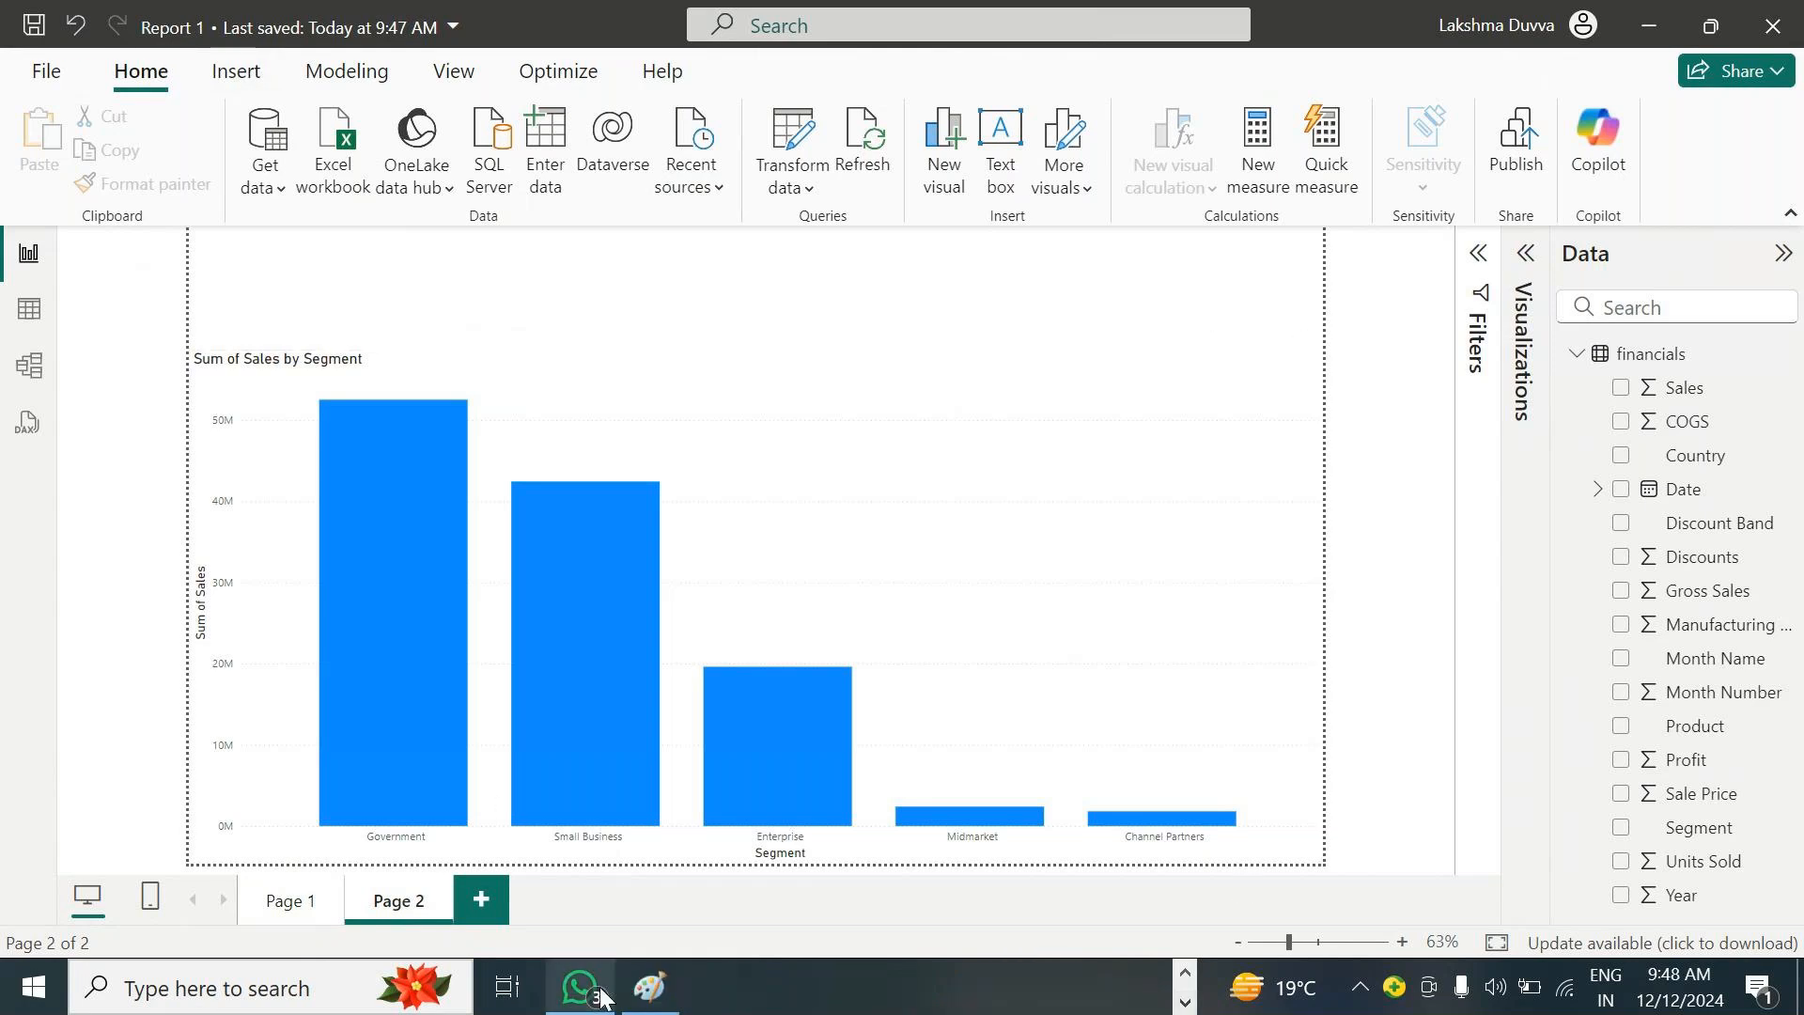
{"action": "left_click", "coordinate": [649, 987]}
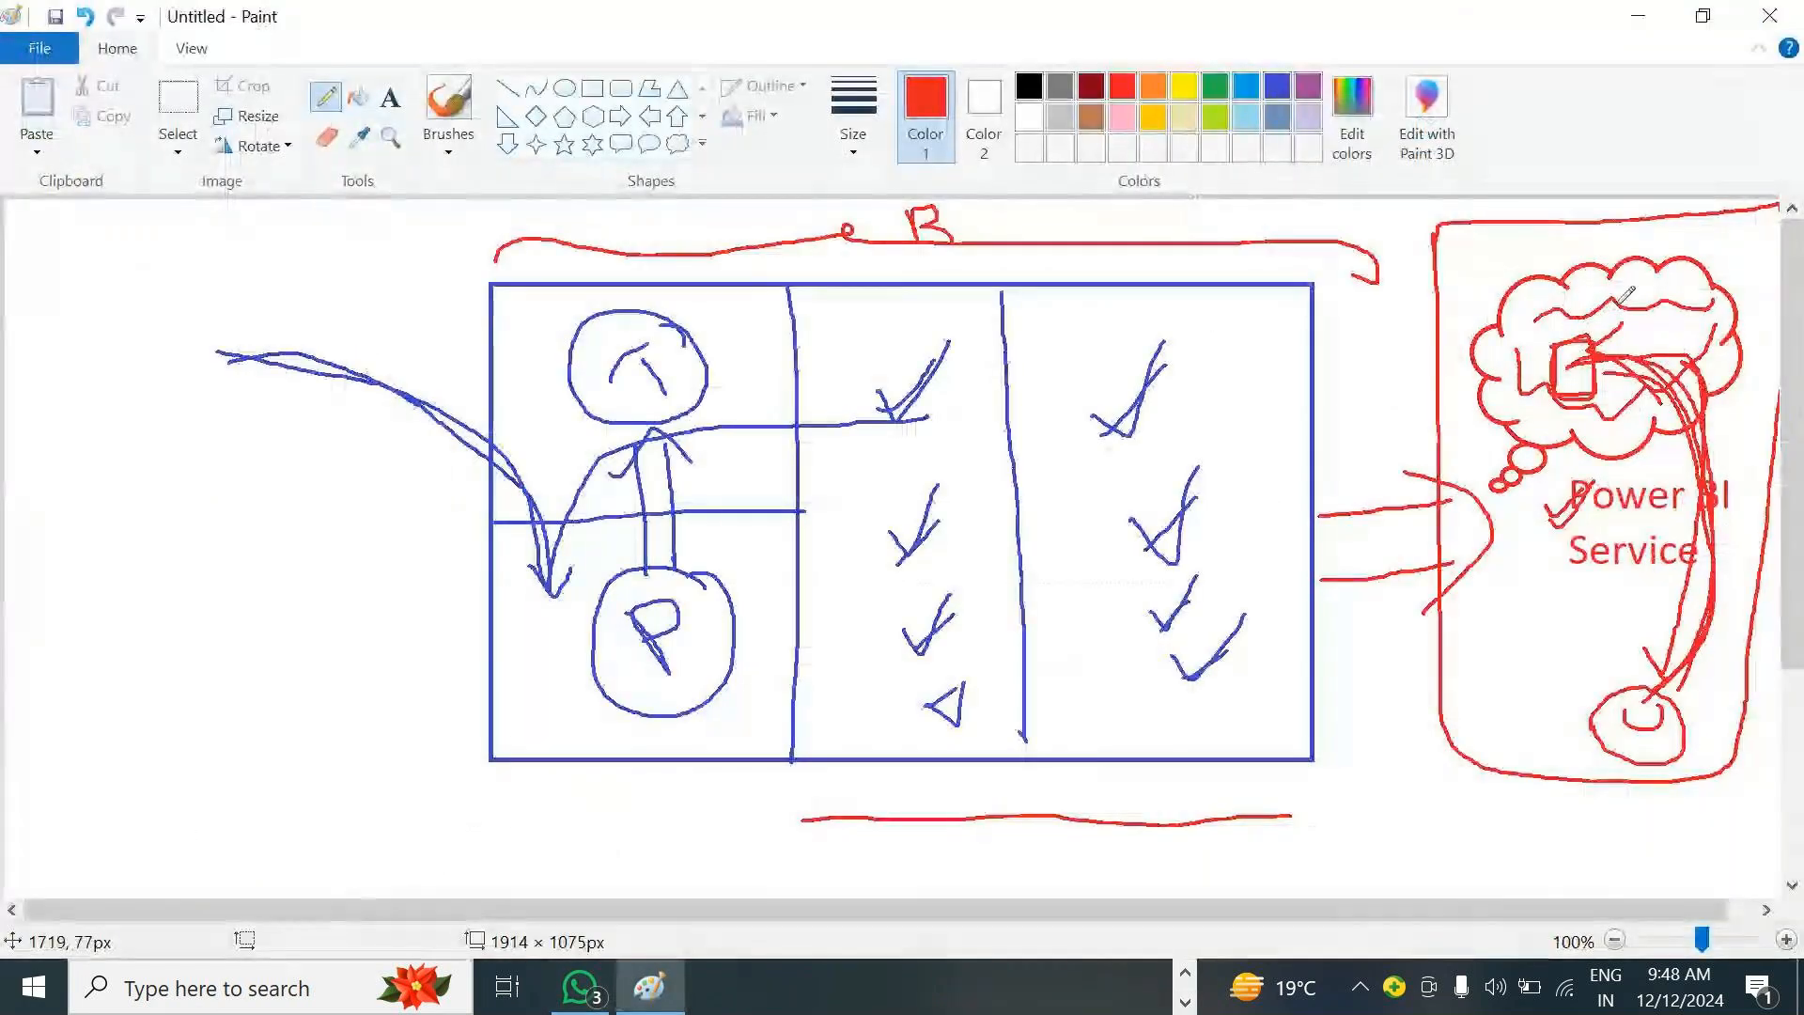
{"action": "mouse_move", "coordinate": [1482, 358]}
{"action": "left_mouse_down"}
{"action": "mouse_move", "coordinate": [1481, 330]}
{"action": "mouse_move", "coordinate": [1733, 299]}
{"action": "mouse_move", "coordinate": [1655, 425]}
{"action": "mouse_move", "coordinate": [1555, 441]}
{"action": "left_mouse_up"}
Switch to the Power BI window in Chrome, open a new incognito window from it, and load google.co.in.
{"action": "left_click", "coordinate": [1185, 974]}
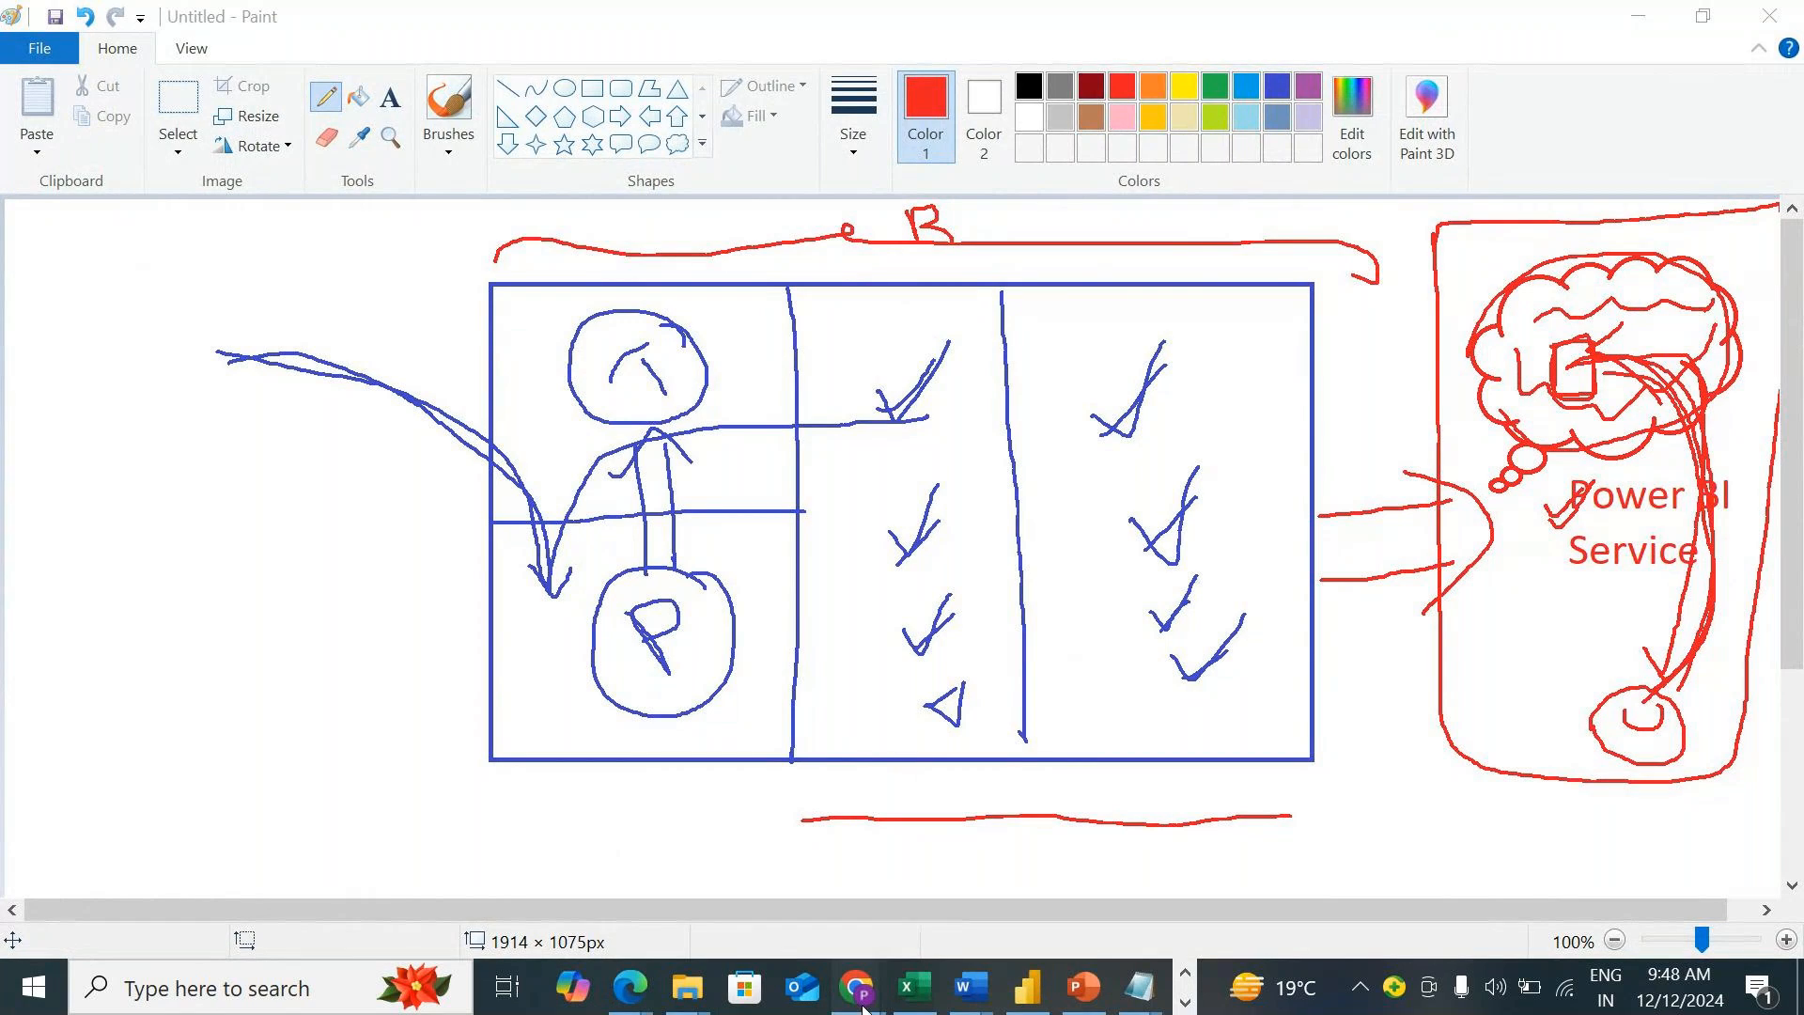
{"action": "mouse_move", "coordinate": [862, 1001]}
{"action": "left_click", "coordinate": [1141, 846]}
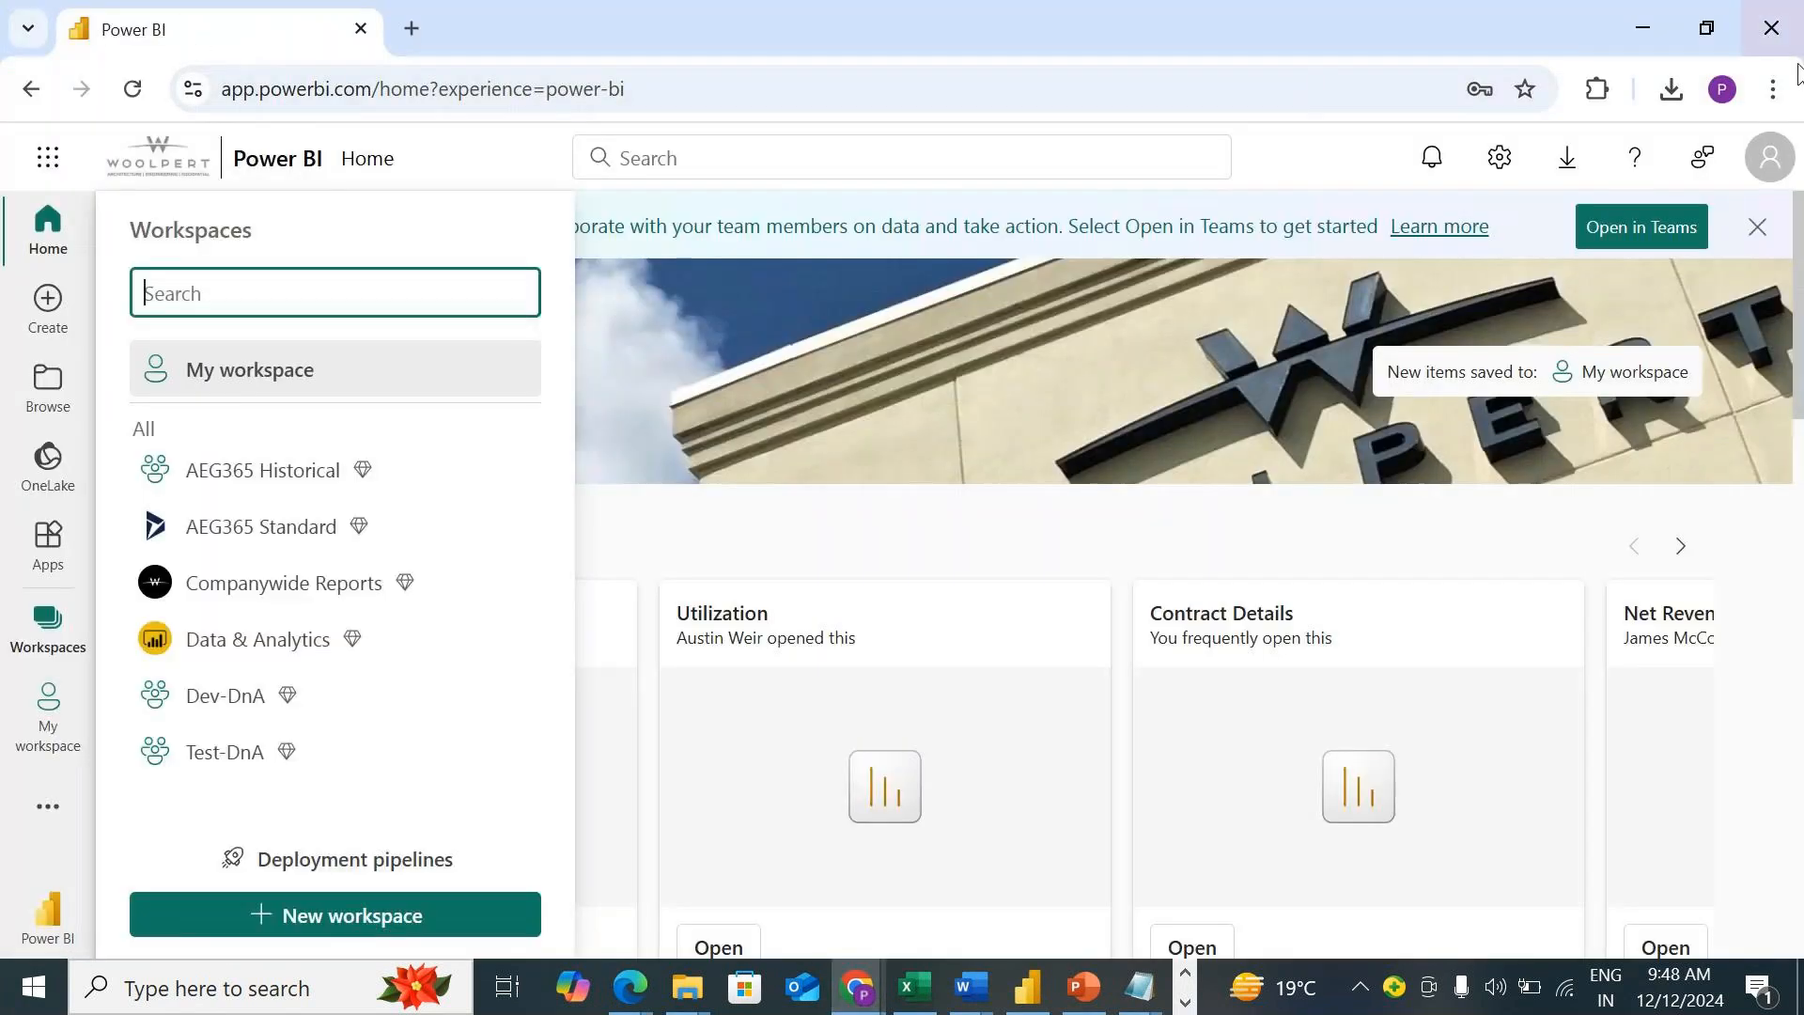
{"action": "left_click", "coordinate": [1773, 89]}
{"action": "left_click", "coordinate": [1545, 233]}
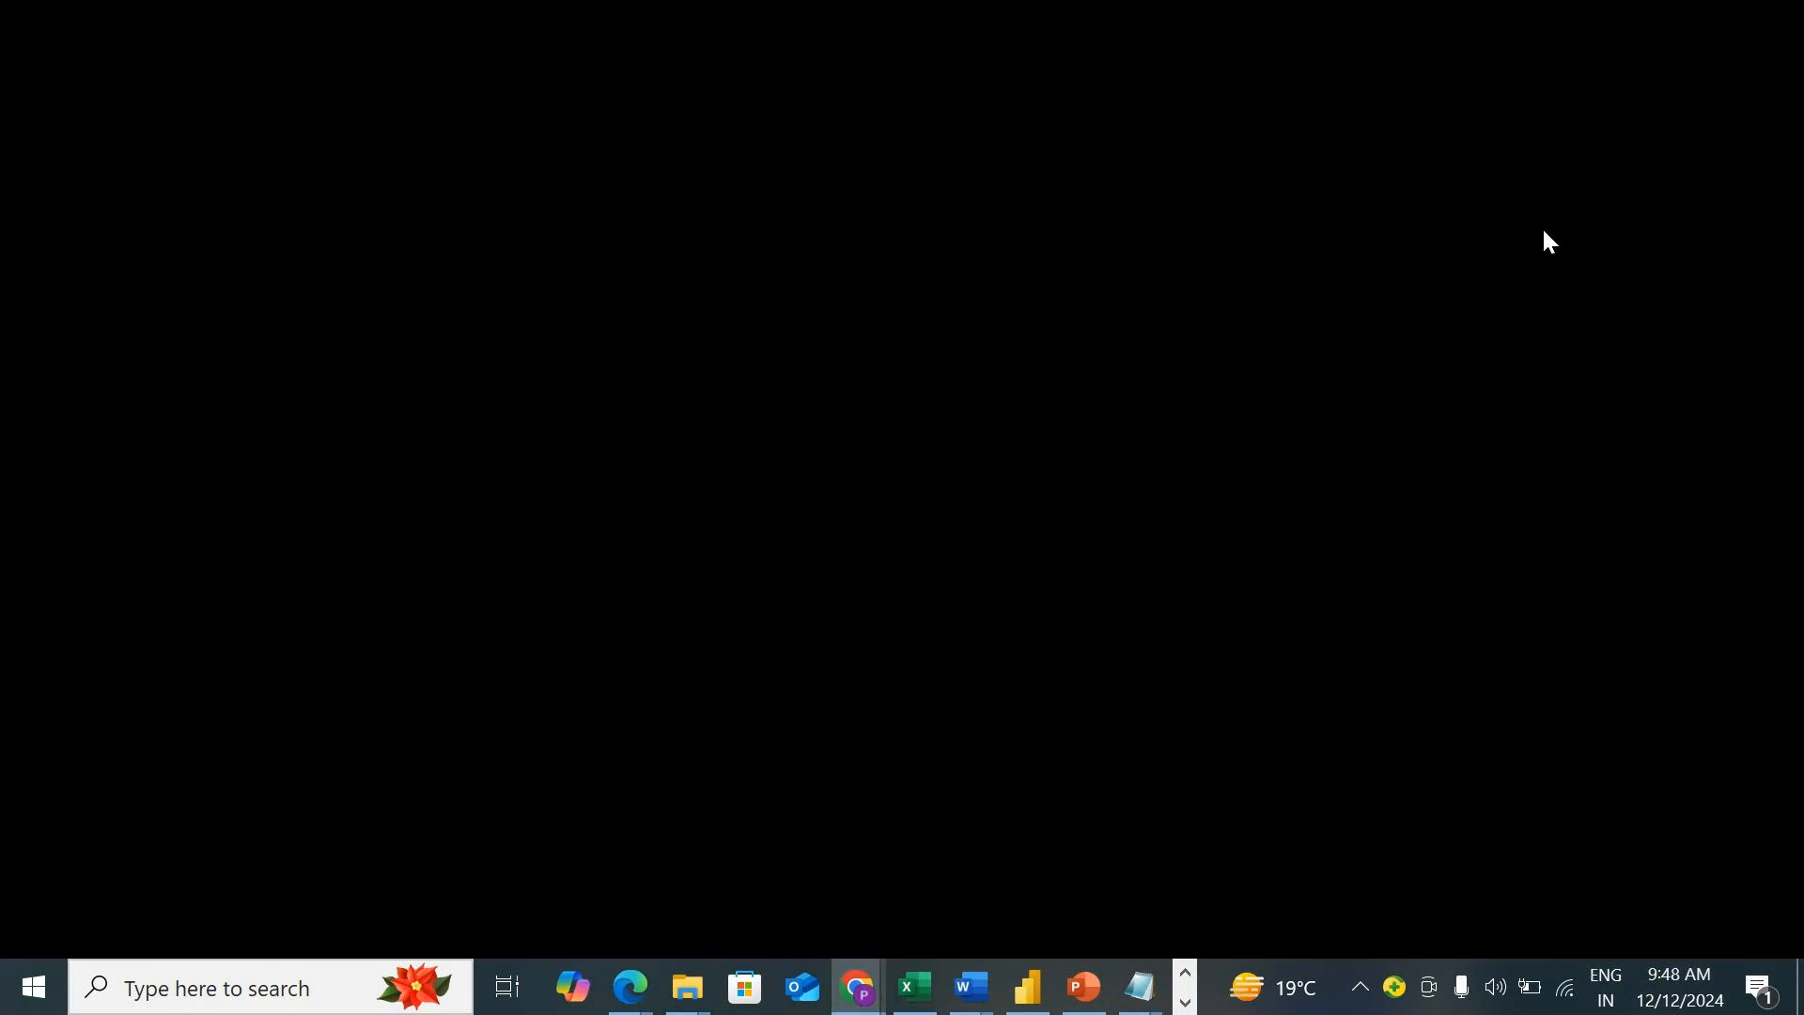
{"action": "type", "text": "ww"}
{"action": "key", "text": "Return"}
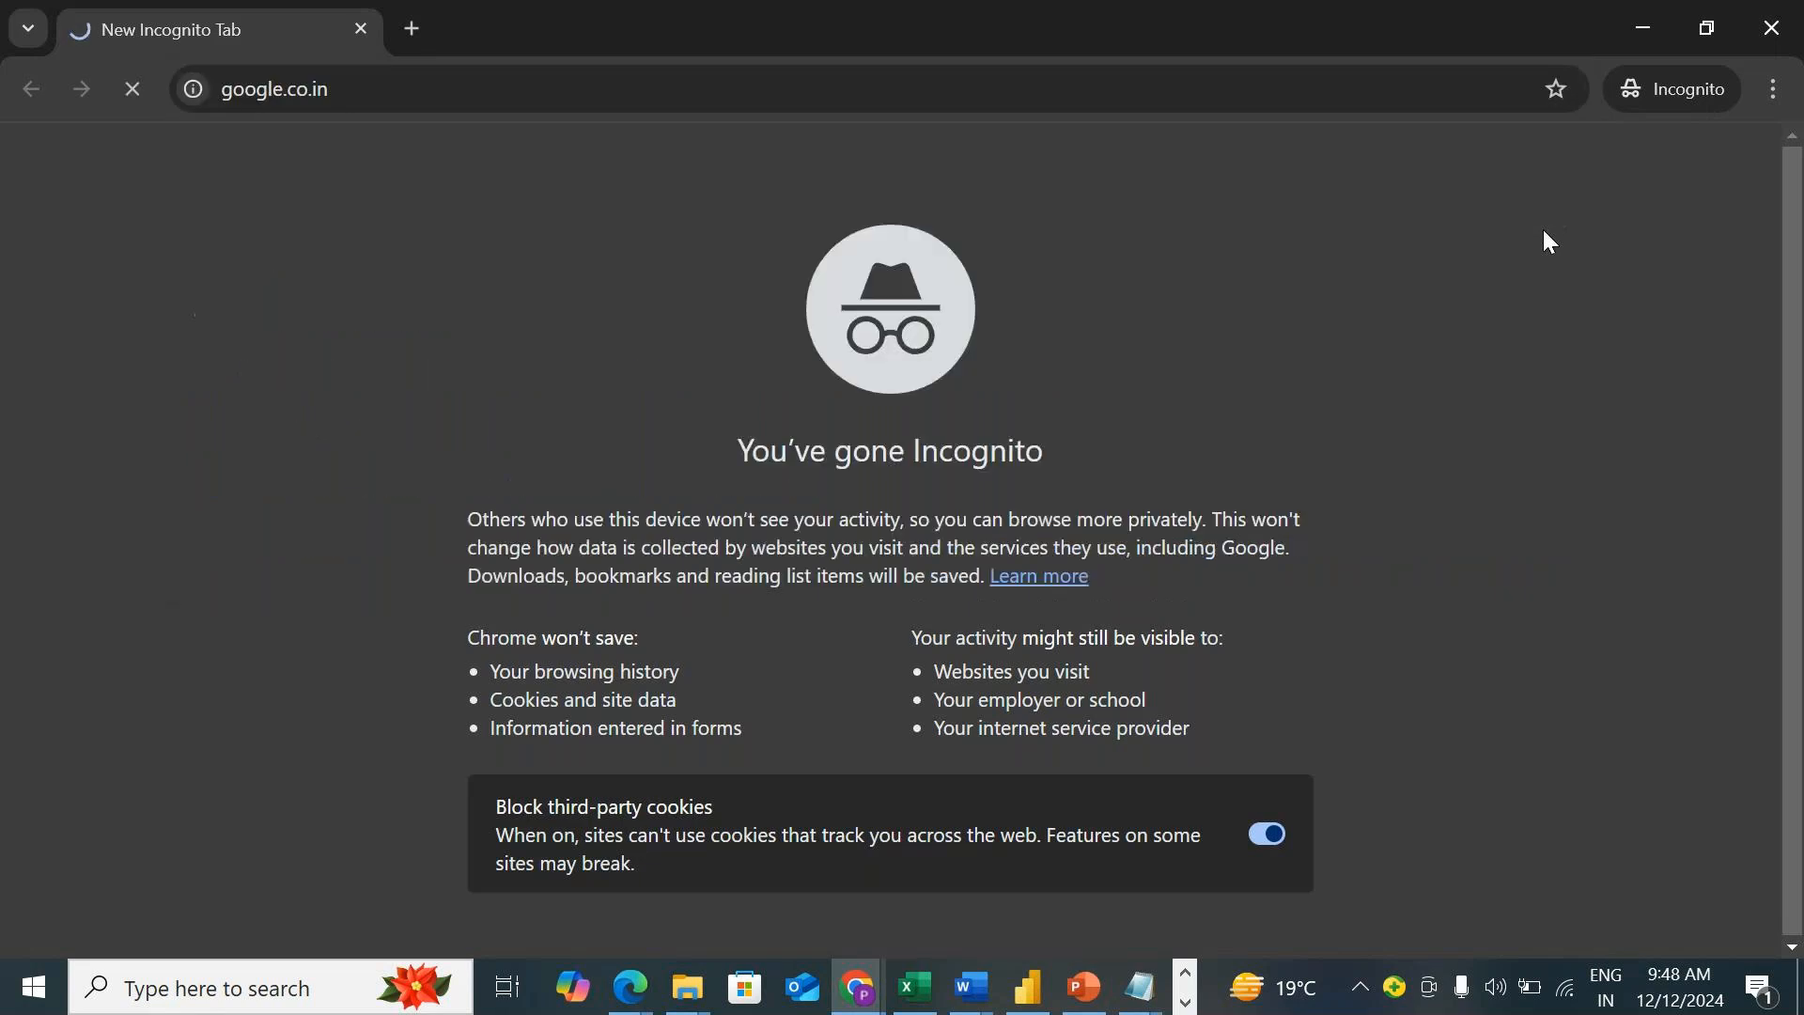
Search Google for "Power bi" and open Microsoft's Power BI - Data Visualization product page.
{"action": "type", "text": "Power "}
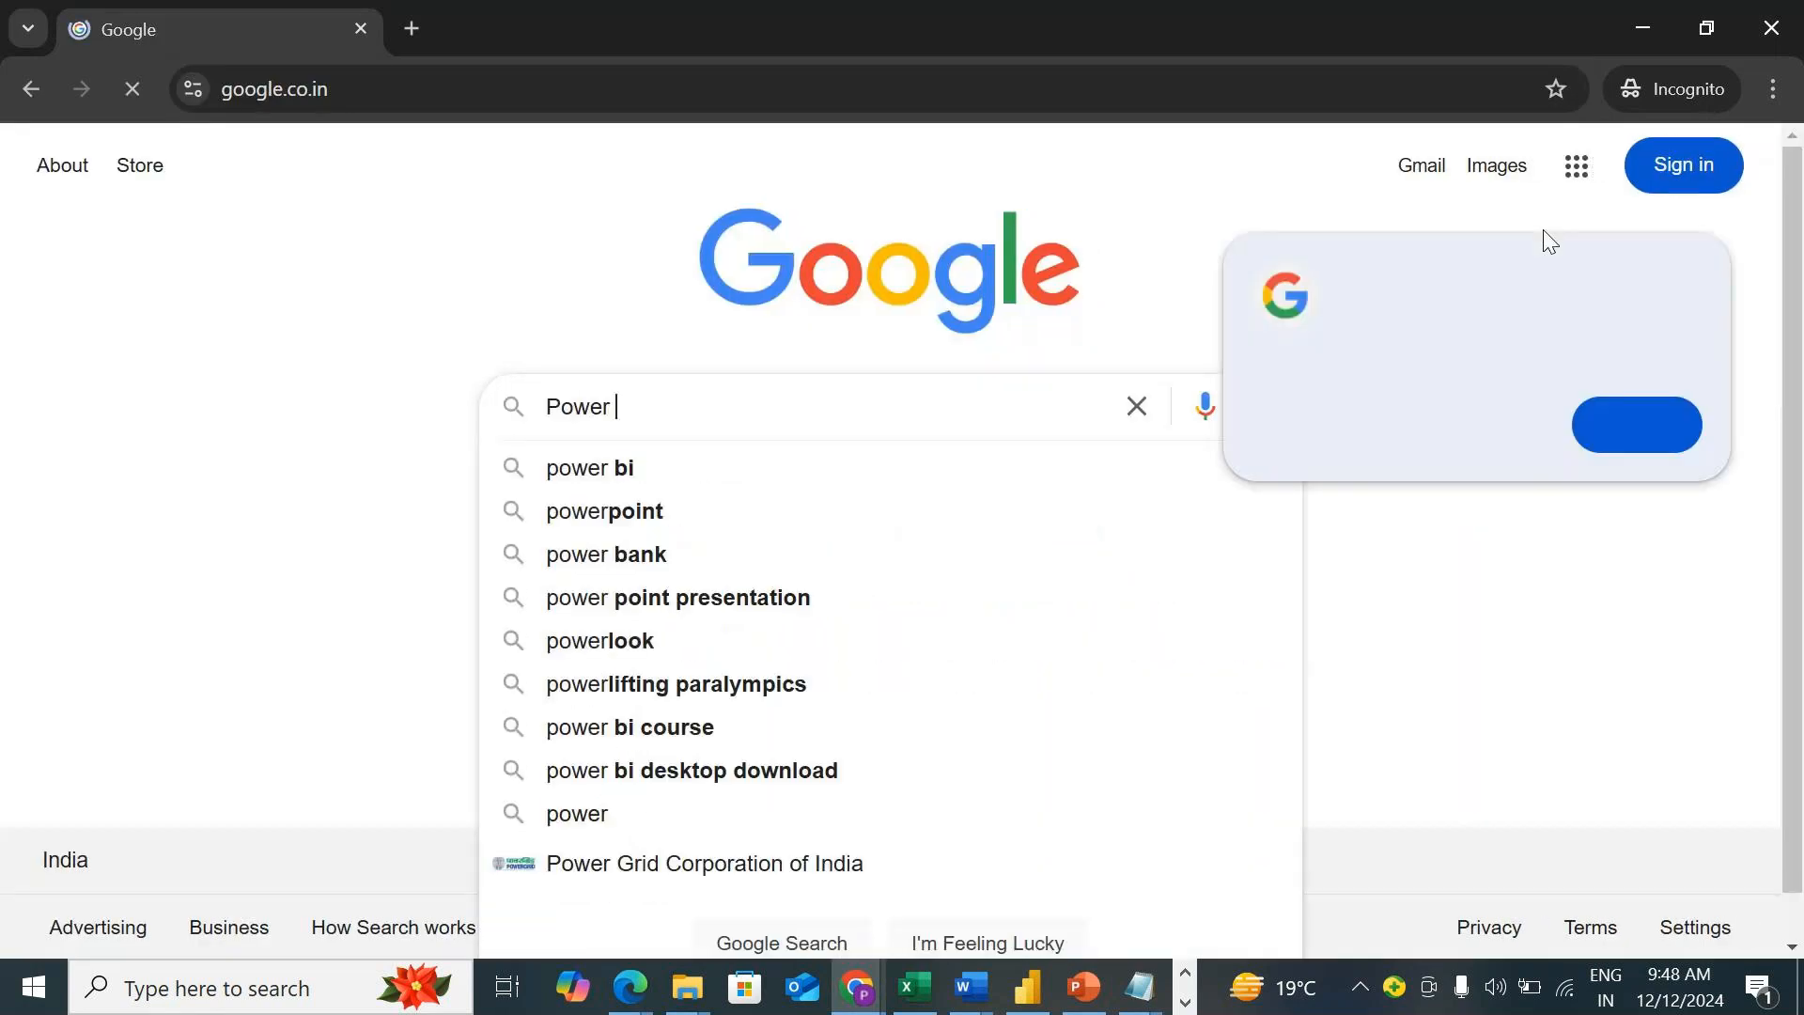
{"action": "type", "text": "bi"}
{"action": "key", "text": "Return"}
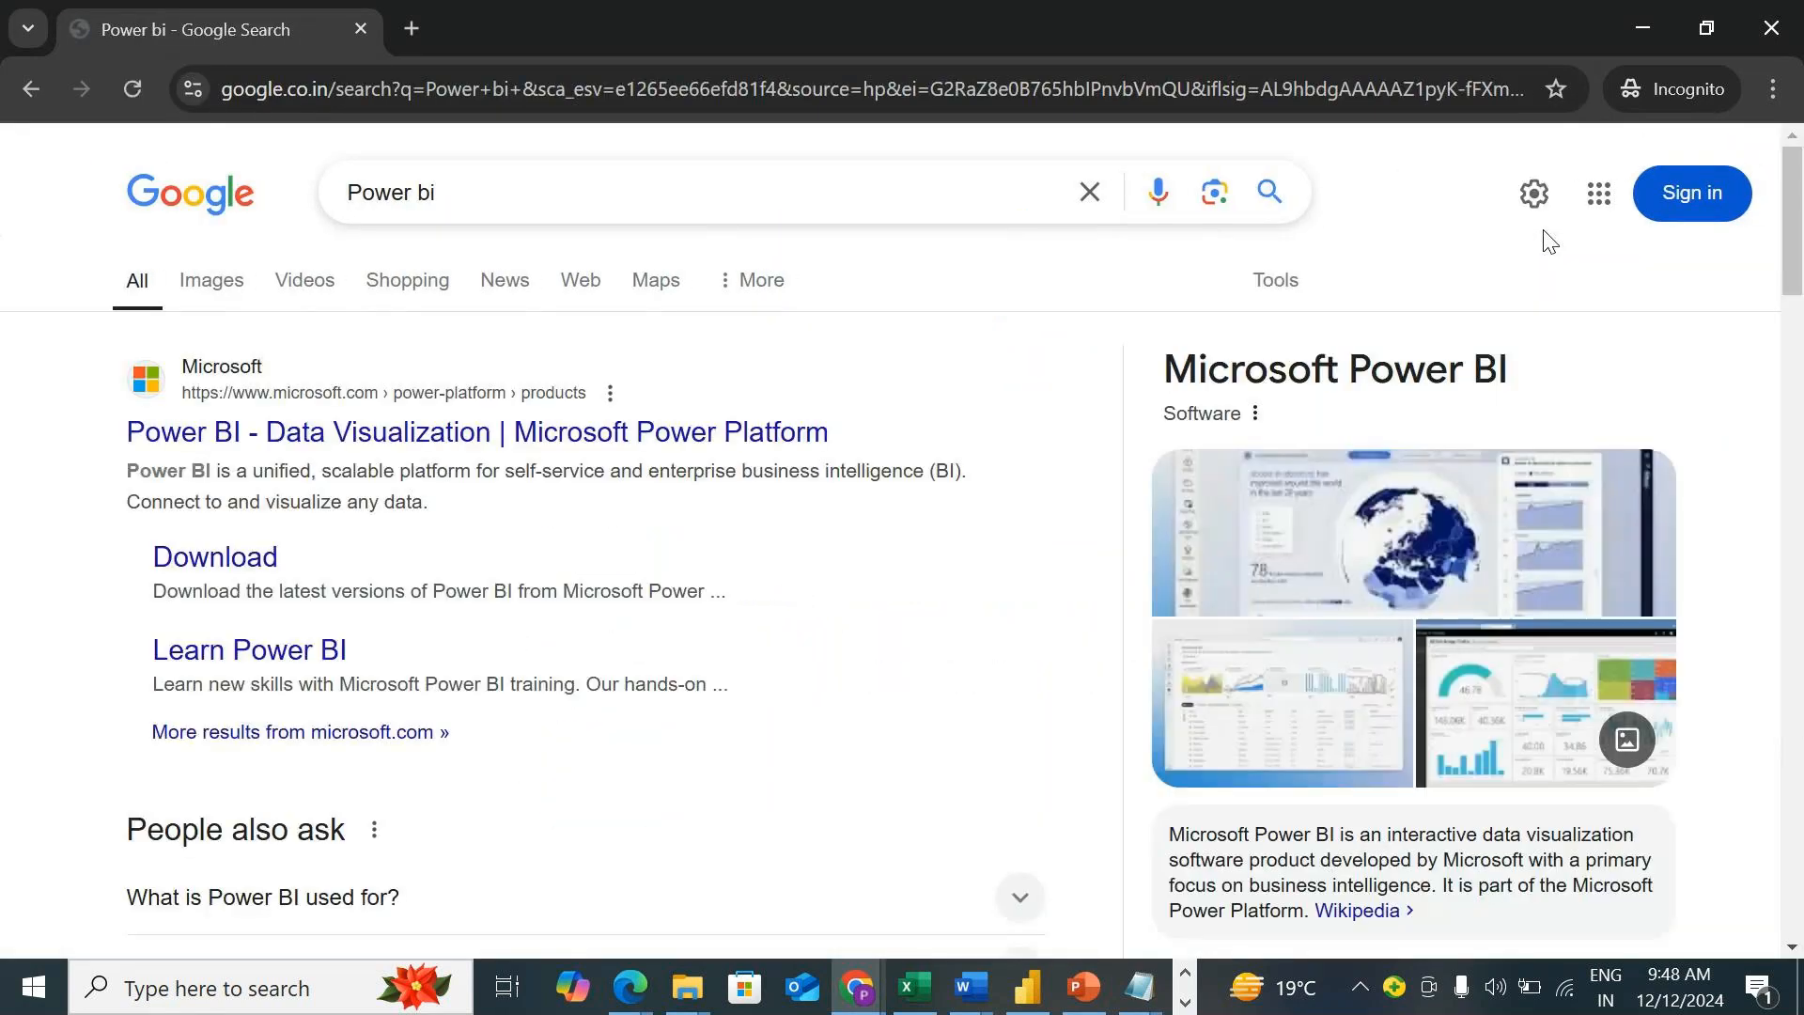
{"action": "left_click", "coordinate": [672, 434]}
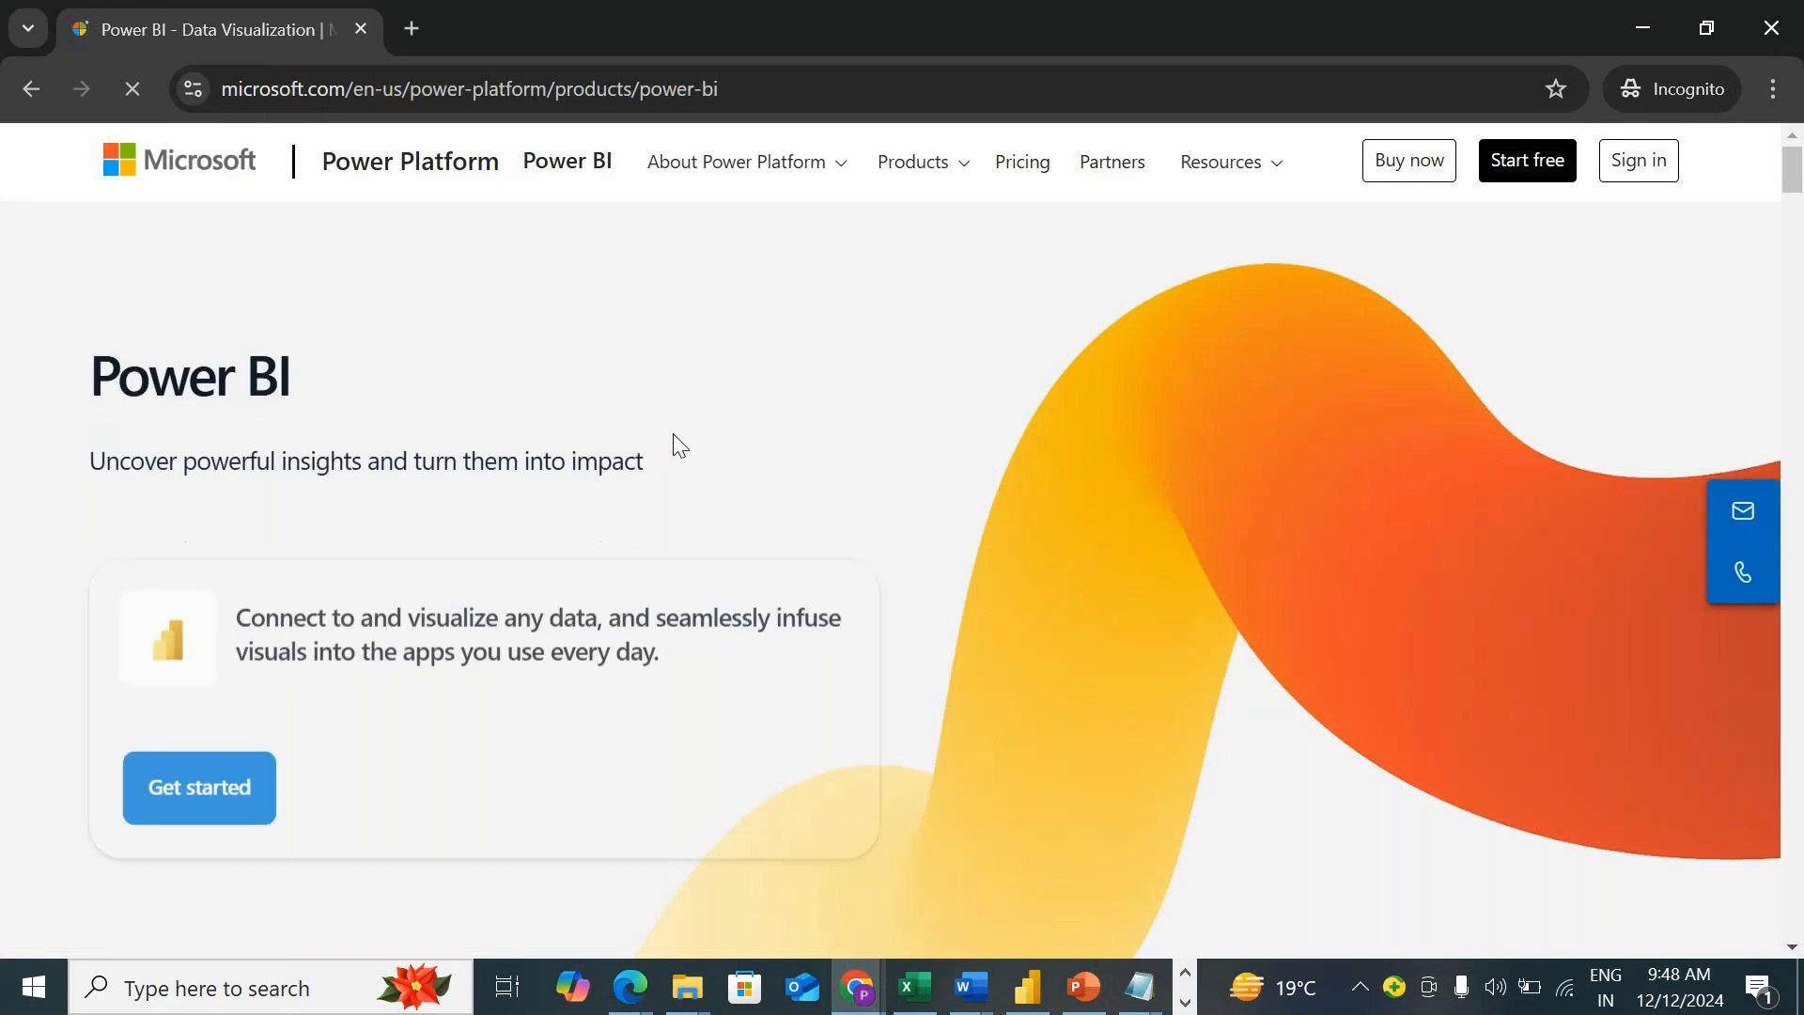
Open Microsoft's Power BI Pro product page and dismiss the survey invitation.
{"action": "left_click", "coordinate": [950, 176]}
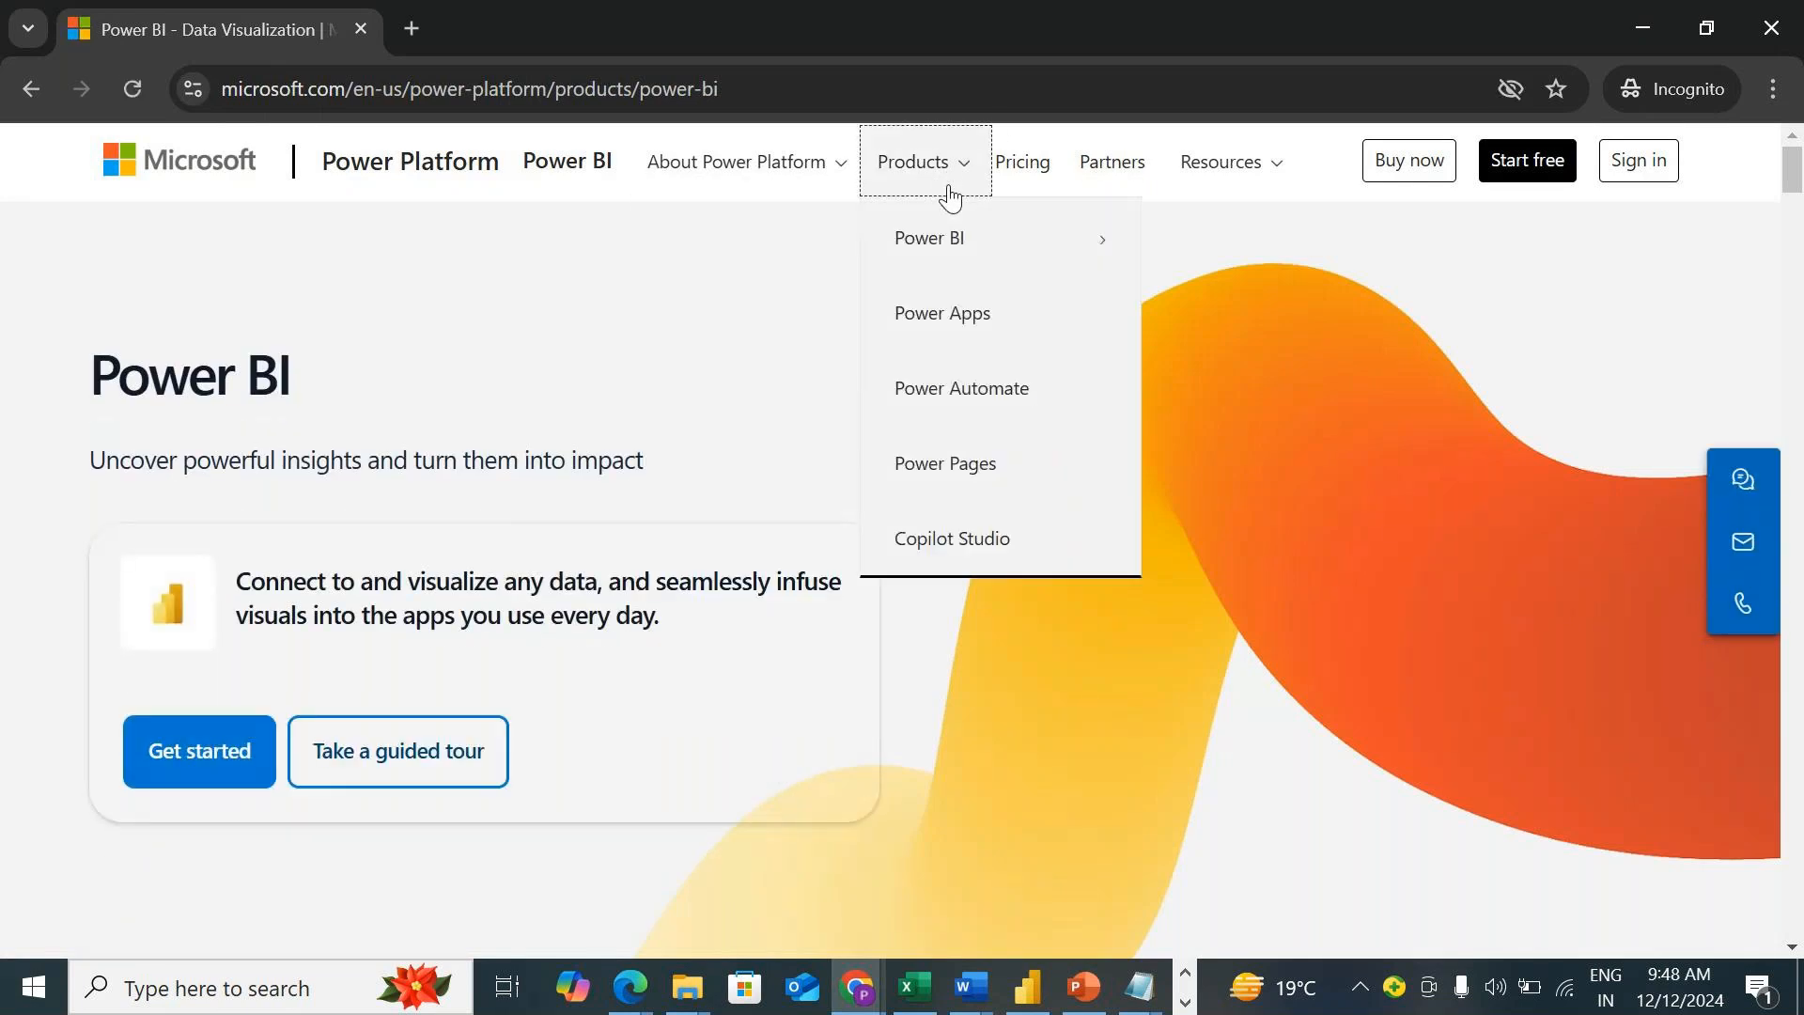
{"action": "left_click", "coordinate": [938, 247]}
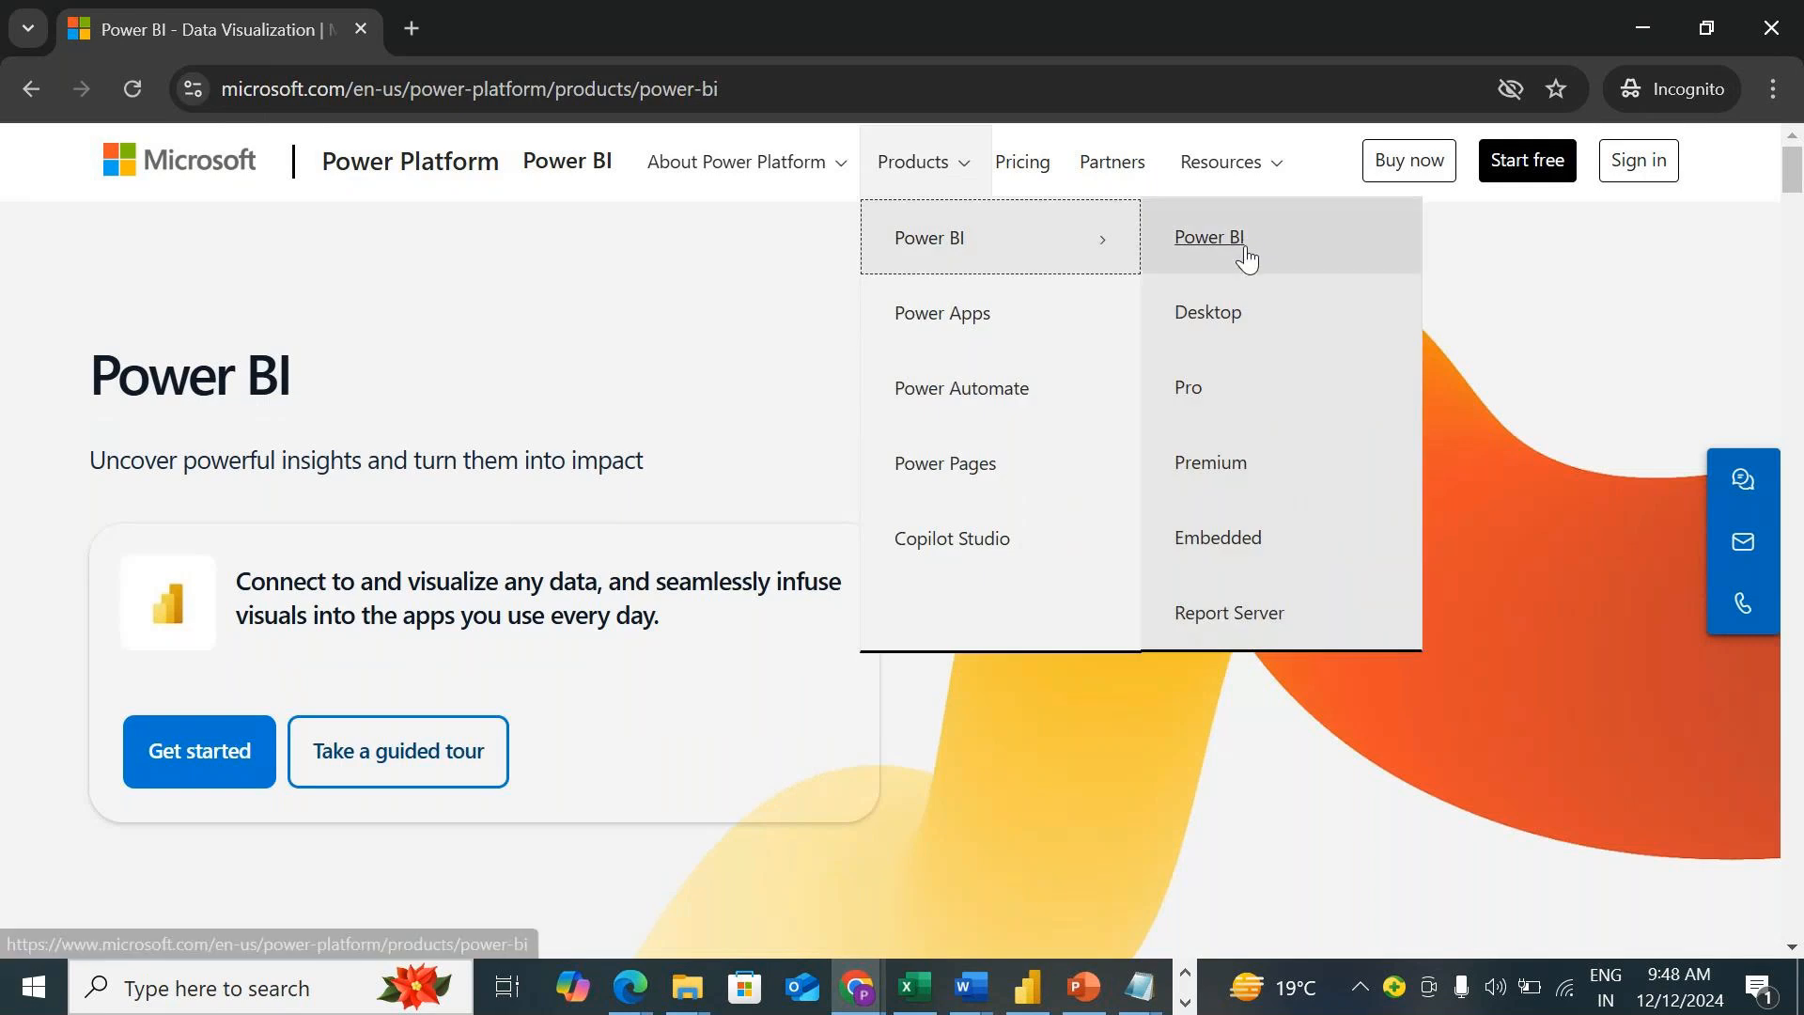
{"action": "left_click_drag", "start_coordinate": [1216, 376], "coordinate": [1213, 387]}
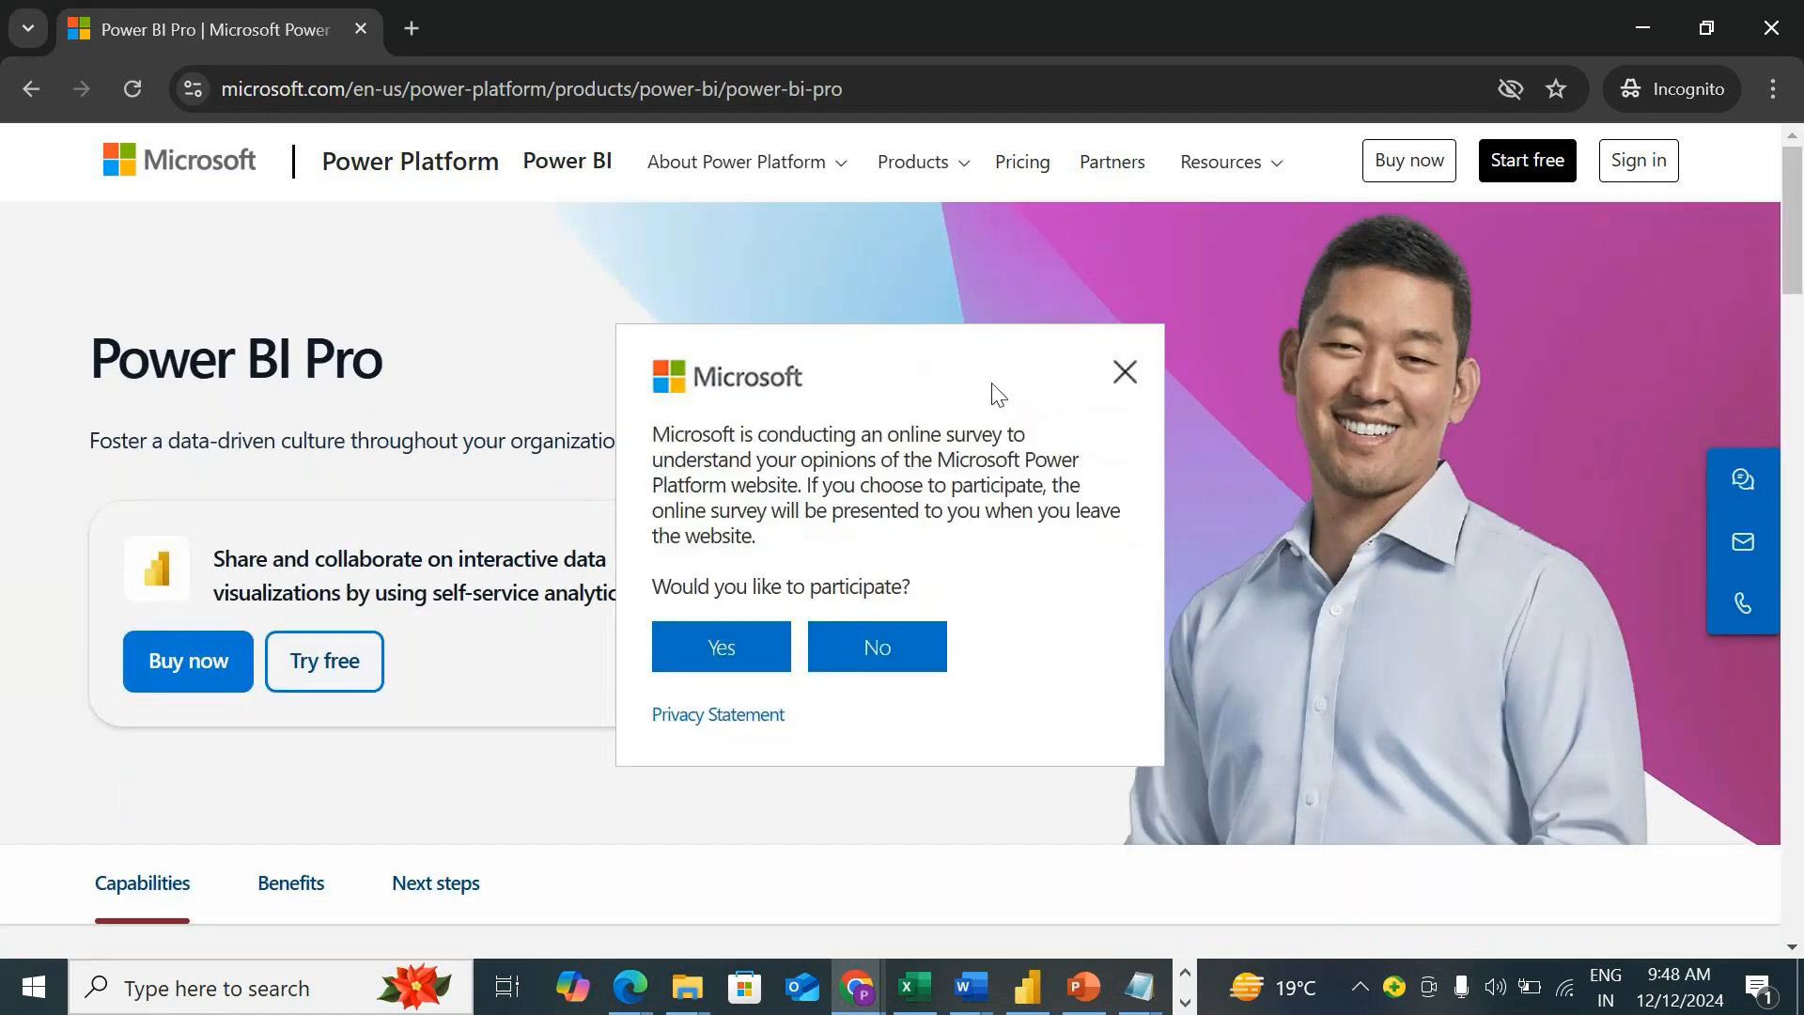
{"action": "left_click", "coordinate": [1124, 372]}
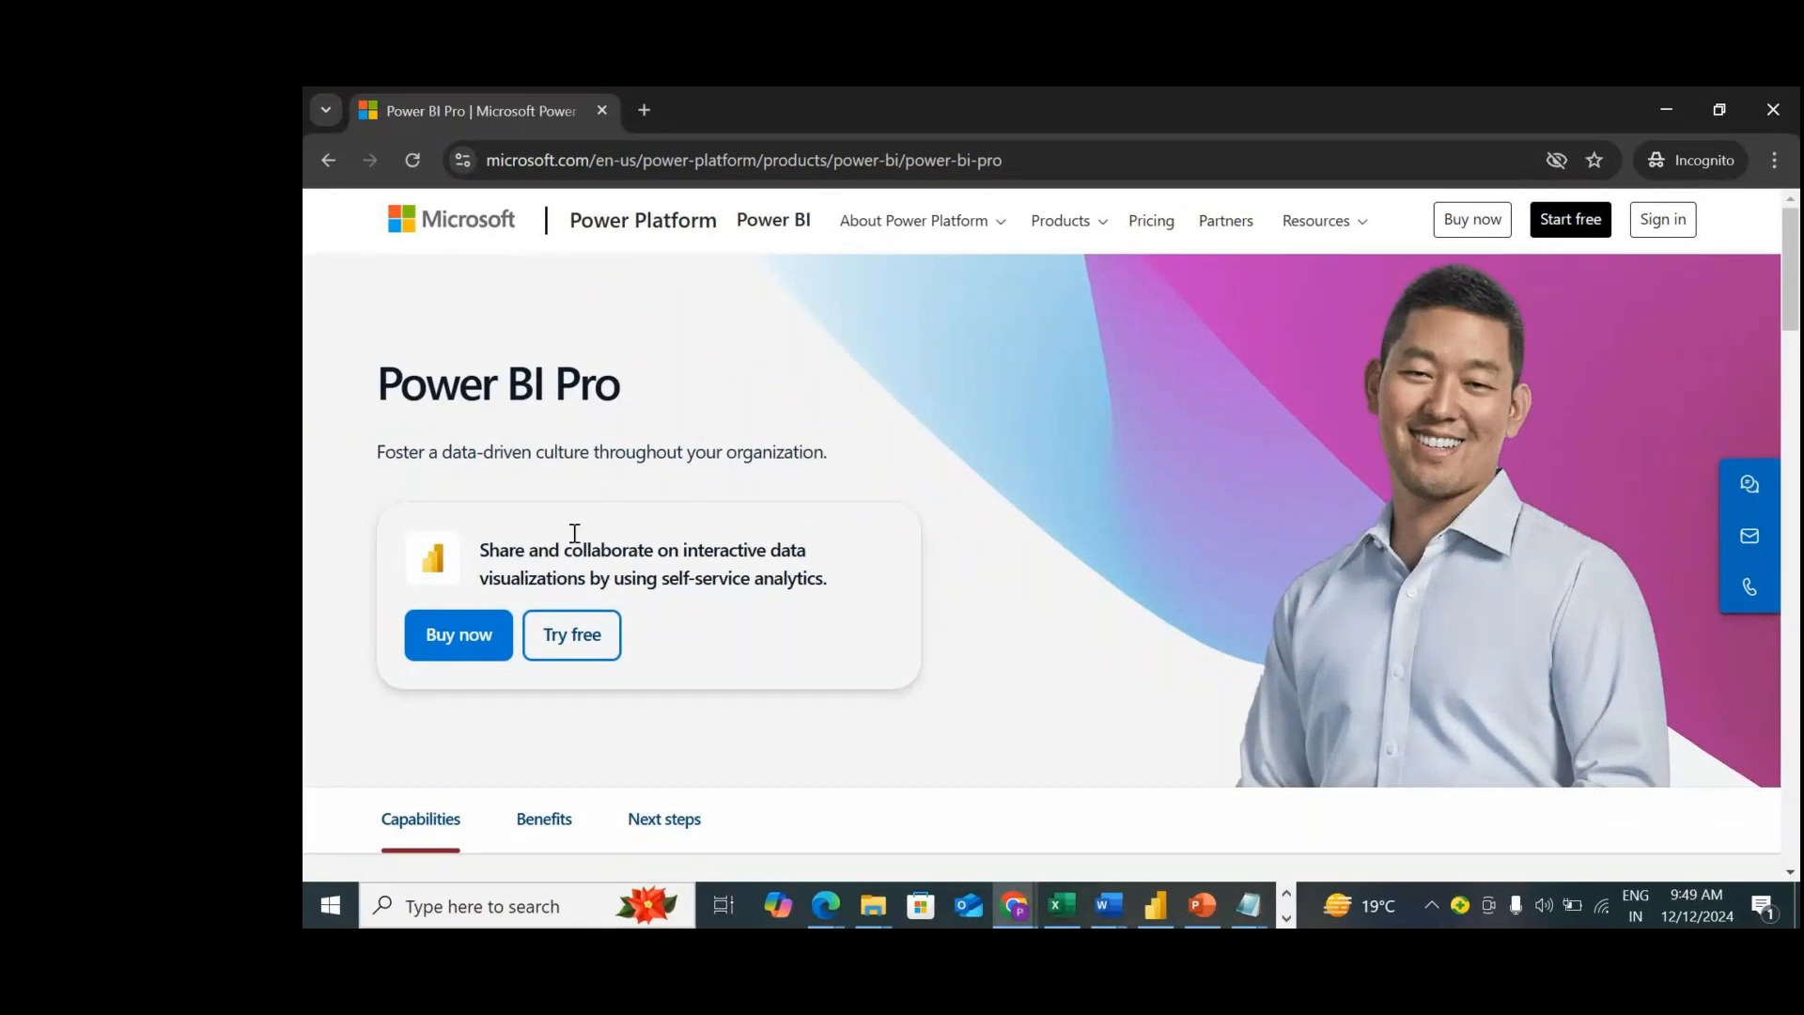
Check the GoTo Meeting window, and start the Power BI Pro free trial to reach the Microsoft sign-in page.
{"action": "scroll", "coordinate": [709, 535], "scroll_direction": "down", "scroll_amount": 2}
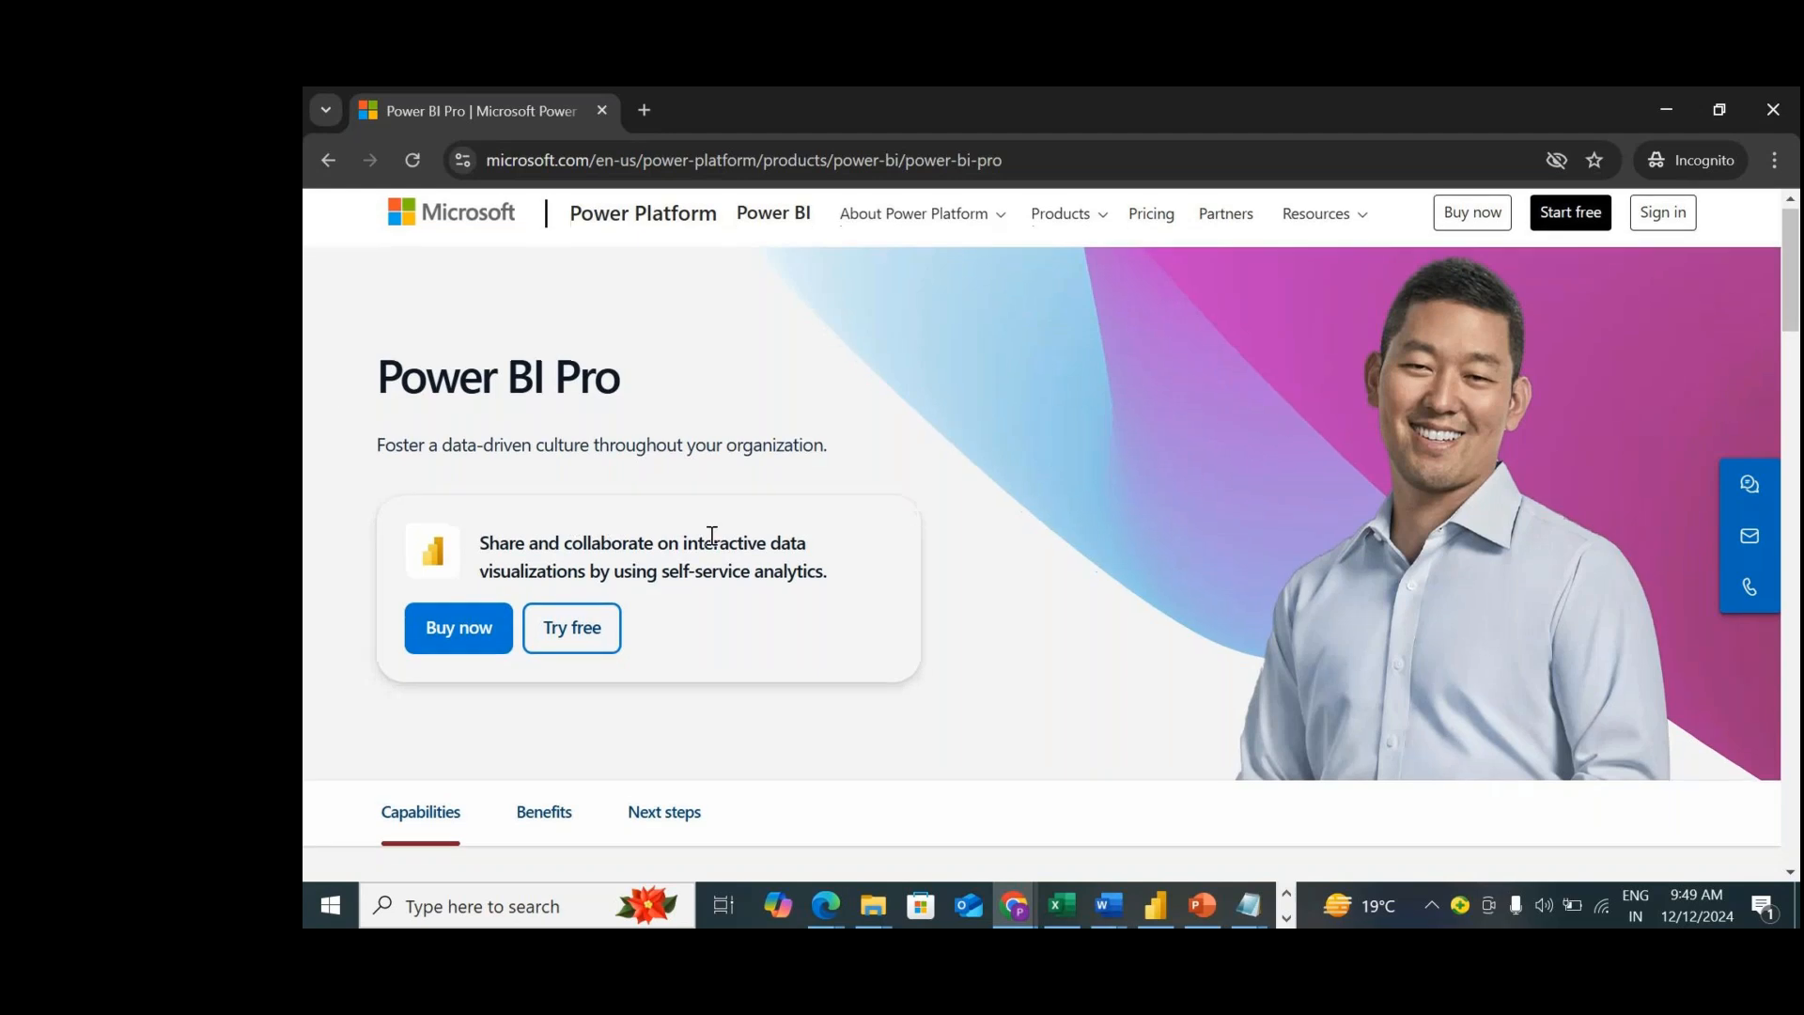
{"action": "scroll", "coordinate": [712, 563], "scroll_direction": "down", "scroll_amount": 1}
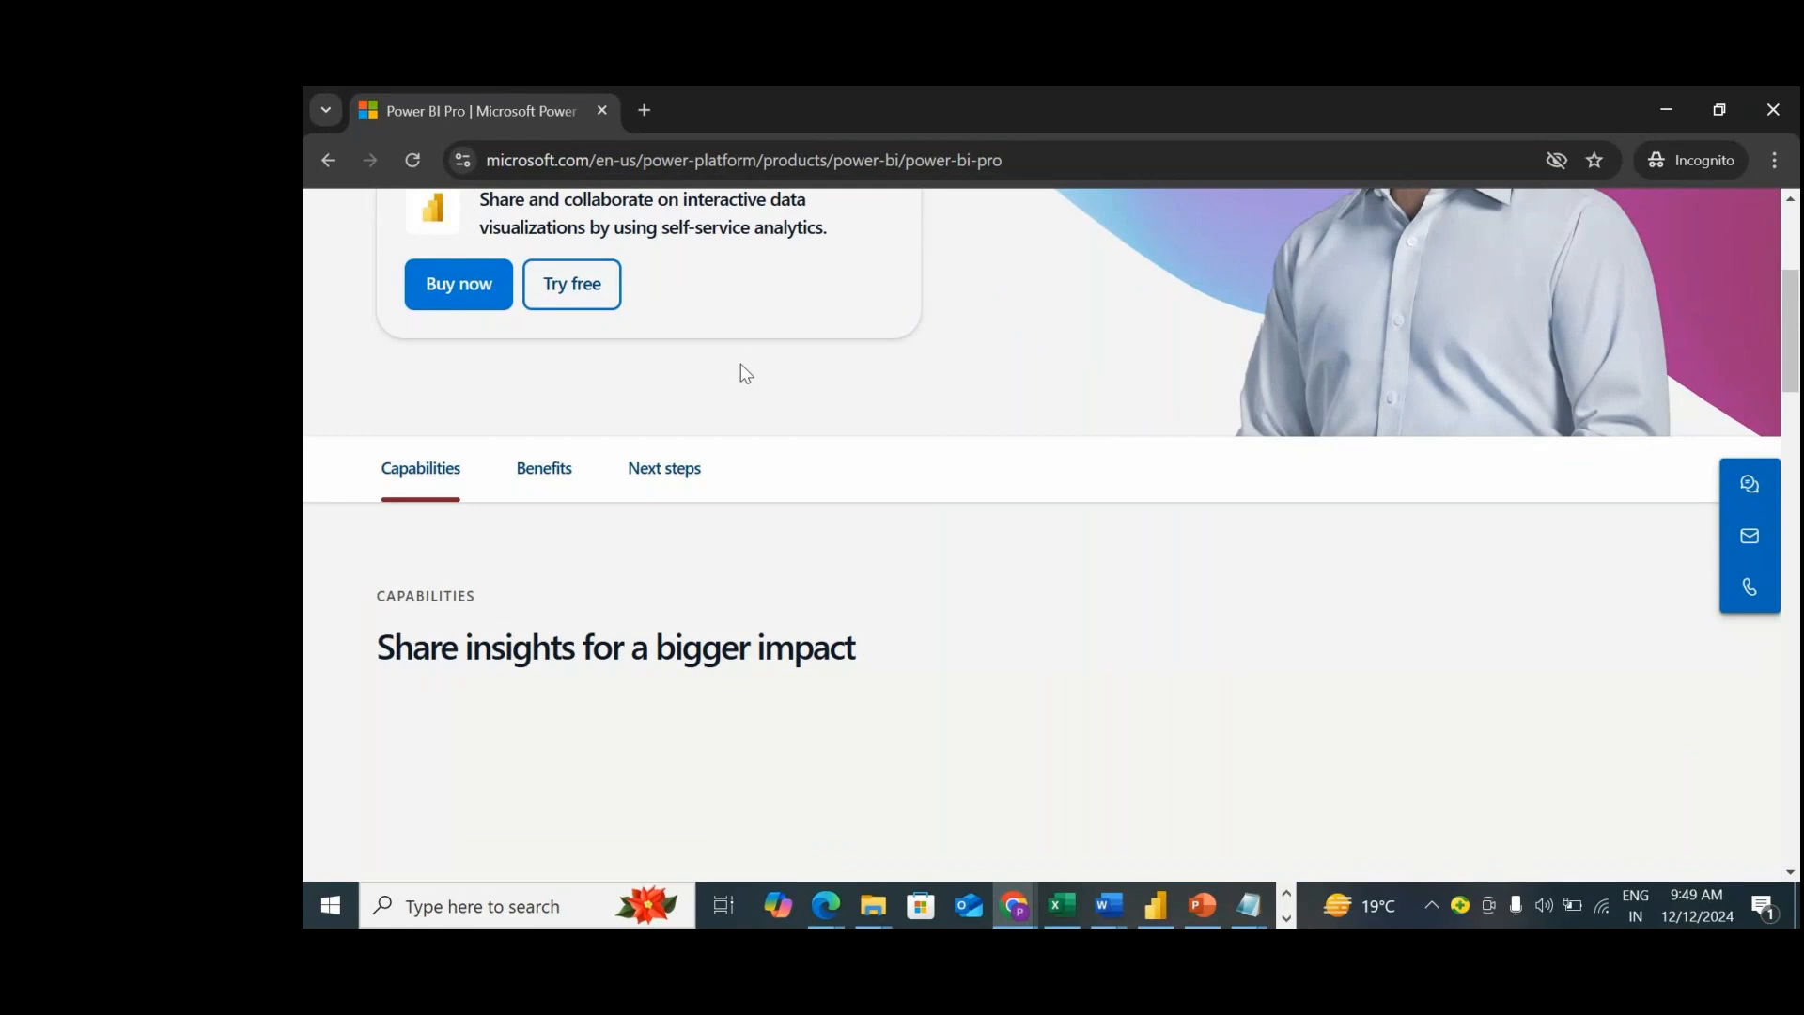
{"action": "scroll", "coordinate": [743, 374], "scroll_direction": "up", "scroll_amount": 2}
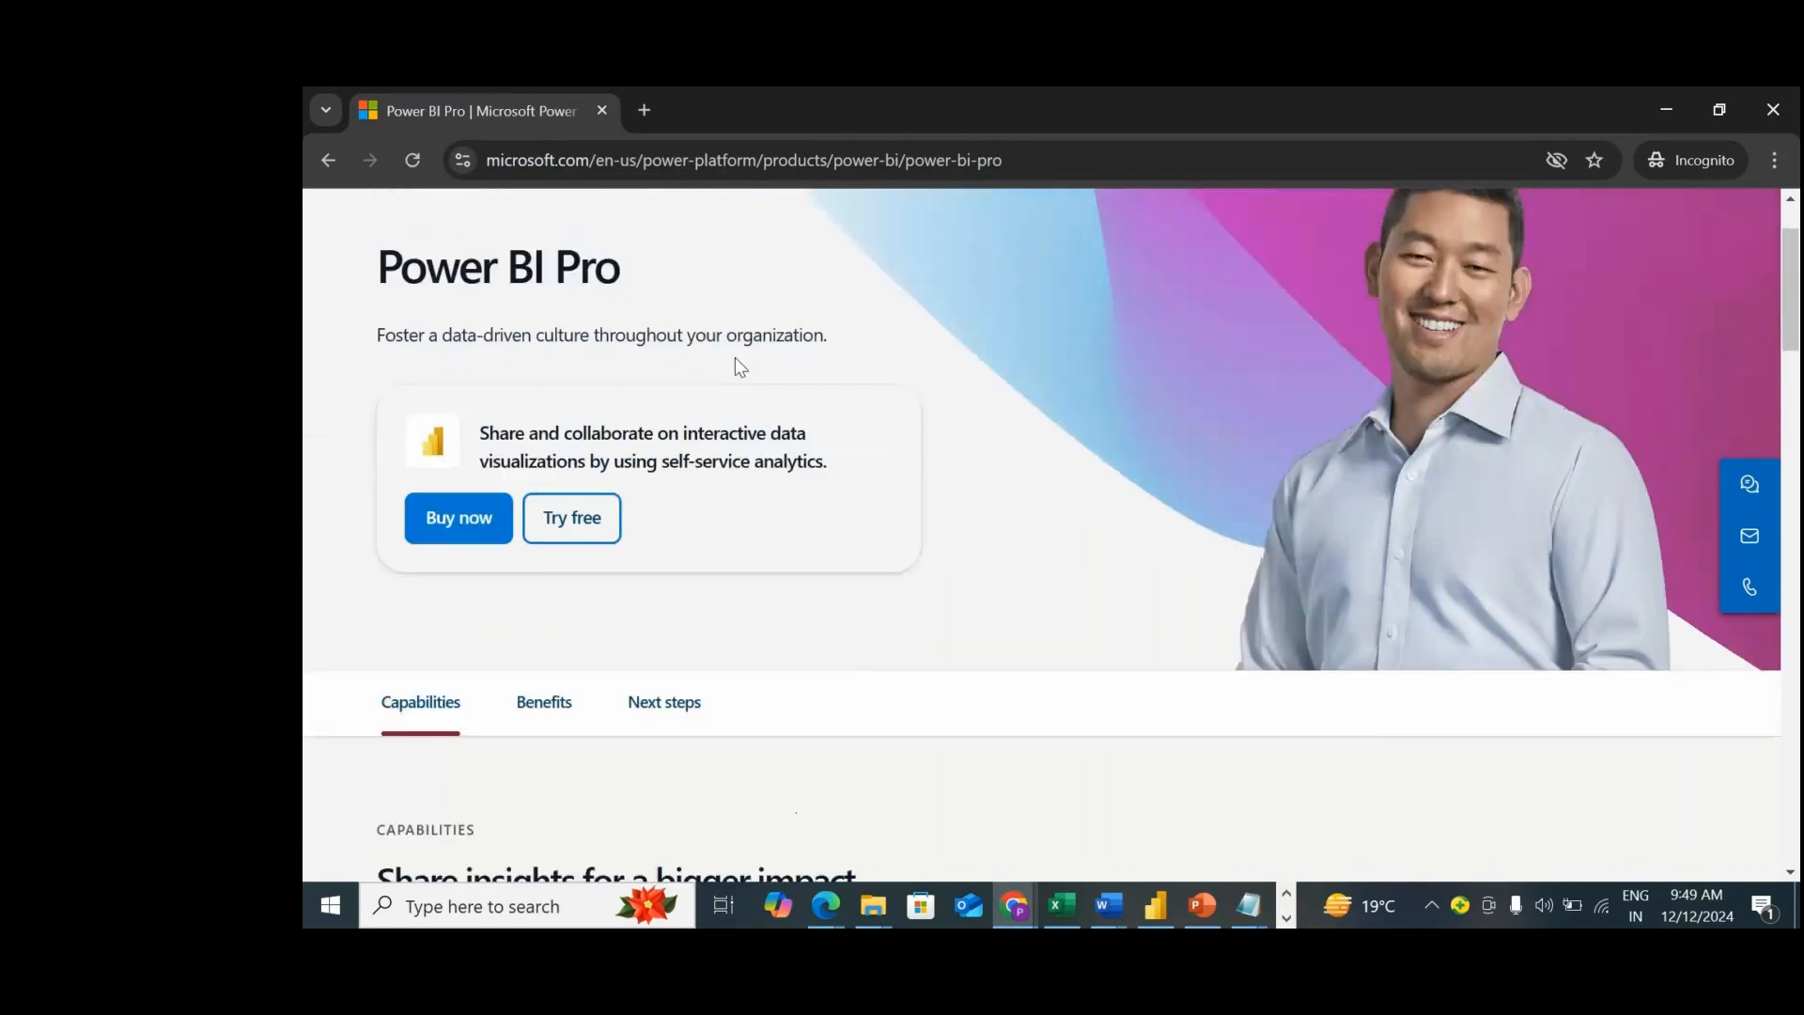
{"action": "mouse_move", "coordinate": [1032, 893]}
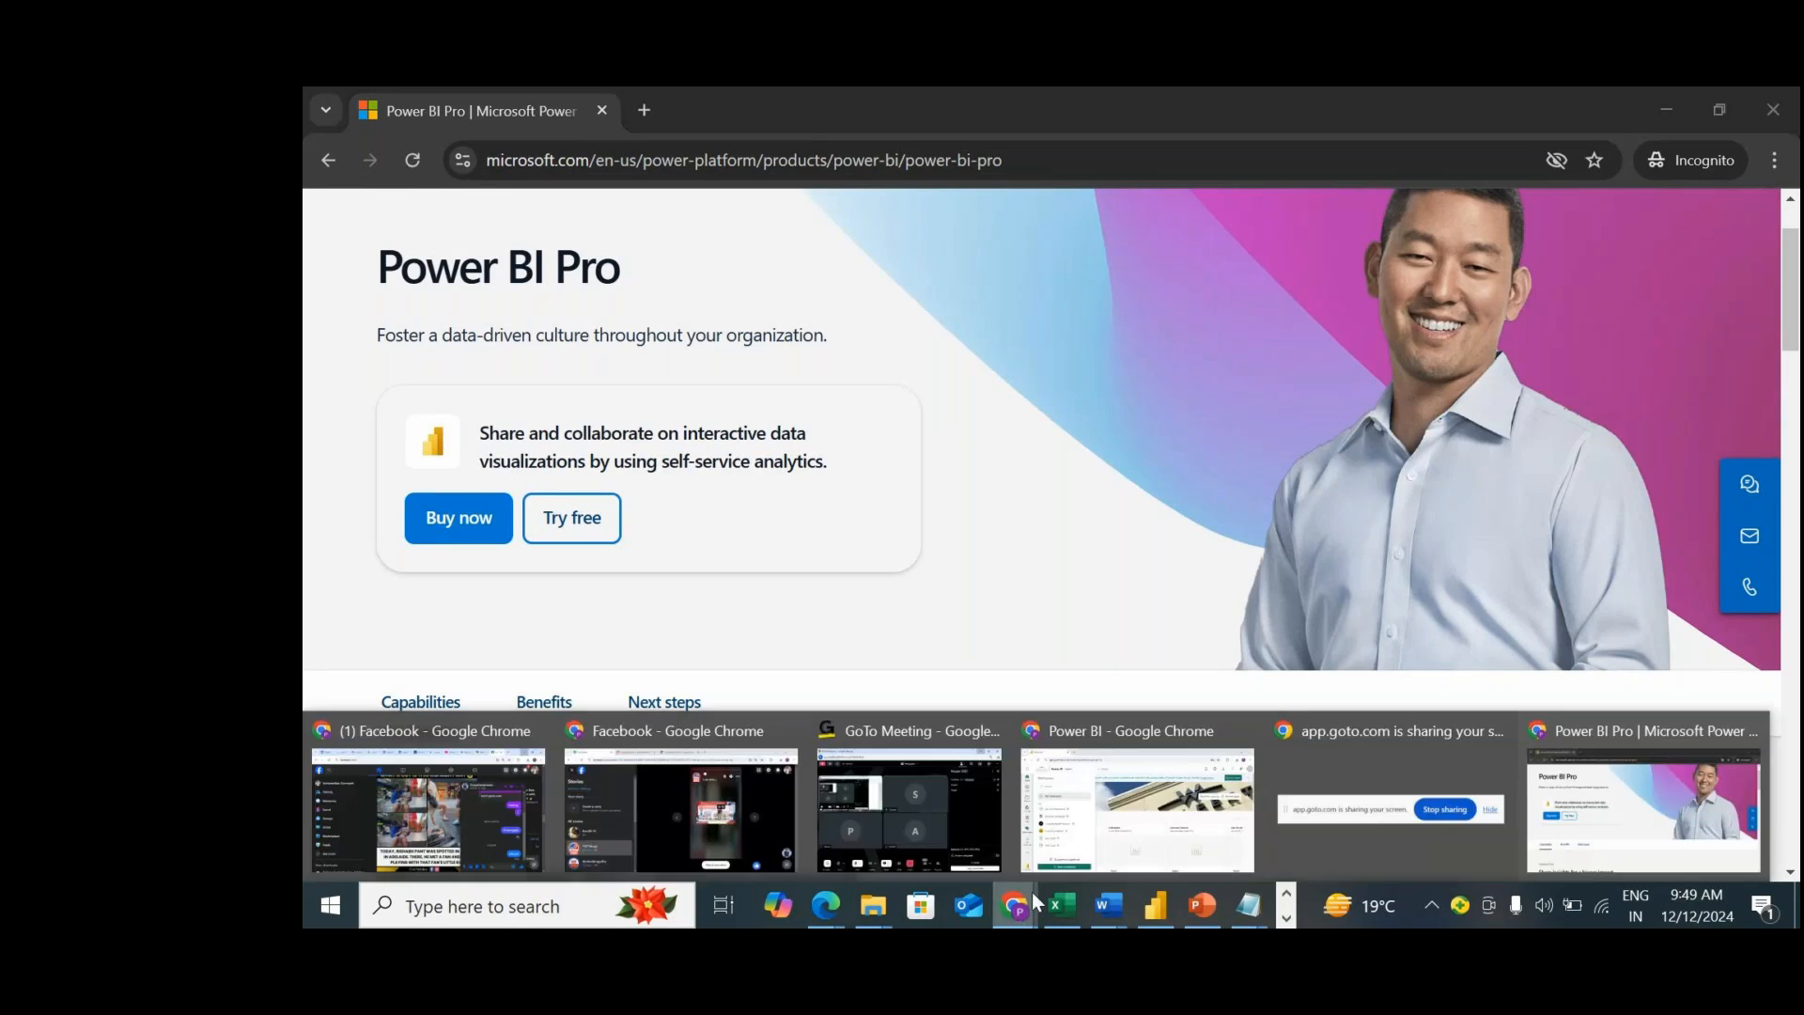
{"action": "left_click", "coordinate": [817, 711]}
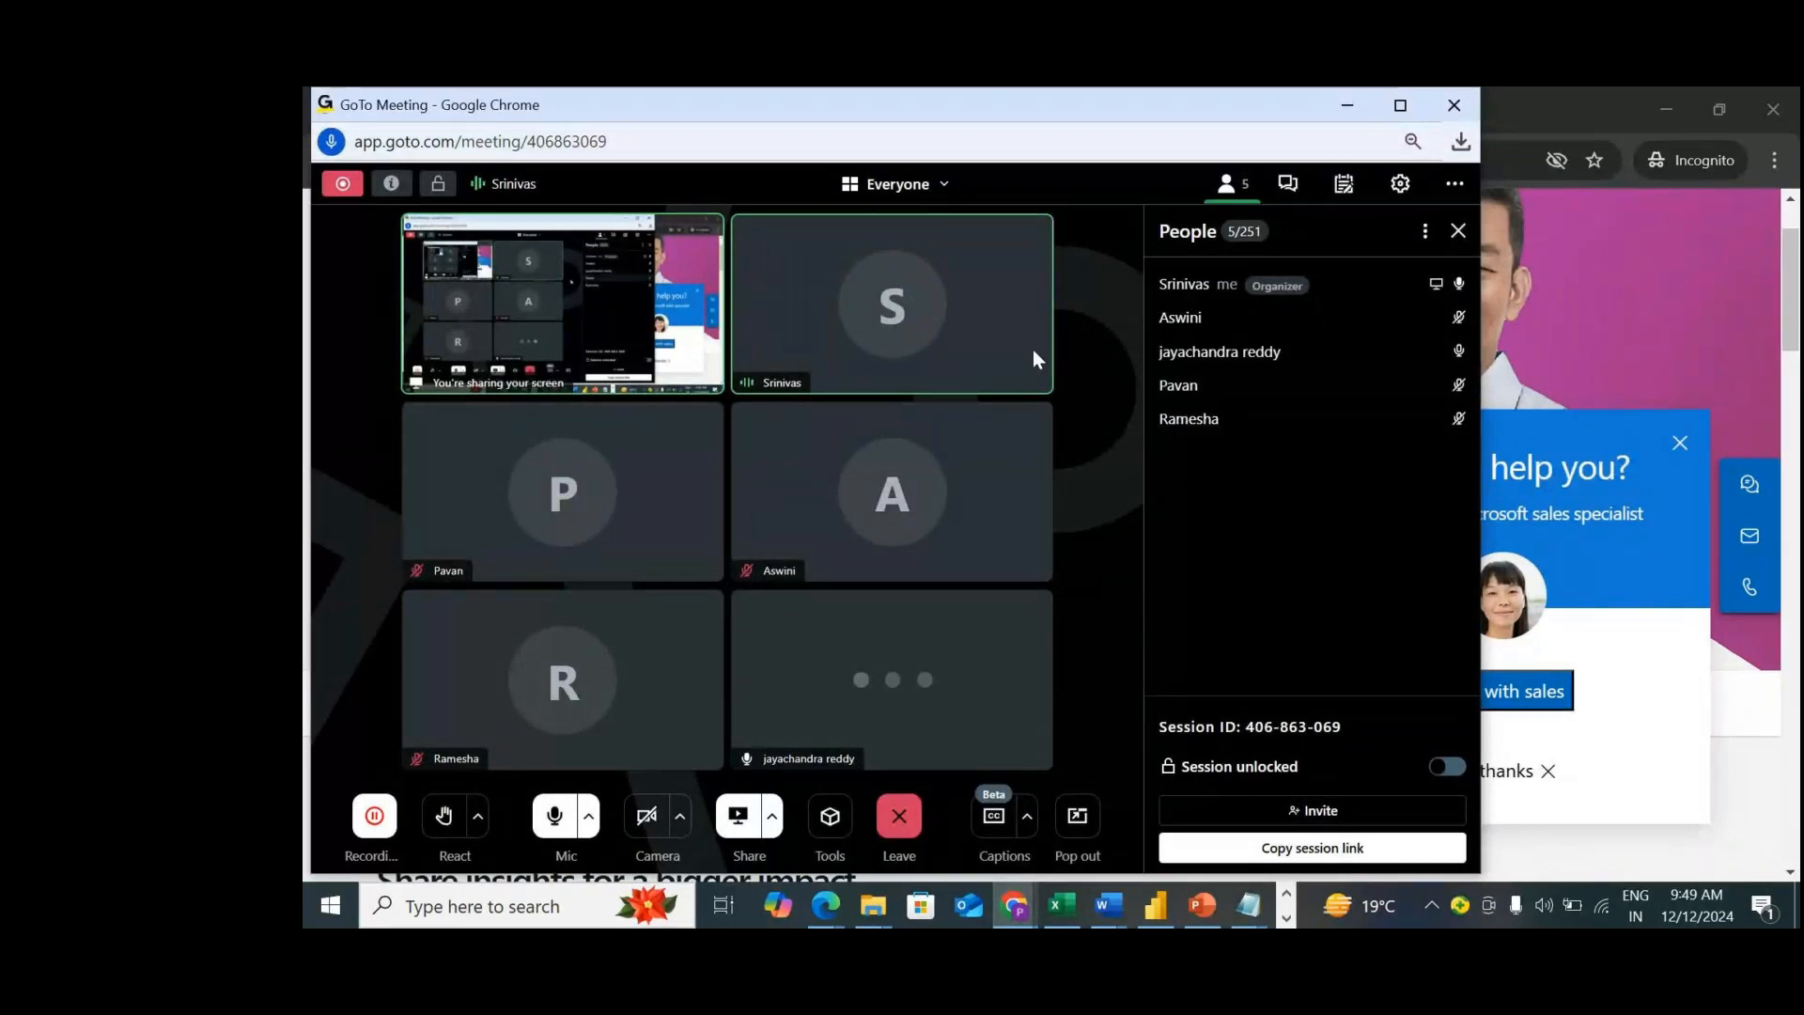
{"action": "left_click", "coordinate": [1348, 102]}
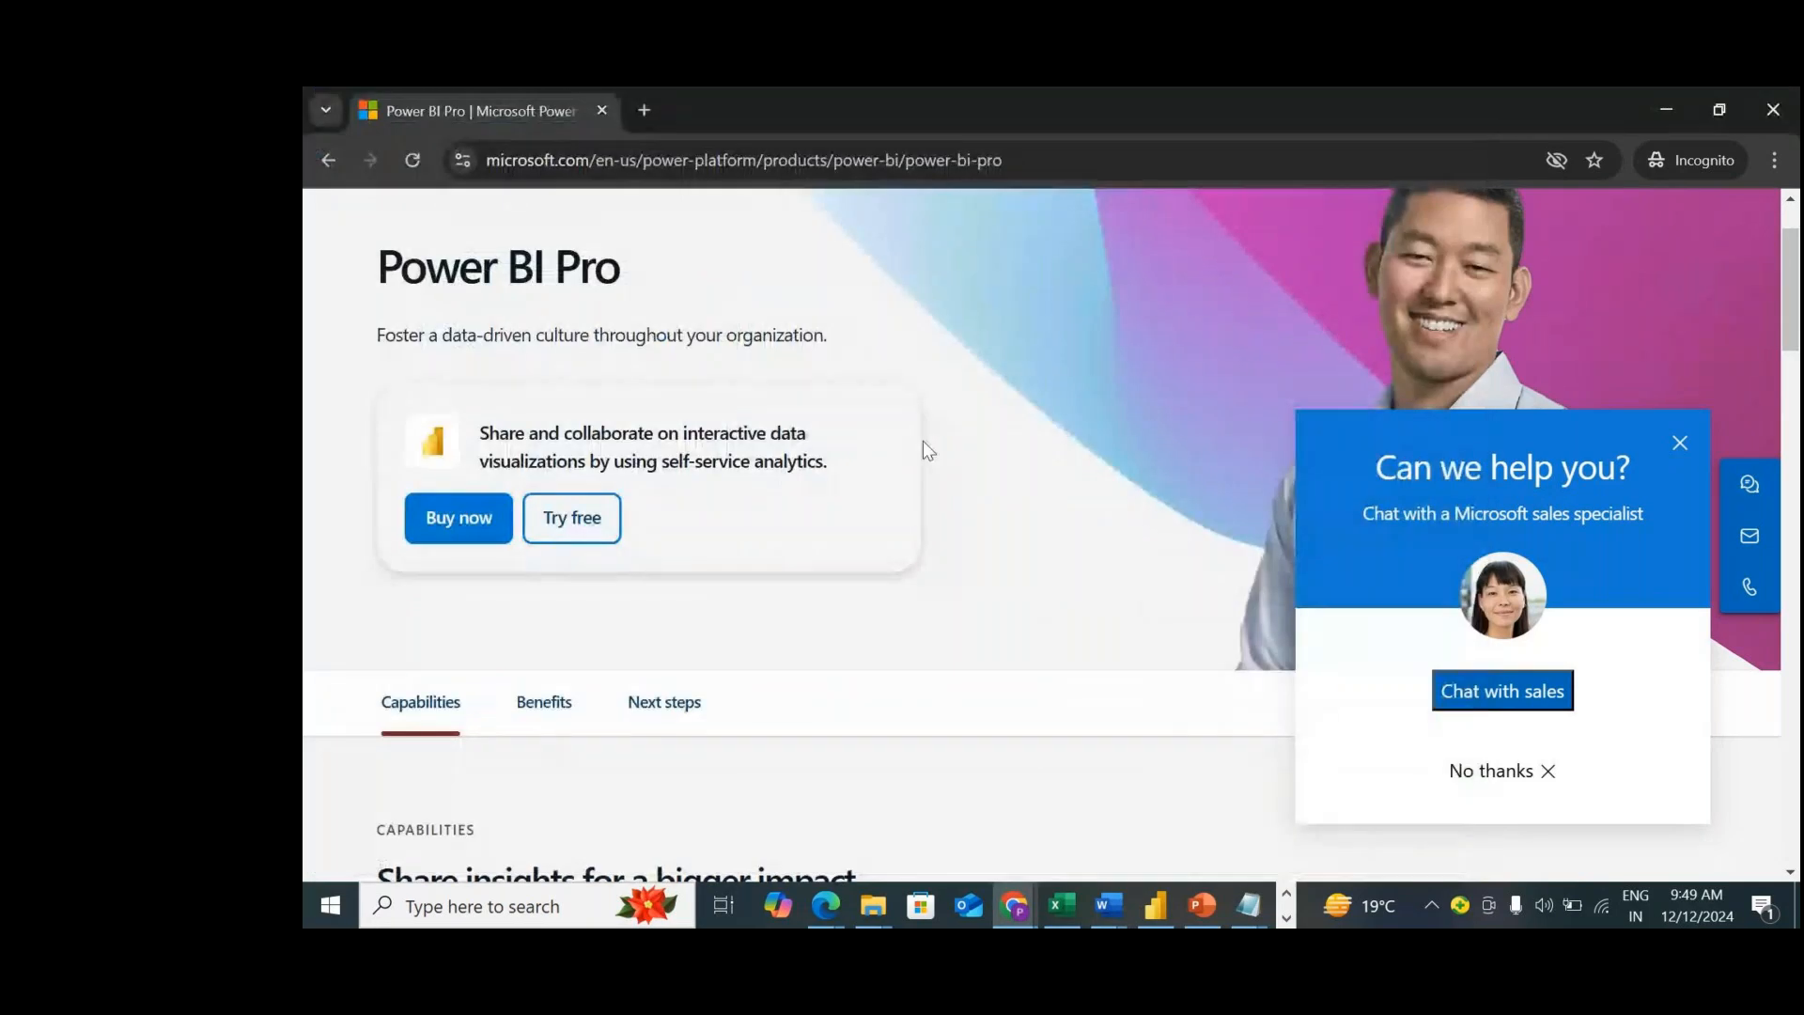
{"action": "left_click", "coordinate": [595, 524]}
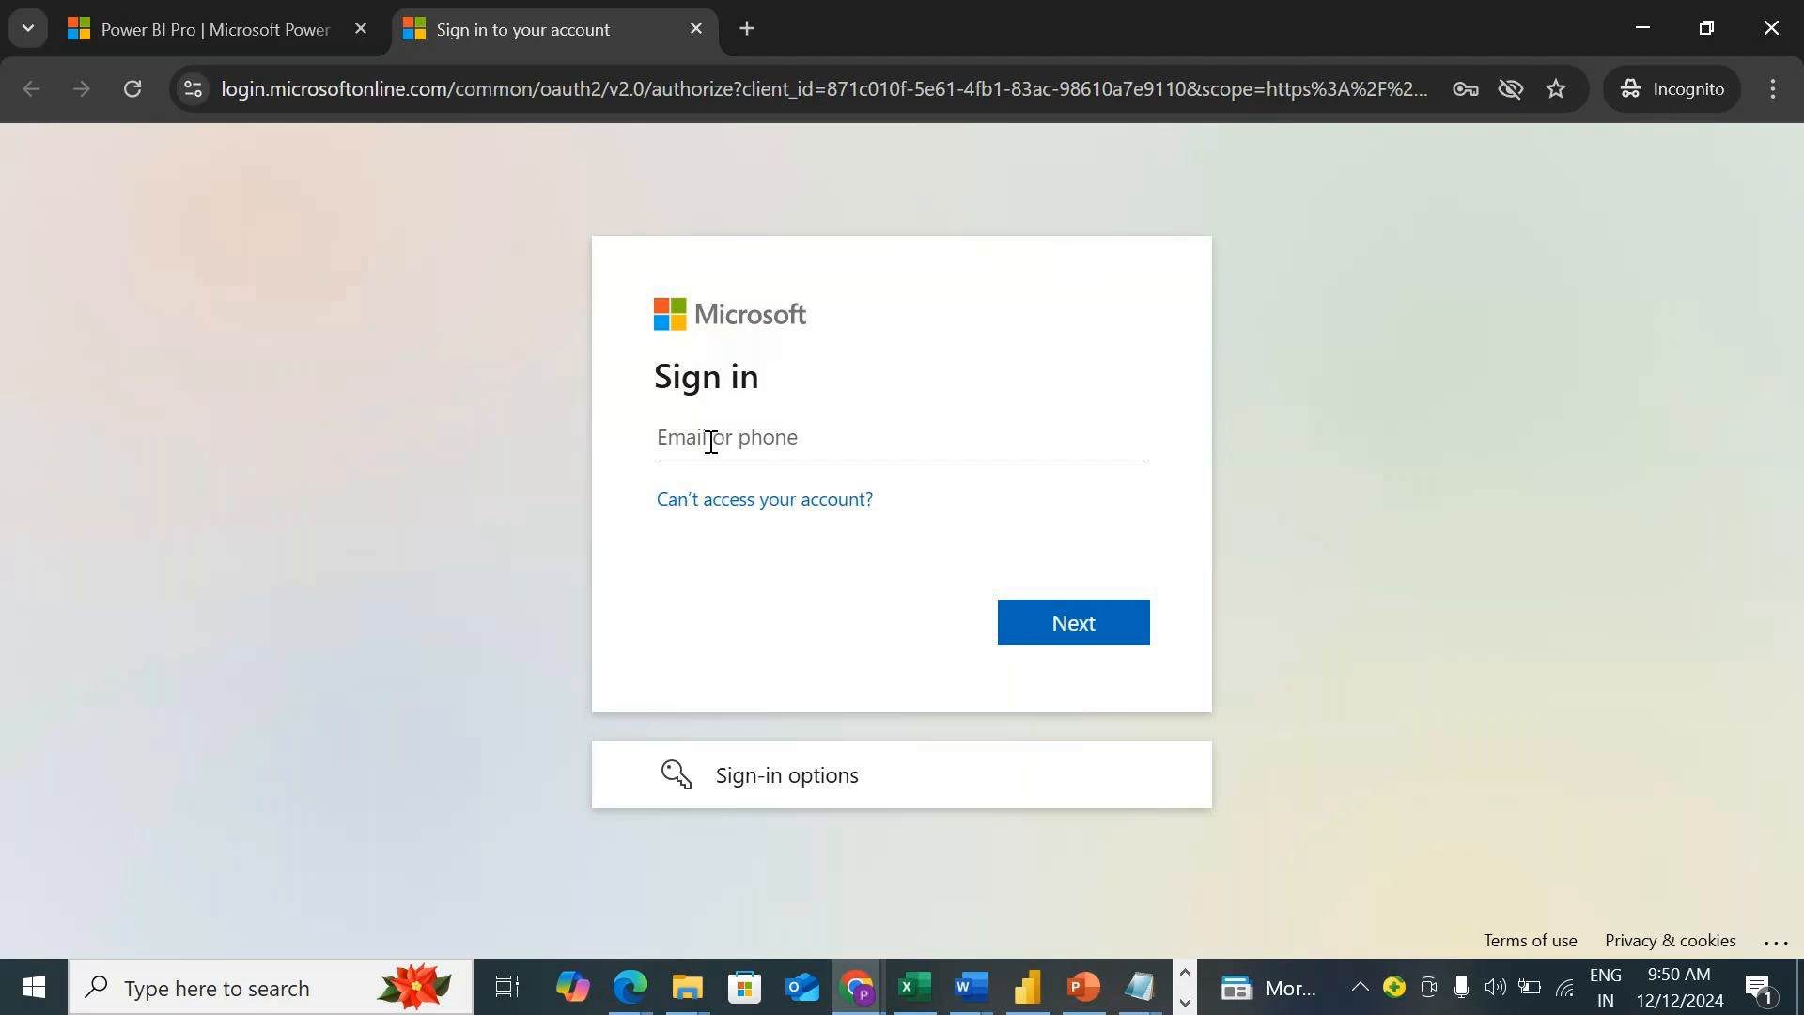
Return from the incognito window to the signed-in Power BI Service home page and close its Workspaces list.
{"action": "left_click", "coordinate": [1637, 14]}
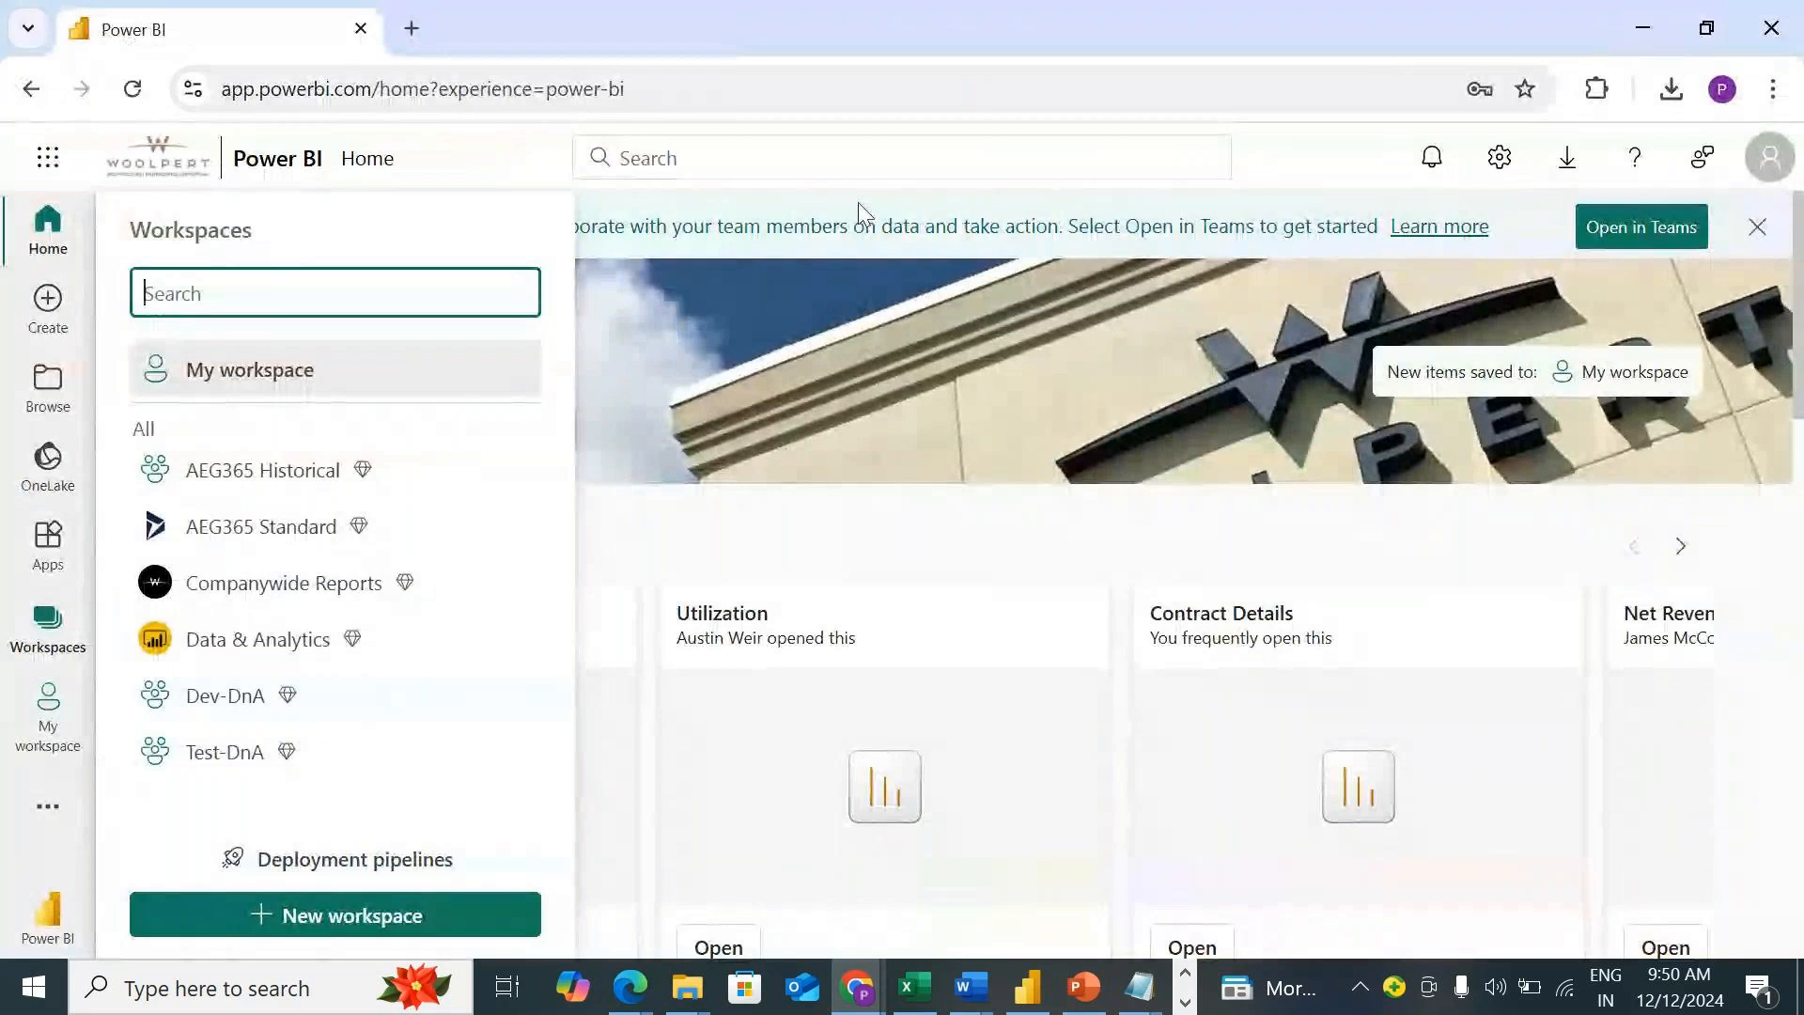
{"action": "left_click", "coordinate": [518, 170]}
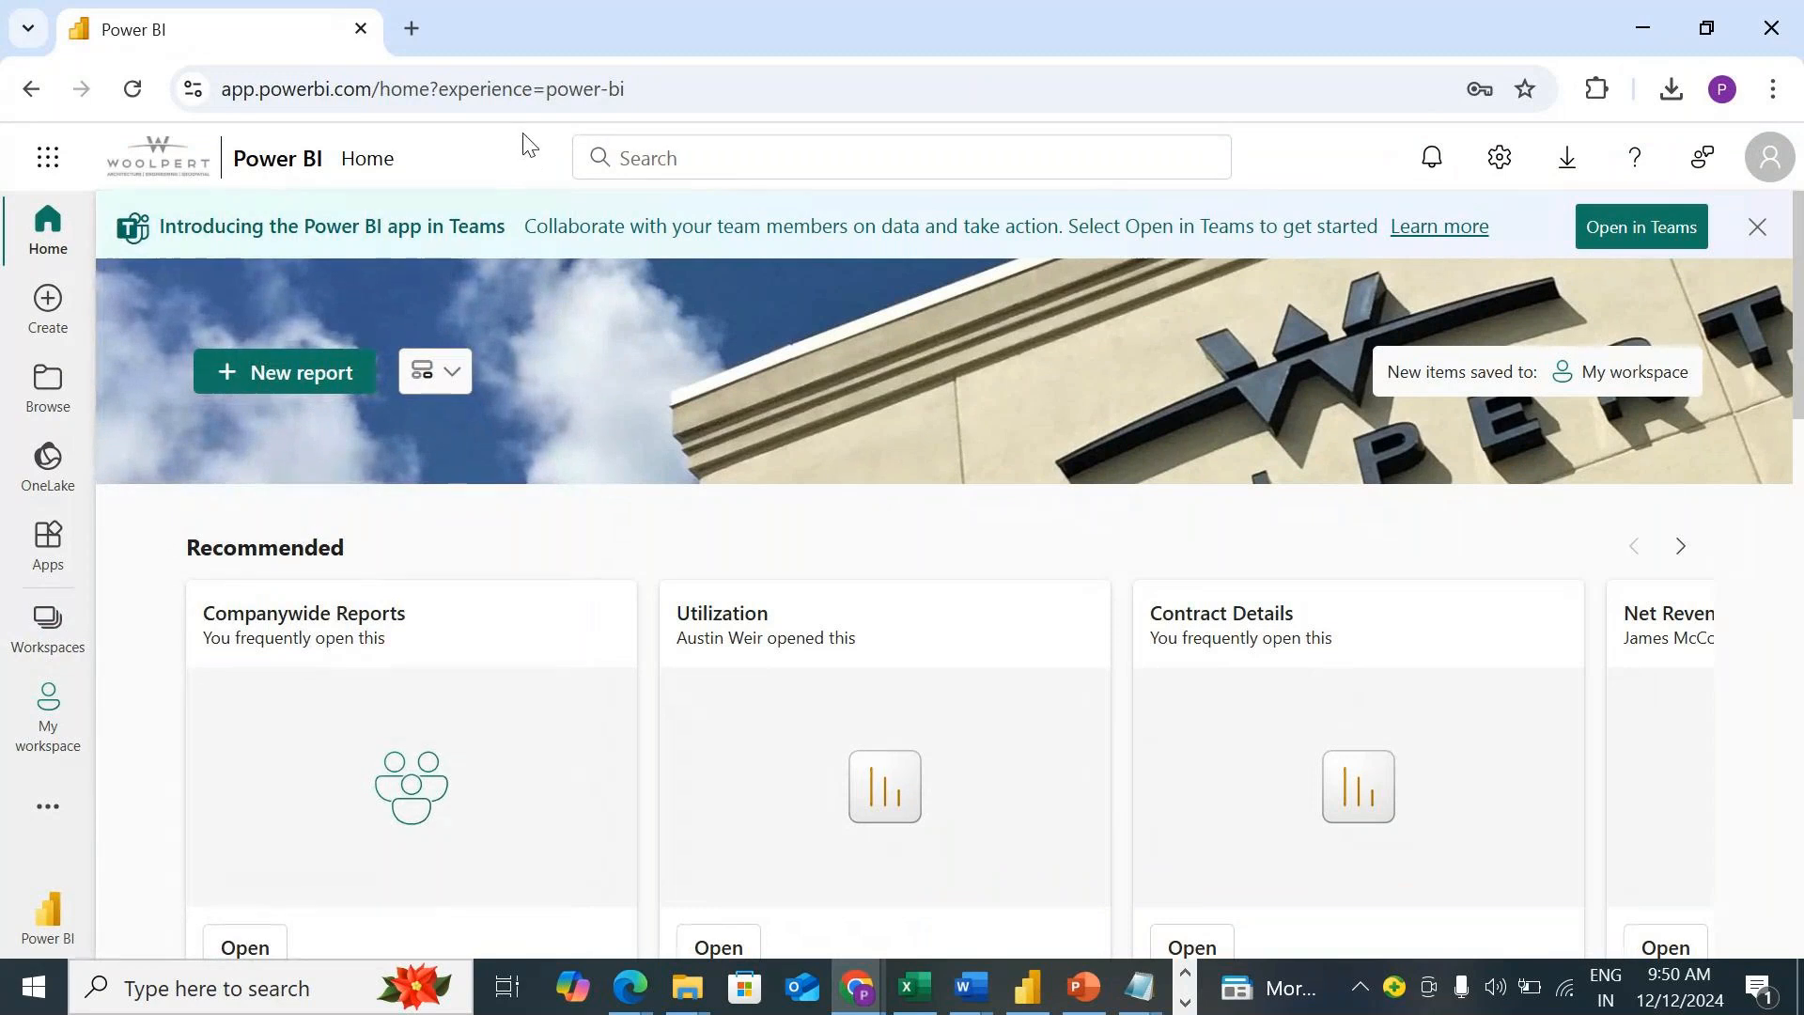
{"action": "mouse_move", "coordinate": [679, 17]}
{"action": "left_mouse_down"}
{"action": "mouse_move", "coordinate": [595, 201]}
{"action": "mouse_move", "coordinate": [605, 60]}
{"action": "left_mouse_up"}
{"action": "left_click", "coordinate": [1236, 53]}
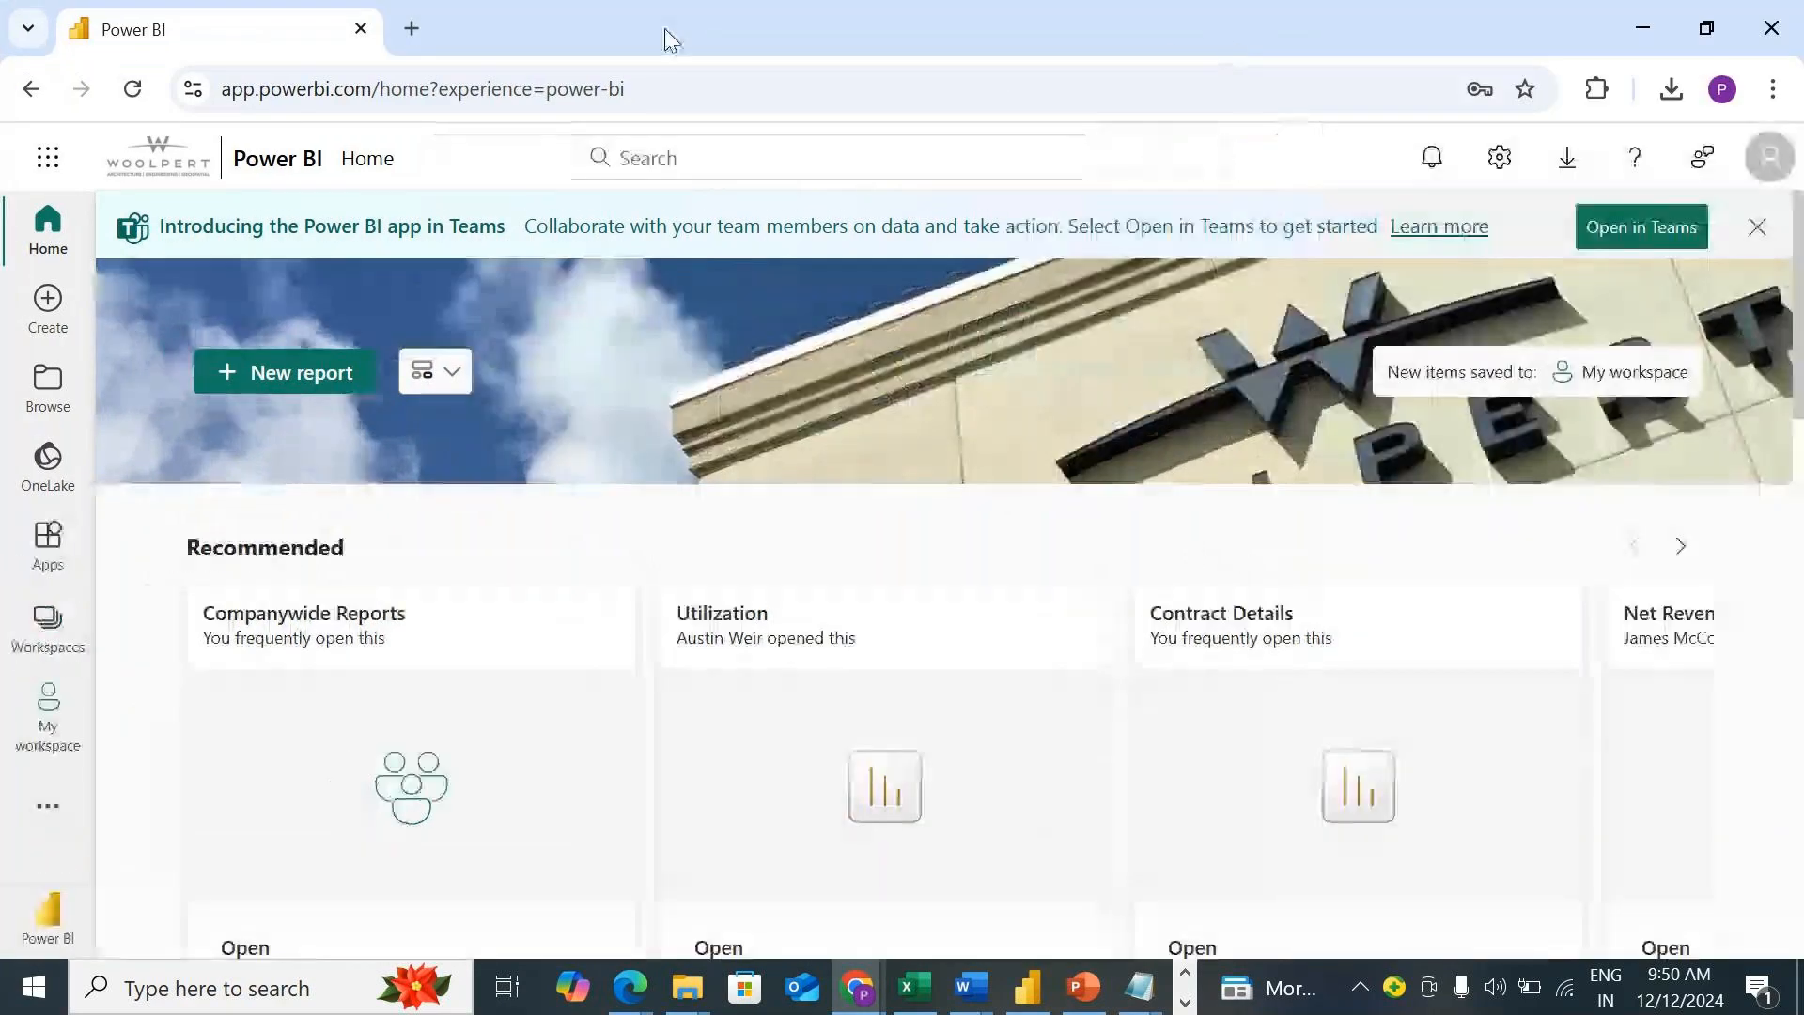
Load app.powerbi.com in a new browser tab and keep the window maximized.
{"action": "left_click", "coordinate": [409, 29]}
{"action": "type", "text": "App.powerbi.com"}
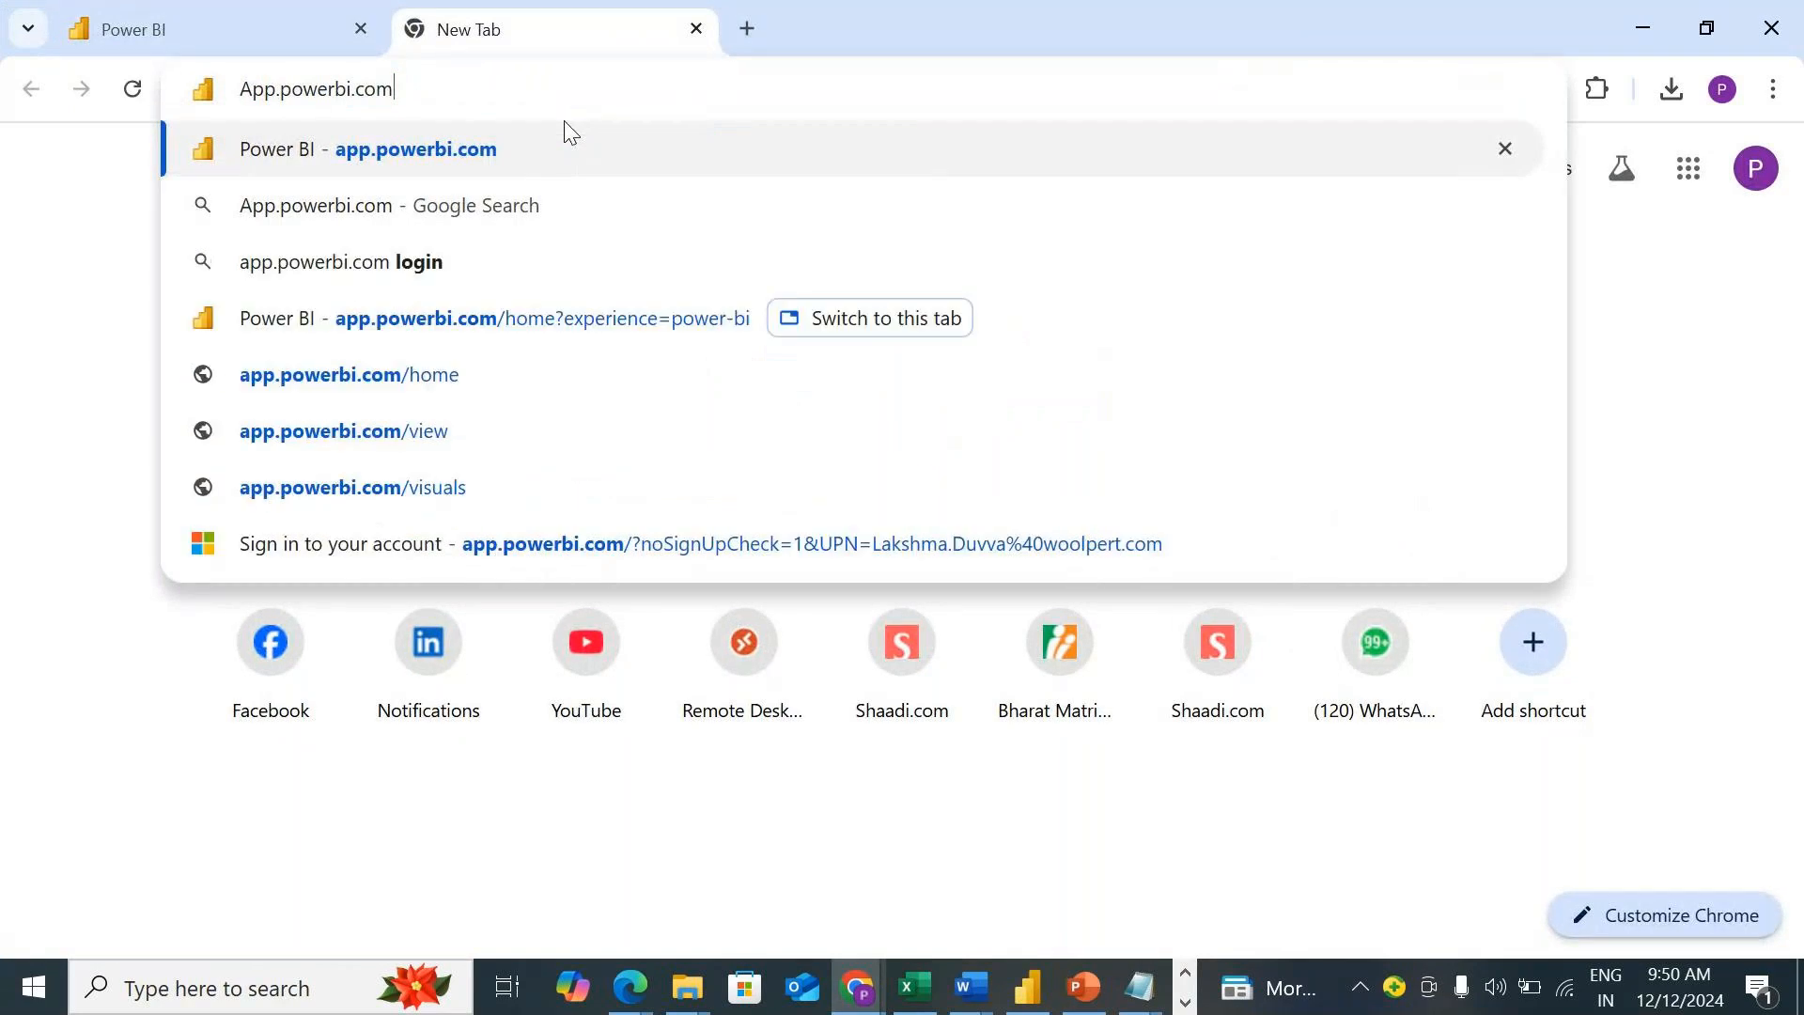
{"action": "key", "text": "Return"}
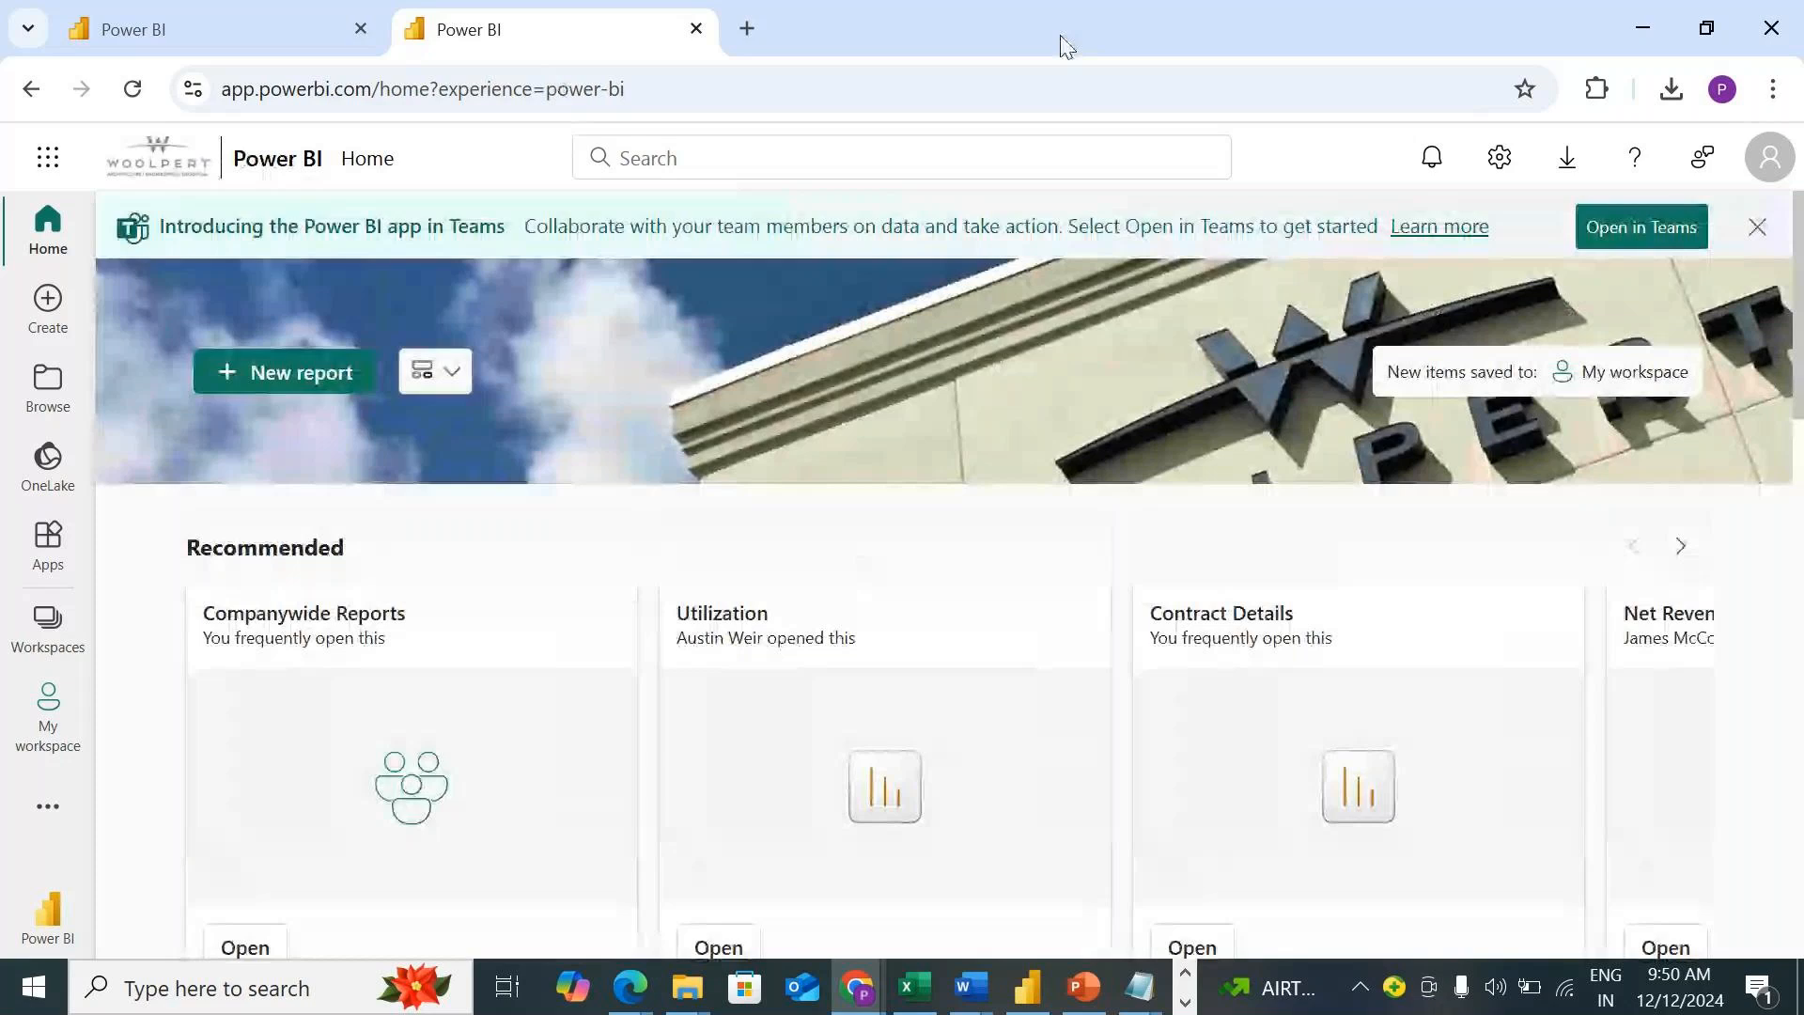
{"action": "mouse_move", "coordinate": [1001, 35]}
{"action": "left_mouse_down"}
{"action": "mouse_move", "coordinate": [1063, 28]}
{"action": "mouse_move", "coordinate": [890, 65]}
{"action": "mouse_move", "coordinate": [1080, 69]}
{"action": "mouse_move", "coordinate": [1015, 55]}
{"action": "left_mouse_up"}
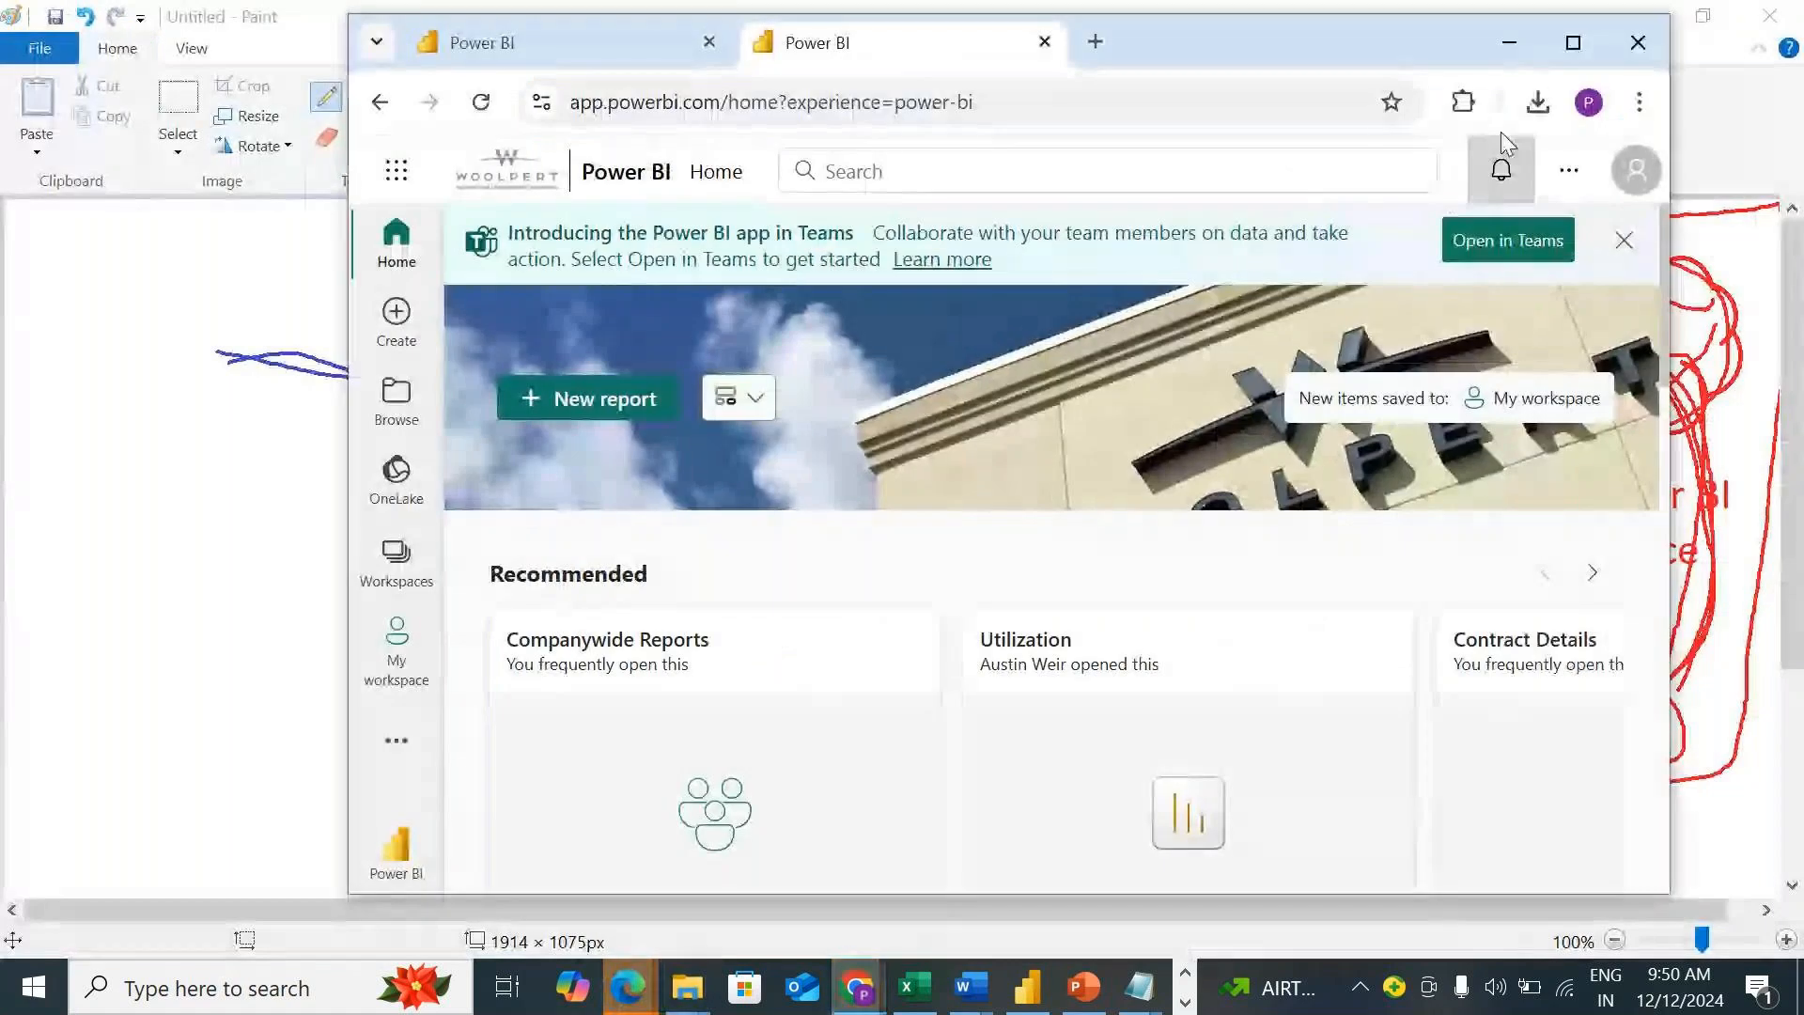
{"action": "left_click", "coordinate": [1575, 51]}
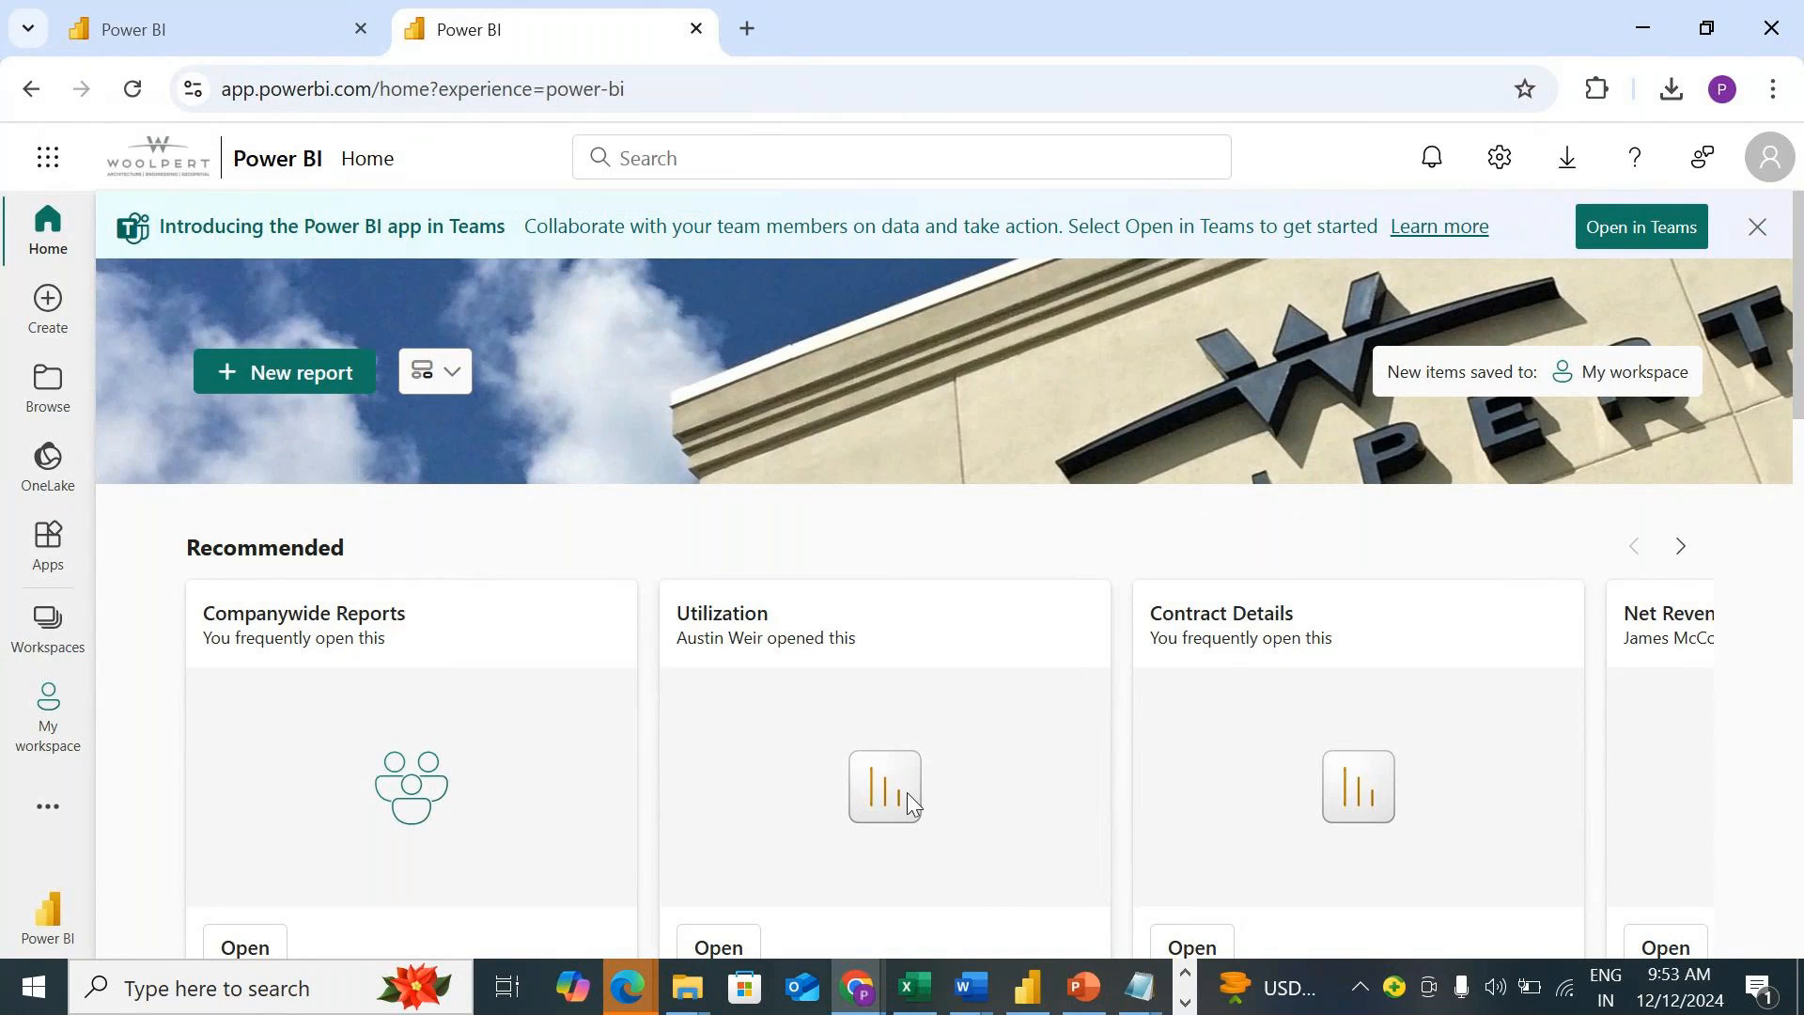
Switch to Paint and draw a blue box with a small arrow around the cloud in the Power BI Service sketch.
{"action": "left_click", "coordinate": [1186, 1002]}
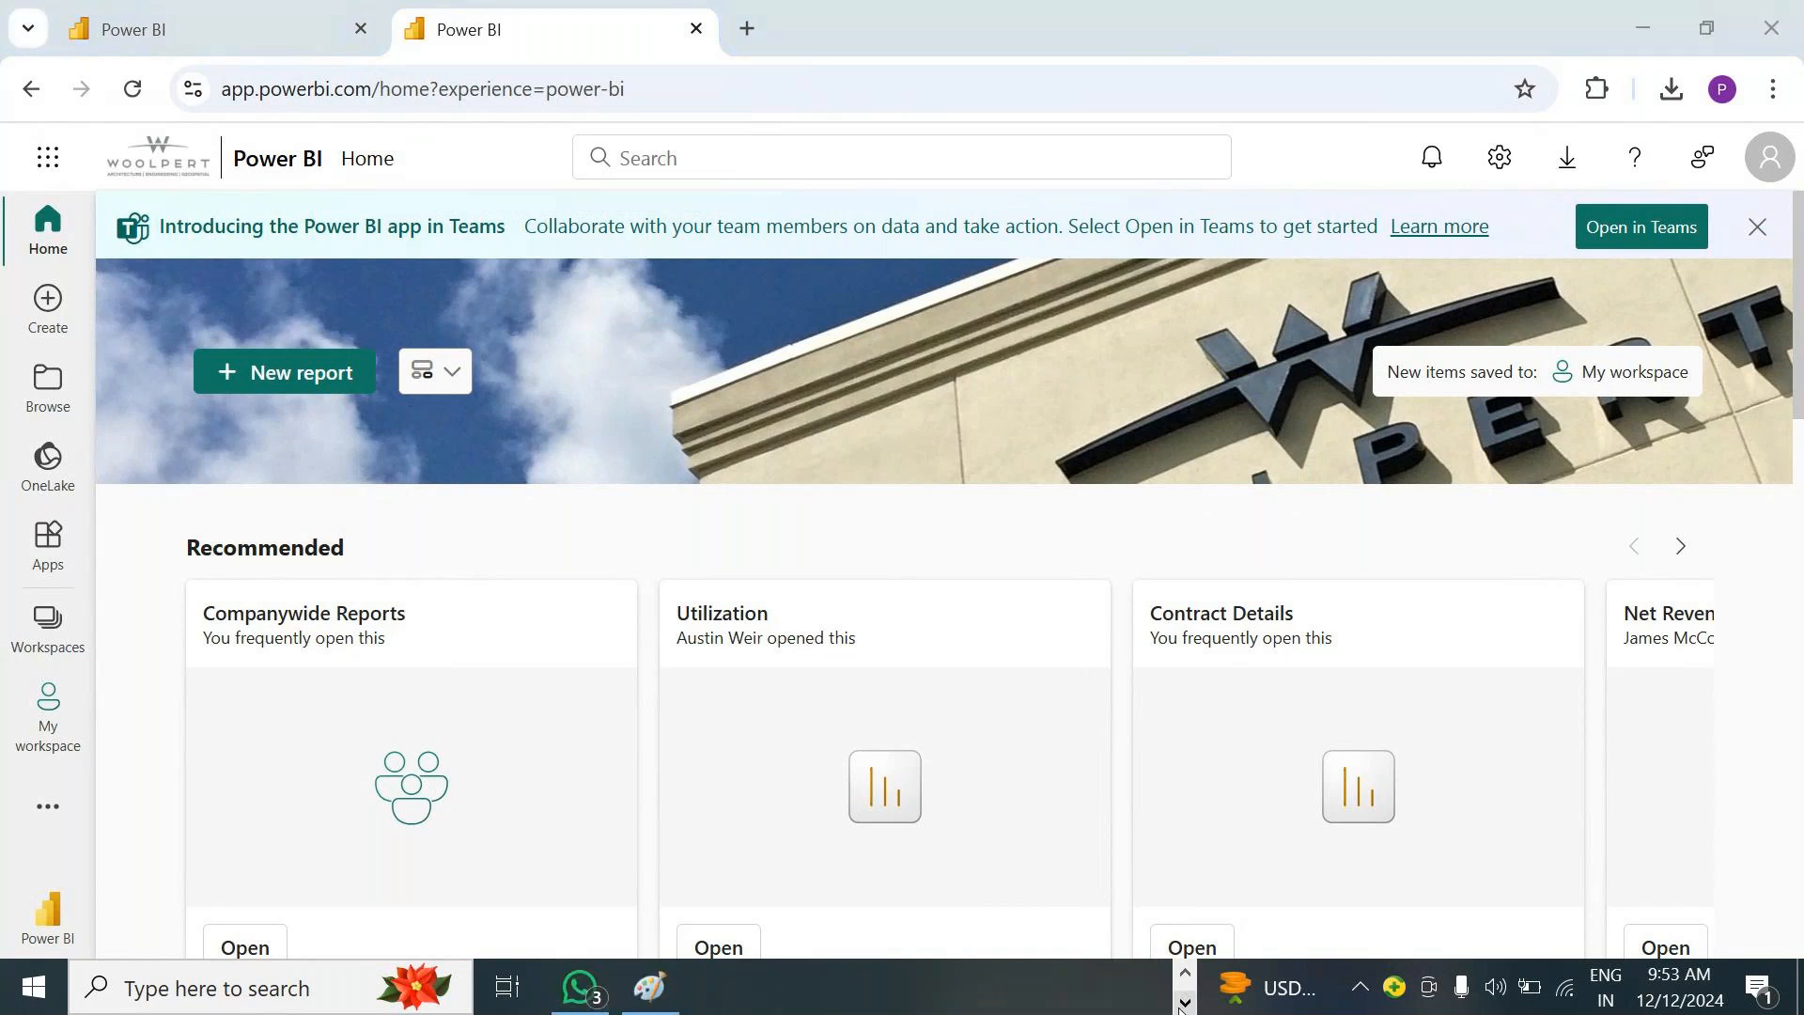
{"action": "left_click", "coordinate": [646, 994]}
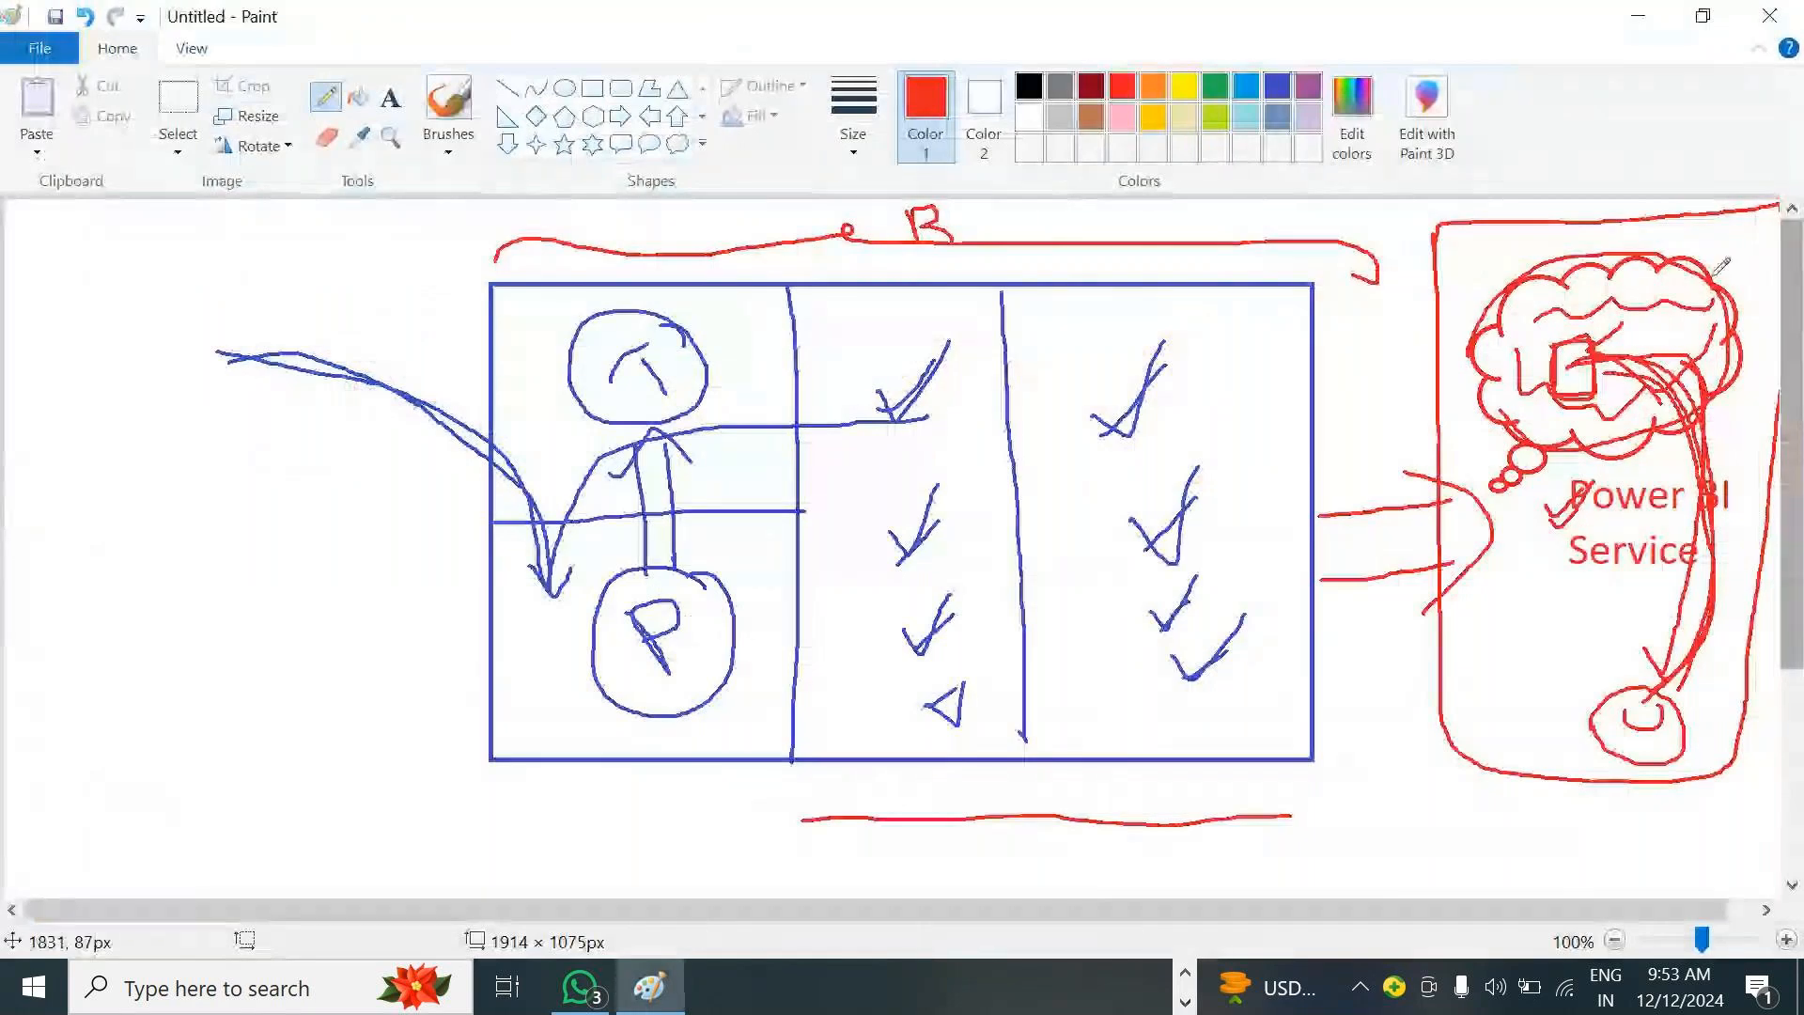
{"action": "left_click", "coordinate": [1276, 86]}
{"action": "mouse_move", "coordinate": [1460, 249]}
{"action": "left_mouse_down"}
{"action": "mouse_move", "coordinate": [1458, 489]}
{"action": "mouse_move", "coordinate": [1697, 465]}
{"action": "mouse_move", "coordinate": [1746, 353]}
{"action": "mouse_move", "coordinate": [1463, 247]}
{"action": "mouse_move", "coordinate": [1483, 237]}
{"action": "left_mouse_up"}
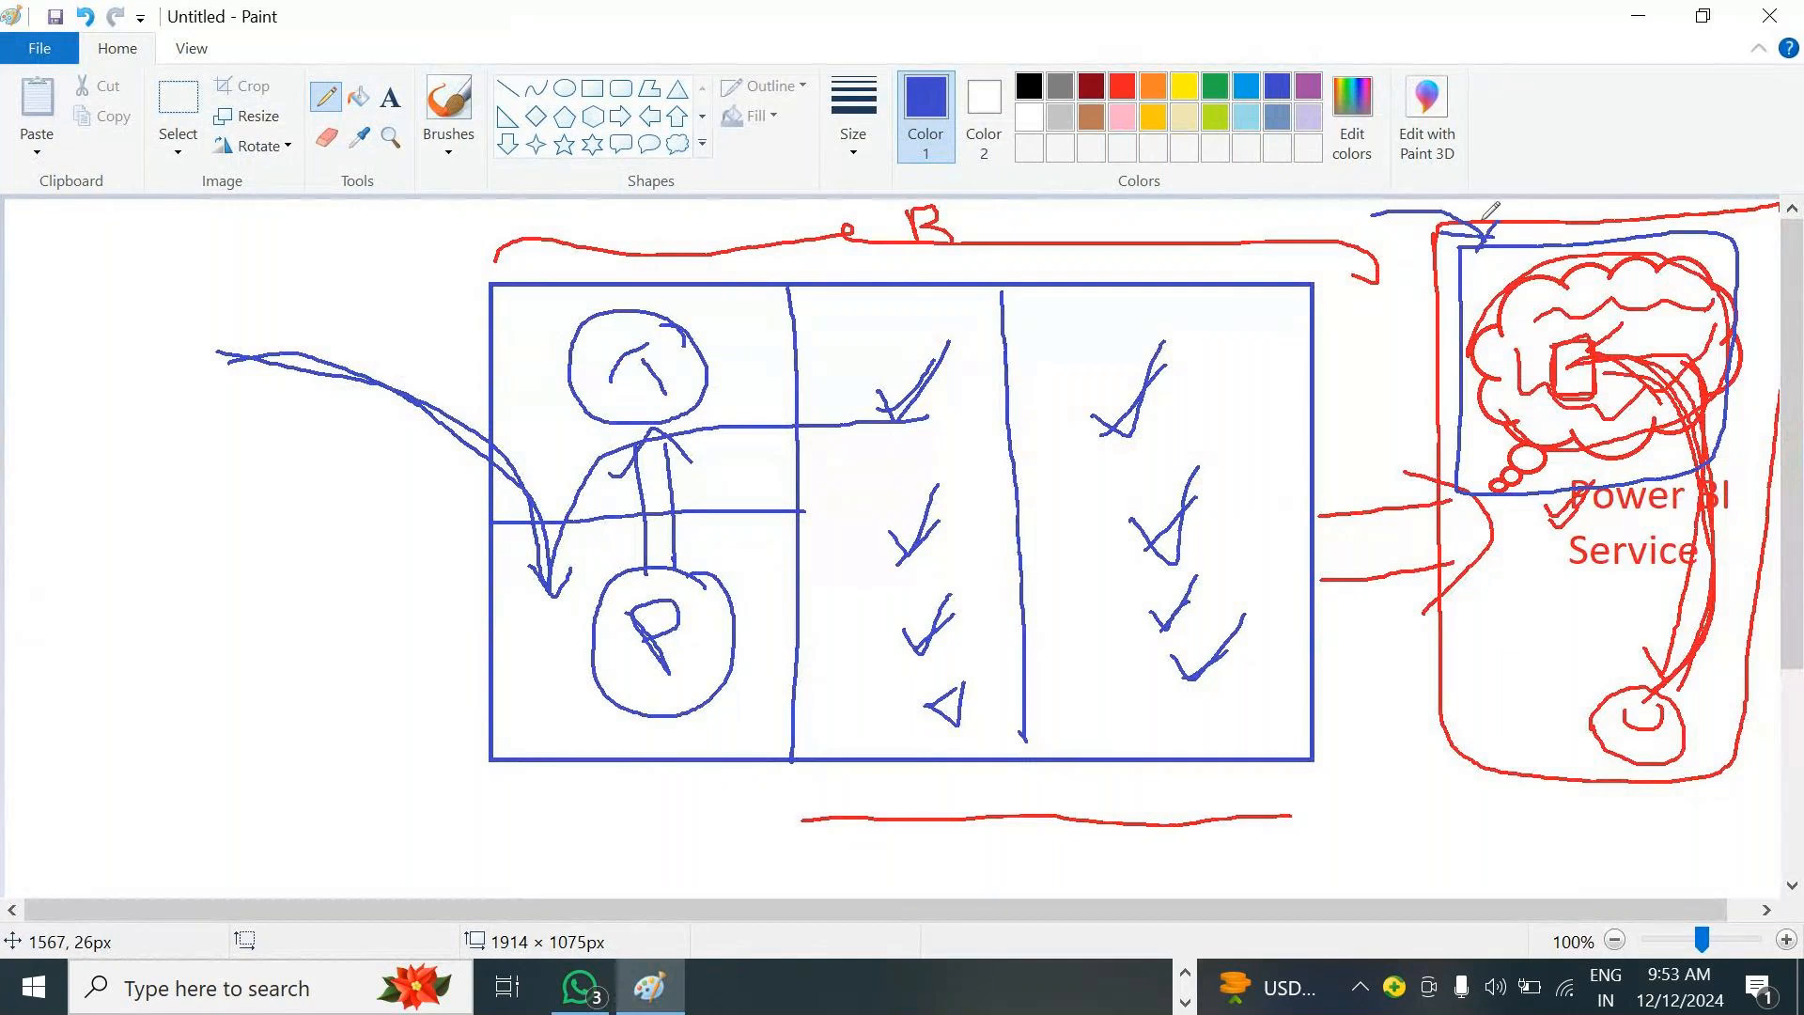
{"action": "left_click", "coordinate": [1638, 16]}
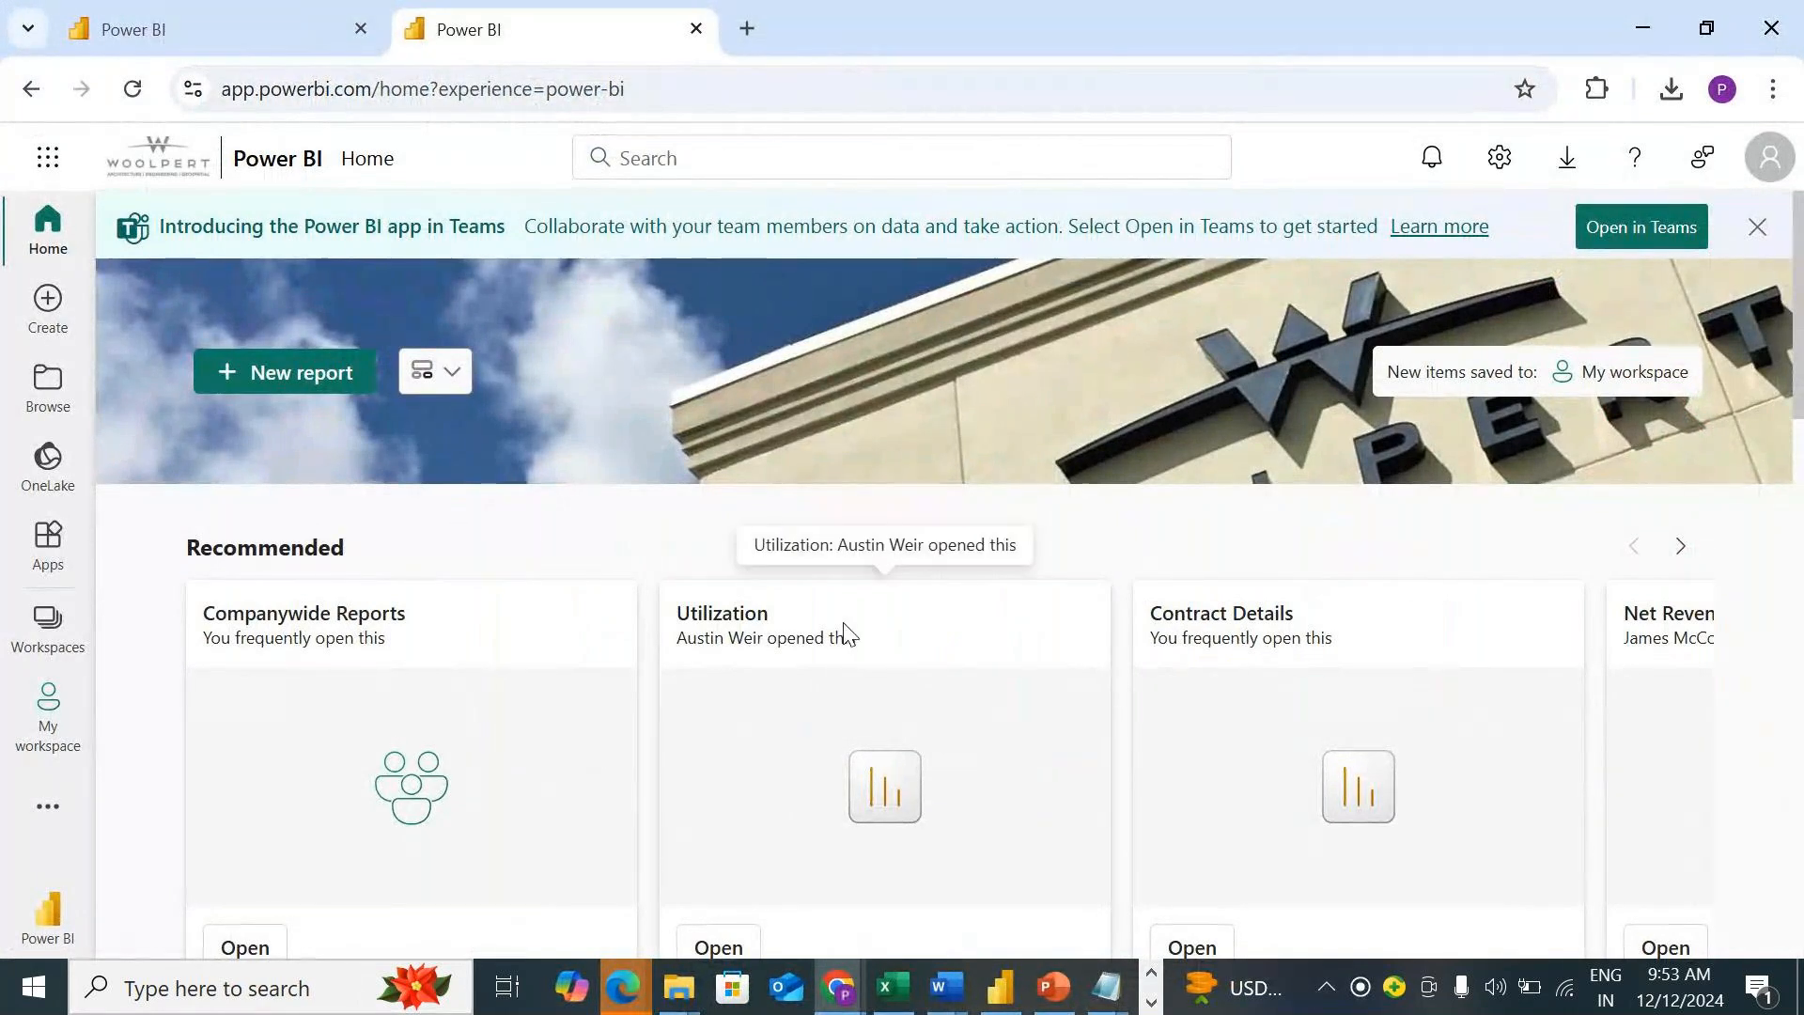
Load app.powerbi.com in another new tab and open the Workspaces list.
{"action": "left_click", "coordinate": [749, 27]}
{"action": "type", "text": "app.powerbi.com"}
{"action": "key", "text": "Return"}
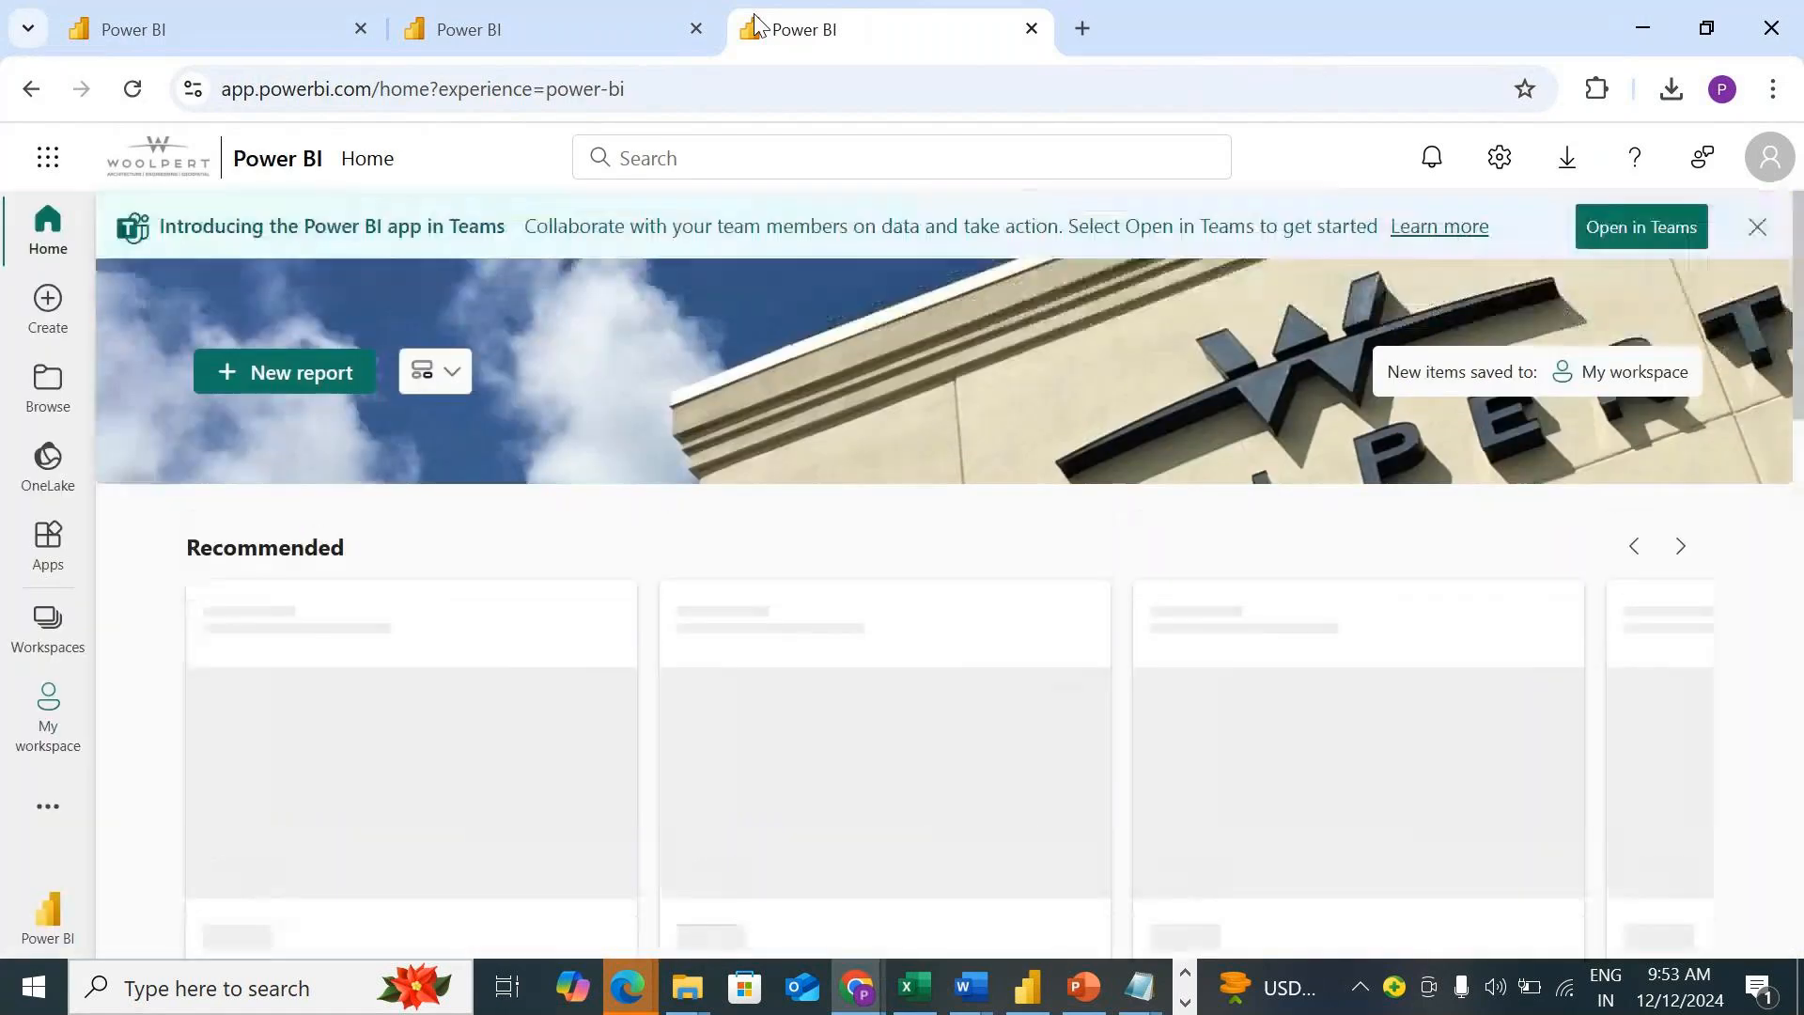
{"action": "left_click", "coordinate": [39, 639]}
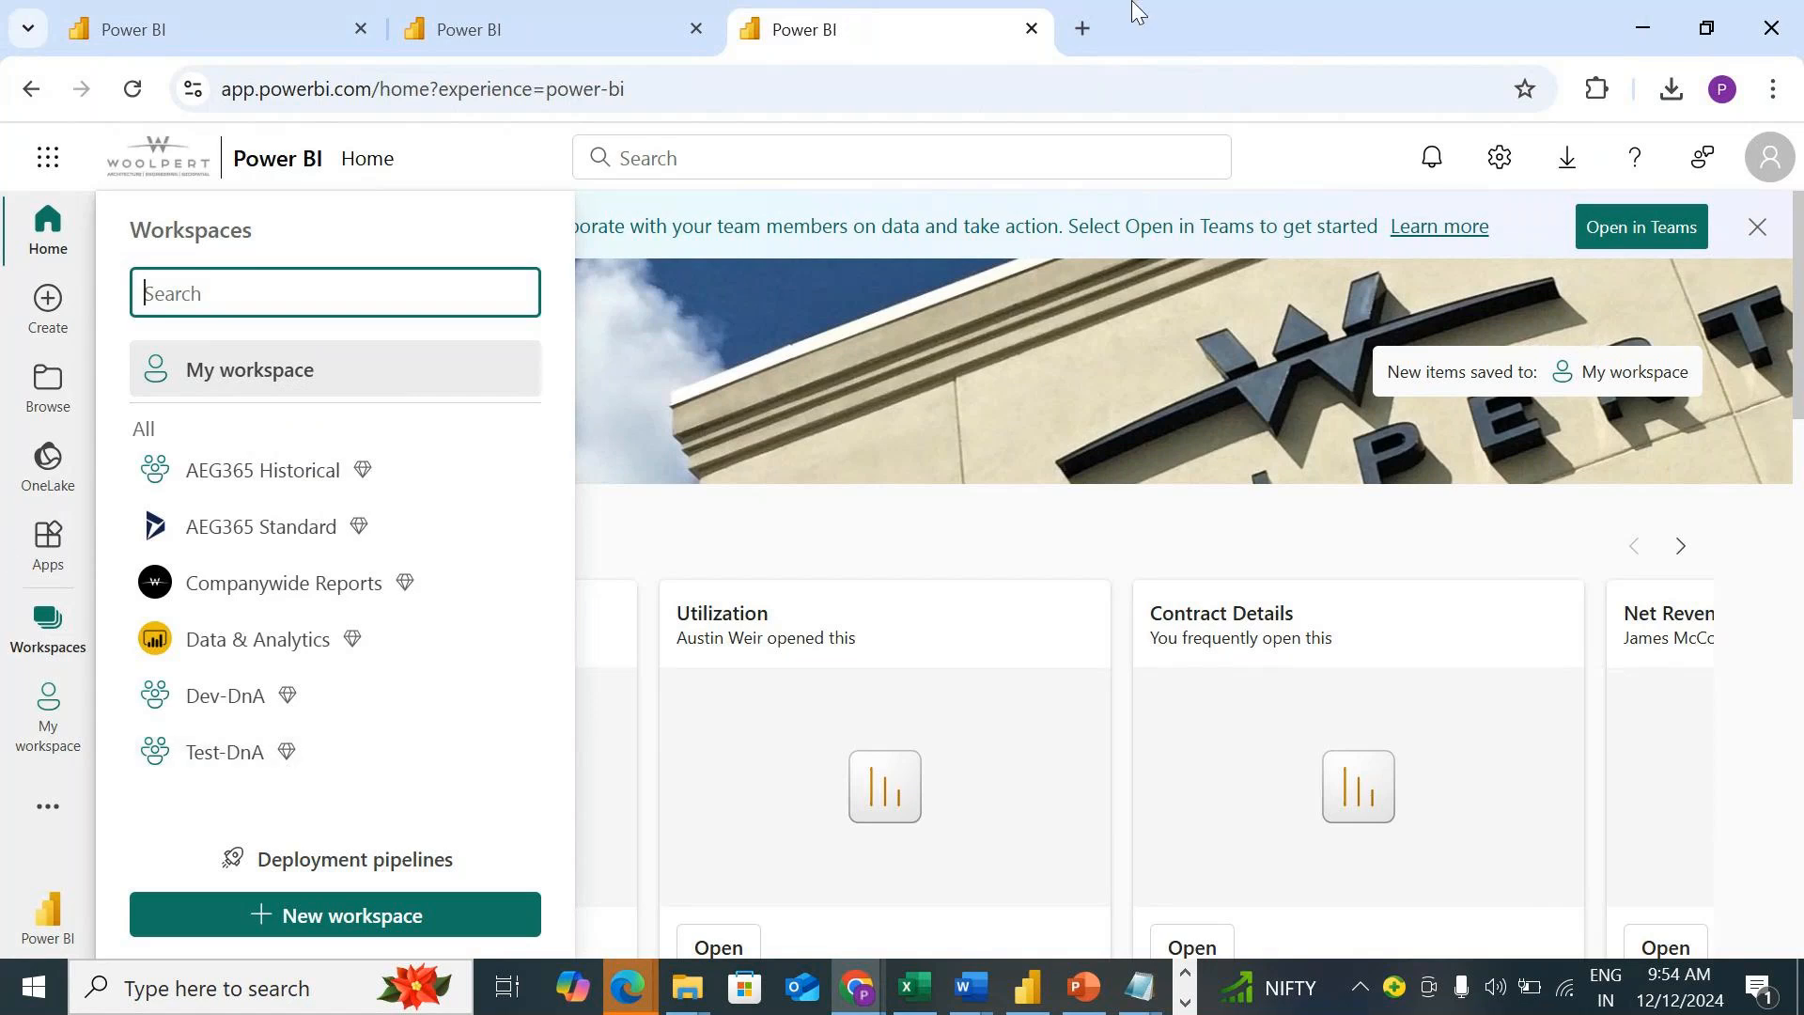
{"action": "double_click", "coordinate": [1197, 9]}
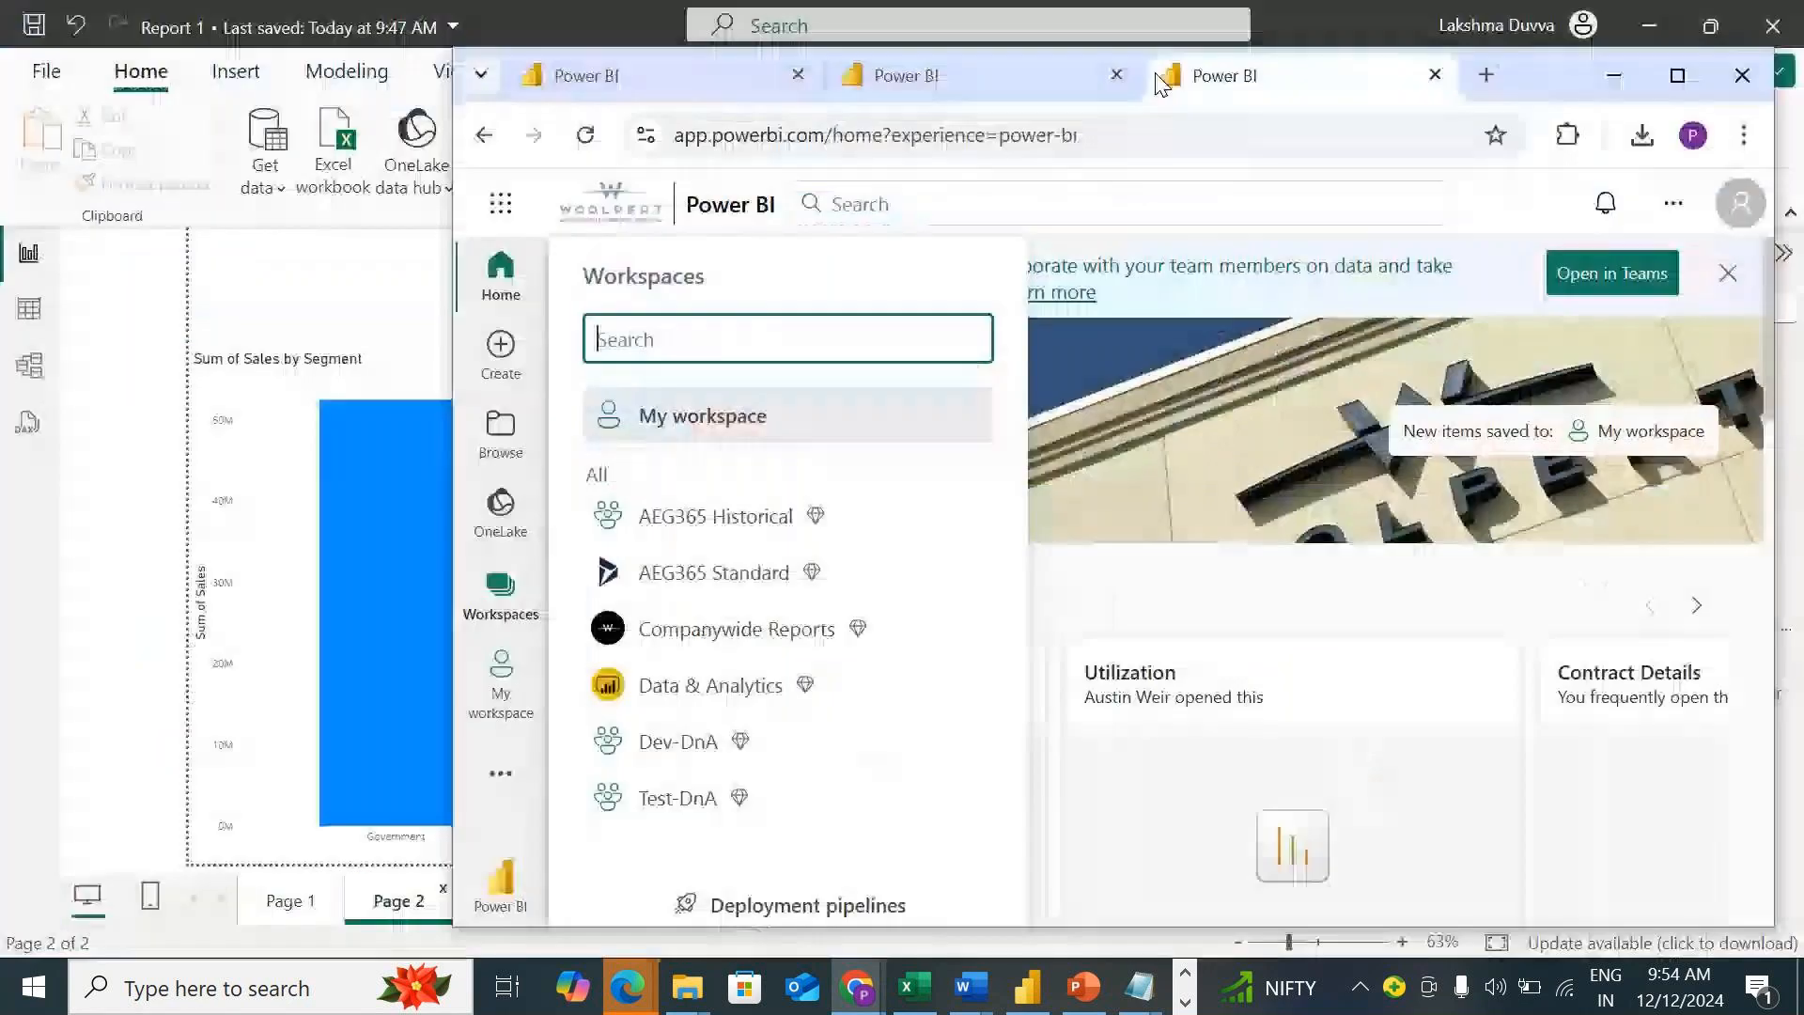
{"action": "left_click_drag", "start_coordinate": [1093, 83], "coordinate": [1089, 90]}
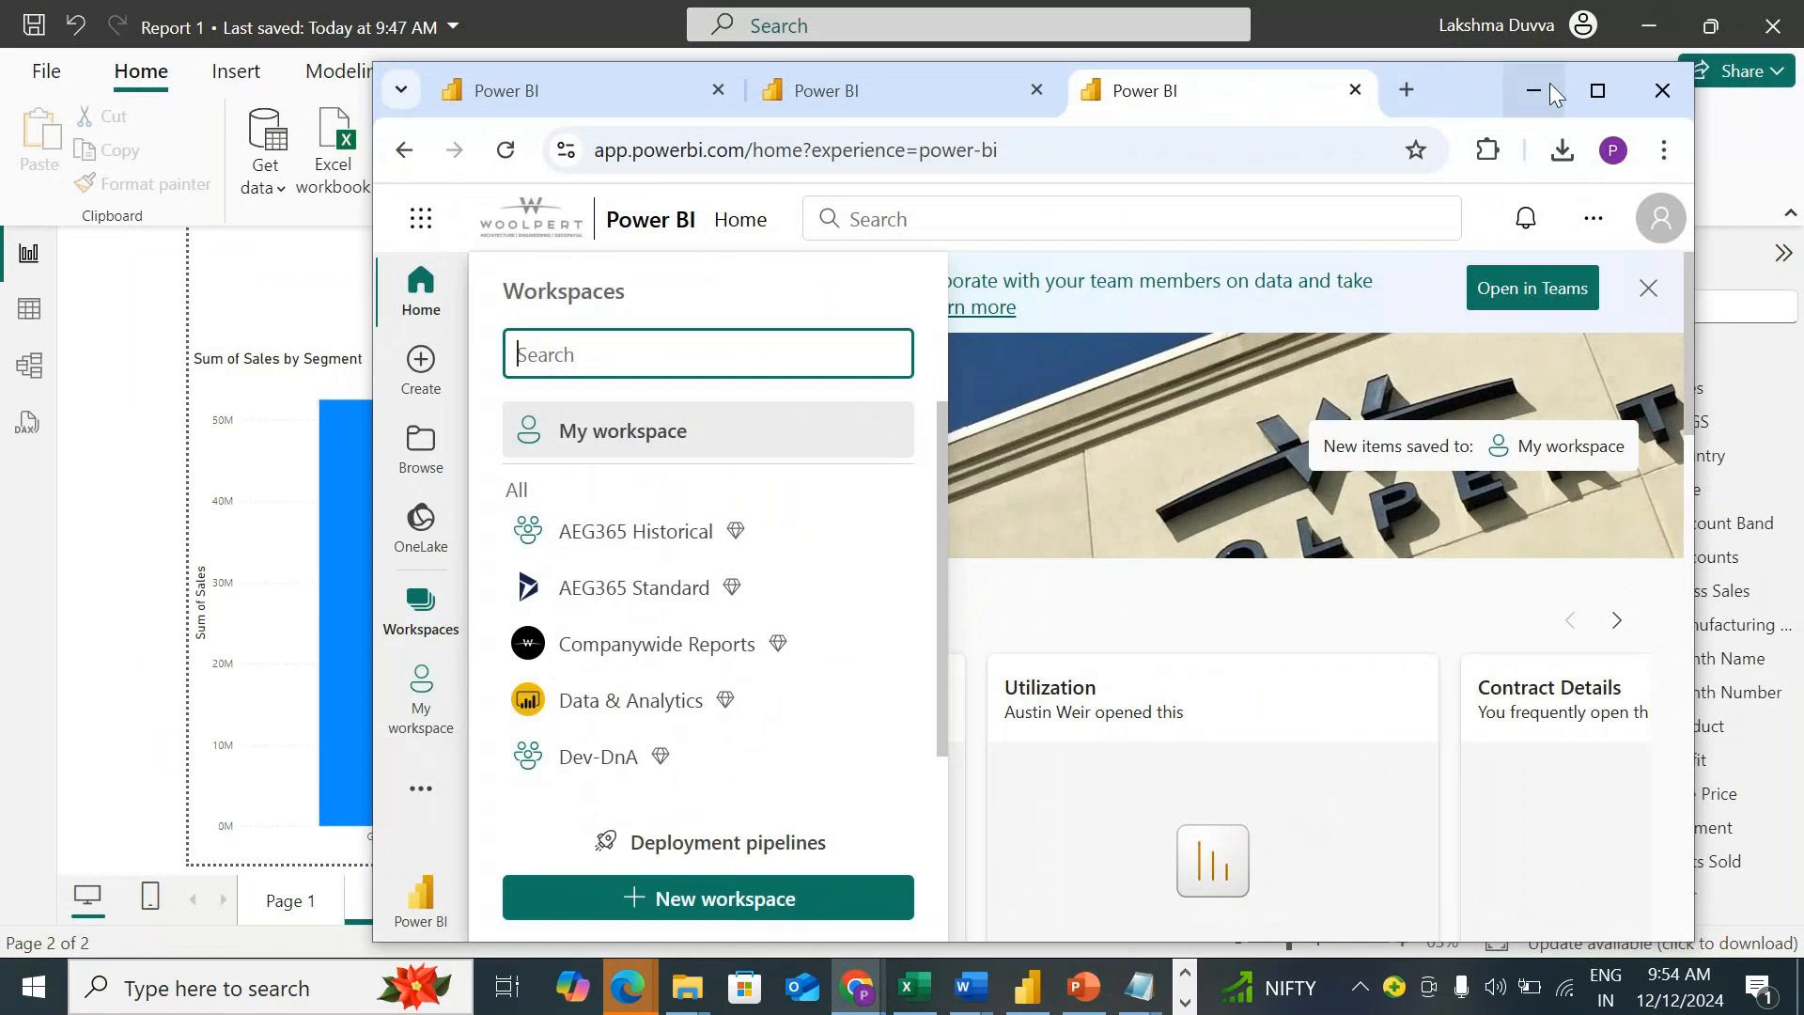
{"action": "left_click", "coordinate": [1595, 89]}
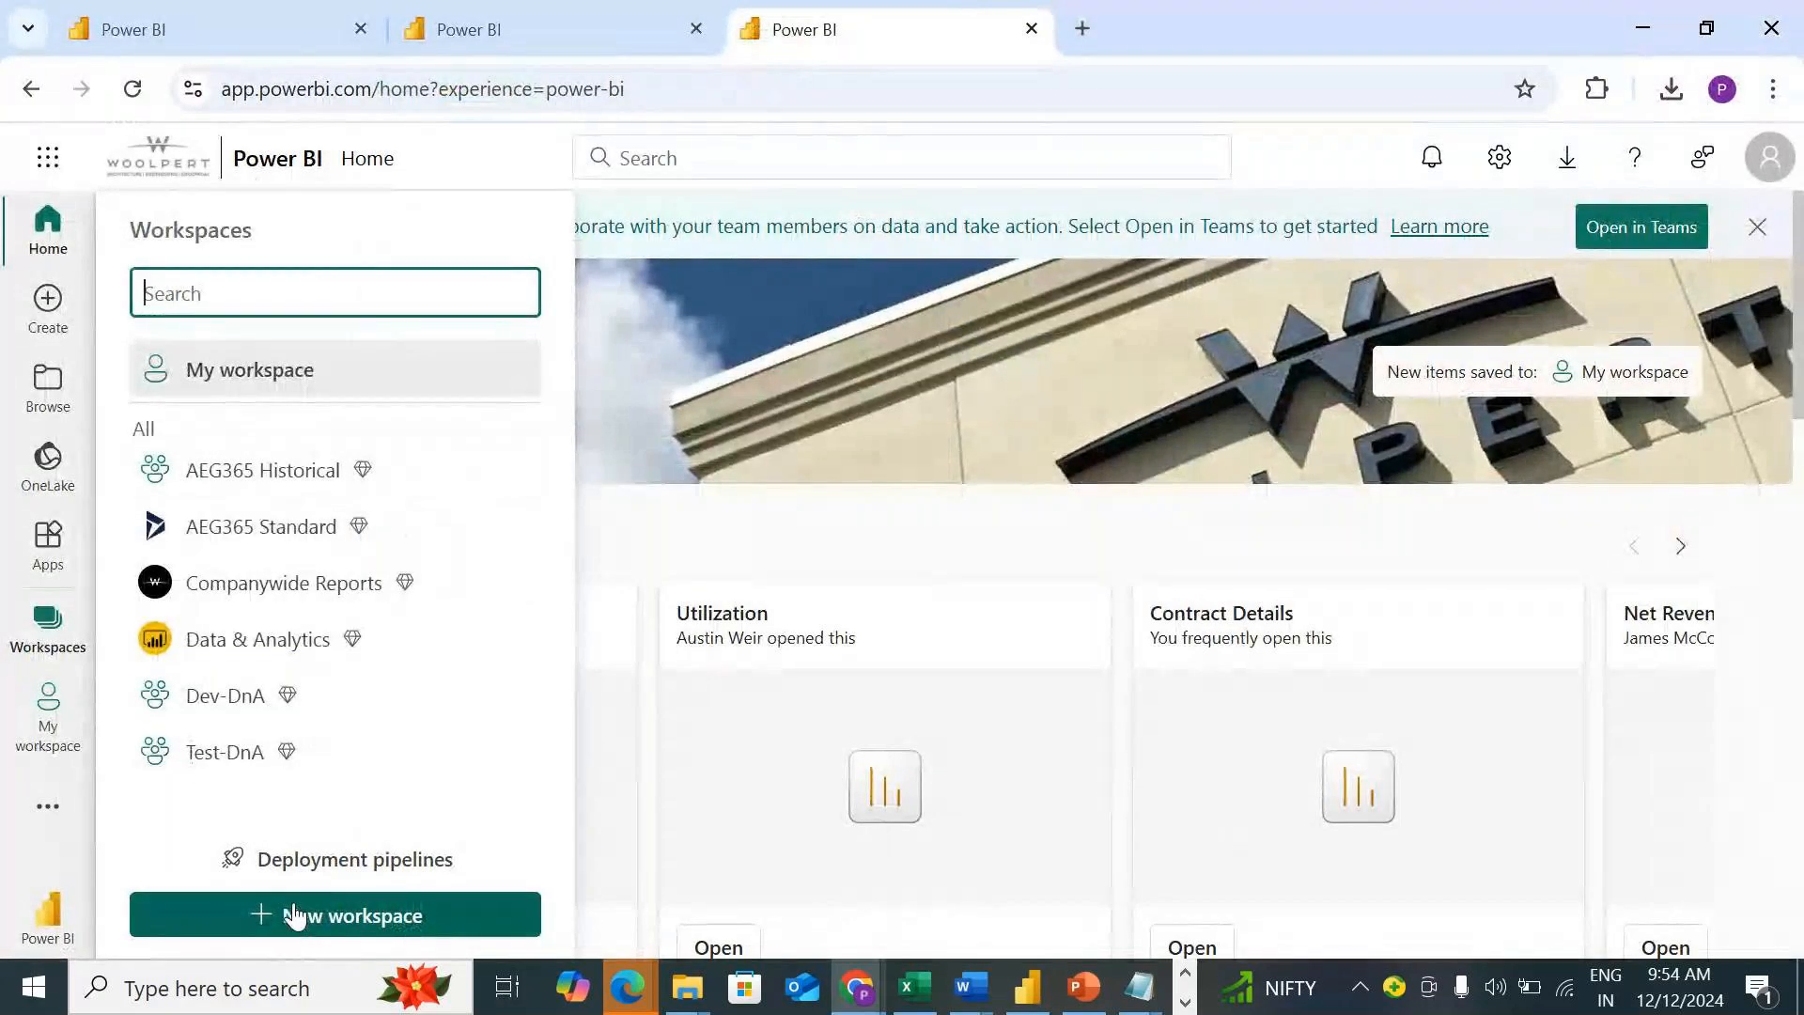
Try to create a new workspace named Demo and close the resulting notice.
{"action": "left_click", "coordinate": [365, 930]}
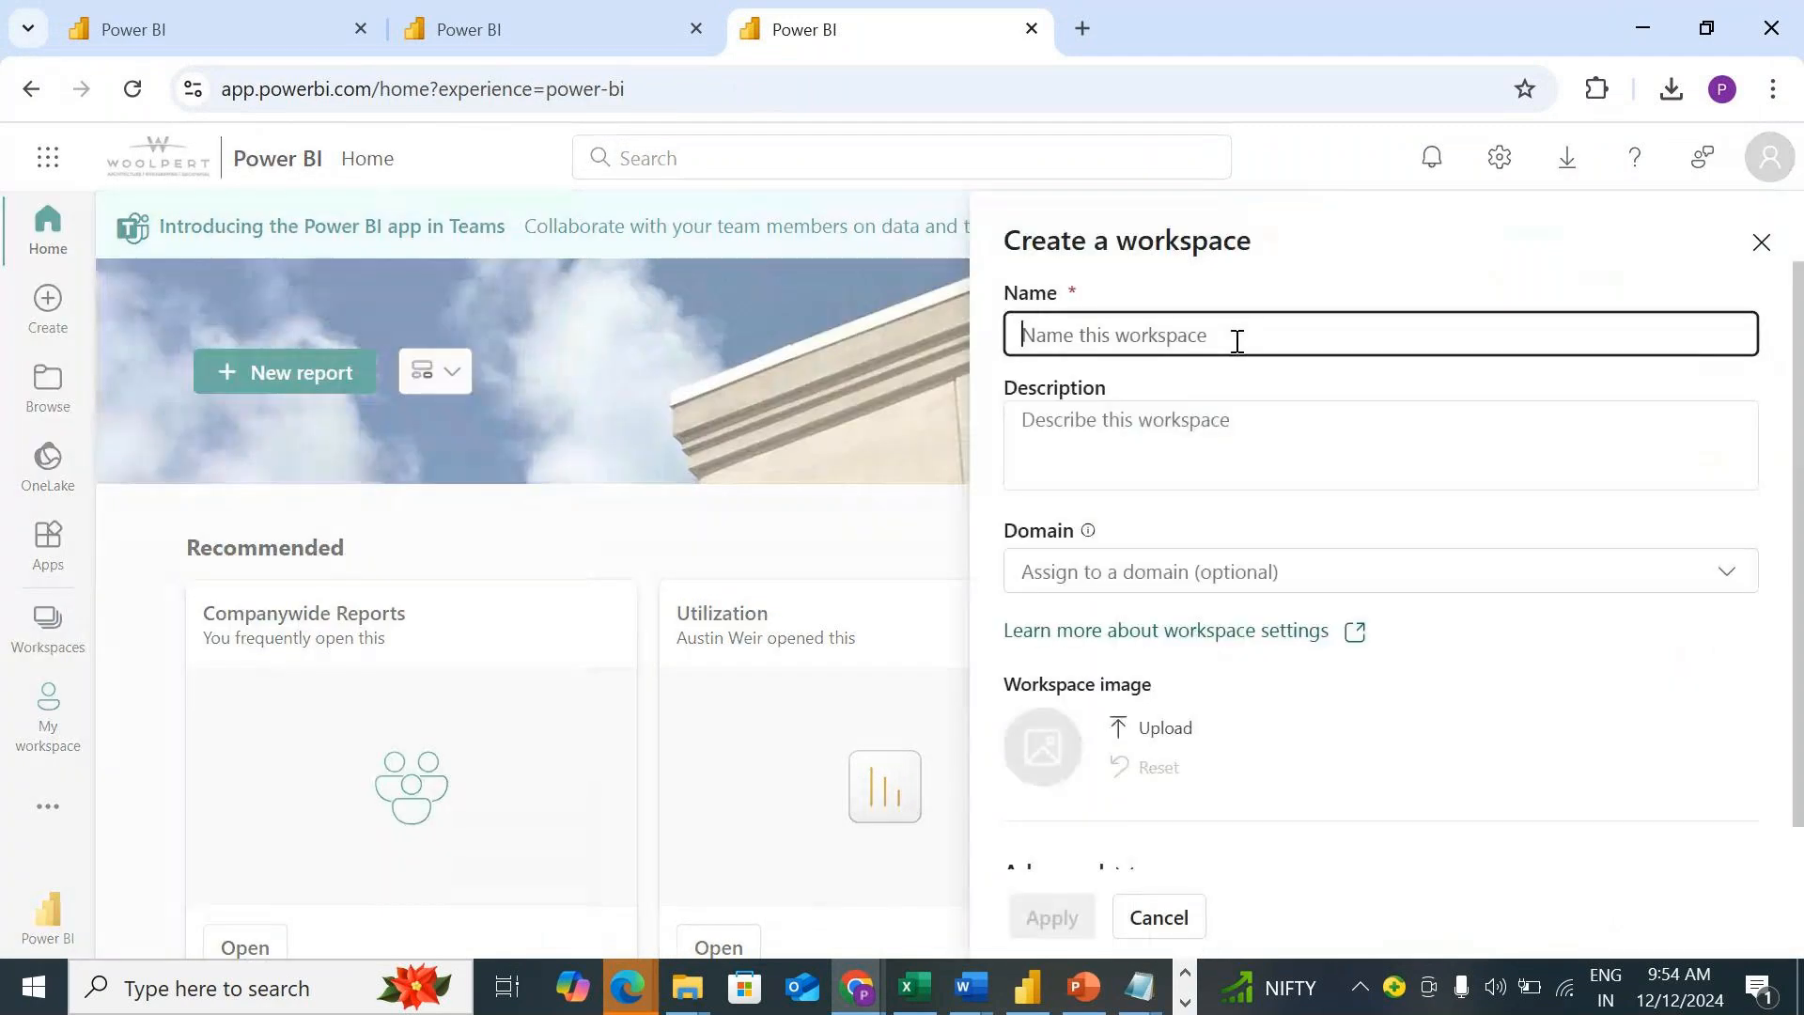
{"action": "type", "text": "Demo"}
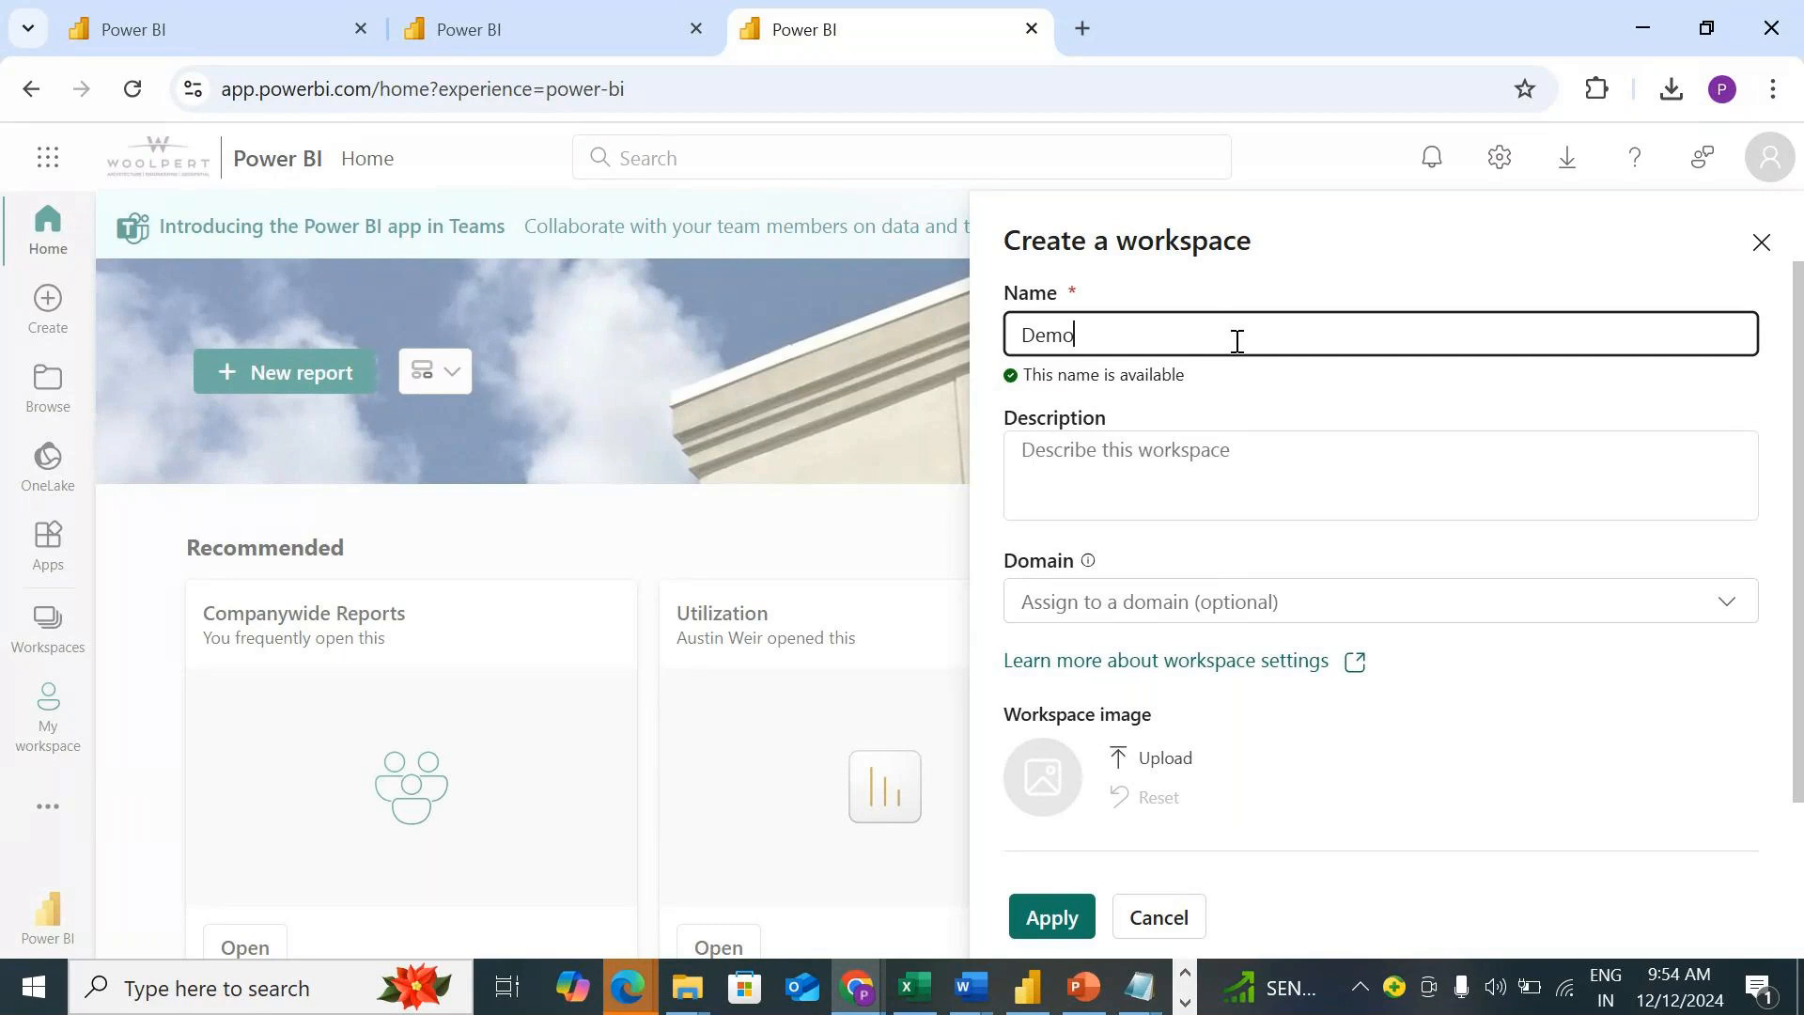
{"action": "scroll", "coordinate": [1348, 502], "scroll_direction": "down", "scroll_amount": 1}
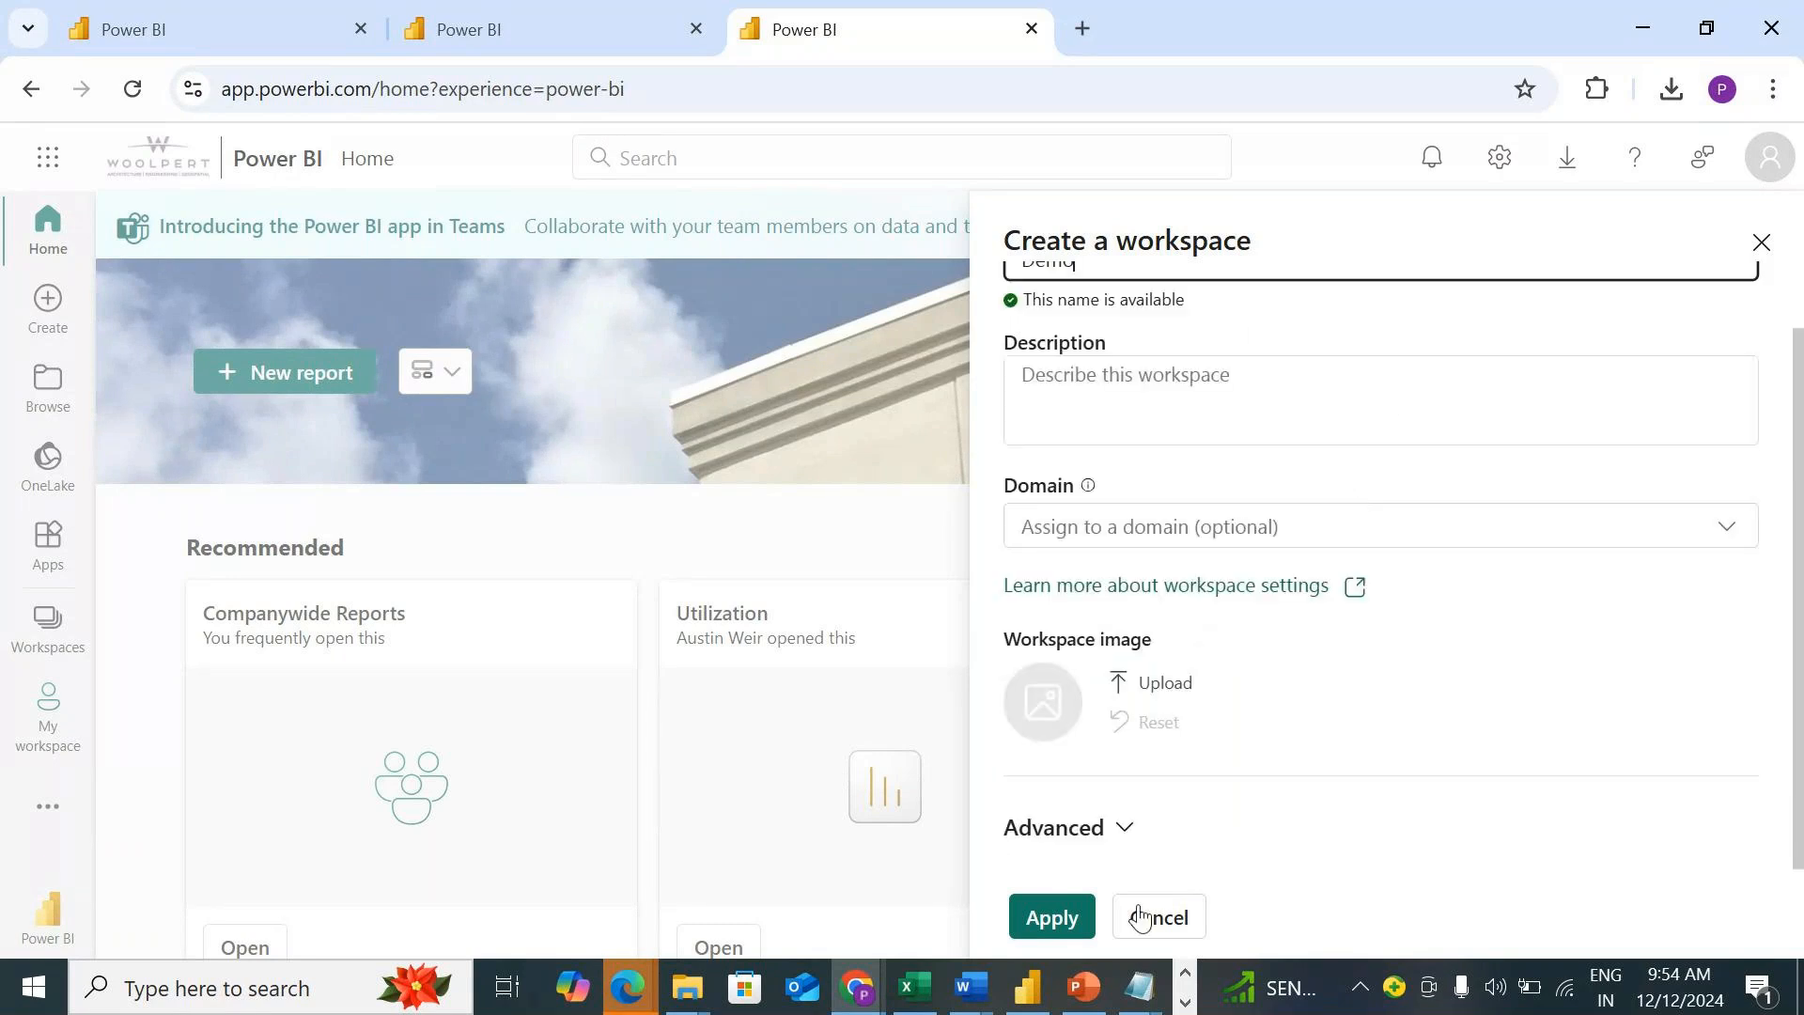
{"action": "left_click", "coordinate": [1047, 918]}
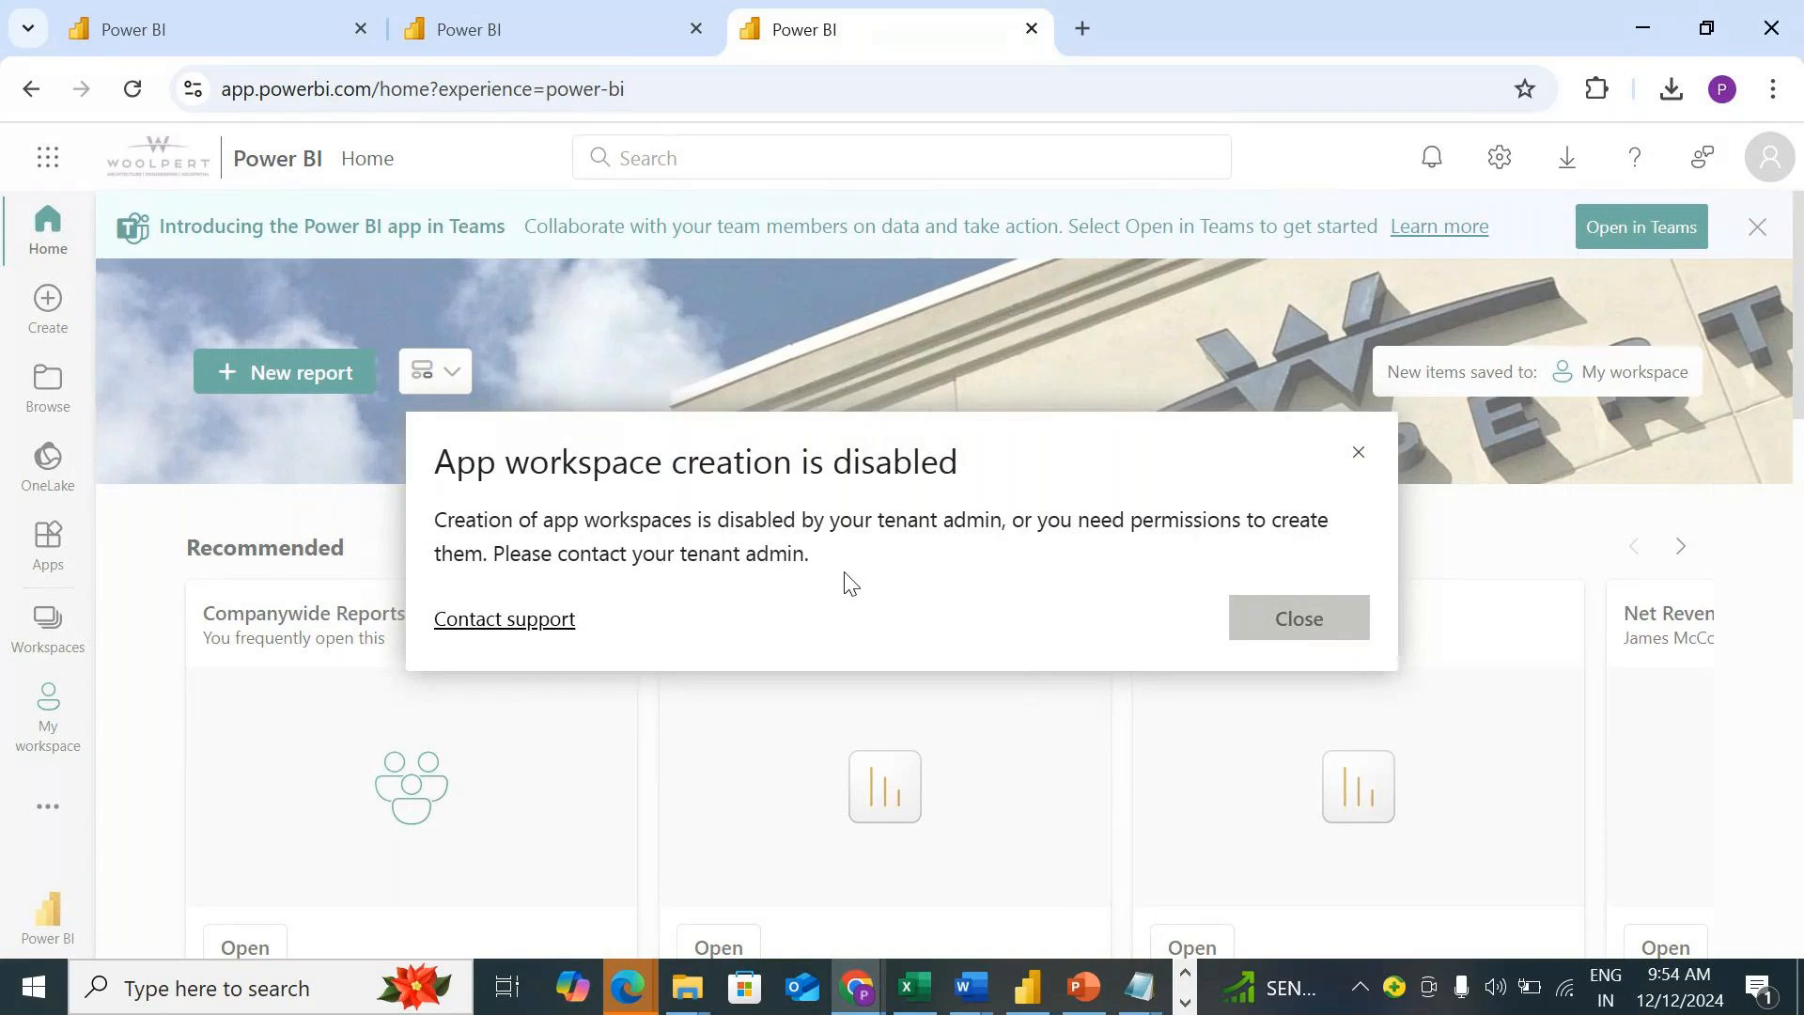
{"action": "left_click", "coordinate": [1295, 620]}
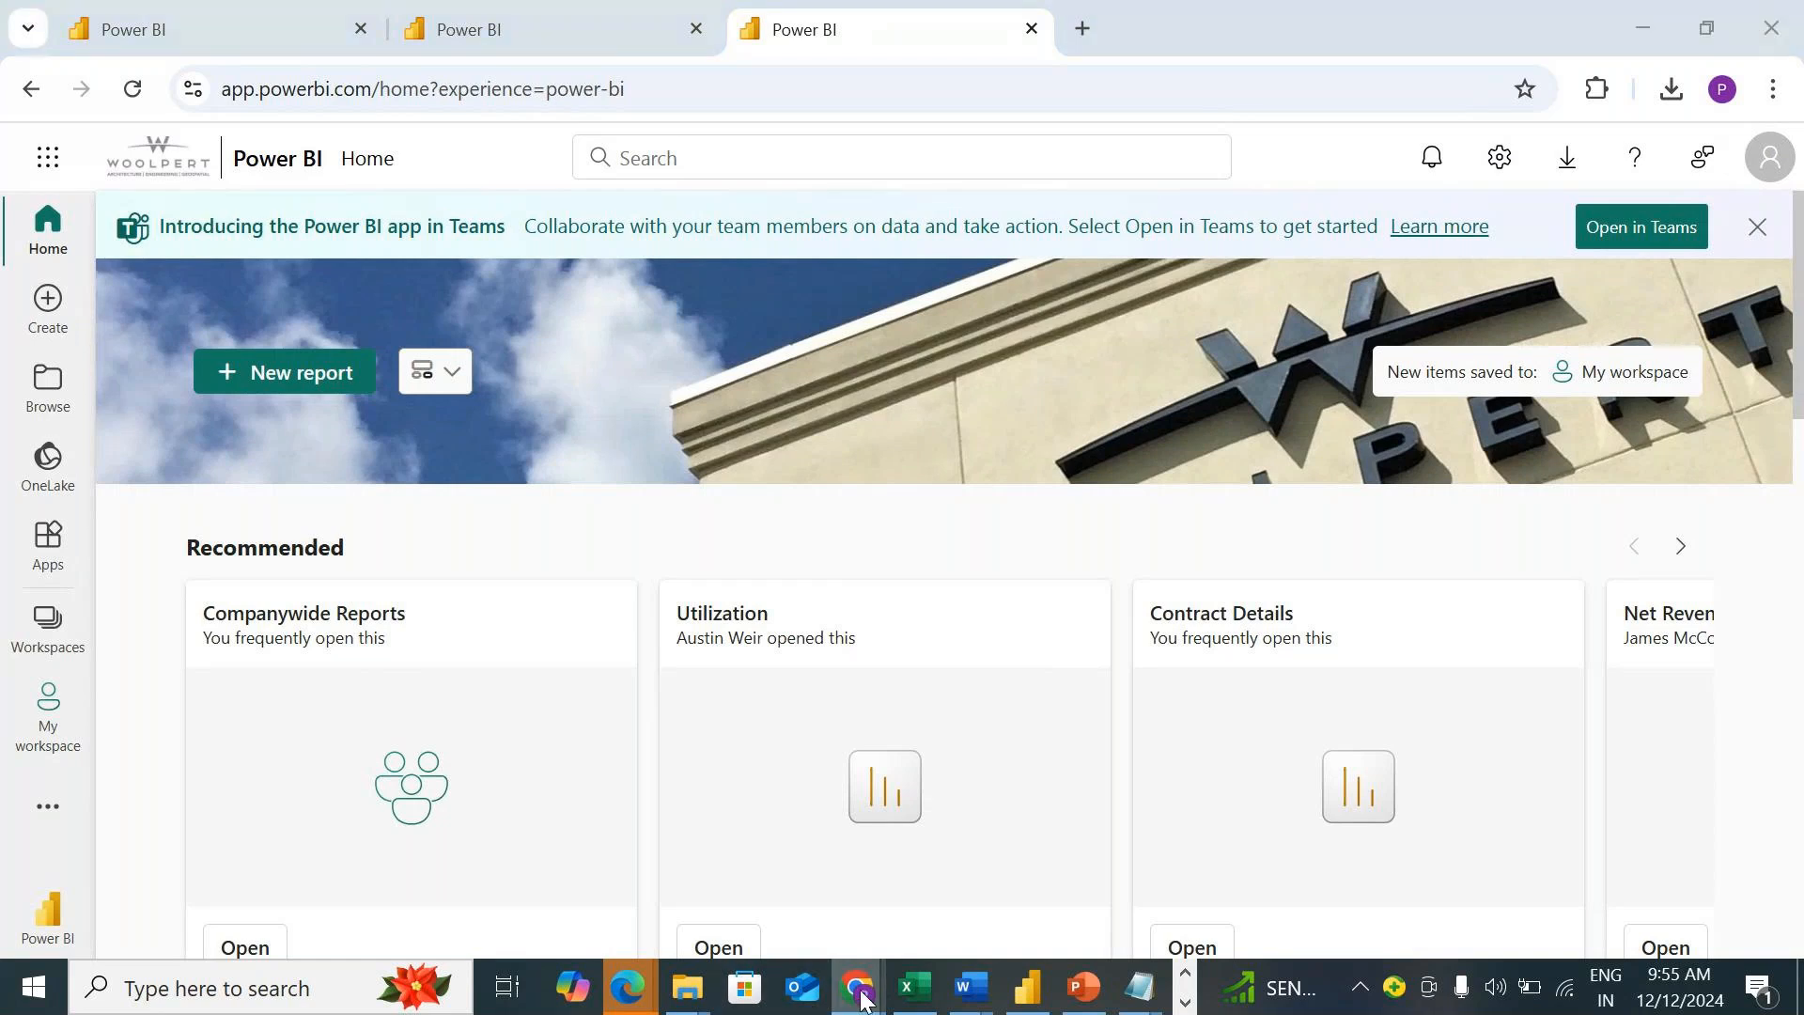
Minimize the GoTo Meeting window and the REport 1 window in the Cloud PC remote desktop session.
{"action": "left_click", "coordinate": [698, 883]}
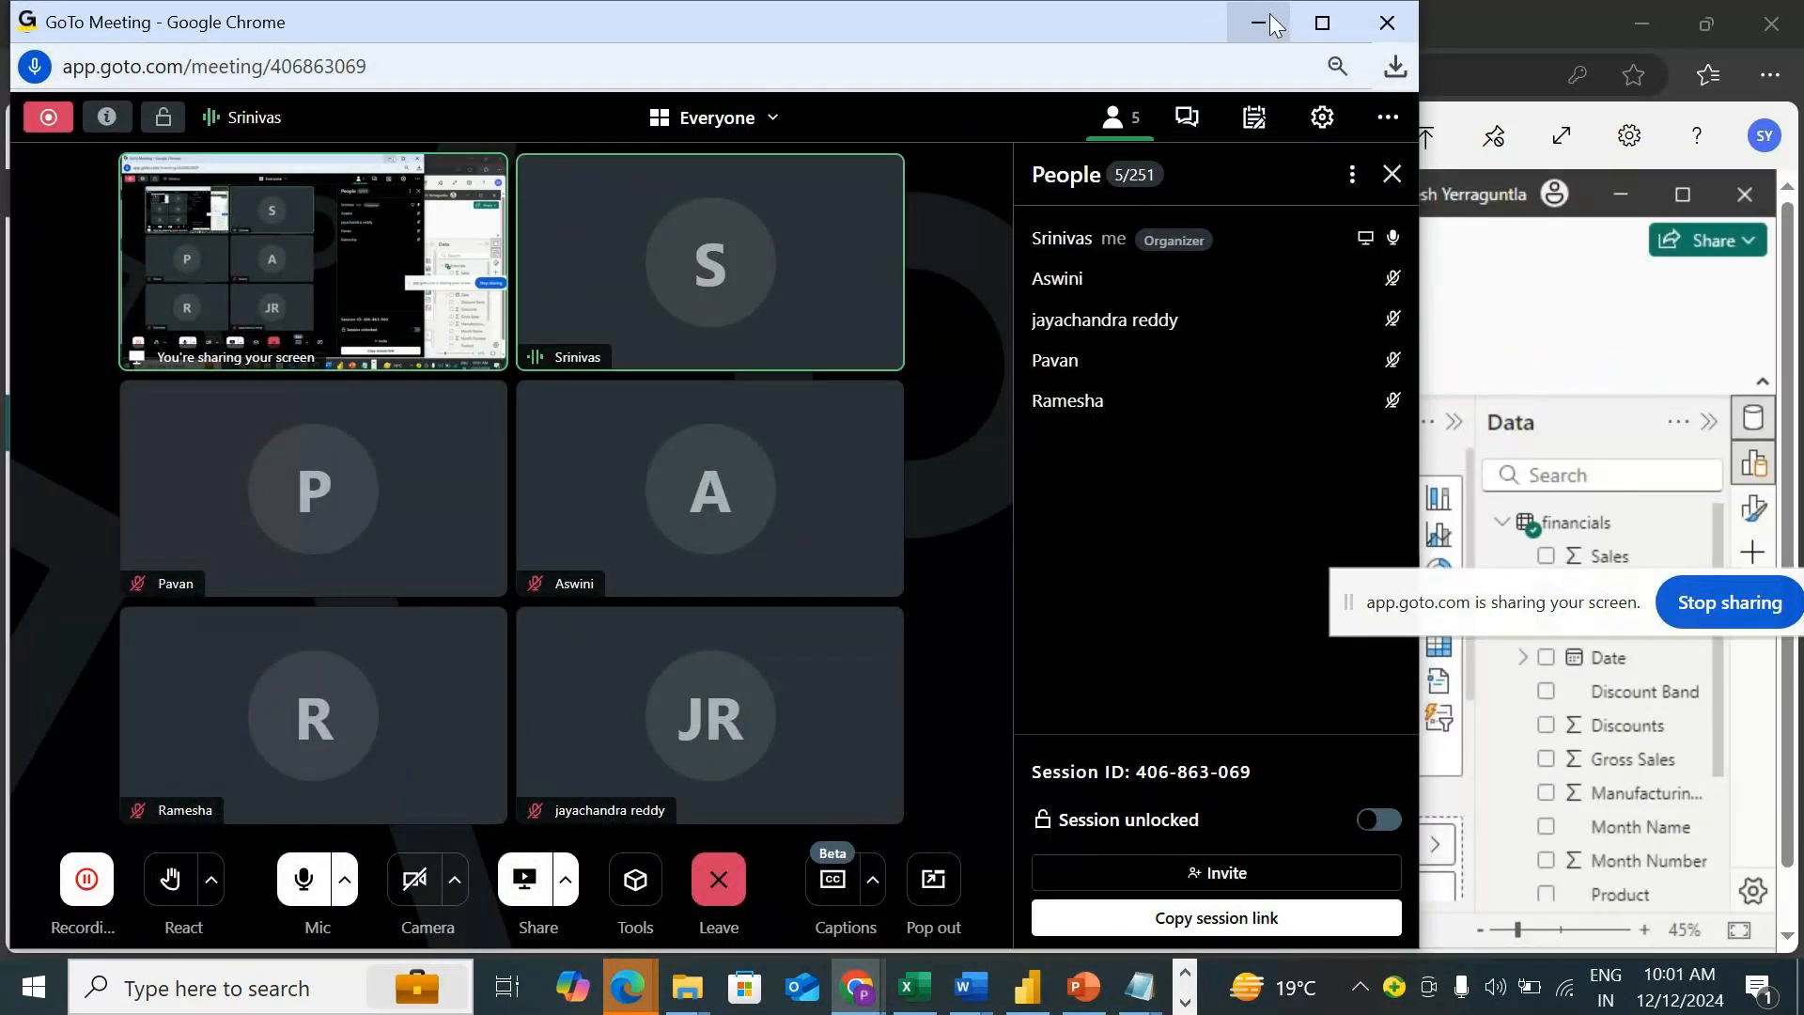
{"action": "left_click", "coordinate": [1270, 13]}
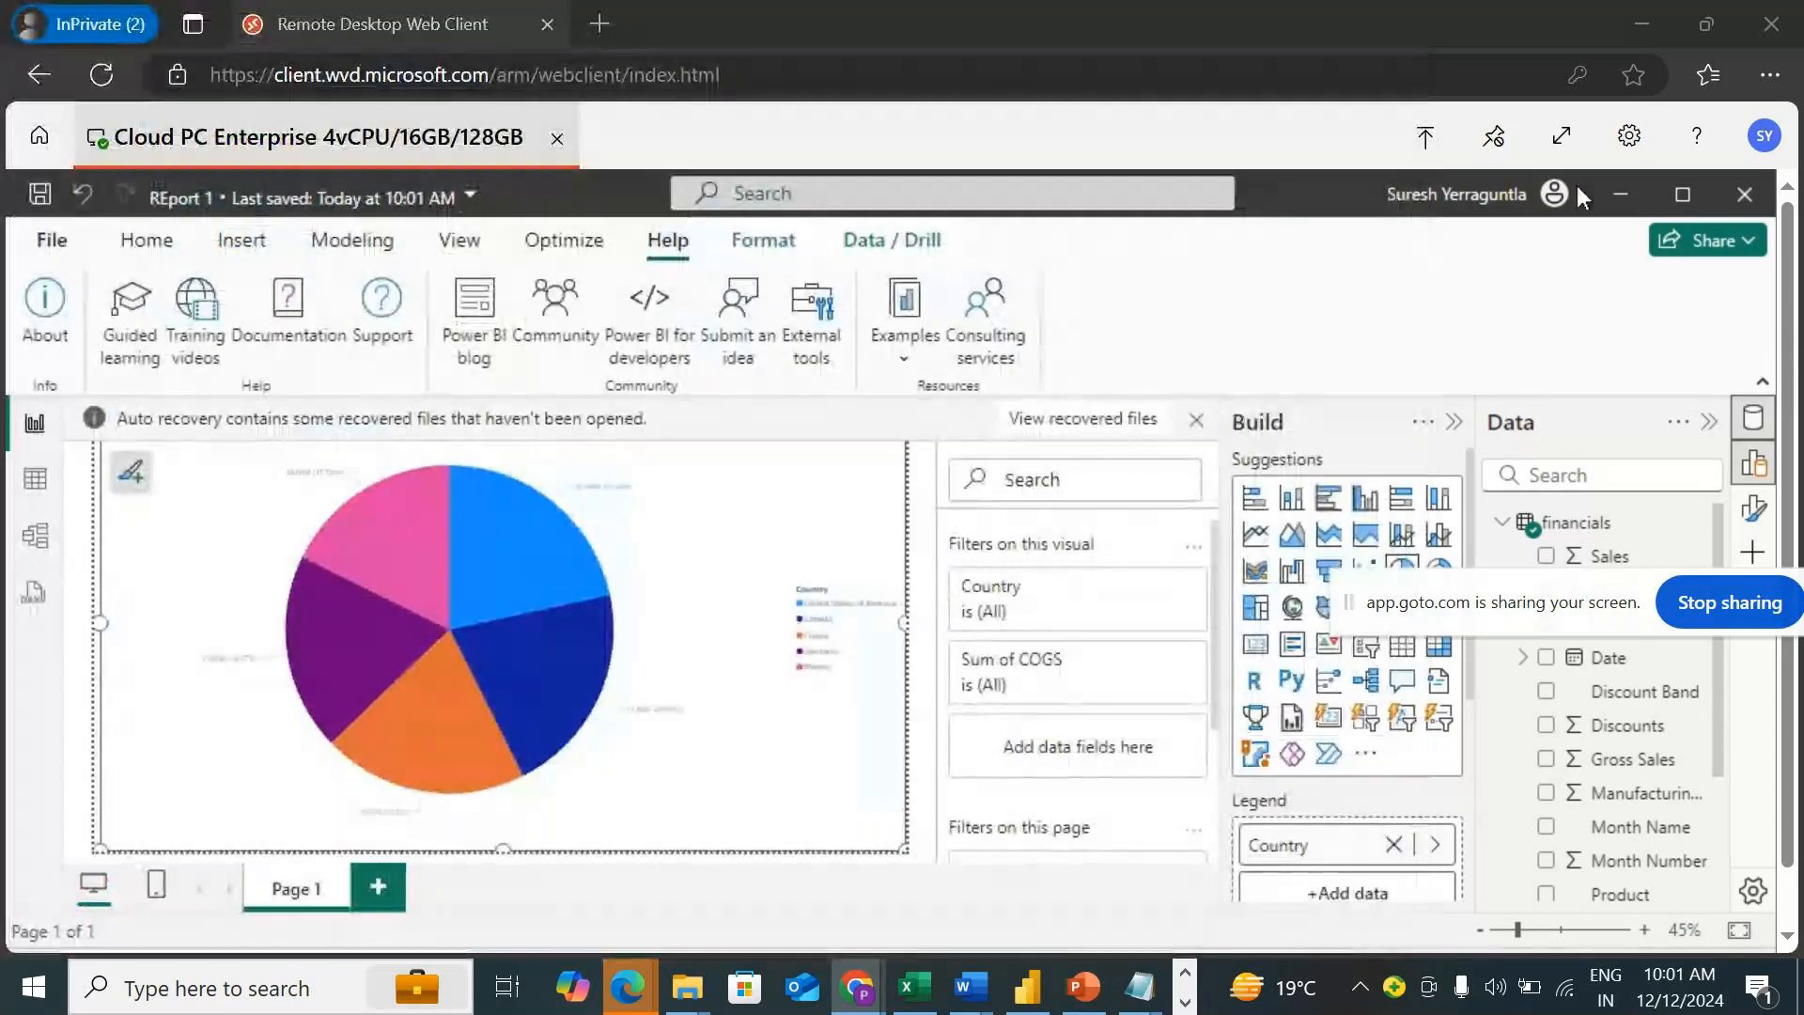
{"action": "left_click", "coordinate": [1624, 192]}
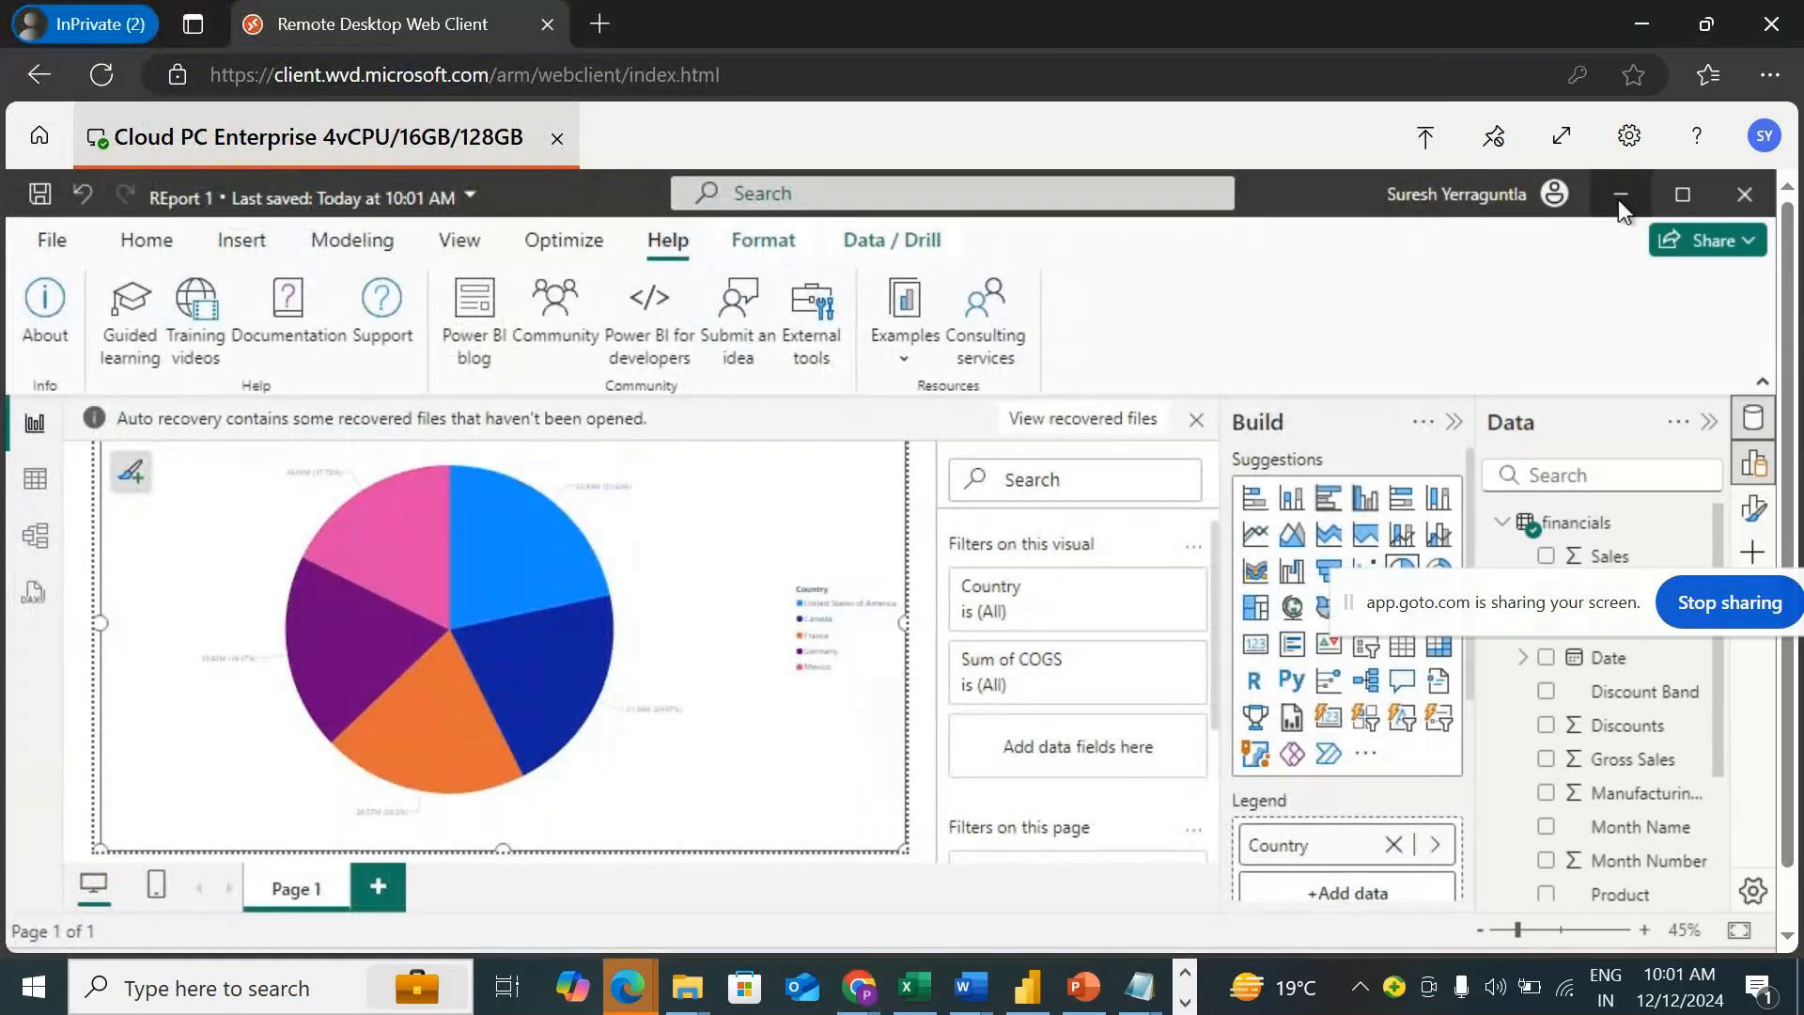
Minimize the REport 1 window and expand the Cloud PC remote desktop session to full screen.
{"action": "left_click", "coordinate": [1620, 196]}
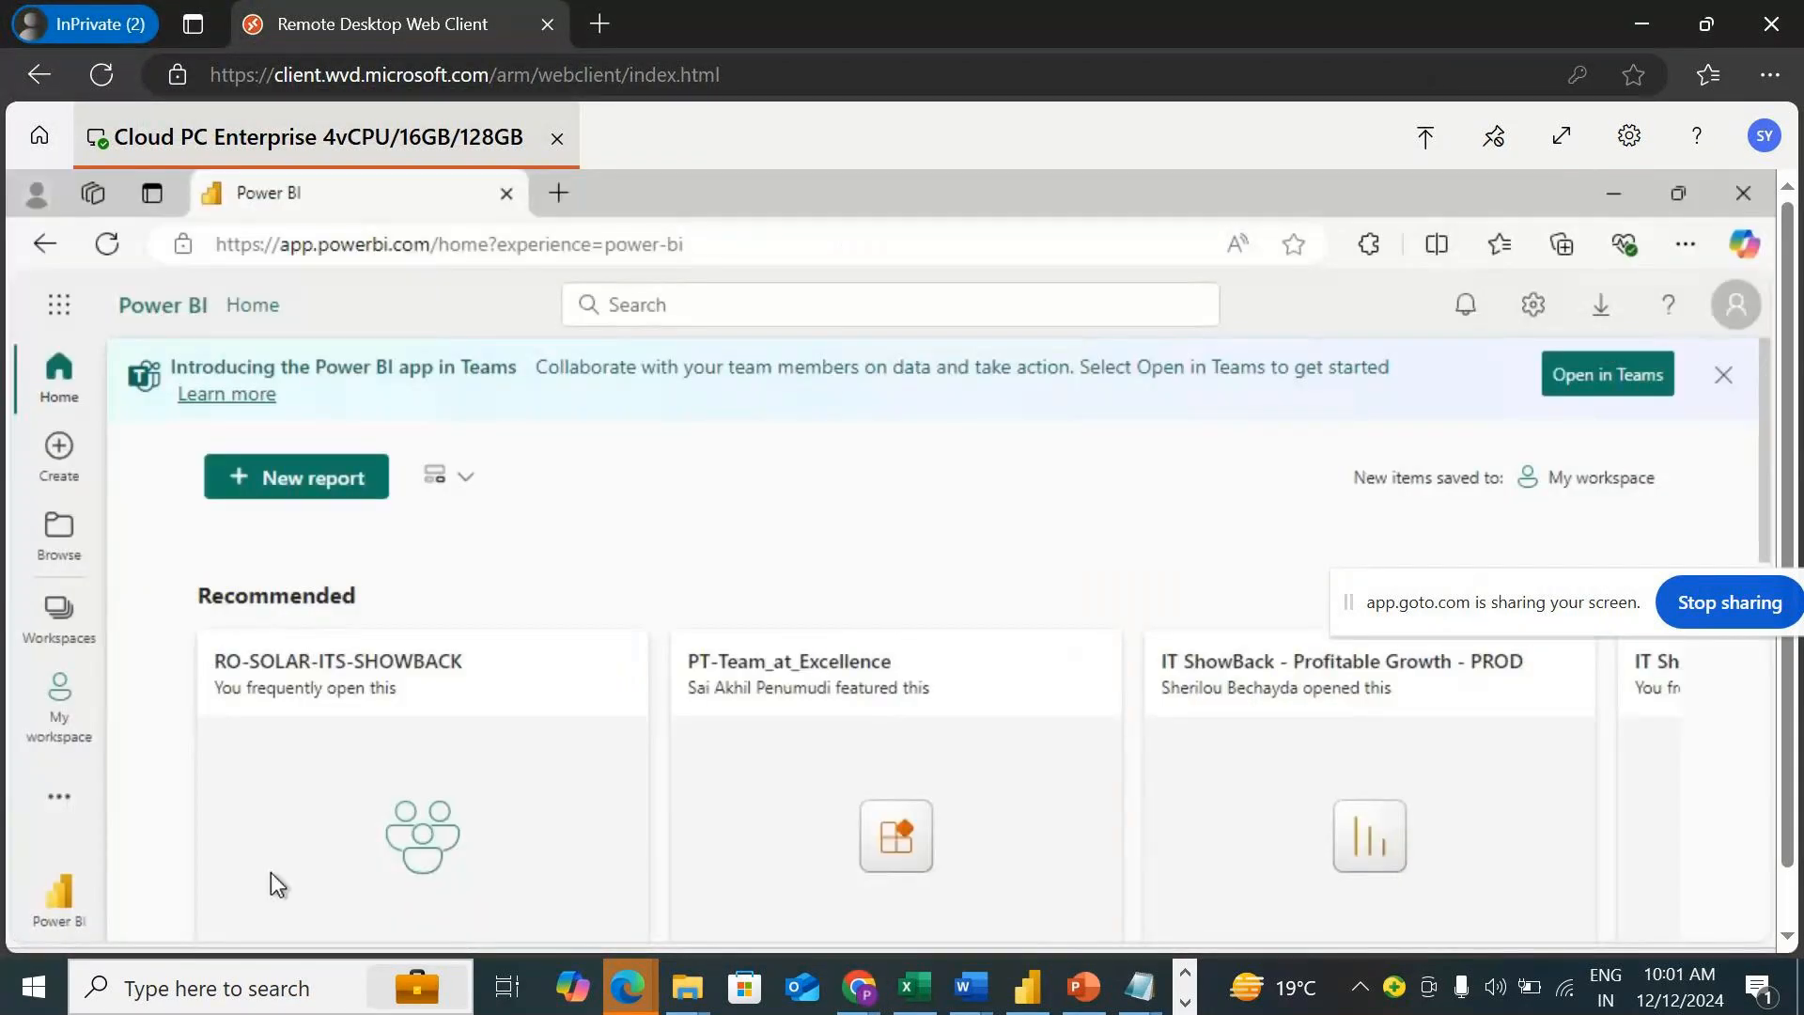
{"action": "left_click", "coordinate": [1560, 139]}
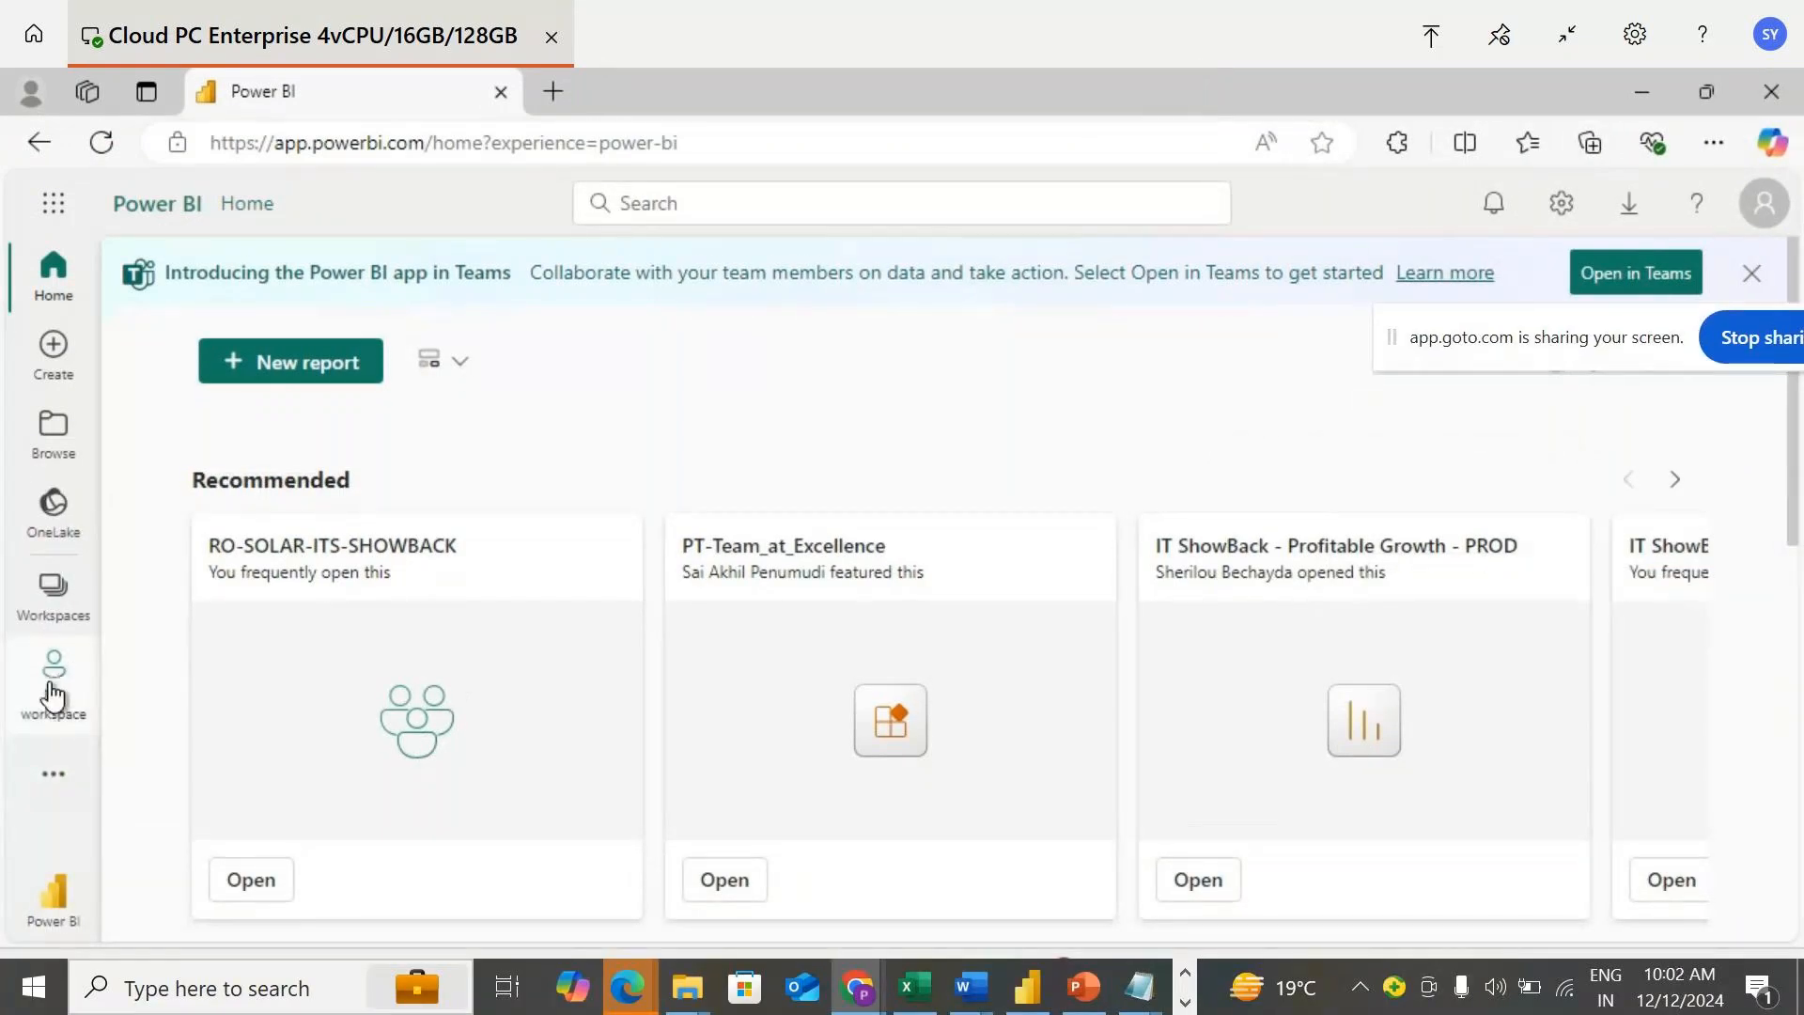
Try again to create a workspace named Demo from the Workspaces list and dismiss the license notice.
{"action": "left_click", "coordinate": [54, 592]}
{"action": "scroll", "coordinate": [505, 602], "scroll_direction": "down", "scroll_amount": 1}
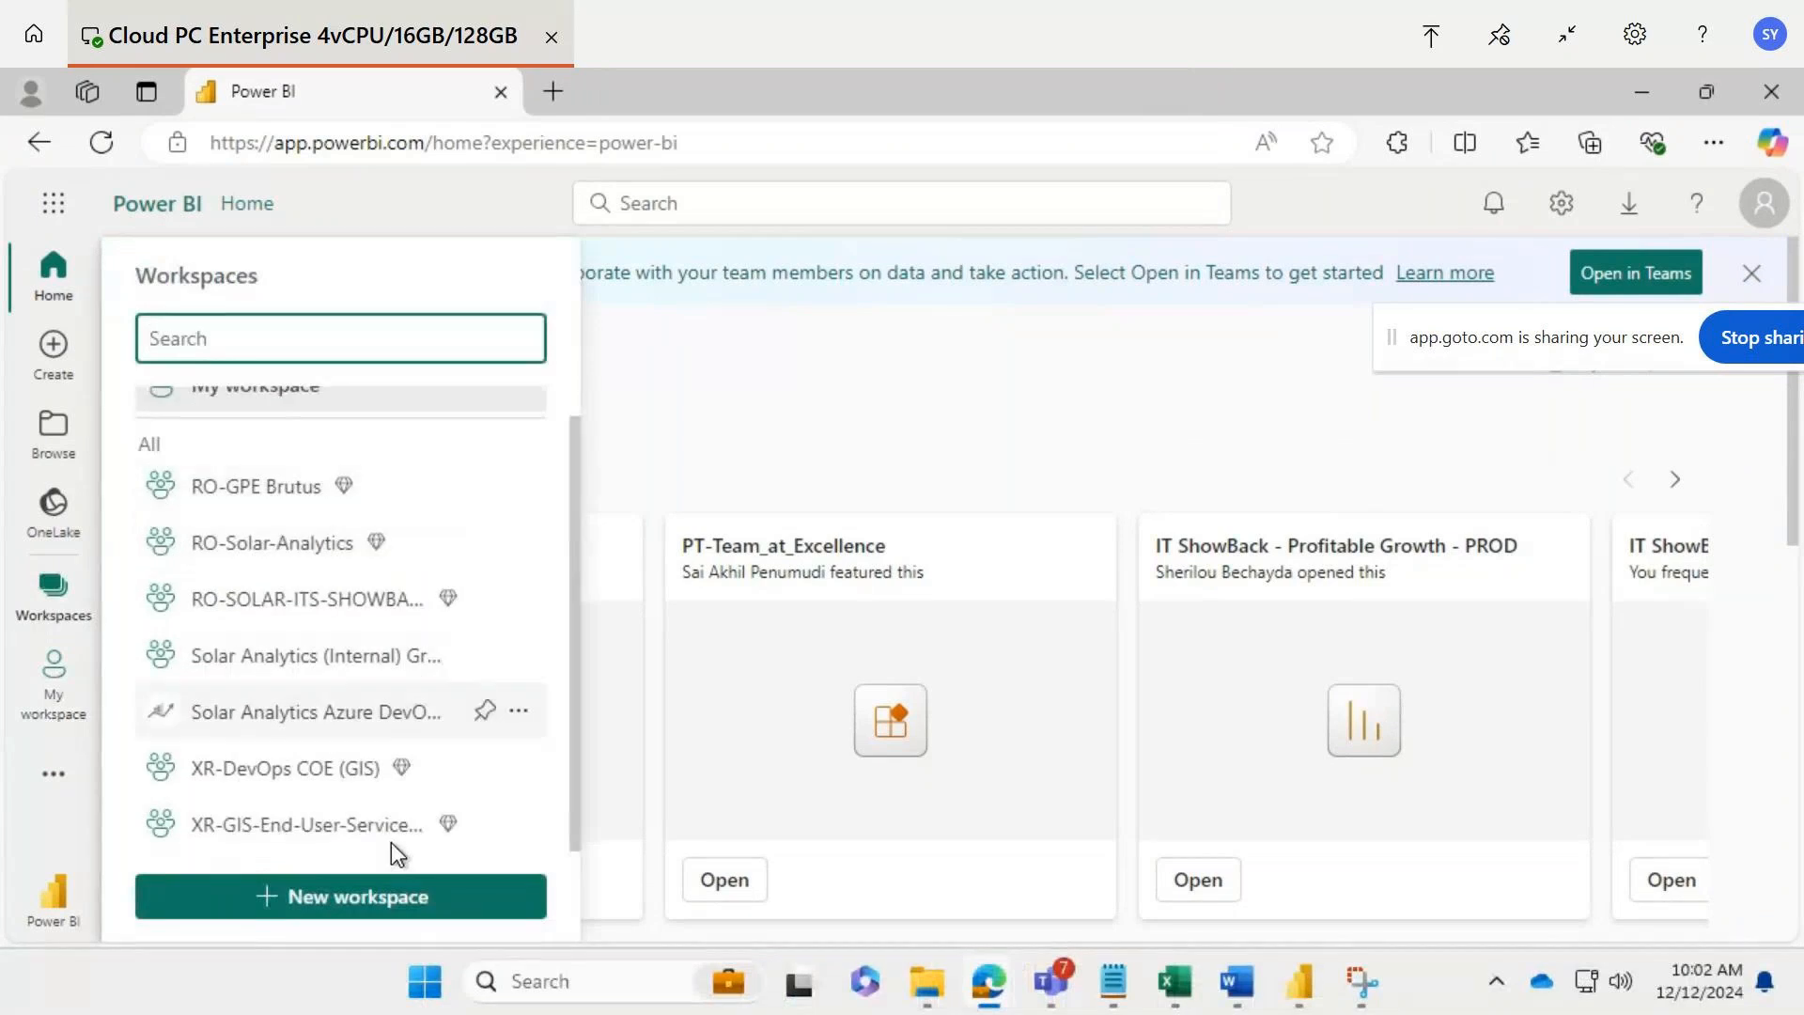
{"action": "left_click", "coordinate": [344, 898]}
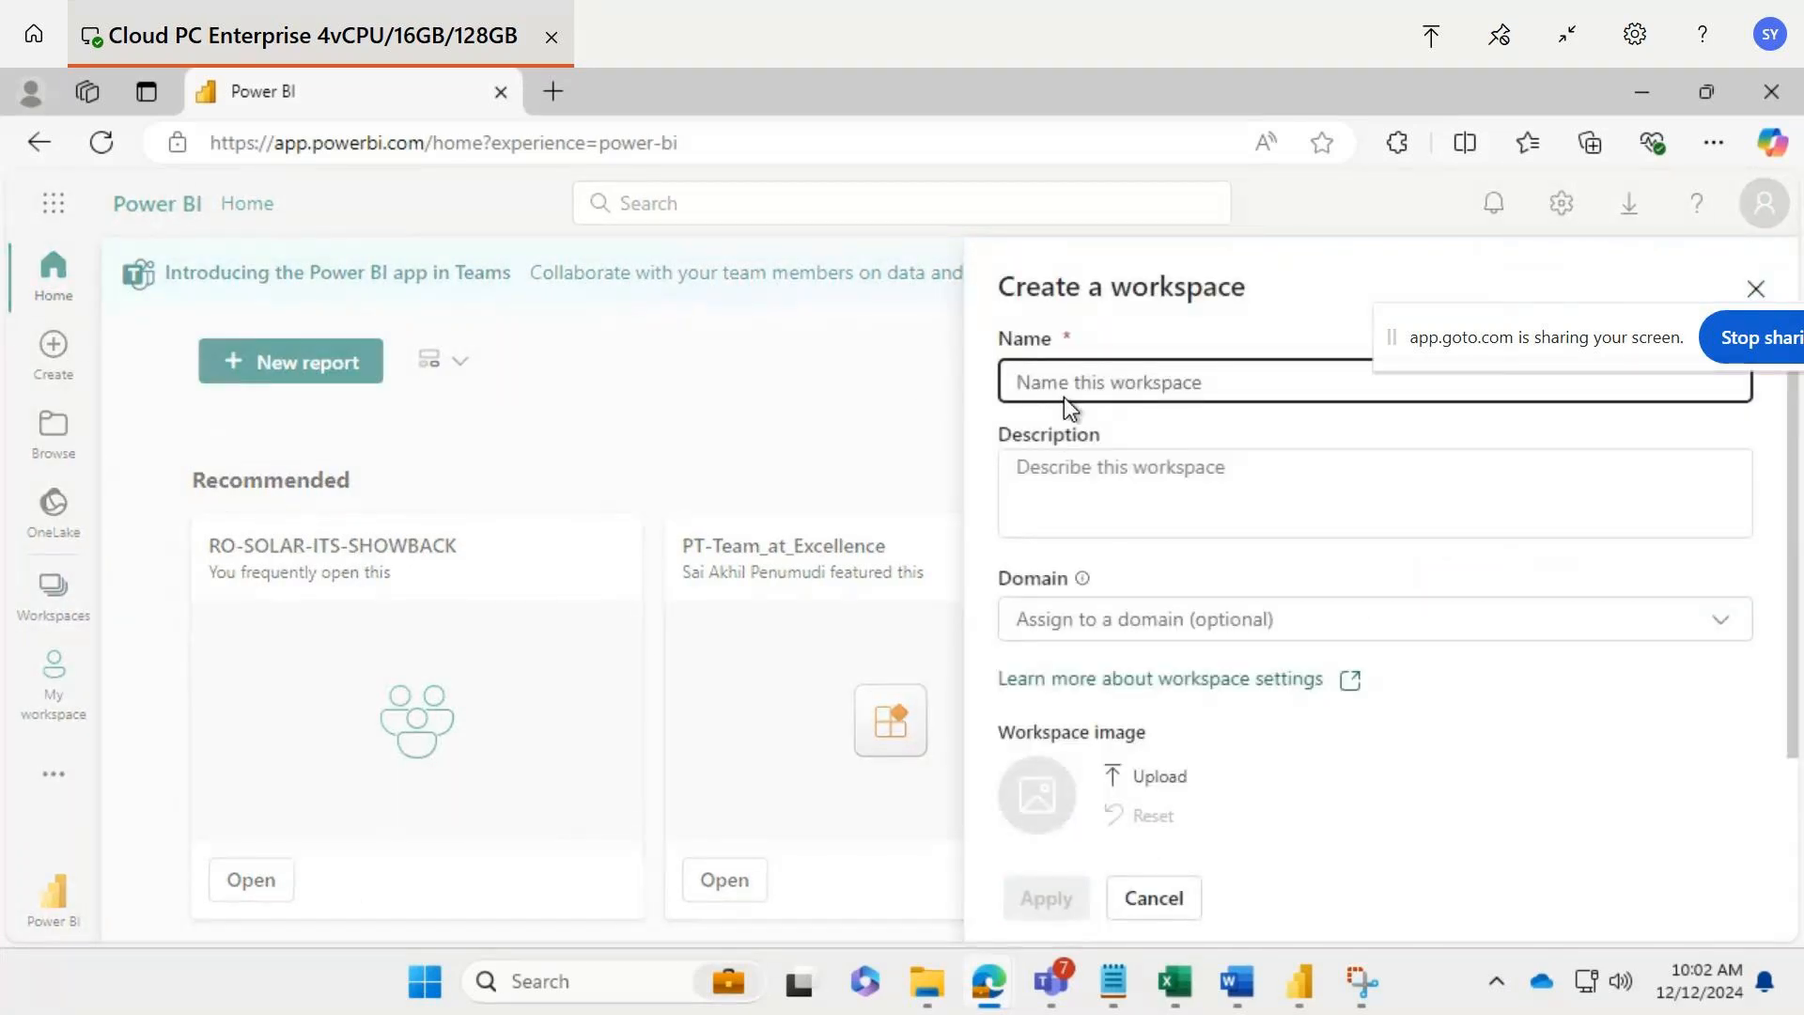
{"action": "type", "text": "Demo"}
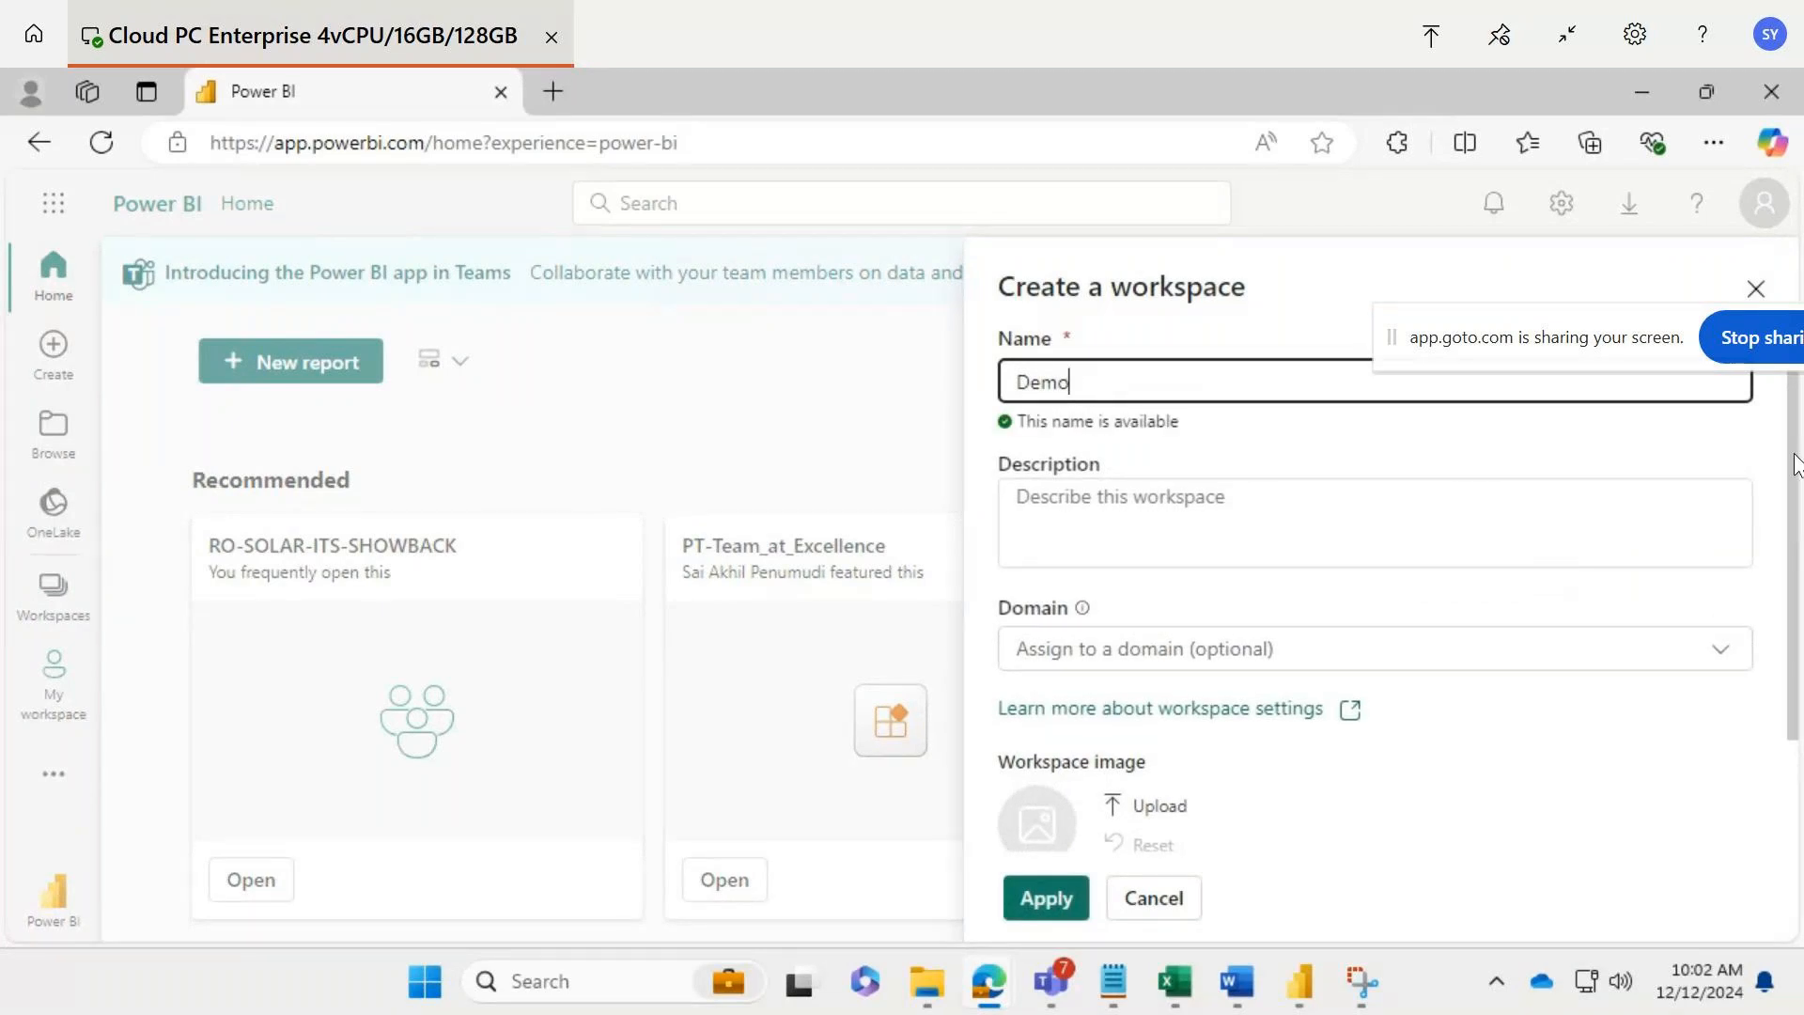
{"action": "scroll", "coordinate": [1799, 461], "scroll_direction": "down", "scroll_amount": 2}
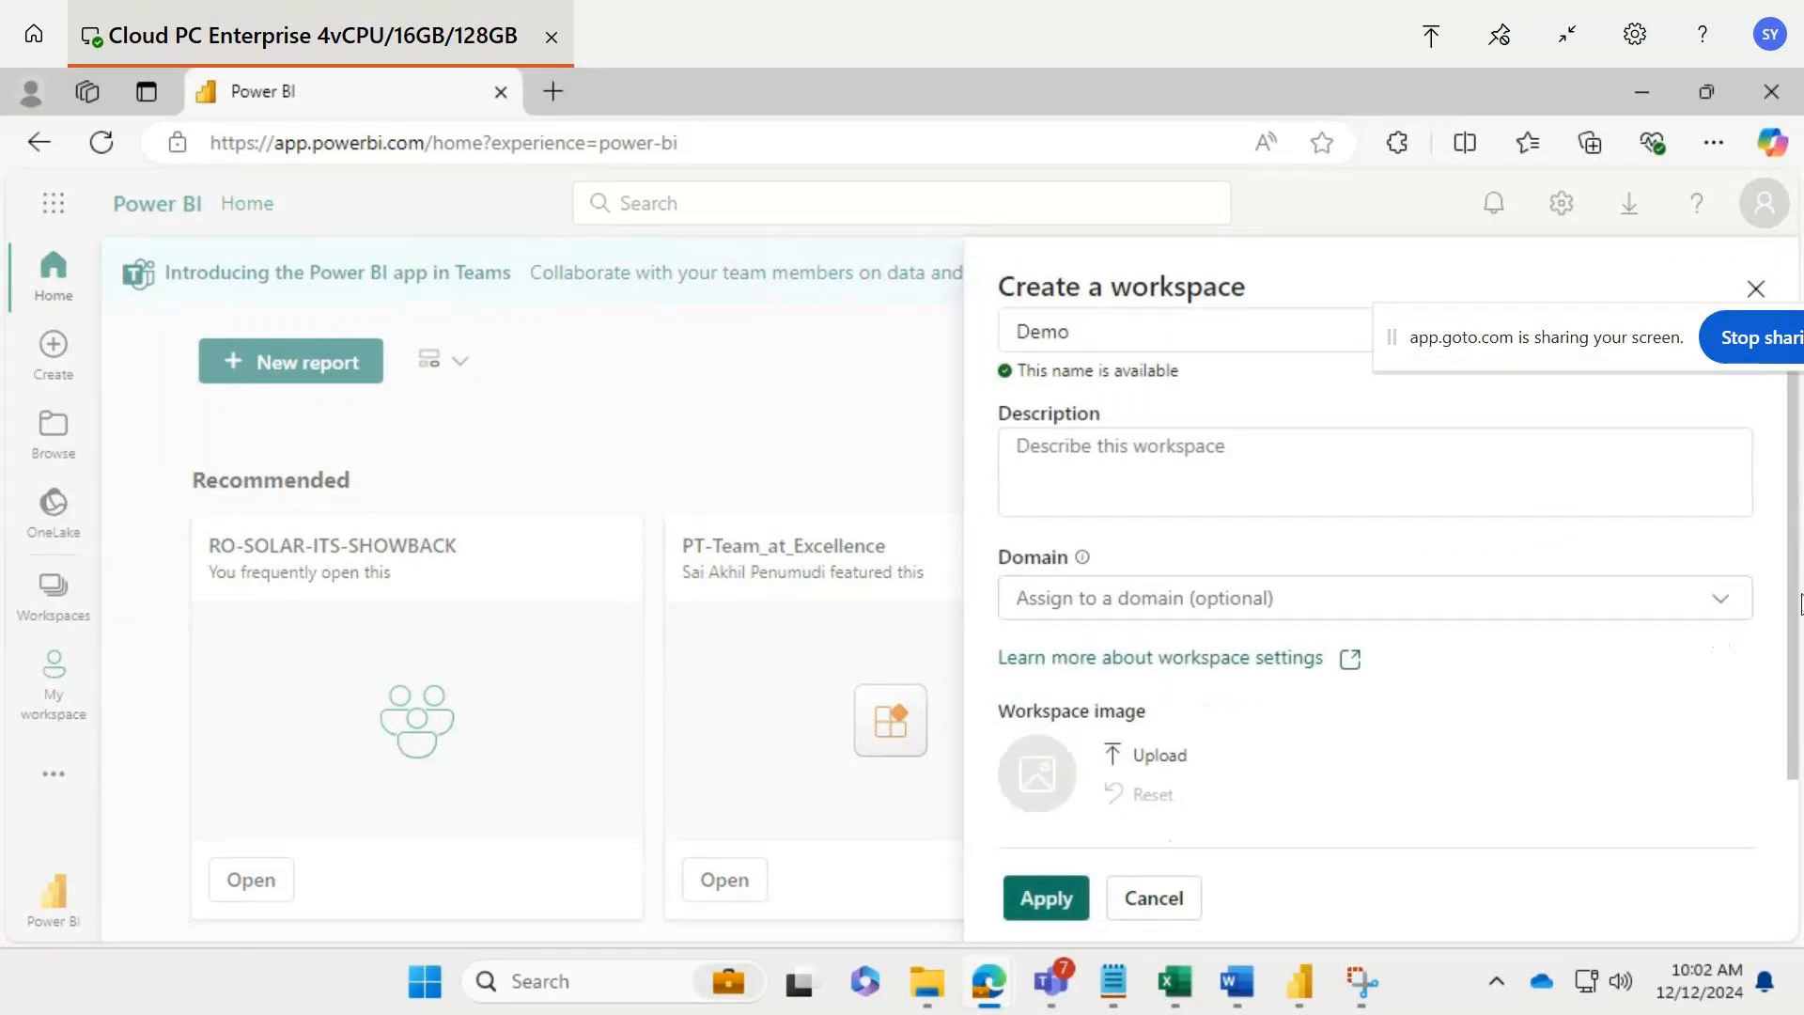
{"action": "left_click", "coordinate": [1049, 900]}
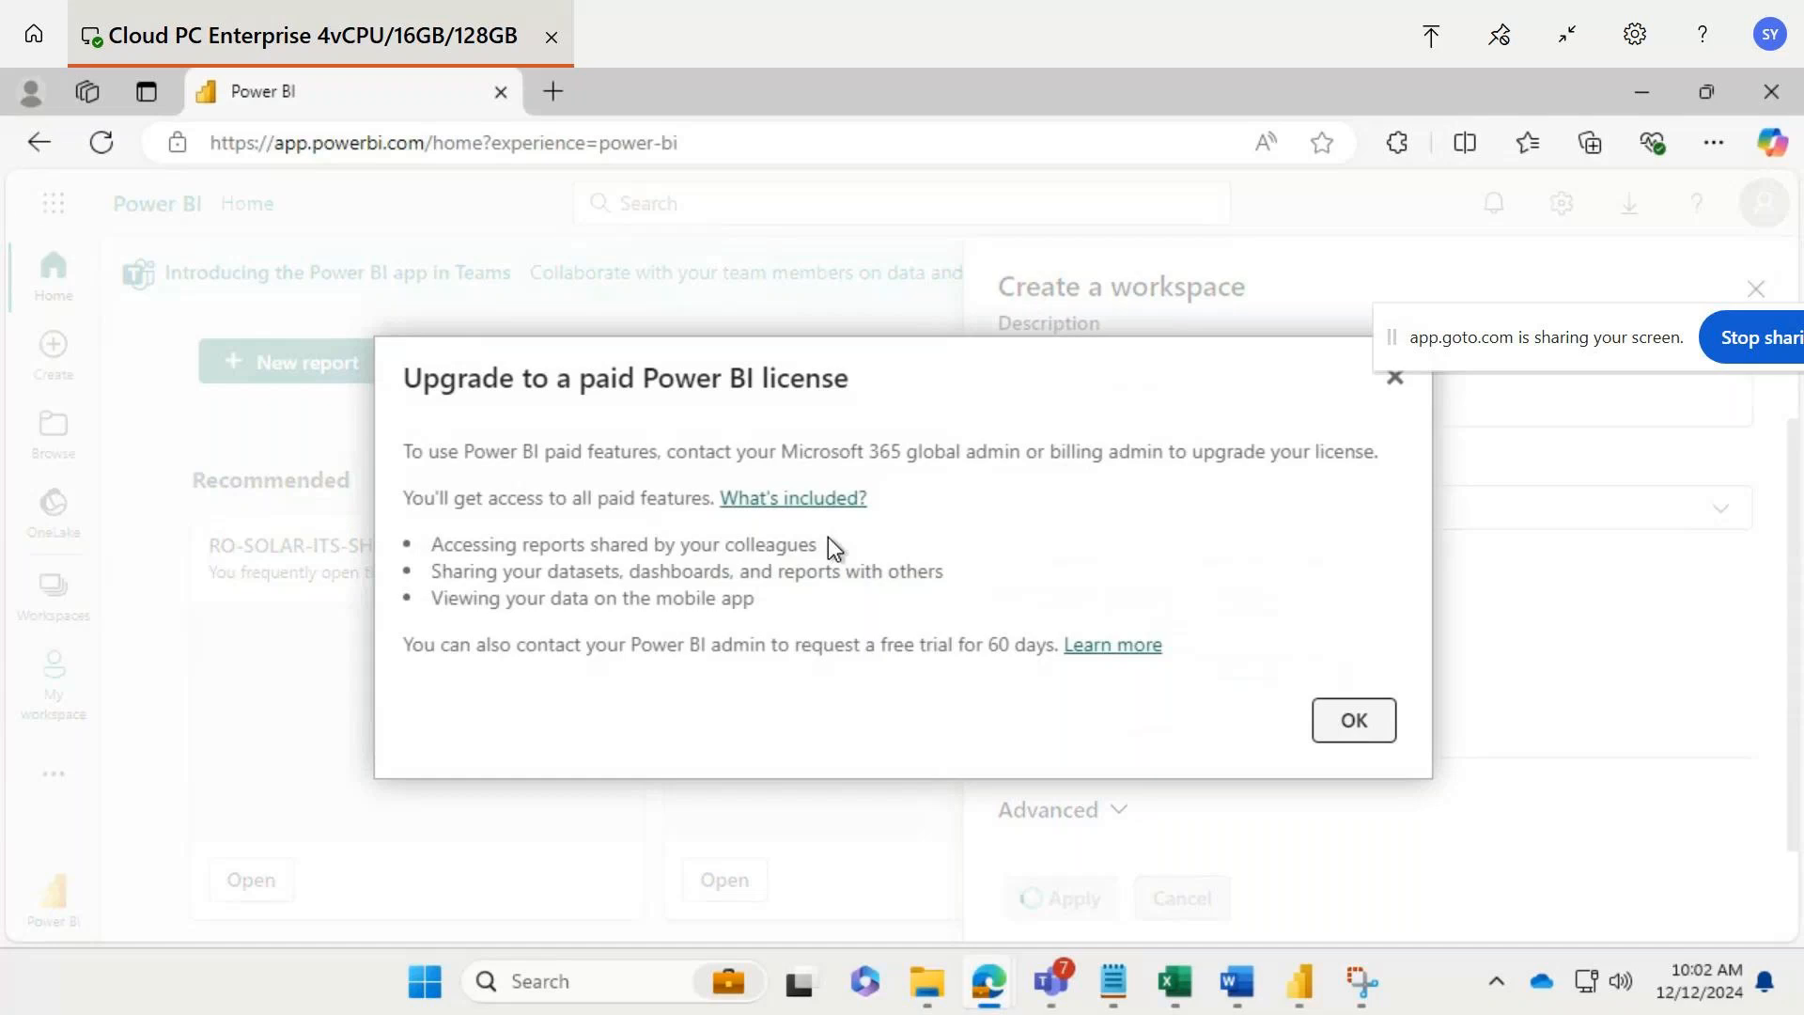
{"action": "left_click", "coordinate": [1354, 723]}
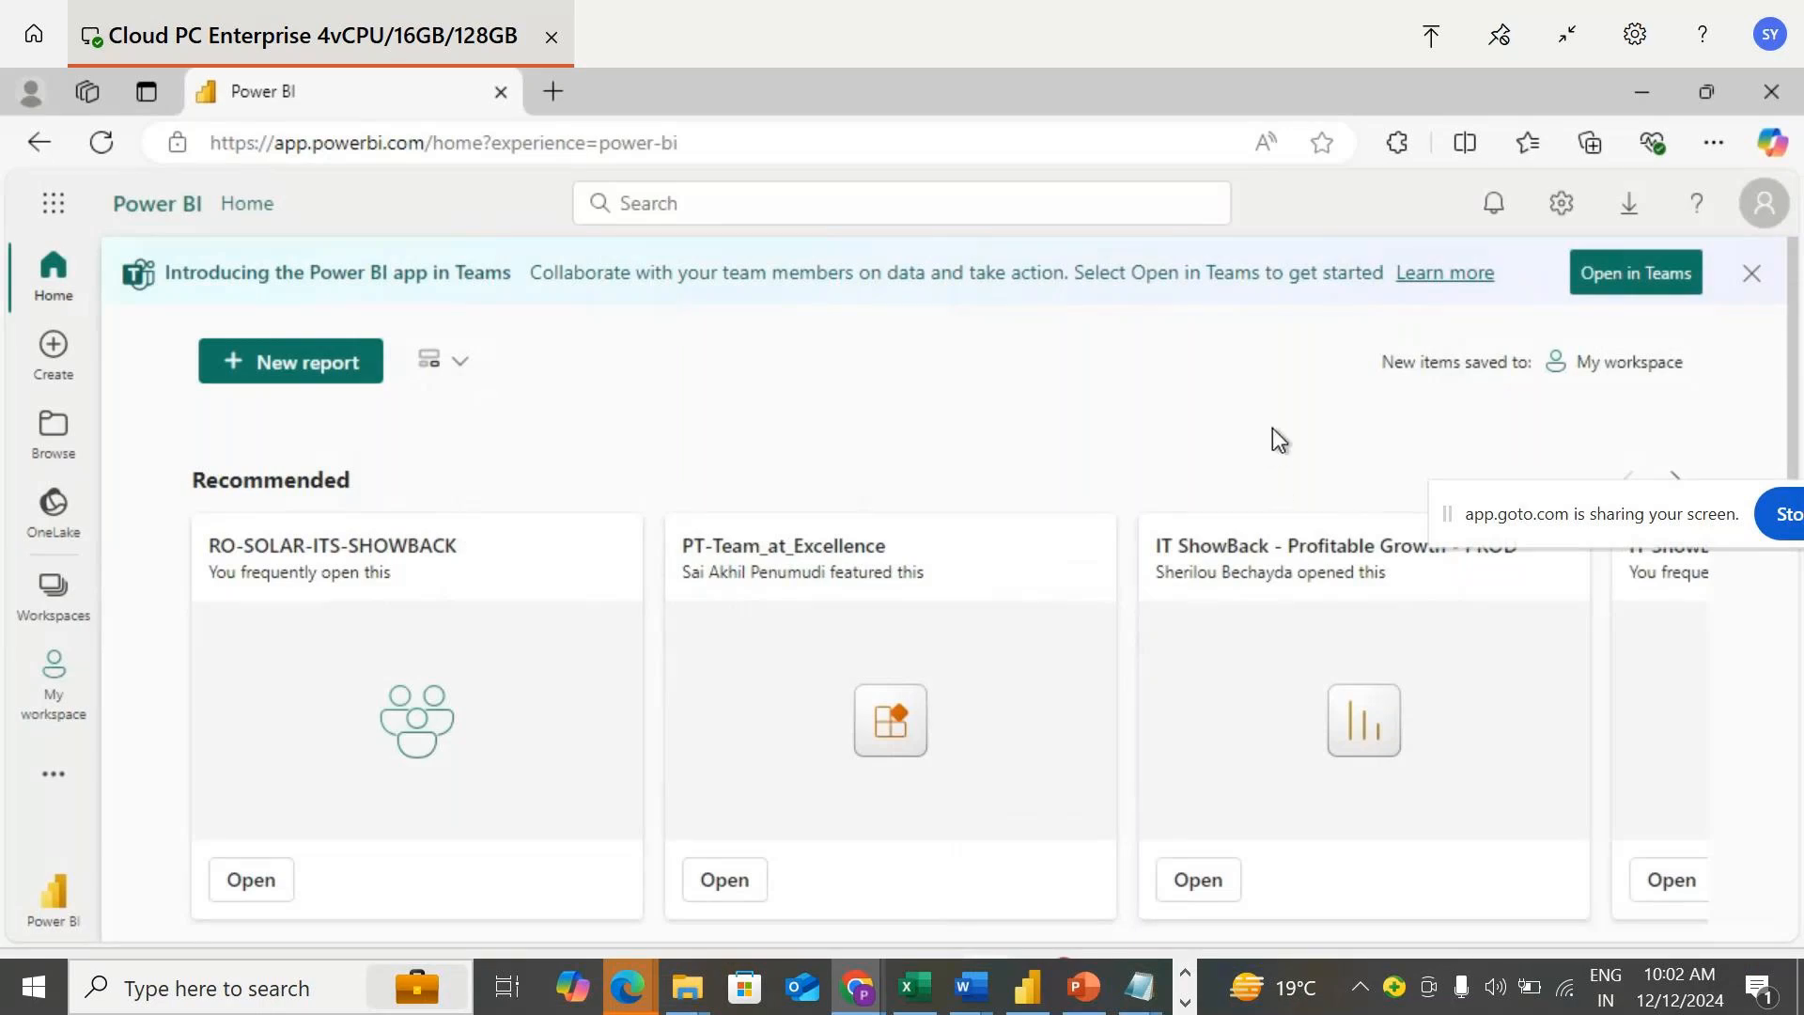
Look through the Workspaces list and switch to the REport 1 window in Power BI Desktop.
{"action": "left_click", "coordinate": [47, 601]}
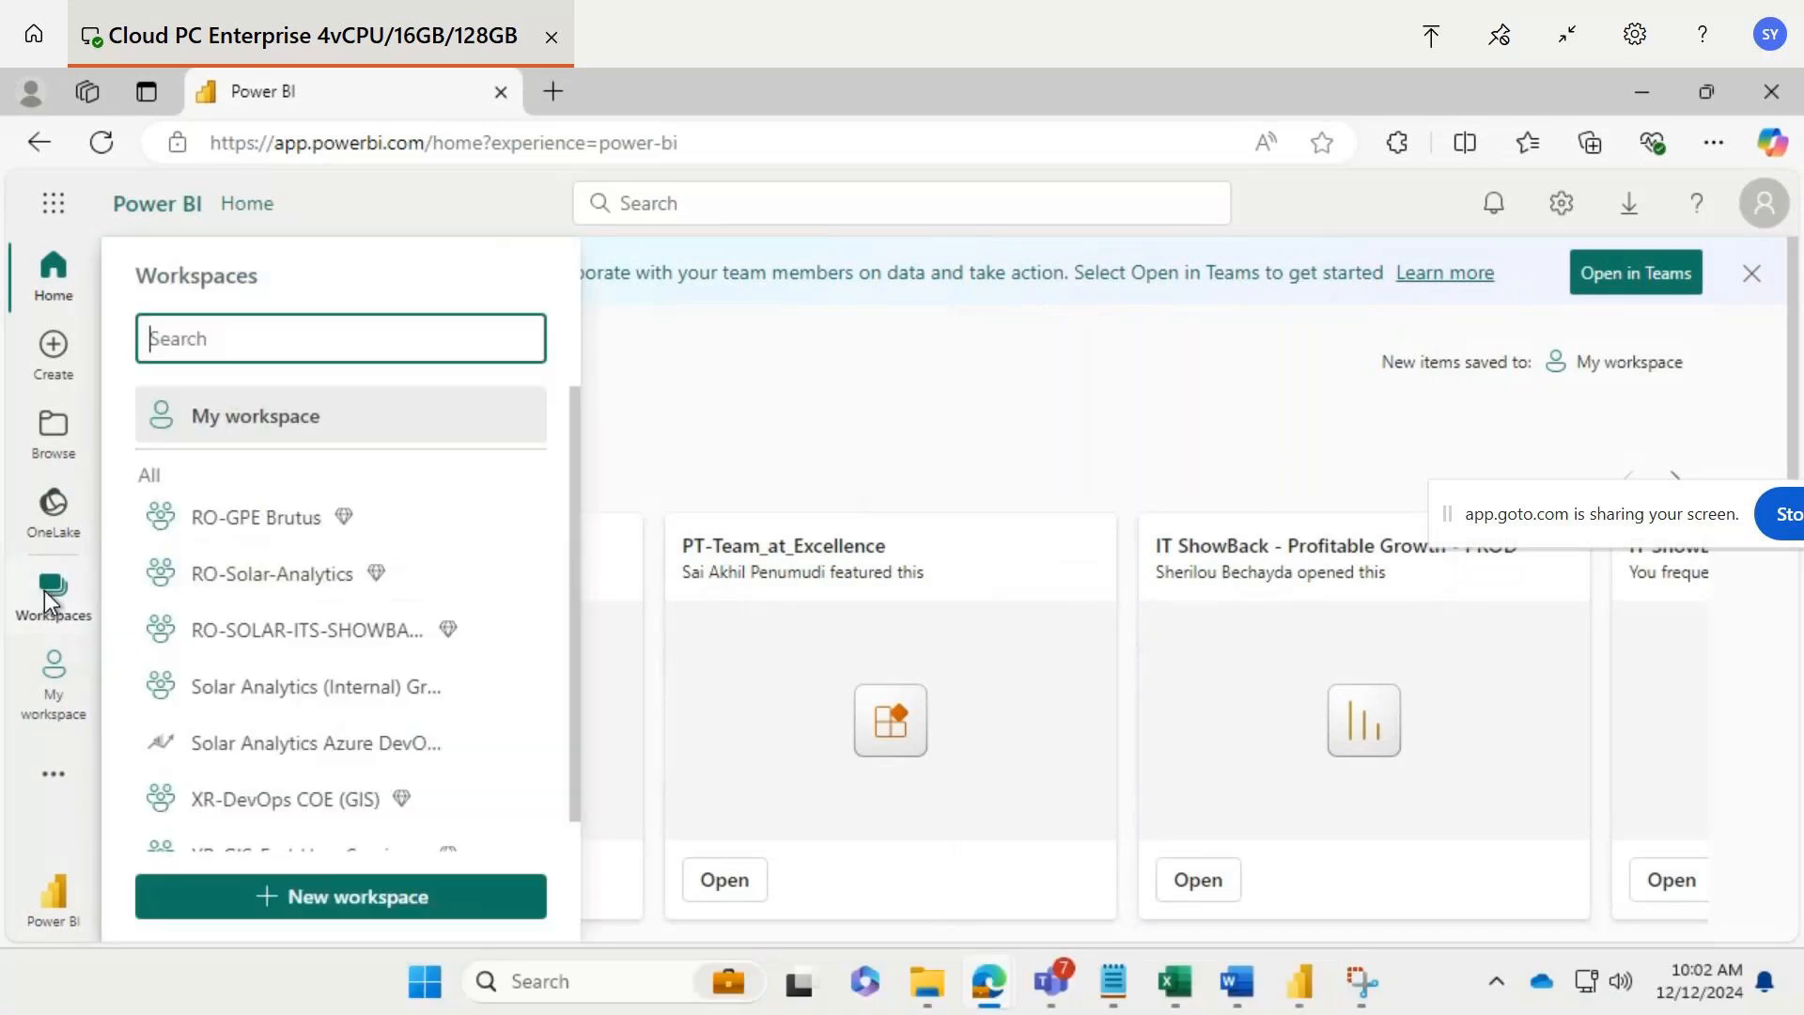
{"action": "scroll", "coordinate": [479, 555], "scroll_direction": "down", "scroll_amount": 1}
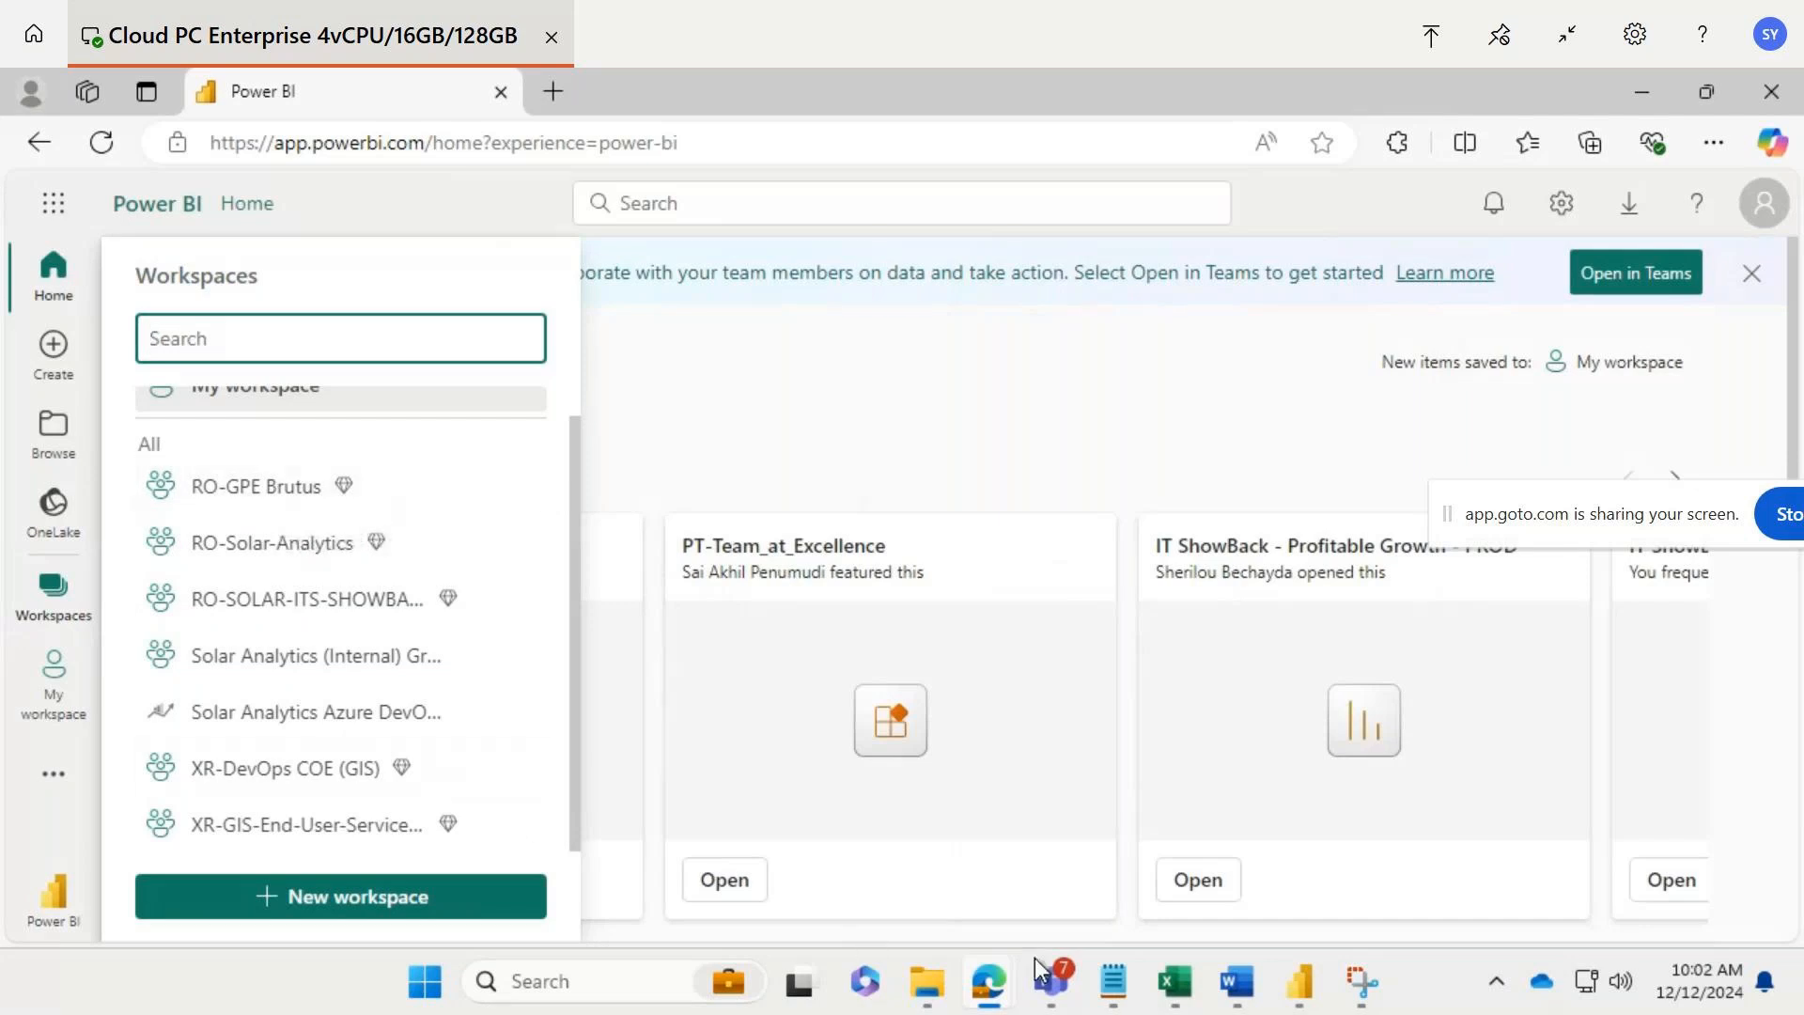
{"action": "left_click", "coordinate": [1300, 981]}
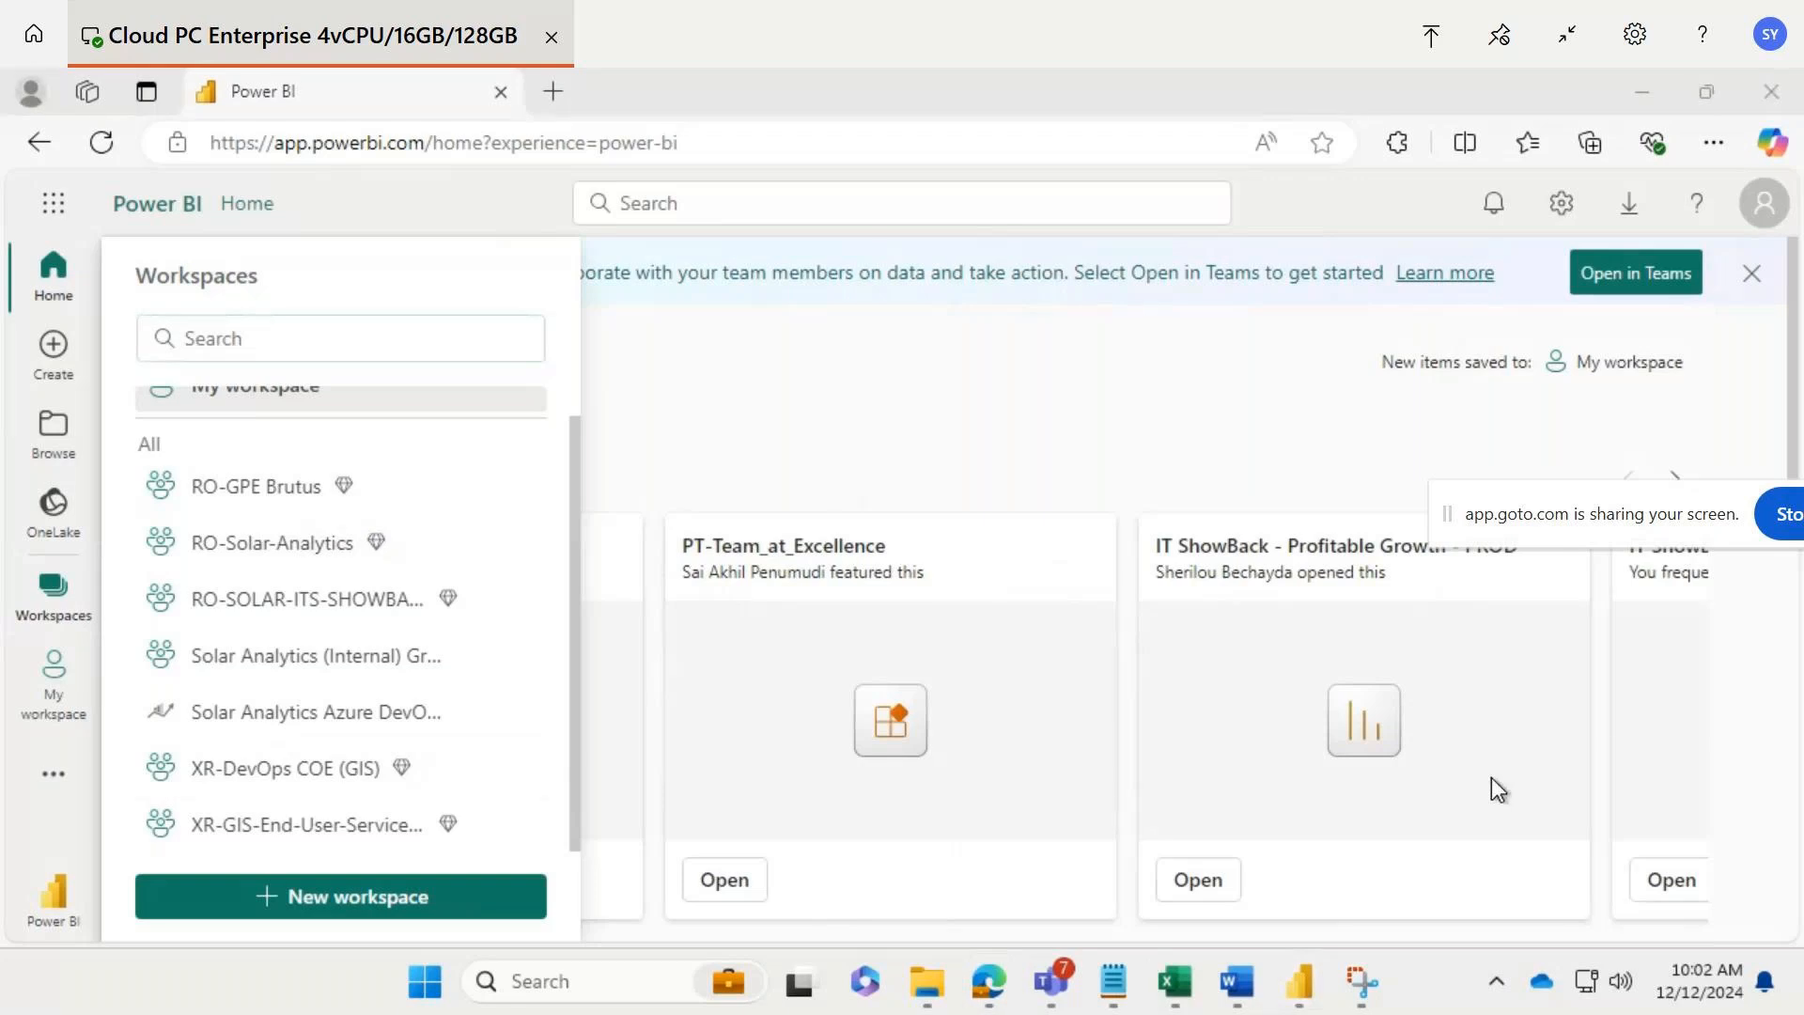
{"action": "mouse_move", "coordinate": [1306, 985]}
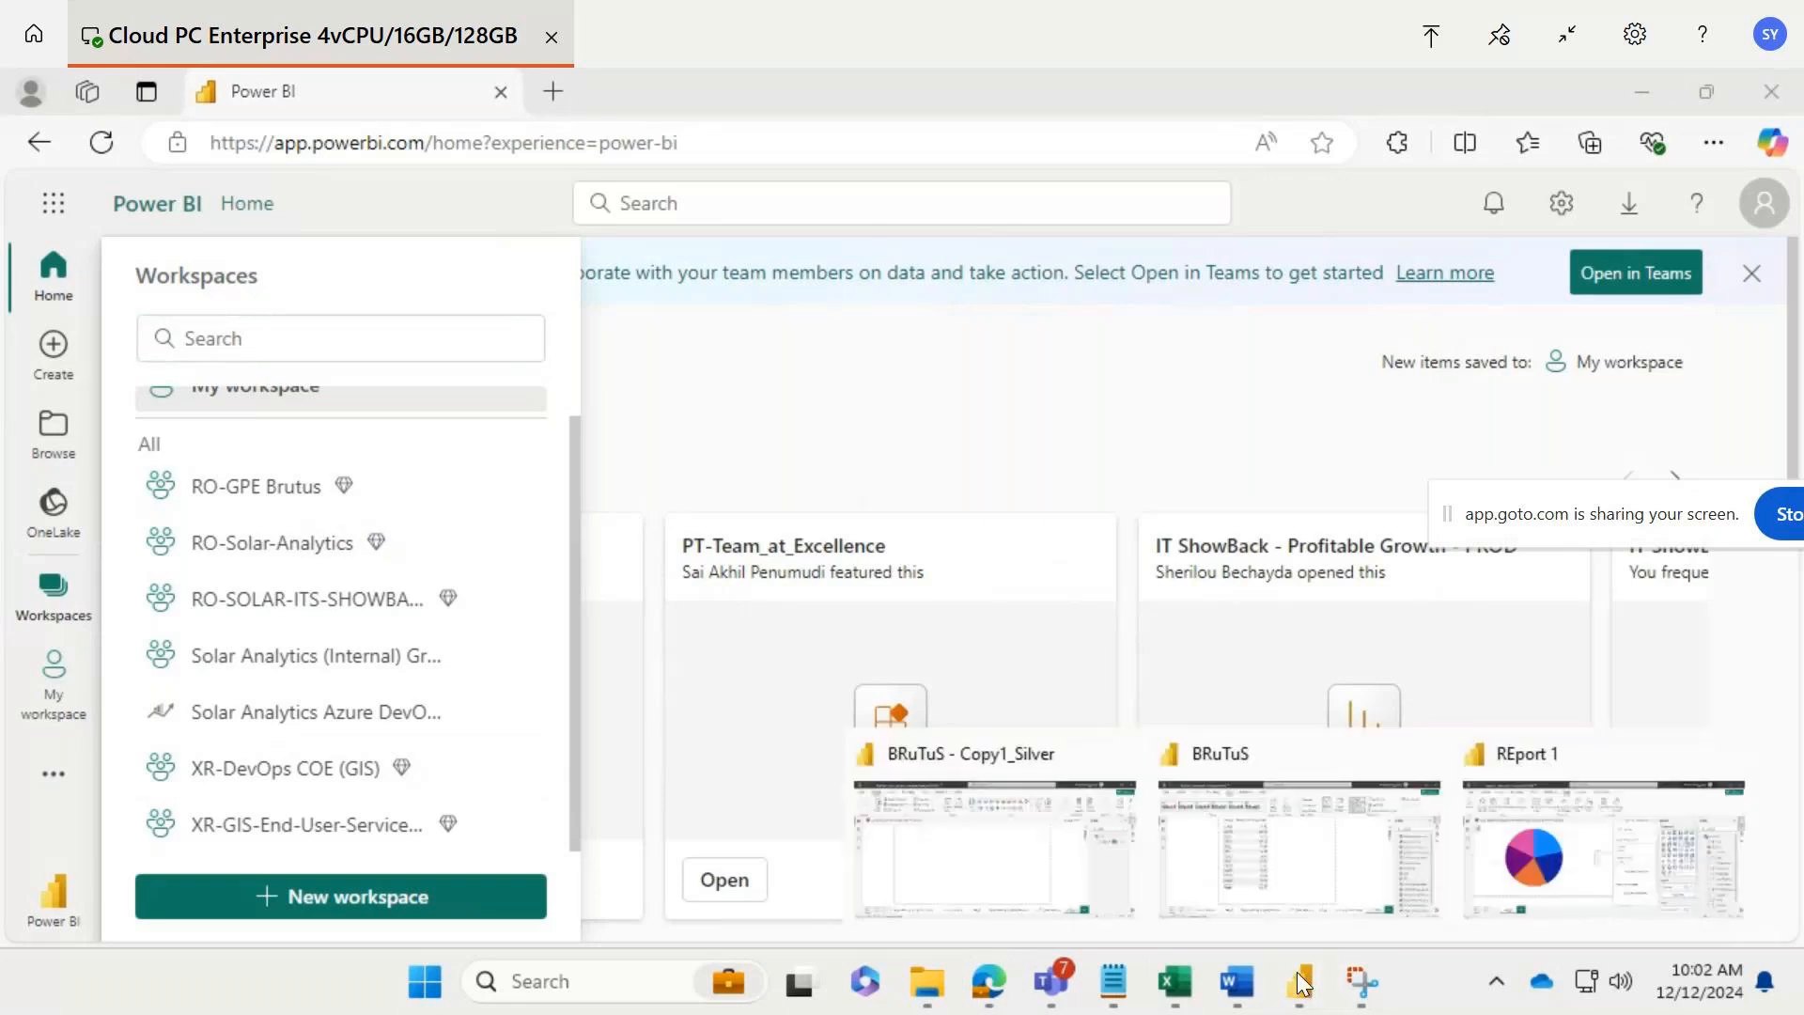
{"action": "left_click", "coordinate": [1611, 827]}
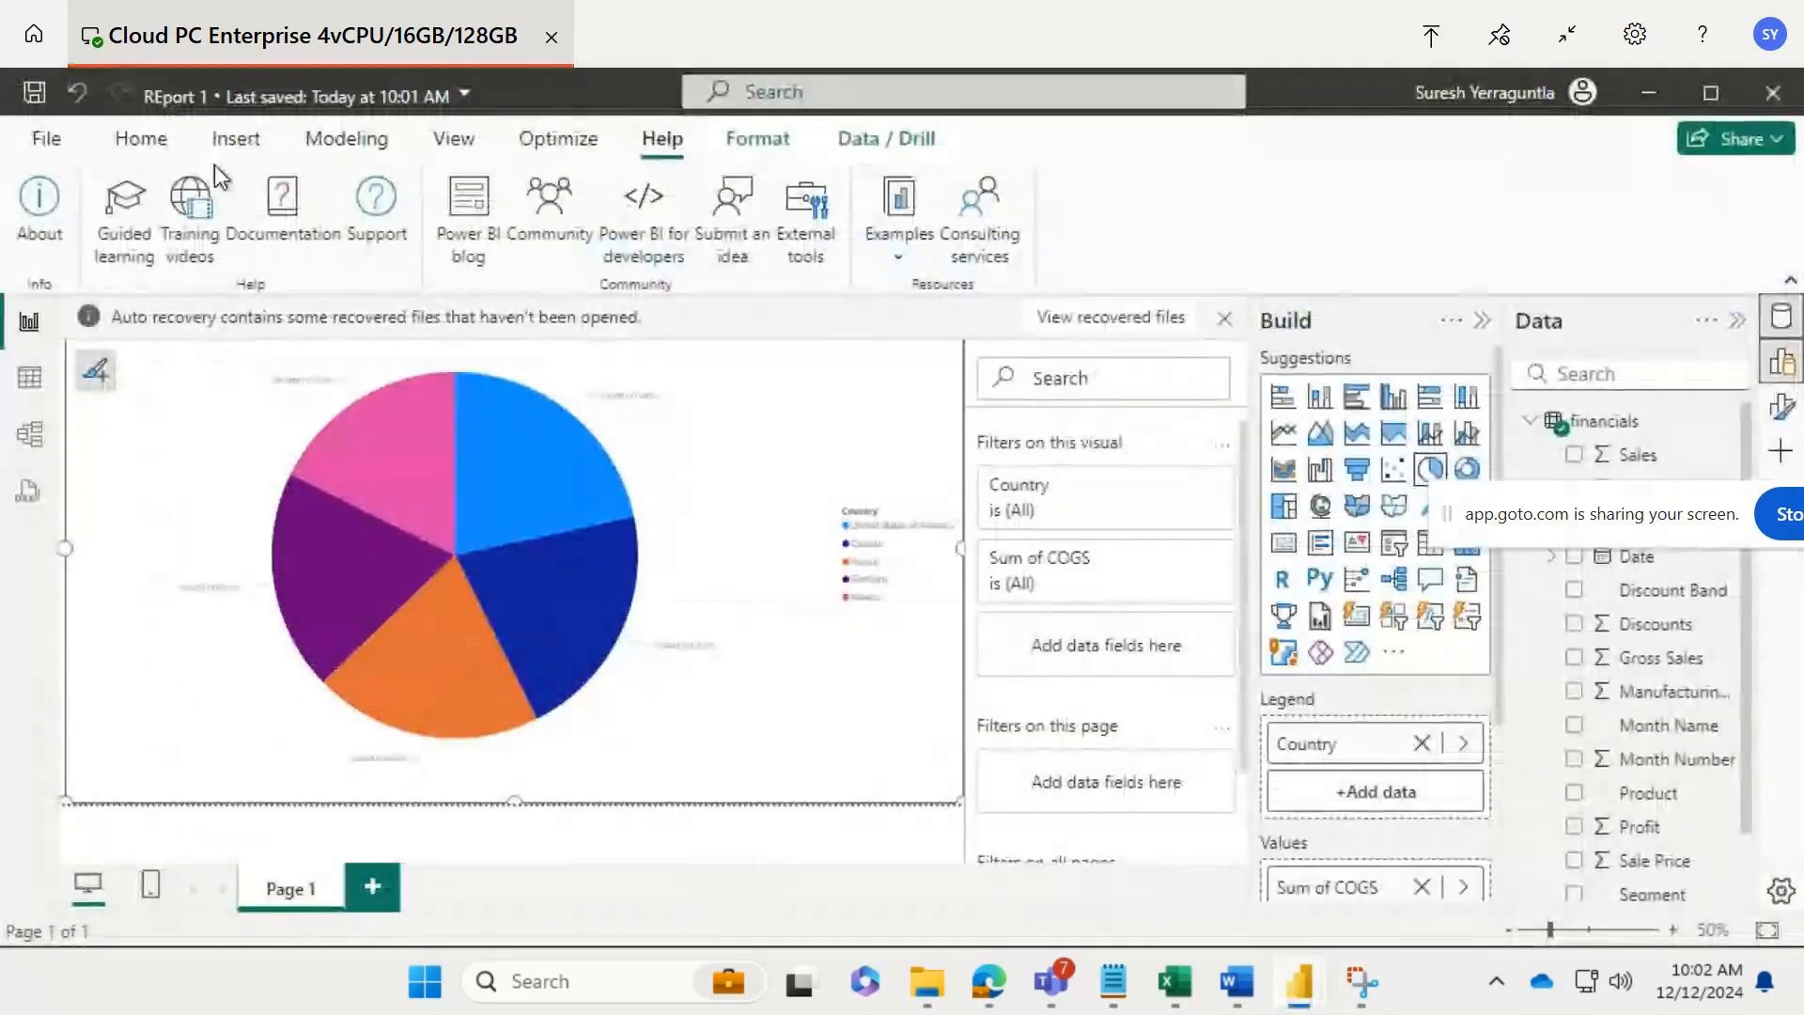
Switch back to Power BI Service in Edge and open My workspace.
{"action": "left_click", "coordinate": [989, 983]}
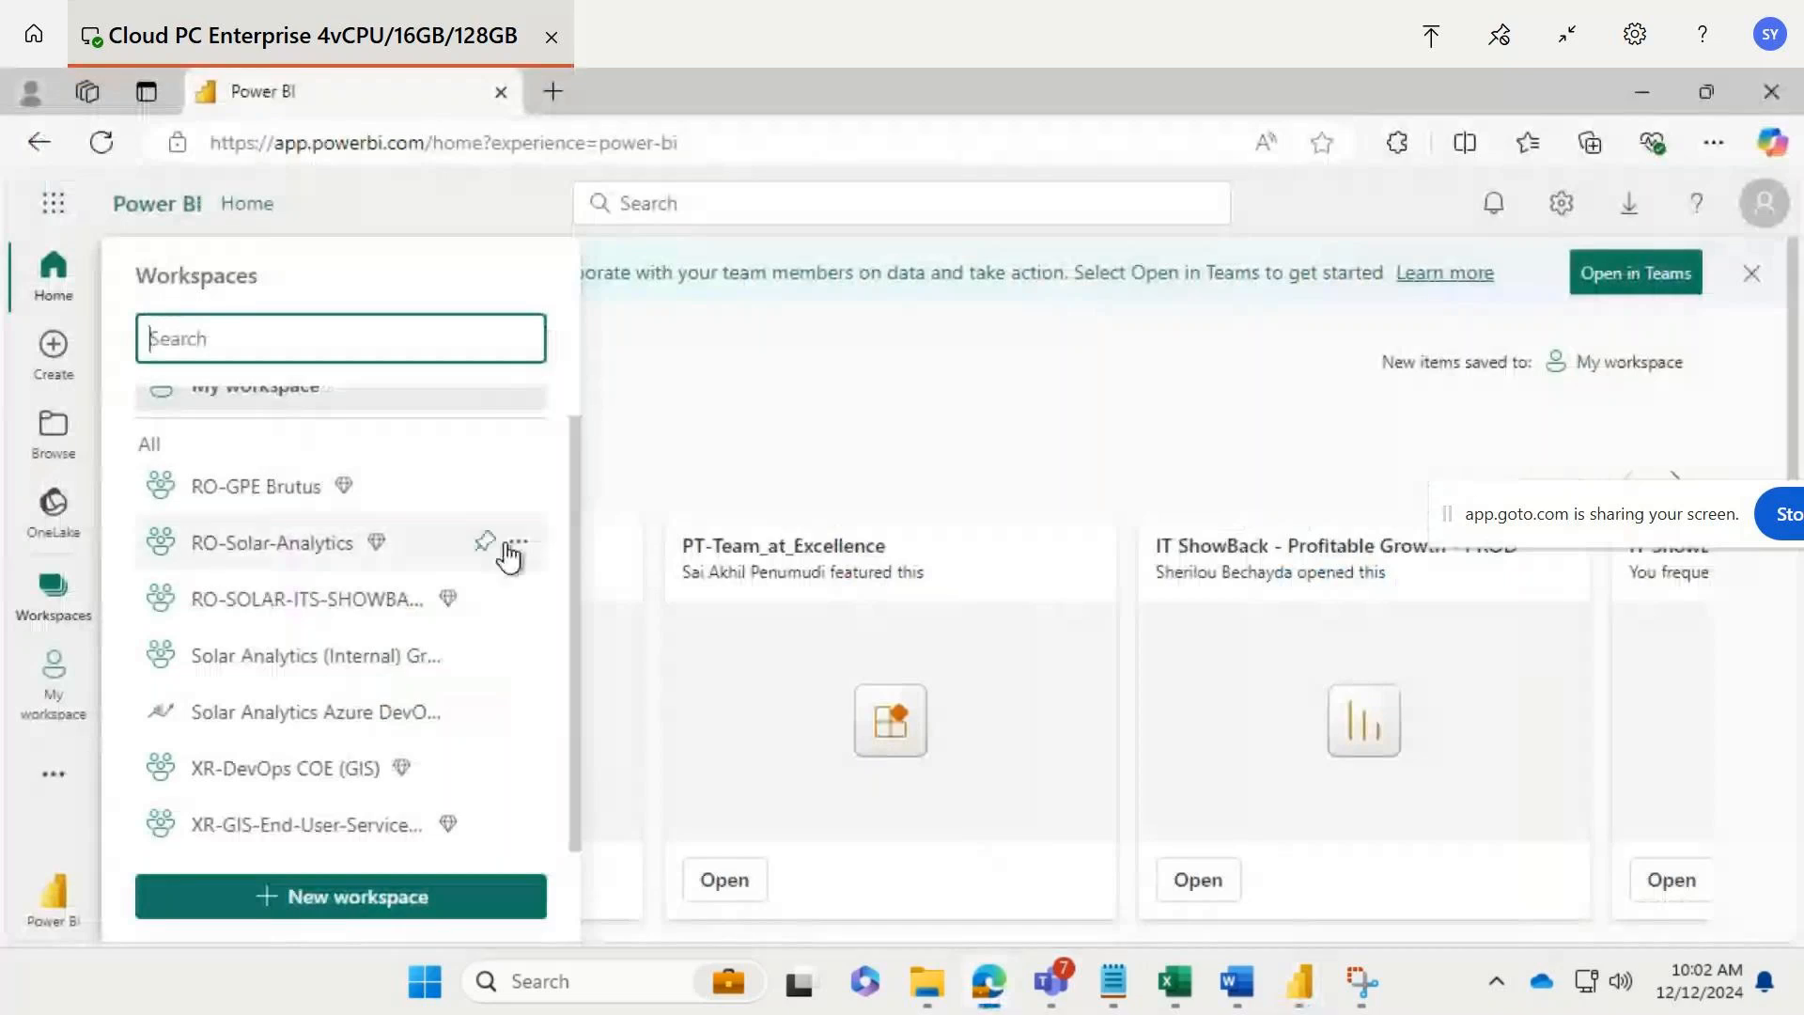
{"action": "scroll", "coordinate": [250, 645], "scroll_direction": "up", "scroll_amount": 1}
{"action": "left_click", "coordinate": [306, 418]}
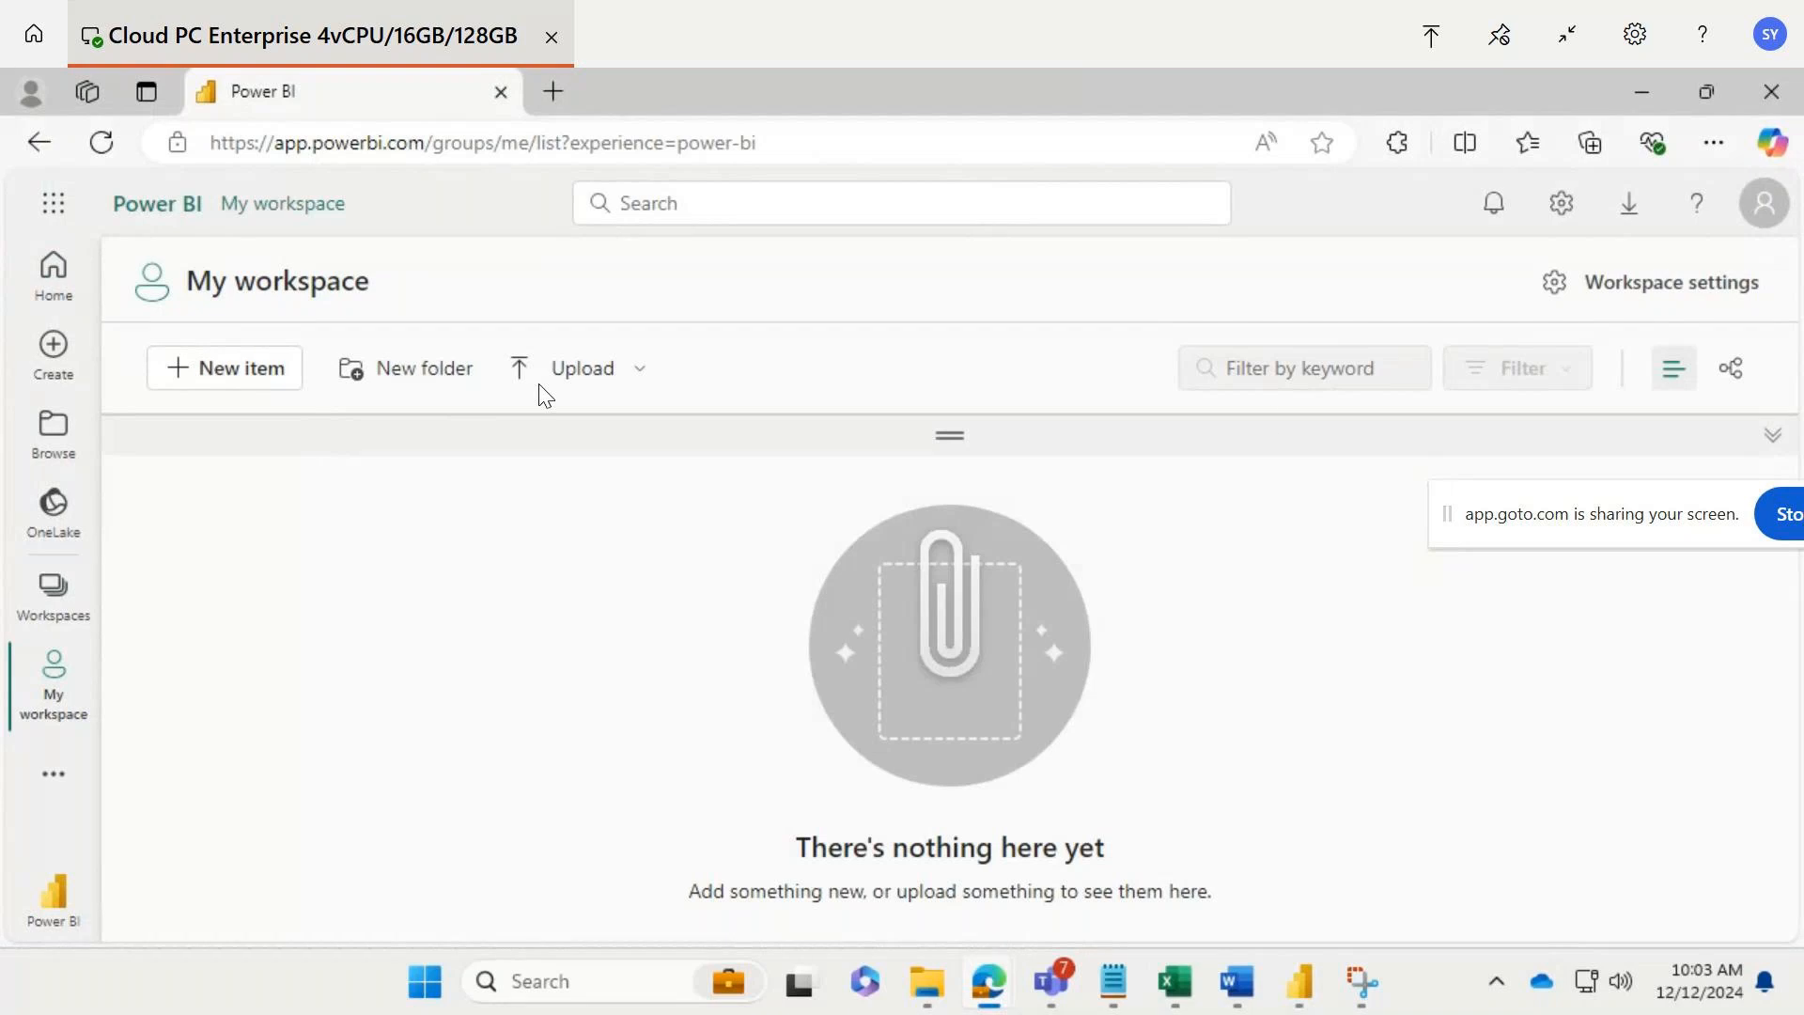
Upload REport 1.pbix from the local Documents folder to My workspace.
{"action": "left_click", "coordinate": [638, 372]}
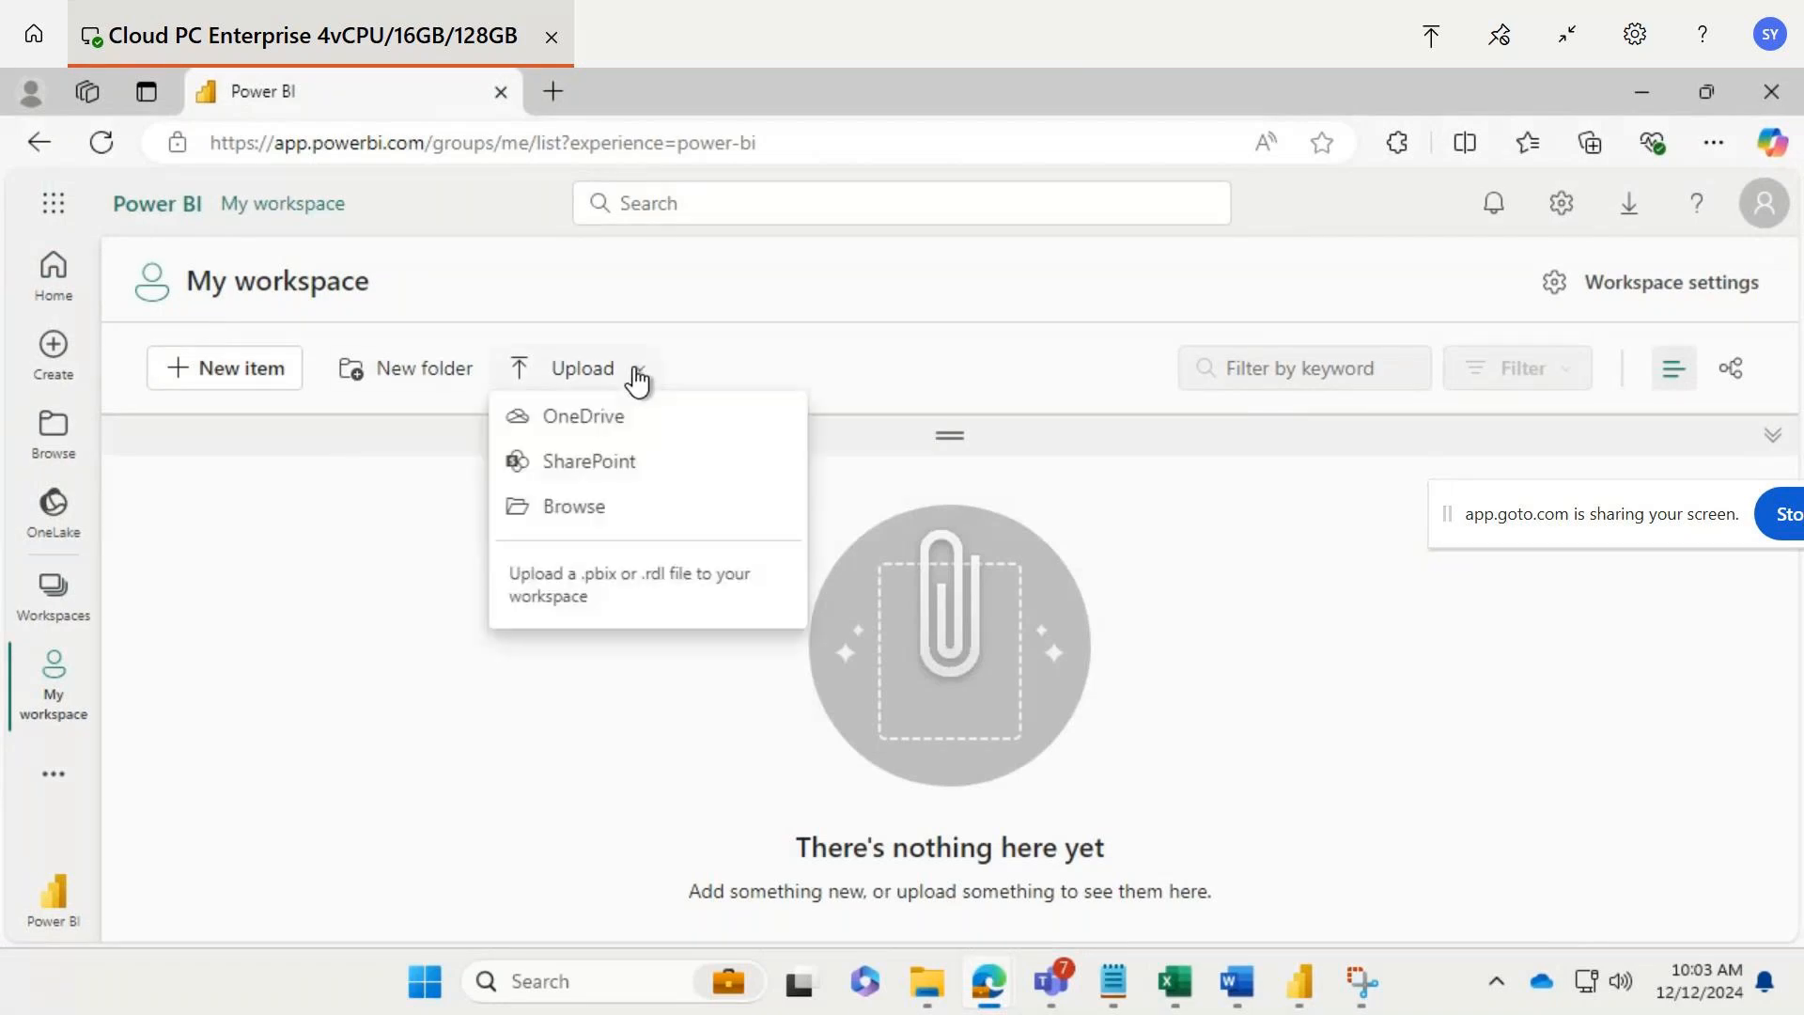
{"action": "left_click", "coordinate": [625, 512]}
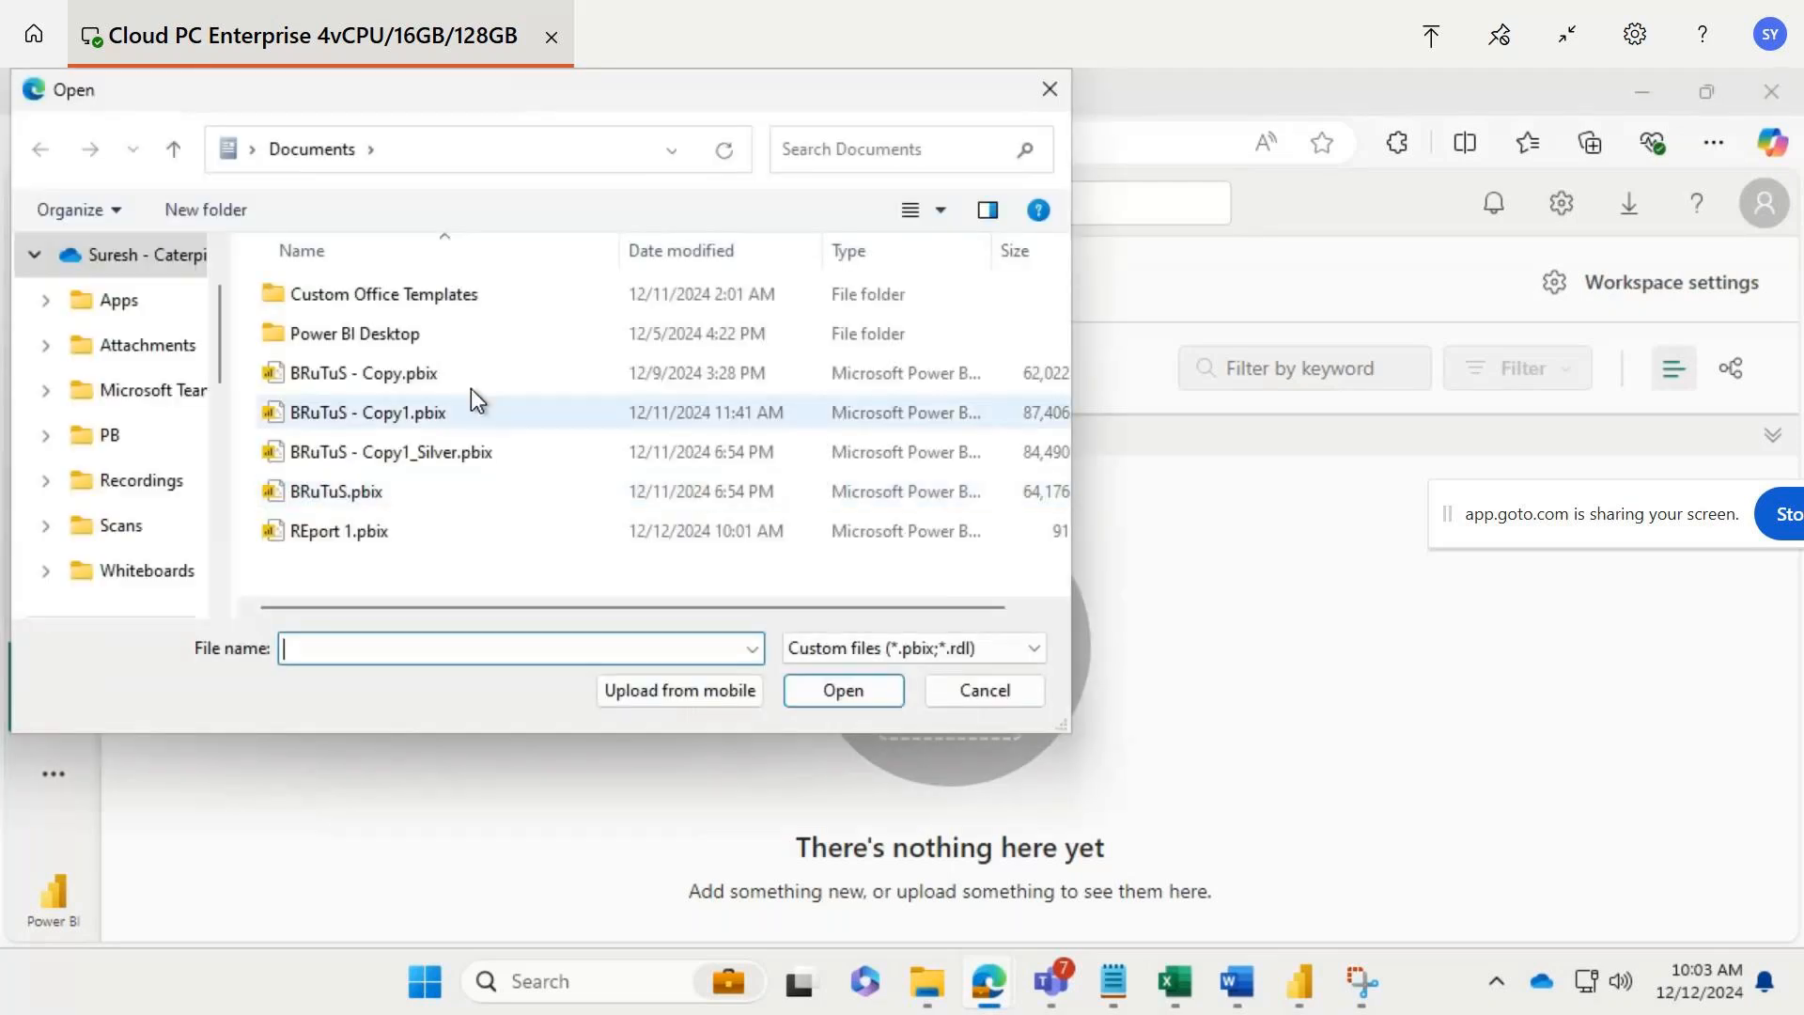
{"action": "left_click", "coordinate": [363, 532]}
{"action": "left_click", "coordinate": [832, 684]}
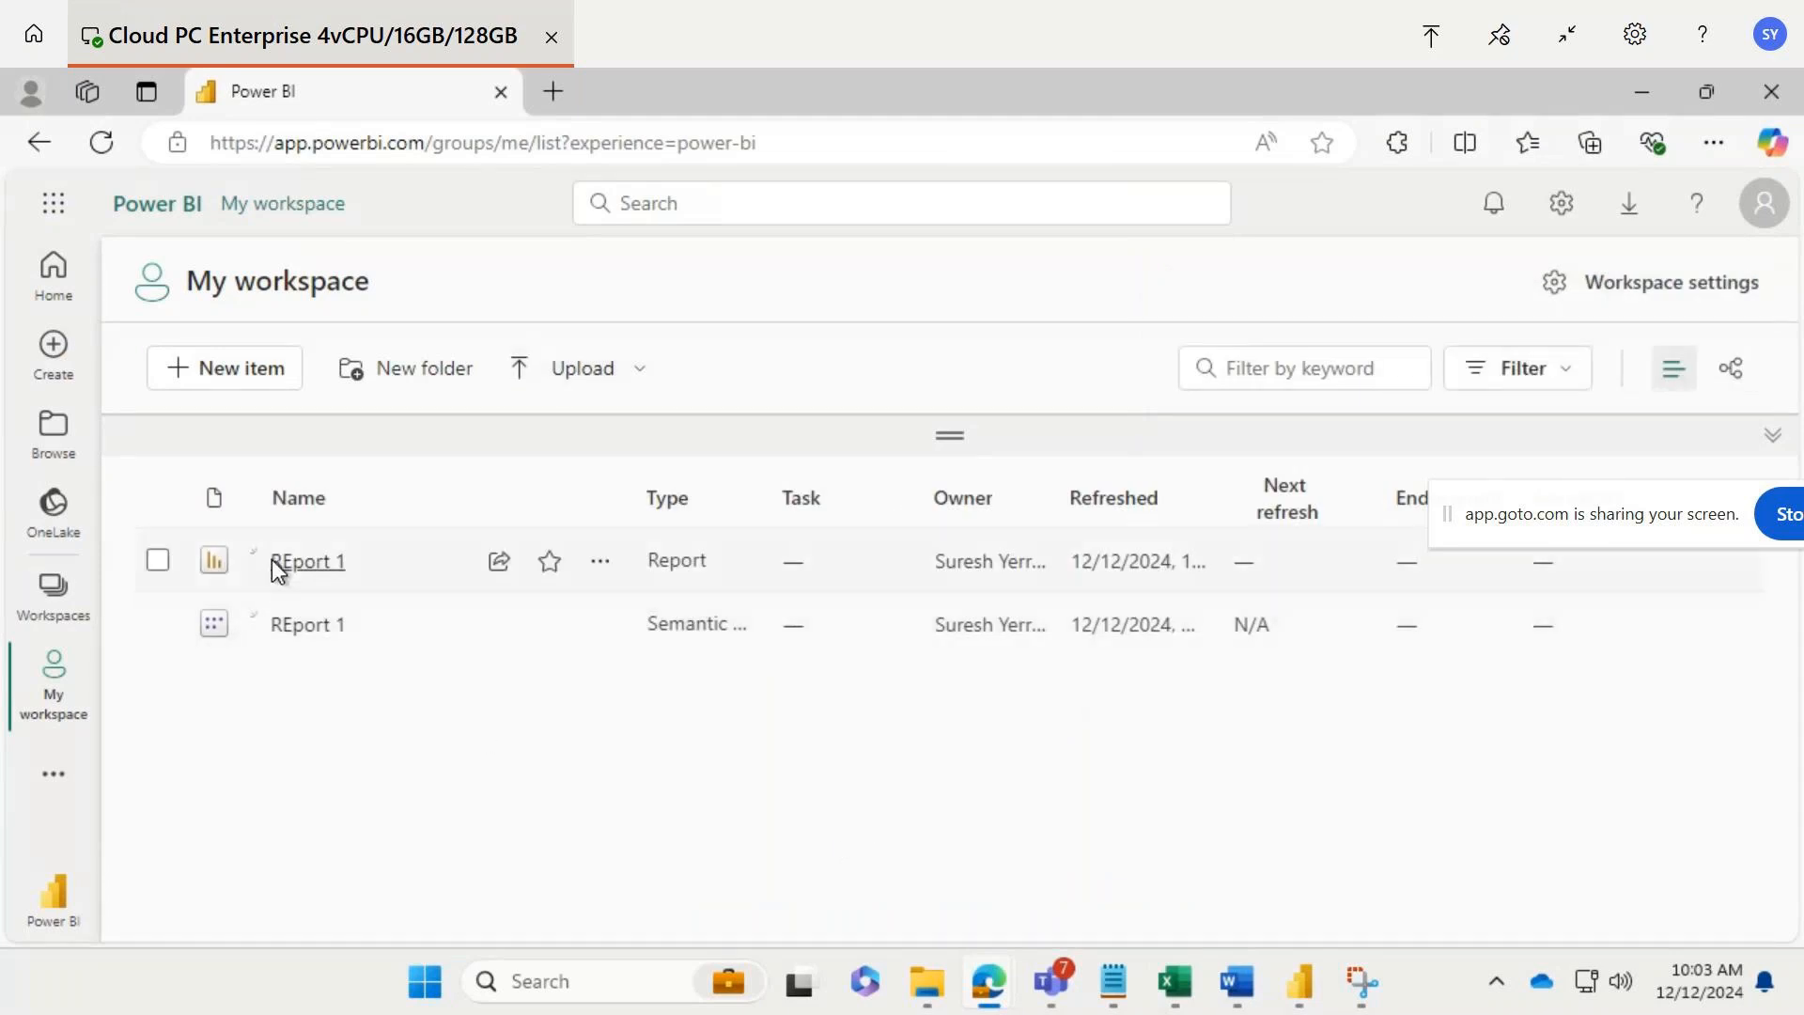
Try to delete the REport 1 semantic model and go back to the My workspace item list.
{"action": "left_click", "coordinate": [600, 625]}
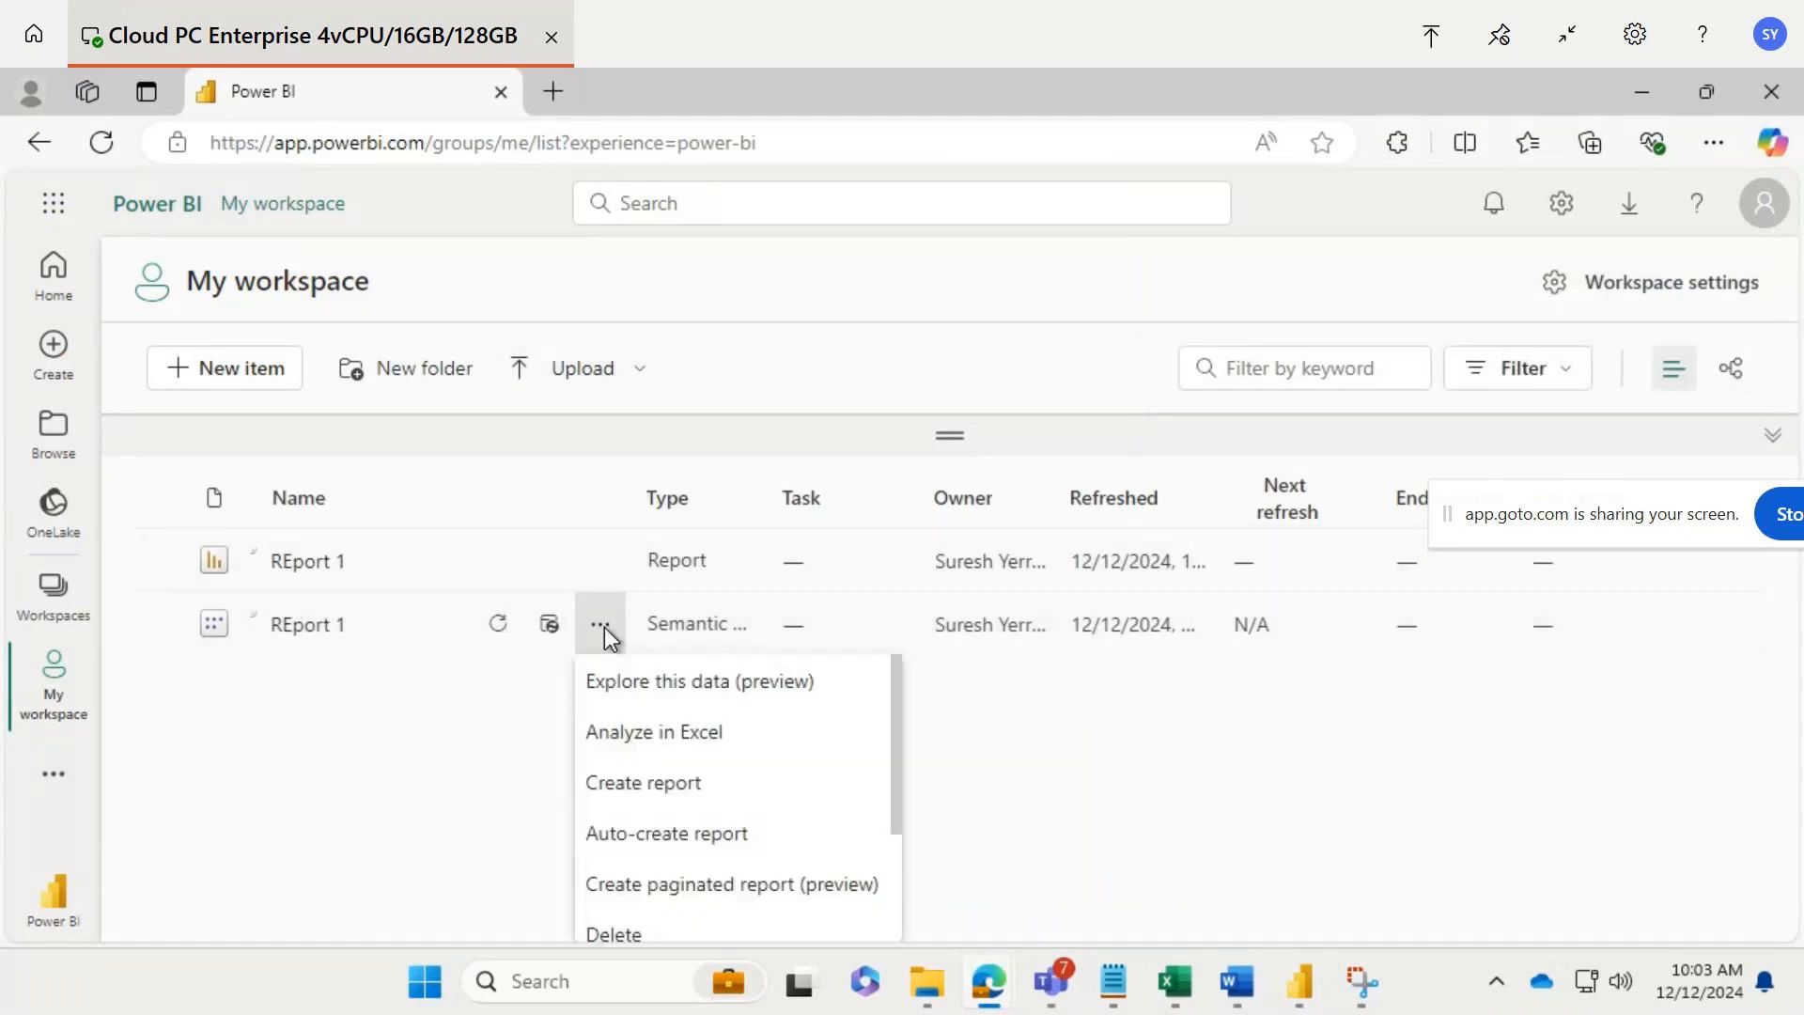
{"action": "key", "text": "Escape"}
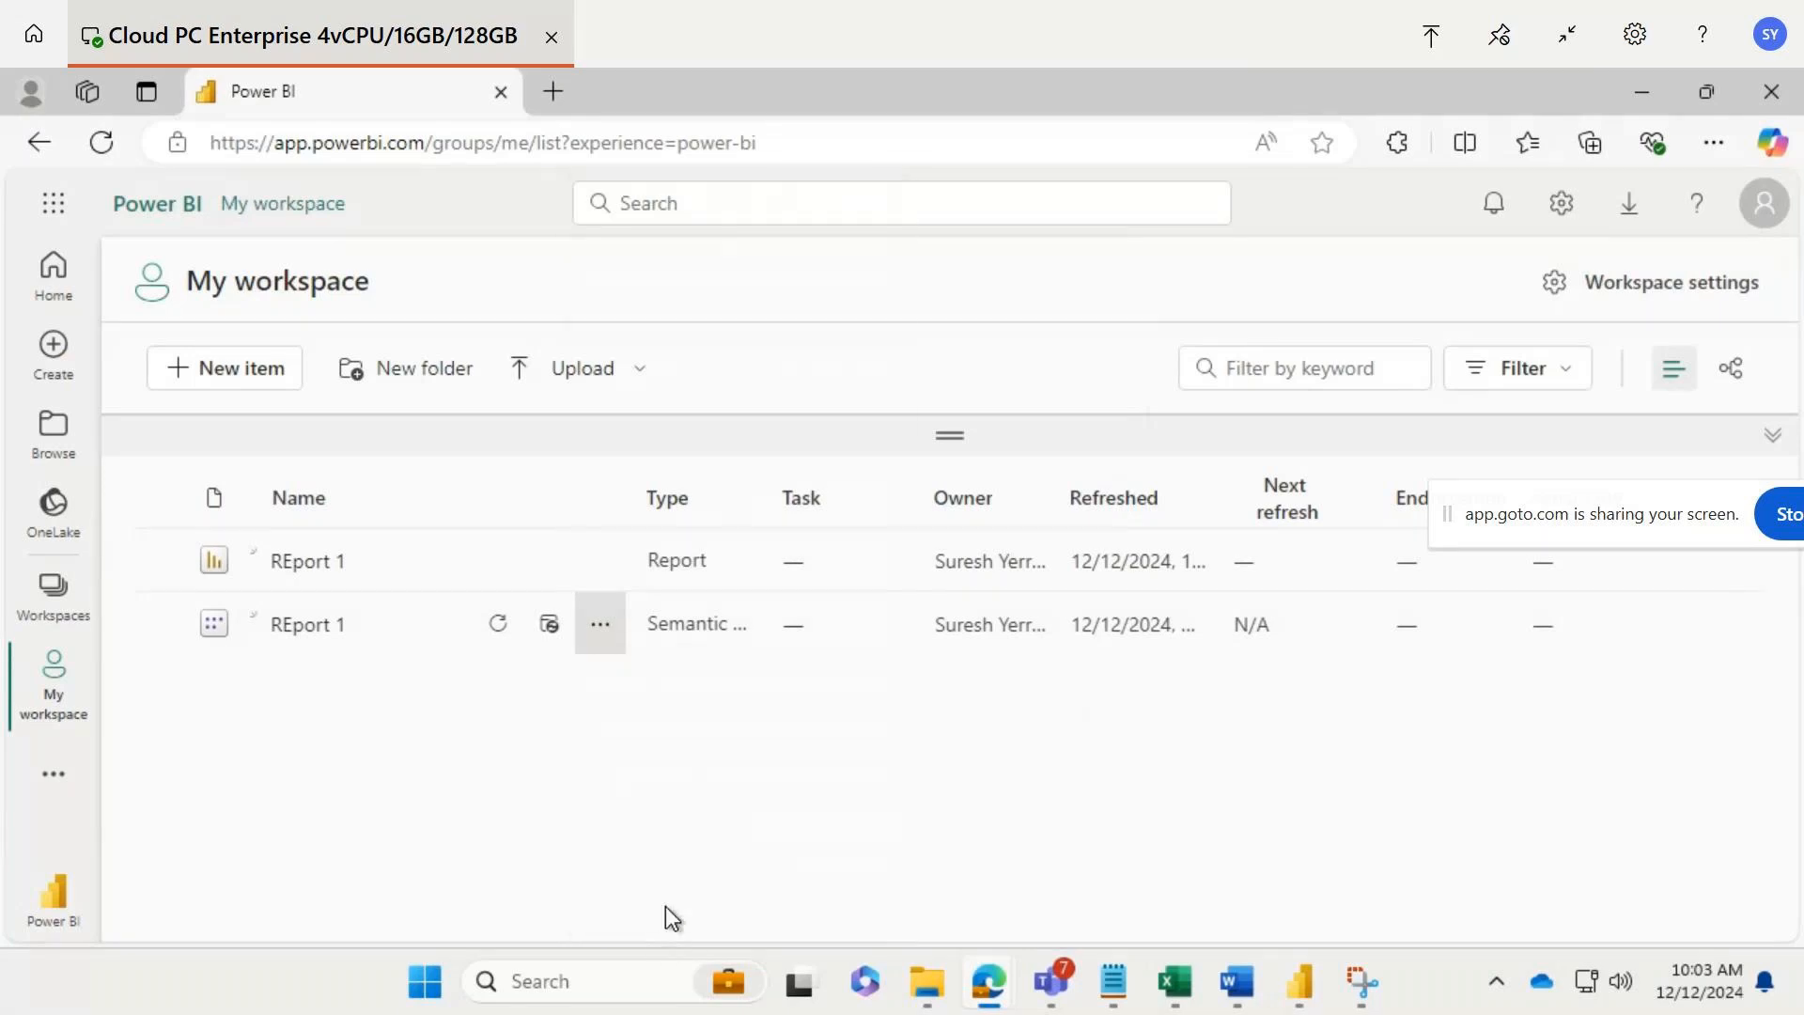
{"action": "left_click", "coordinate": [601, 625]}
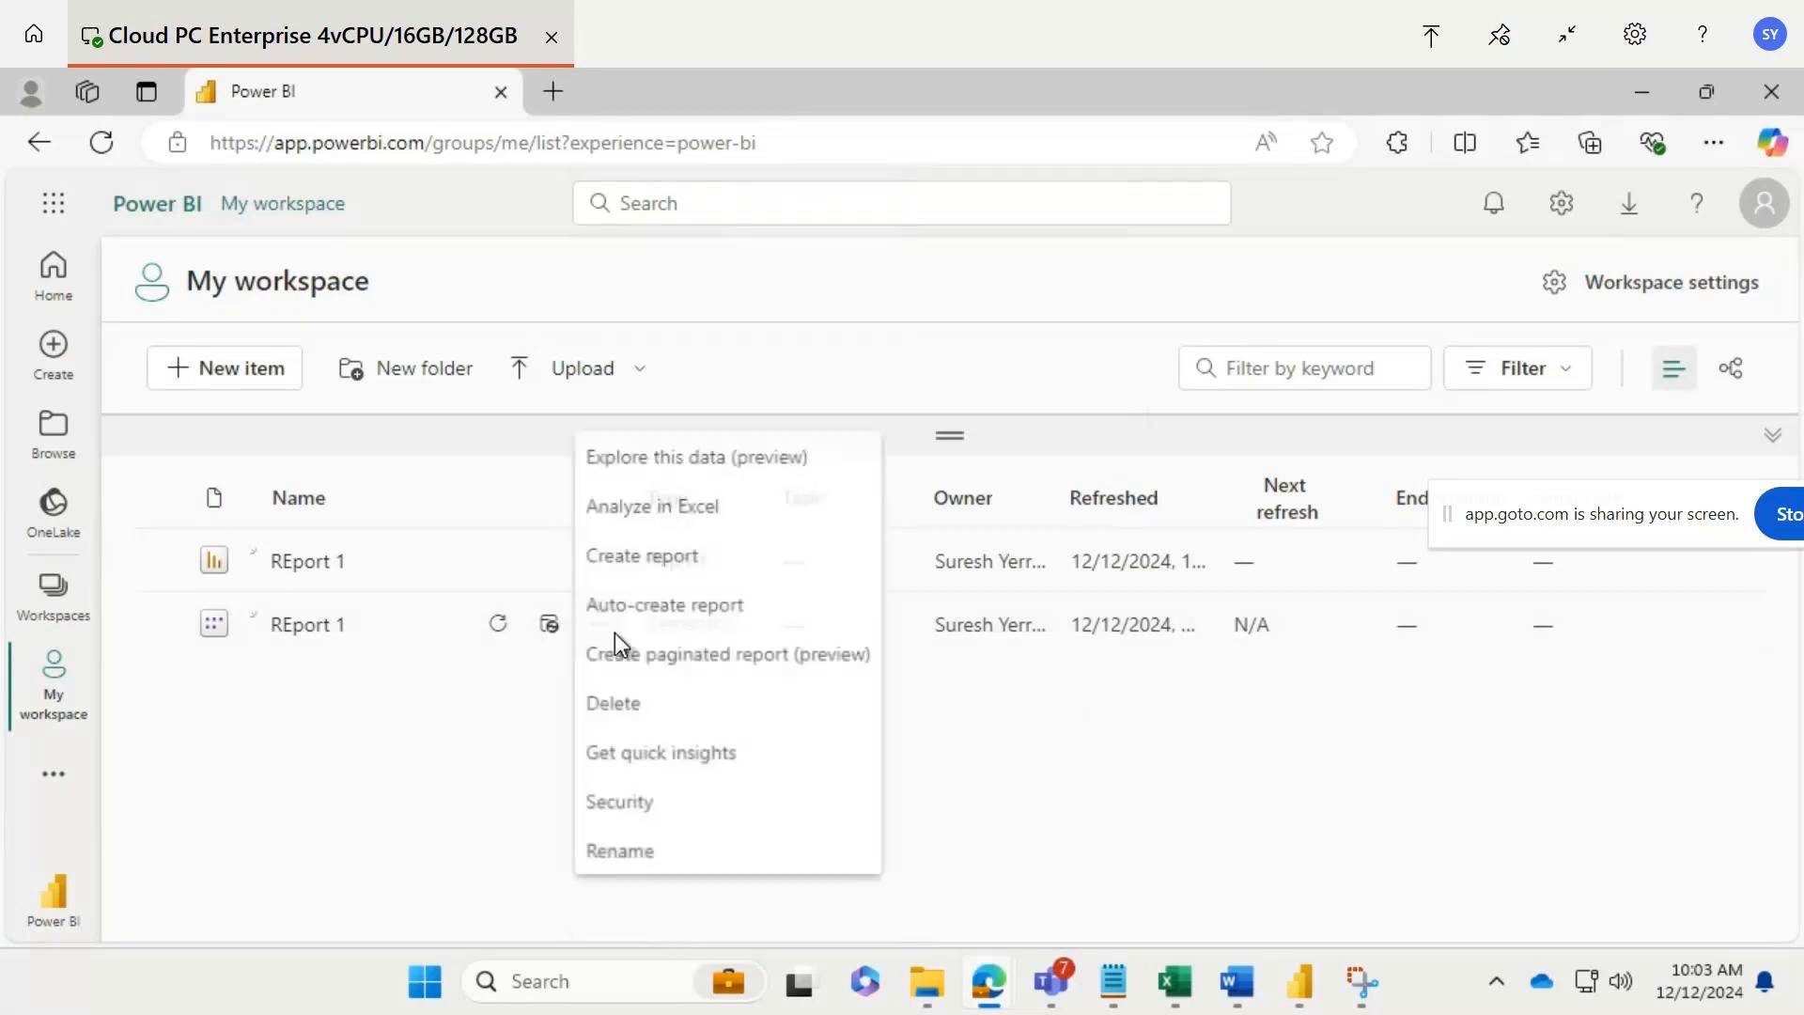
{"action": "left_click", "coordinate": [628, 707]}
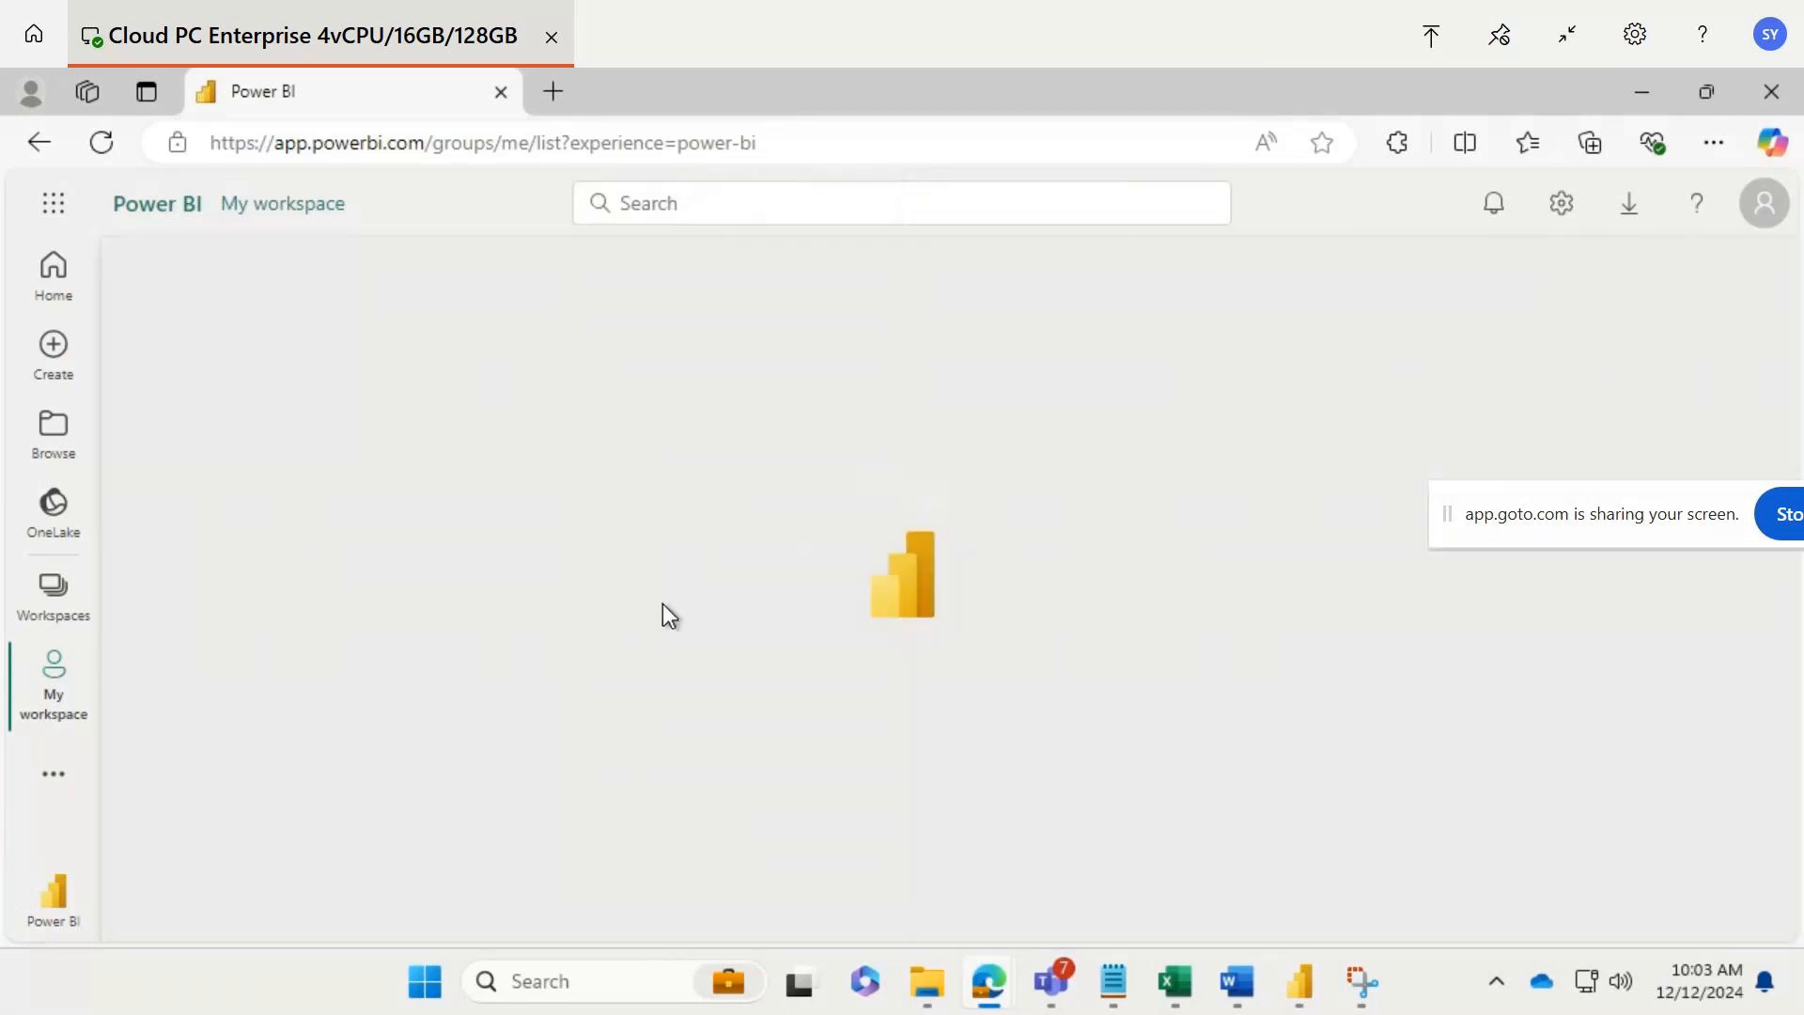
{"action": "left_click", "coordinate": [51, 610]}
{"action": "left_click", "coordinate": [53, 695]}
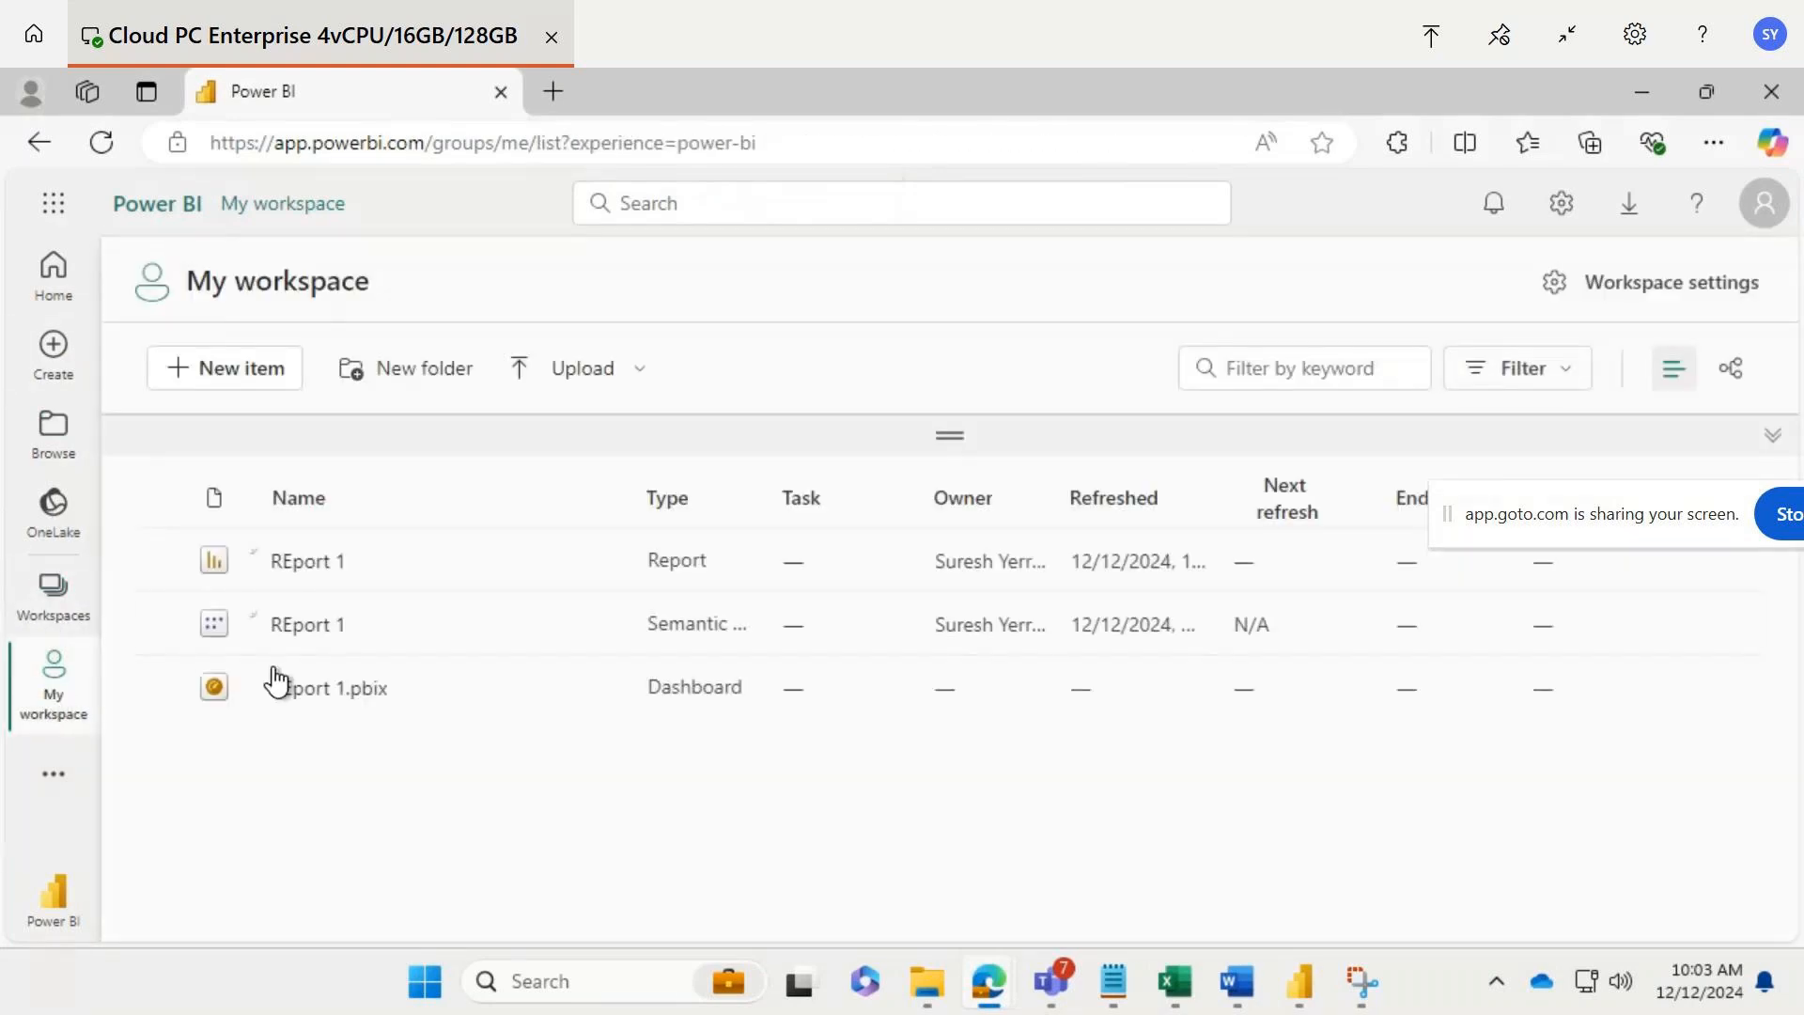
Permanently delete the REport 1 semantic model together with its dependent report.
{"action": "left_click", "coordinate": [603, 629]}
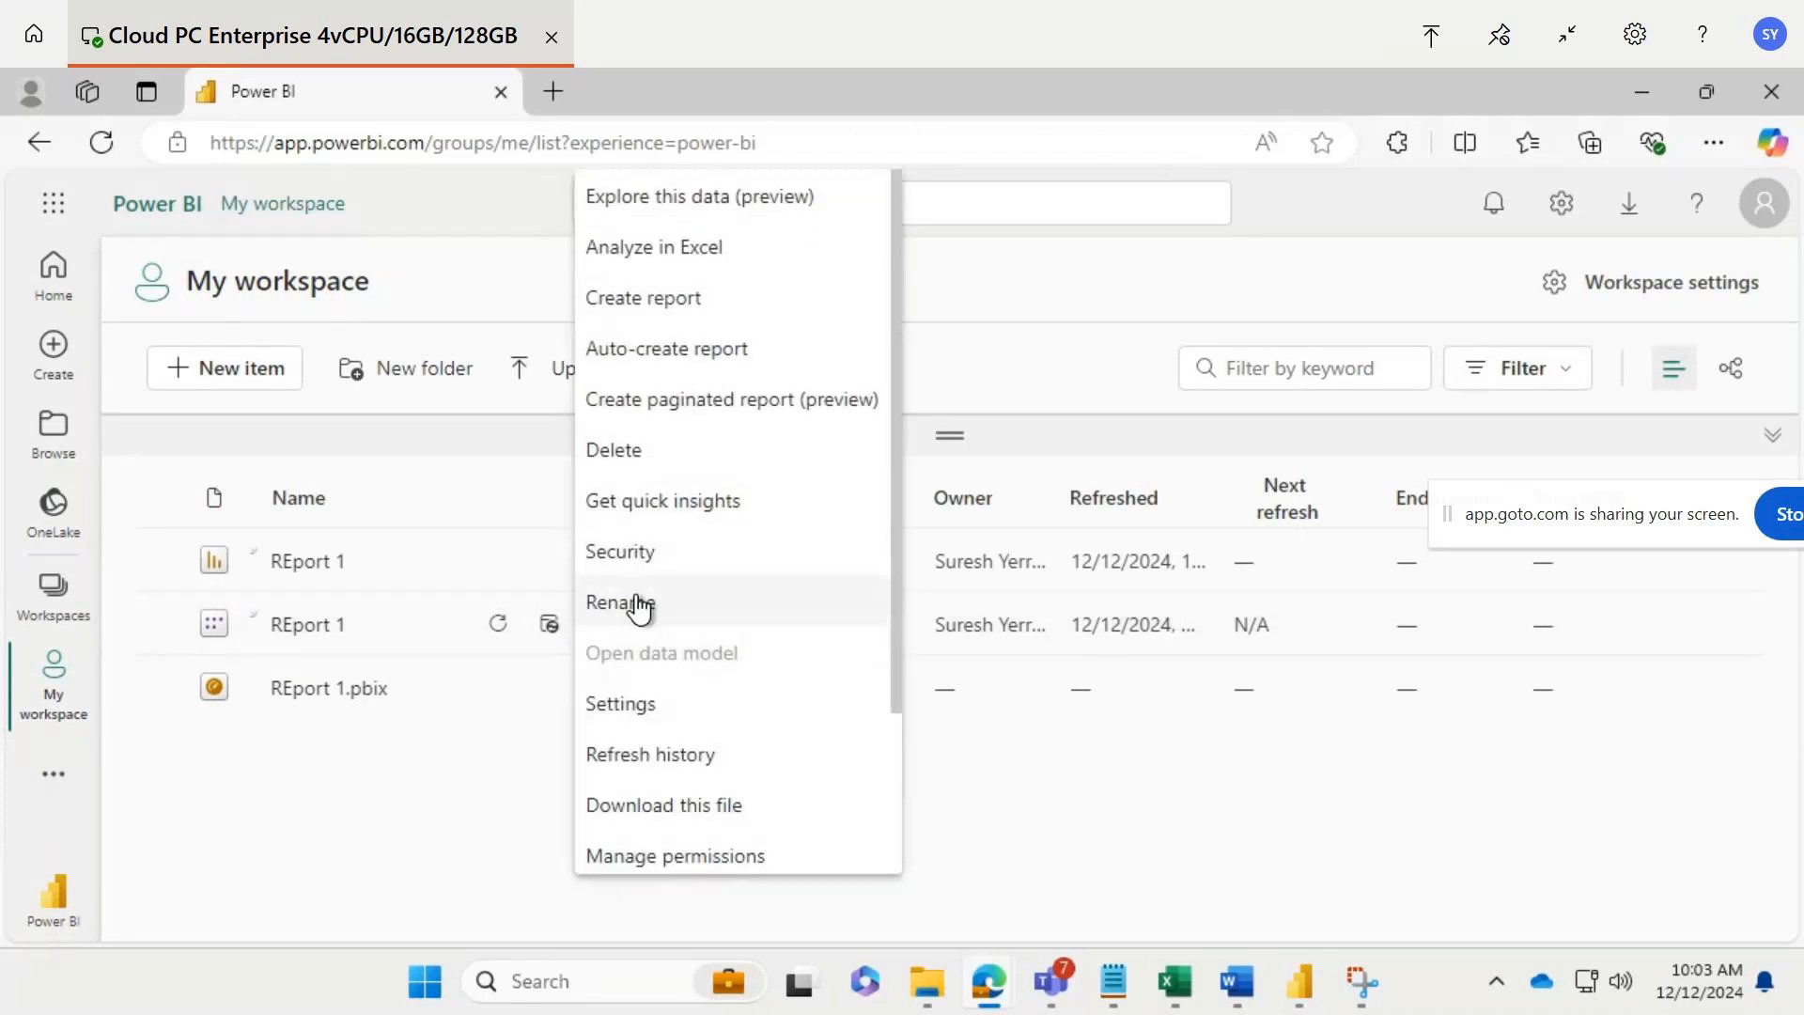
{"action": "left_click", "coordinate": [623, 451]}
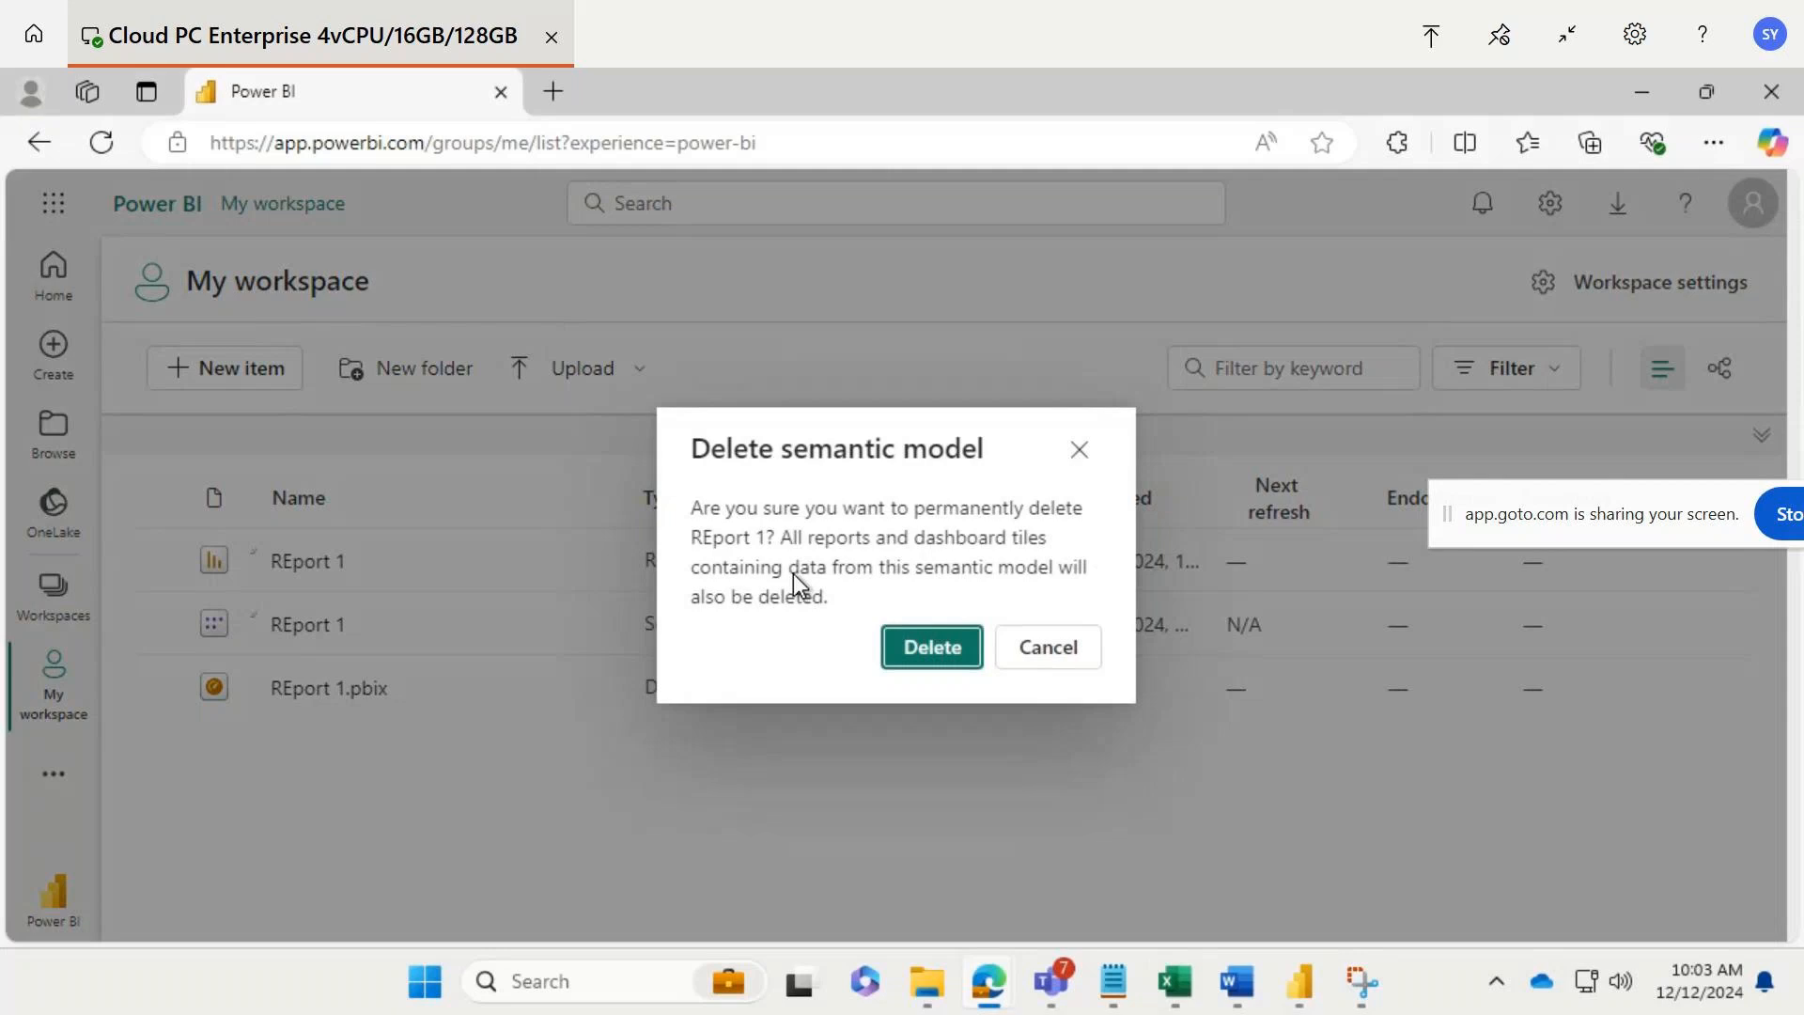
{"action": "left_click", "coordinate": [904, 647]}
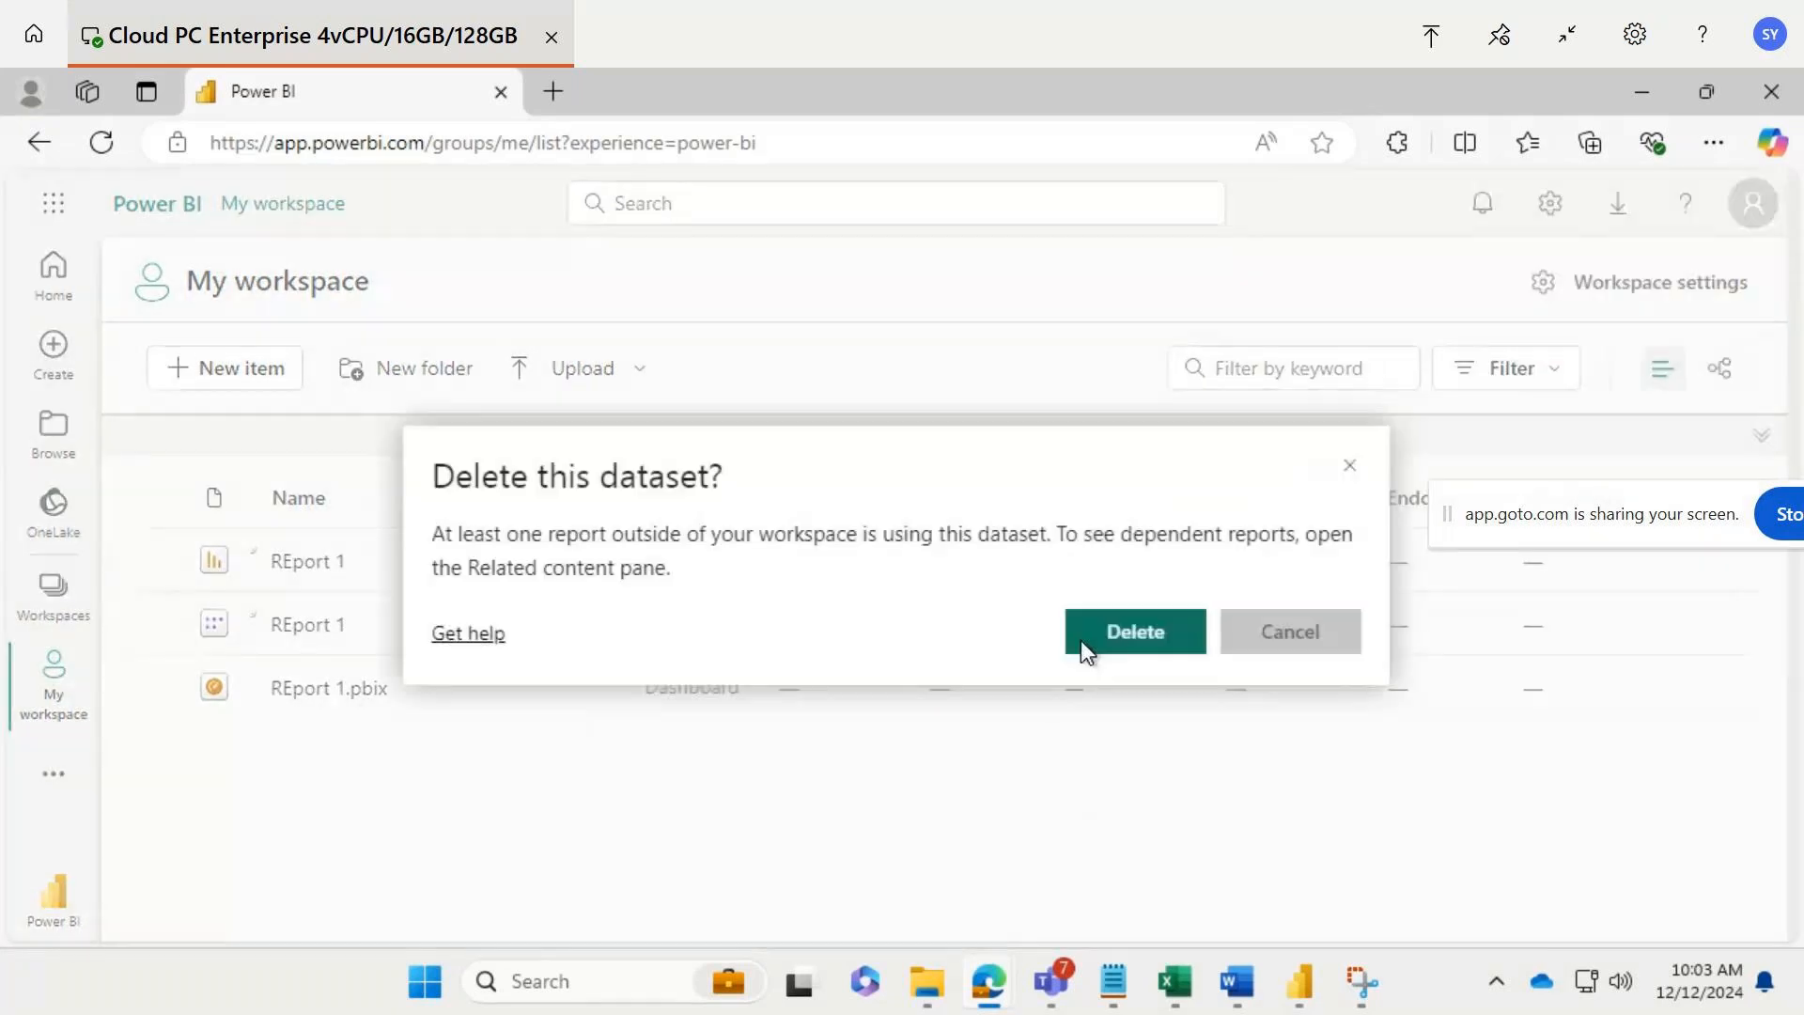
{"action": "left_click", "coordinate": [1080, 637]}
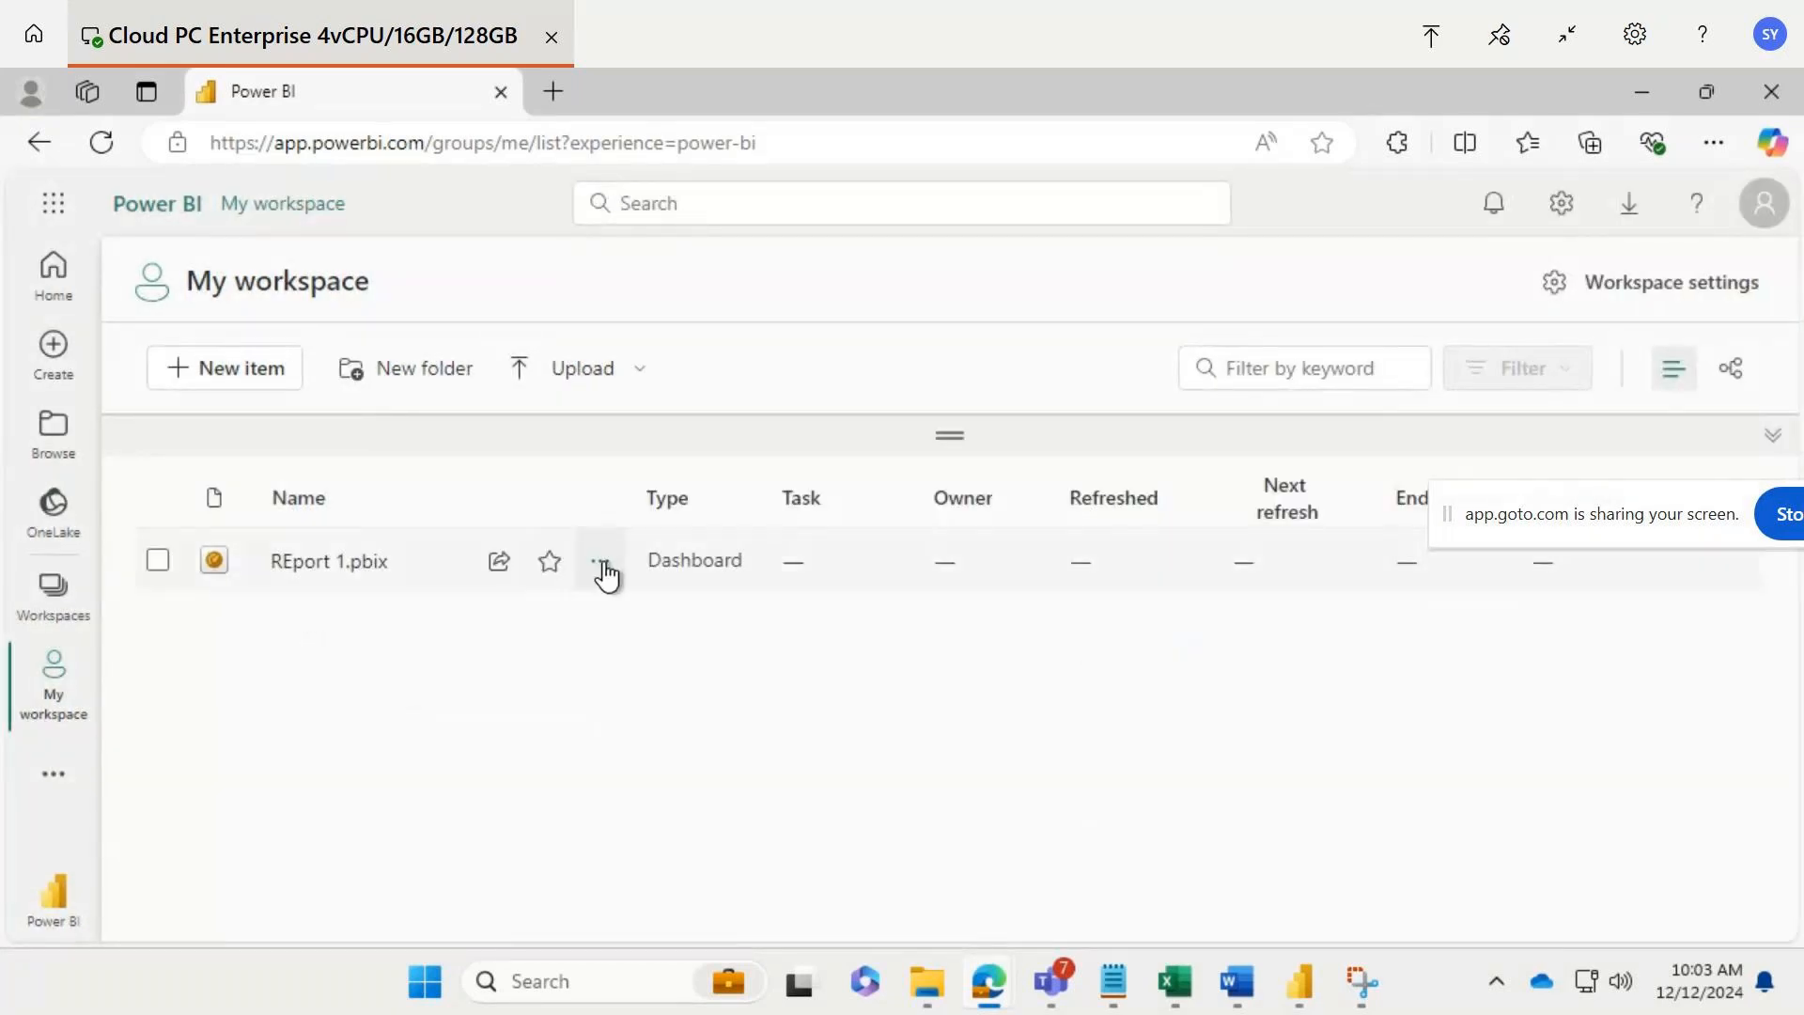
Permanently delete the REport 1.pbix dashboard from My workspace.
{"action": "left_click", "coordinate": [601, 562]}
{"action": "left_click", "coordinate": [634, 628]}
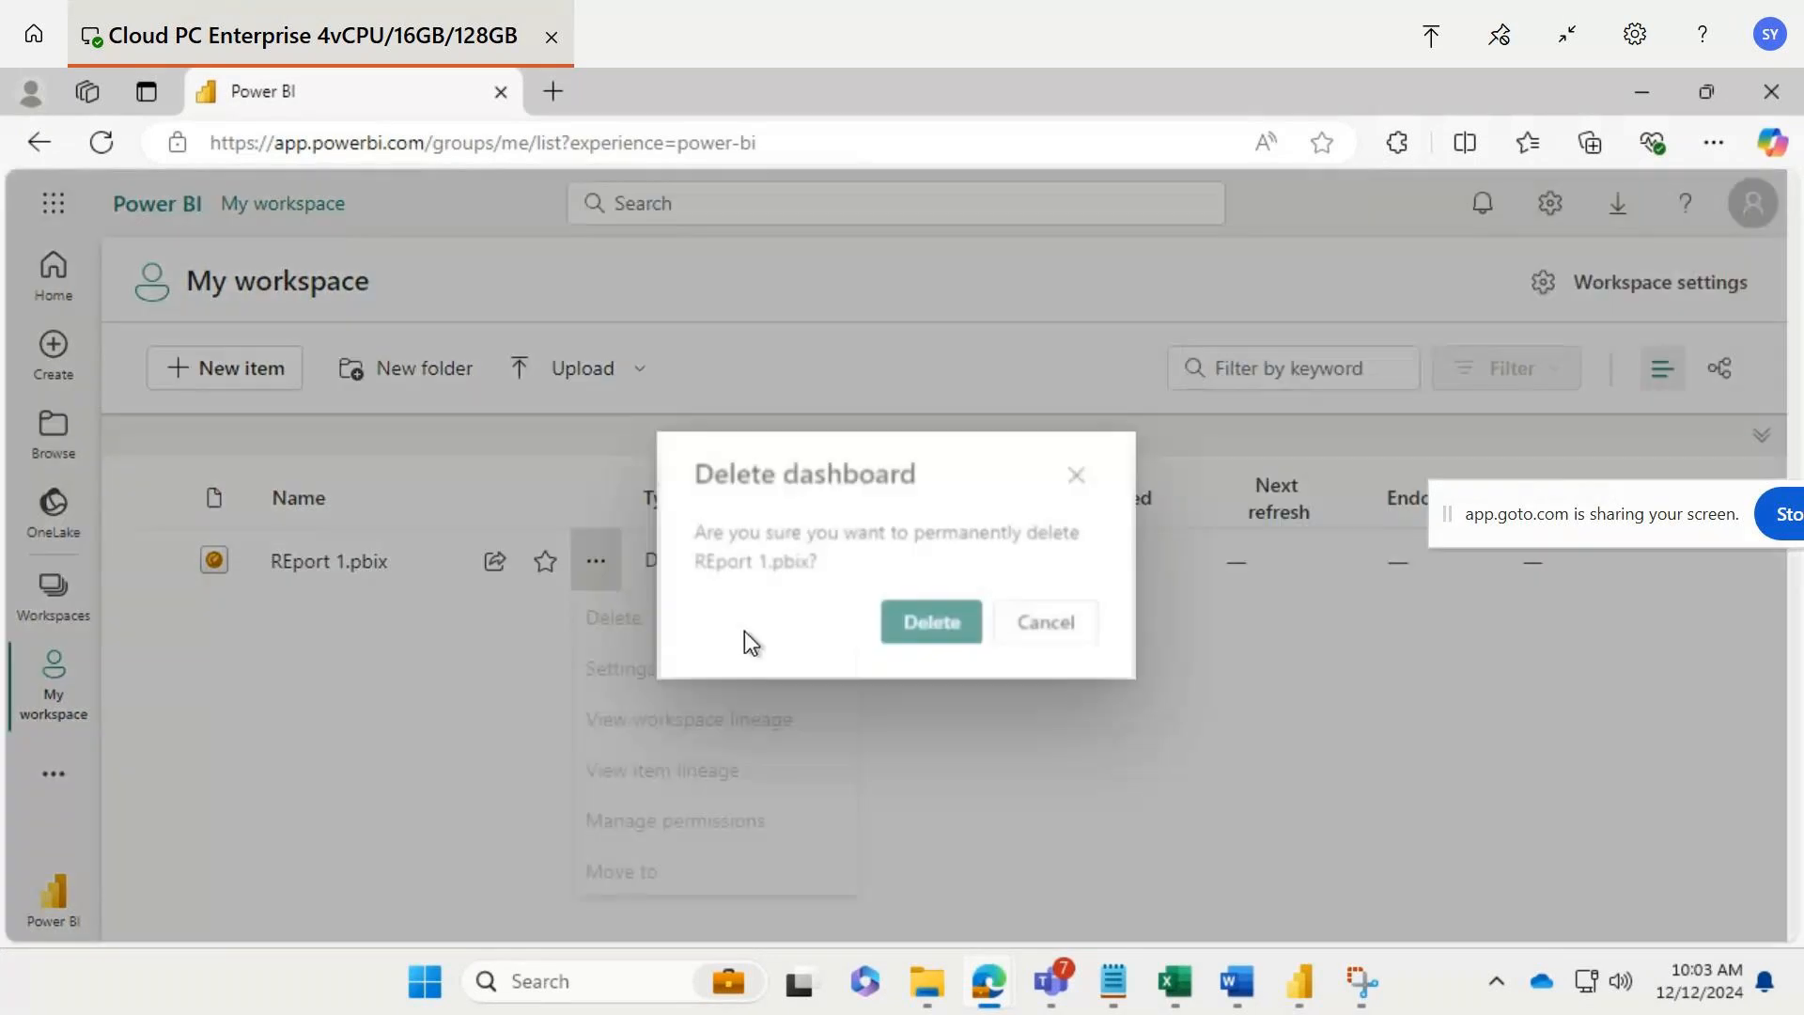
{"action": "left_click", "coordinate": [930, 625]}
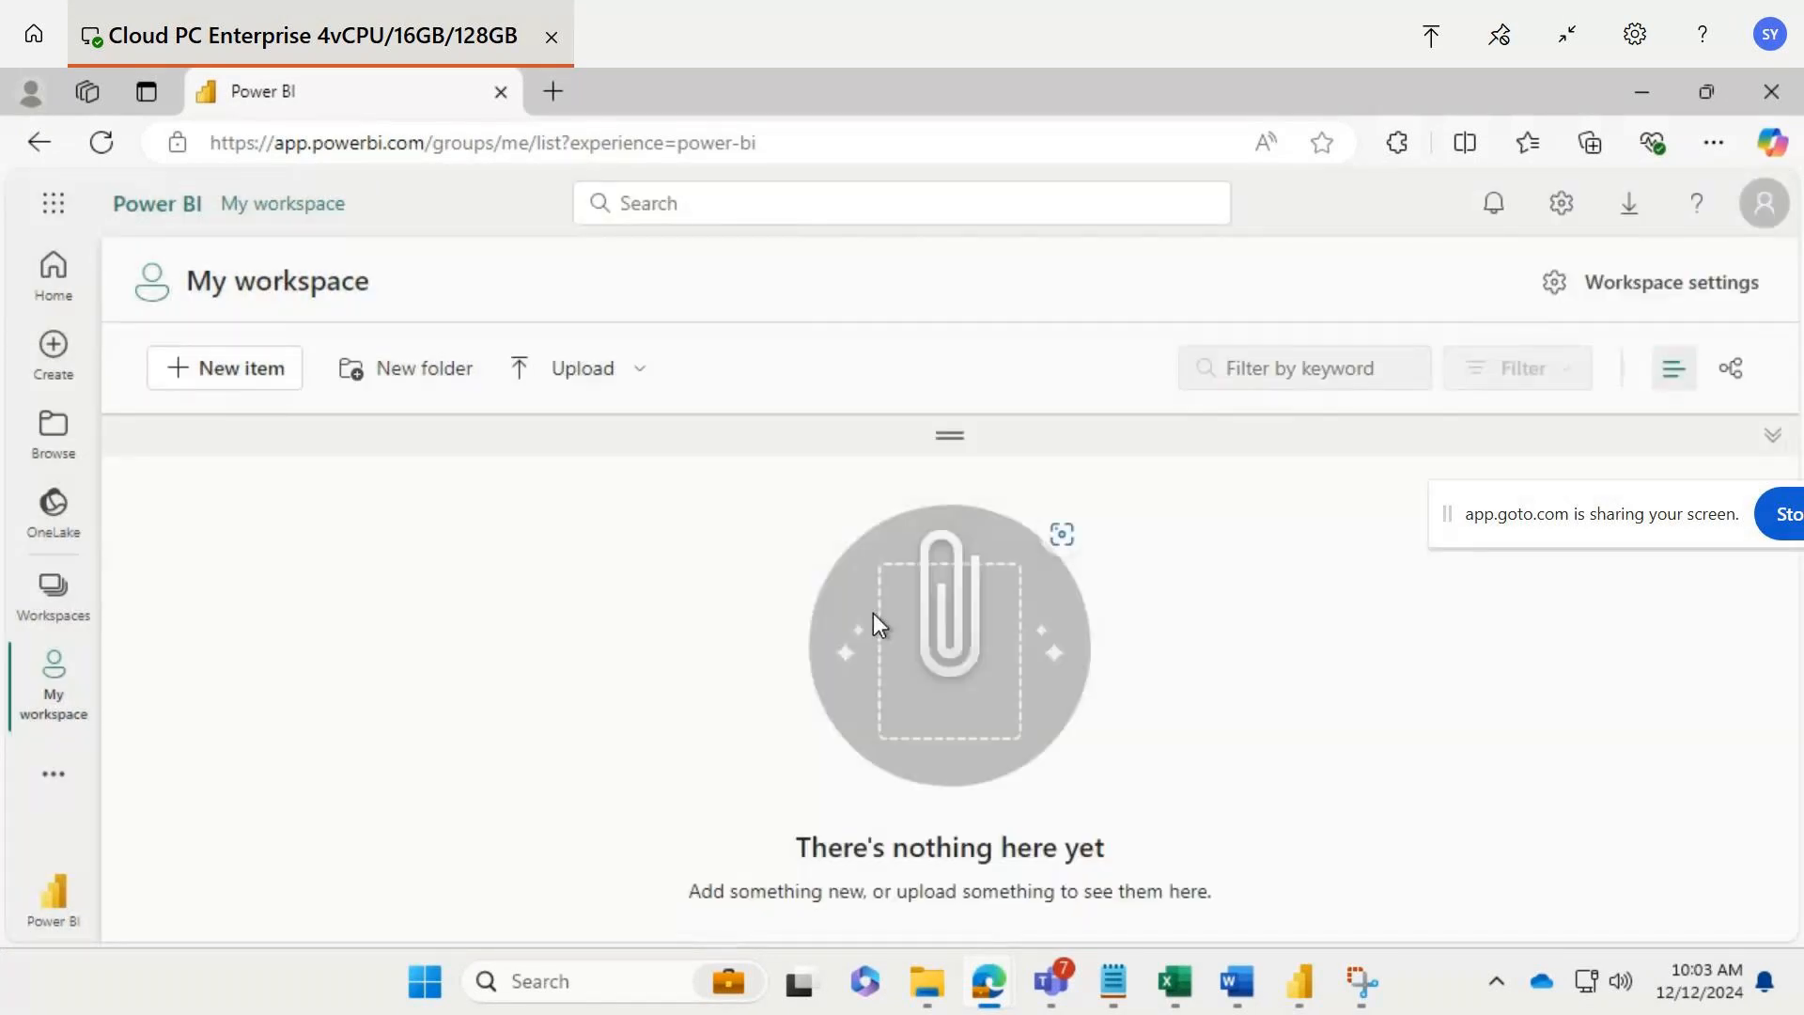
Switch to REport 1 in Power BI Desktop and publish it to My workspace.
{"action": "left_click", "coordinate": [1300, 982]}
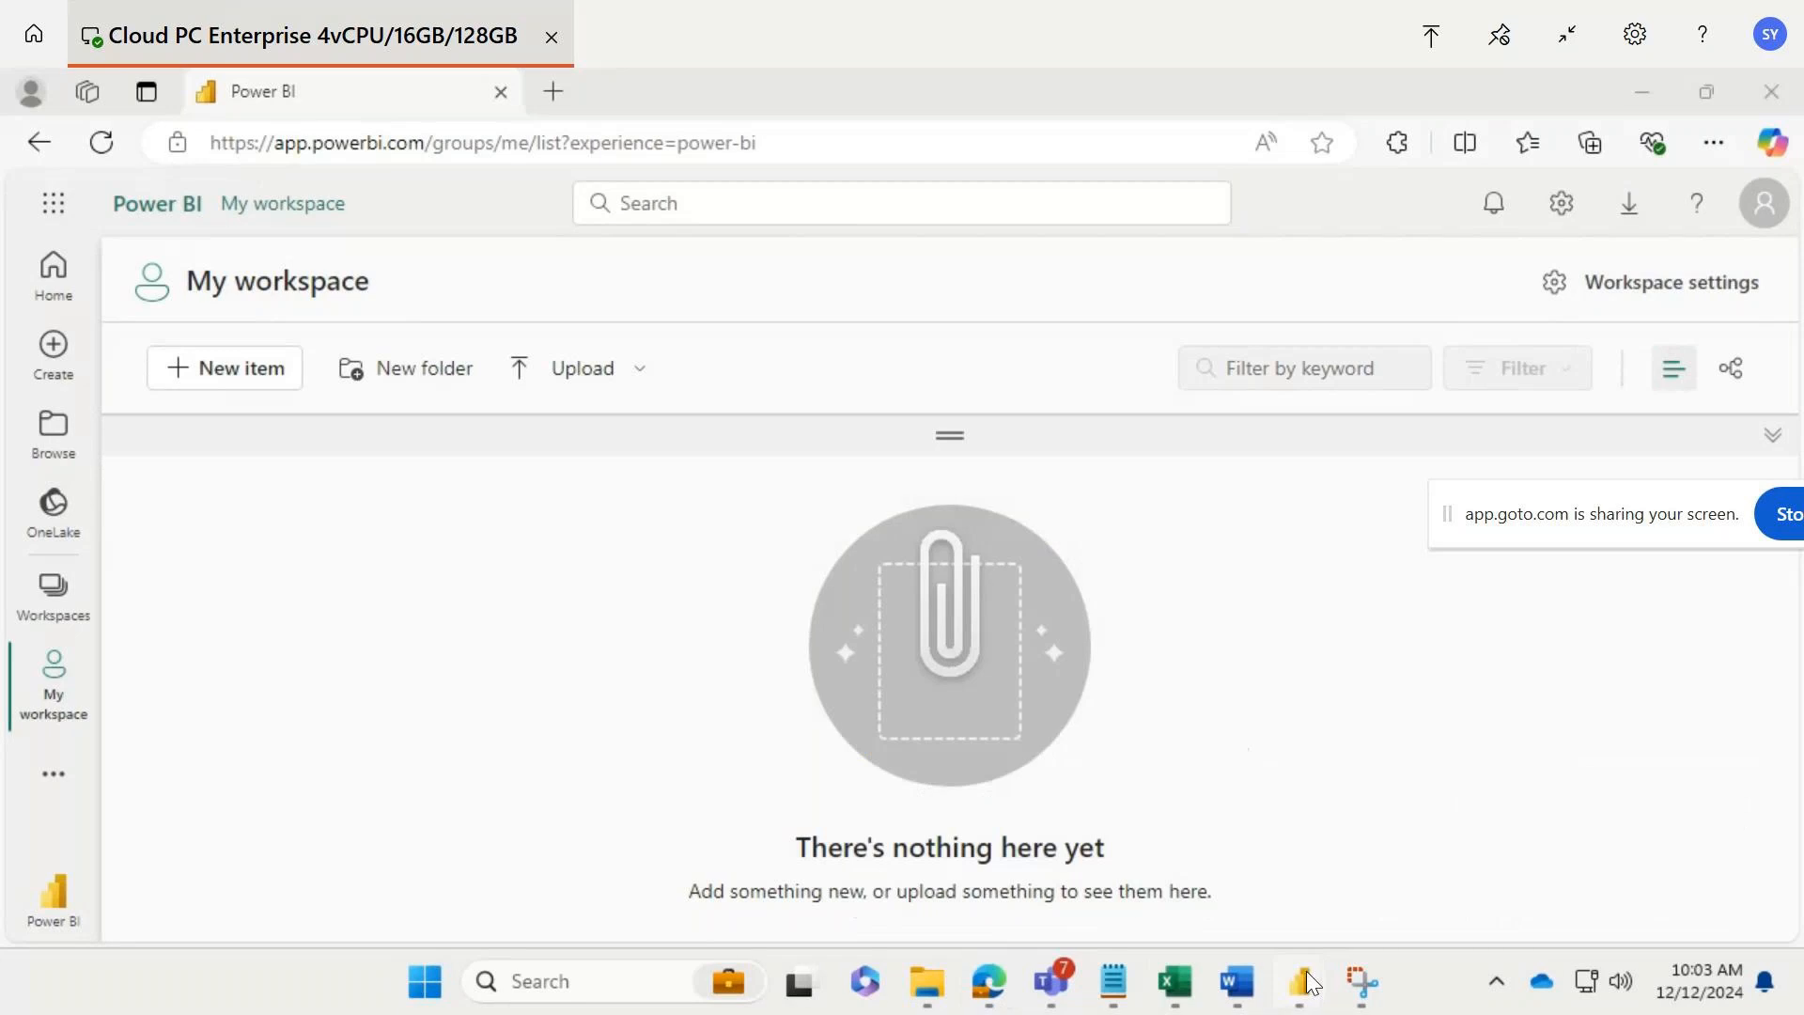
{"action": "left_click", "coordinate": [1612, 850]}
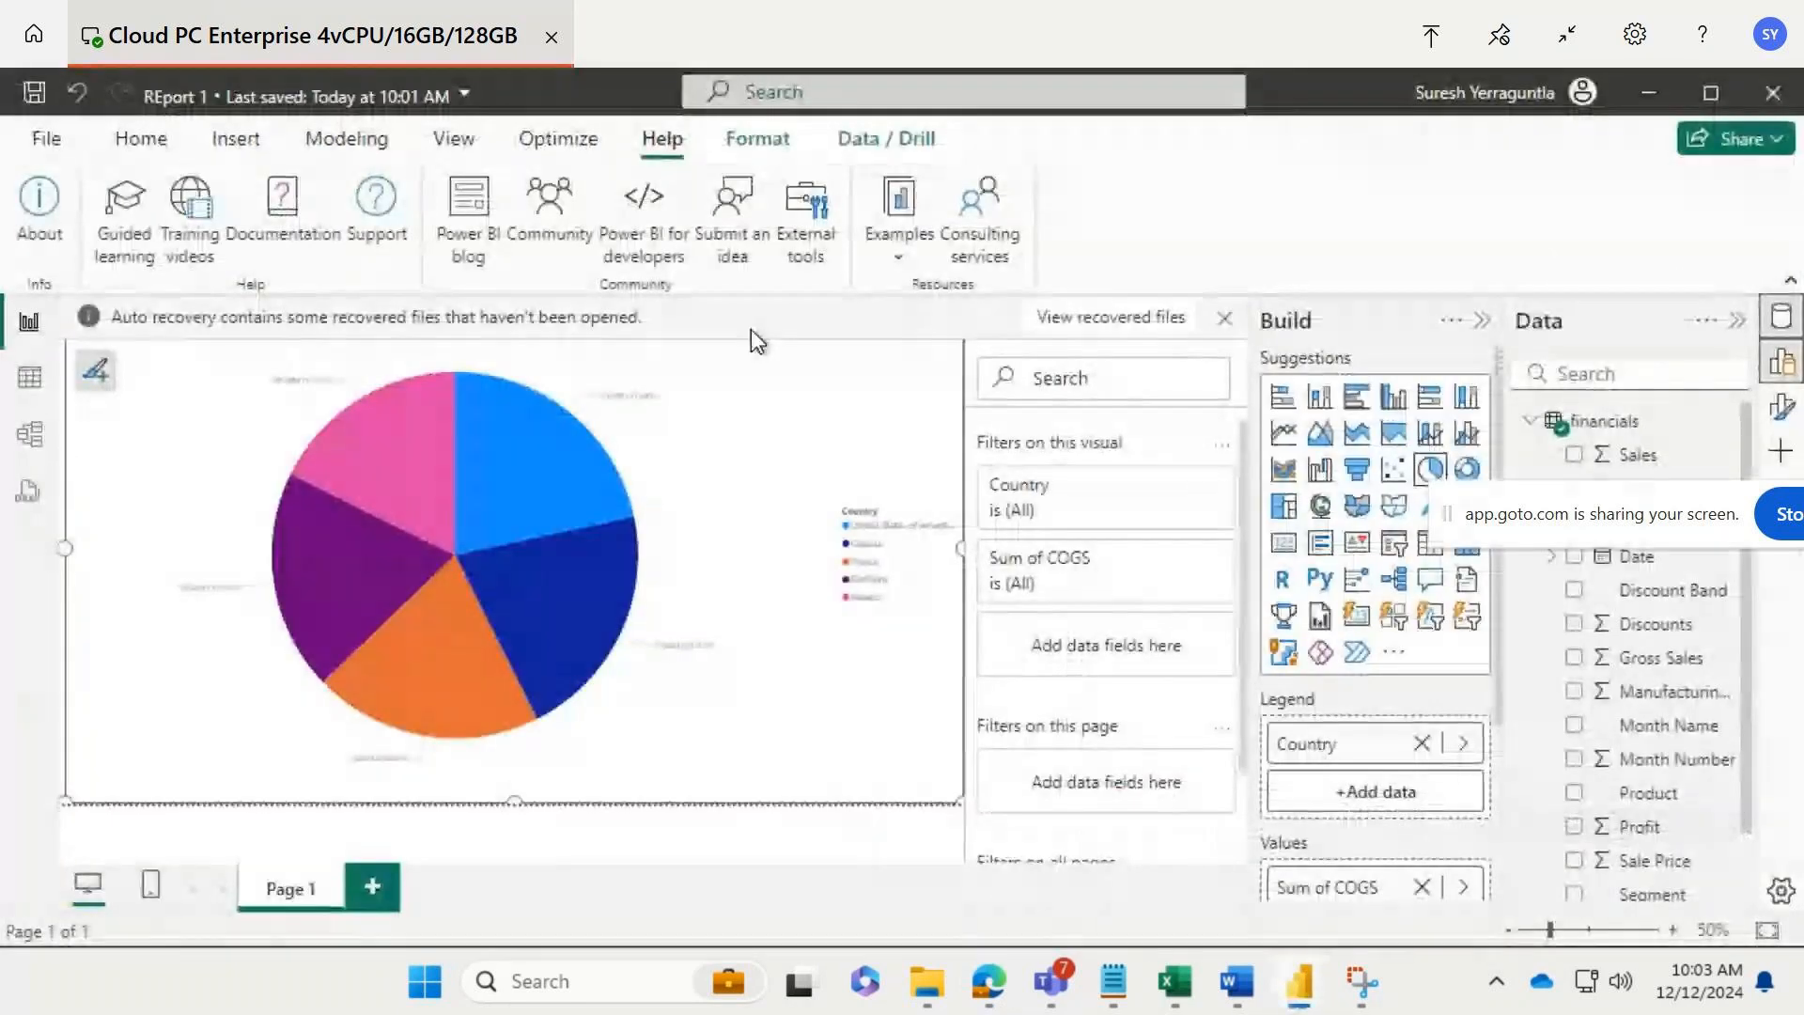
{"action": "left_click", "coordinate": [140, 138]}
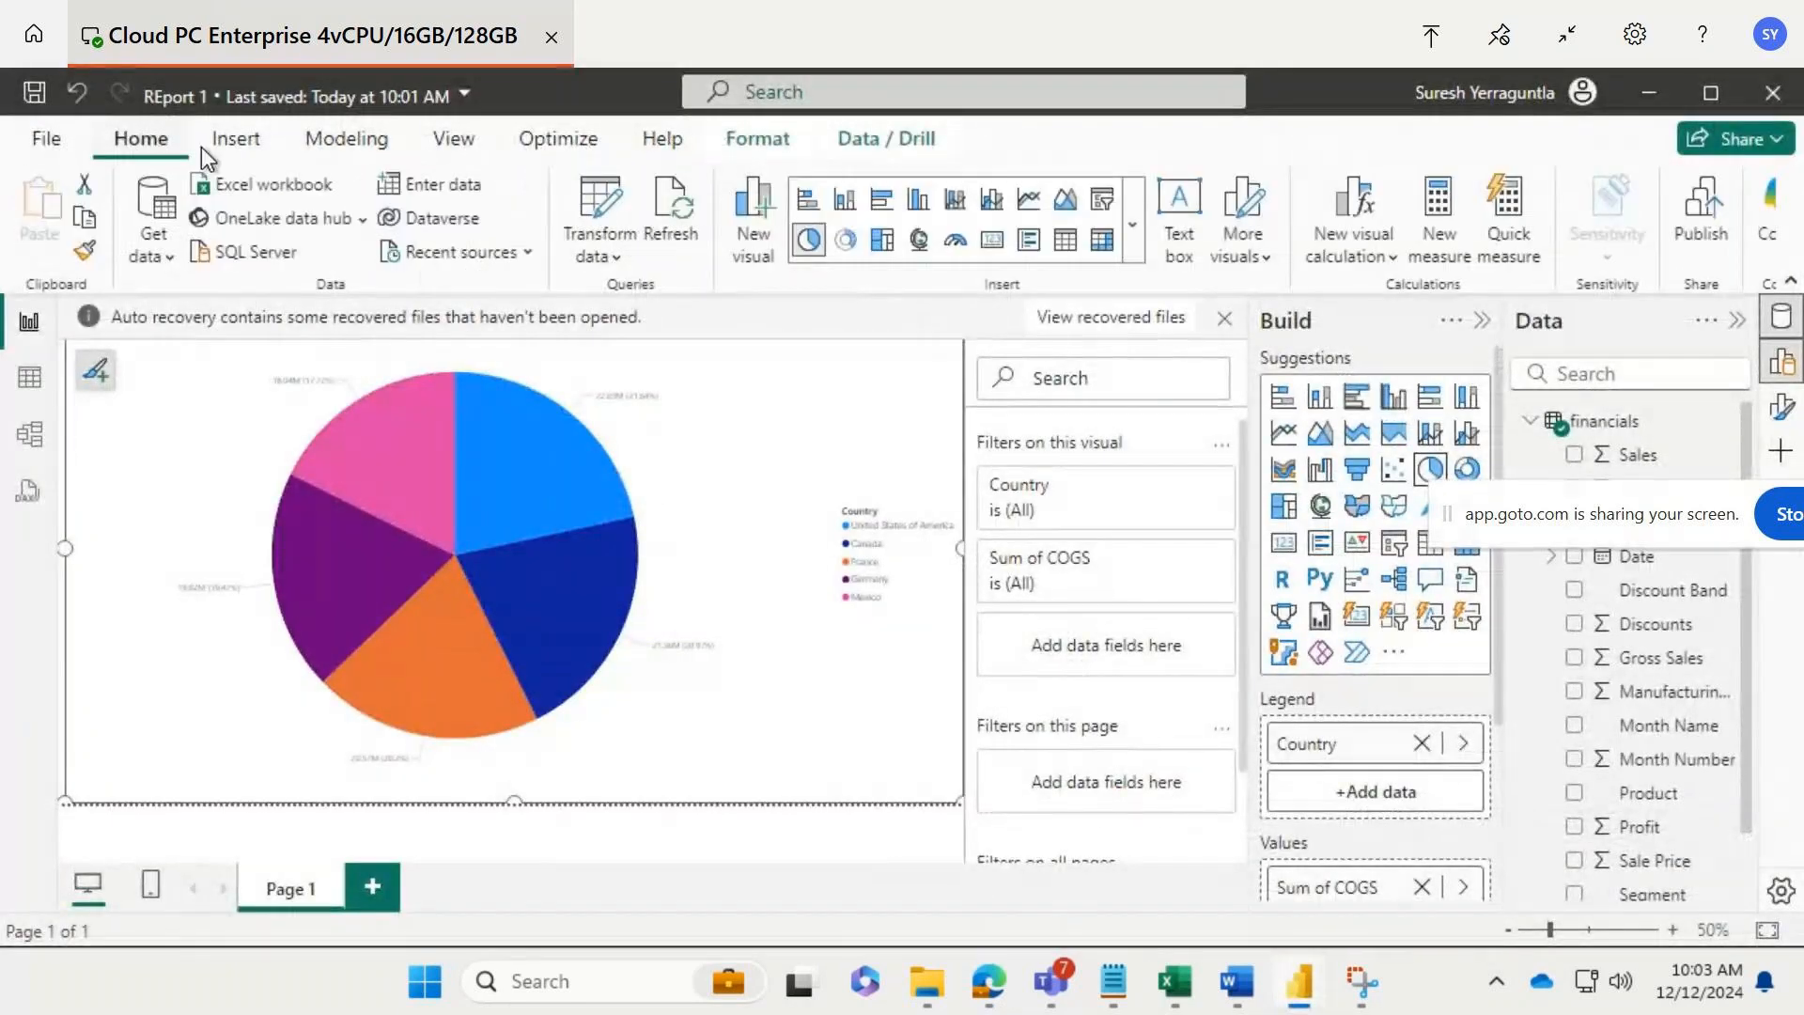
{"action": "left_click", "coordinate": [1713, 226]}
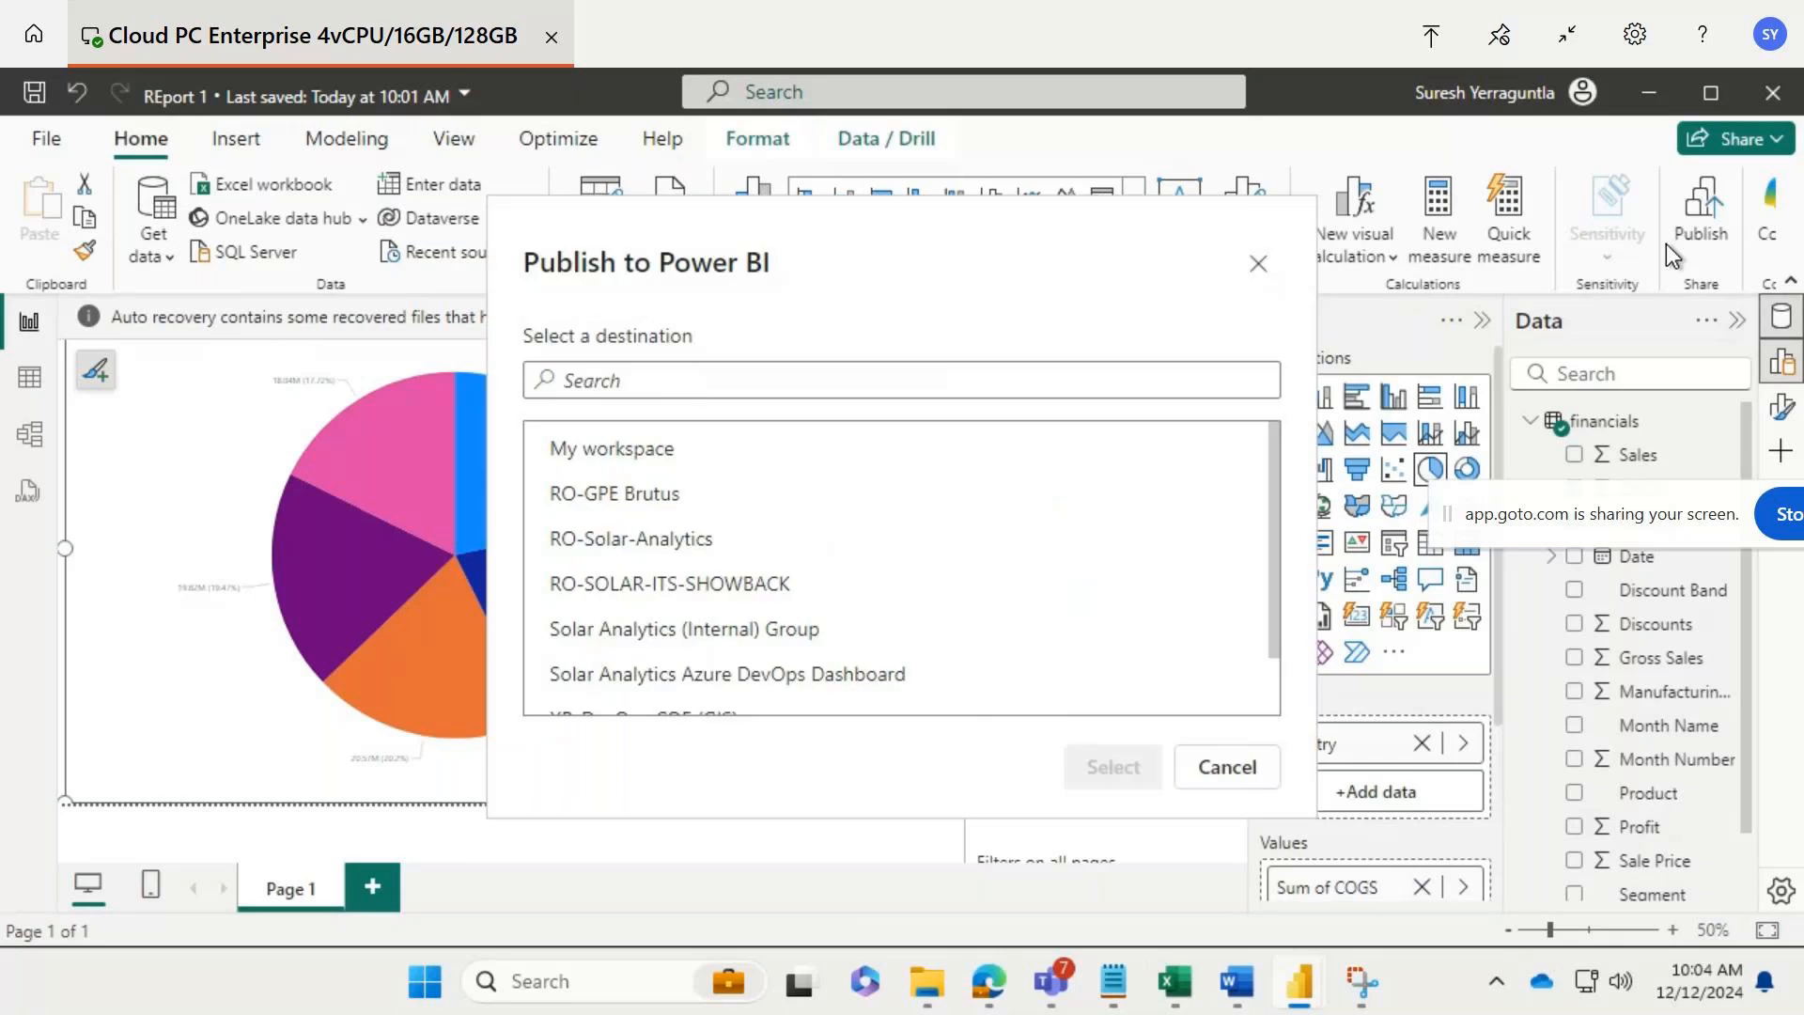
{"action": "left_click", "coordinate": [681, 455]}
{"action": "left_click", "coordinate": [1099, 769]}
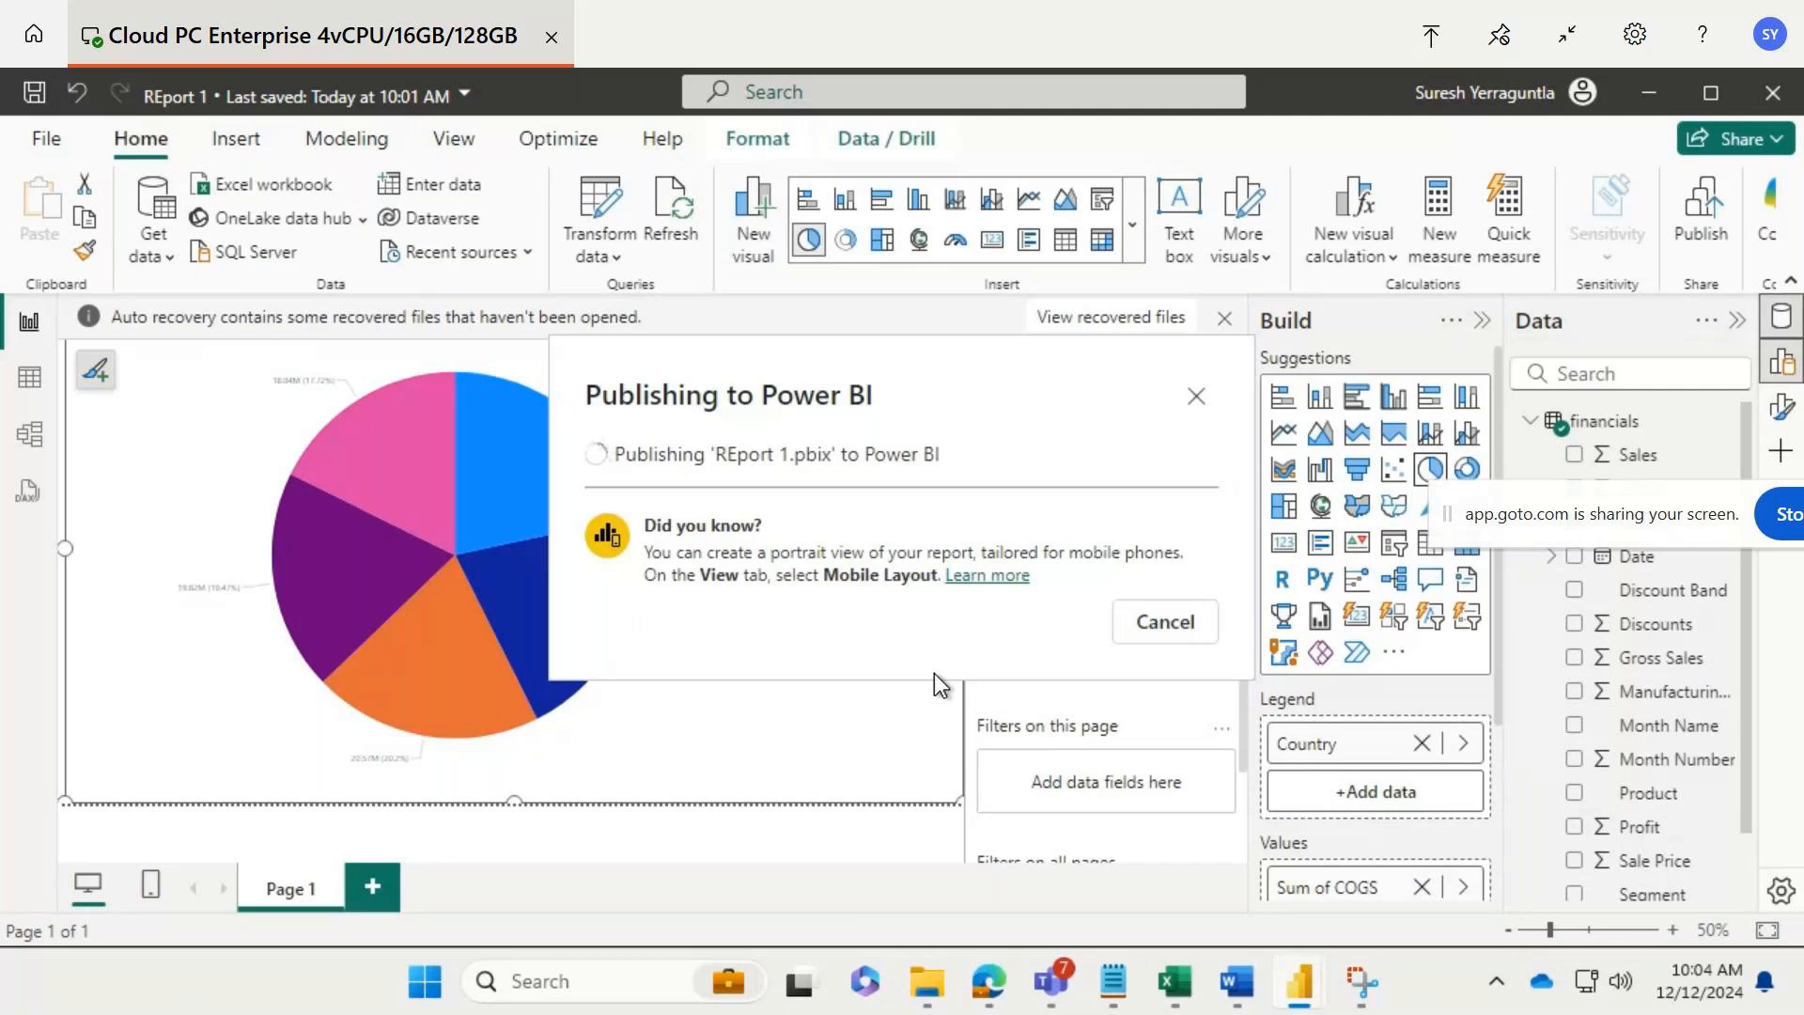
Switch to Power BI Service in Edge, refresh My workspace and open the published REport 1 report.
{"action": "mouse_move", "coordinate": [988, 981]}
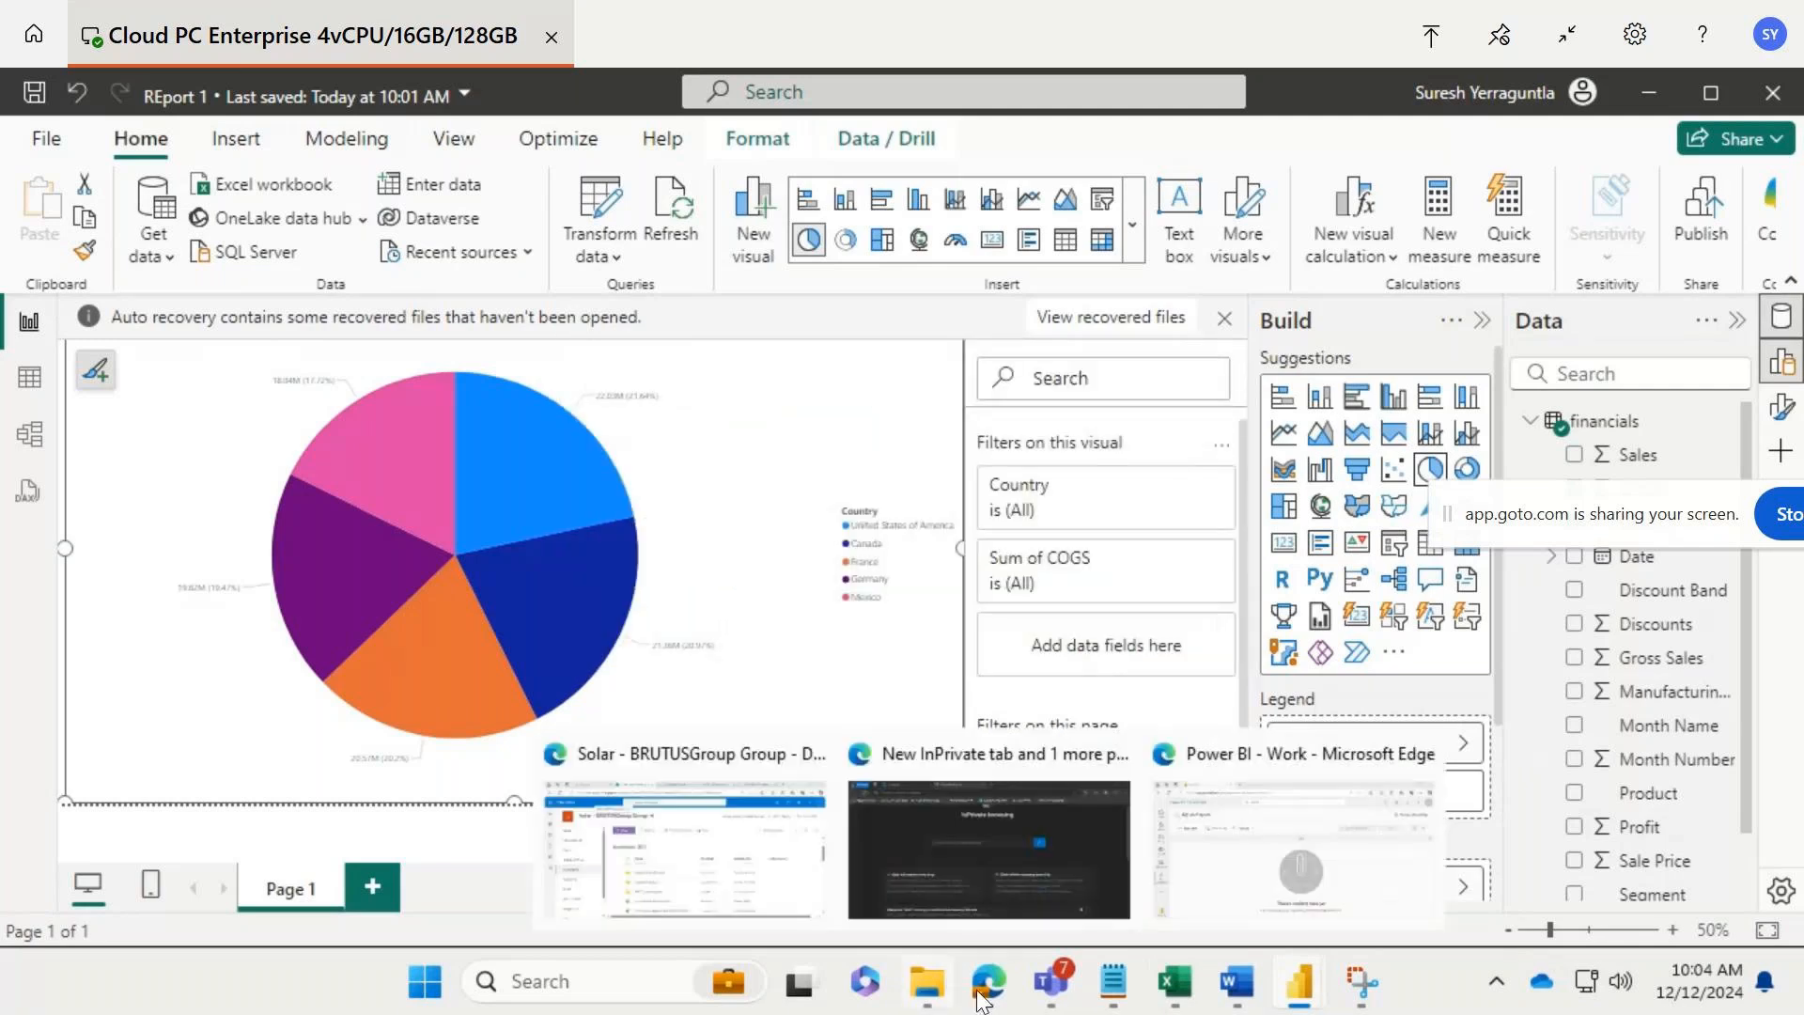
{"action": "left_click", "coordinate": [1107, 908]}
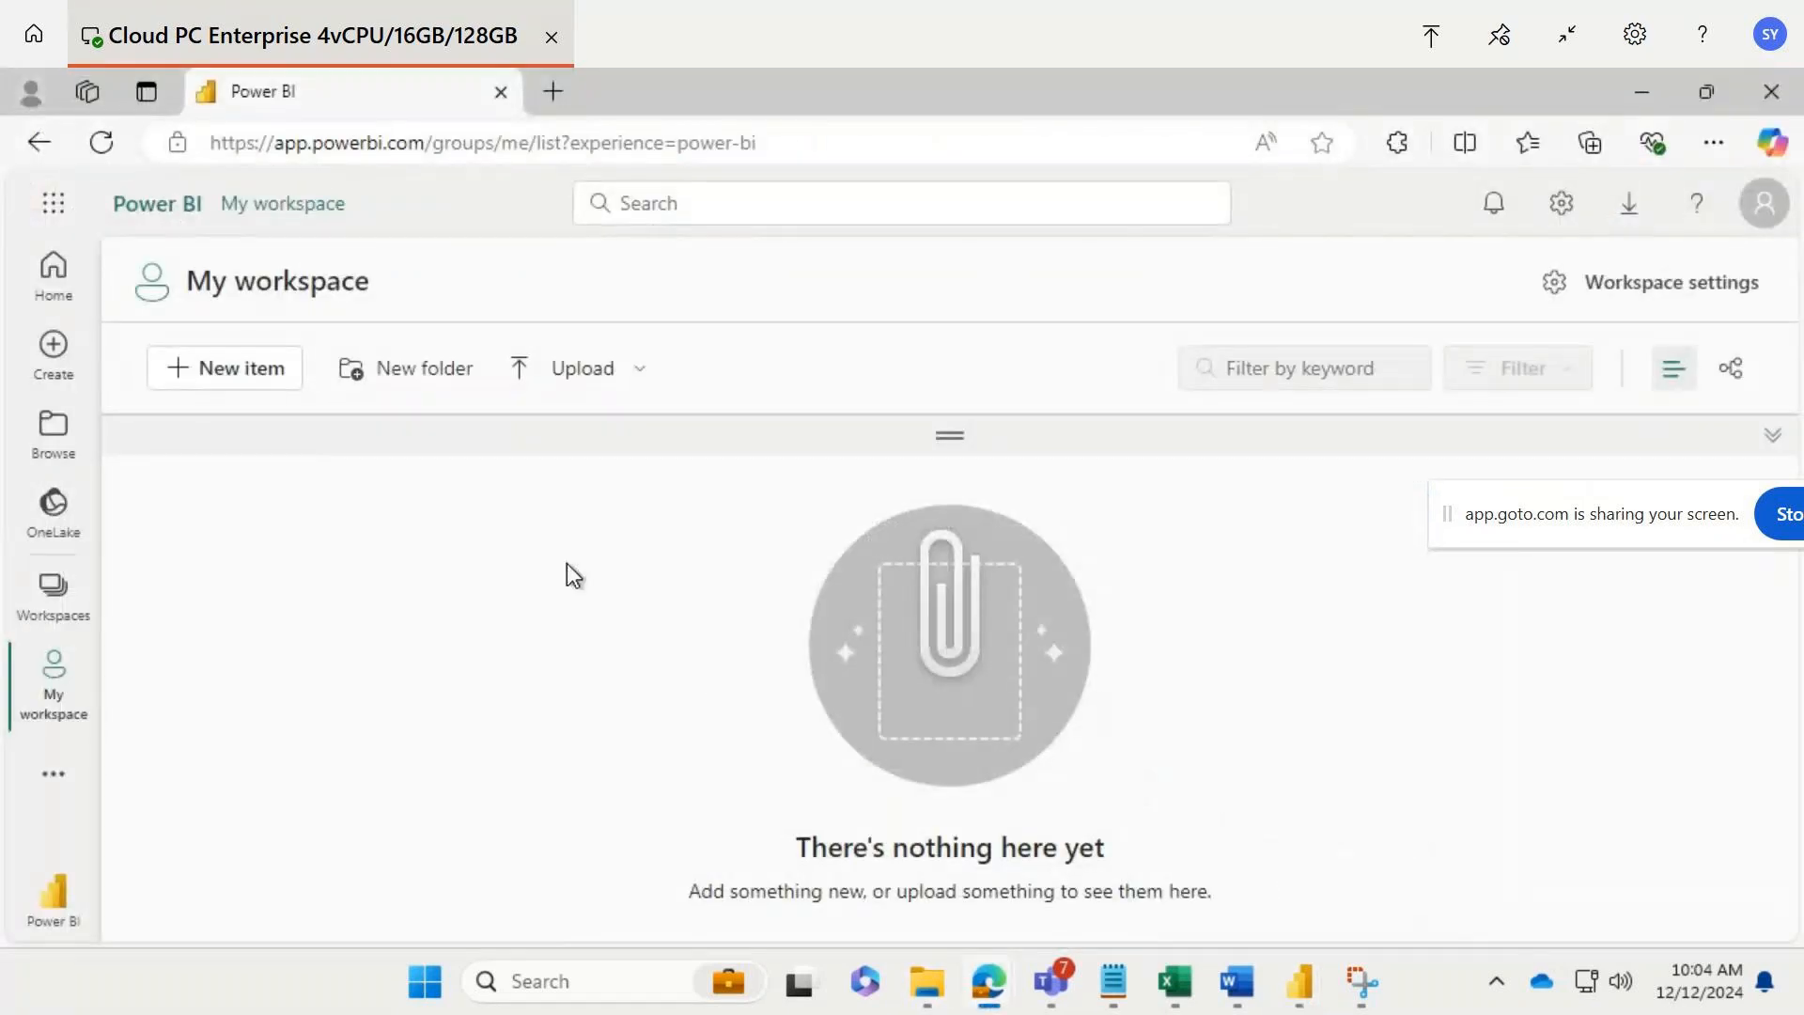
{"action": "left_click", "coordinate": [105, 142]}
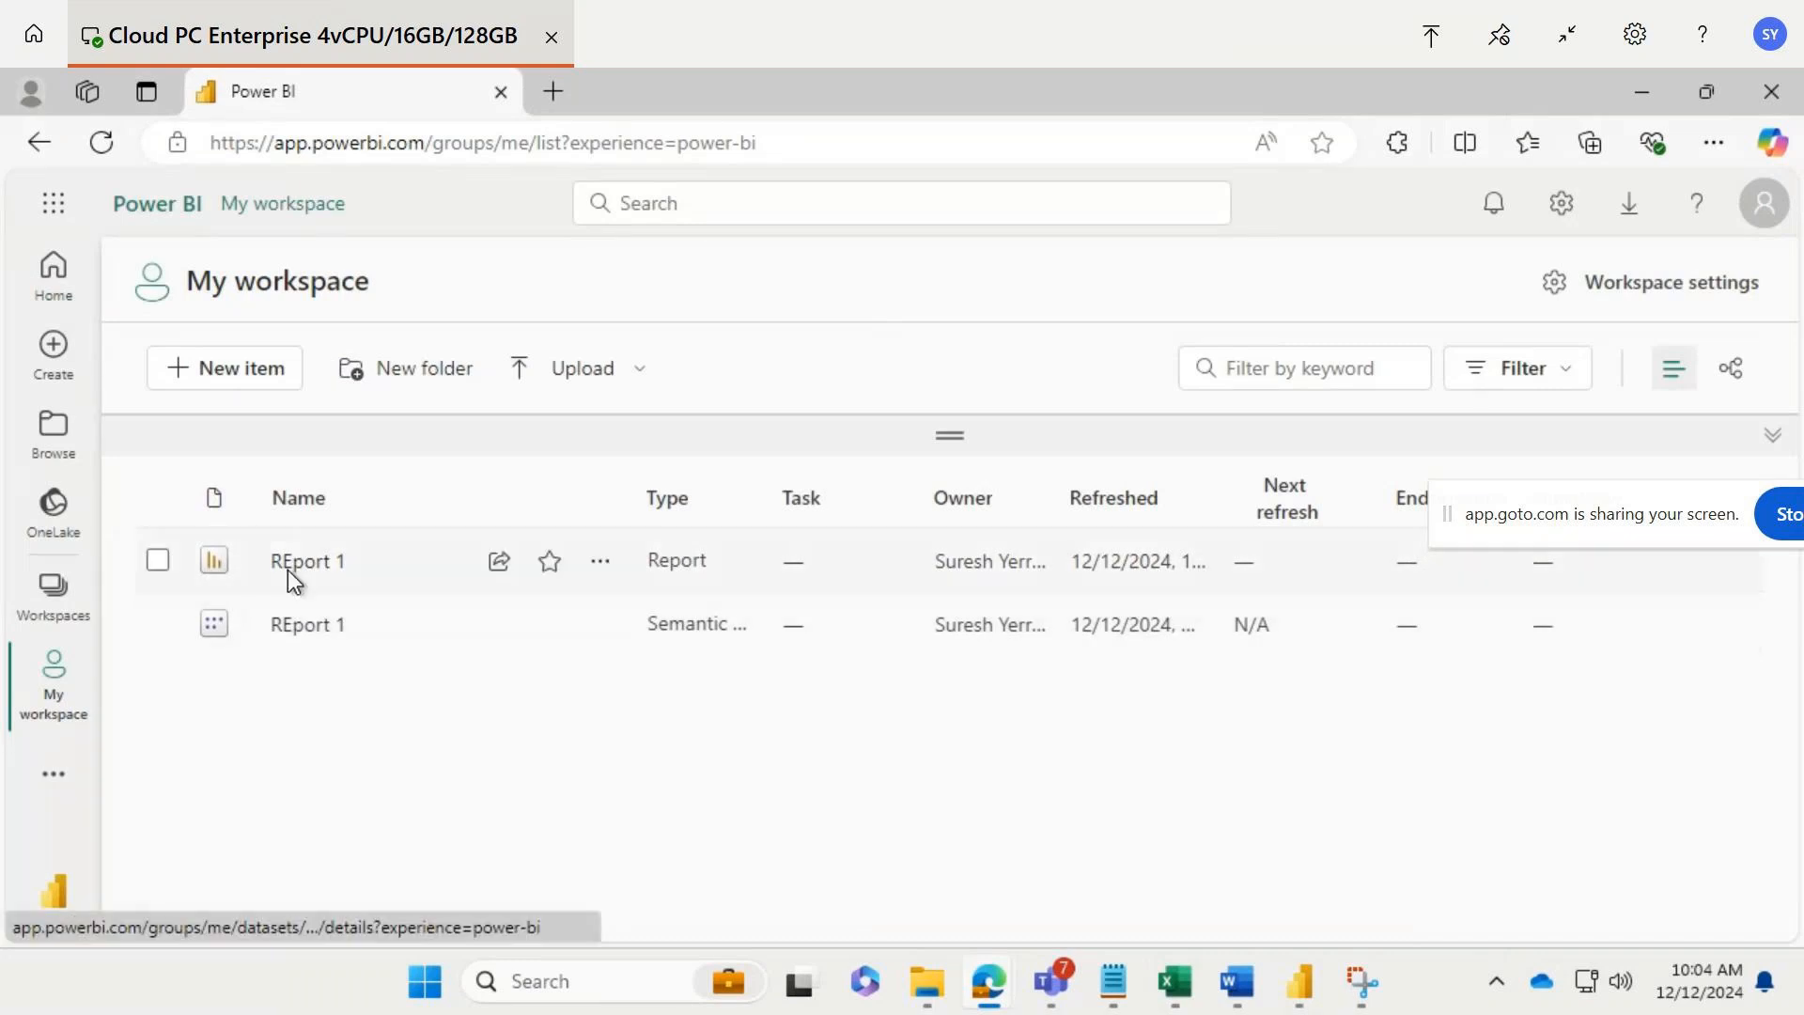
{"action": "left_click", "coordinate": [311, 564]}
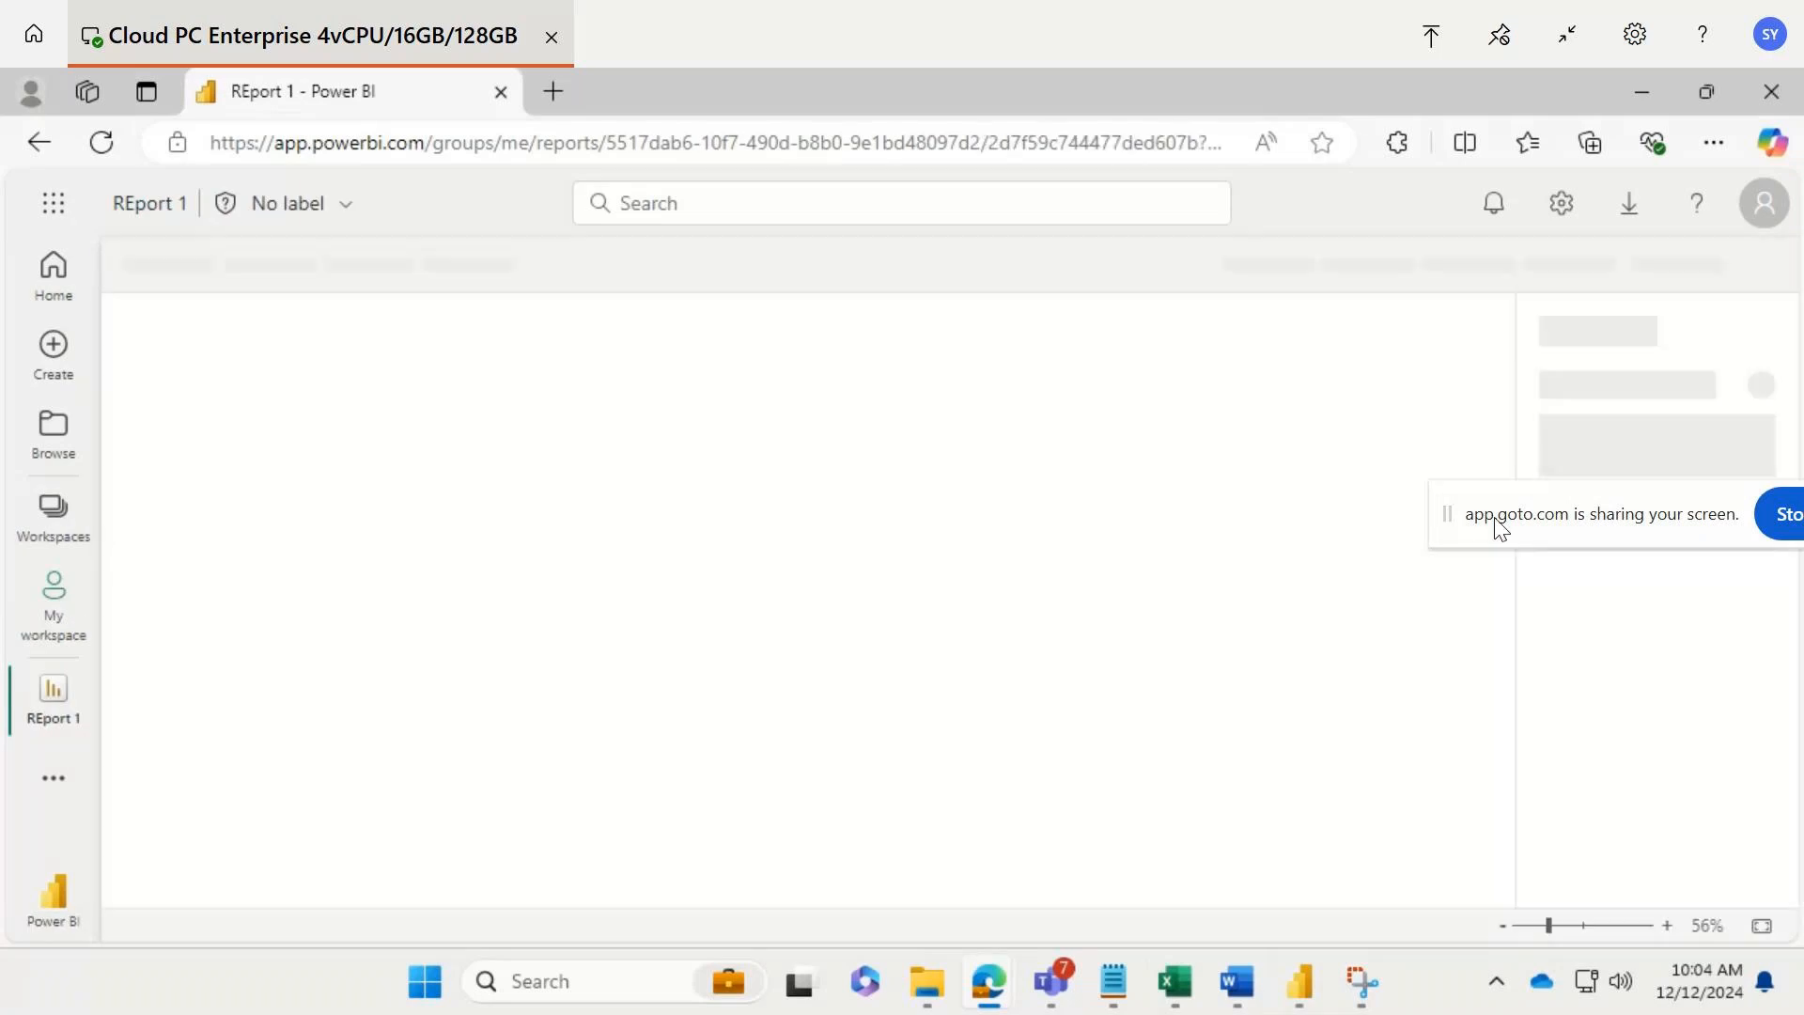
{"action": "left_click_drag", "start_coordinate": [1498, 523], "coordinate": [1489, 178]}
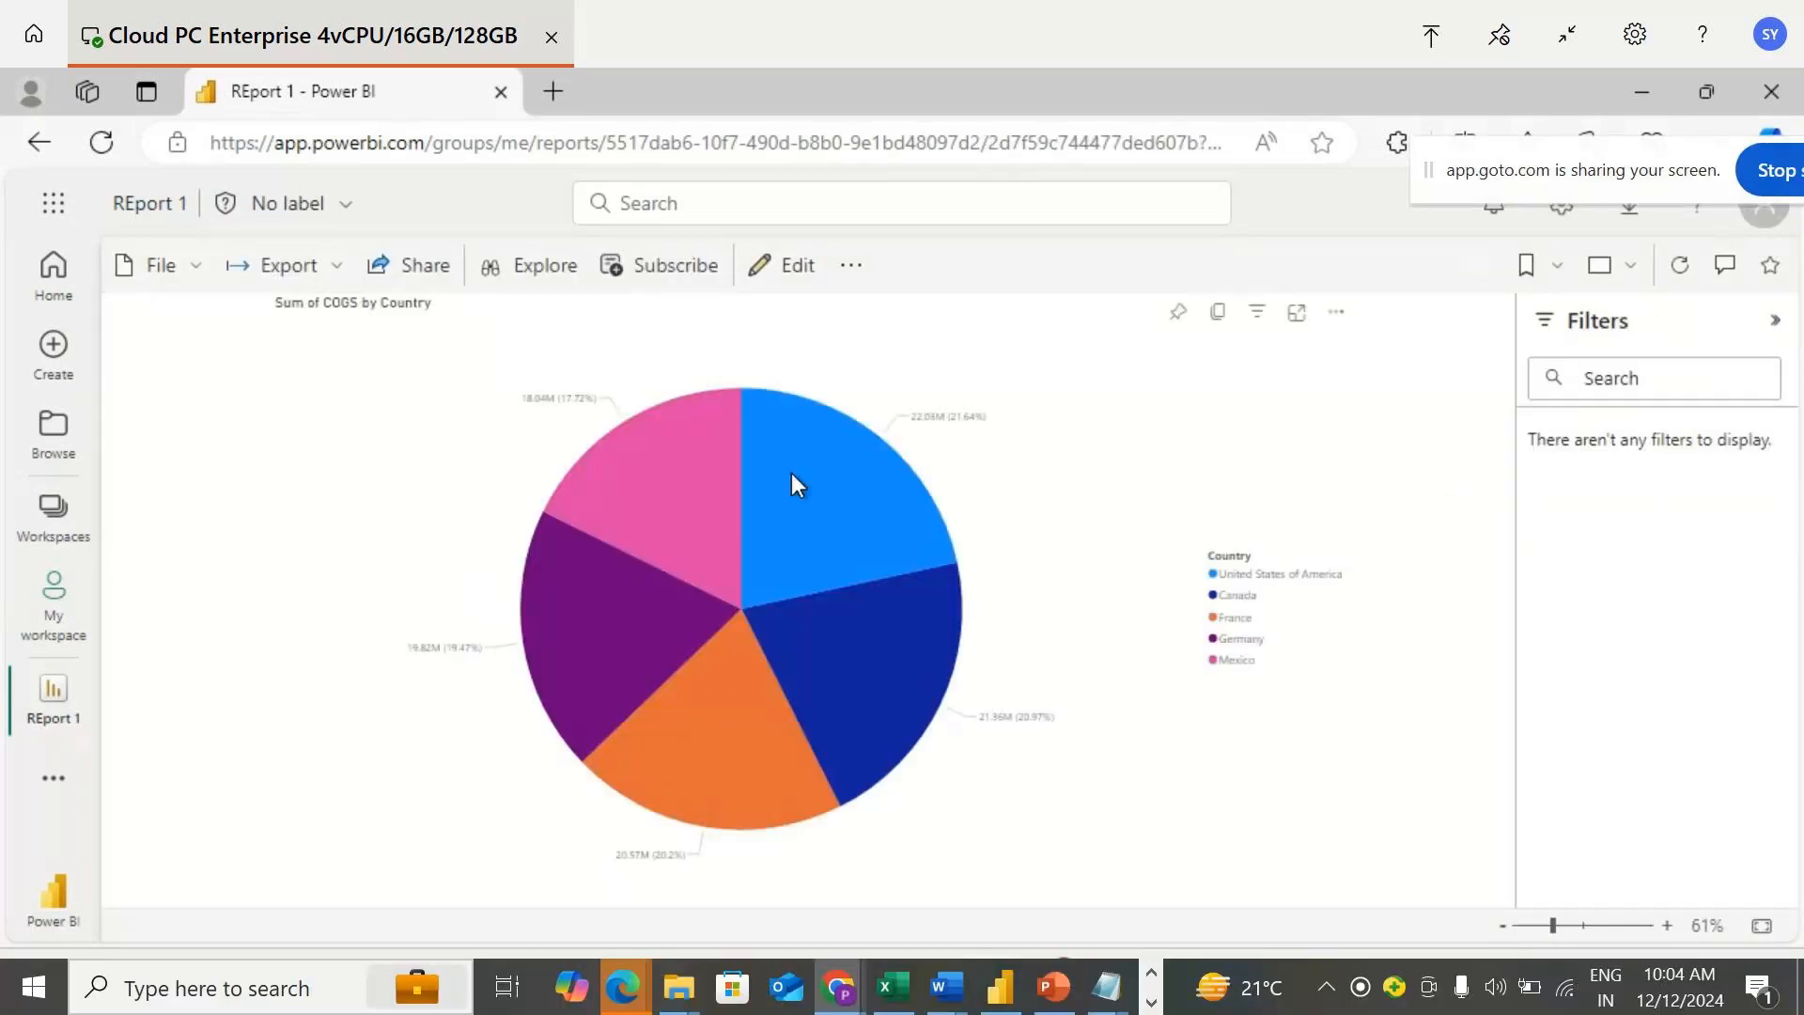
Check the published pie chart's interactivity by highlighting its different country slices, ending on France.
{"action": "left_click", "coordinate": [850, 499]}
{"action": "left_click", "coordinate": [817, 649]}
{"action": "left_click", "coordinate": [681, 606]}
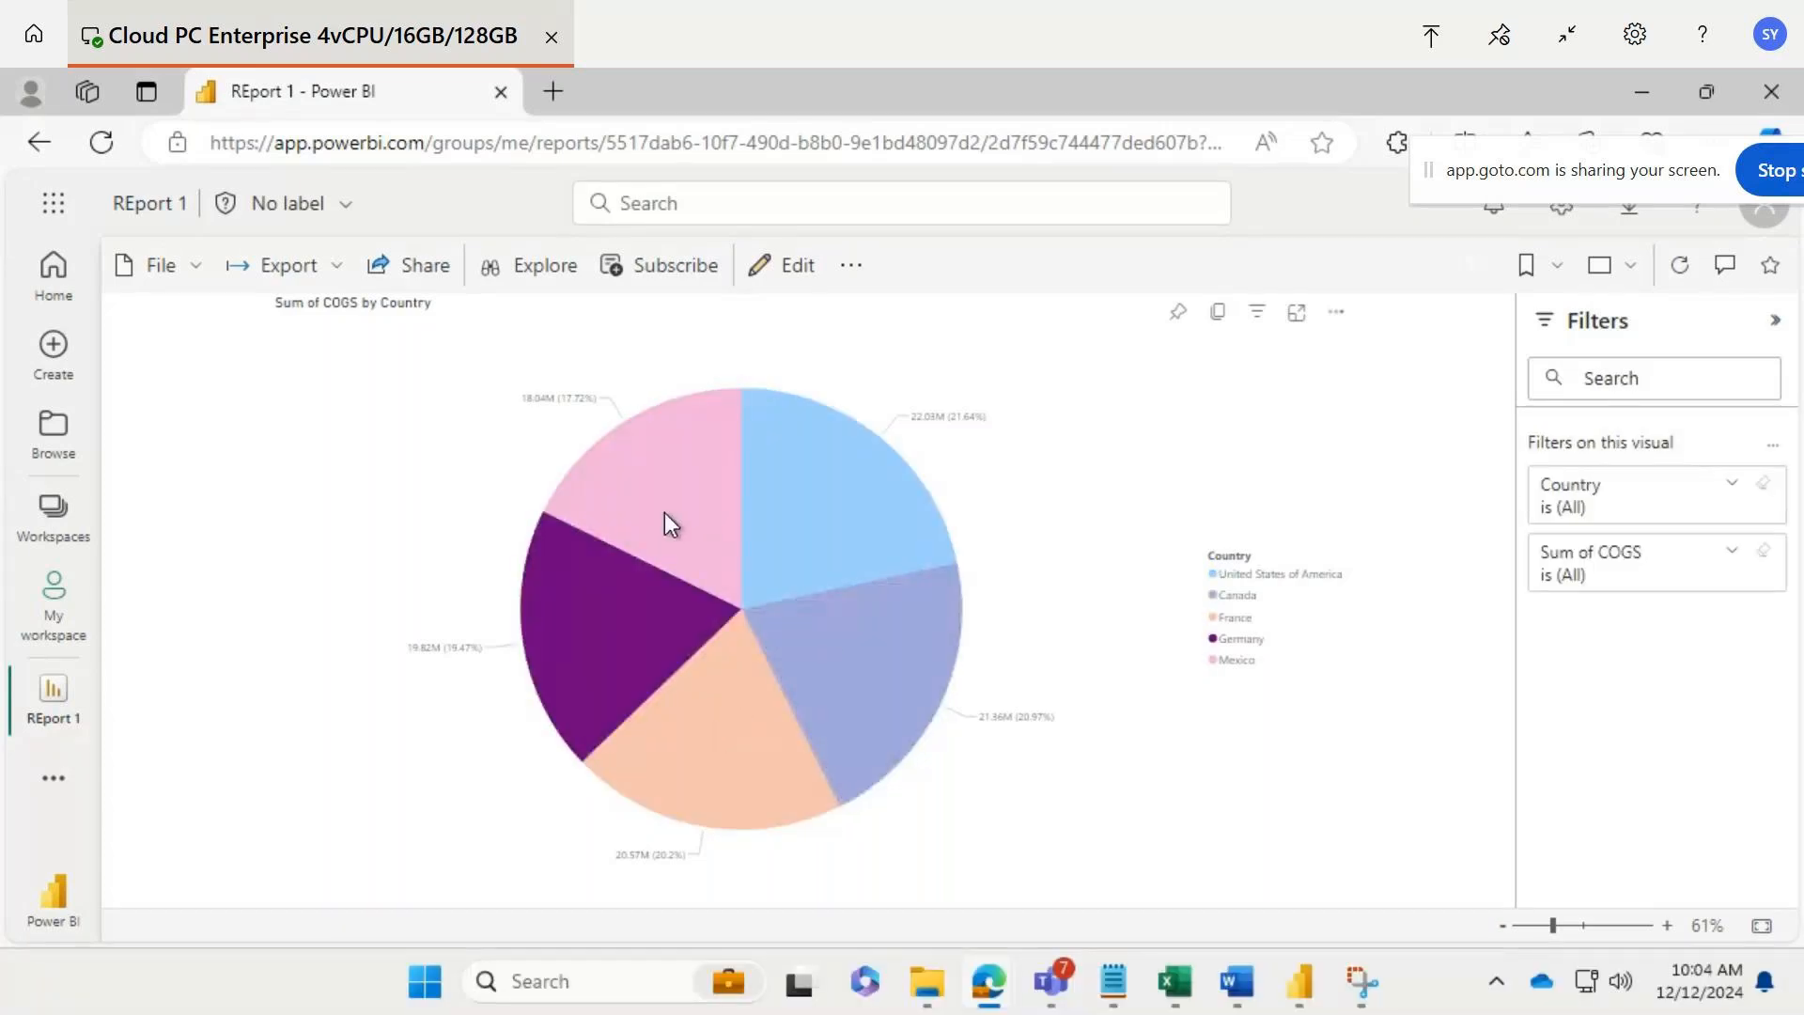
{"action": "left_click", "coordinate": [664, 511]}
{"action": "left_click", "coordinate": [831, 658]}
{"action": "left_click", "coordinate": [622, 641]}
{"action": "left_click", "coordinate": [674, 511]}
{"action": "left_click", "coordinate": [827, 526]}
{"action": "left_click", "coordinate": [827, 713]}
{"action": "left_click", "coordinate": [759, 729]}
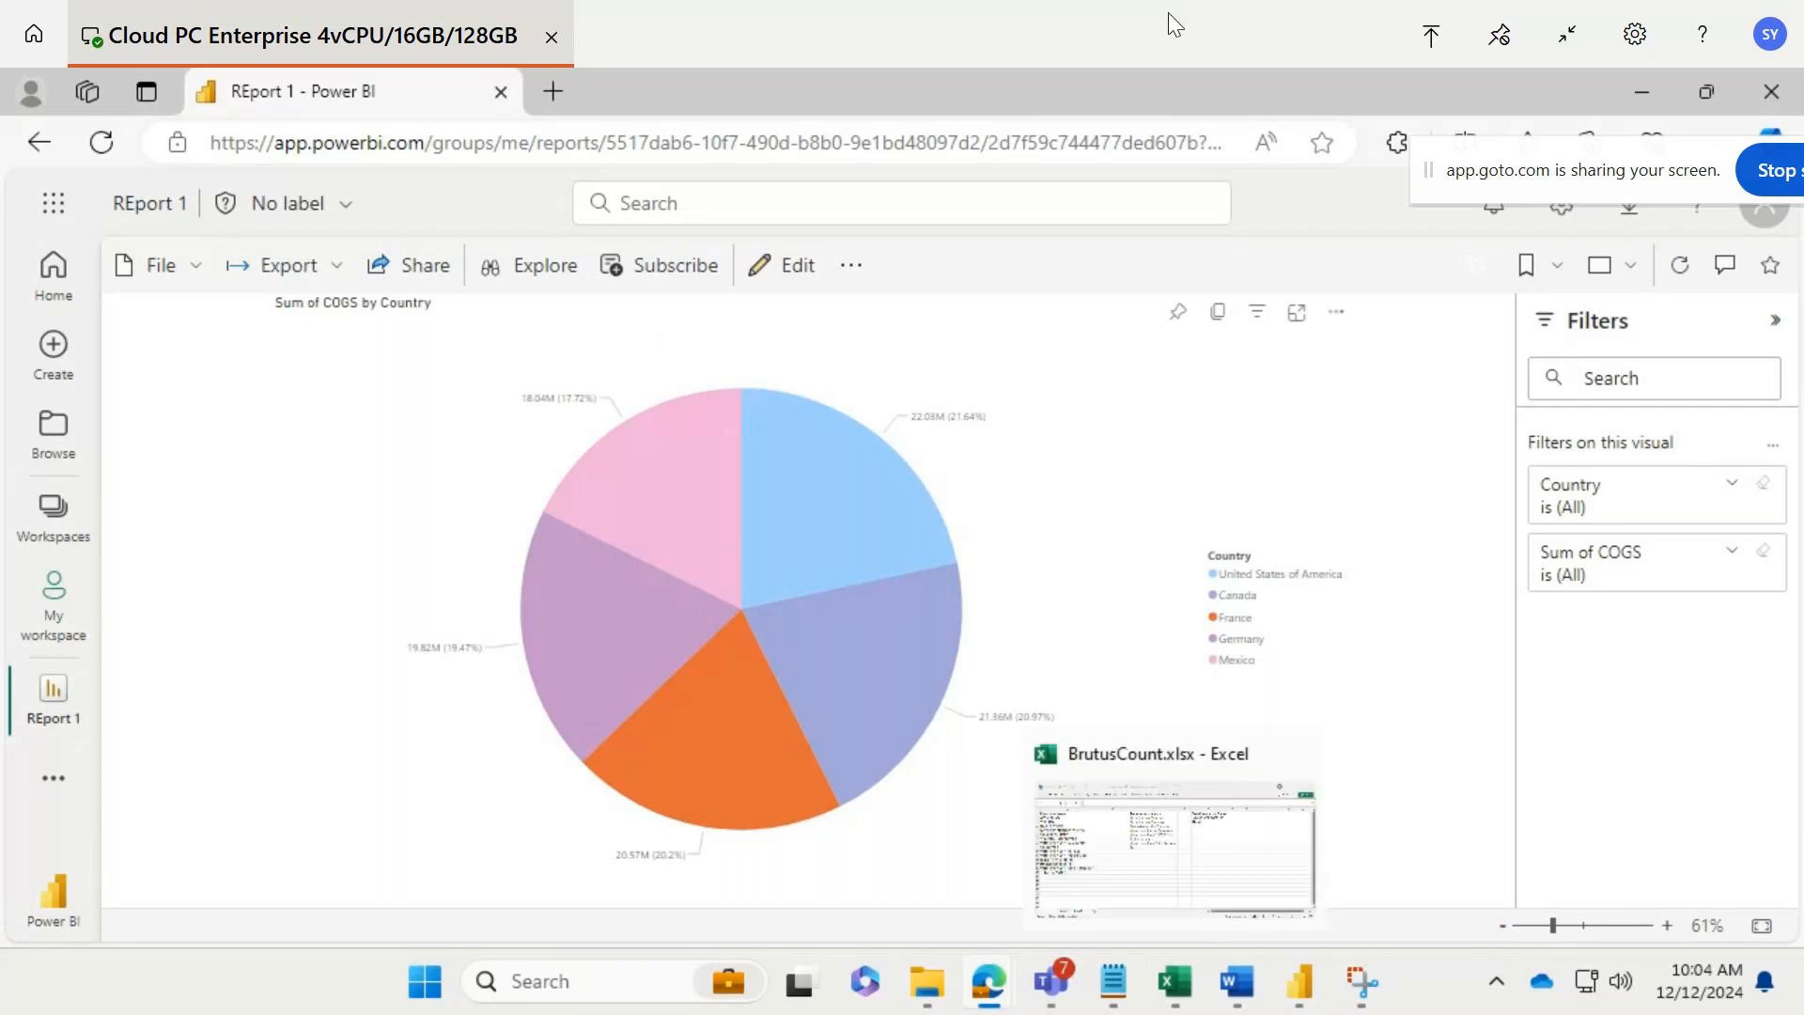
Switch to Paint and annotate the existing diagram: circle the blue rectangle, draw arrows into the Power BI Service cloud, and write "publi".
{"action": "left_click", "coordinate": [1567, 35]}
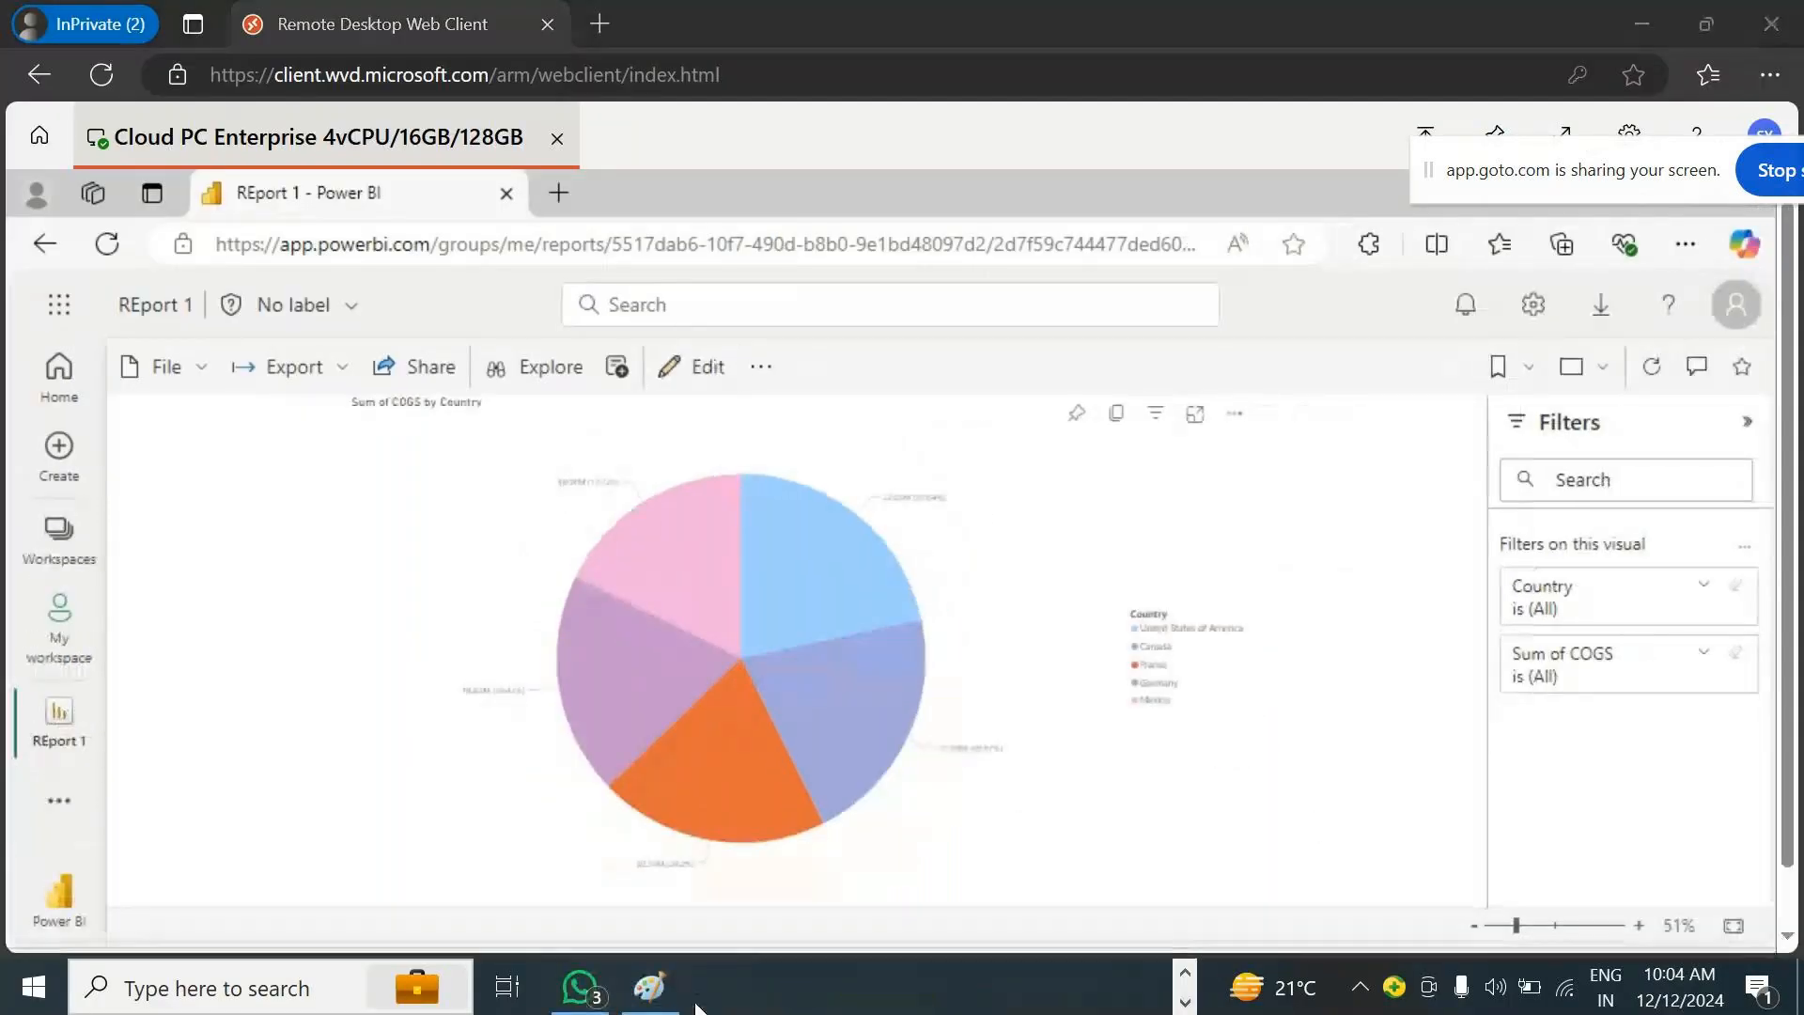
{"action": "left_click", "coordinate": [650, 987]}
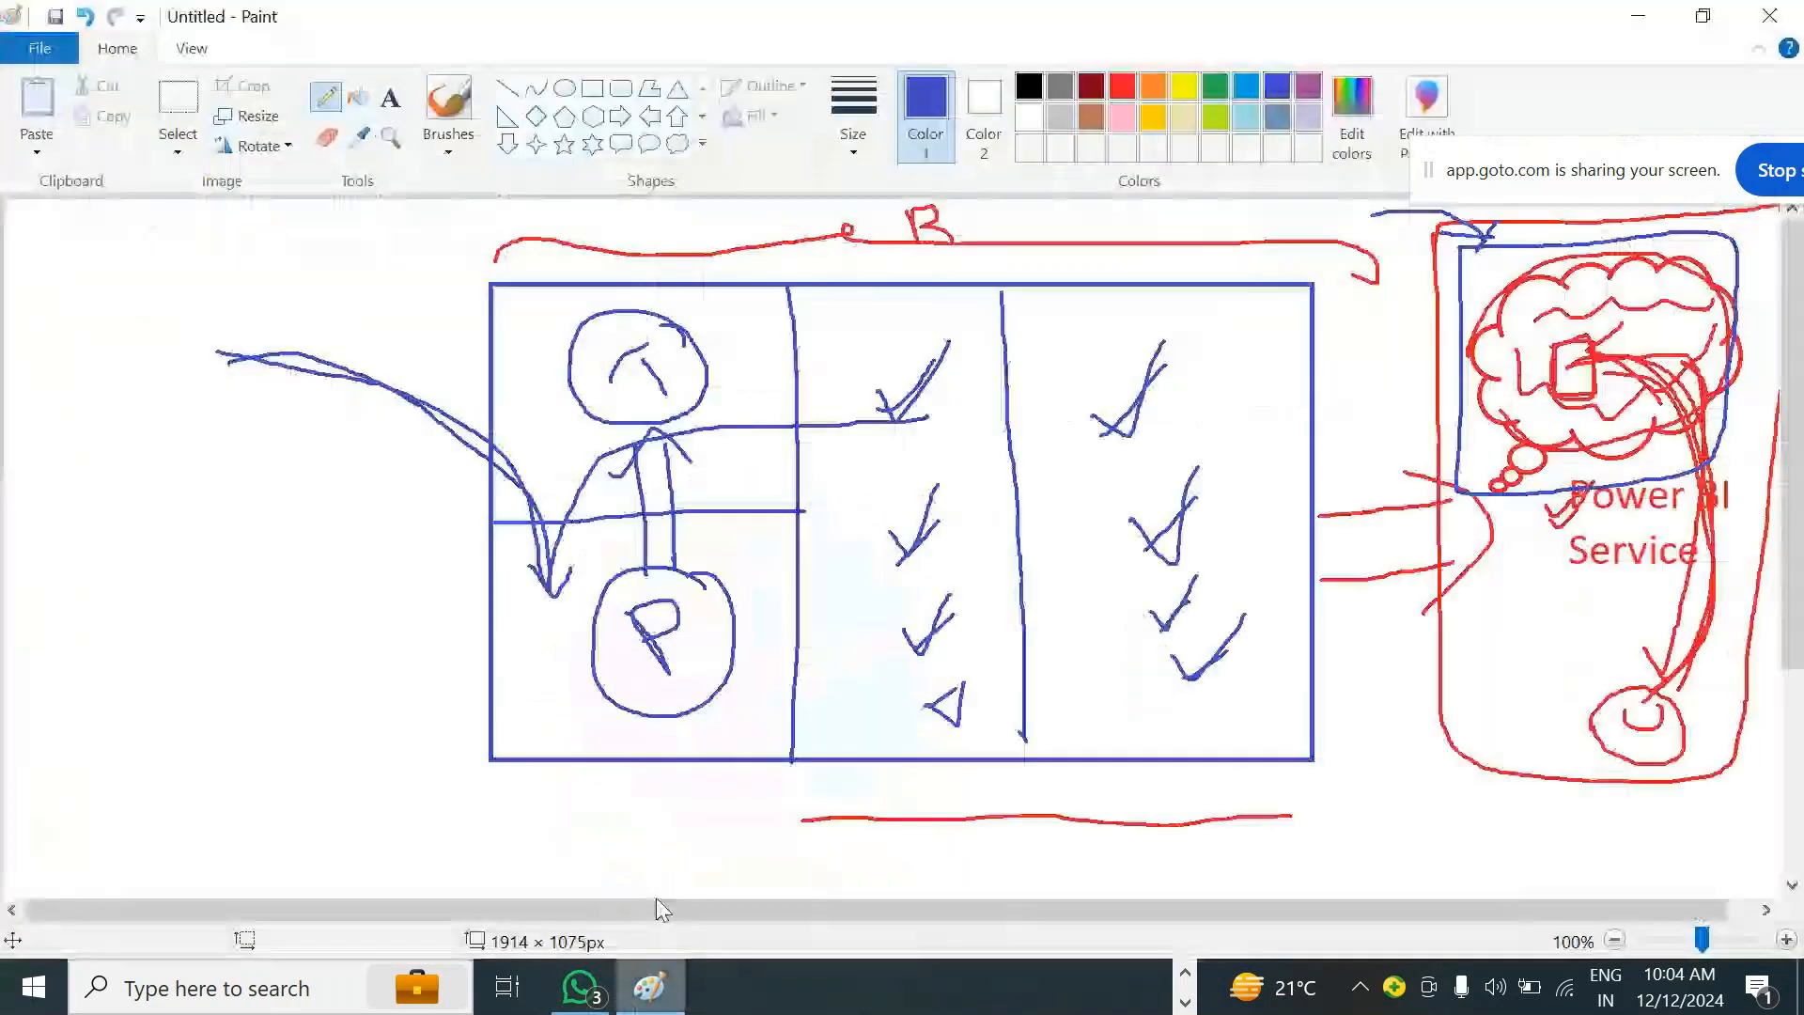
{"action": "mouse_move", "coordinate": [428, 294]}
{"action": "left_mouse_down"}
{"action": "mouse_move", "coordinate": [1343, 325]}
{"action": "mouse_move", "coordinate": [846, 851]}
{"action": "mouse_move", "coordinate": [414, 684]}
{"action": "mouse_move", "coordinate": [399, 301]}
{"action": "mouse_move", "coordinate": [434, 286]}
{"action": "left_mouse_up"}
{"action": "mouse_move", "coordinate": [1360, 514]}
{"action": "left_mouse_down"}
{"action": "mouse_move", "coordinate": [1368, 460]}
{"action": "mouse_move", "coordinate": [1538, 353]}
{"action": "mouse_move", "coordinate": [1525, 414]}
{"action": "mouse_move", "coordinate": [1425, 497]}
{"action": "left_mouse_up"}
{"action": "left_click", "coordinate": [1417, 381]}
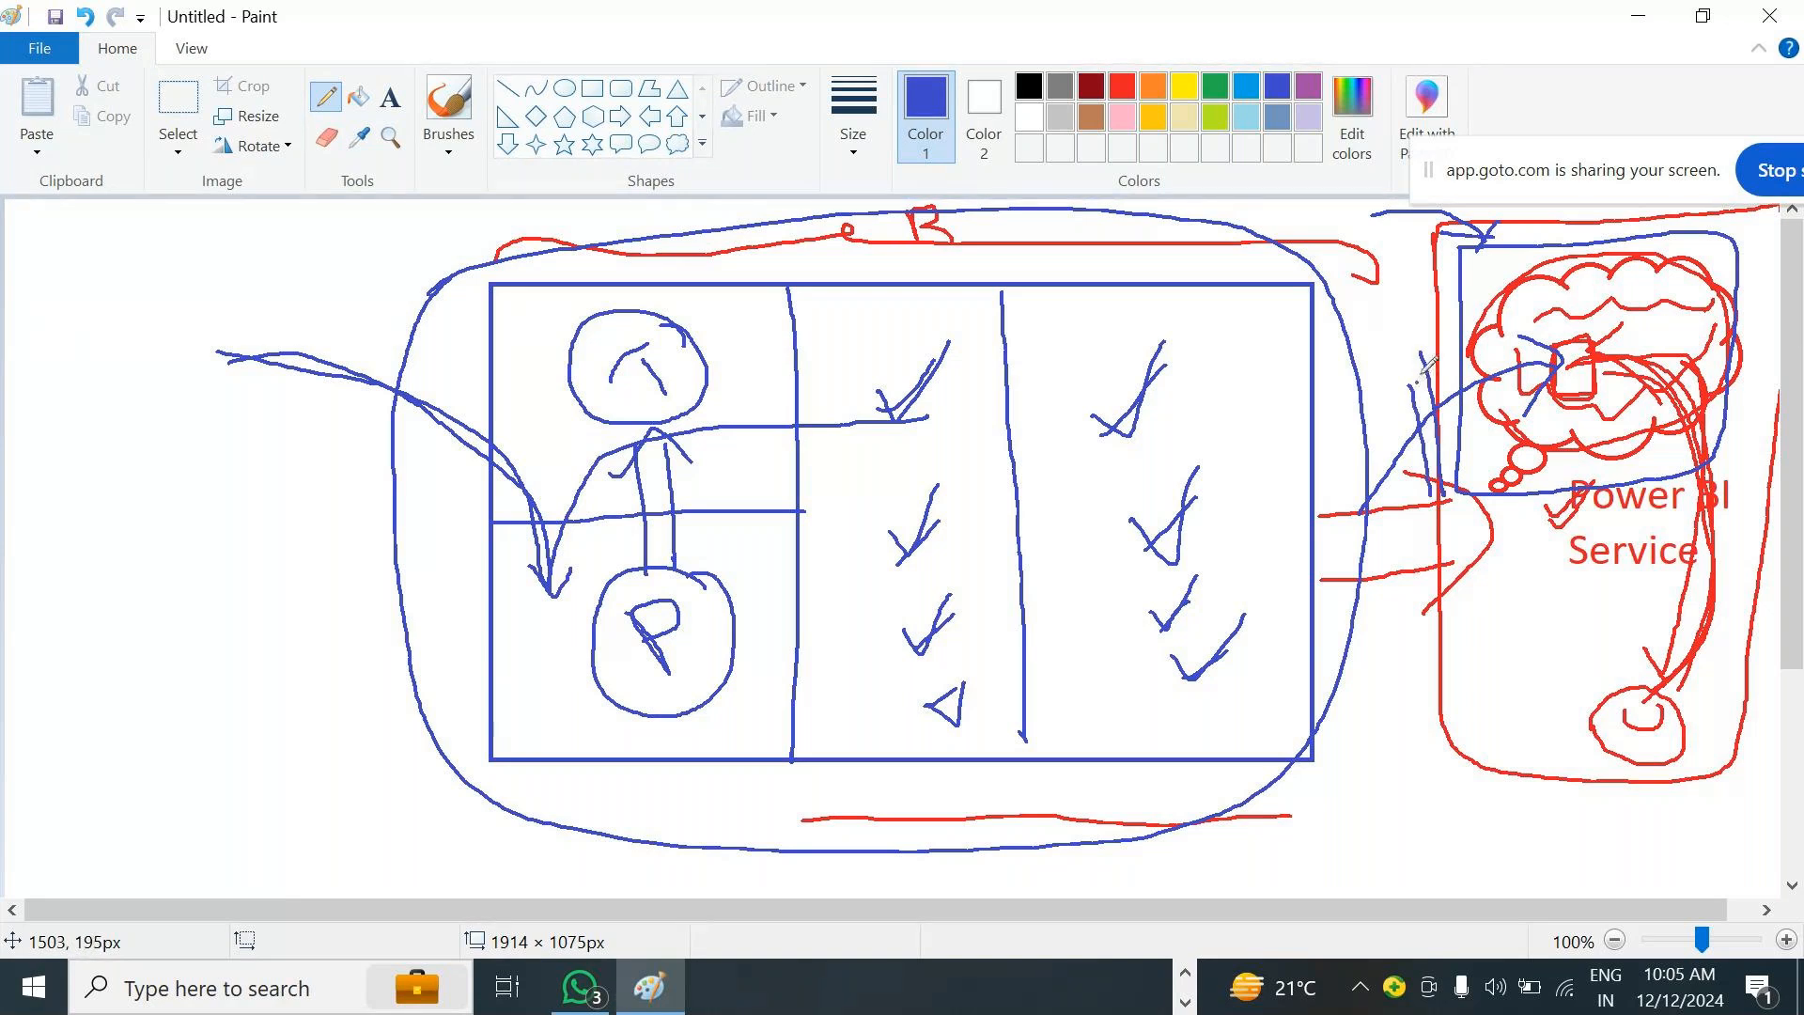
{"action": "left_click_drag", "start_coordinate": [1418, 382], "coordinate": [1571, 340]}
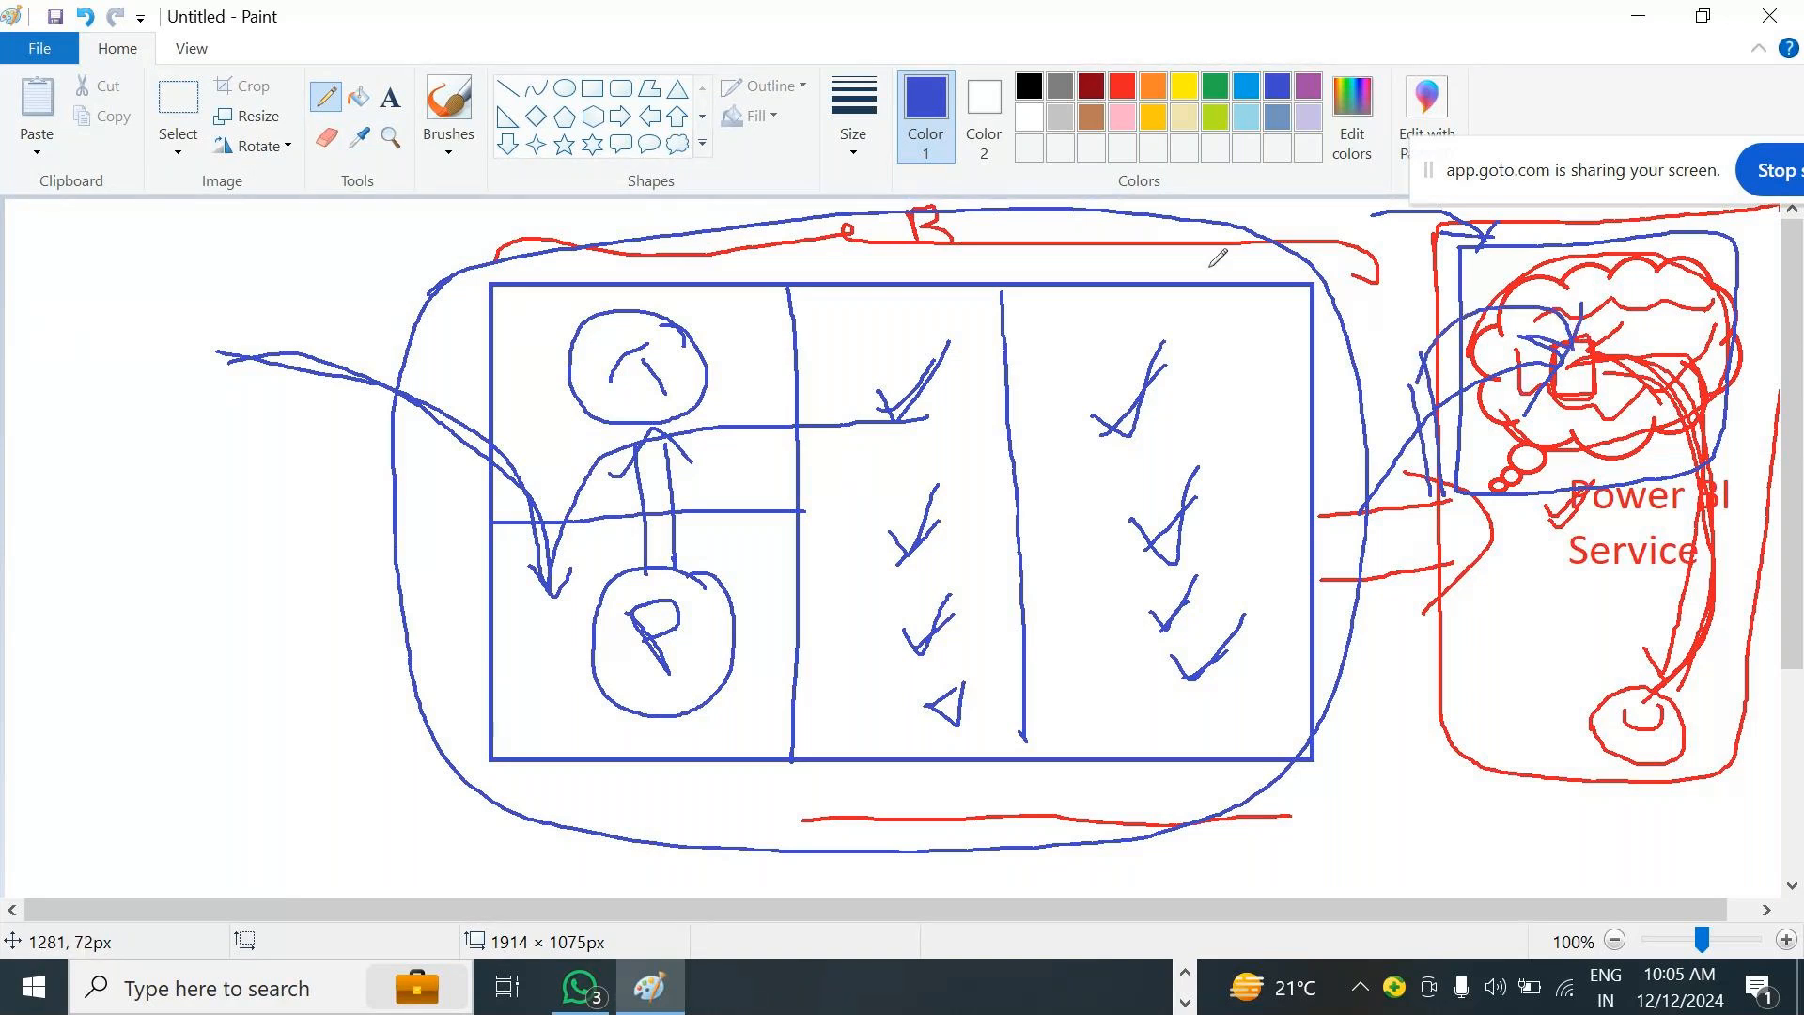
{"action": "mouse_move", "coordinate": [1208, 266]}
{"action": "left_mouse_down"}
{"action": "mouse_move", "coordinate": [1278, 247]}
{"action": "mouse_move", "coordinate": [1231, 298]}
{"action": "mouse_move", "coordinate": [1303, 259]}
{"action": "left_mouse_up"}
{"action": "left_click_drag", "start_coordinate": [1314, 274], "coordinate": [1331, 247]}
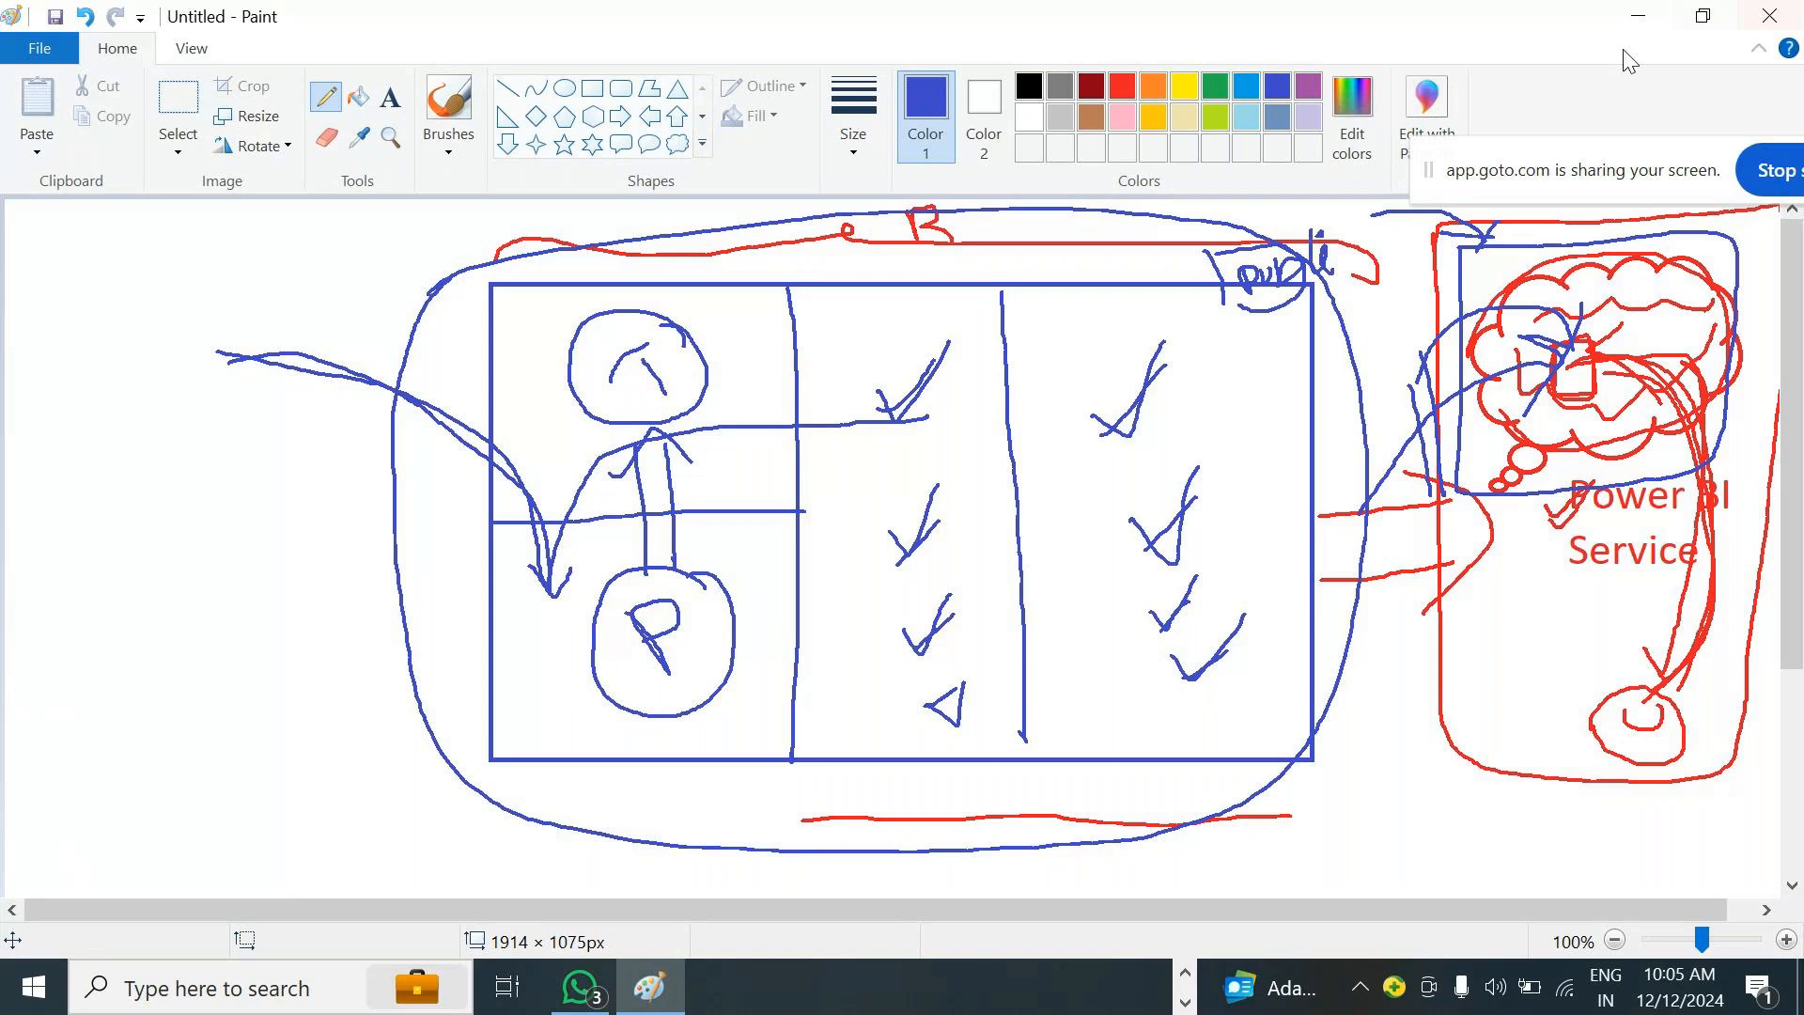
Start a new blank picture without saving the old one and draw a black rectangle about 750 × 427 px.
{"action": "left_click", "coordinate": [40, 48]}
{"action": "left_click", "coordinate": [71, 106]}
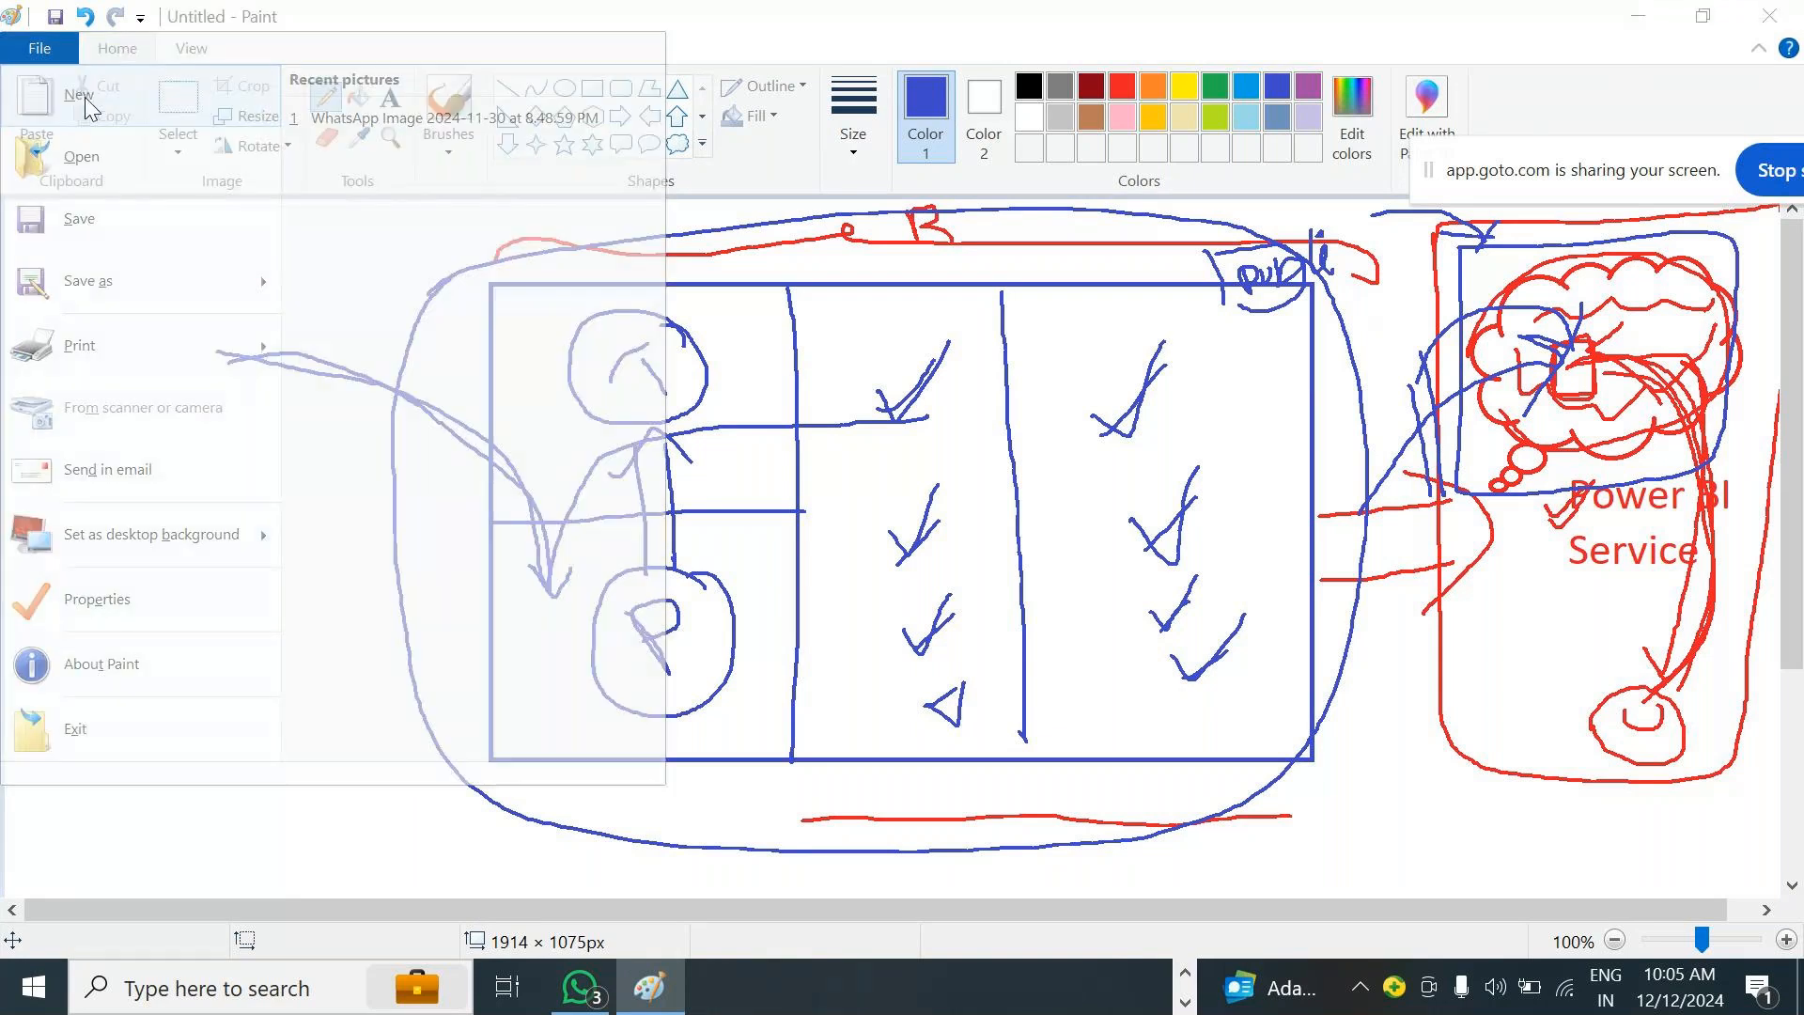
{"action": "key", "text": "n"}
{"action": "left_click", "coordinate": [592, 88]}
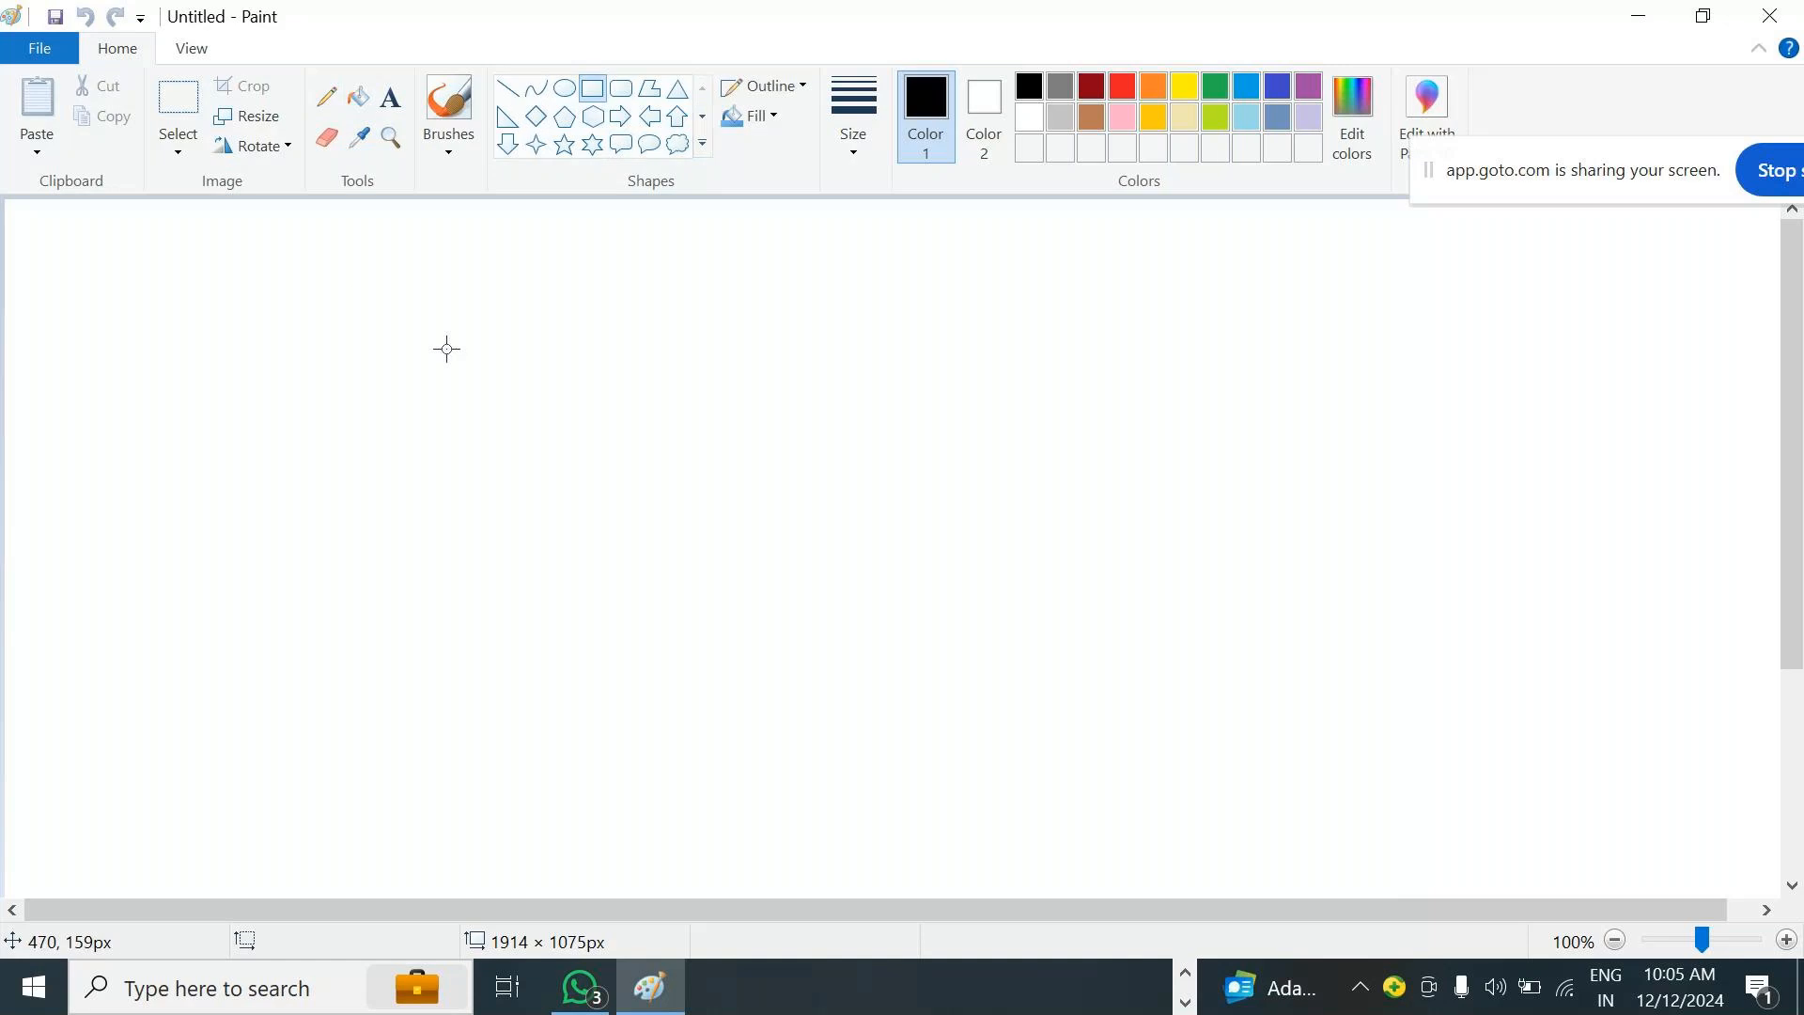
{"action": "mouse_move", "coordinate": [252, 283]}
{"action": "left_mouse_down"}
{"action": "mouse_move", "coordinate": [809, 700]}
{"action": "mouse_move", "coordinate": [956, 684]}
{"action": "left_mouse_up"}
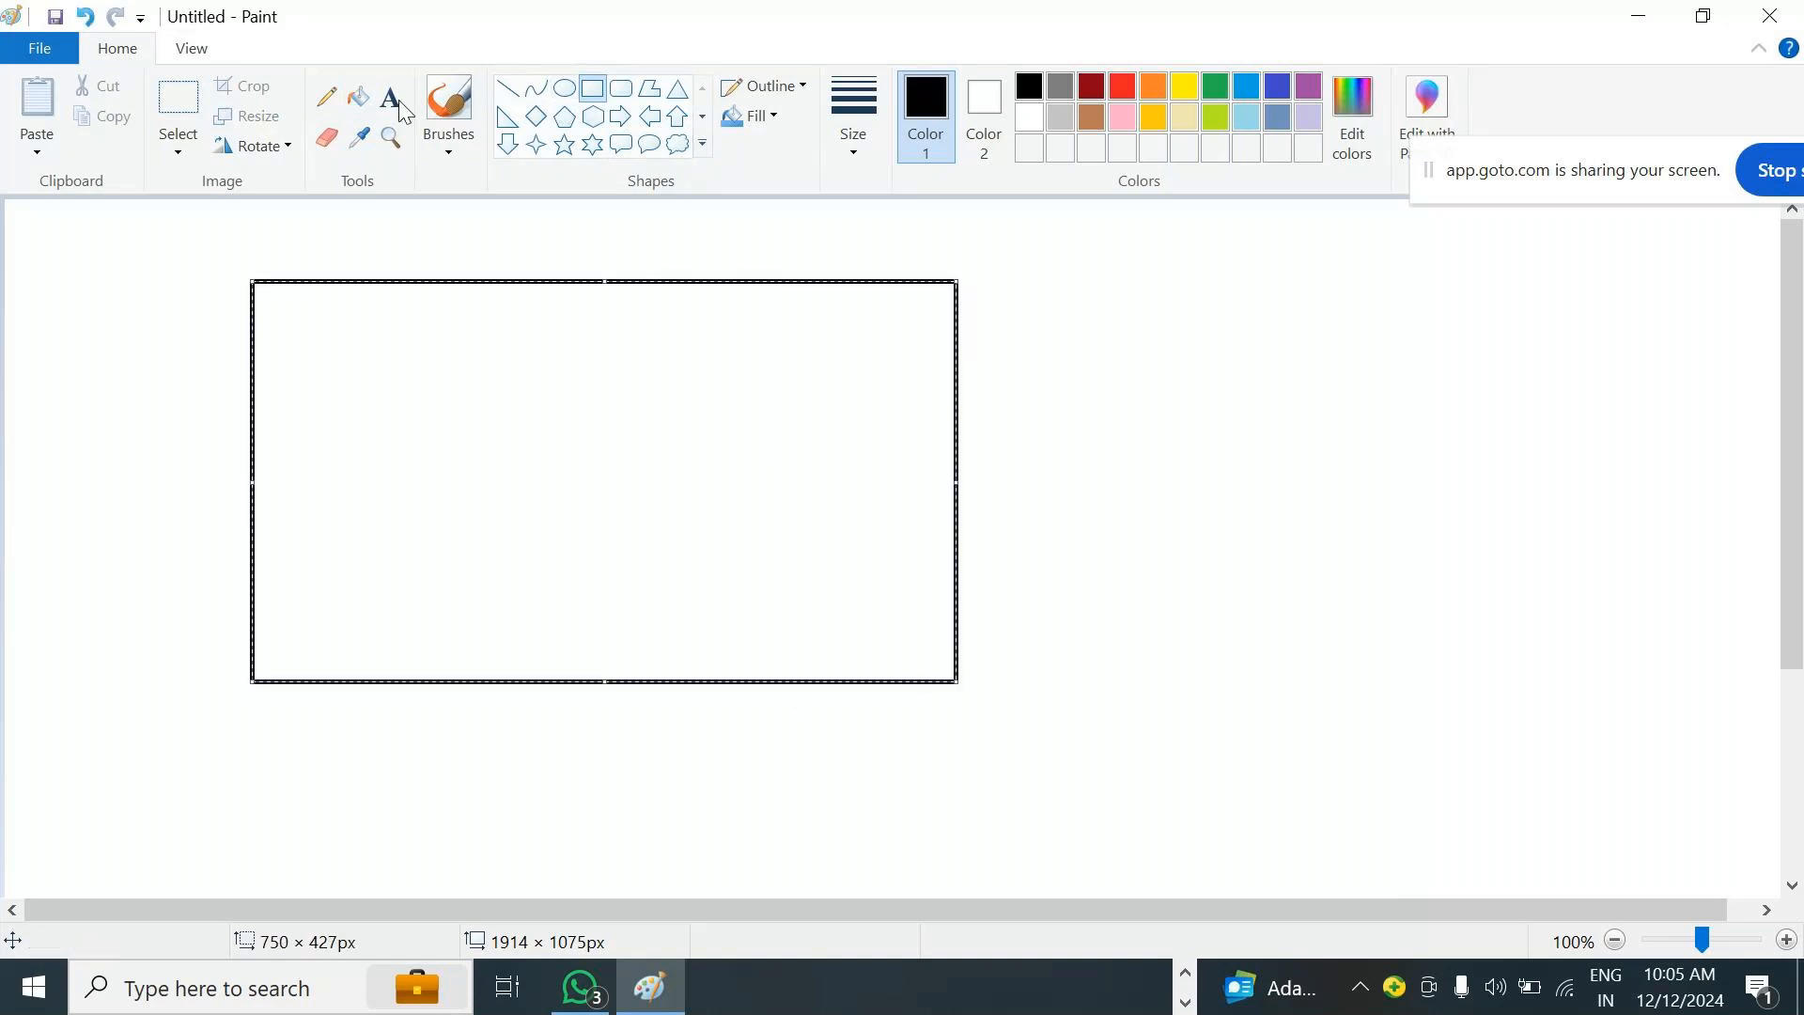
With the thickest pencil, split the rectangle into four columns and sketch a source box linked through a data box to the second column.
{"action": "left_click", "coordinate": [326, 97]}
{"action": "left_click", "coordinate": [856, 132]}
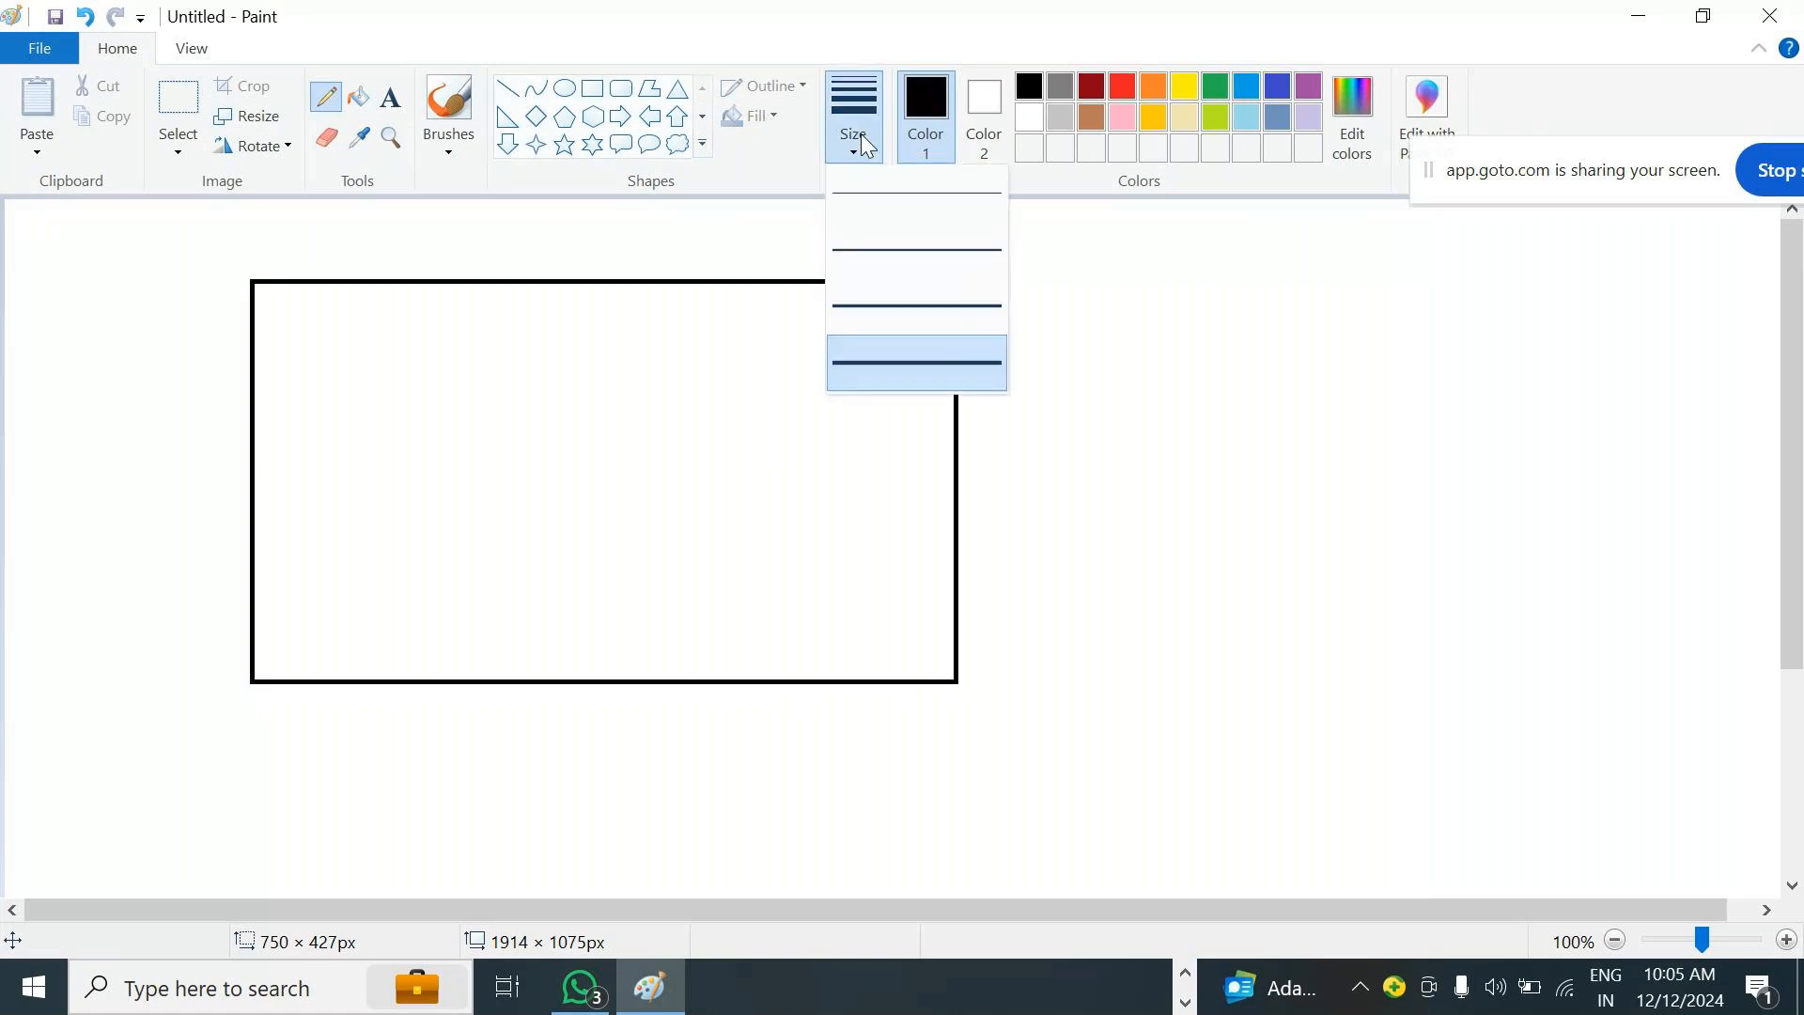
{"action": "left_click", "coordinate": [898, 355]}
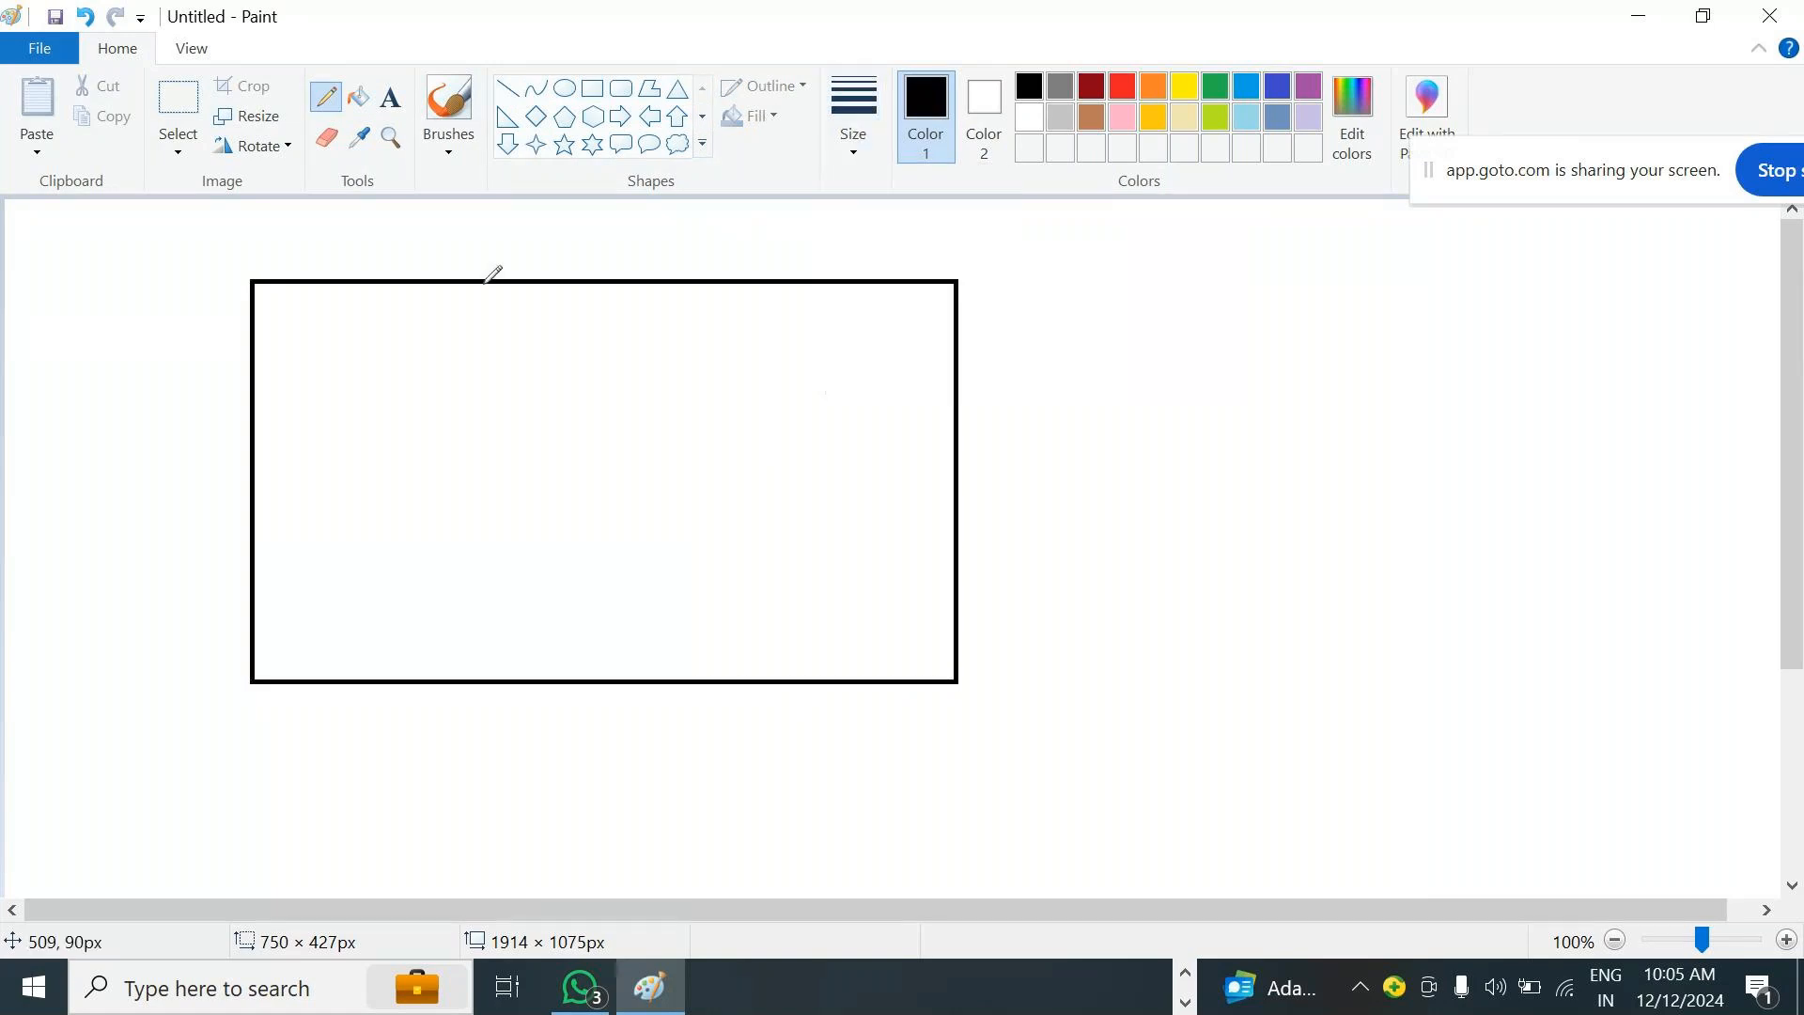
{"action": "left_click_drag", "start_coordinate": [483, 285], "coordinate": [479, 646]}
{"action": "left_click_drag", "start_coordinate": [102, 282], "coordinate": [385, 525]}
{"action": "mouse_move", "coordinate": [20, 246]}
{"action": "left_mouse_down"}
{"action": "mouse_move", "coordinate": [23, 316]}
{"action": "mouse_move", "coordinate": [93, 327]}
{"action": "mouse_move", "coordinate": [76, 242]}
{"action": "mouse_move", "coordinate": [11, 256]}
{"action": "left_mouse_up"}
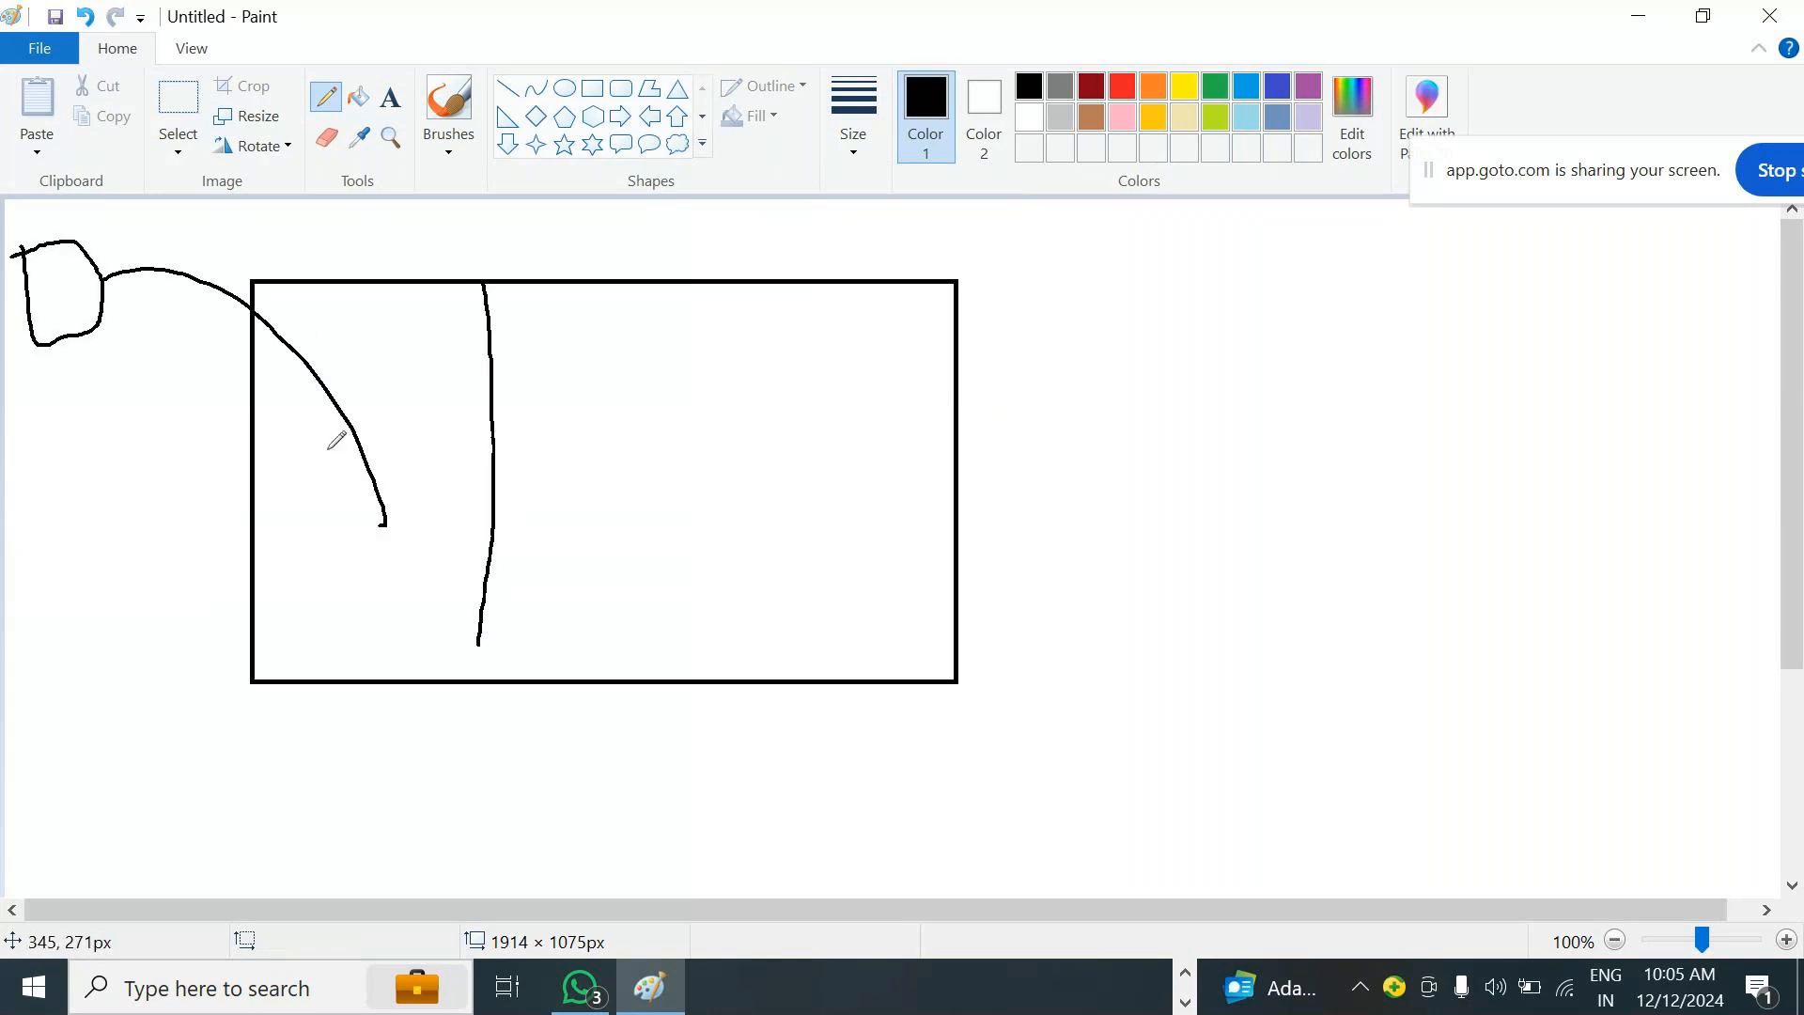
{"action": "mouse_move", "coordinate": [312, 436]}
{"action": "left_mouse_down"}
{"action": "mouse_move", "coordinate": [435, 519]}
{"action": "mouse_move", "coordinate": [331, 567]}
{"action": "mouse_move", "coordinate": [326, 425]}
{"action": "left_mouse_up"}
{"action": "mouse_move", "coordinate": [397, 490]}
{"action": "left_mouse_down"}
{"action": "mouse_move", "coordinate": [507, 402]}
{"action": "mouse_move", "coordinate": [599, 432]}
{"action": "left_mouse_up"}
{"action": "left_click_drag", "start_coordinate": [666, 287], "coordinate": [648, 661]}
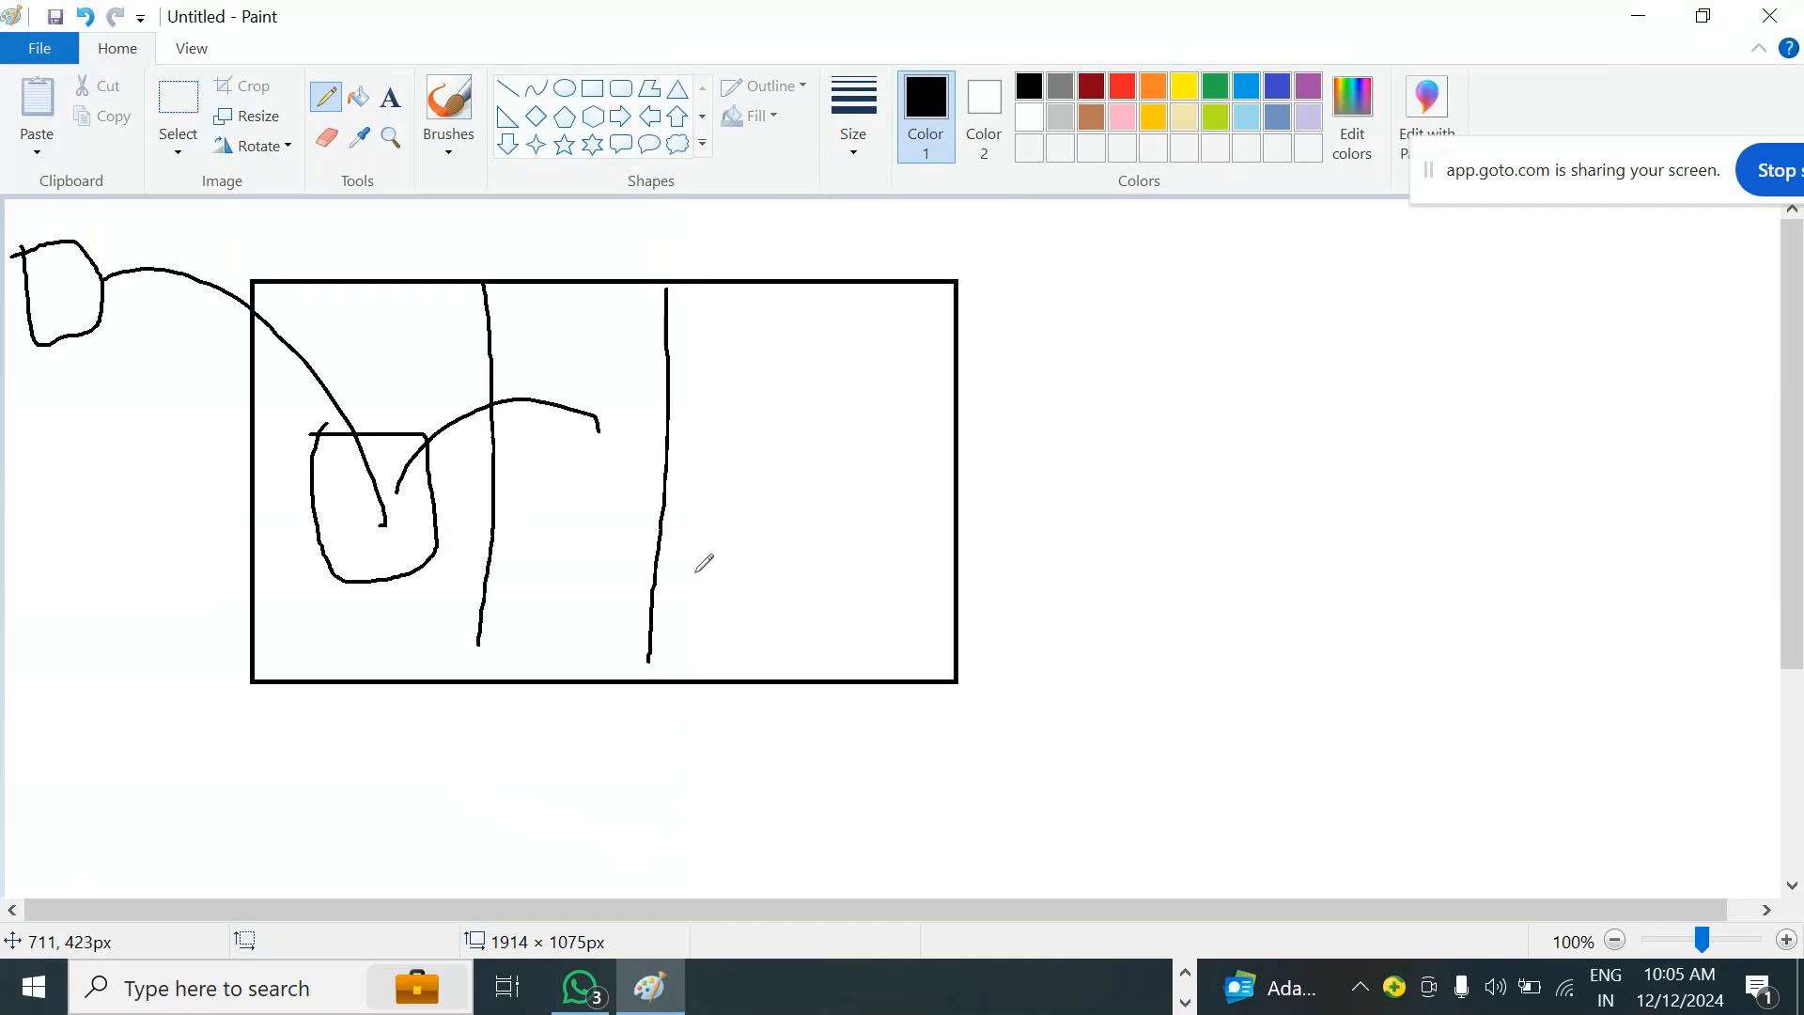
{"action": "left_click_drag", "start_coordinate": [814, 287], "coordinate": [814, 620]}
Pencil short tick strokes down the second, third and fourth columns of the rectangle.
{"action": "left_click_drag", "start_coordinate": [542, 494], "coordinate": [604, 450]}
{"action": "left_click_drag", "start_coordinate": [605, 564], "coordinate": [565, 617]}
{"action": "left_click_drag", "start_coordinate": [589, 349], "coordinate": [670, 305]}
{"action": "left_click_drag", "start_coordinate": [724, 404], "coordinate": [758, 384]}
{"action": "left_click_drag", "start_coordinate": [729, 539], "coordinate": [768, 517]}
{"action": "left_click_drag", "start_coordinate": [742, 609], "coordinate": [801, 581]}
{"action": "left_click_drag", "start_coordinate": [865, 408], "coordinate": [935, 350]}
{"action": "left_click_drag", "start_coordinate": [925, 476], "coordinate": [883, 528]}
{"action": "mouse_move", "coordinate": [910, 565]}
{"action": "left_mouse_down"}
{"action": "mouse_move", "coordinate": [886, 581]}
{"action": "mouse_move", "coordinate": [919, 612]}
{"action": "left_mouse_up"}
Draw a wide arrow from the rectangle's right edge to a large freehand outline representing Power BI Service.
{"action": "left_click_drag", "start_coordinate": [963, 404], "coordinate": [1215, 394]}
{"action": "left_click_drag", "start_coordinate": [979, 483], "coordinate": [1206, 473]}
{"action": "left_click_drag", "start_coordinate": [1158, 355], "coordinate": [1192, 551]}
{"action": "mouse_move", "coordinate": [1279, 362]}
{"action": "left_mouse_down"}
{"action": "mouse_move", "coordinate": [1541, 254]}
{"action": "mouse_move", "coordinate": [1632, 392]}
{"action": "mouse_move", "coordinate": [1332, 550]}
{"action": "mouse_move", "coordinate": [1301, 359]}
{"action": "left_mouse_up"}
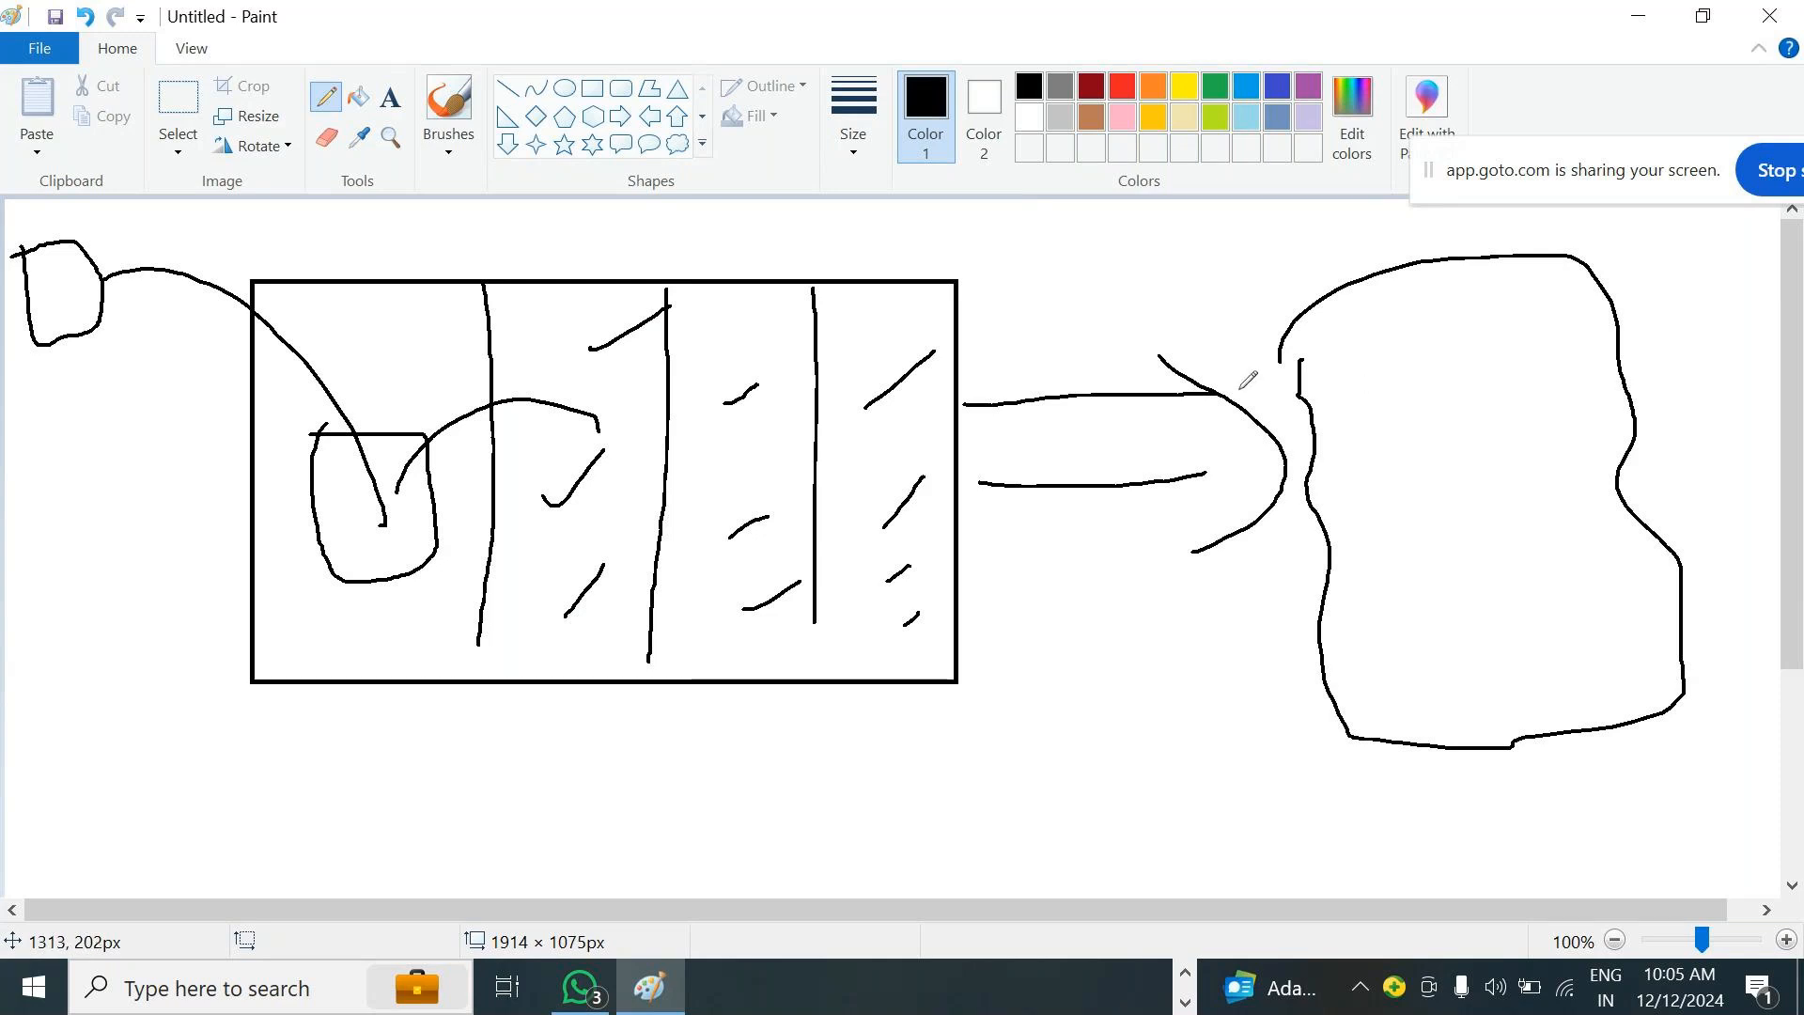
Draw boxes labelled "D.S" and "R" inside the service outline, then loop around the rectangle and frame the two boxes.
{"action": "left_click", "coordinate": [1187, 422]}
{"action": "mouse_move", "coordinate": [1375, 399]}
{"action": "left_mouse_down"}
{"action": "mouse_move", "coordinate": [1470, 412]}
{"action": "mouse_move", "coordinate": [1477, 479]}
{"action": "mouse_move", "coordinate": [1386, 480]}
{"action": "mouse_move", "coordinate": [1391, 336]}
{"action": "mouse_move", "coordinate": [1394, 378]}
{"action": "left_mouse_up"}
{"action": "left_click", "coordinate": [1437, 356]}
{"action": "mouse_move", "coordinate": [1478, 323]}
{"action": "left_mouse_down"}
{"action": "mouse_move", "coordinate": [1458, 358]}
{"action": "mouse_move", "coordinate": [1514, 481]}
{"action": "mouse_move", "coordinate": [1601, 464]}
{"action": "mouse_move", "coordinate": [1584, 375]}
{"action": "mouse_move", "coordinate": [1510, 377]}
{"action": "mouse_move", "coordinate": [1551, 440]}
{"action": "mouse_move", "coordinate": [1550, 420]}
{"action": "mouse_move", "coordinate": [1584, 447]}
{"action": "left_mouse_up"}
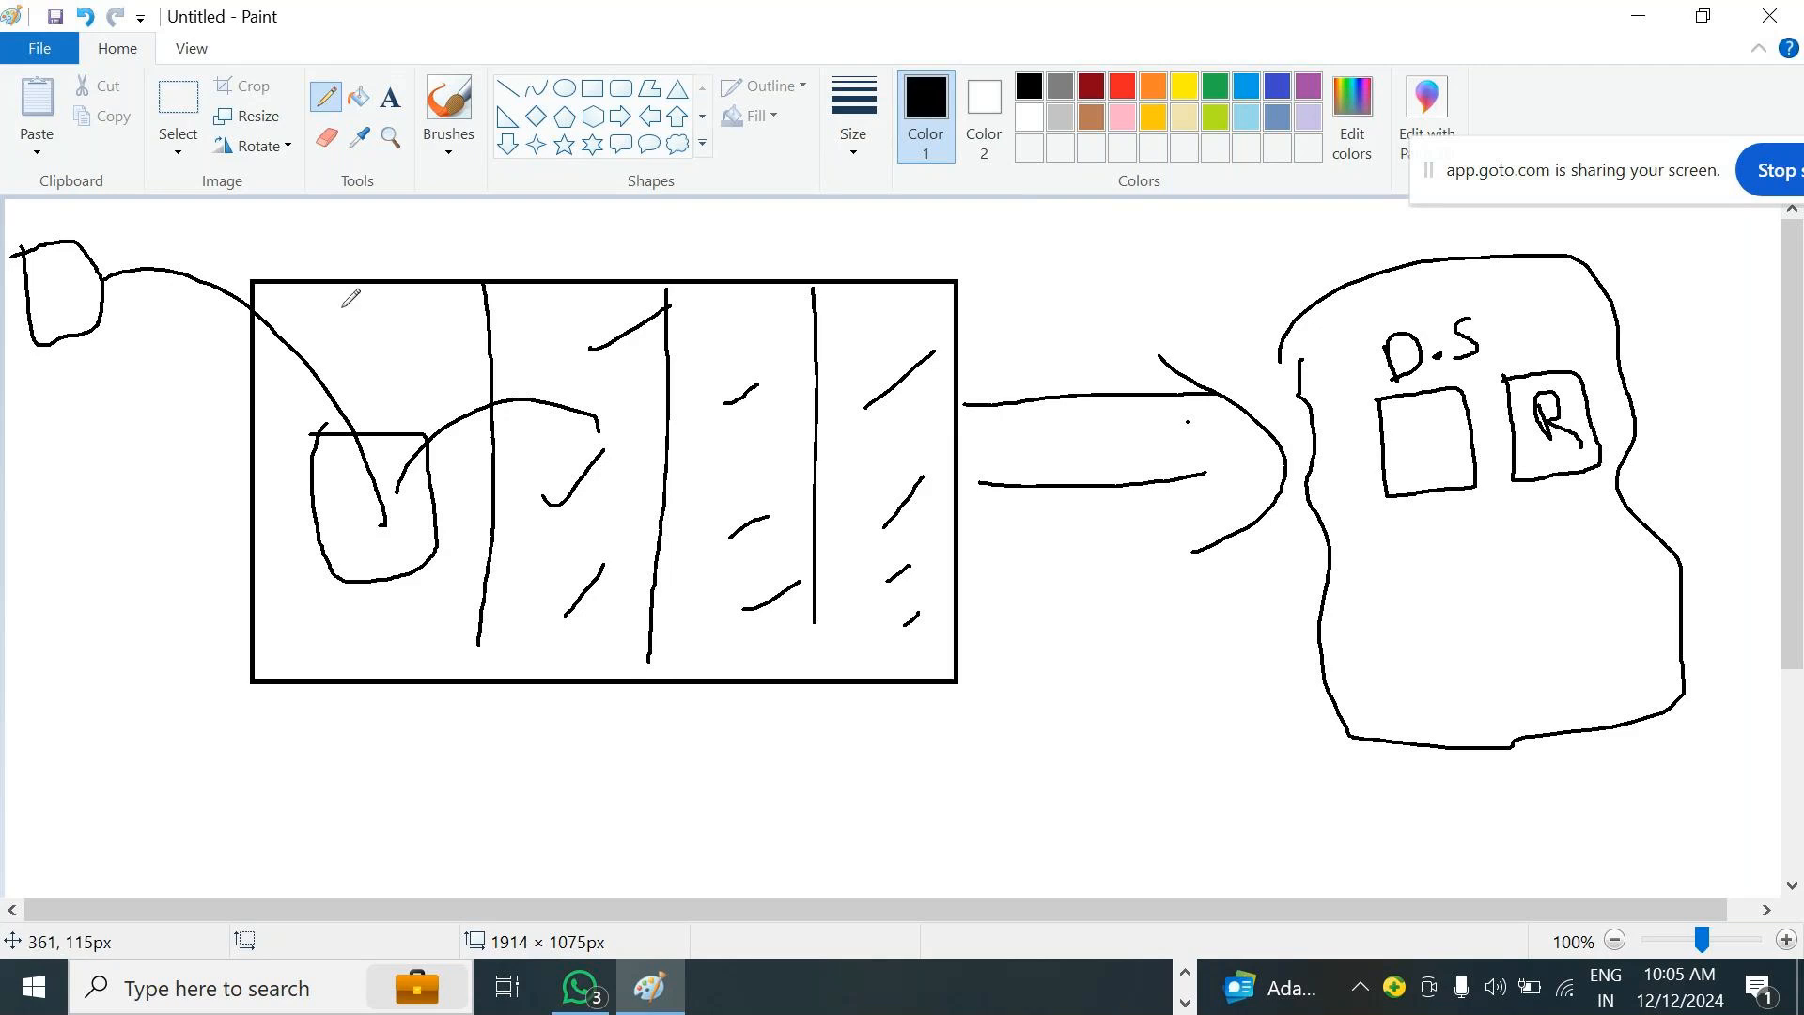
{"action": "mouse_move", "coordinate": [197, 368]}
{"action": "left_mouse_down"}
{"action": "mouse_move", "coordinate": [813, 243]}
{"action": "mouse_move", "coordinate": [999, 318]}
{"action": "mouse_move", "coordinate": [913, 740]}
{"action": "mouse_move", "coordinate": [211, 684]}
{"action": "mouse_move", "coordinate": [187, 429]}
{"action": "mouse_move", "coordinate": [199, 315]}
{"action": "left_mouse_up"}
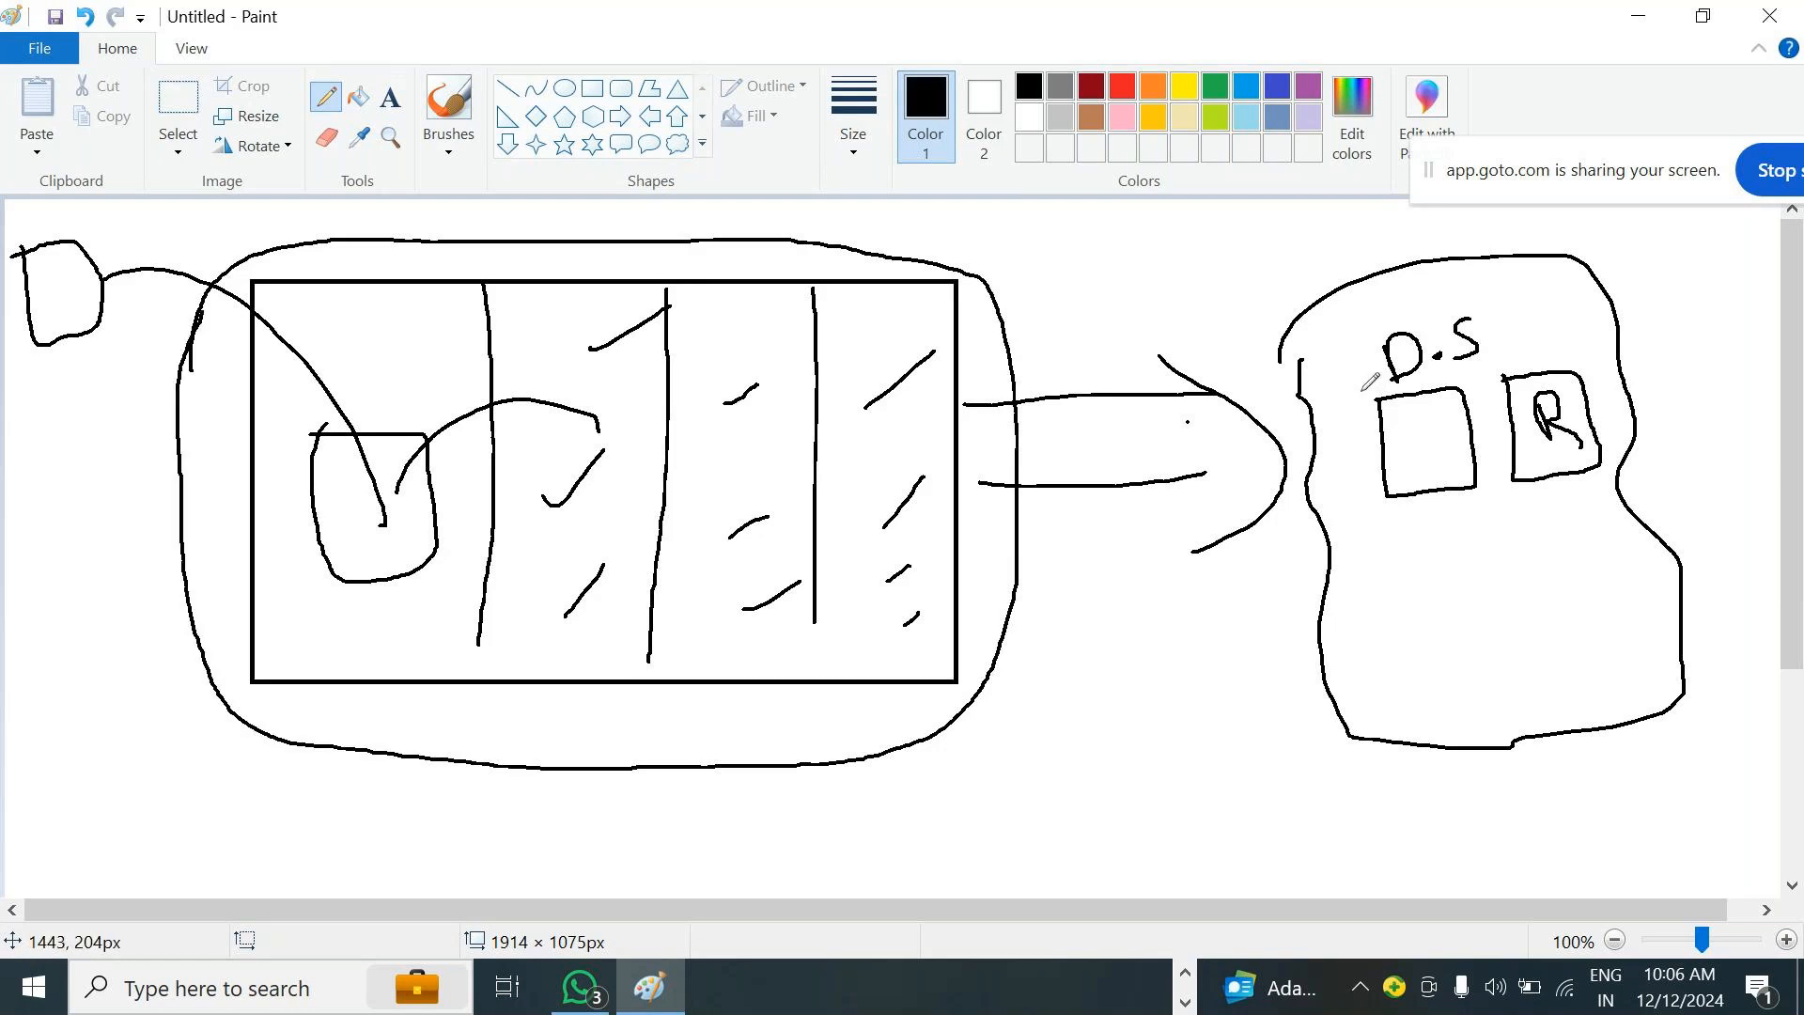
{"action": "mouse_move", "coordinate": [1348, 382]}
{"action": "left_mouse_down"}
{"action": "mouse_move", "coordinate": [1350, 524]}
{"action": "mouse_move", "coordinate": [1458, 537]}
{"action": "mouse_move", "coordinate": [1601, 345]}
{"action": "mouse_move", "coordinate": [1336, 376]}
{"action": "left_mouse_up"}
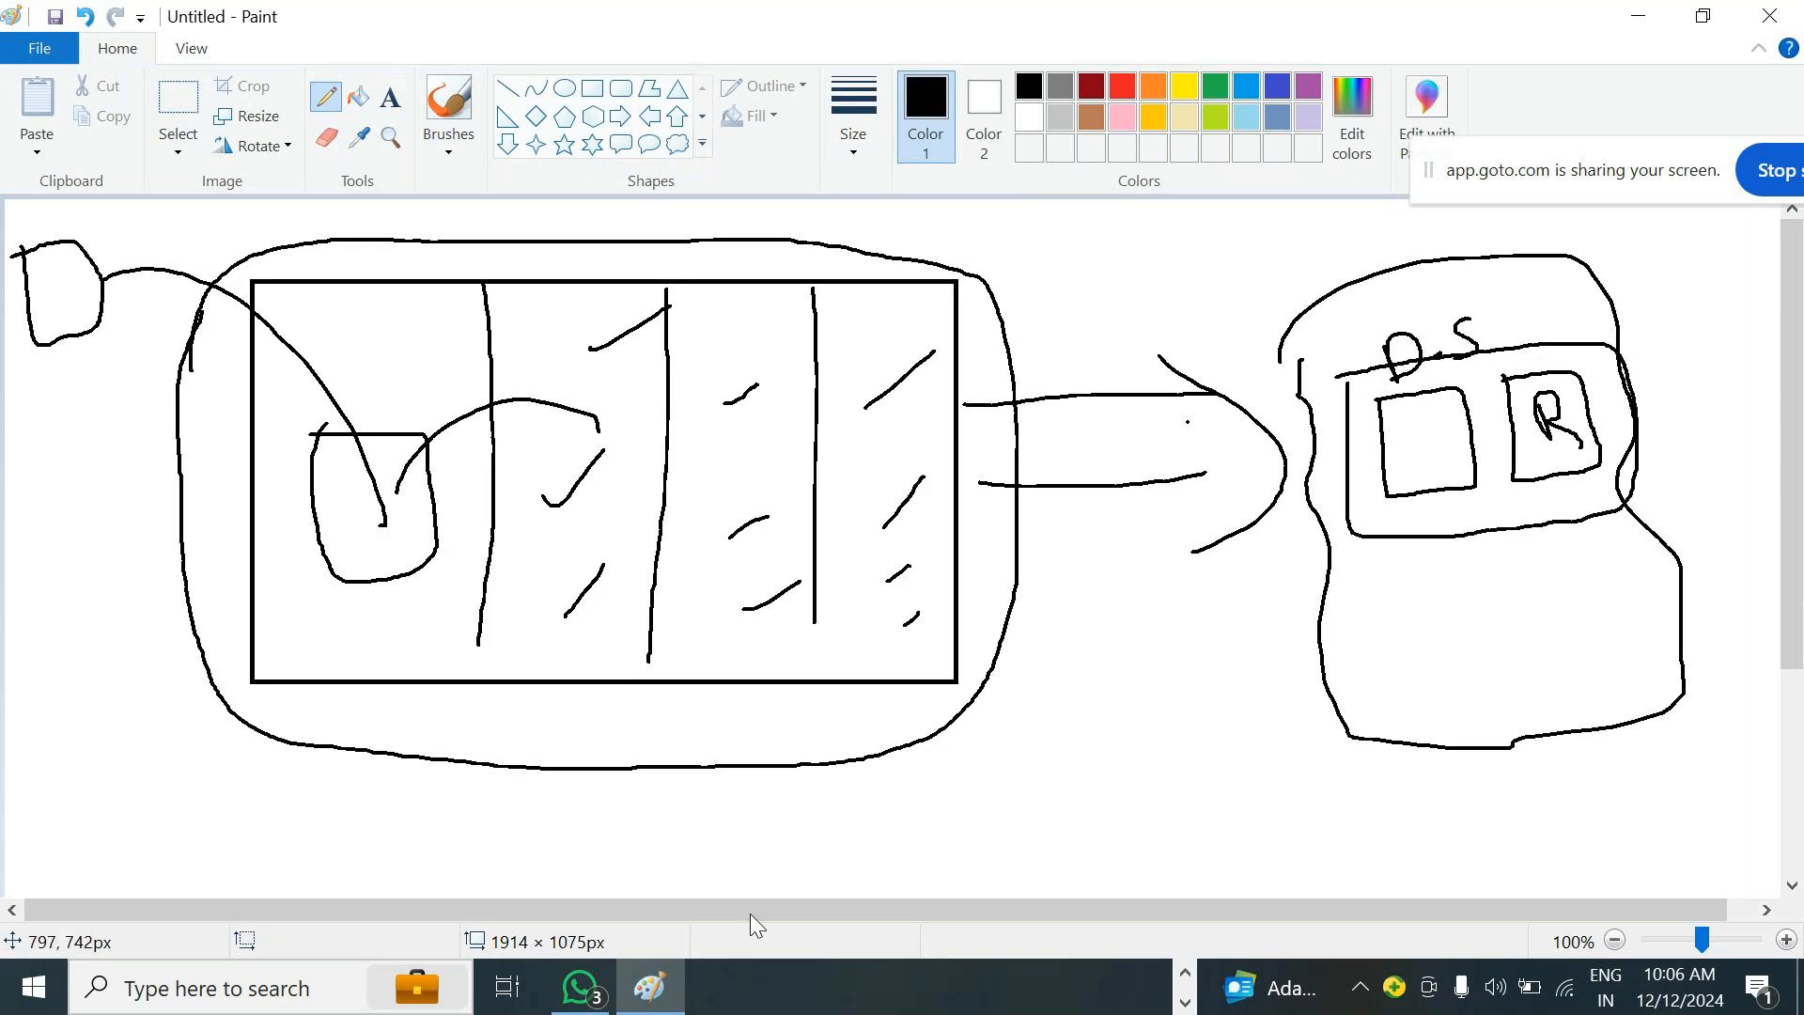
Switch to the remote desktop in Edge, go back to My workspace and widen the Type column of the item list.
{"action": "left_click", "coordinate": [1187, 975]}
{"action": "mouse_move", "coordinate": [642, 986]}
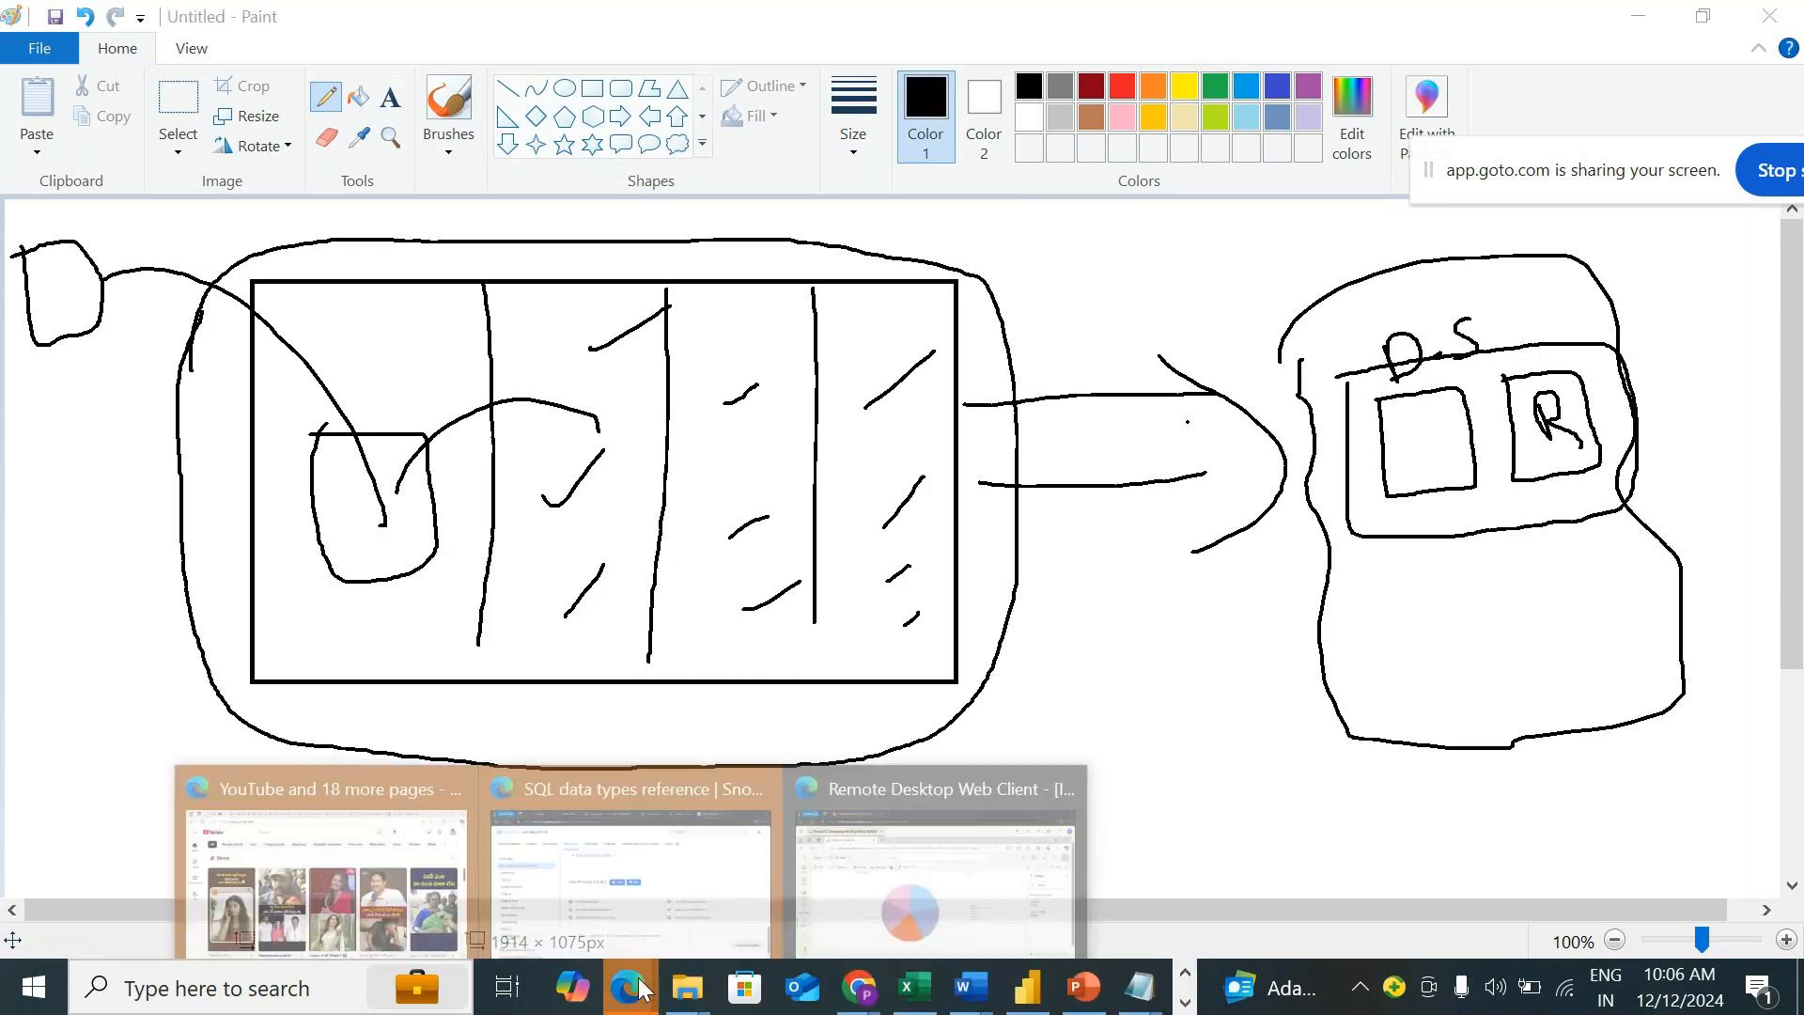
{"action": "left_click", "coordinate": [869, 869]}
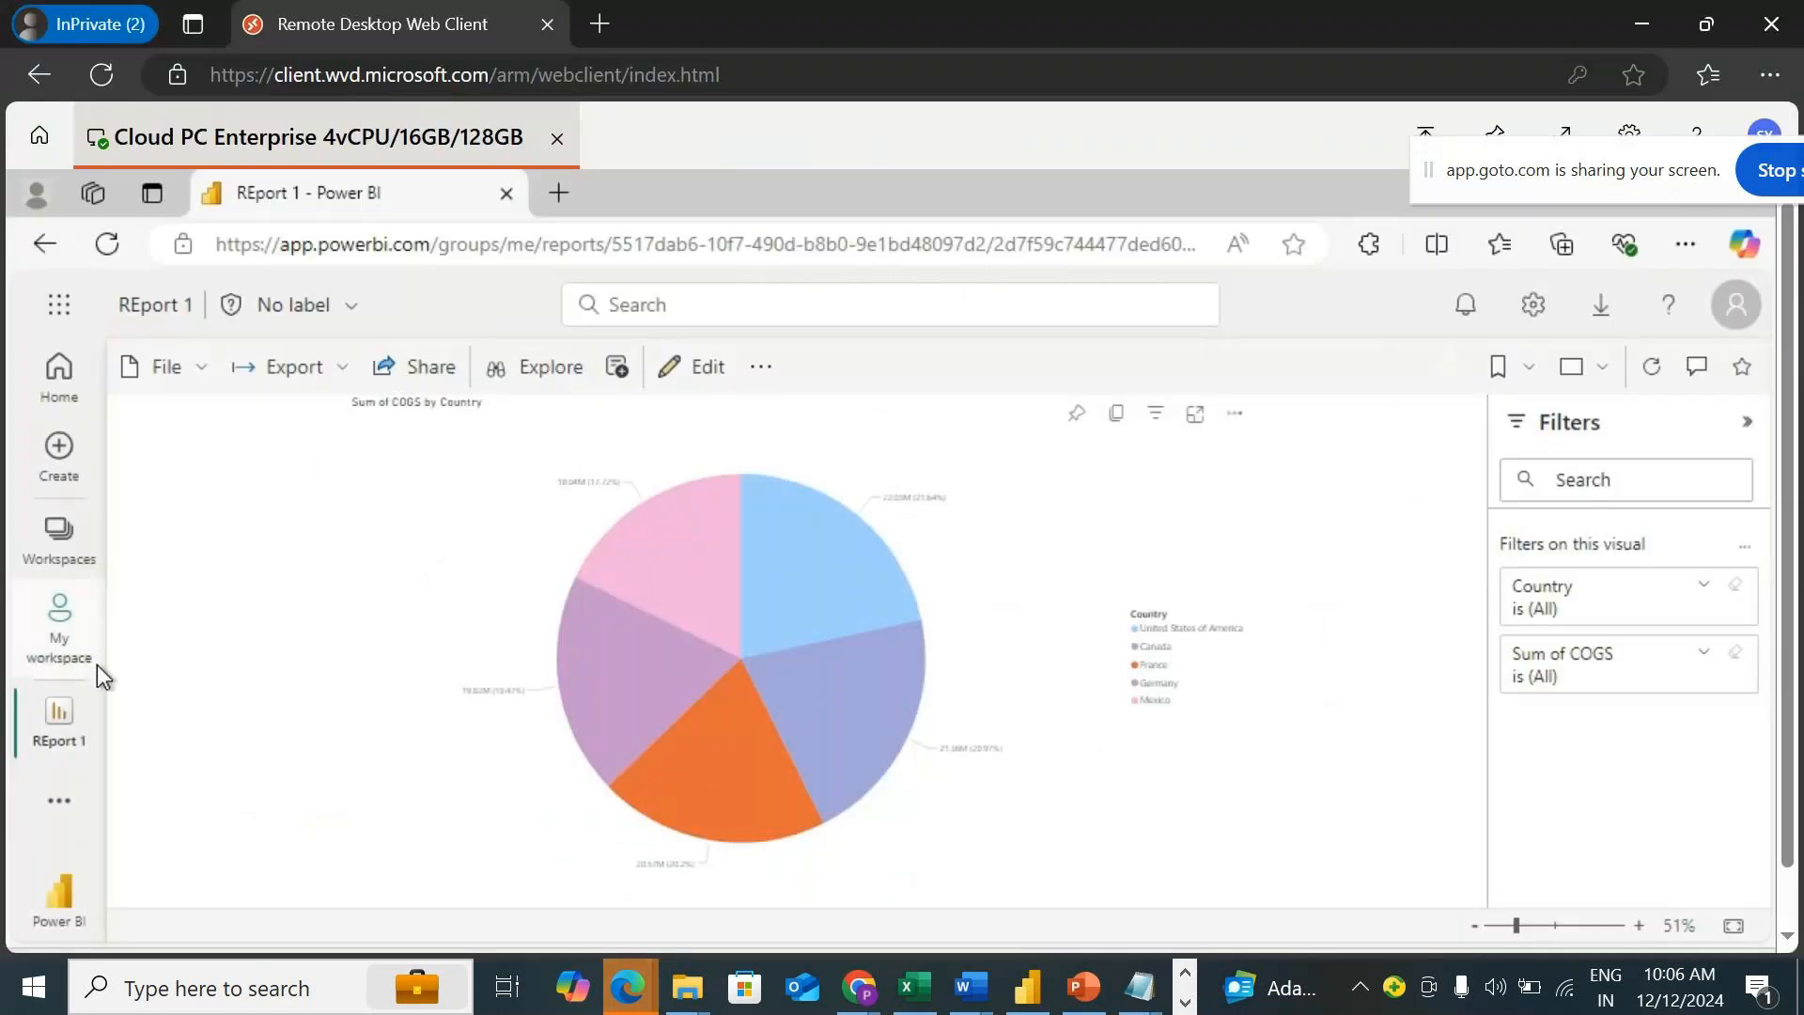
{"action": "left_click", "coordinate": [71, 663]}
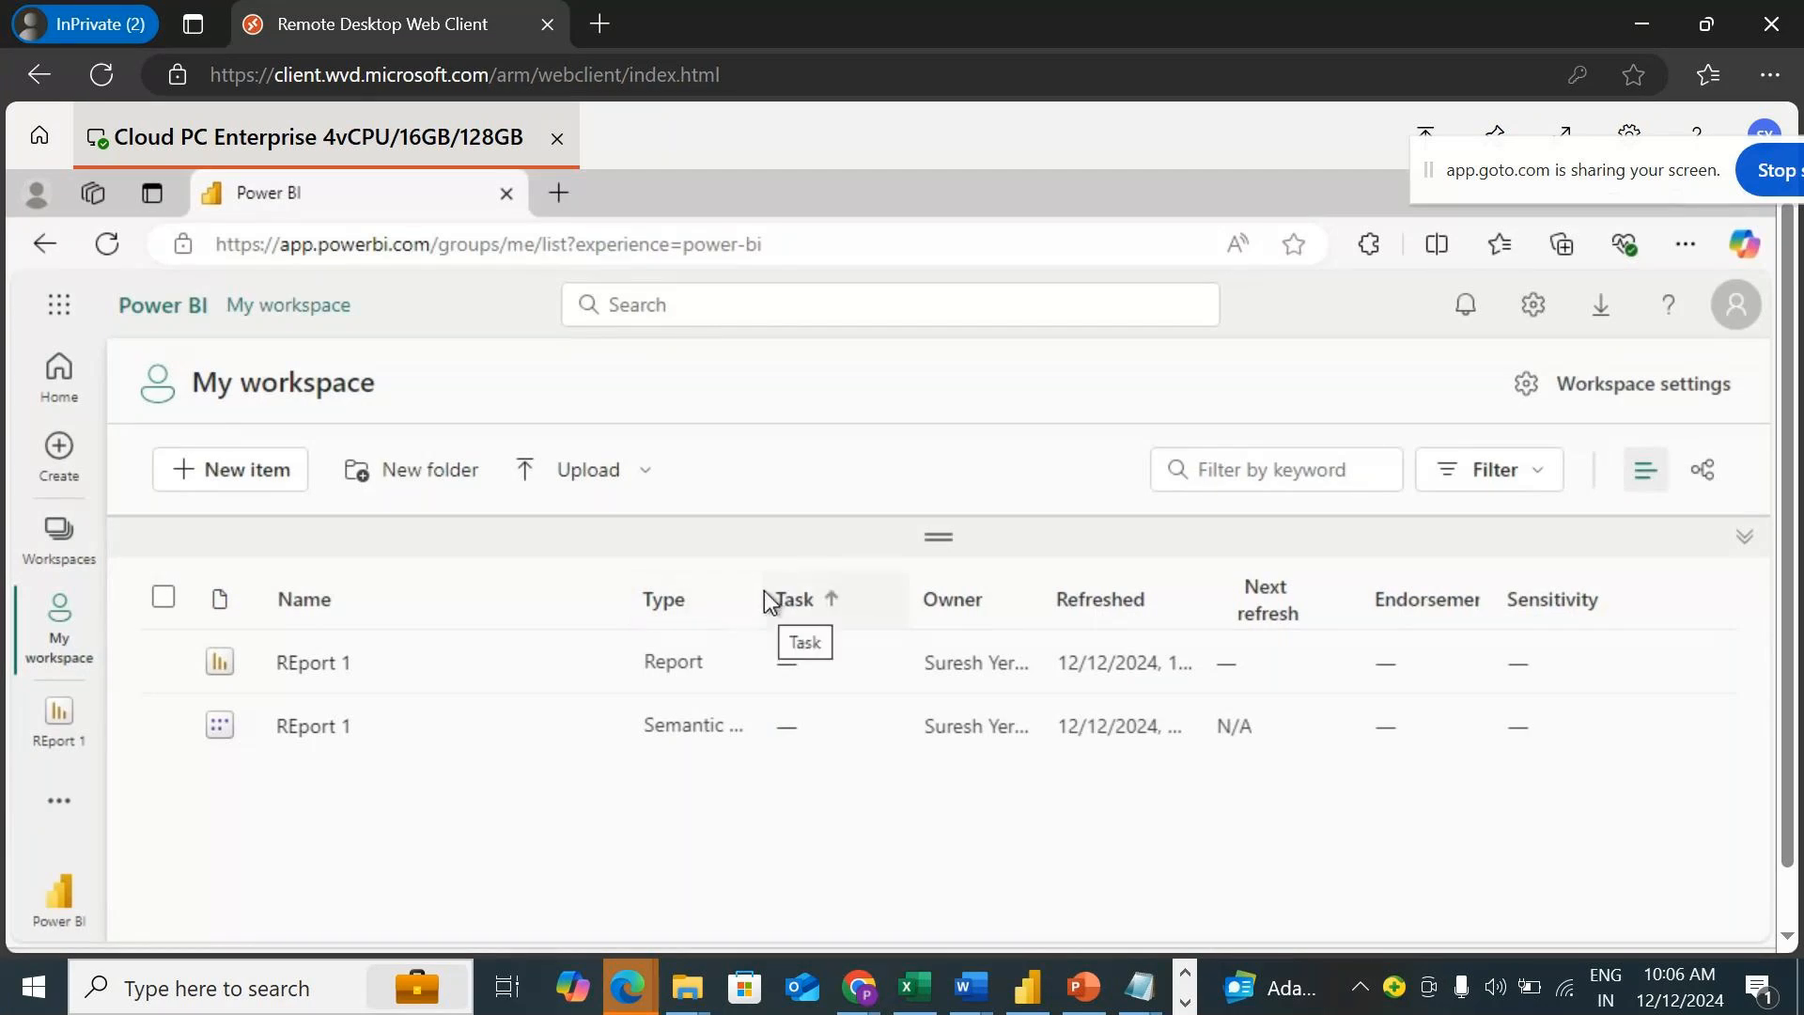
{"action": "left_click_drag", "start_coordinate": [859, 598], "coordinate": [949, 602]}
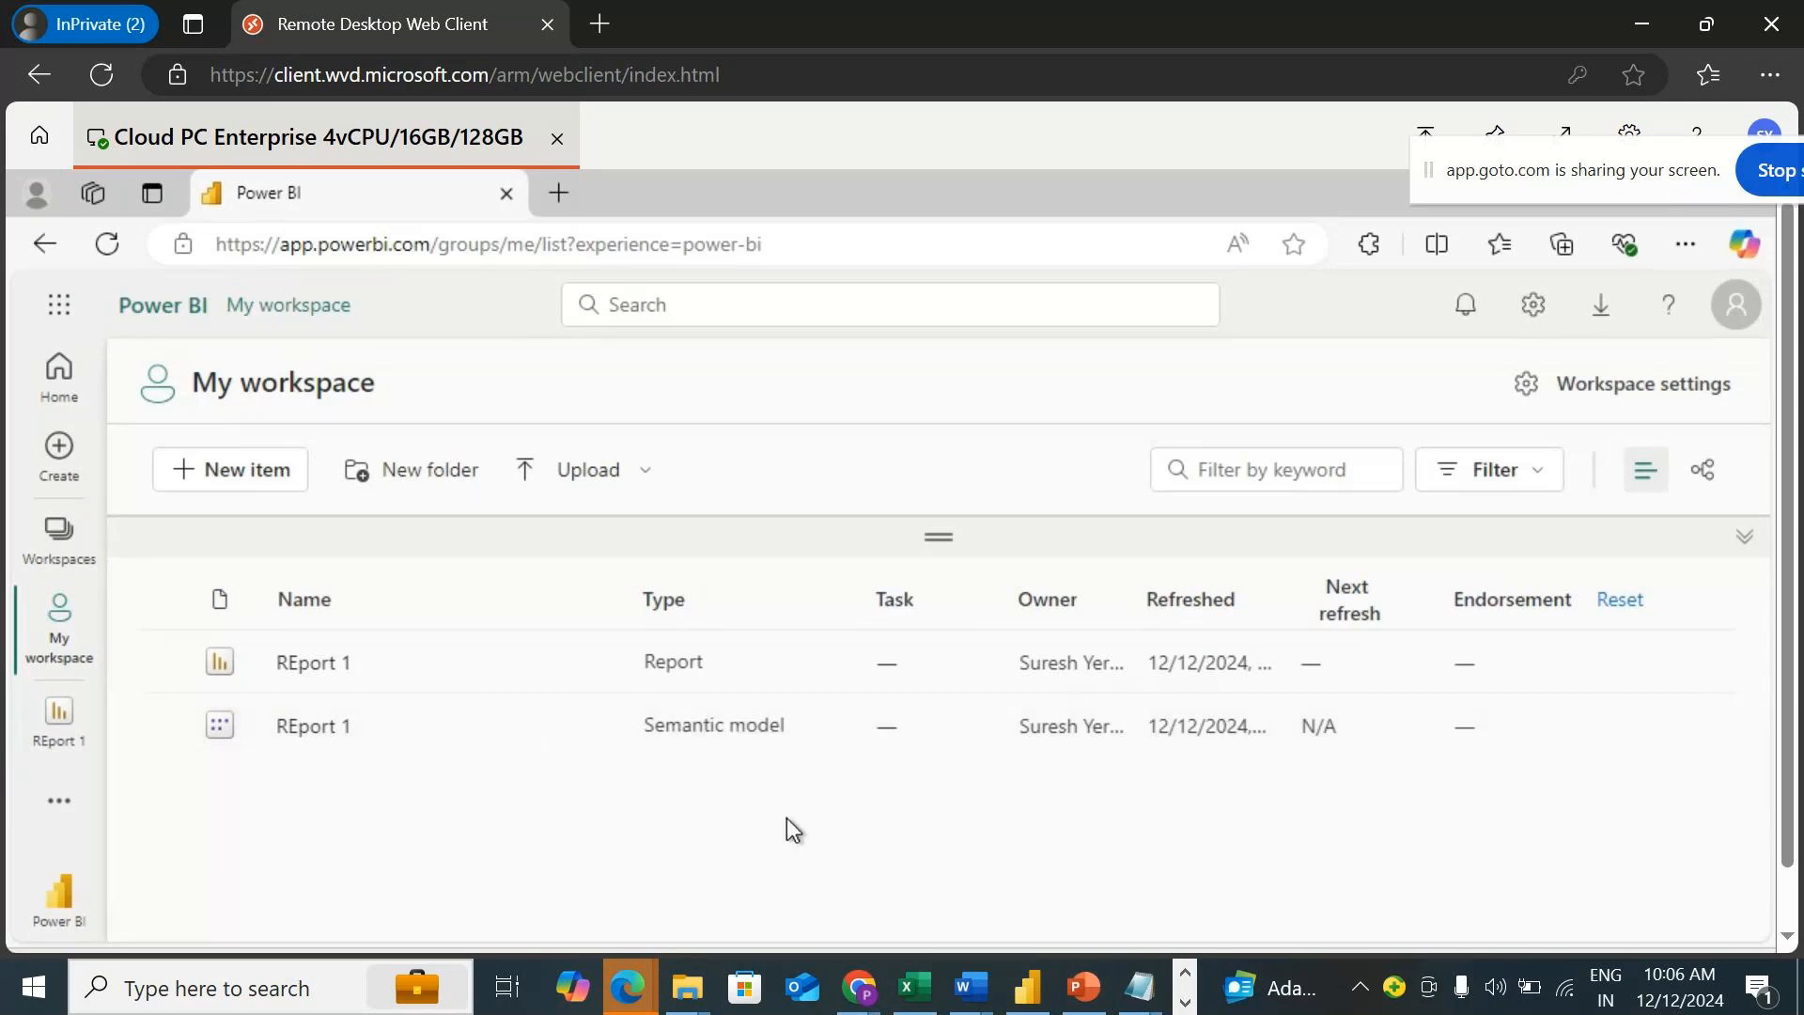
Switch to Paint and add a dividing stroke and the letters "SM" beside the "D.S" label.
{"action": "left_click", "coordinate": [1185, 1002]}
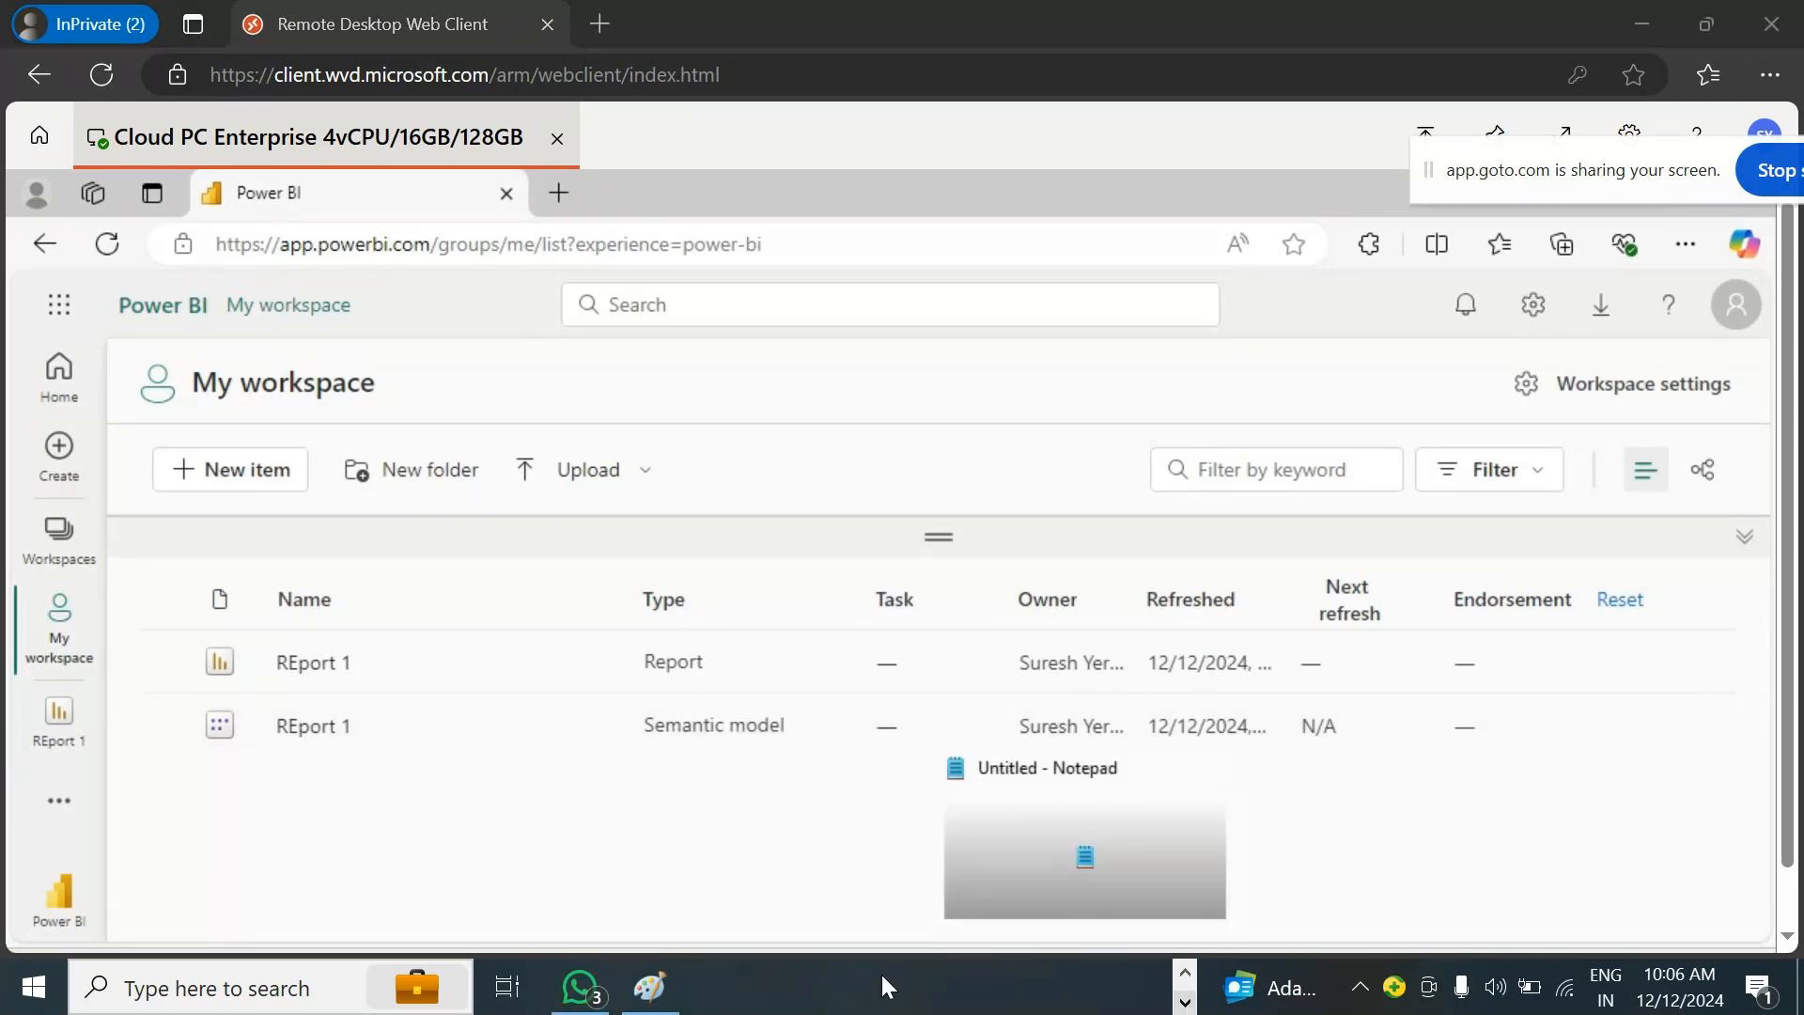
{"action": "left_click", "coordinate": [665, 994]}
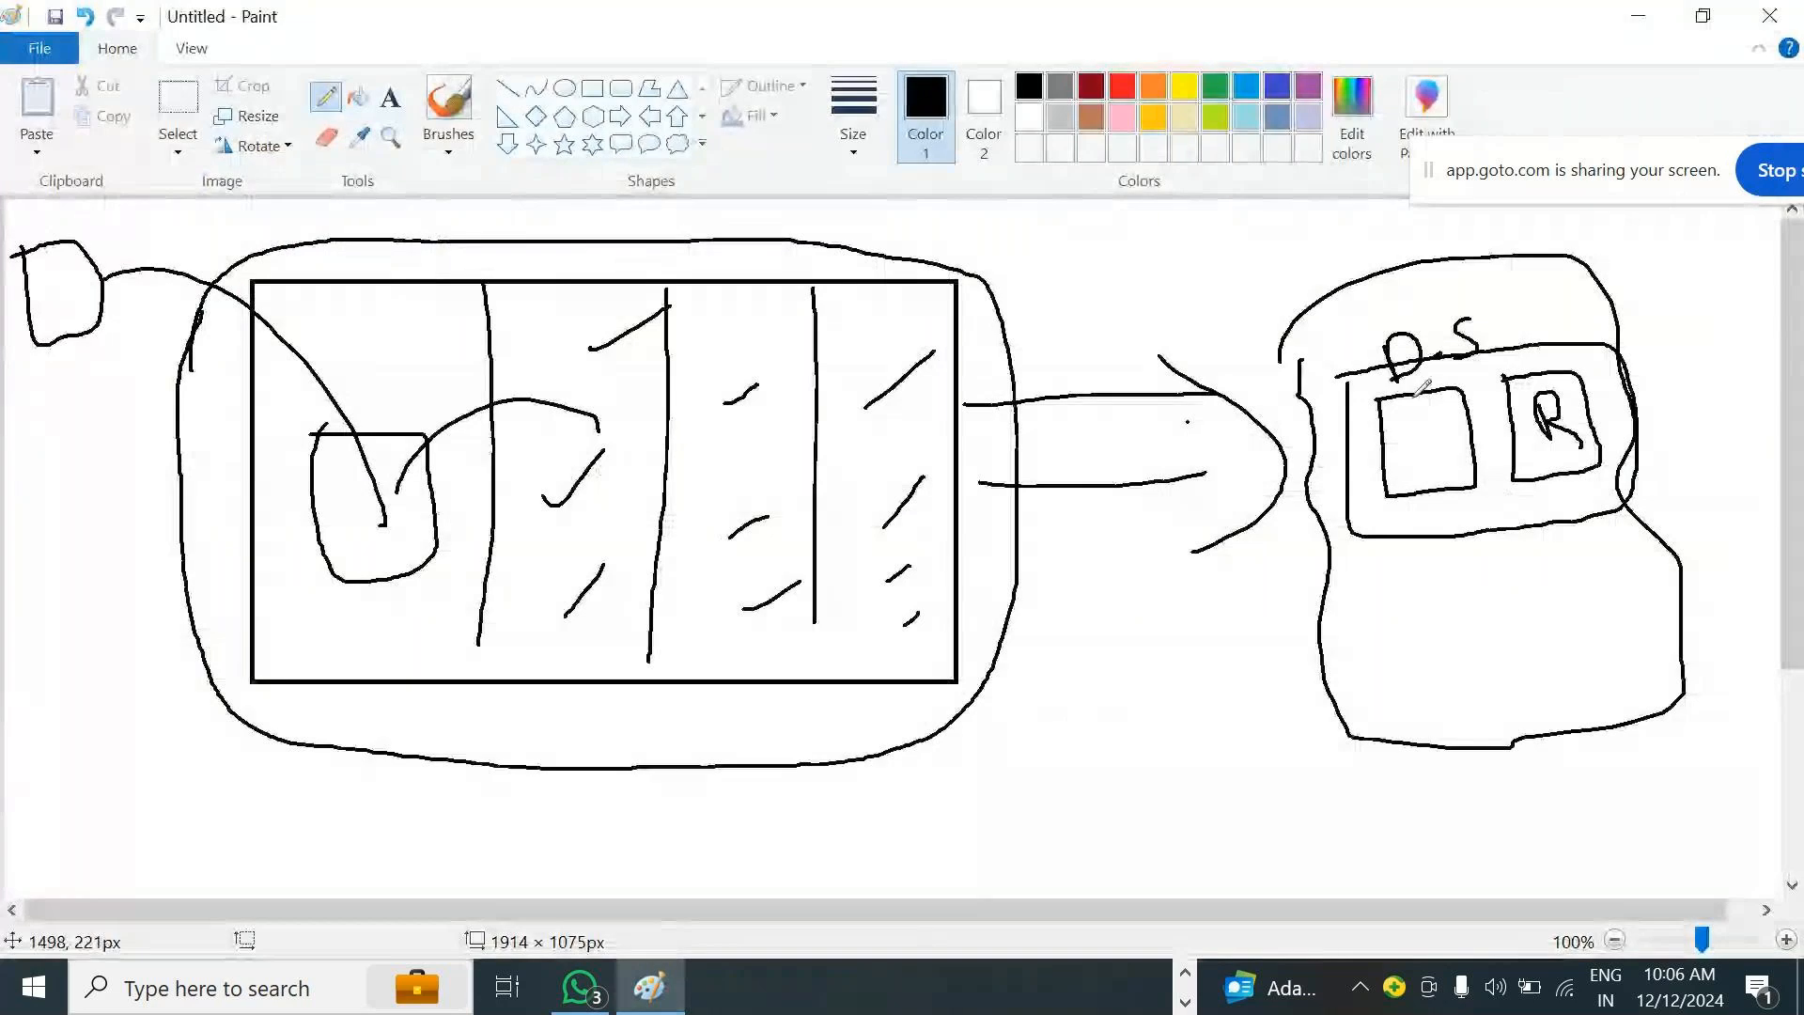
{"action": "left_click_drag", "start_coordinate": [1485, 256], "coordinate": [1496, 402]}
{"action": "mouse_move", "coordinate": [1537, 284]}
{"action": "left_mouse_down"}
{"action": "mouse_move", "coordinate": [1507, 346]}
{"action": "mouse_move", "coordinate": [1571, 284]}
{"action": "mouse_move", "coordinate": [1588, 308]}
{"action": "left_mouse_up"}
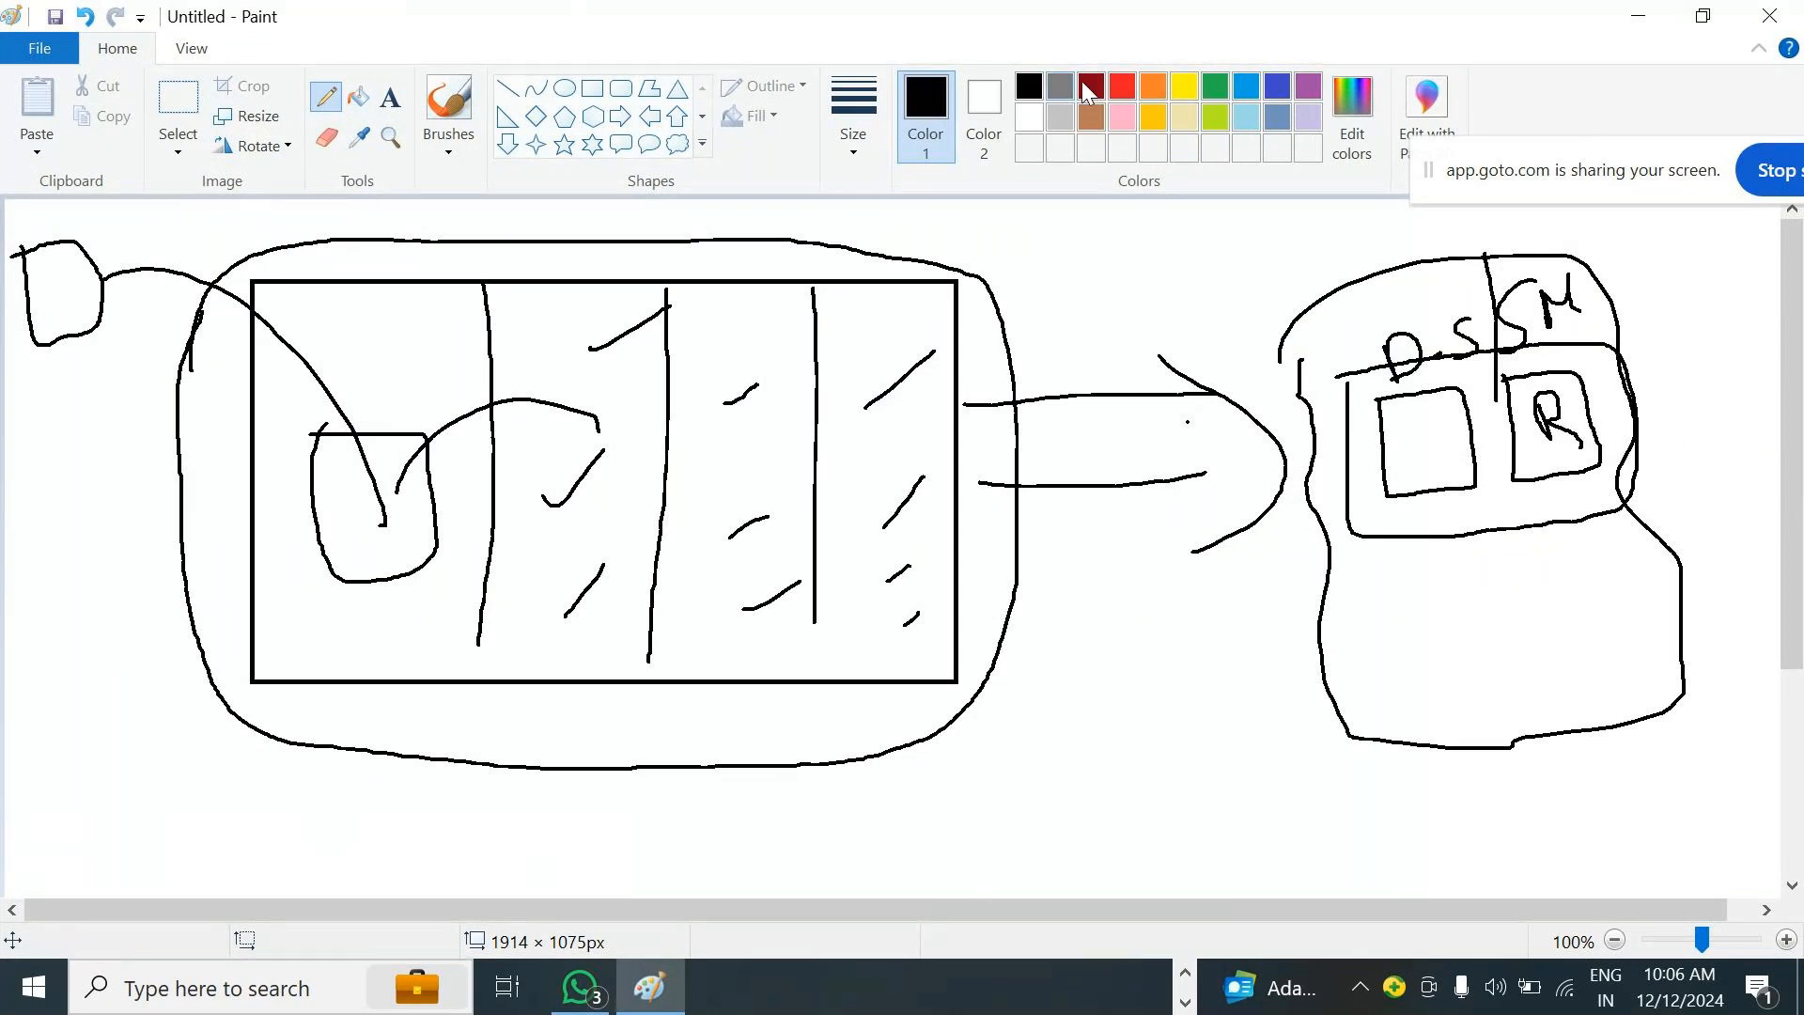
In red, outline the tick columns and the data column, connect them with arrows to the R and D.S boxes respectively, and mark the D.S box.
{"action": "left_click", "coordinate": [1122, 86]}
{"action": "mouse_move", "coordinate": [490, 263]}
{"action": "left_mouse_down"}
{"action": "mouse_move", "coordinate": [472, 605]}
{"action": "mouse_move", "coordinate": [531, 688]}
{"action": "mouse_move", "coordinate": [960, 669]}
{"action": "mouse_move", "coordinate": [978, 366]}
{"action": "mouse_move", "coordinate": [493, 278]}
{"action": "left_mouse_up"}
{"action": "mouse_move", "coordinate": [964, 310]}
{"action": "left_mouse_down"}
{"action": "mouse_move", "coordinate": [979, 270]}
{"action": "mouse_move", "coordinate": [1541, 282]}
{"action": "mouse_move", "coordinate": [1540, 339]}
{"action": "mouse_move", "coordinate": [1560, 346]}
{"action": "mouse_move", "coordinate": [1532, 381]}
{"action": "left_mouse_up"}
{"action": "mouse_move", "coordinate": [243, 299]}
{"action": "left_mouse_down"}
{"action": "mouse_move", "coordinate": [483, 297]}
{"action": "mouse_move", "coordinate": [458, 693]}
{"action": "mouse_move", "coordinate": [325, 725]}
{"action": "mouse_move", "coordinate": [246, 284]}
{"action": "left_mouse_up"}
{"action": "mouse_move", "coordinate": [412, 700]}
{"action": "left_mouse_down"}
{"action": "mouse_move", "coordinate": [442, 738]}
{"action": "mouse_move", "coordinate": [1308, 595]}
{"action": "mouse_move", "coordinate": [1397, 499]}
{"action": "mouse_move", "coordinate": [1408, 549]}
{"action": "left_mouse_up"}
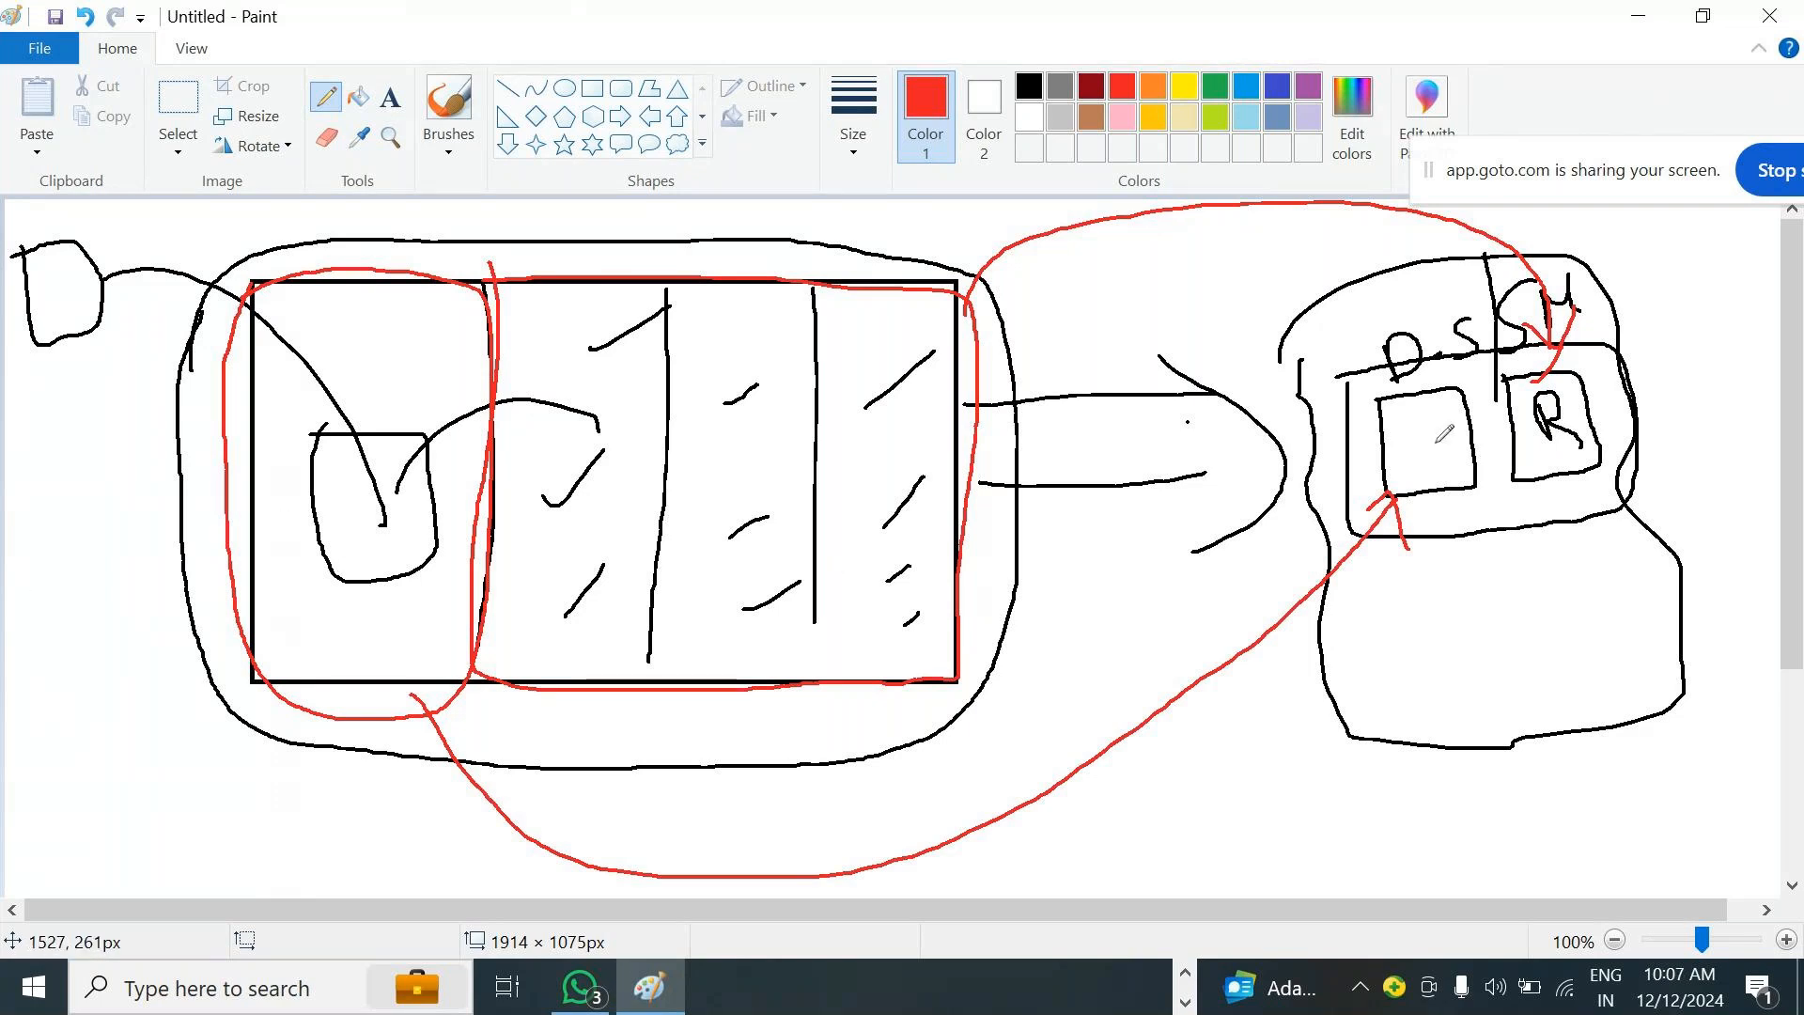
{"action": "left_click_drag", "start_coordinate": [1404, 300], "coordinate": [1420, 385]}
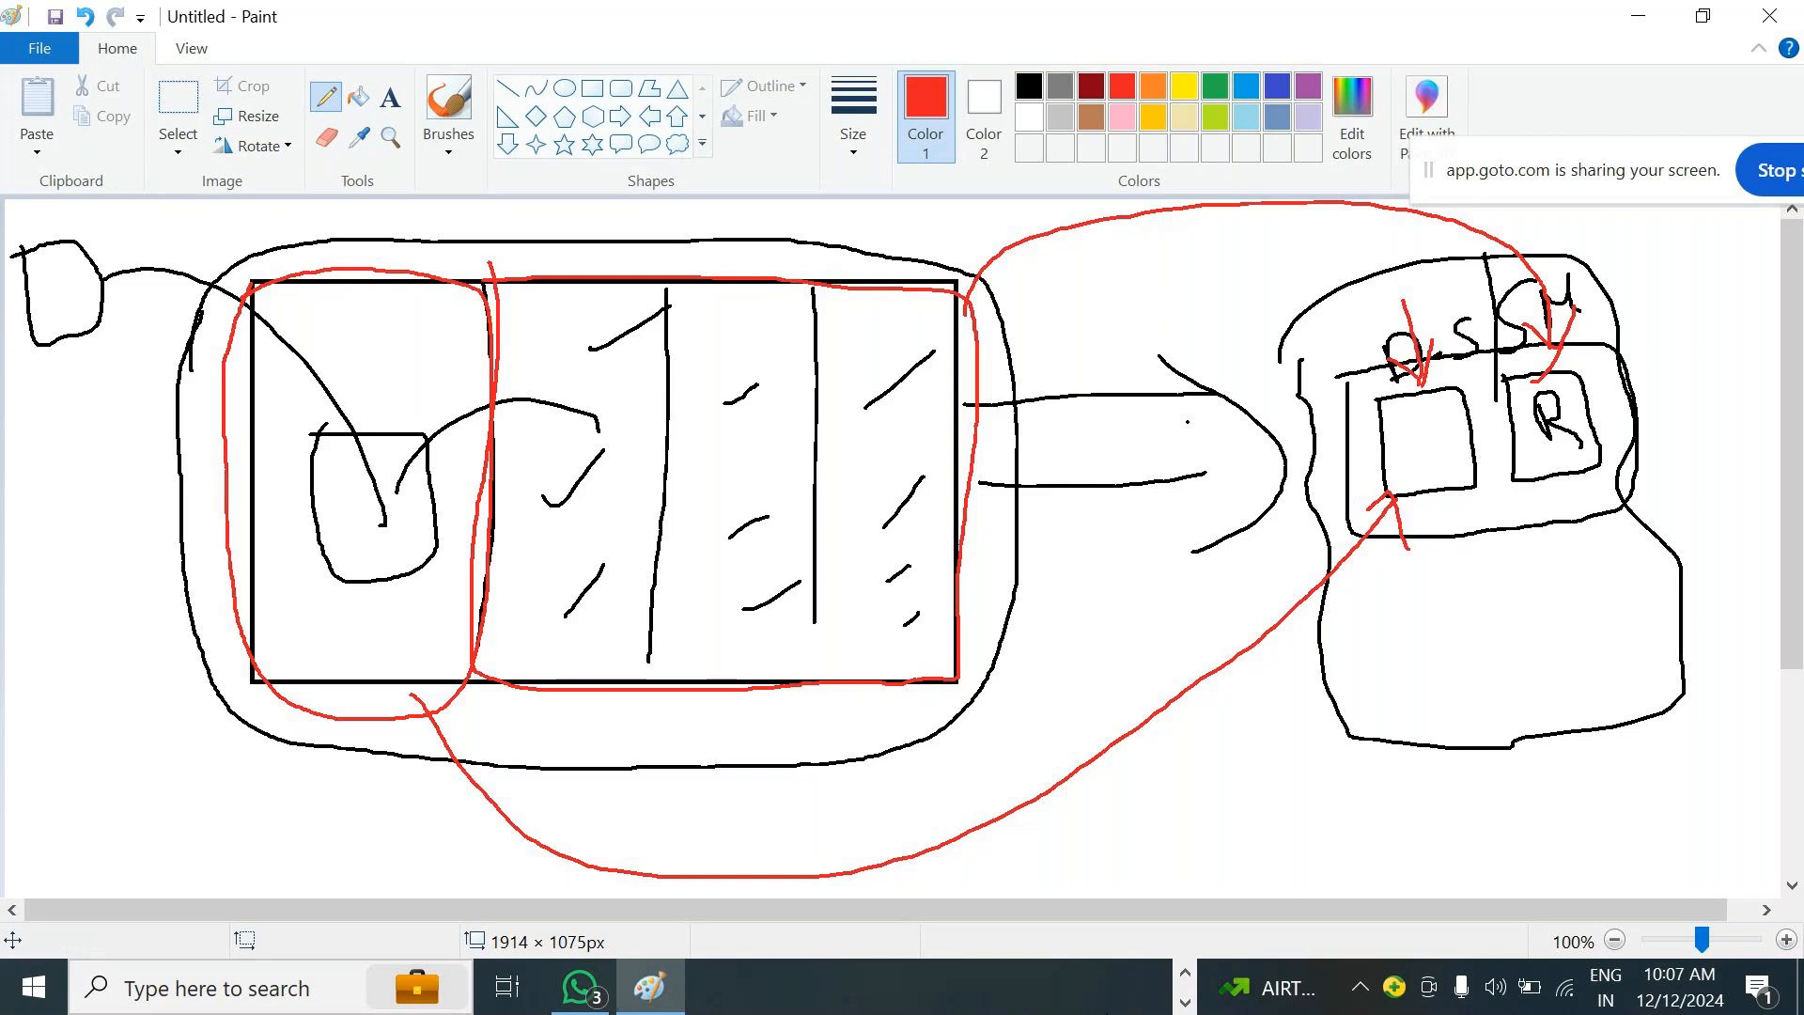
Switch to the My workspace list in the remote desktop browser window.
{"action": "left_click", "coordinate": [1185, 975]}
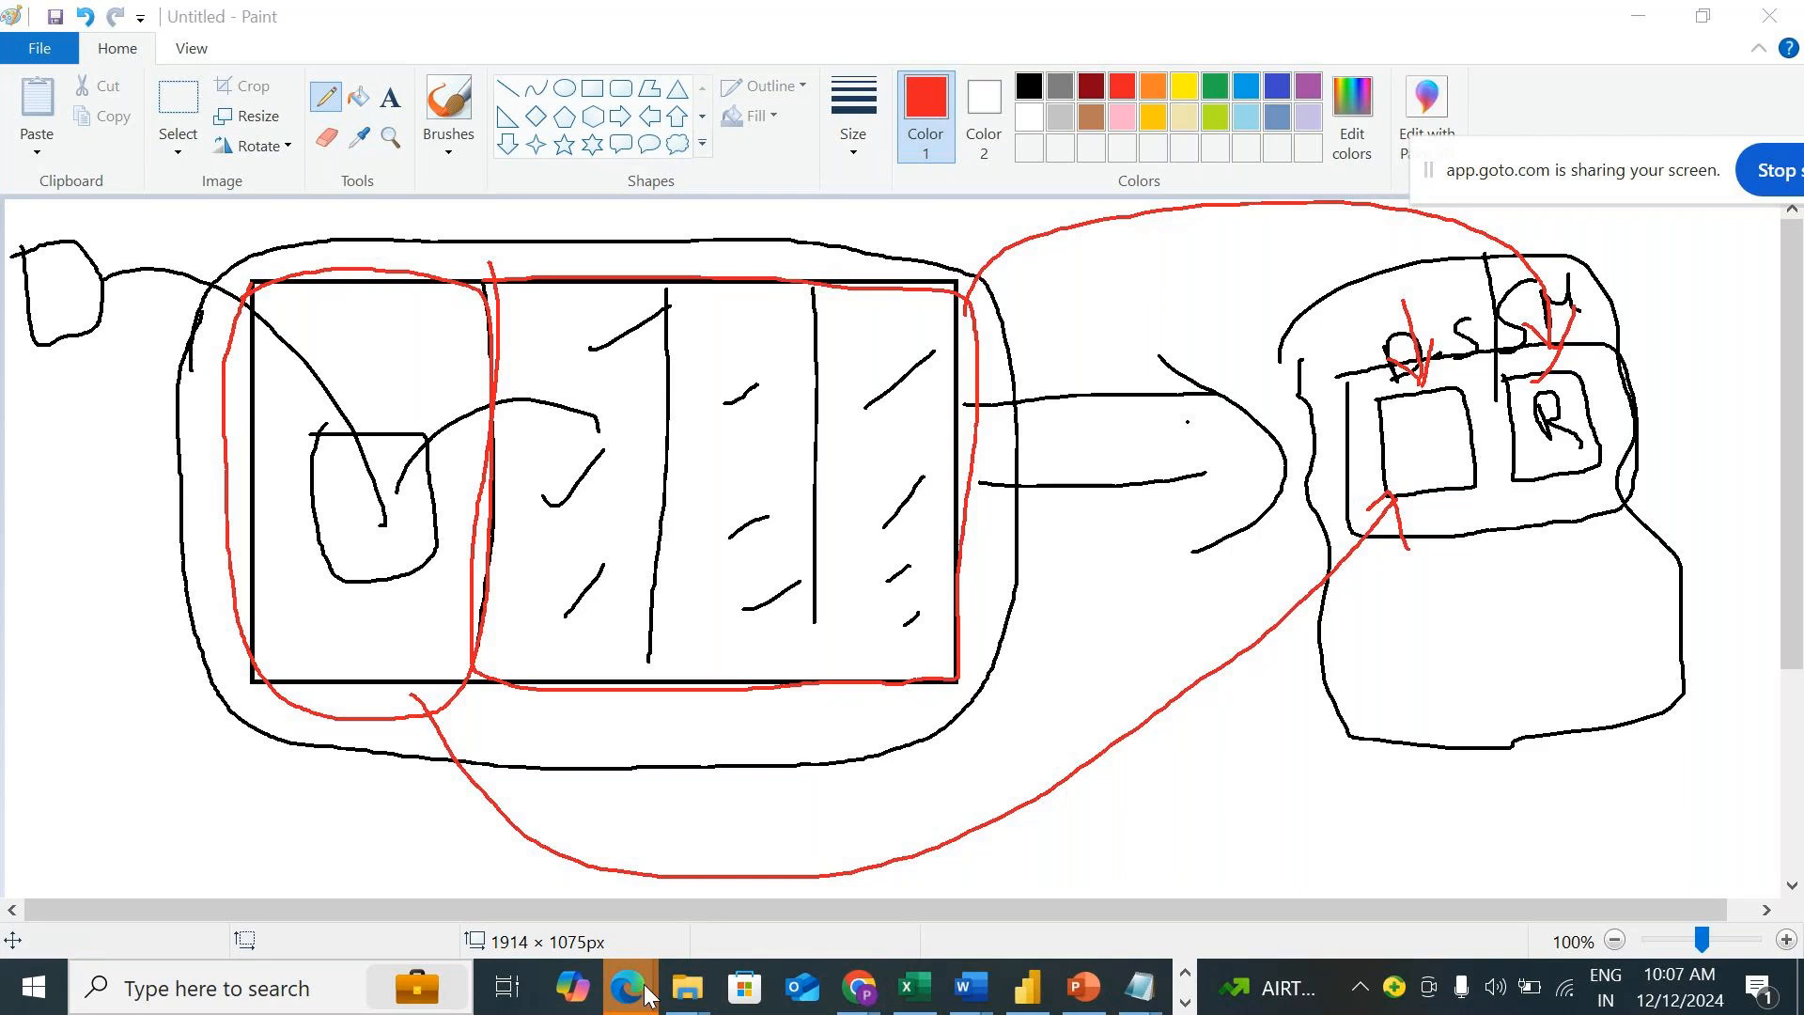
{"action": "mouse_move", "coordinate": [642, 991]}
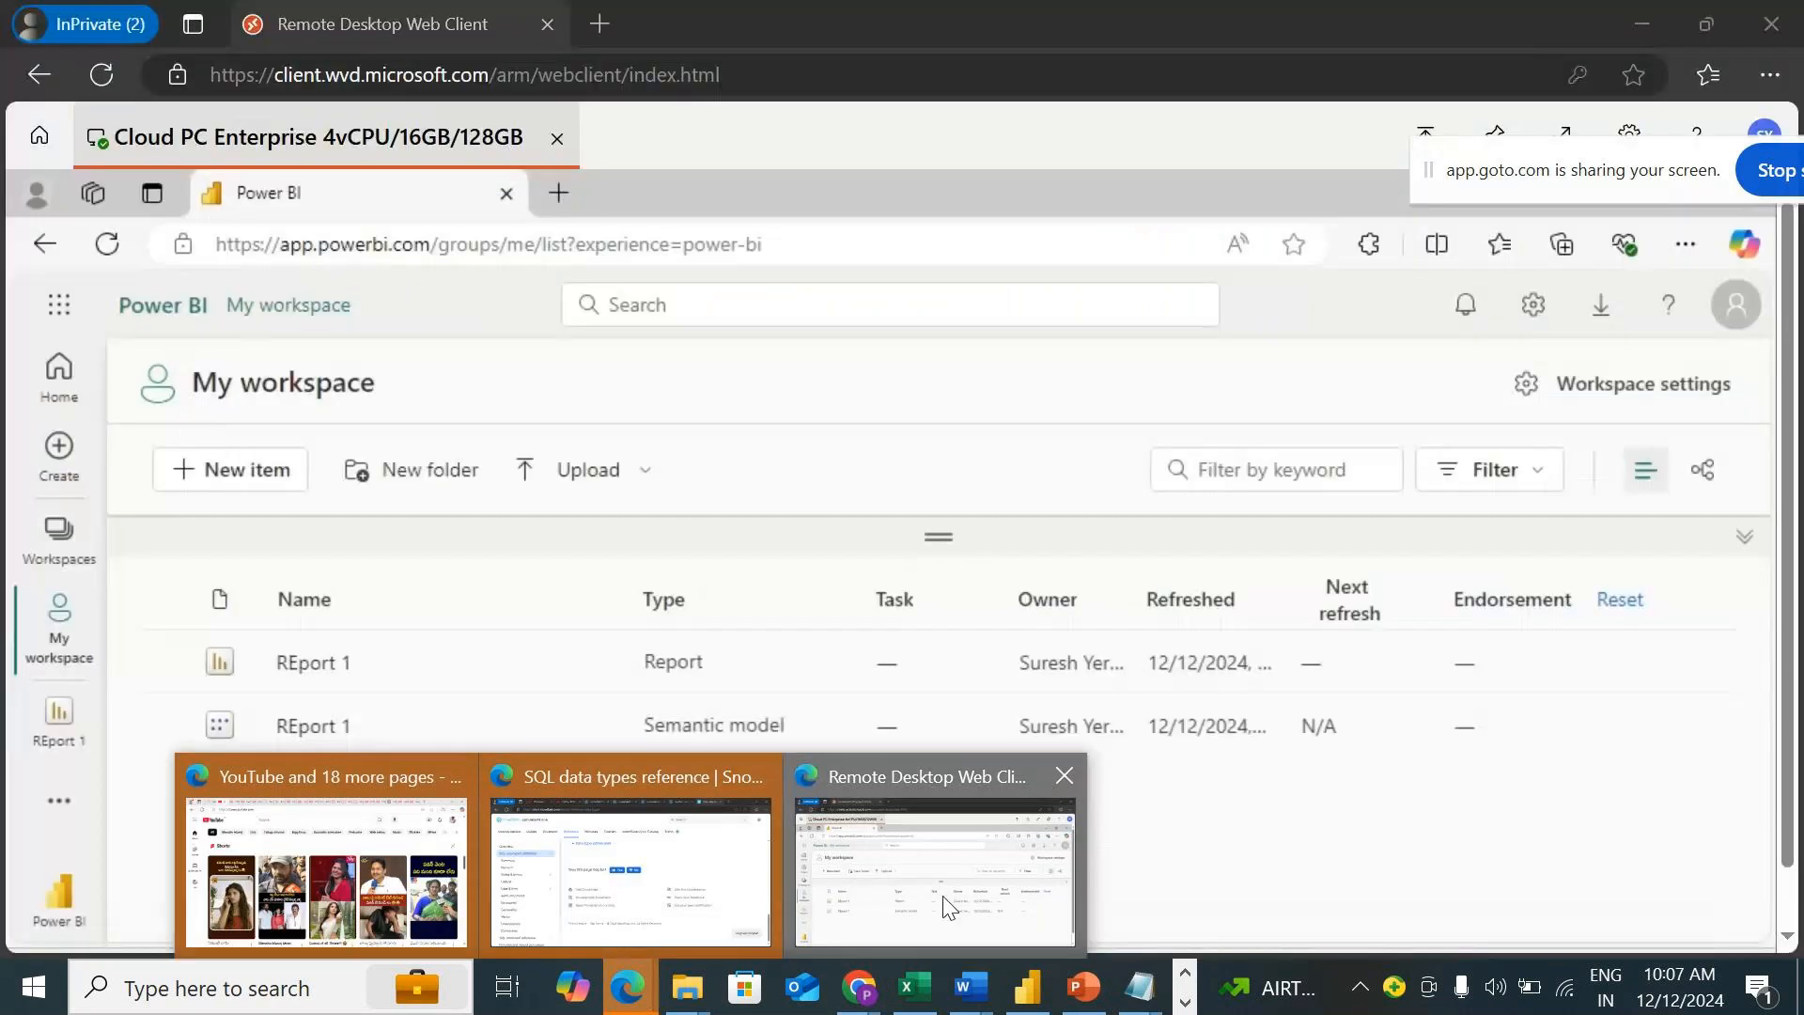
{"action": "left_click", "coordinate": [903, 917]}
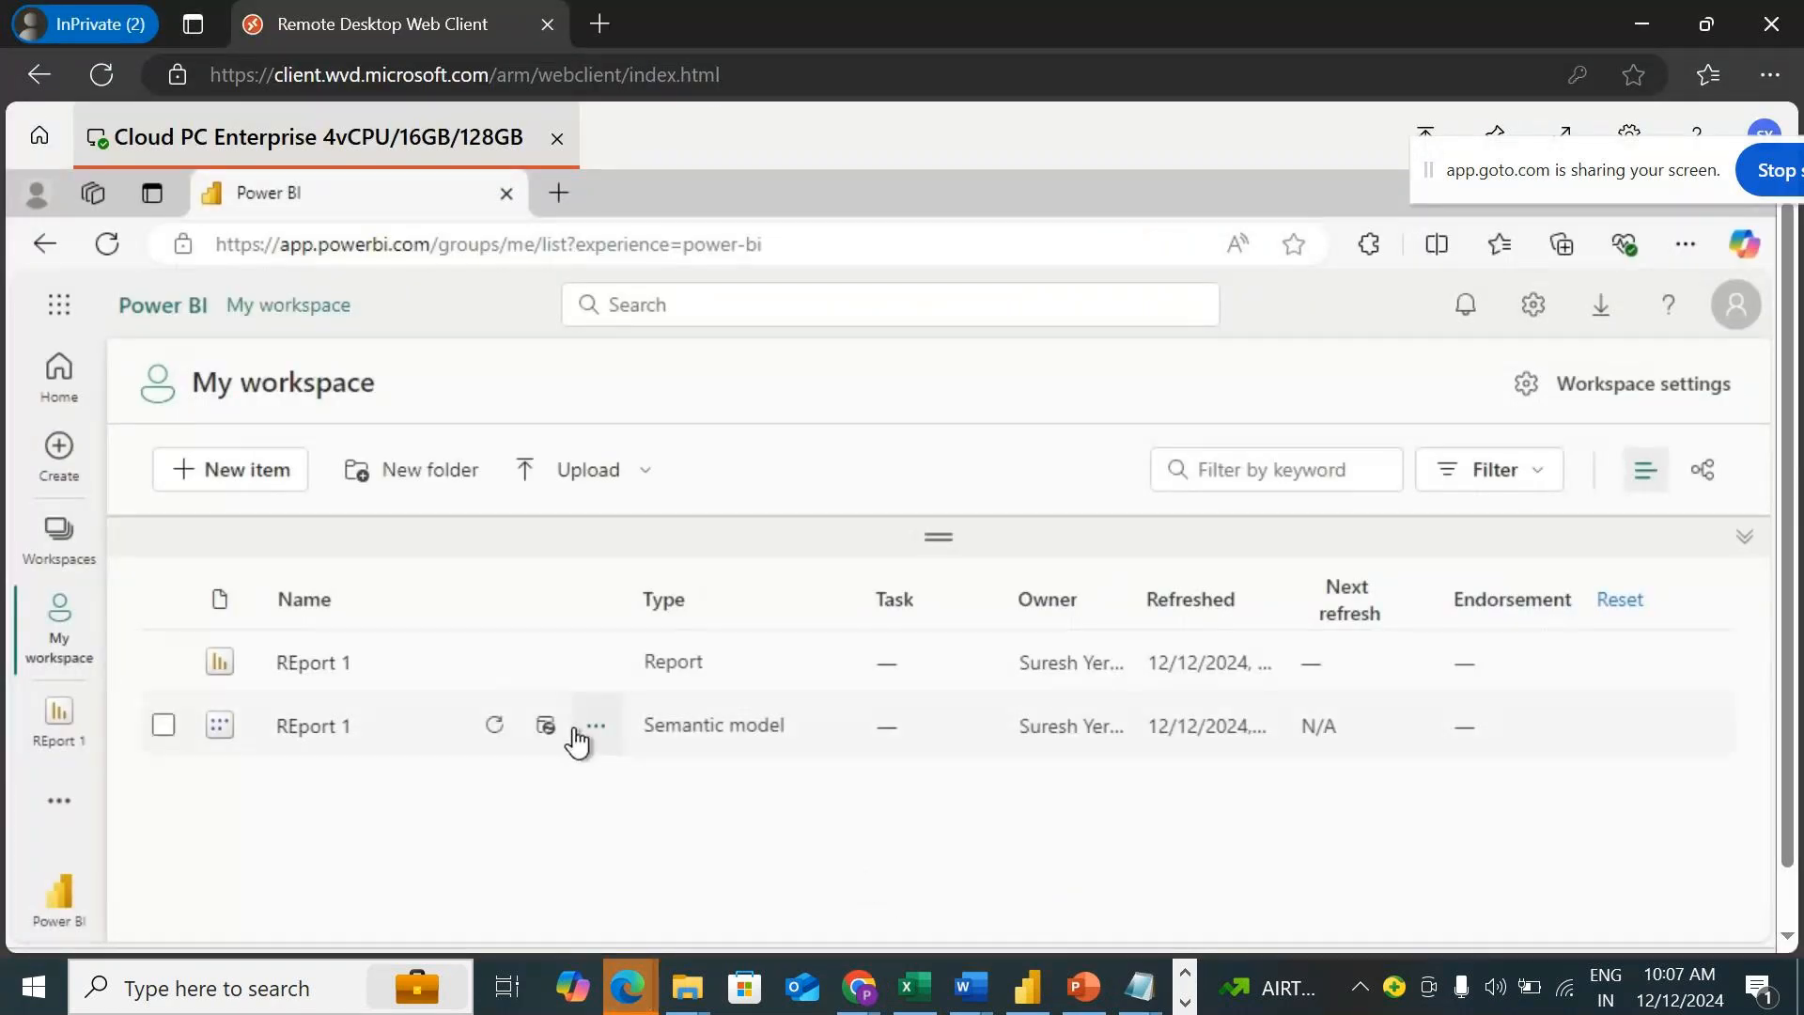
Open the REport 1 report in edit mode and add a second page to it.
{"action": "left_click", "coordinate": [299, 668]}
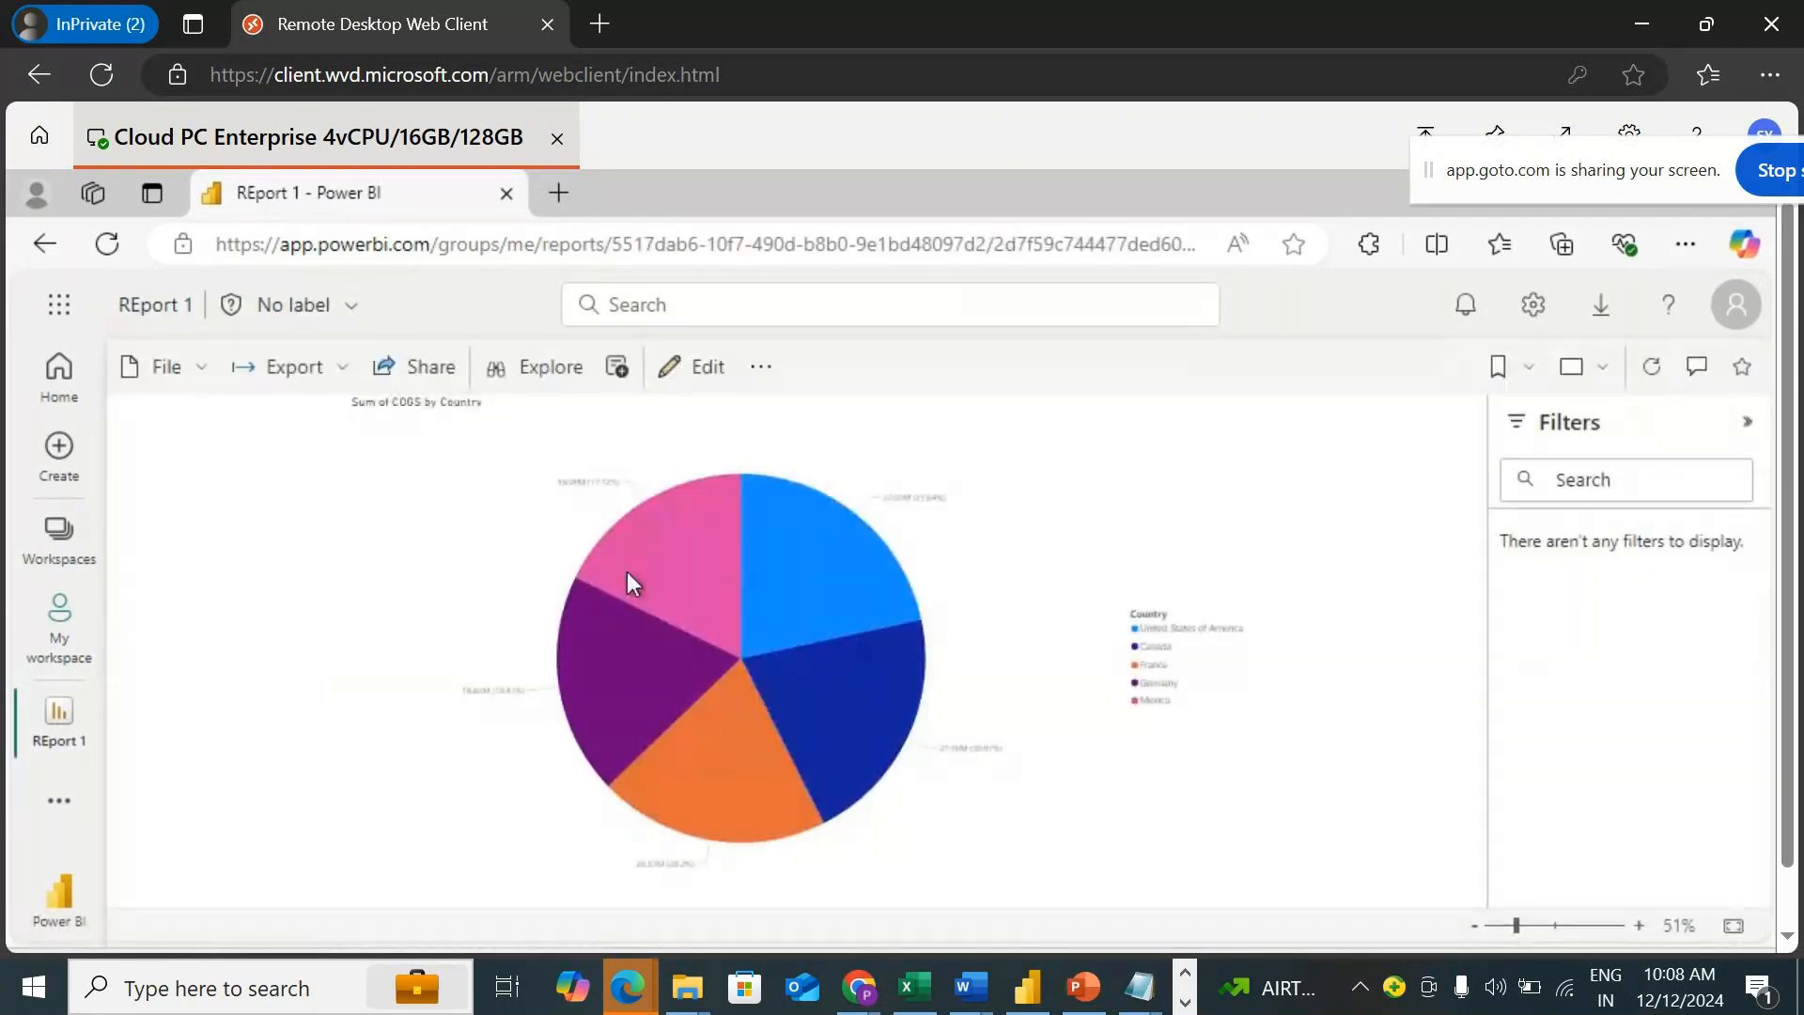
{"action": "left_click", "coordinate": [729, 563]}
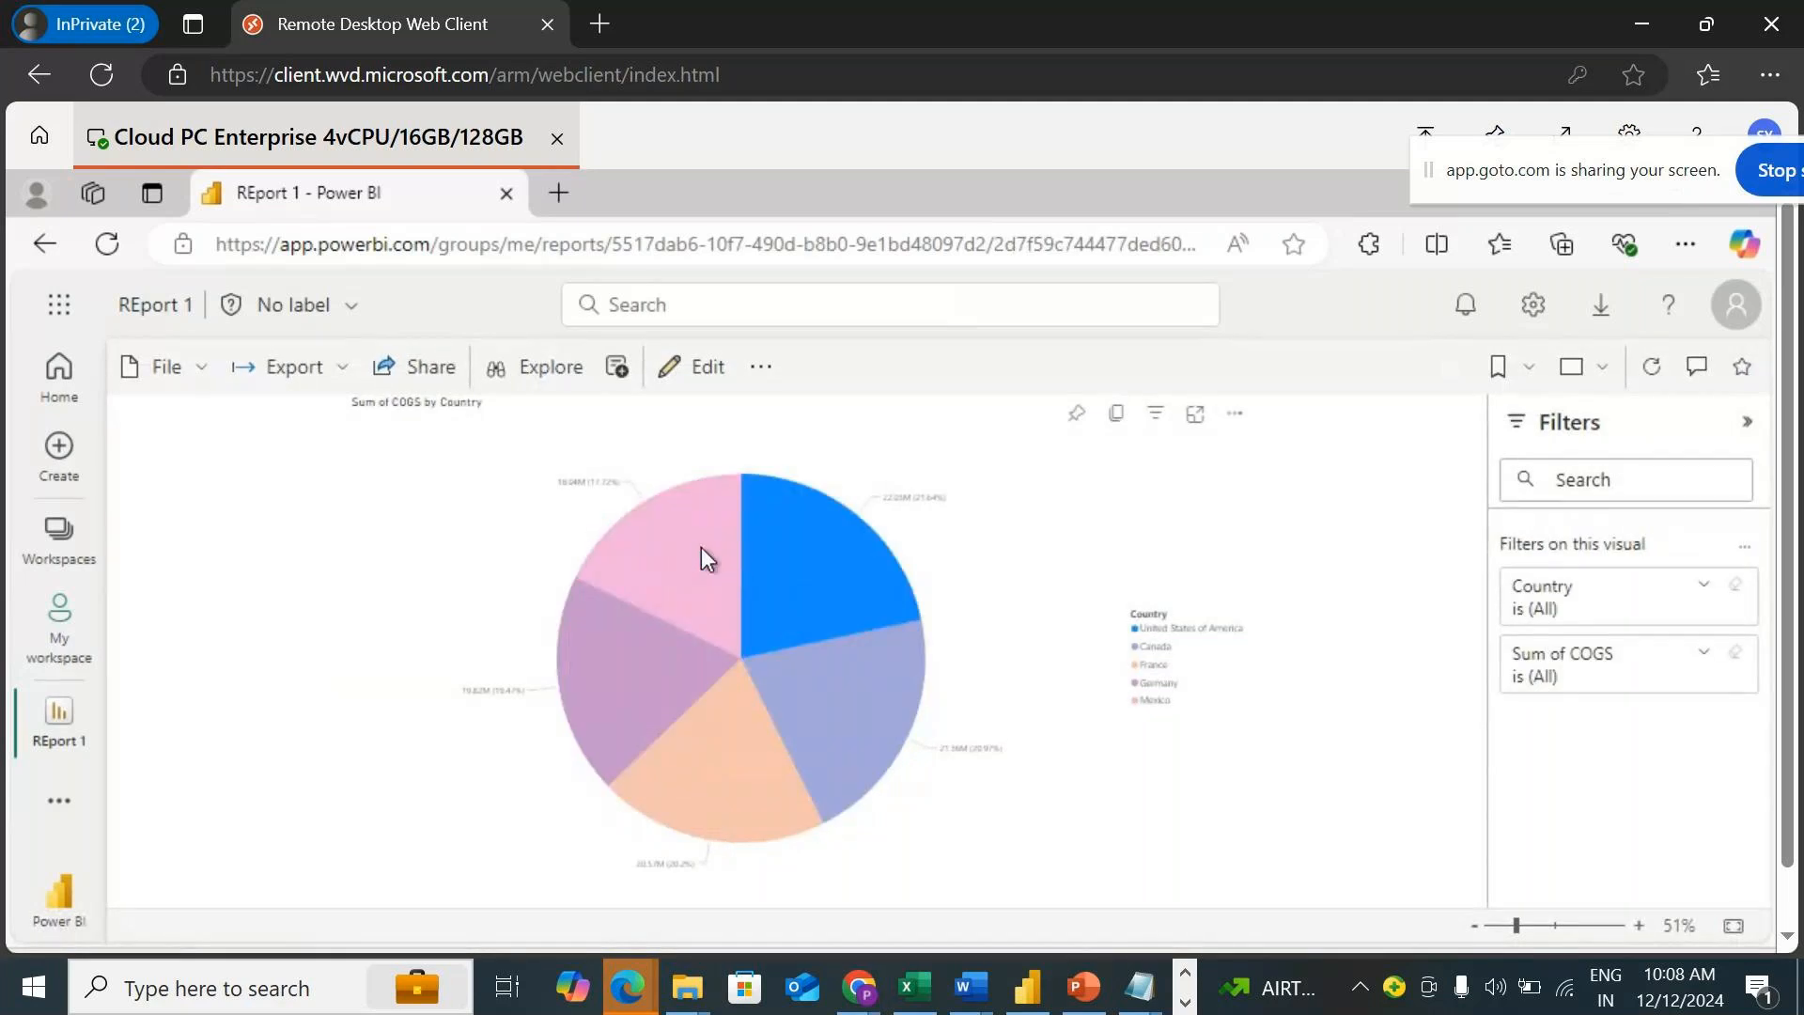
{"action": "left_click", "coordinate": [705, 367]}
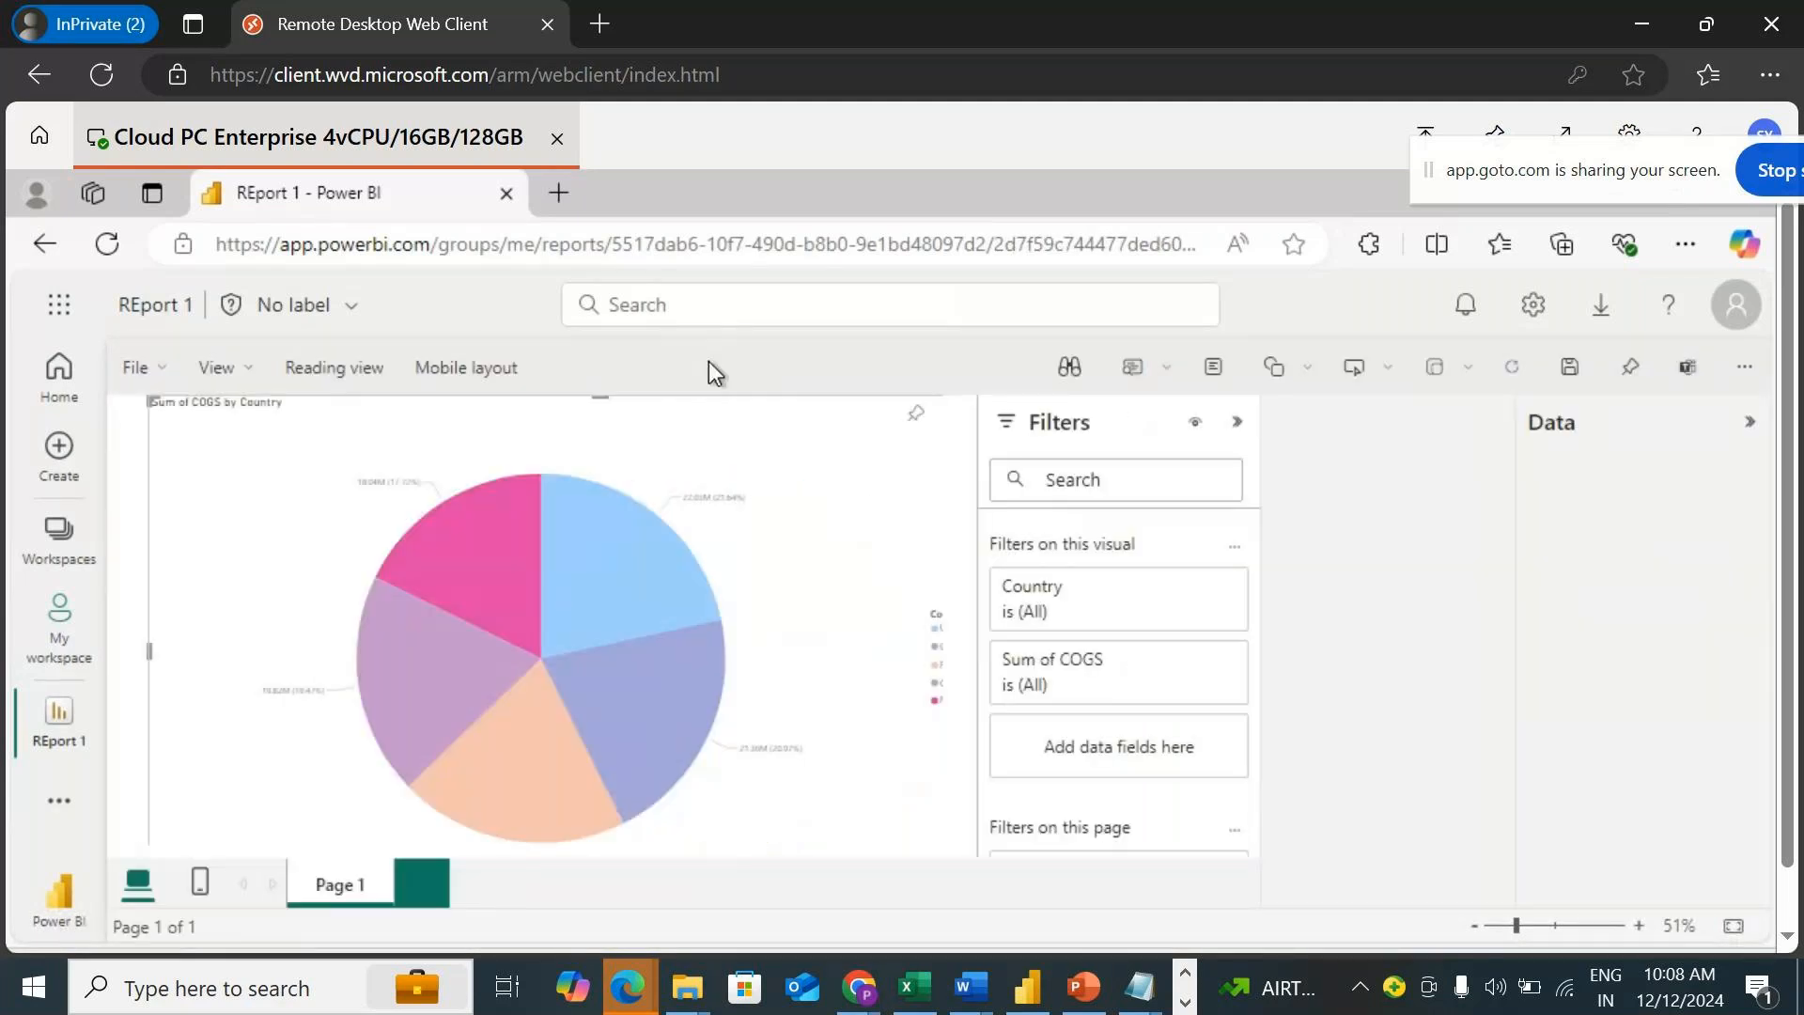
{"action": "left_click", "coordinate": [420, 883]}
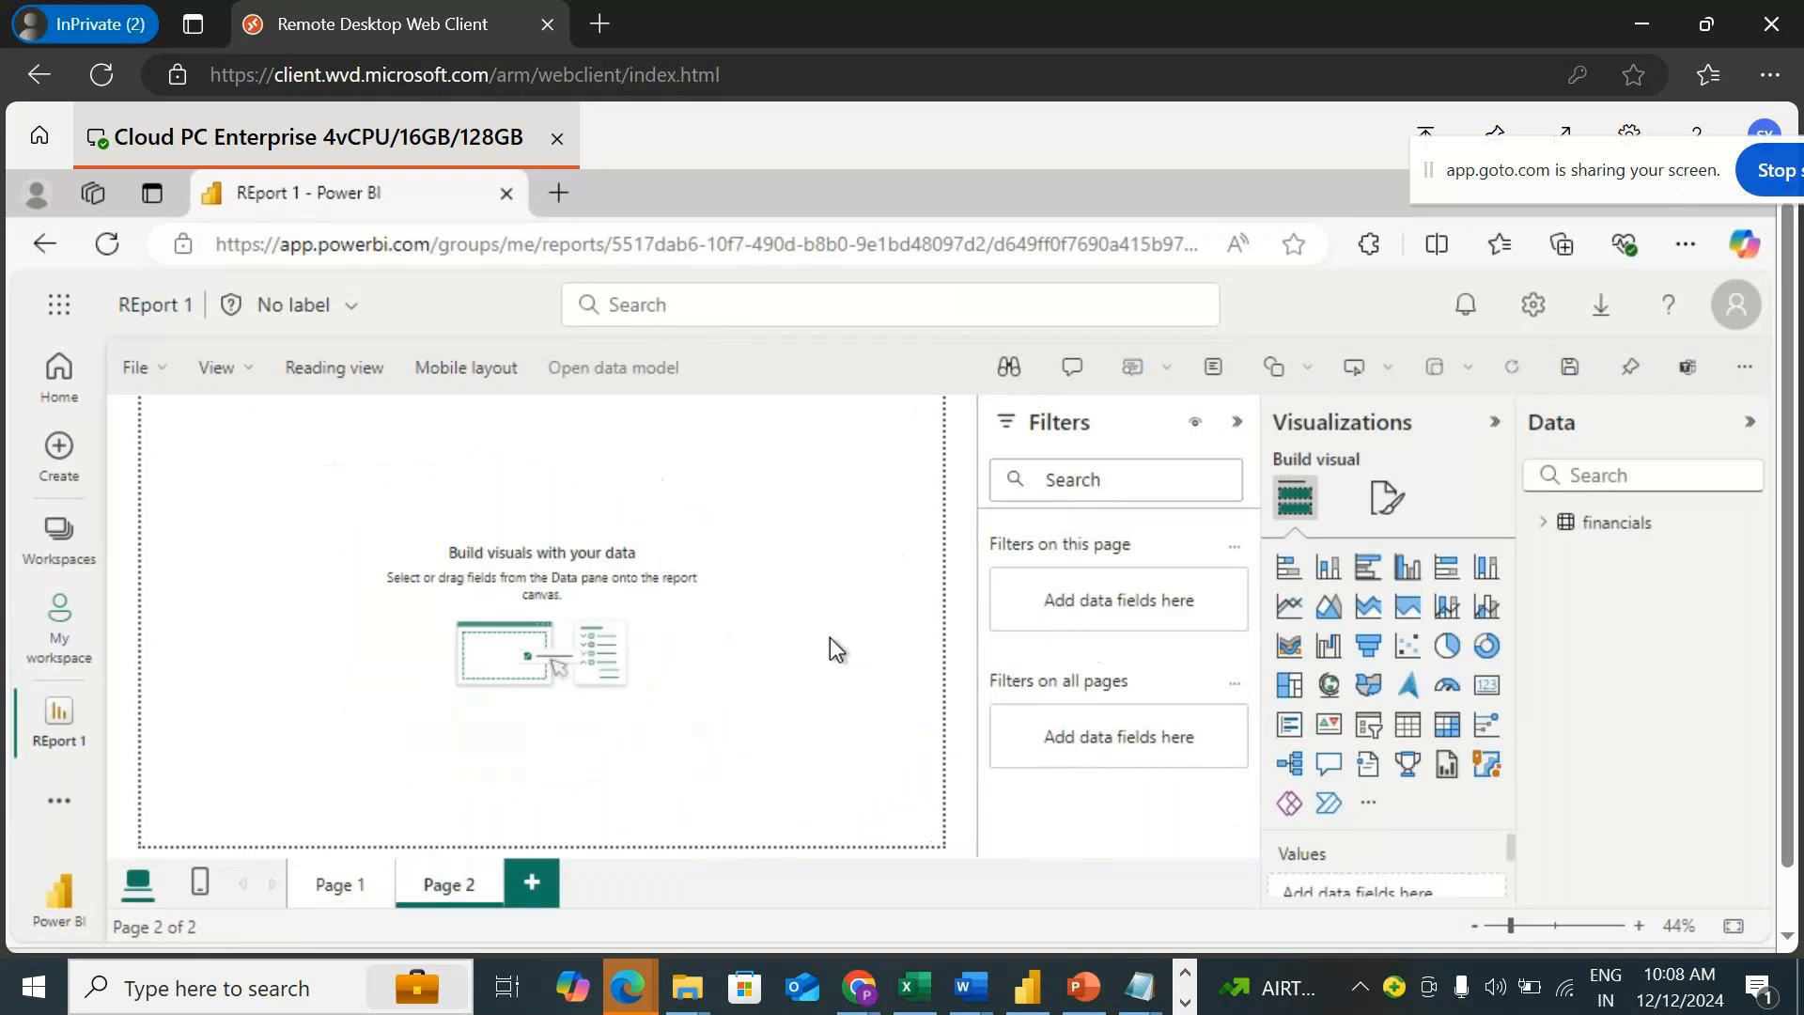
Build an enlarged clustered column chart on Page 2 showing Sales by Country from the financials table.
{"action": "left_click", "coordinate": [1408, 567]}
{"action": "left_click_drag", "start_coordinate": [322, 568], "coordinate": [771, 825]}
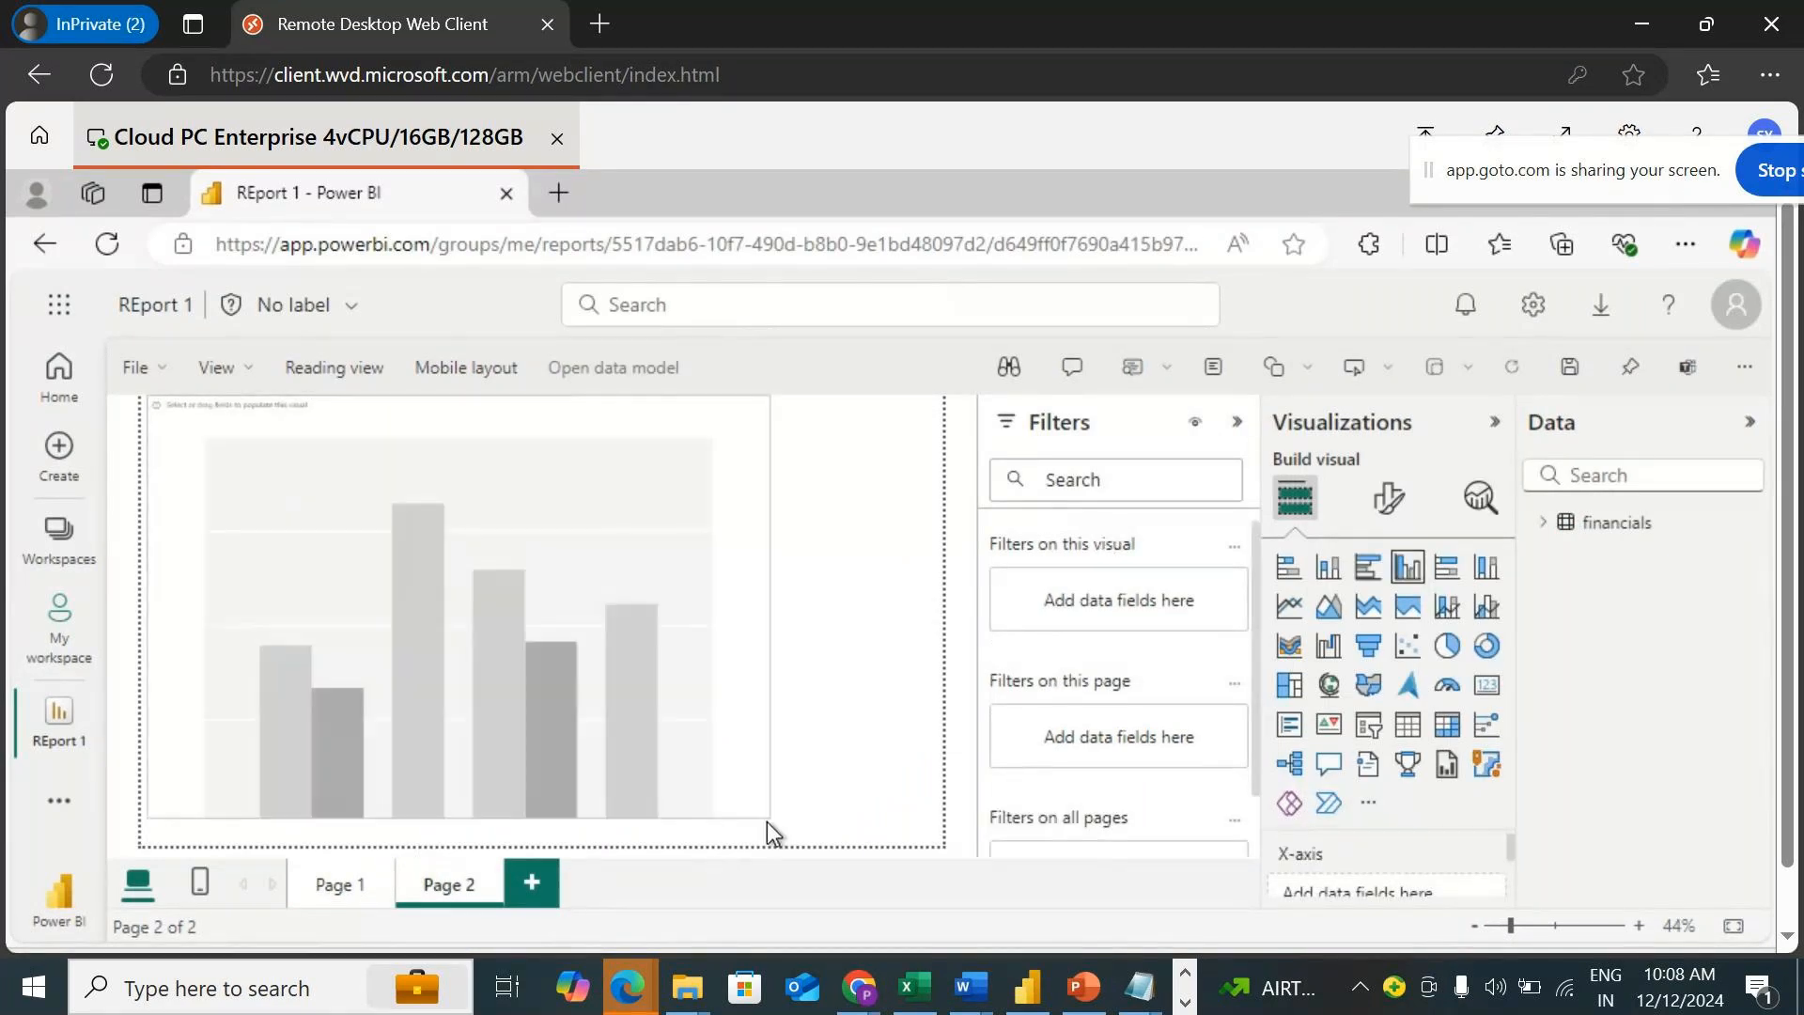
{"action": "left_click", "coordinate": [1563, 526]}
{"action": "left_click_drag", "start_coordinate": [1660, 624], "coordinate": [479, 610]}
{"action": "left_click_drag", "start_coordinate": [1598, 556], "coordinate": [476, 593]}
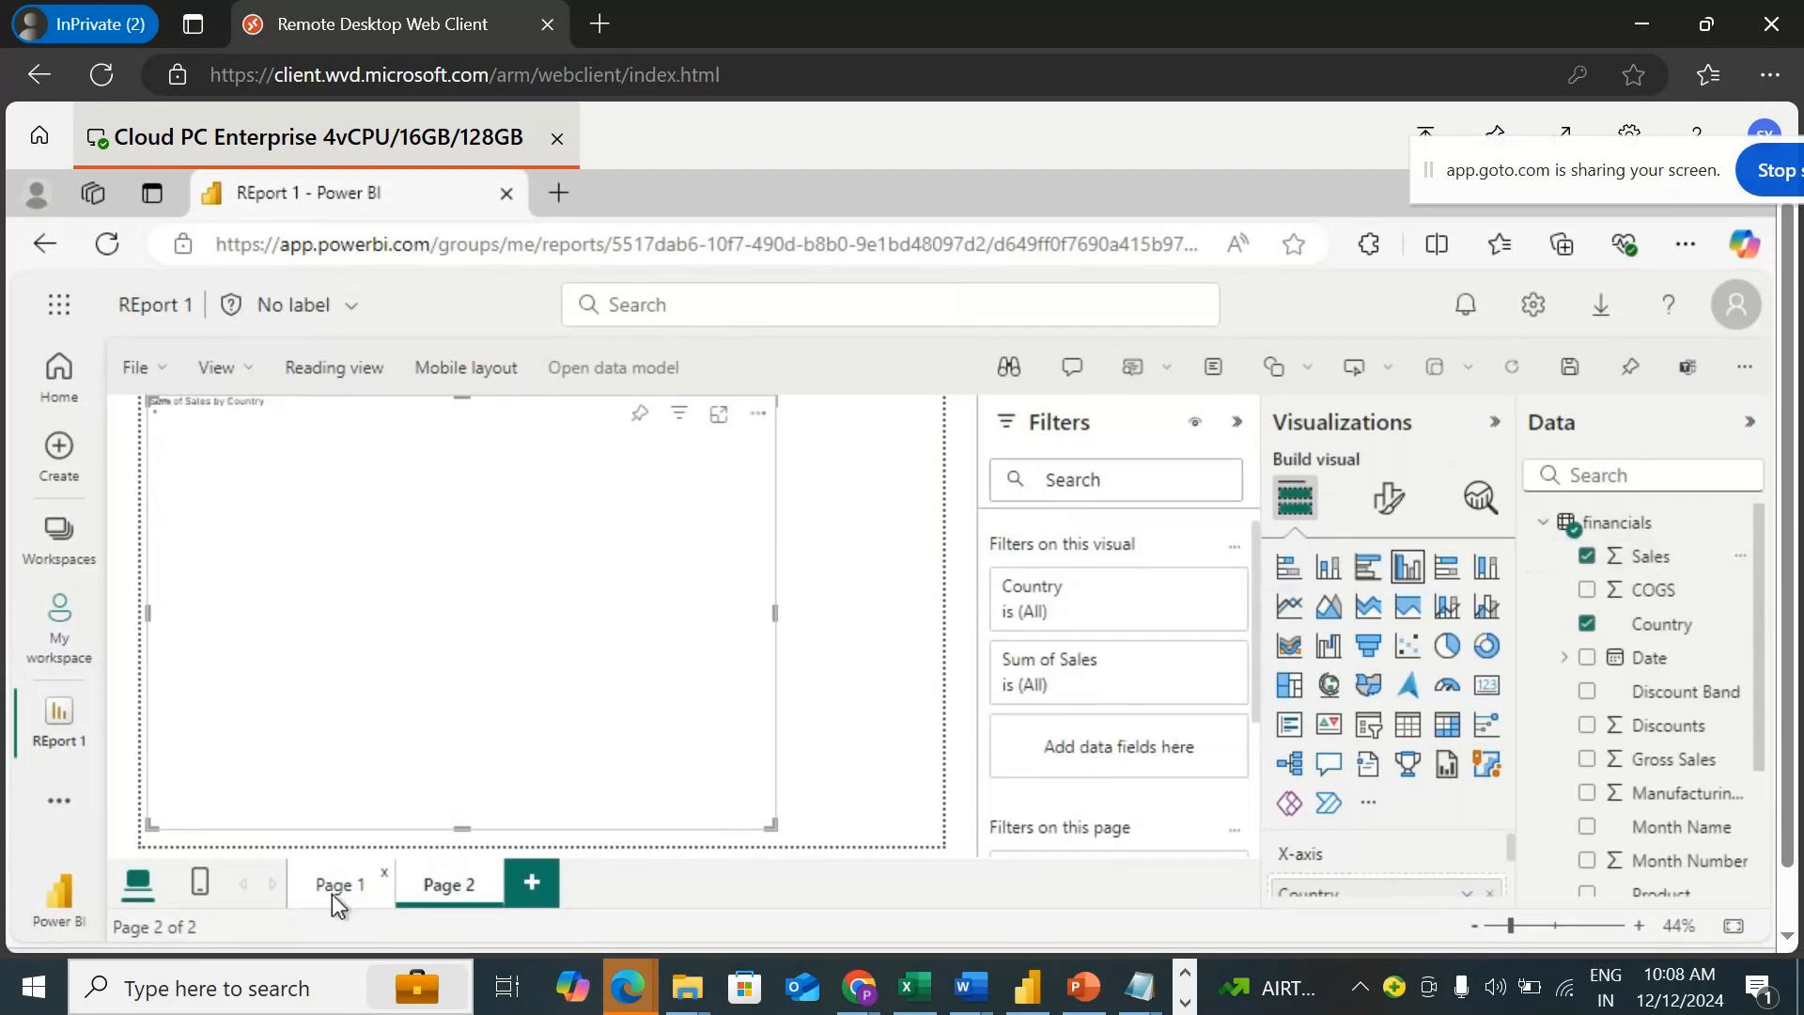
Convert the pie chart on Page 1 to a donut chart and save the report.
{"action": "left_click", "coordinate": [330, 894]}
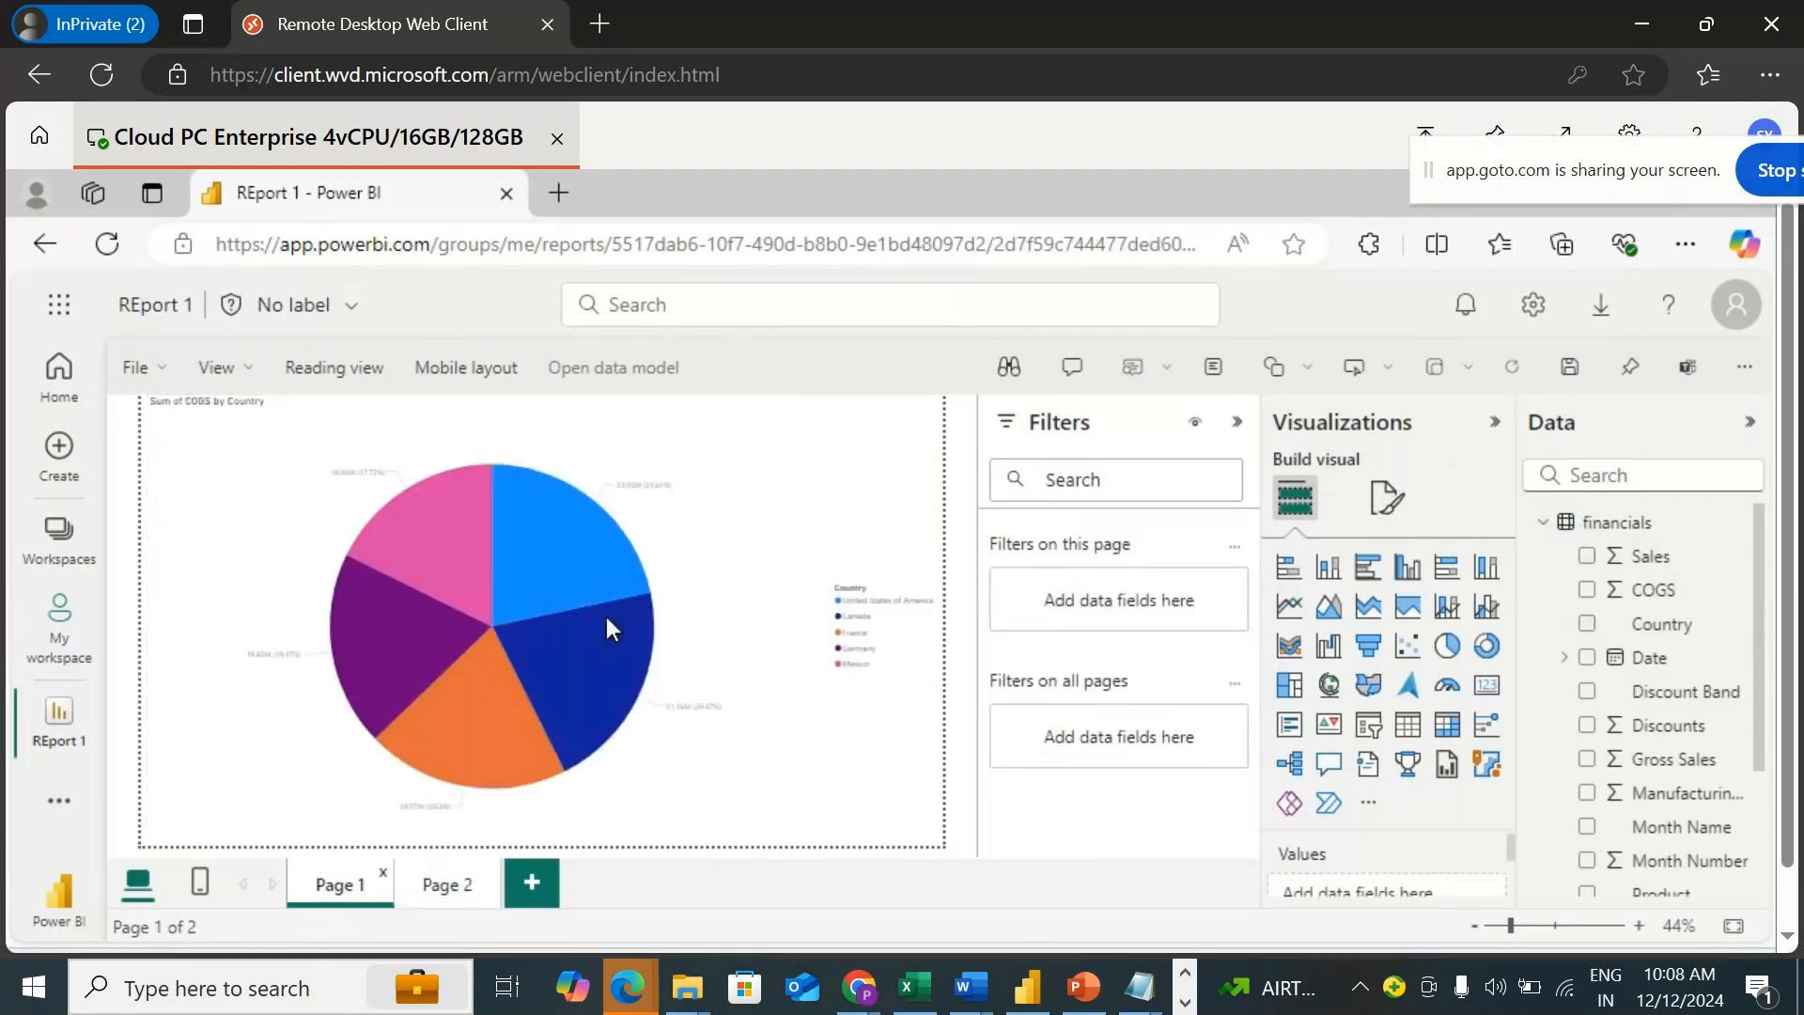
{"action": "left_click", "coordinate": [1487, 645]}
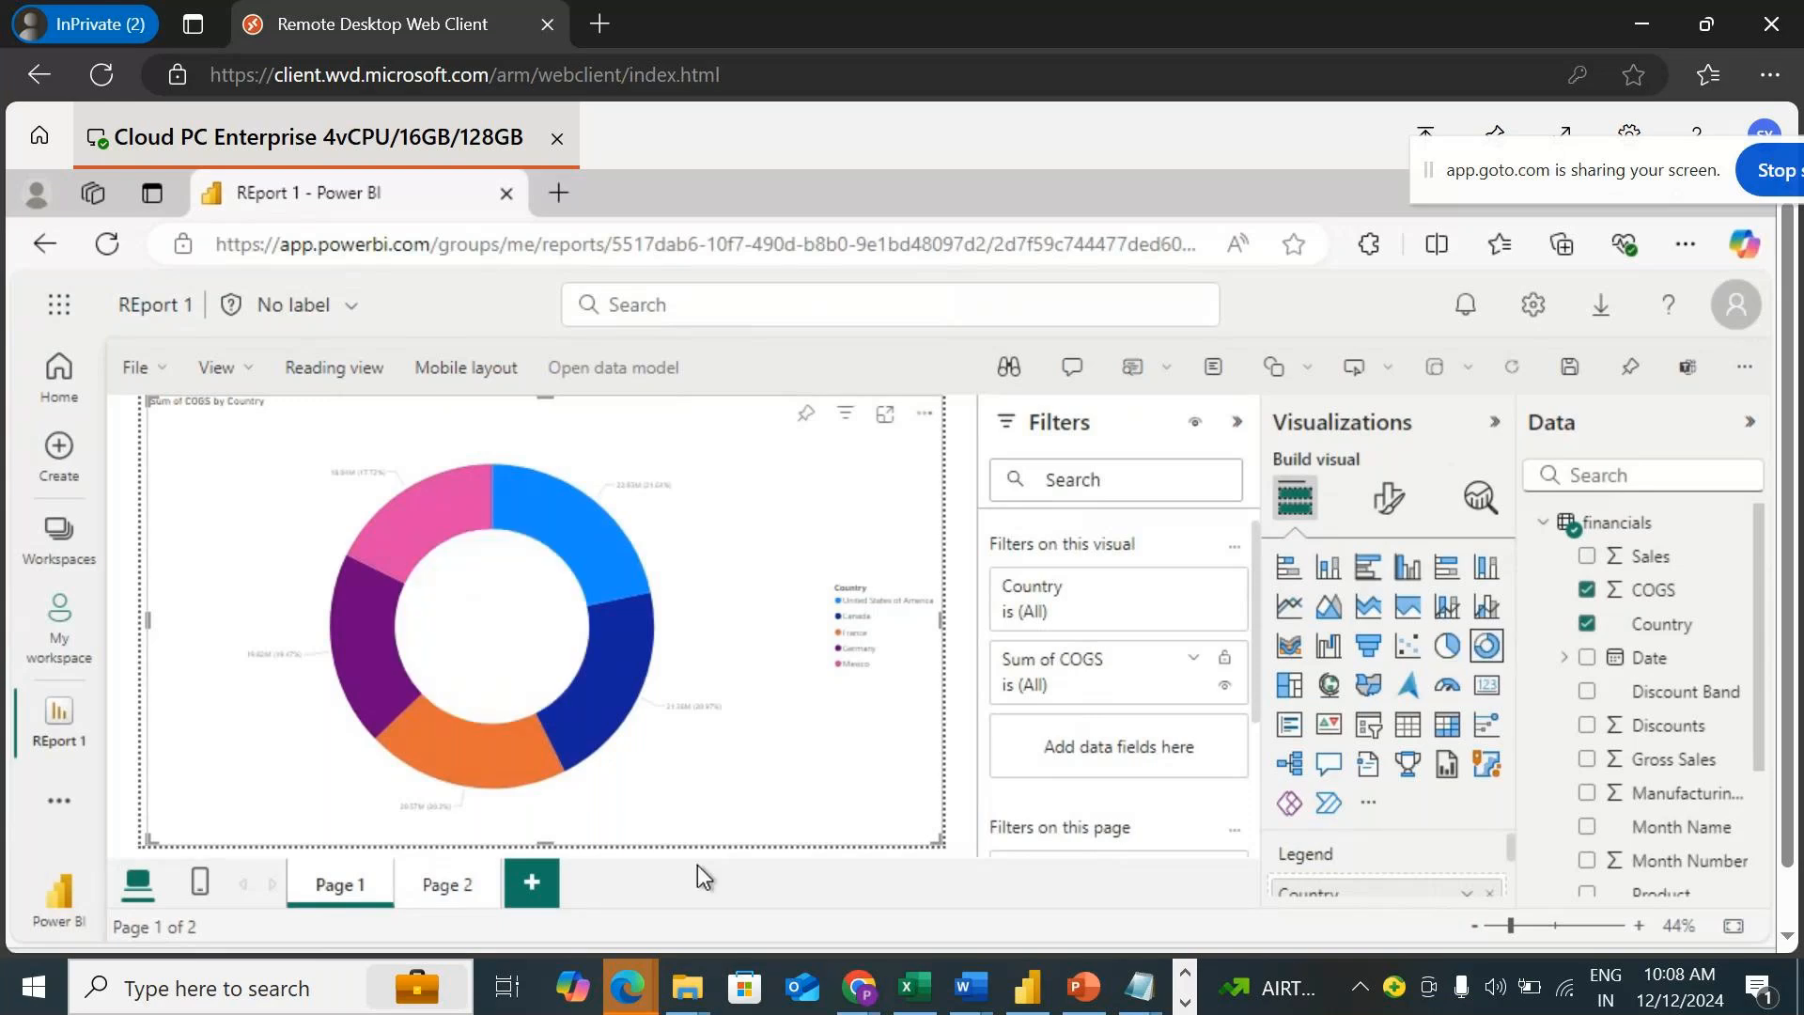
{"action": "left_click", "coordinate": [444, 884]}
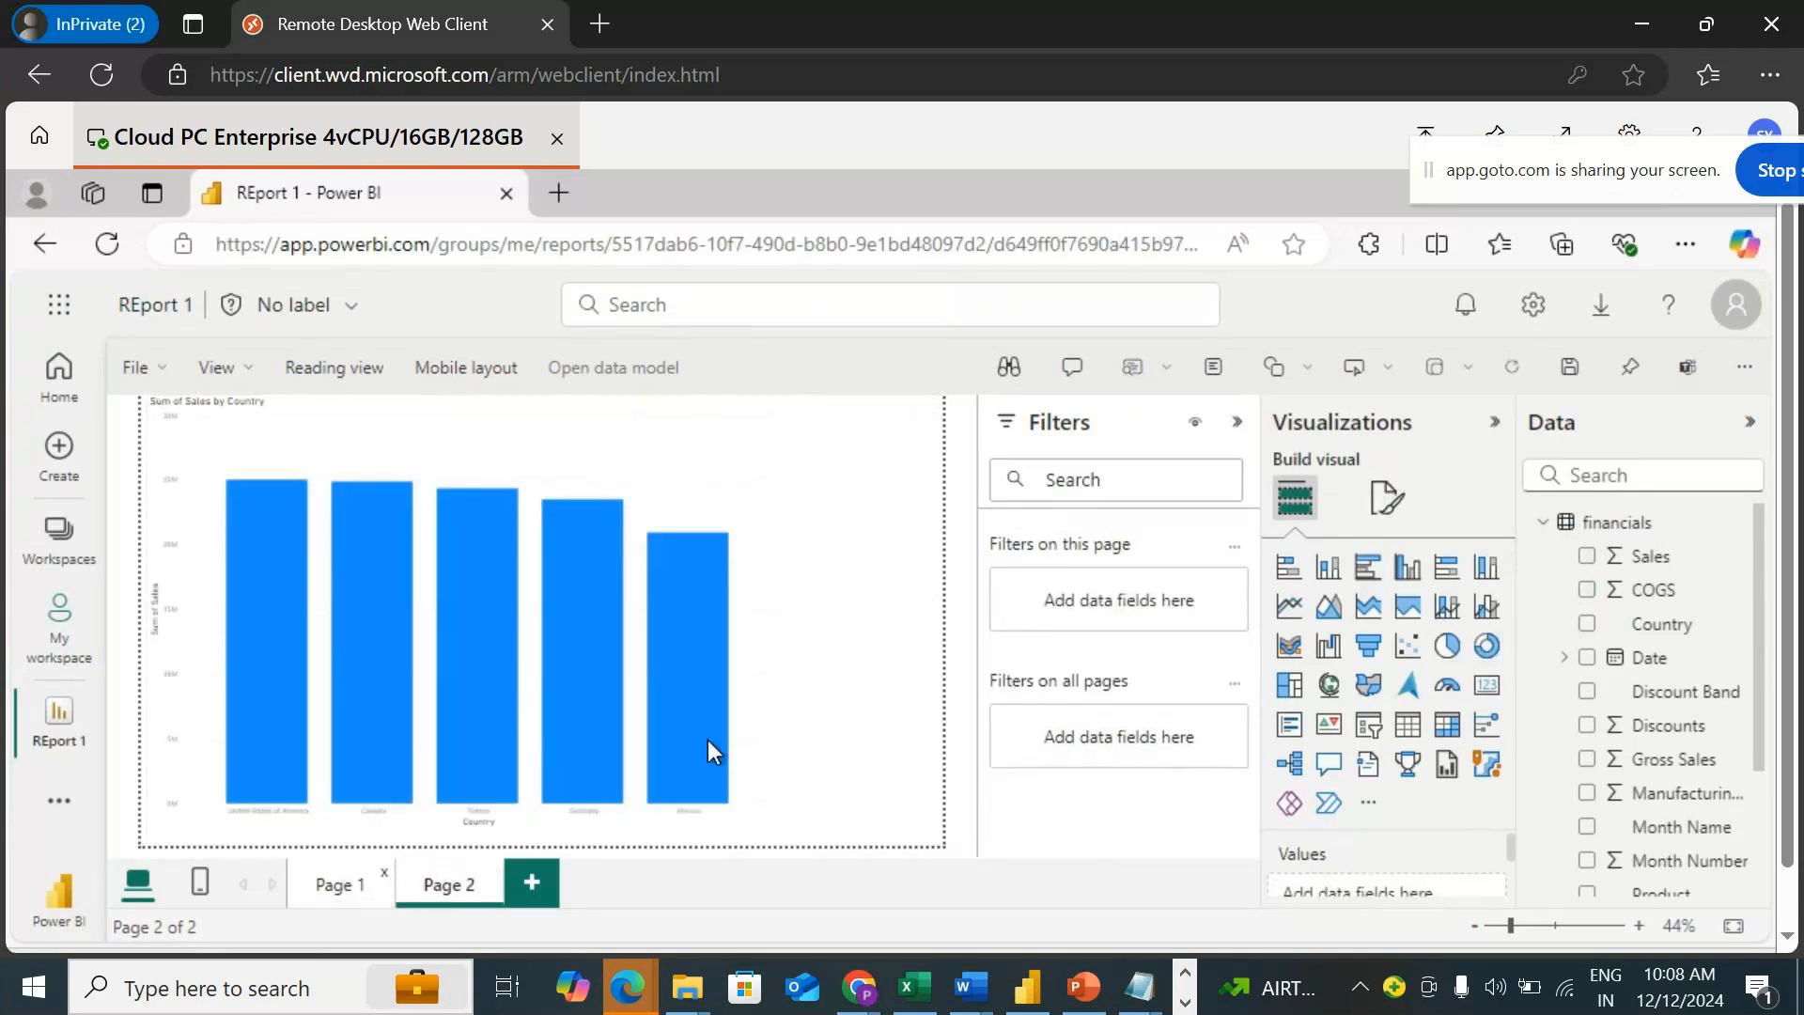
{"action": "left_click", "coordinate": [1568, 369]}
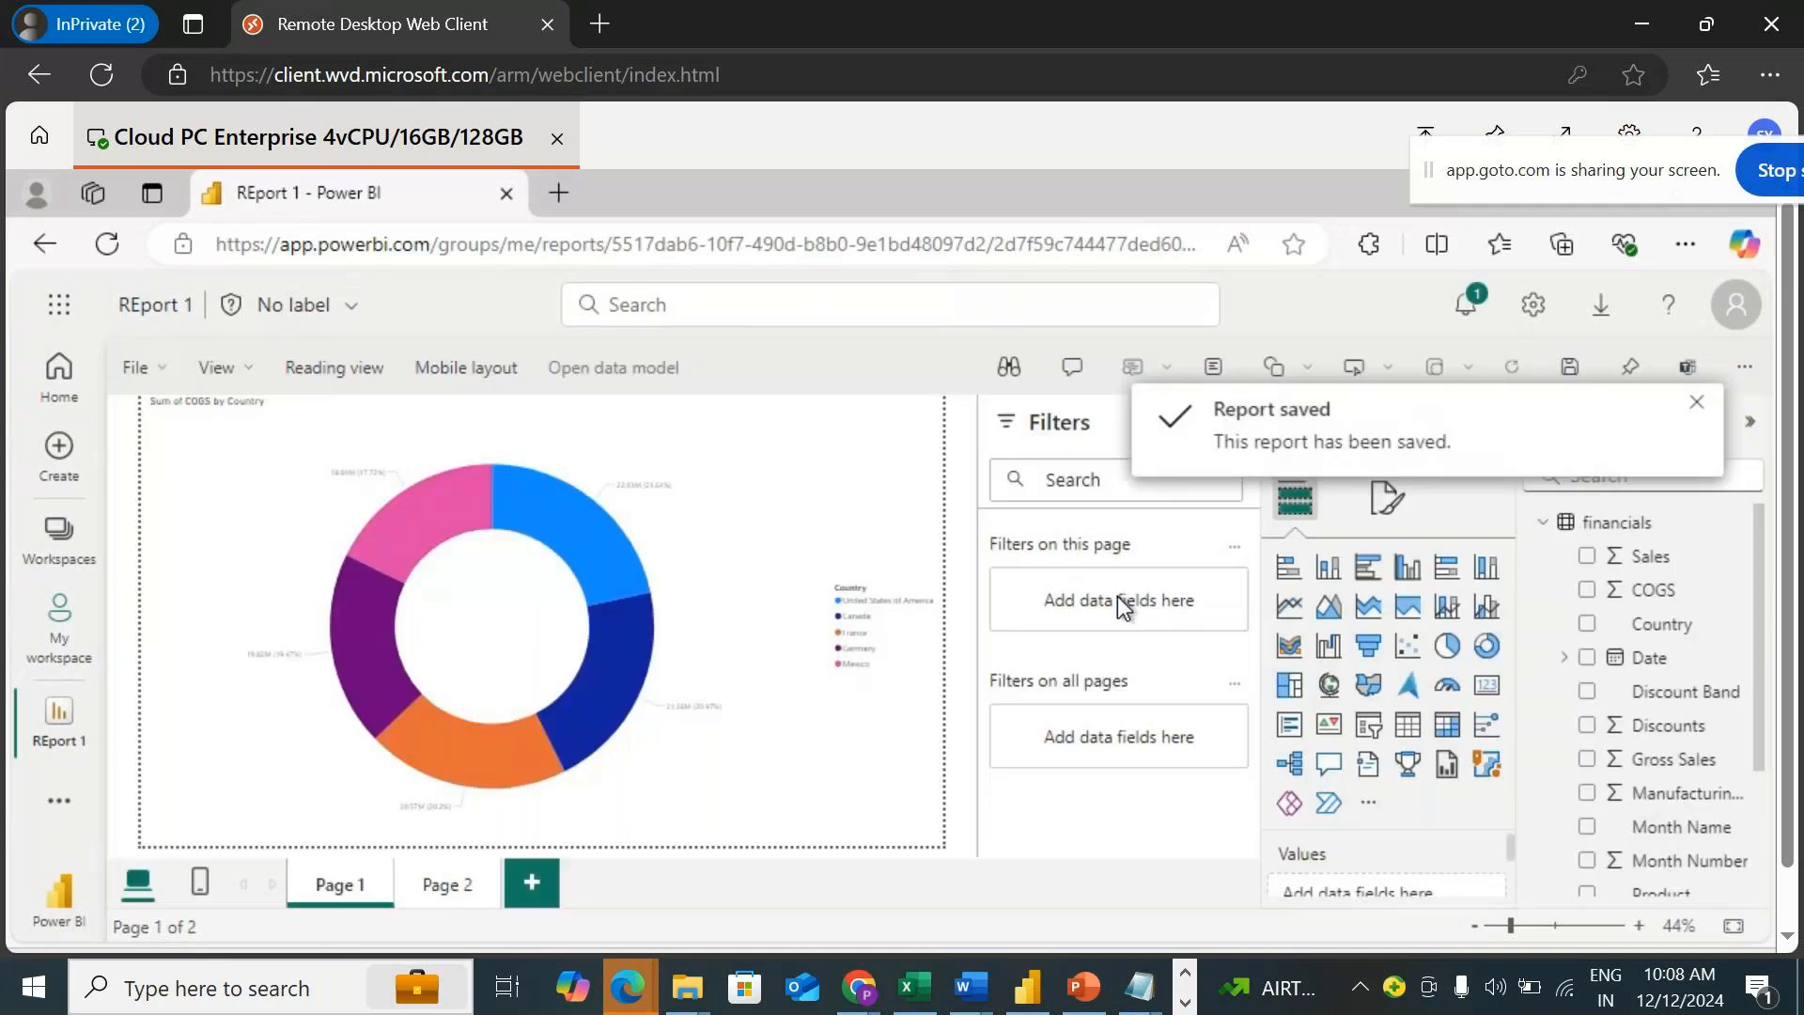
Switch the report to reading view and look through Page 1 and Page 2.
{"action": "left_click", "coordinate": [334, 367]}
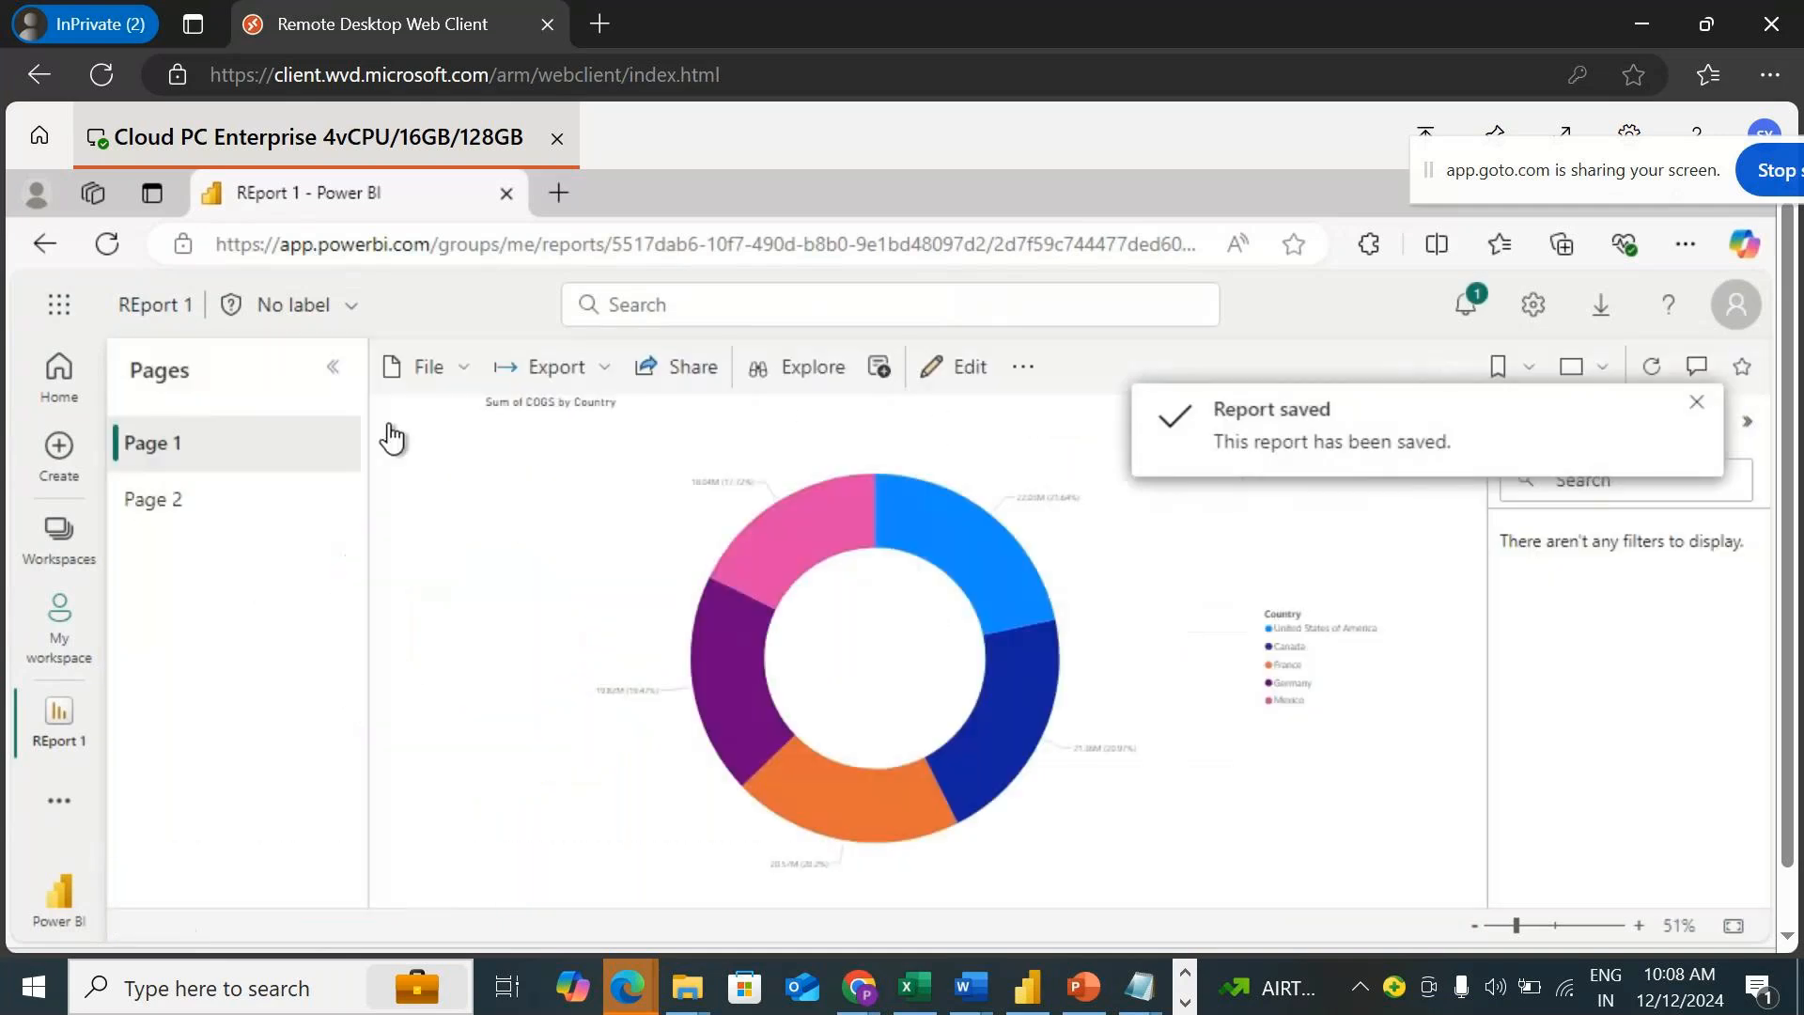
{"action": "left_click", "coordinate": [190, 499]}
{"action": "left_click", "coordinate": [158, 450]}
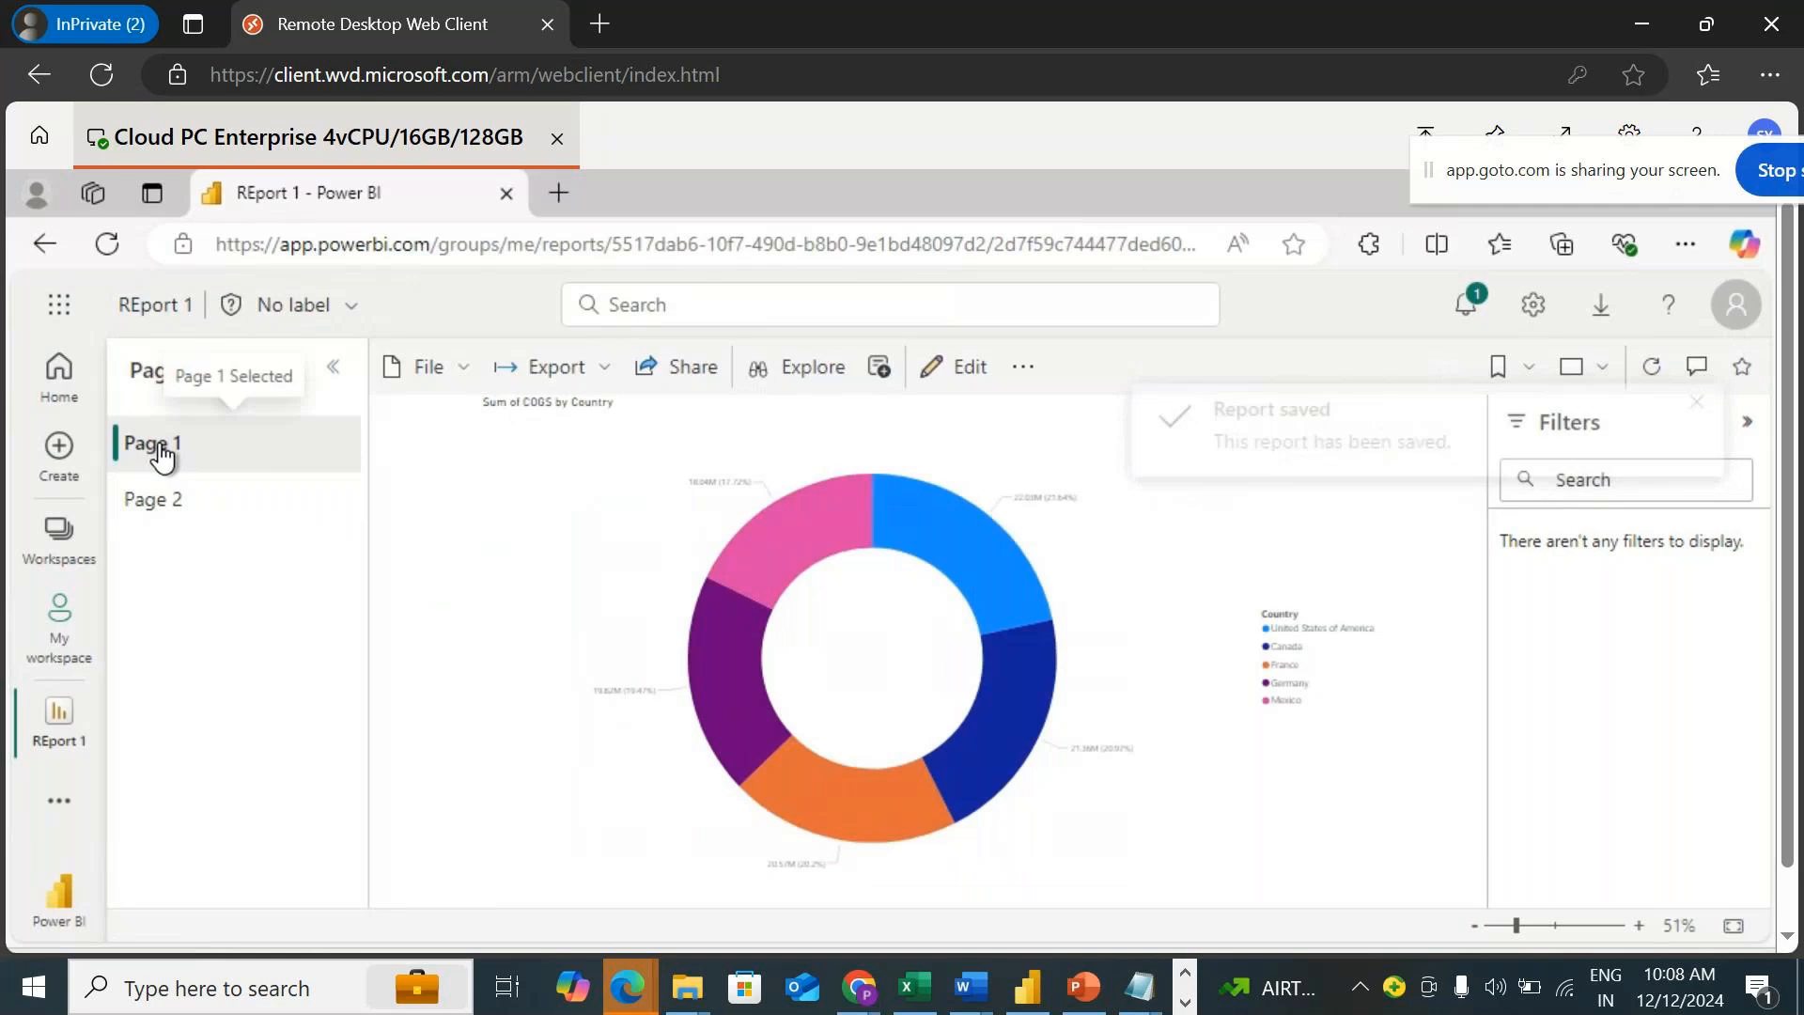
{"action": "left_click", "coordinate": [177, 496]}
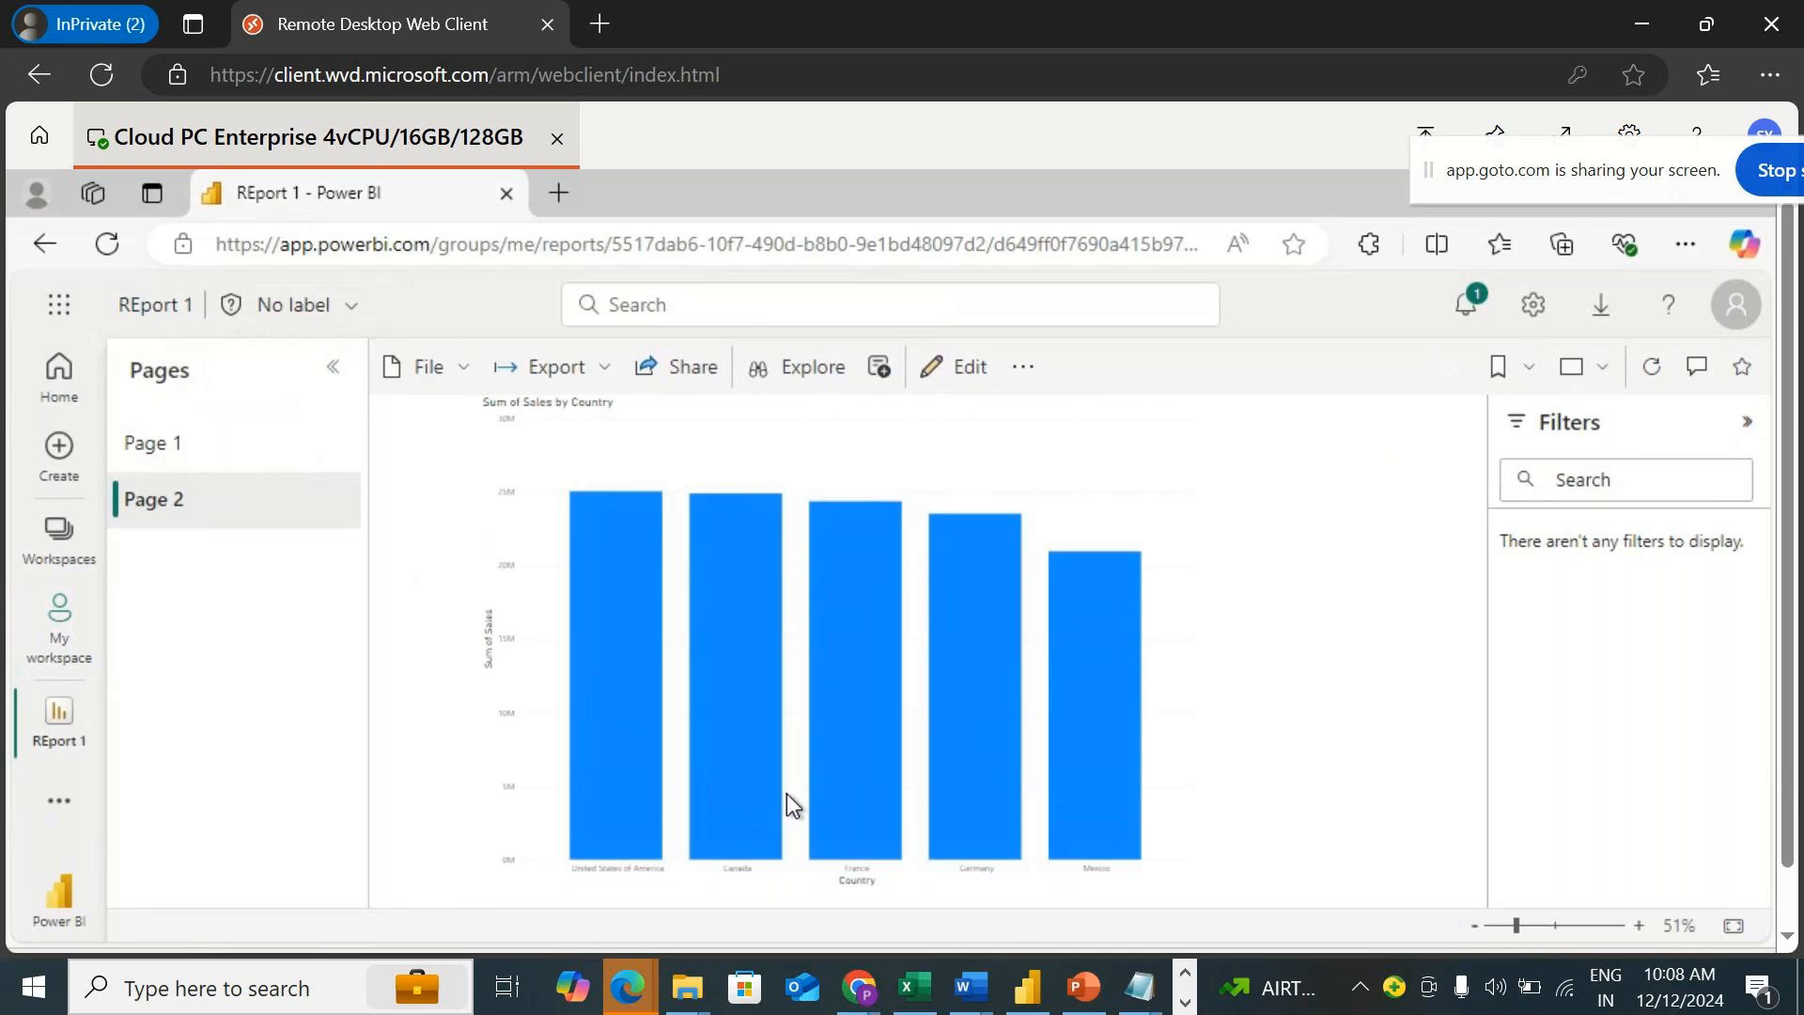
Return to My workspace and start a new report from the REport 1 semantic model.
{"action": "left_click", "coordinate": [64, 648]}
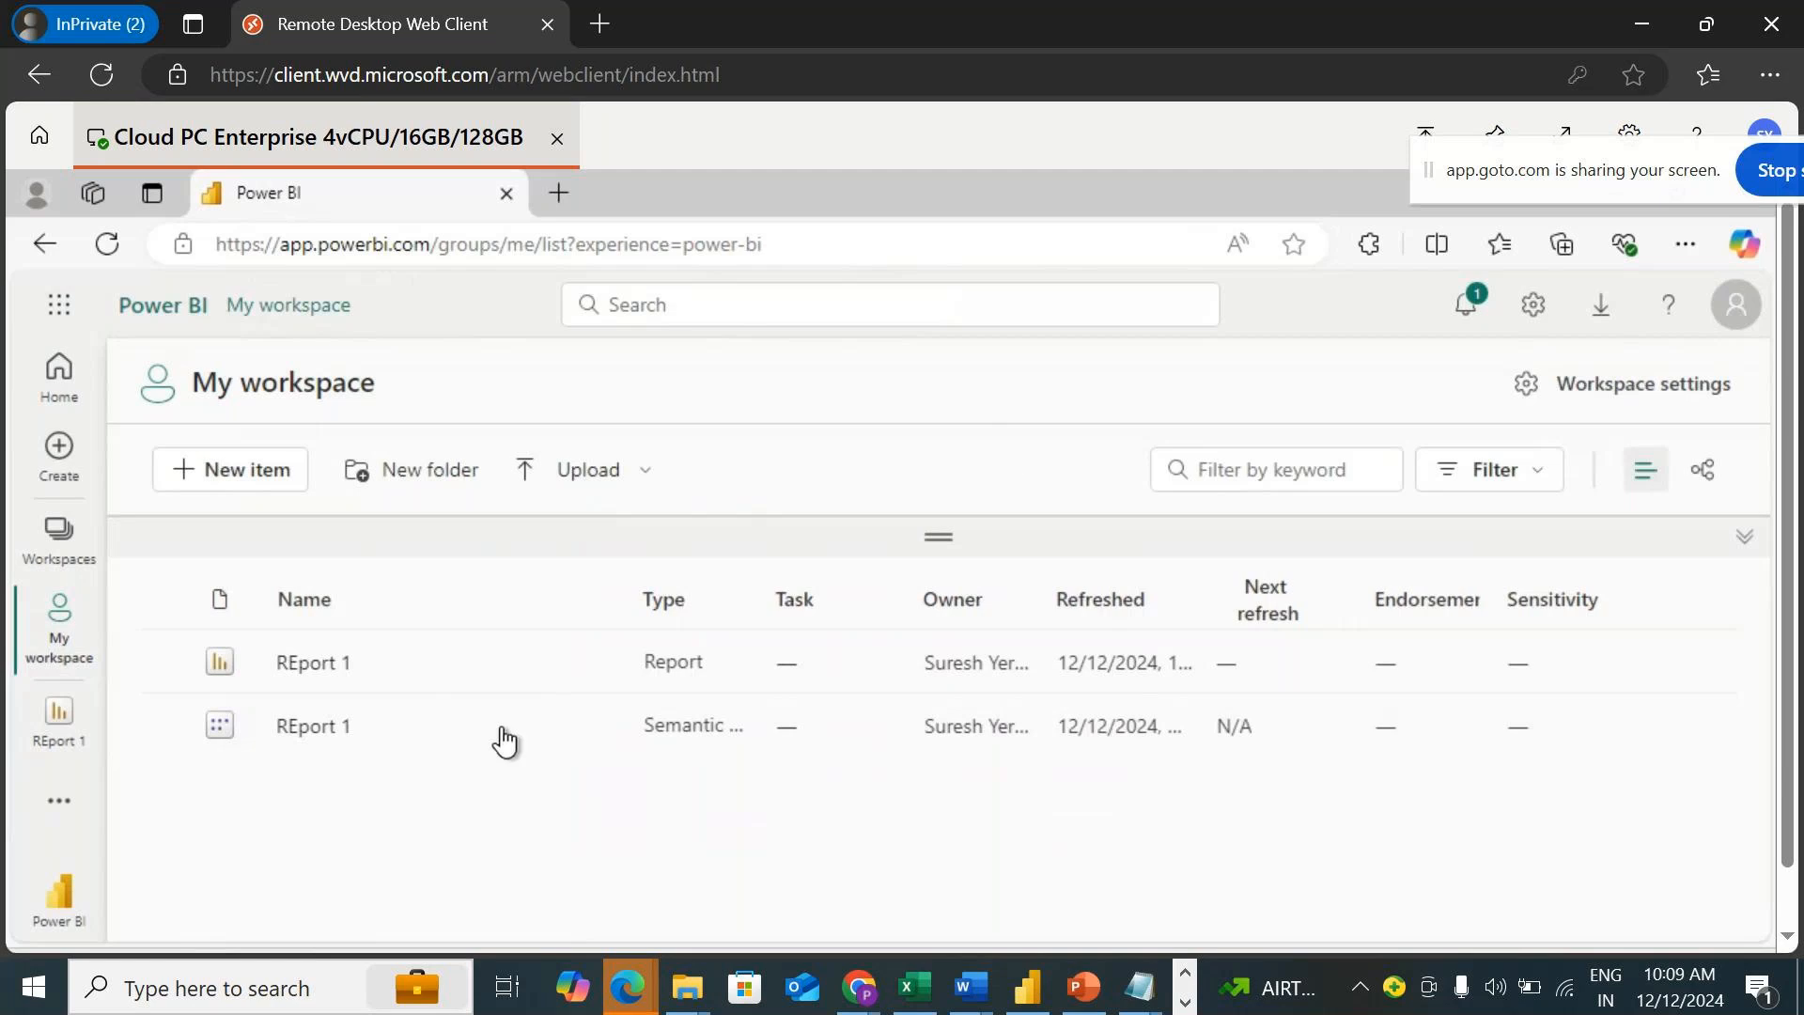
{"action": "mouse_move", "coordinate": [588, 723]}
{"action": "left_click", "coordinate": [593, 729]}
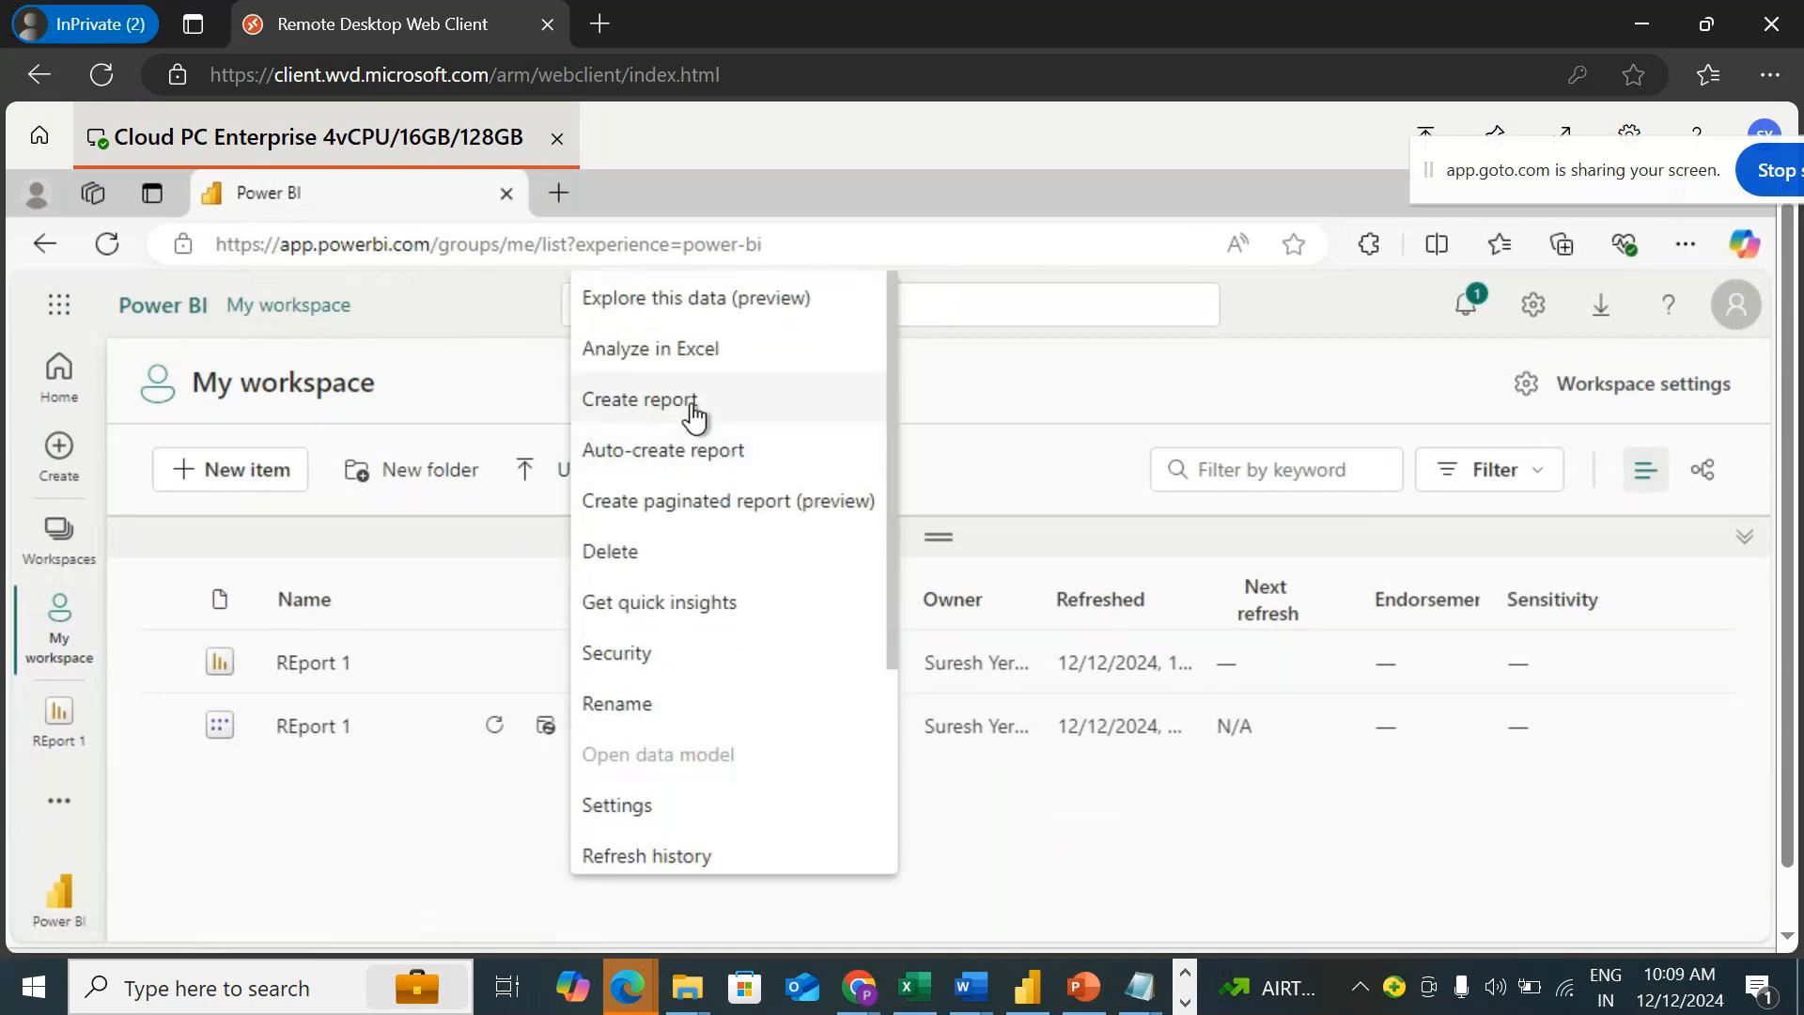
{"action": "left_click", "coordinate": [692, 402]}
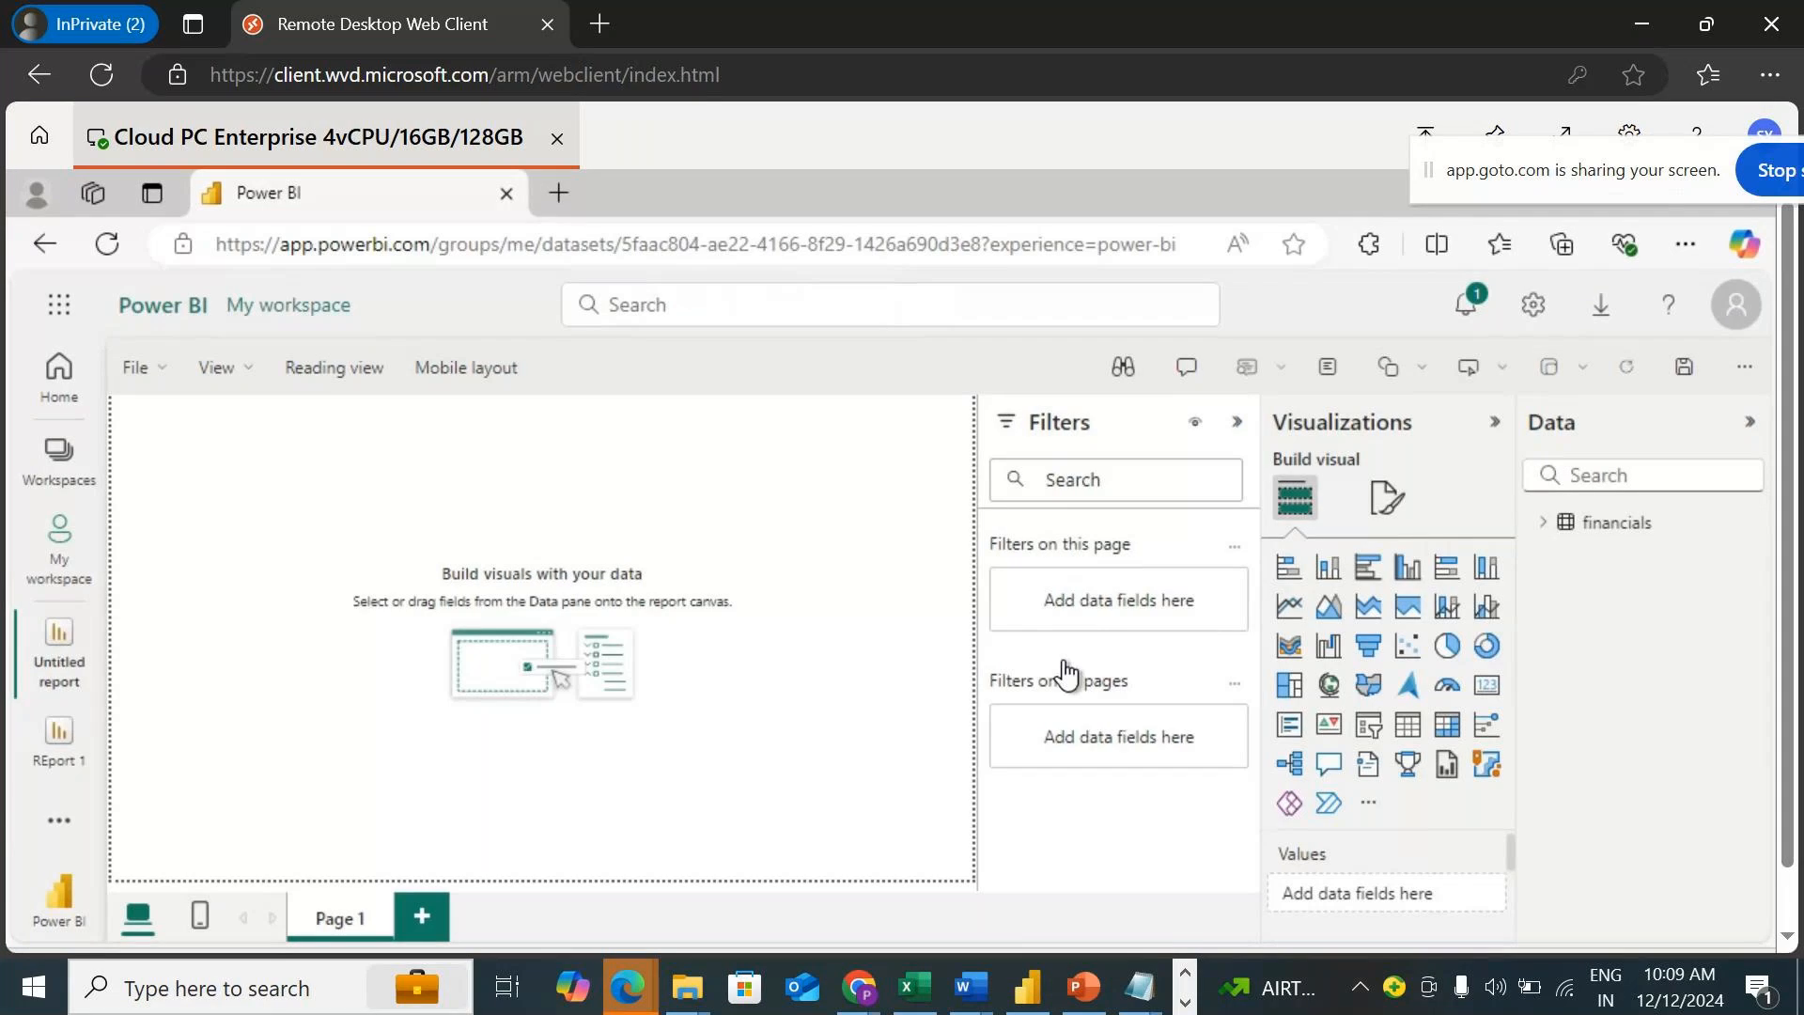
Add a table visual with the financials fields Discount Band, Country, Sales, COGS, Month Name, Product and Date.
{"action": "left_click", "coordinate": [1413, 738]}
{"action": "left_click", "coordinate": [1549, 526]}
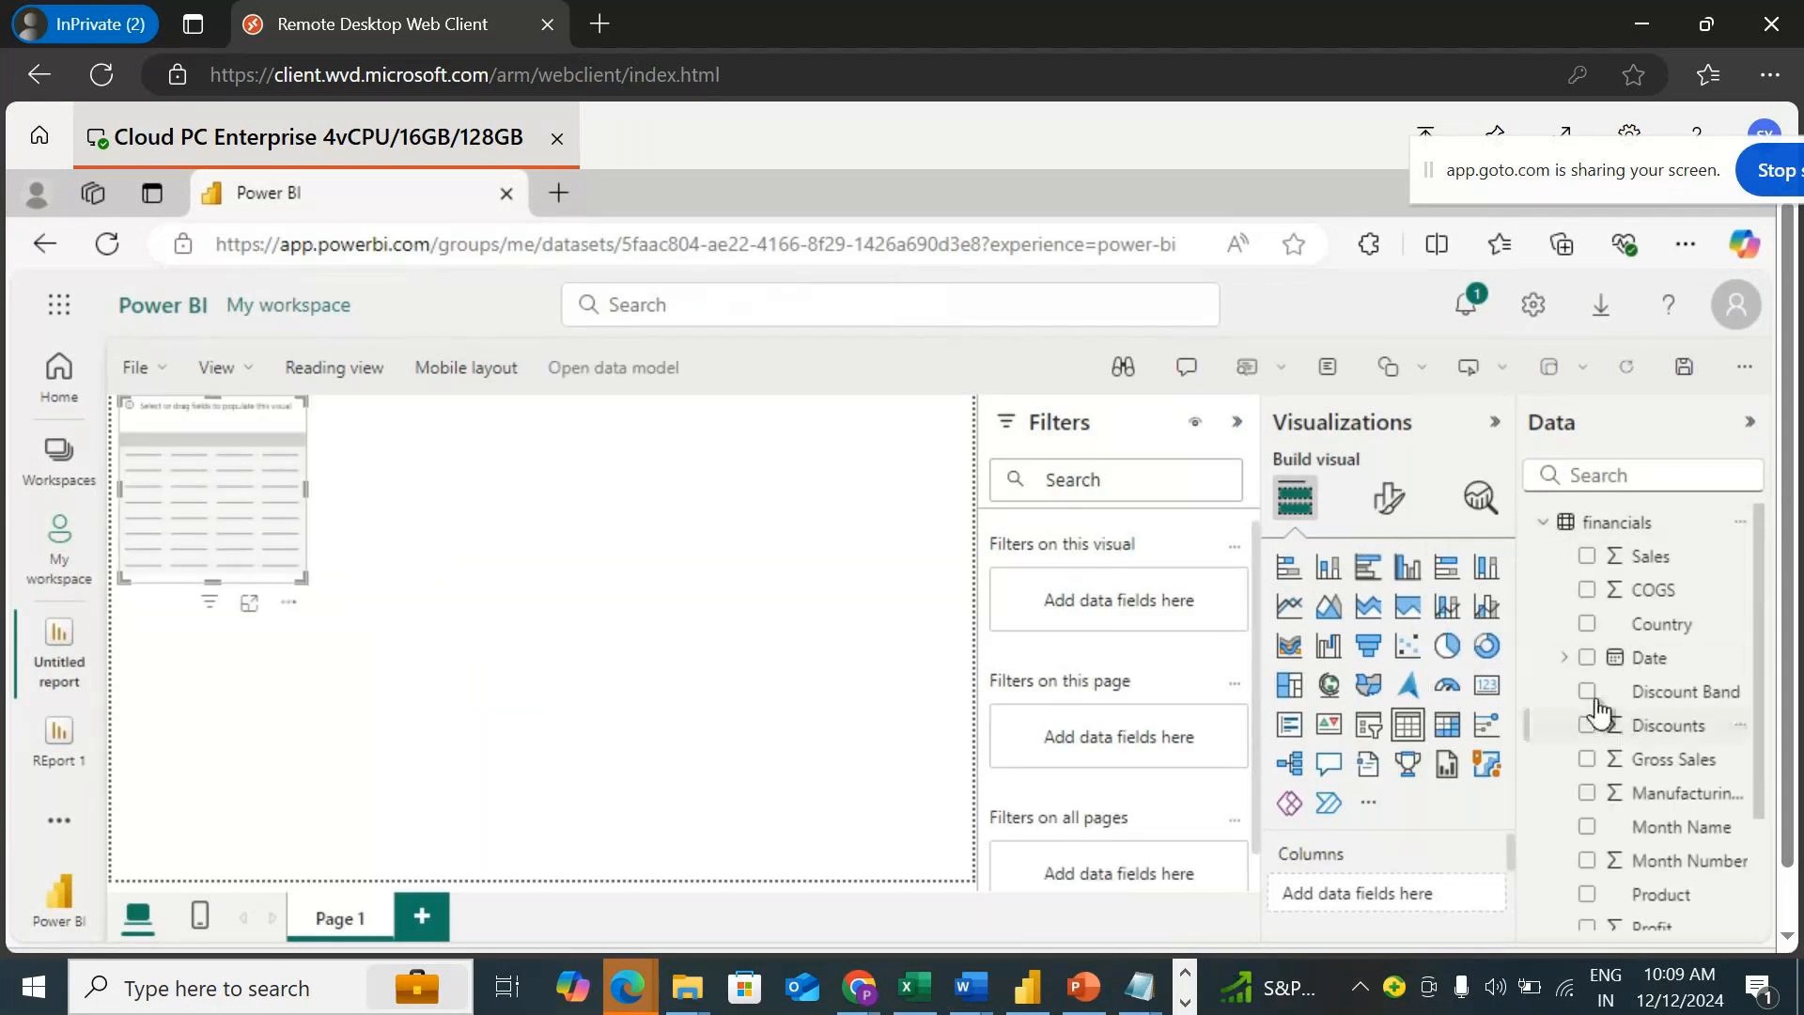
{"action": "left_click", "coordinate": [1587, 691]}
{"action": "left_click", "coordinate": [1587, 623]}
{"action": "left_click", "coordinate": [1588, 557]}
{"action": "left_click", "coordinate": [1588, 589]}
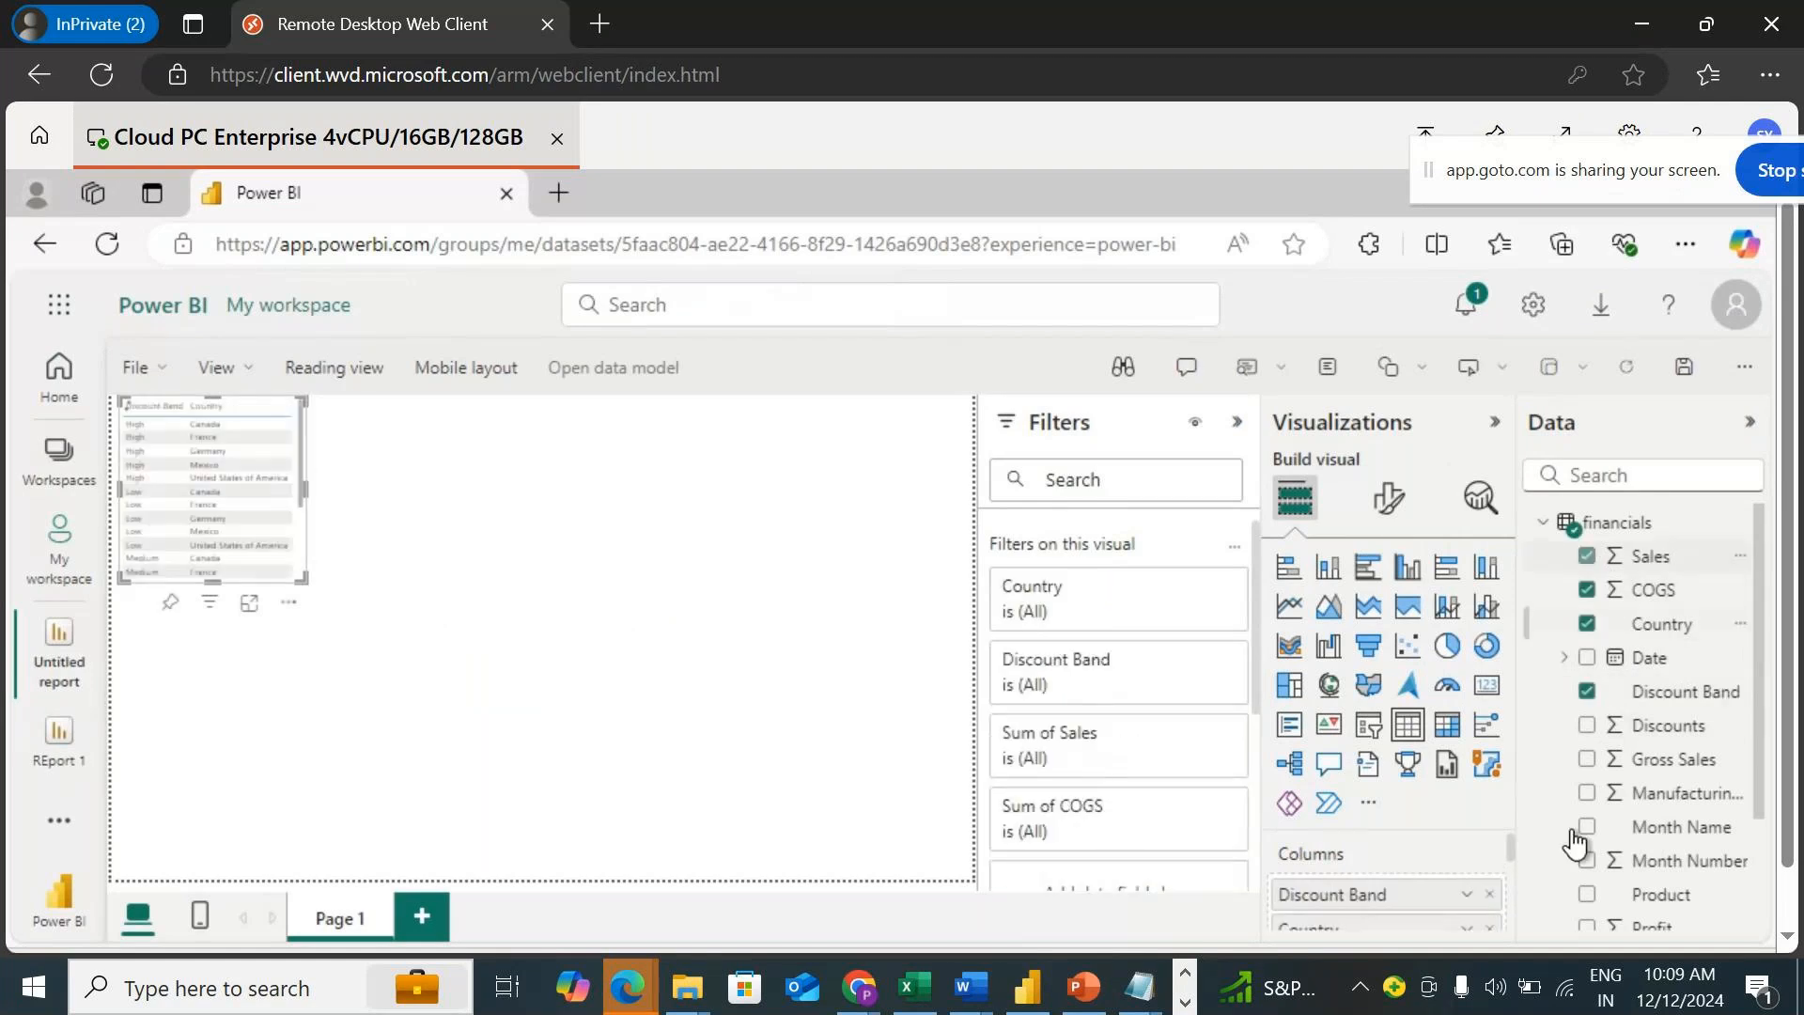
{"action": "left_click", "coordinate": [1586, 827]}
{"action": "left_click", "coordinate": [1590, 895]}
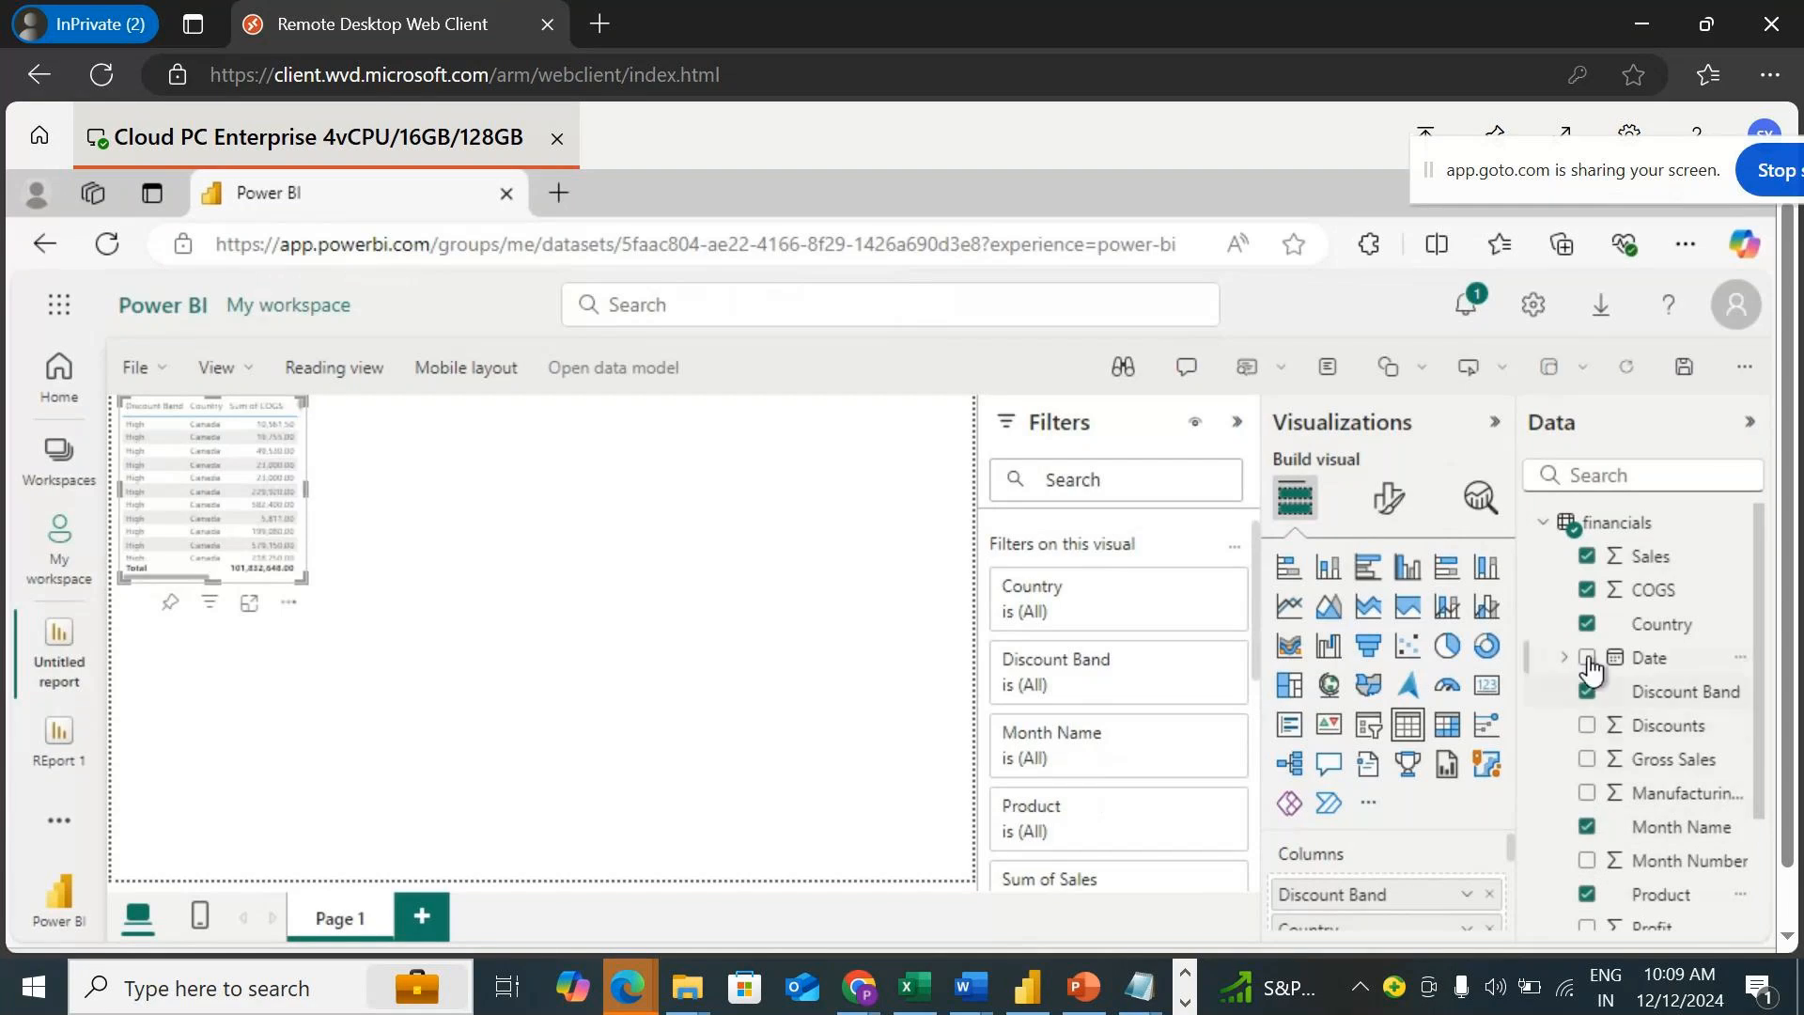
{"action": "left_click", "coordinate": [1587, 659]}
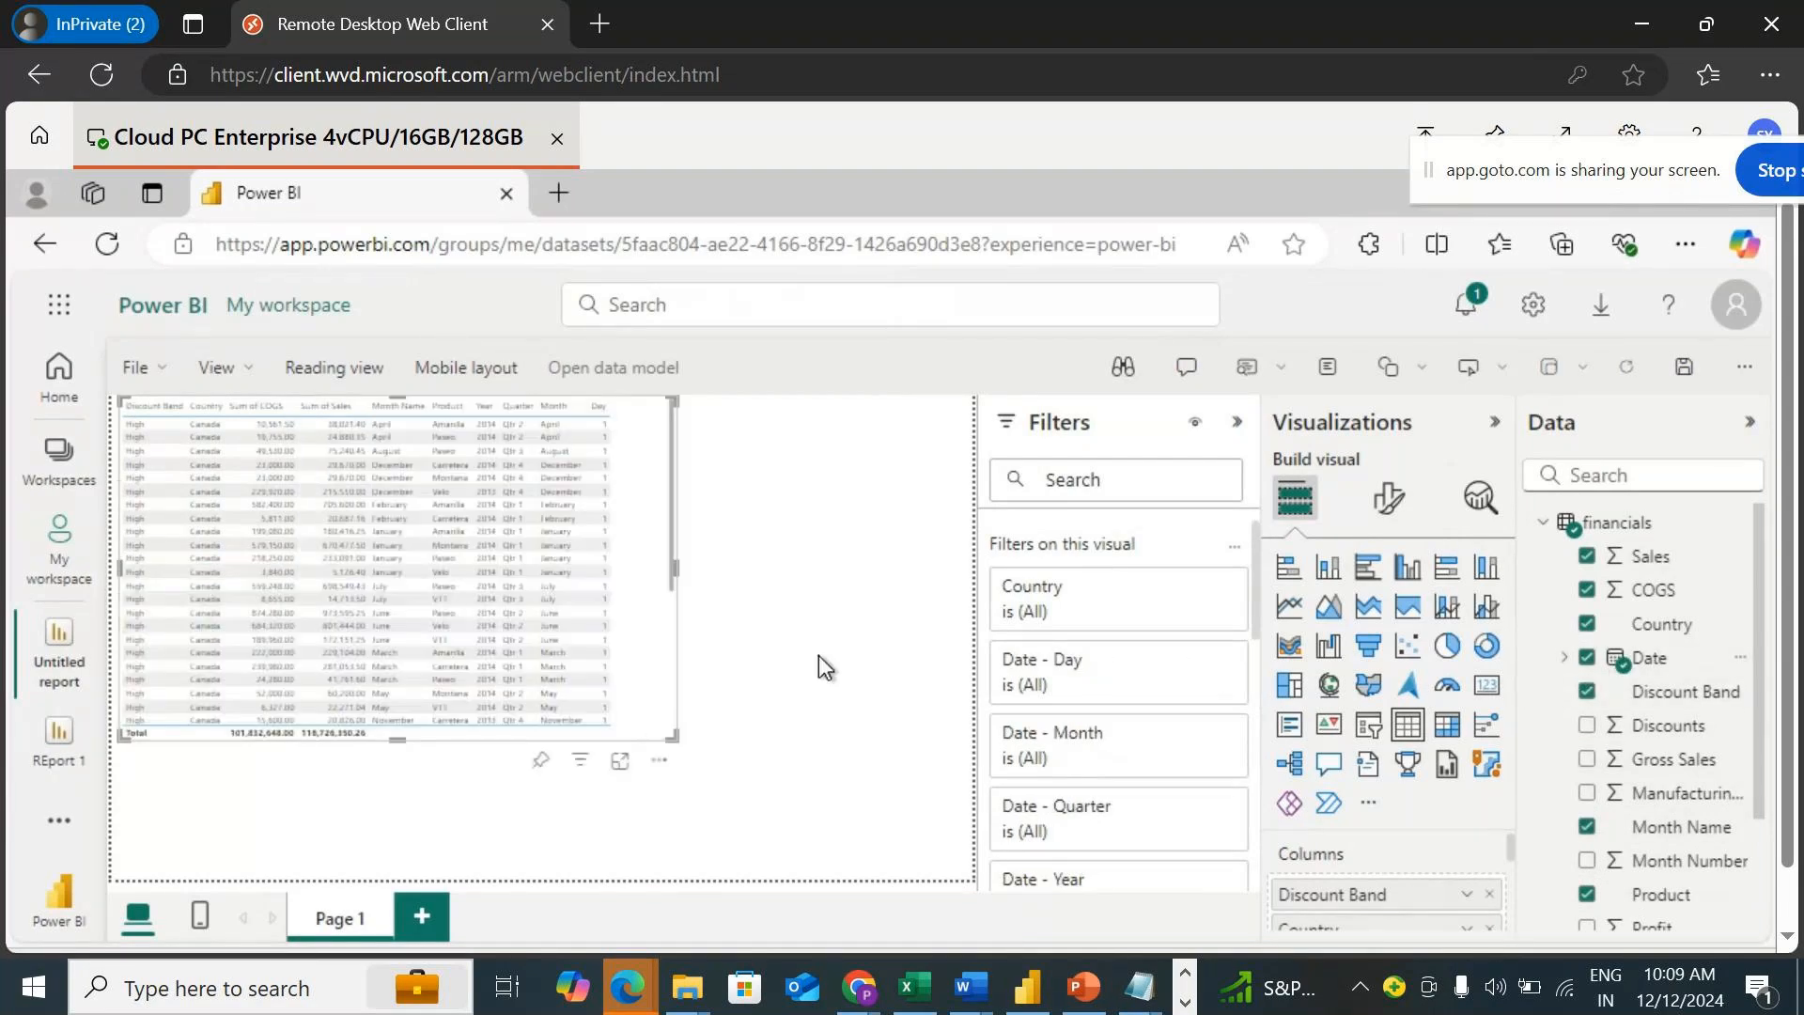
Save the new report as "Report 2" in My workspace and go back to the workspace item list.
{"action": "left_click", "coordinate": [1686, 368]}
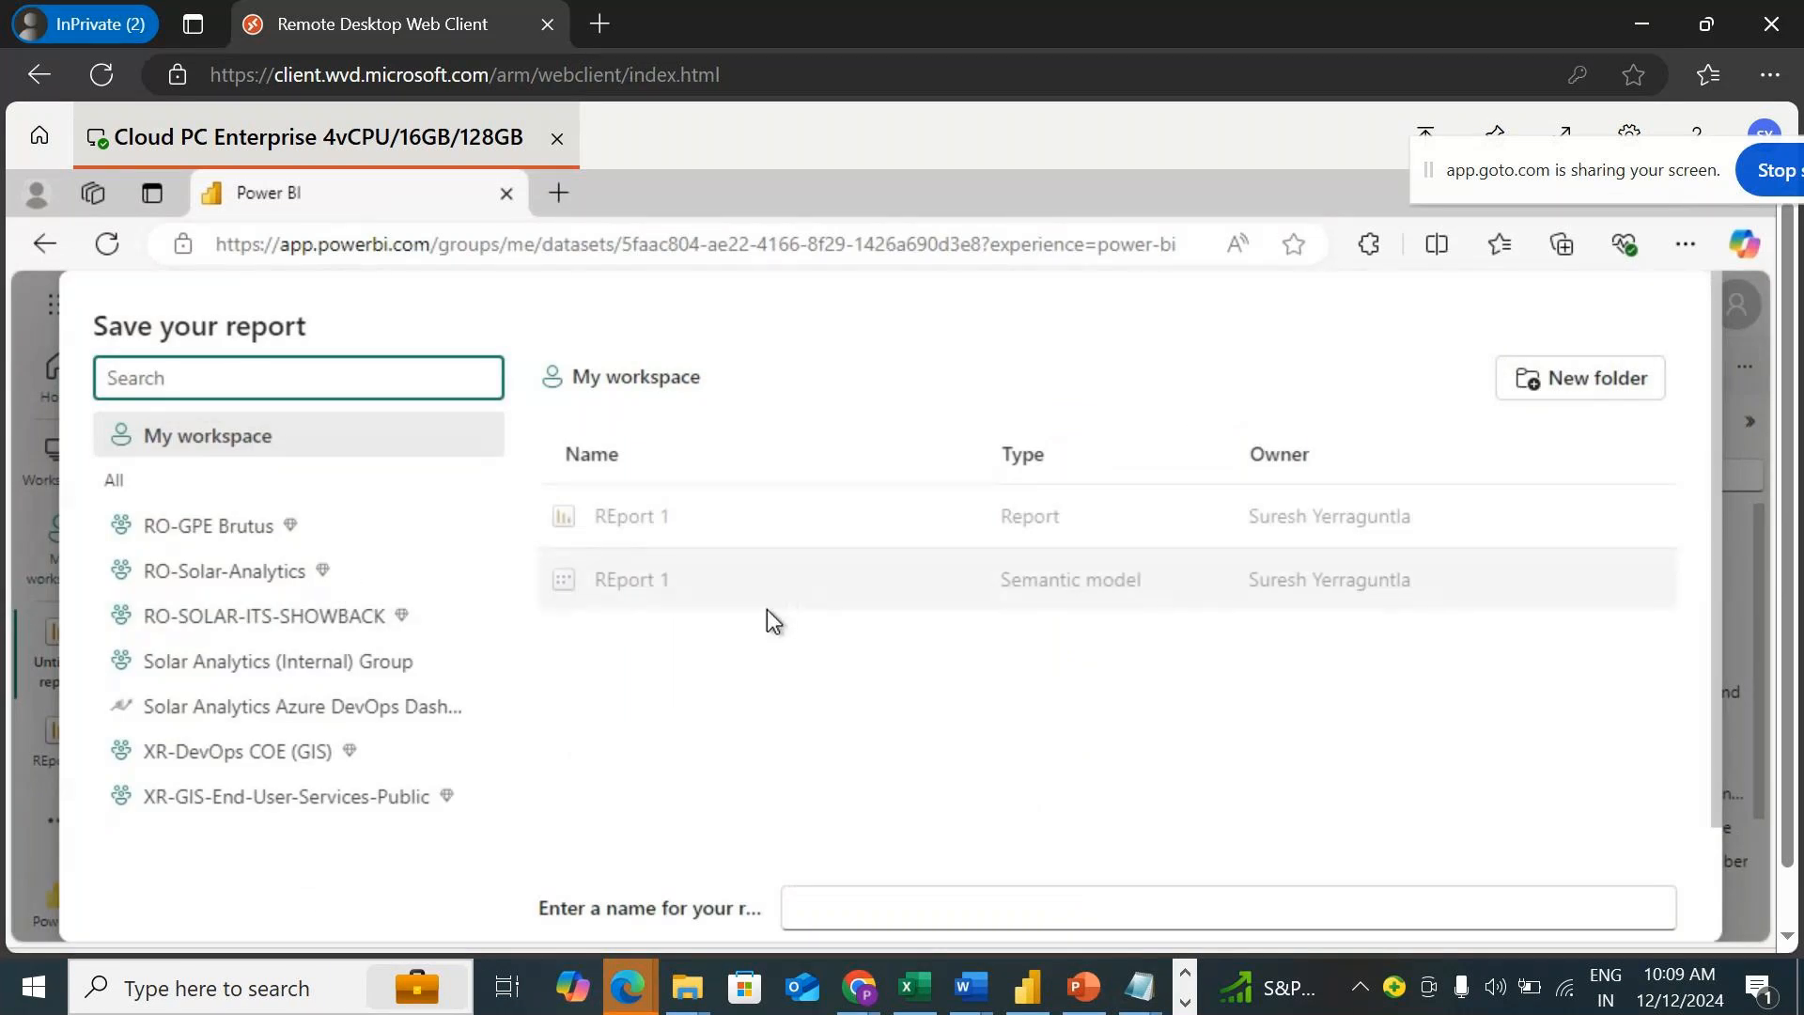
{"action": "left_click", "coordinate": [822, 900]}
{"action": "type", "text": "Report 2"}
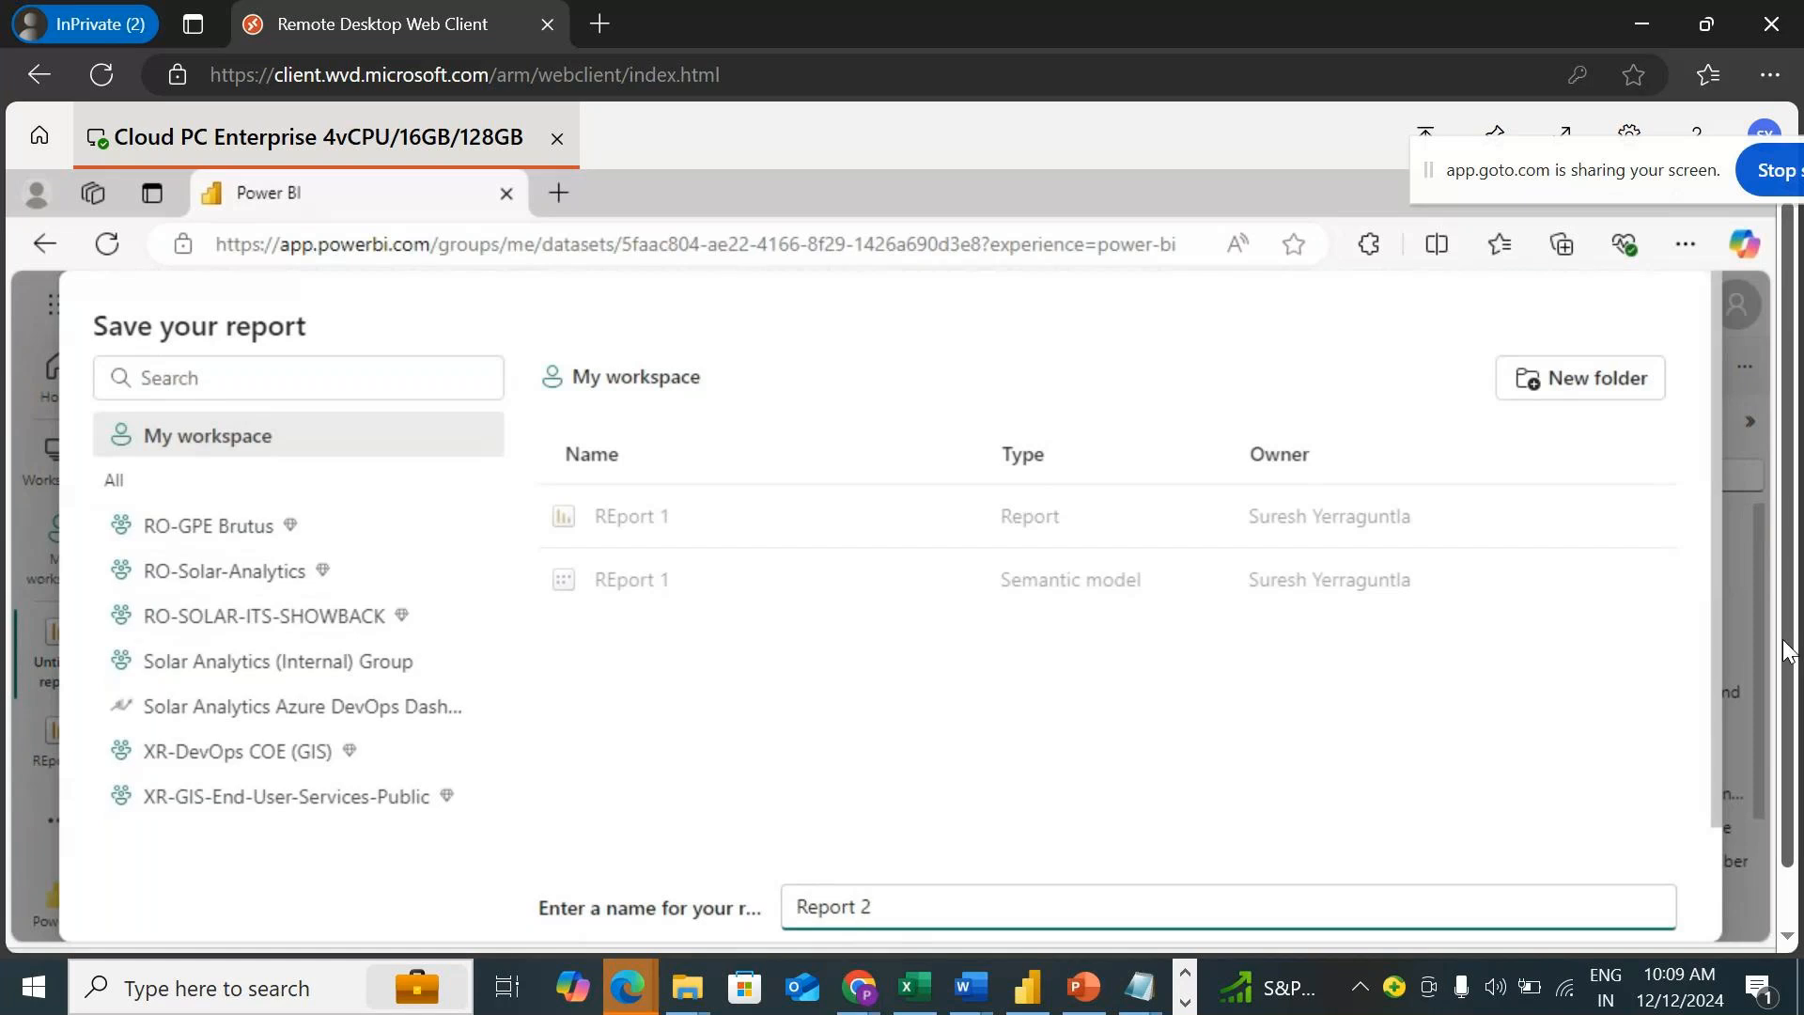
{"action": "scroll", "coordinate": [1779, 658], "scroll_direction": "down", "scroll_amount": 2}
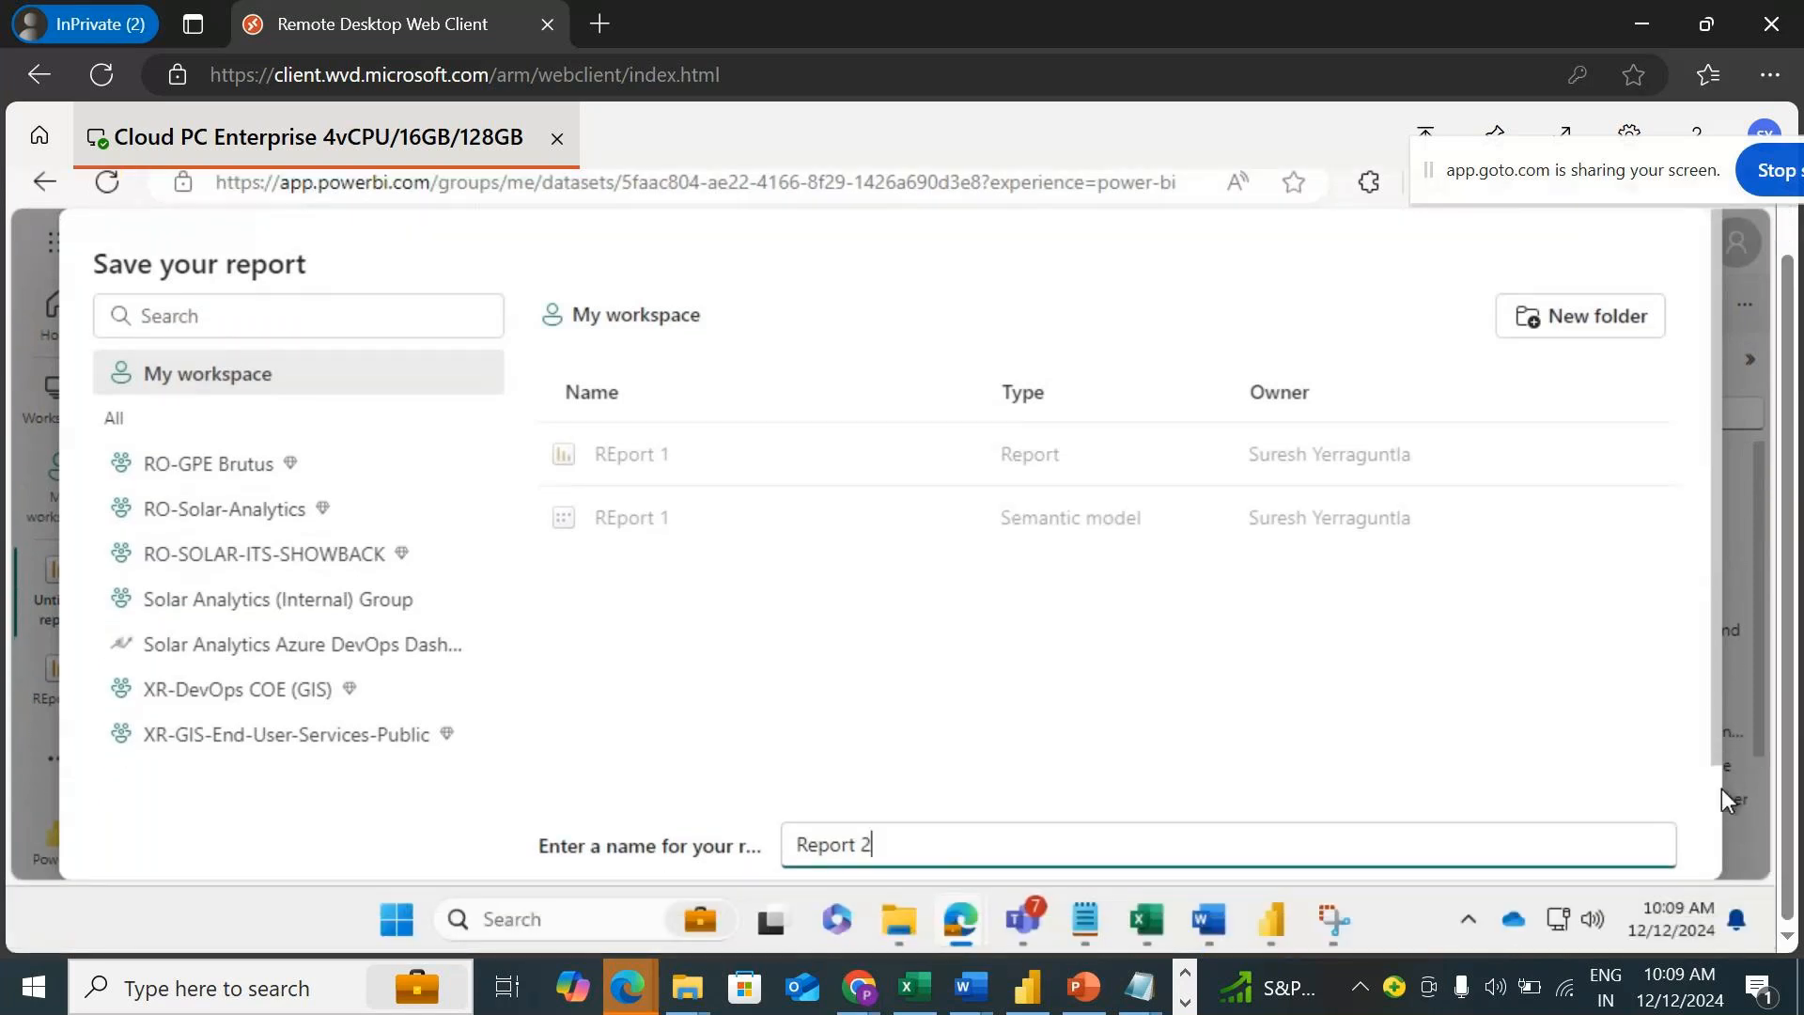
{"action": "scroll", "coordinate": [1722, 788], "scroll_direction": "down", "scroll_amount": 2}
{"action": "left_click", "coordinate": [1526, 822]}
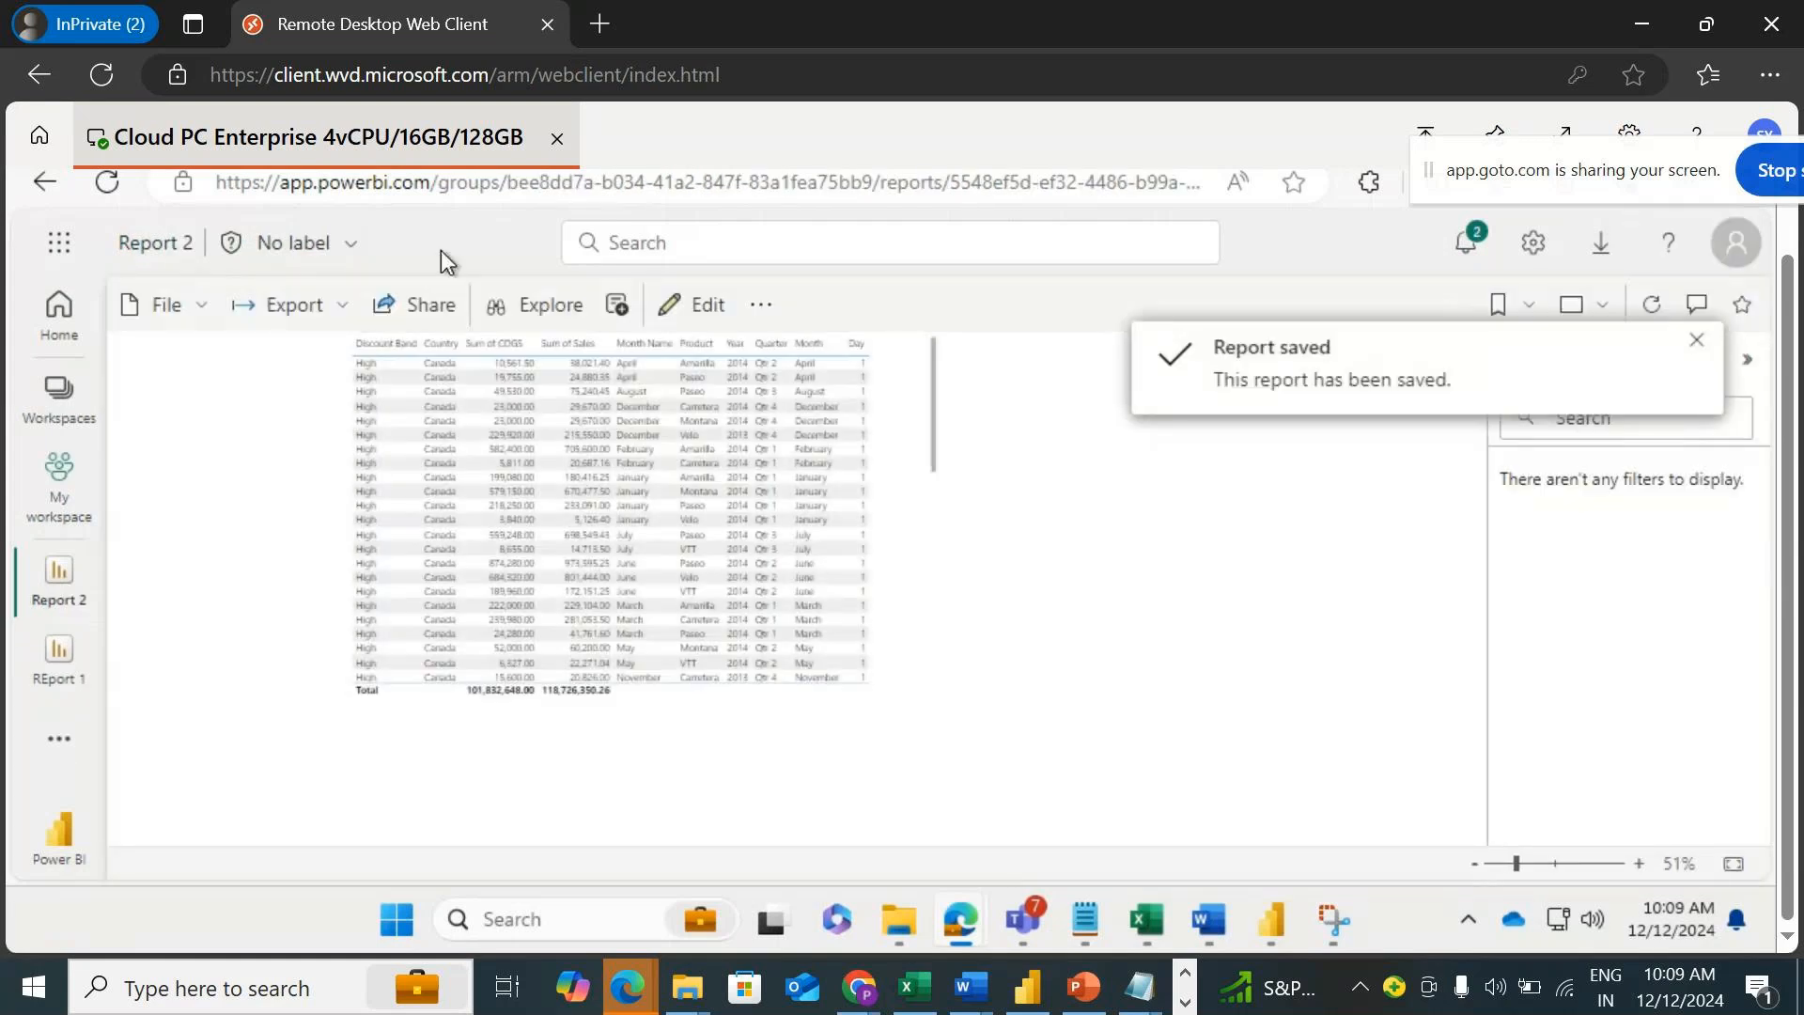
{"action": "left_click", "coordinate": [70, 527]}
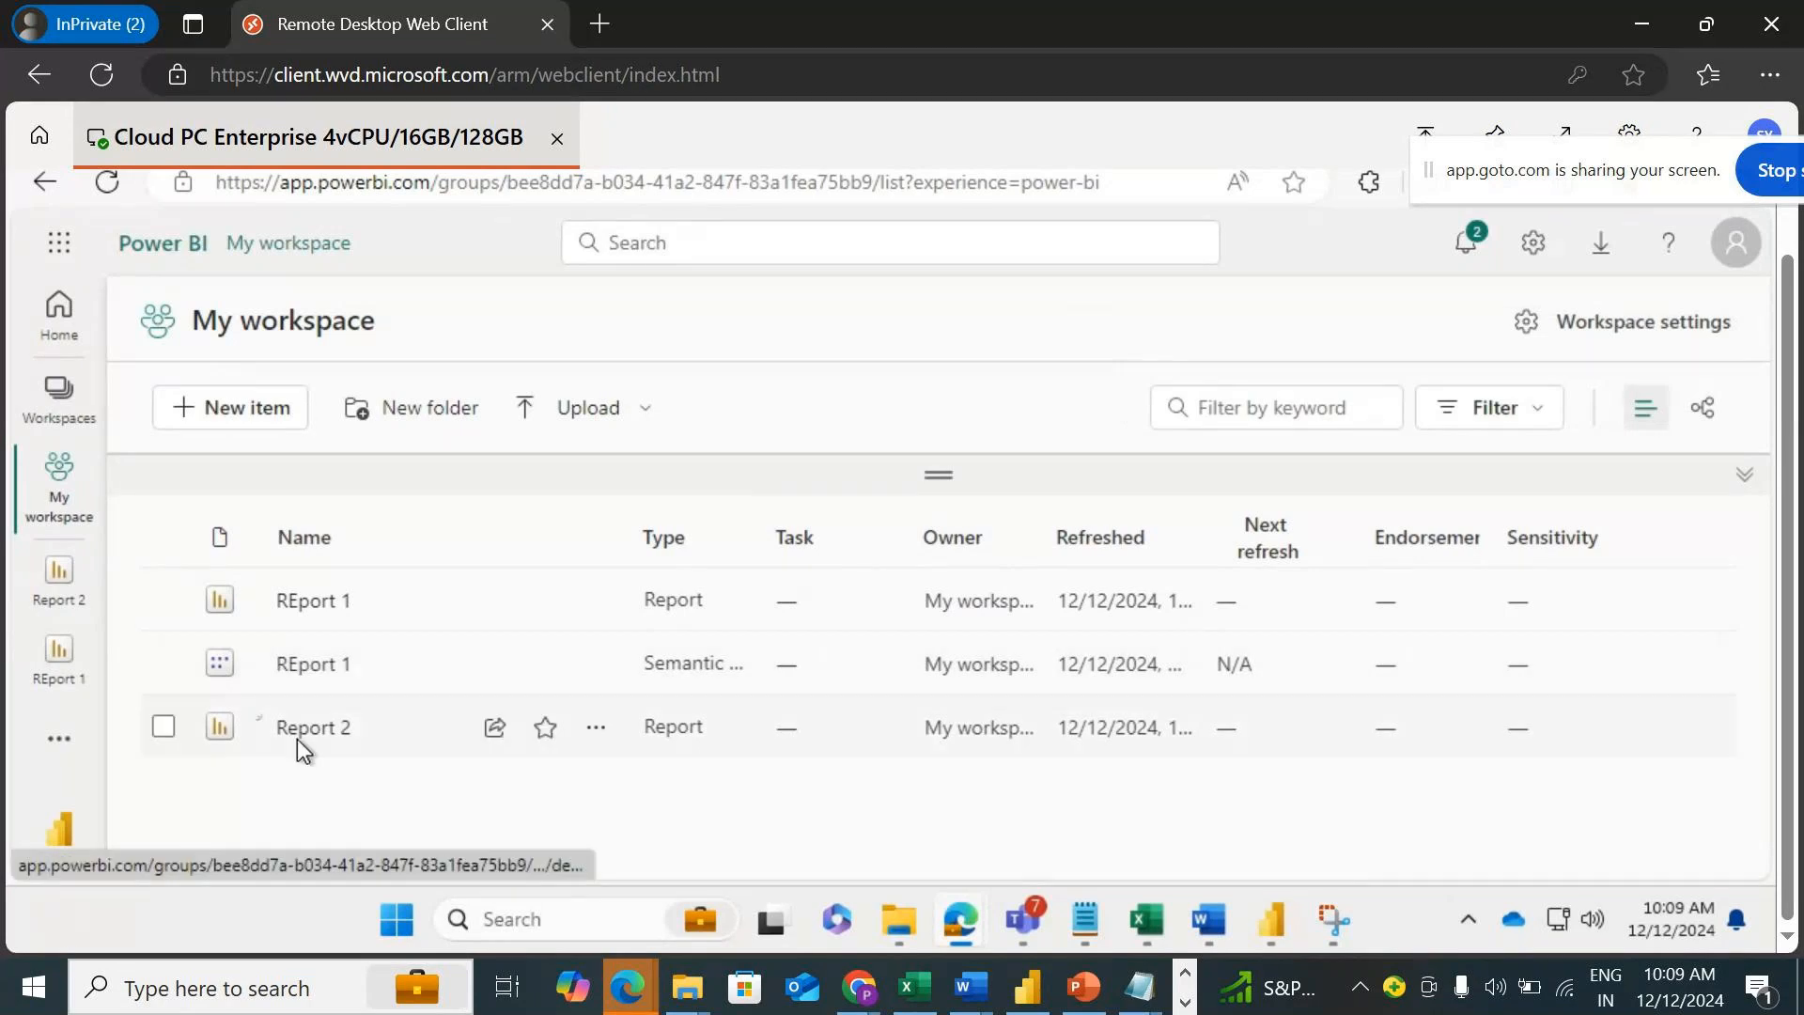
Sort the workspace items by type in ascending order and rename the REport 1 semantic model to "Reports DastaSet".
{"action": "left_click", "coordinate": [662, 547]}
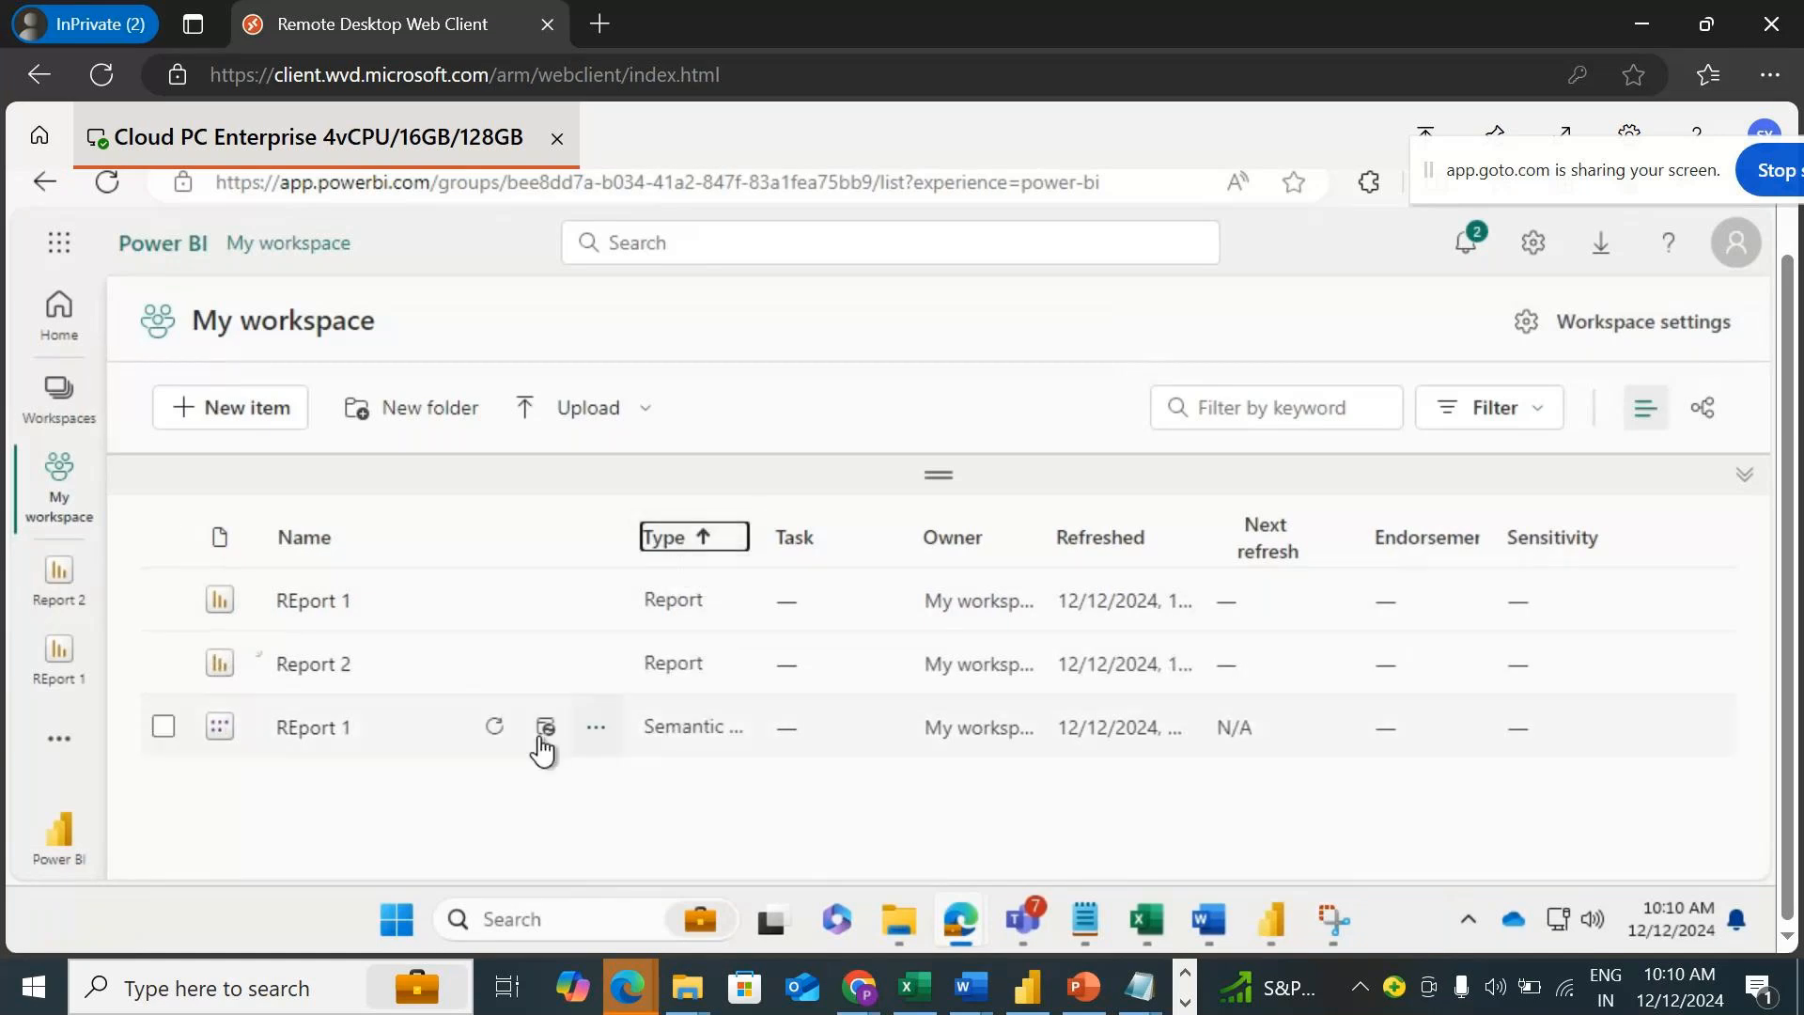
{"action": "left_click", "coordinate": [598, 736]}
{"action": "scroll", "coordinate": [616, 705], "scroll_direction": "down", "scroll_amount": 1}
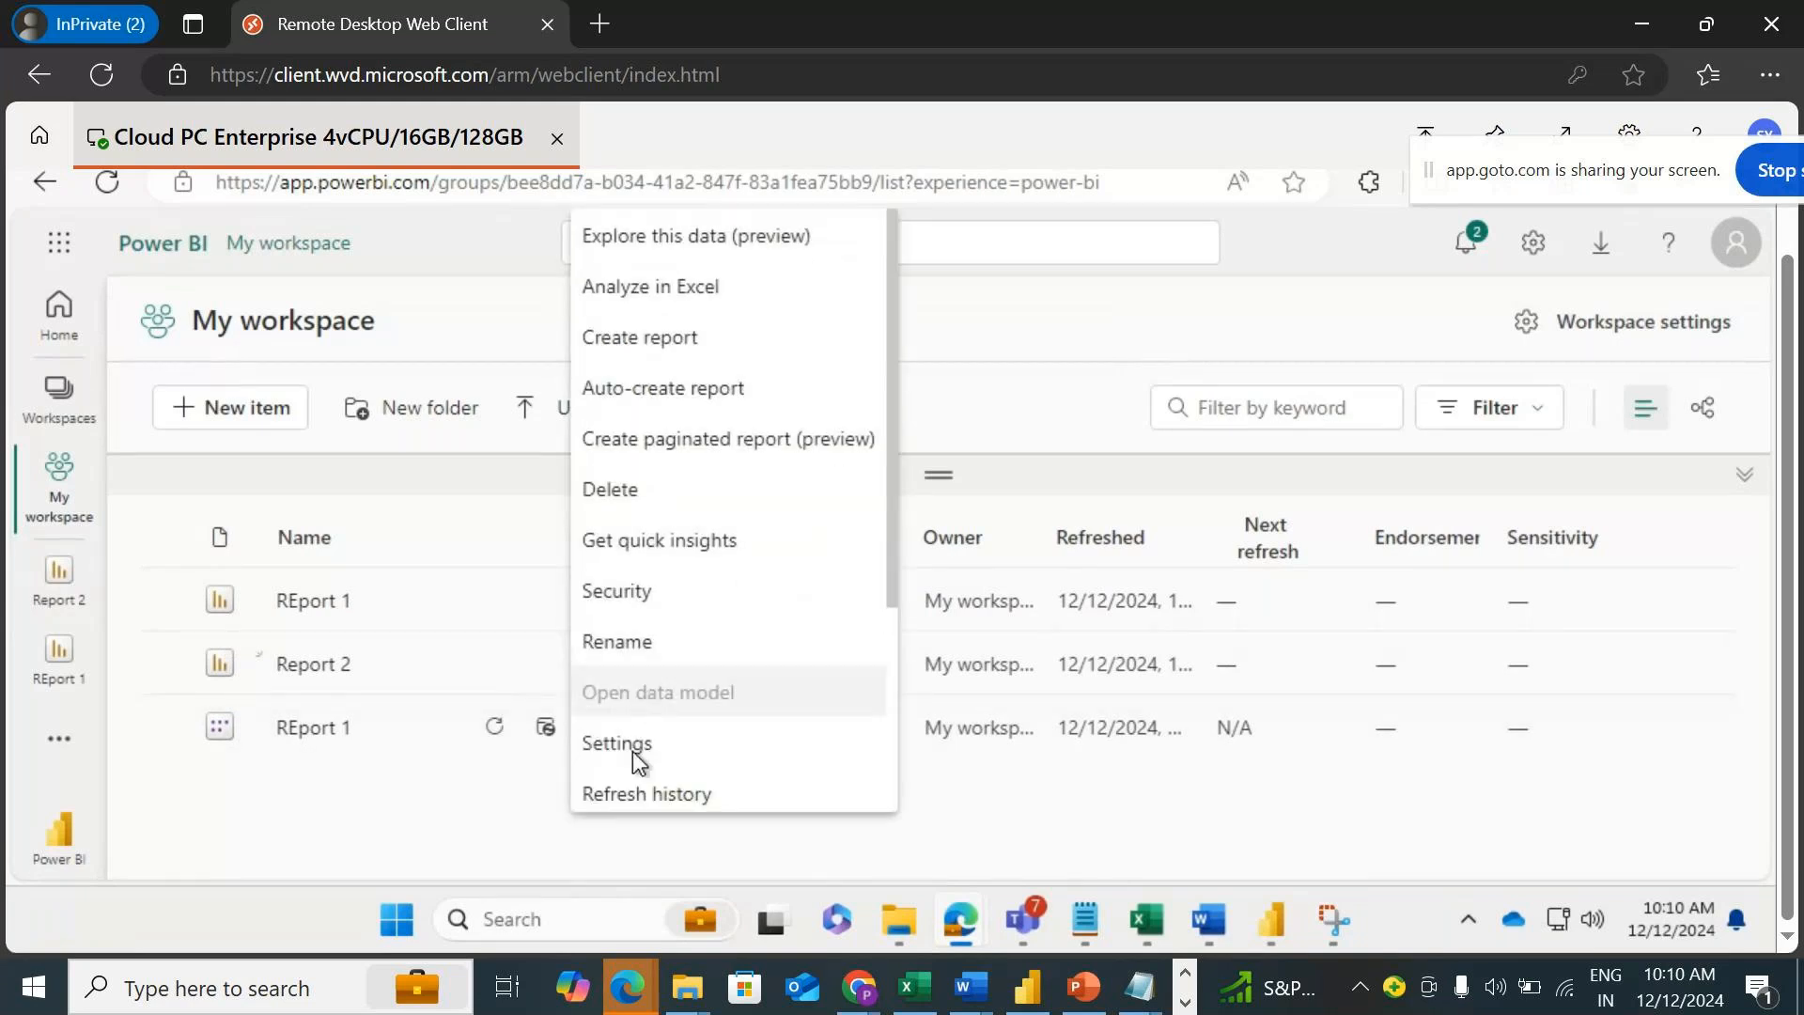
{"action": "left_click", "coordinate": [656, 639]}
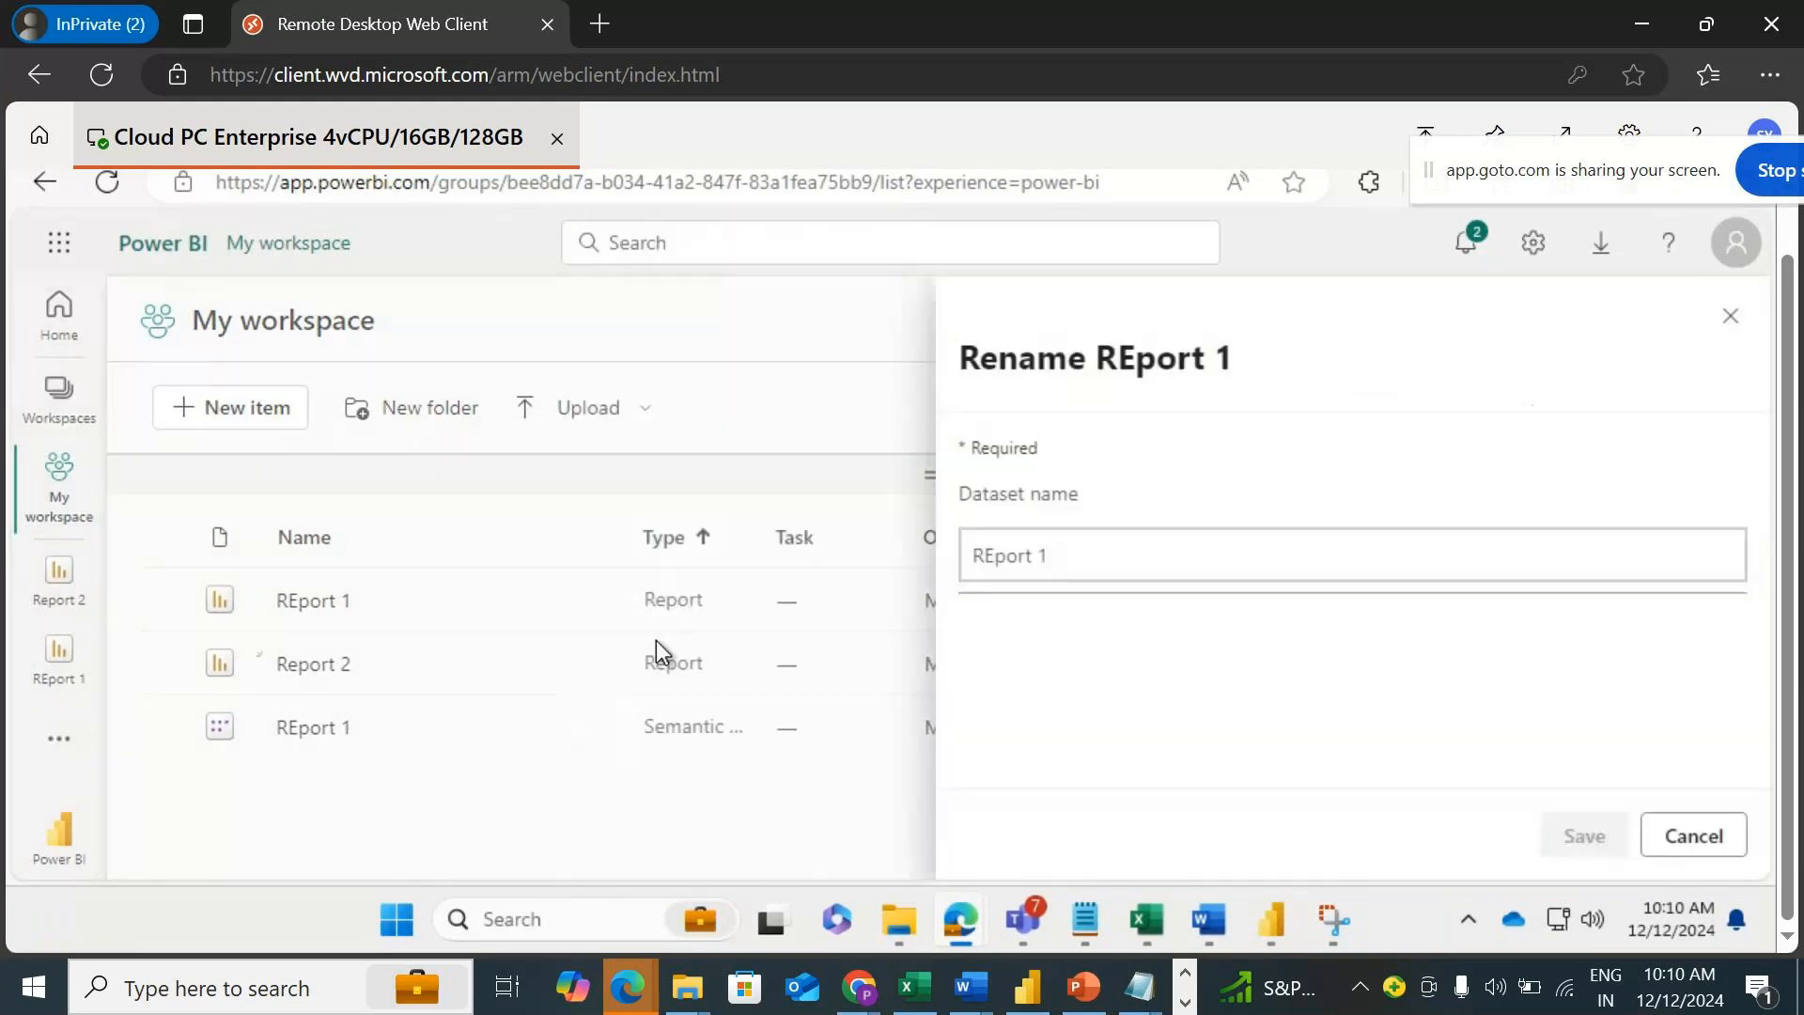
{"action": "left_click", "coordinate": [1067, 556]}
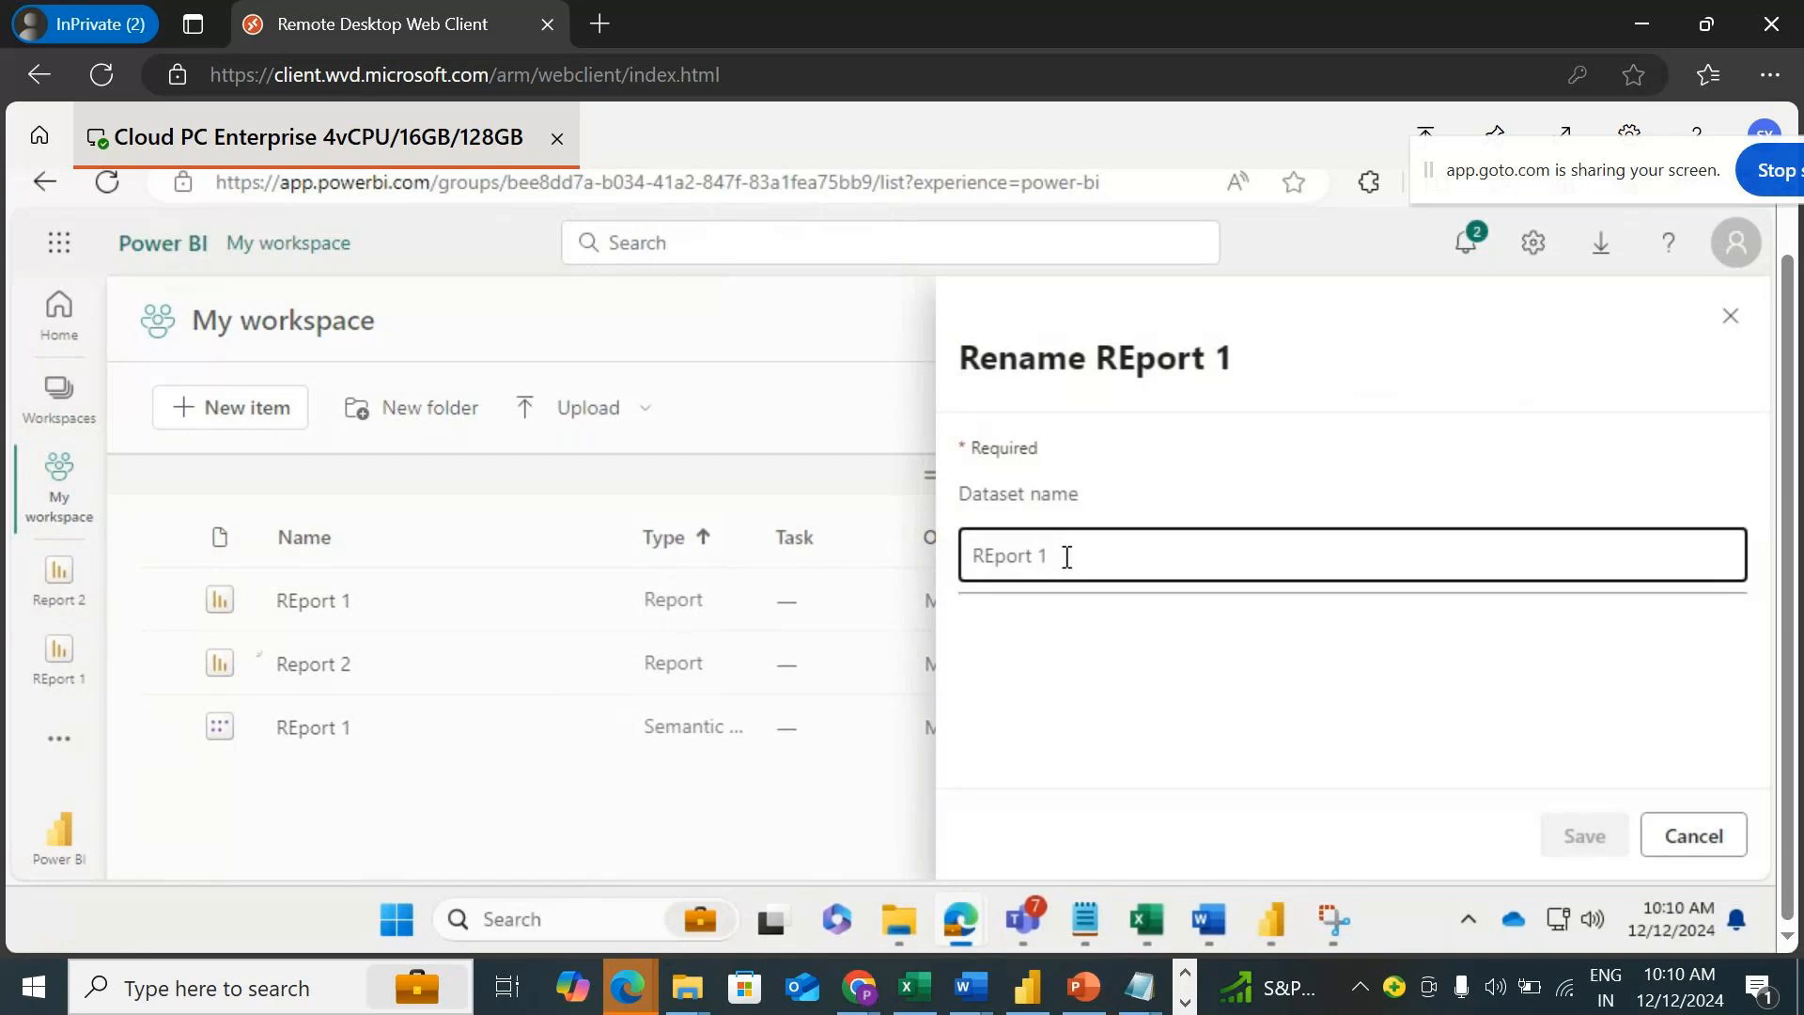
{"action": "key", "text": "ctrl+a"}
{"action": "type", "text": "Re"}
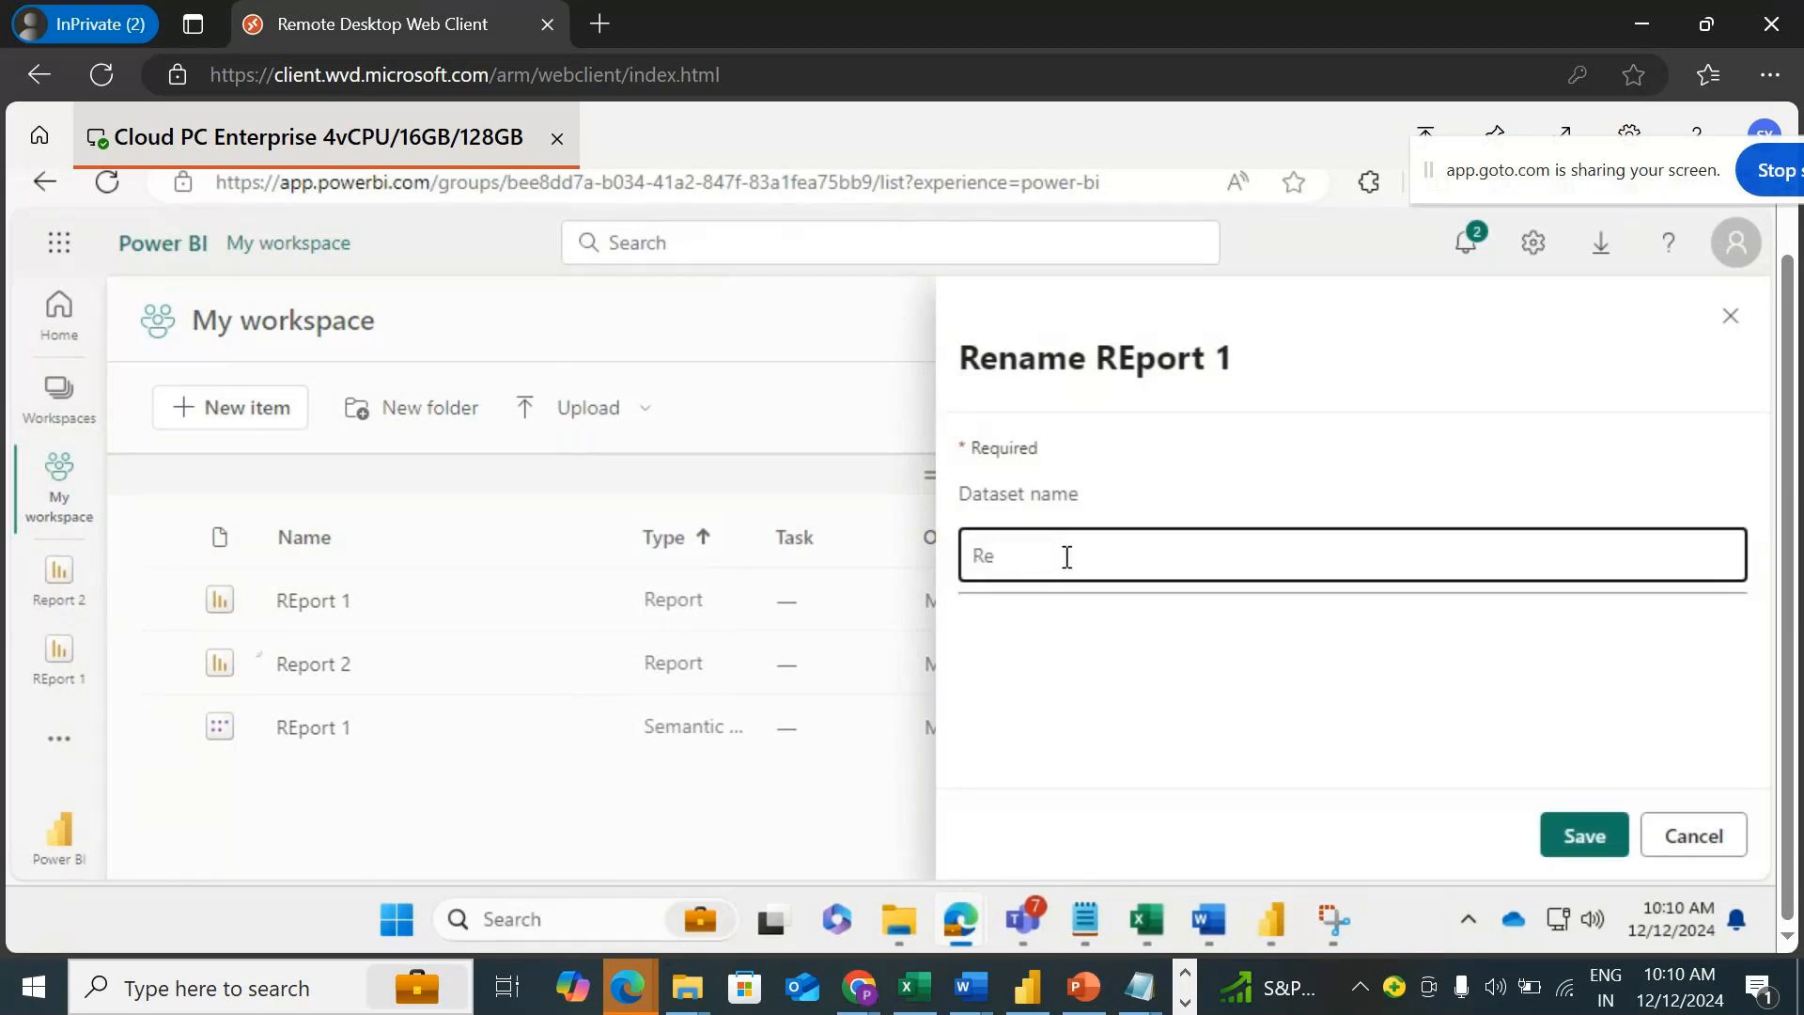
{"action": "type", "text": "ports Dasta"}
{"action": "key", "text": "BackSpace"}
{"action": "type", "text": "Set"}
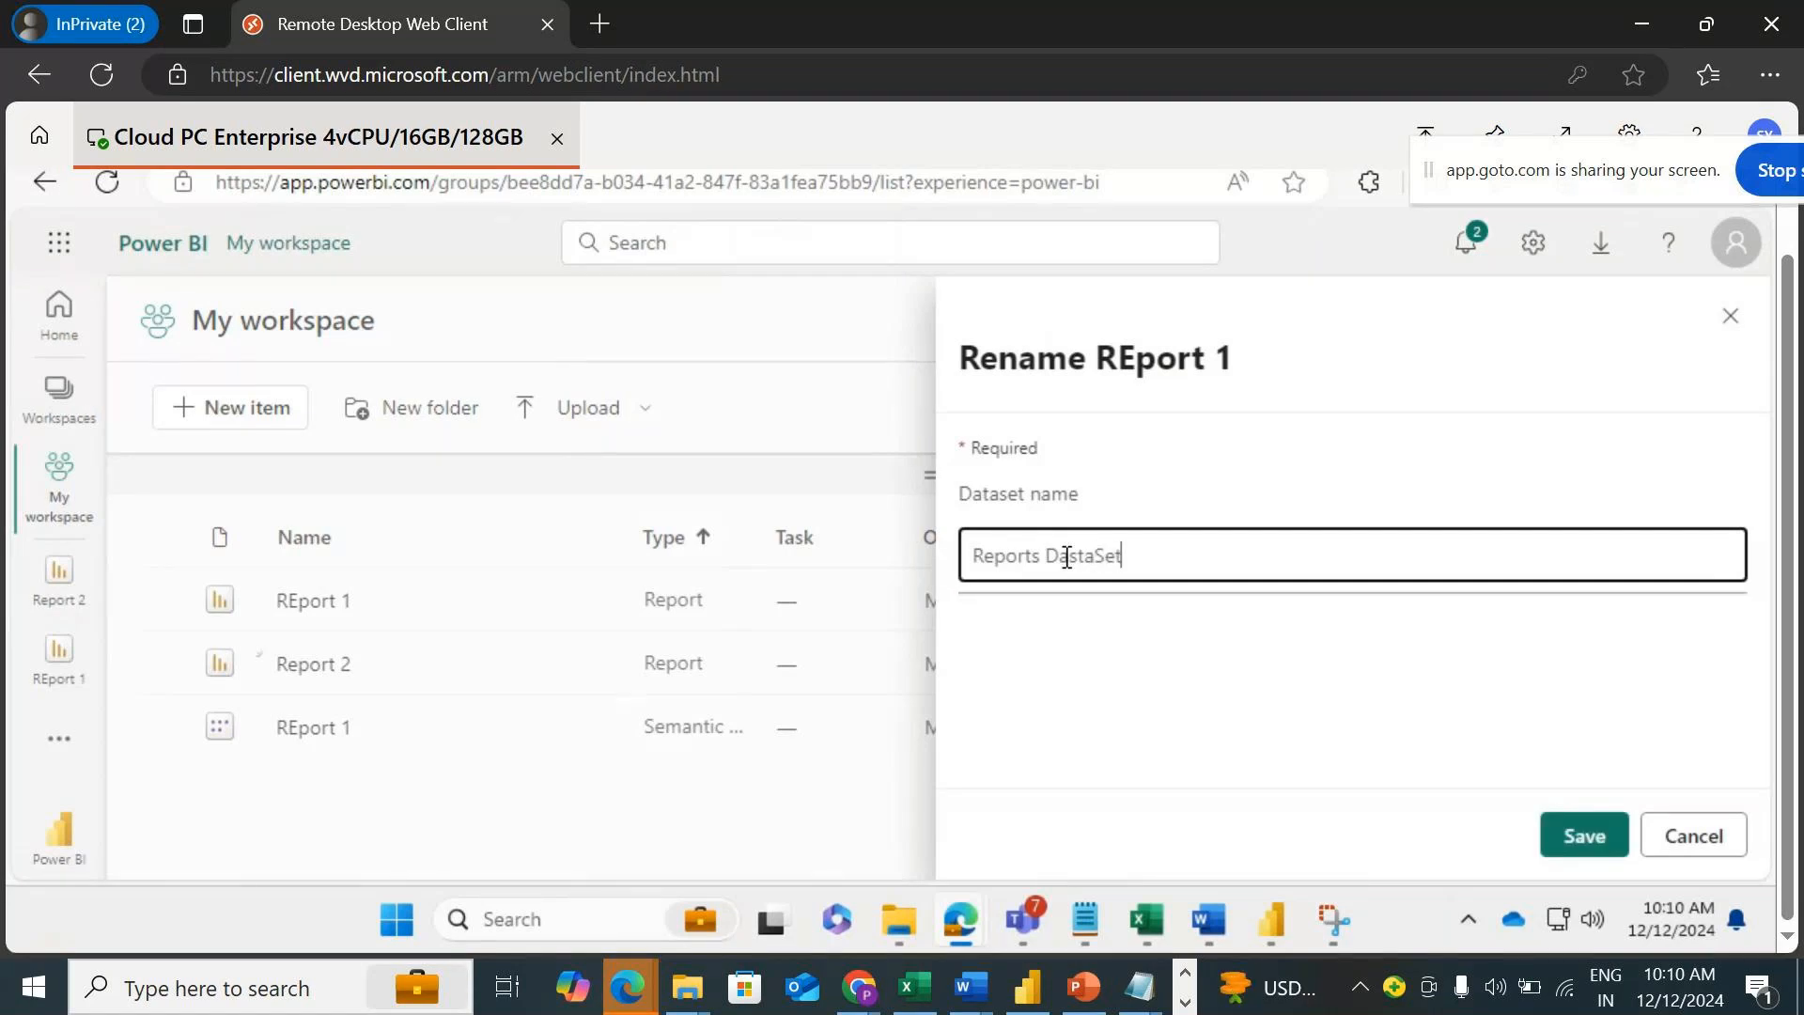
{"action": "left_click", "coordinate": [1548, 834]}
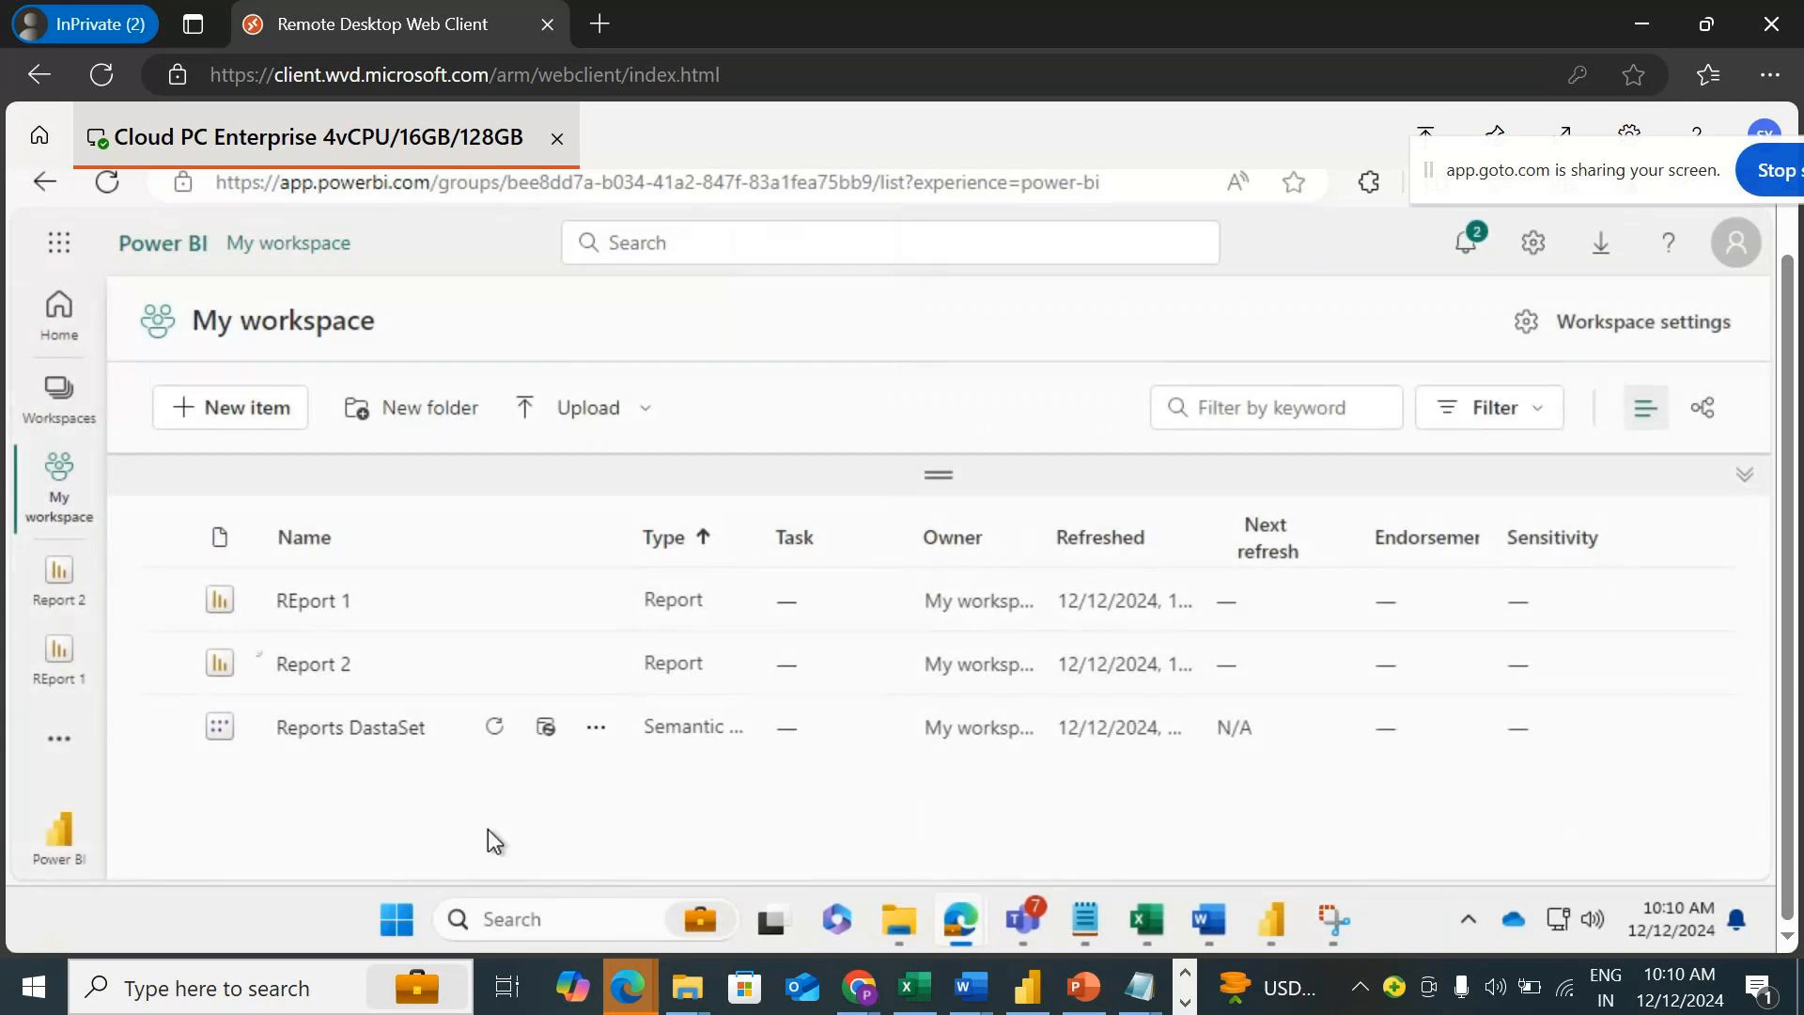
Bring up the delete confirmation for the Reports DastaSet semantic model, read its warning and cancel the deletion.
{"action": "left_click", "coordinate": [596, 727]}
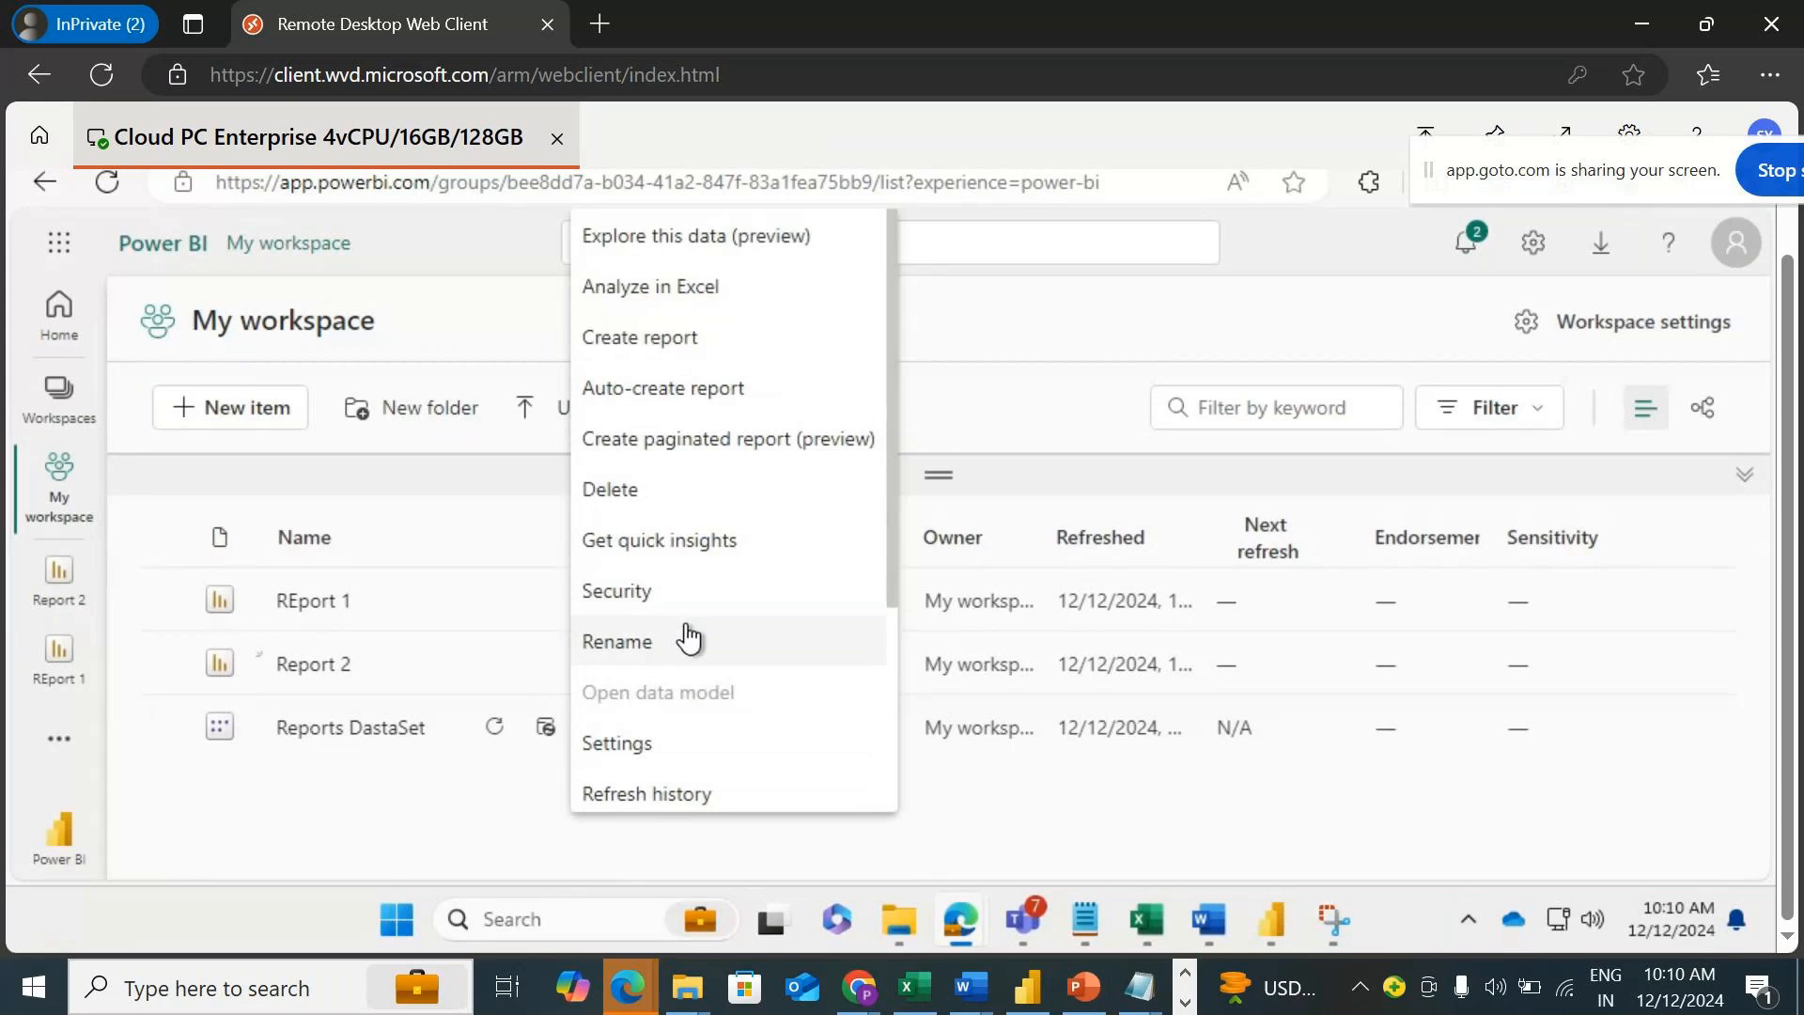
{"action": "left_click", "coordinate": [644, 498]}
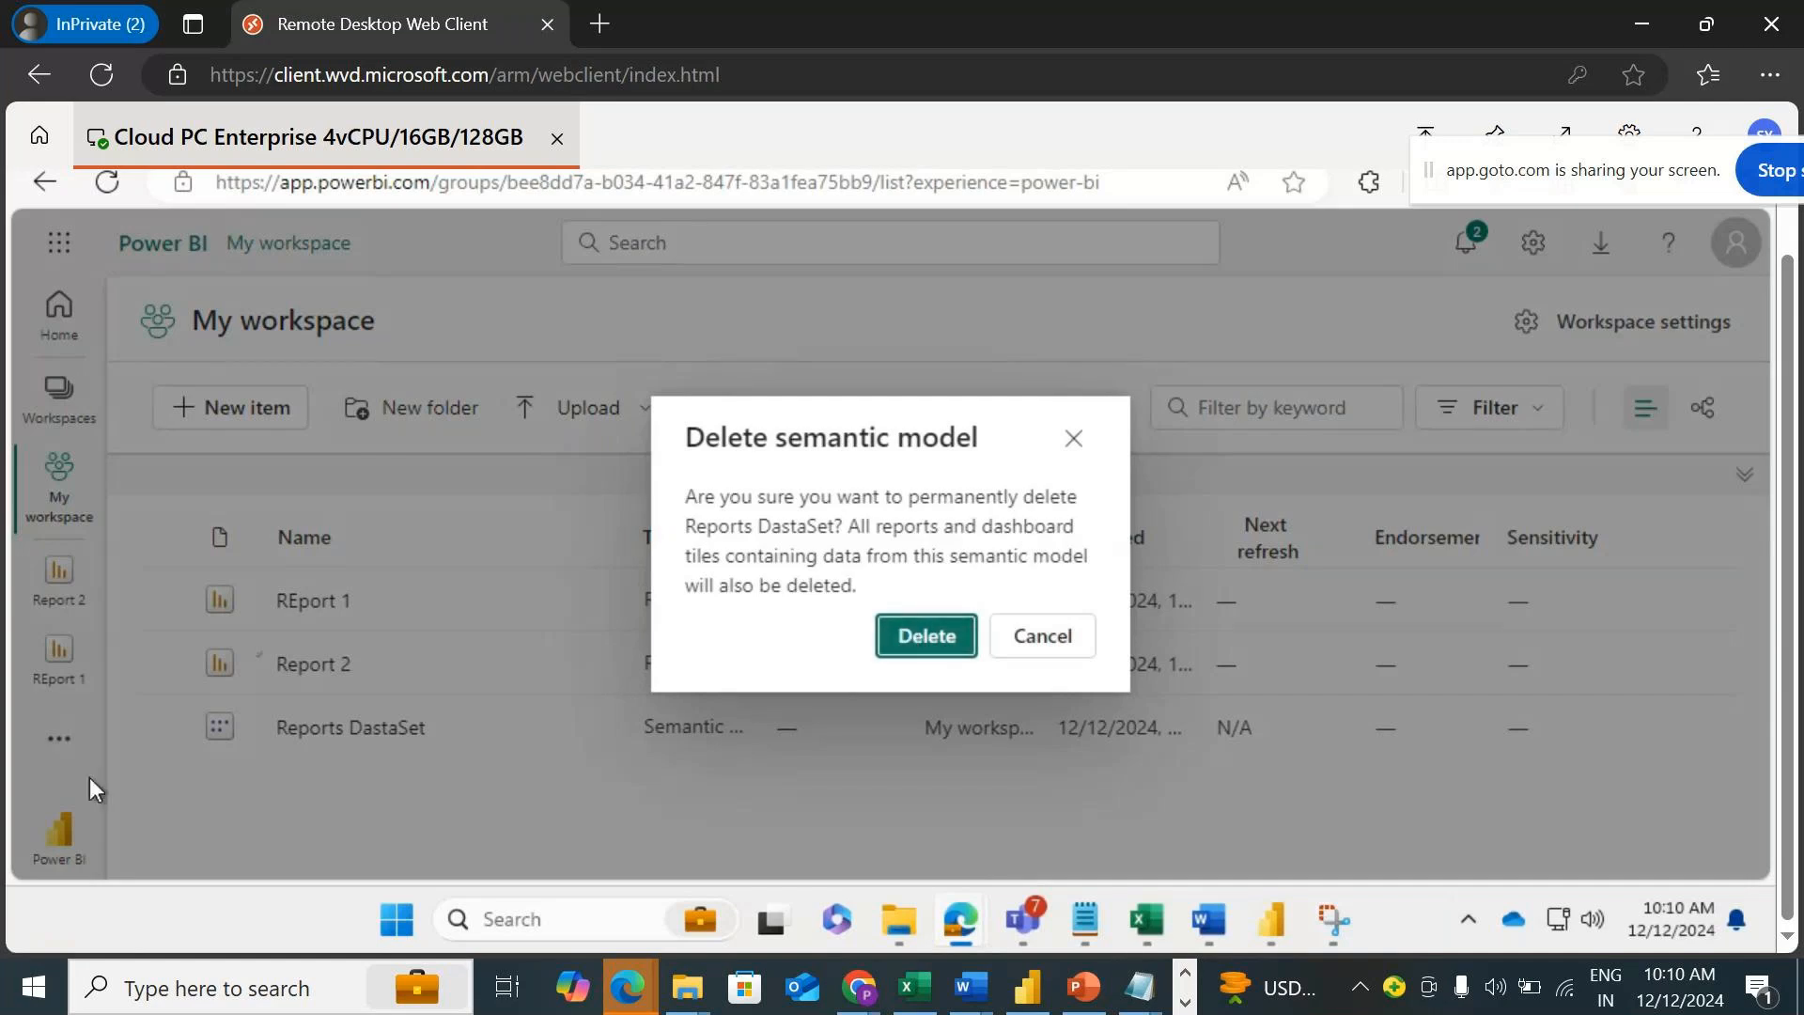
{"action": "left_click", "coordinate": [1040, 637]}
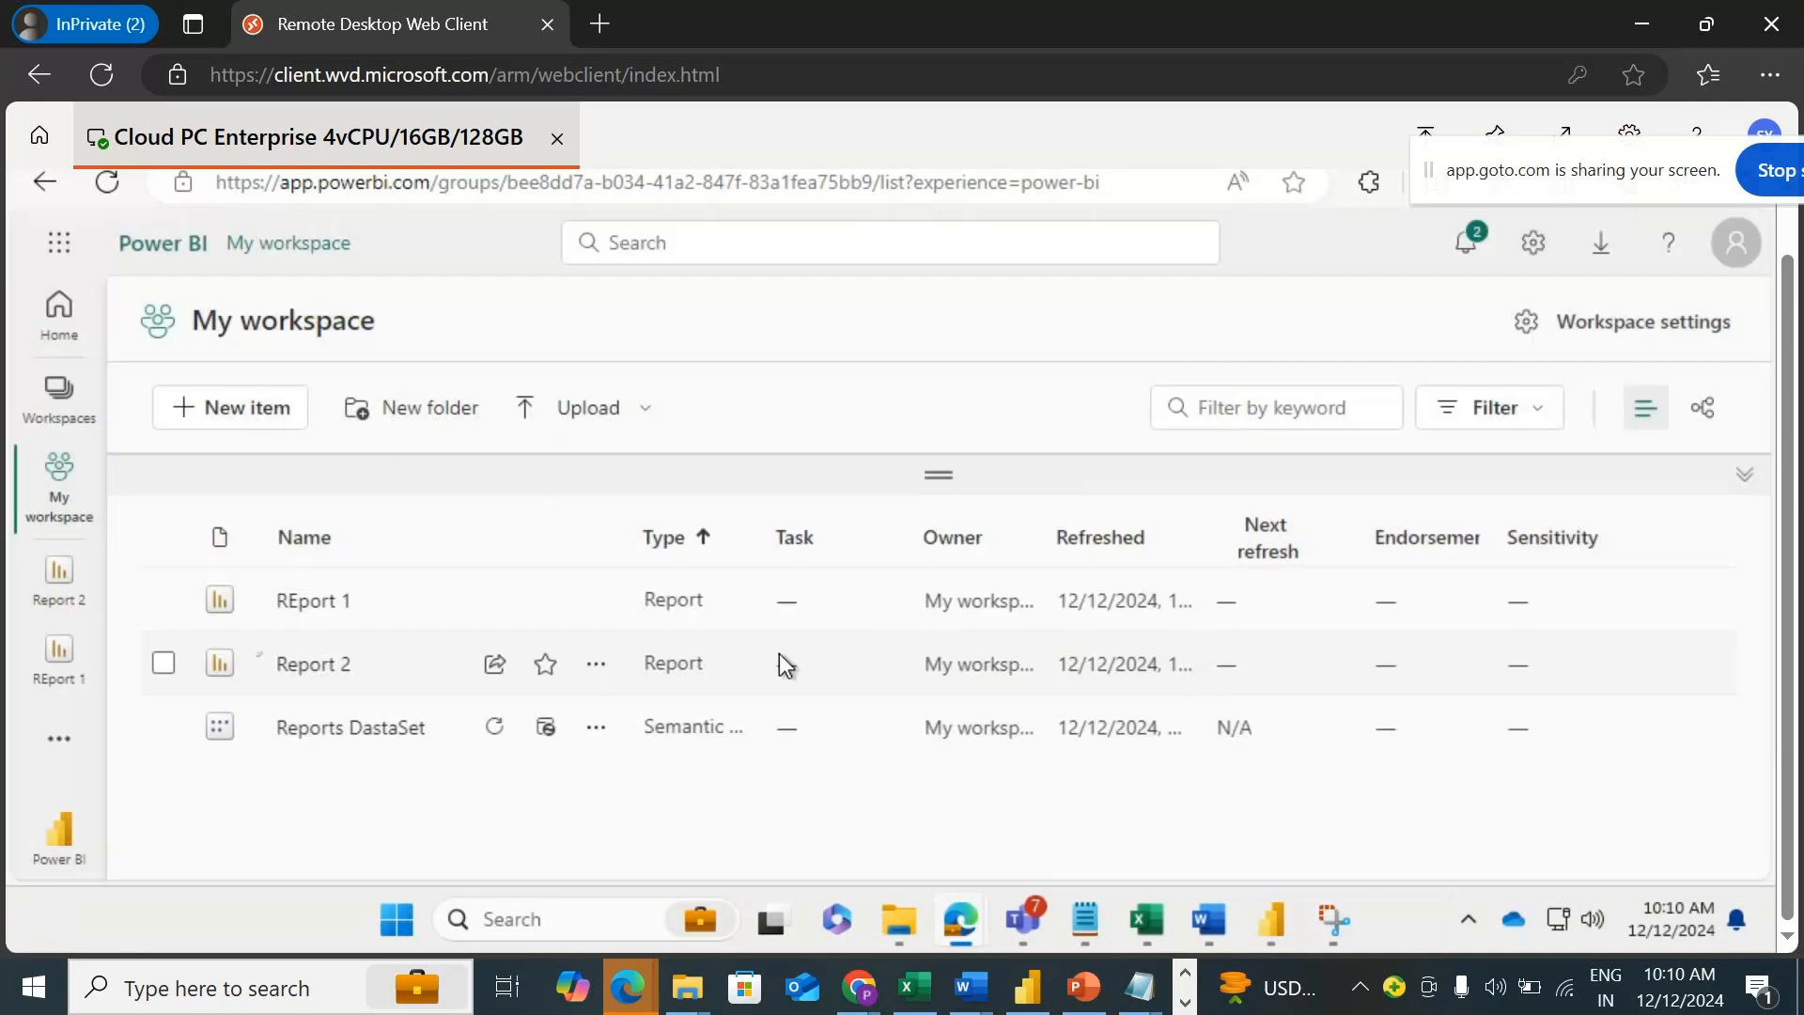
Permanently delete Report 2 and the Reports DastaSet semantic model, along with its dependent reports, from My workspace.
{"action": "left_click", "coordinate": [596, 663]}
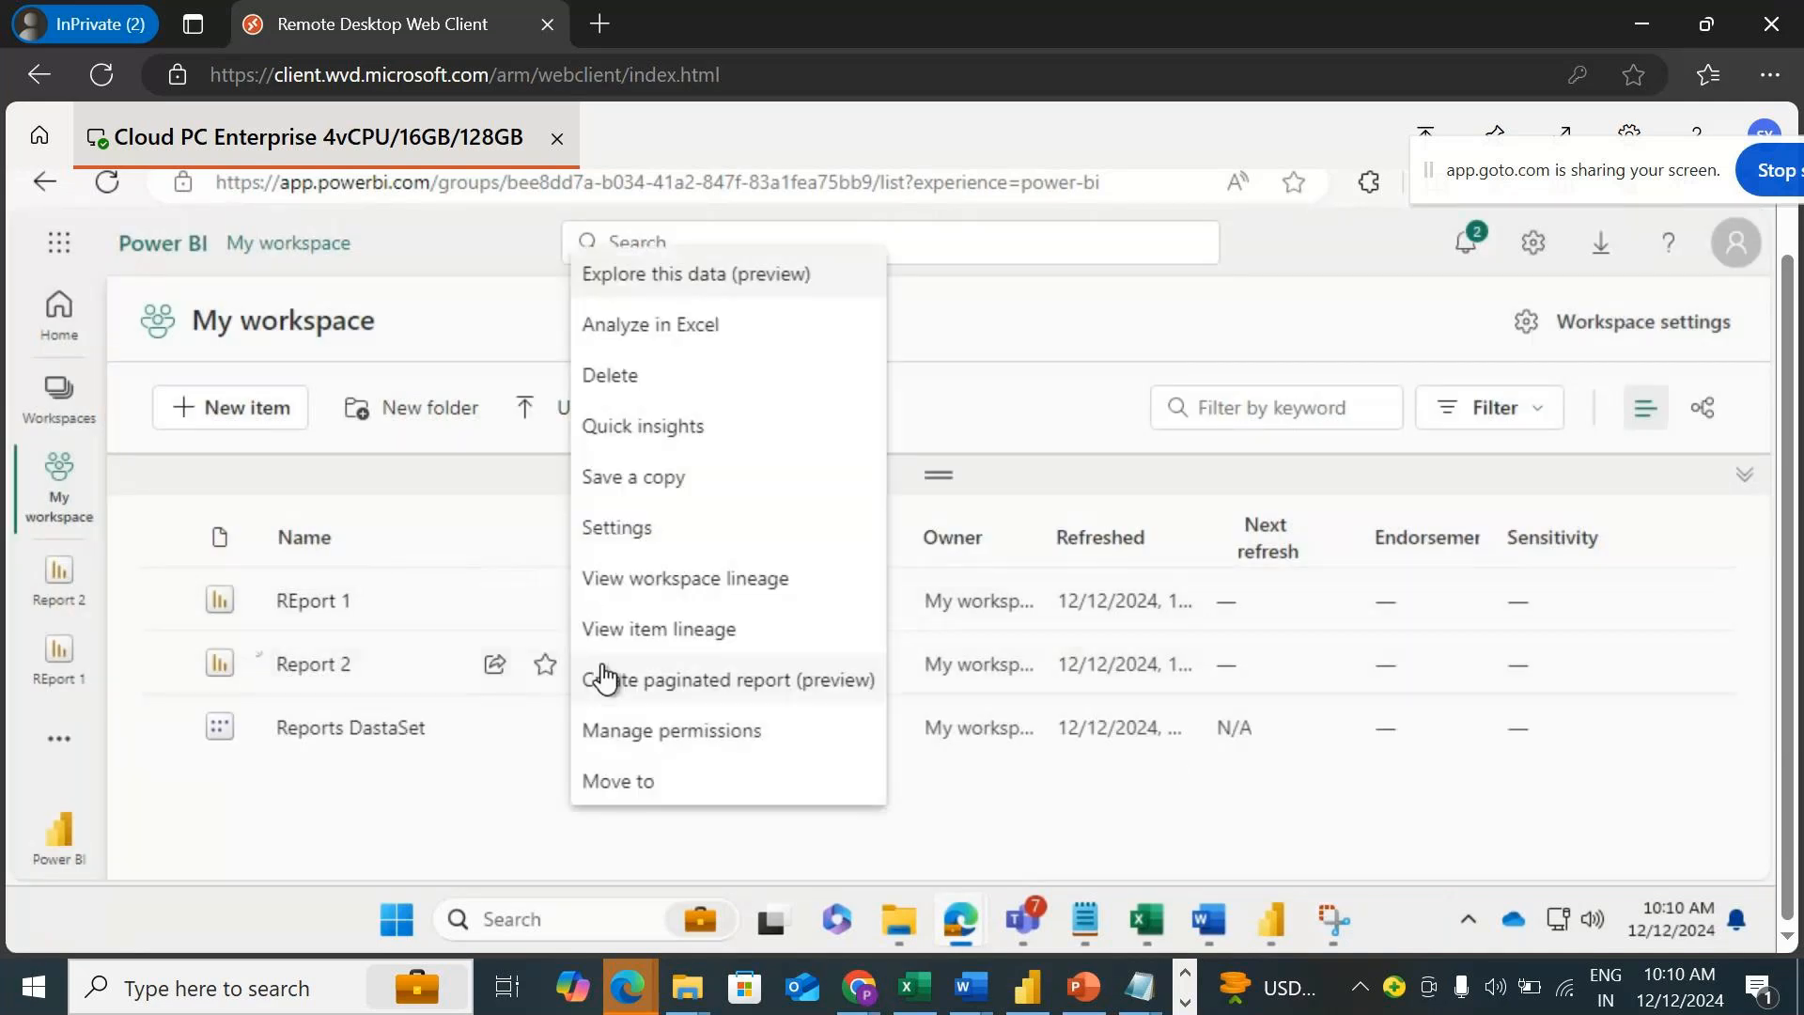
{"action": "left_click", "coordinate": [648, 379]}
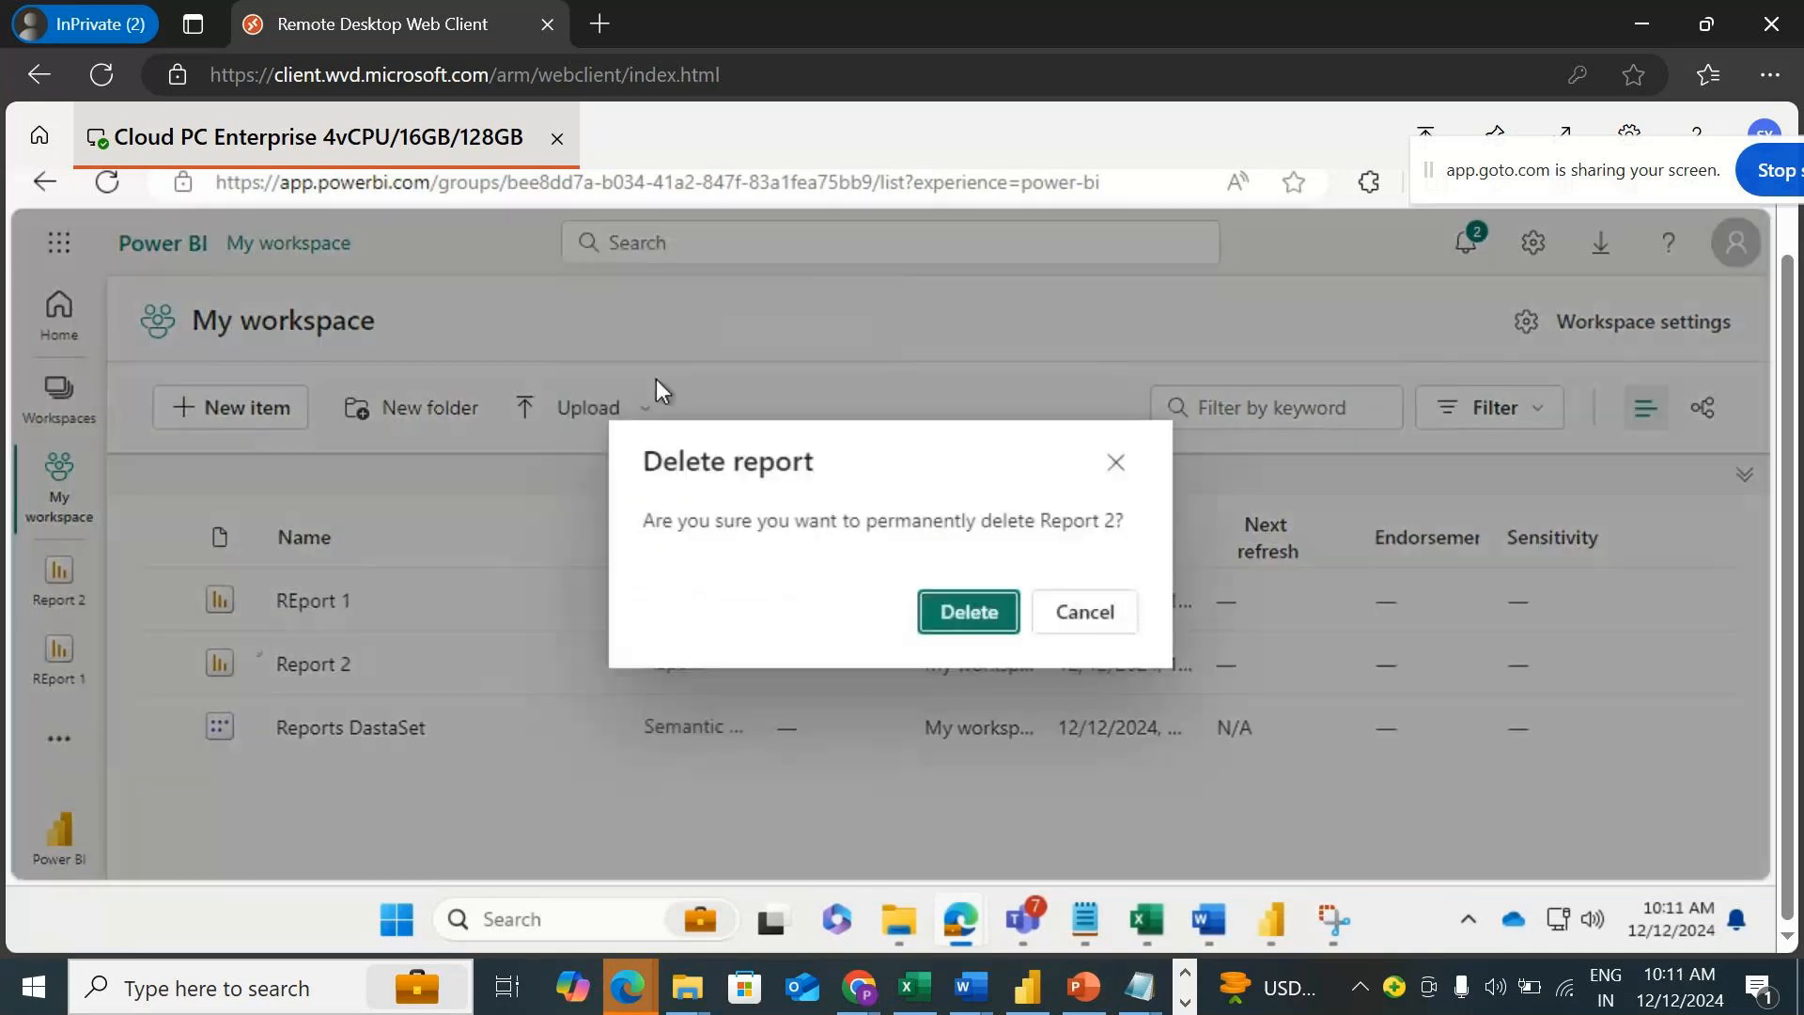
{"action": "key", "text": "Return"}
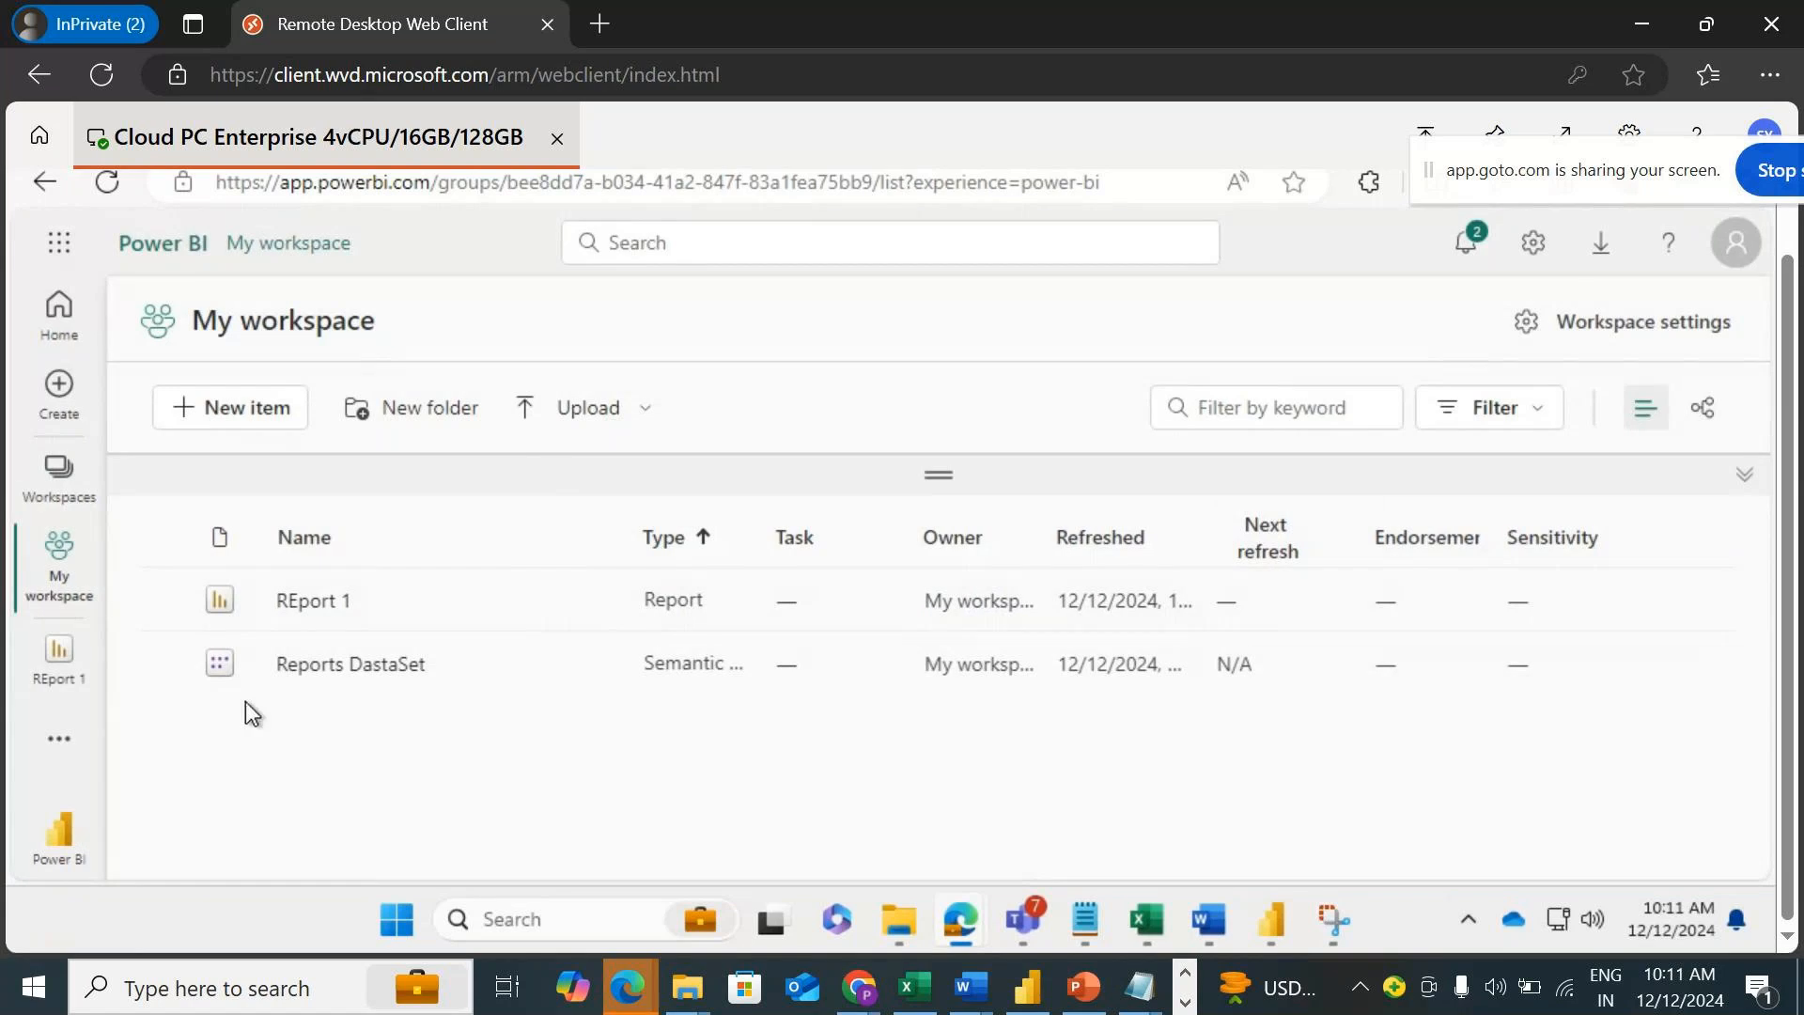
{"action": "left_click", "coordinate": [596, 665]}
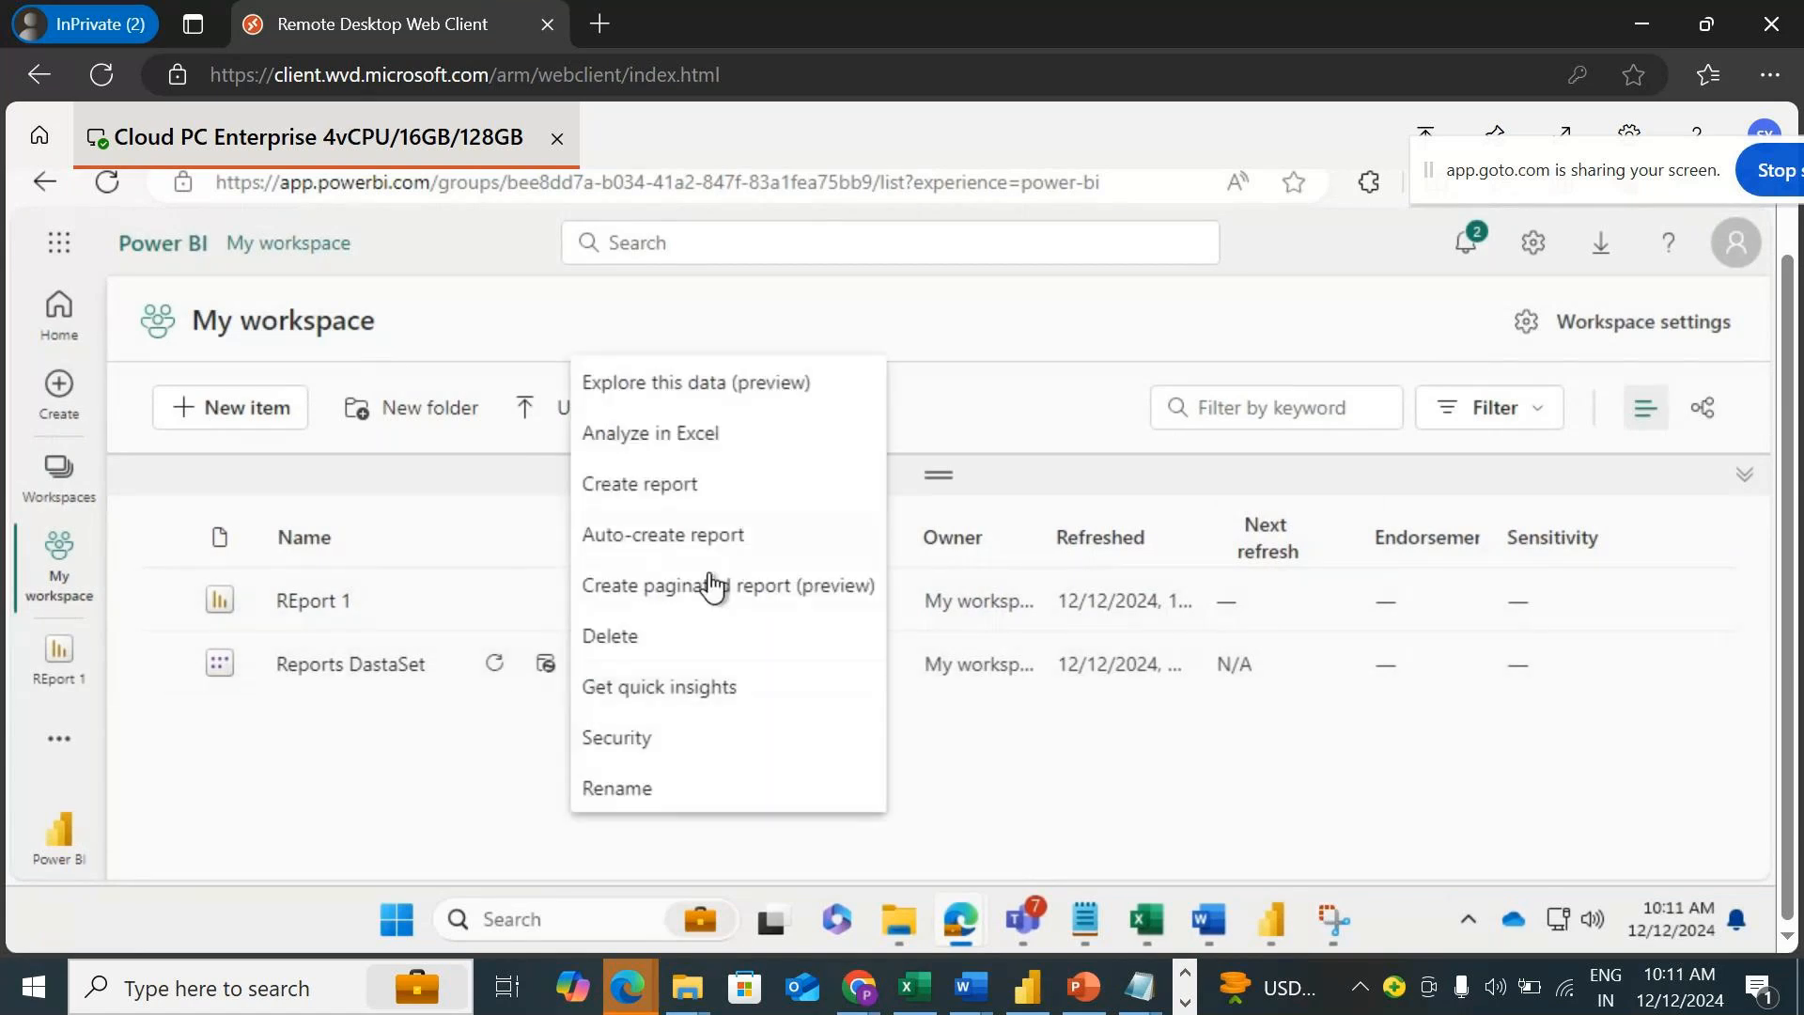
{"action": "left_click", "coordinate": [627, 536]}
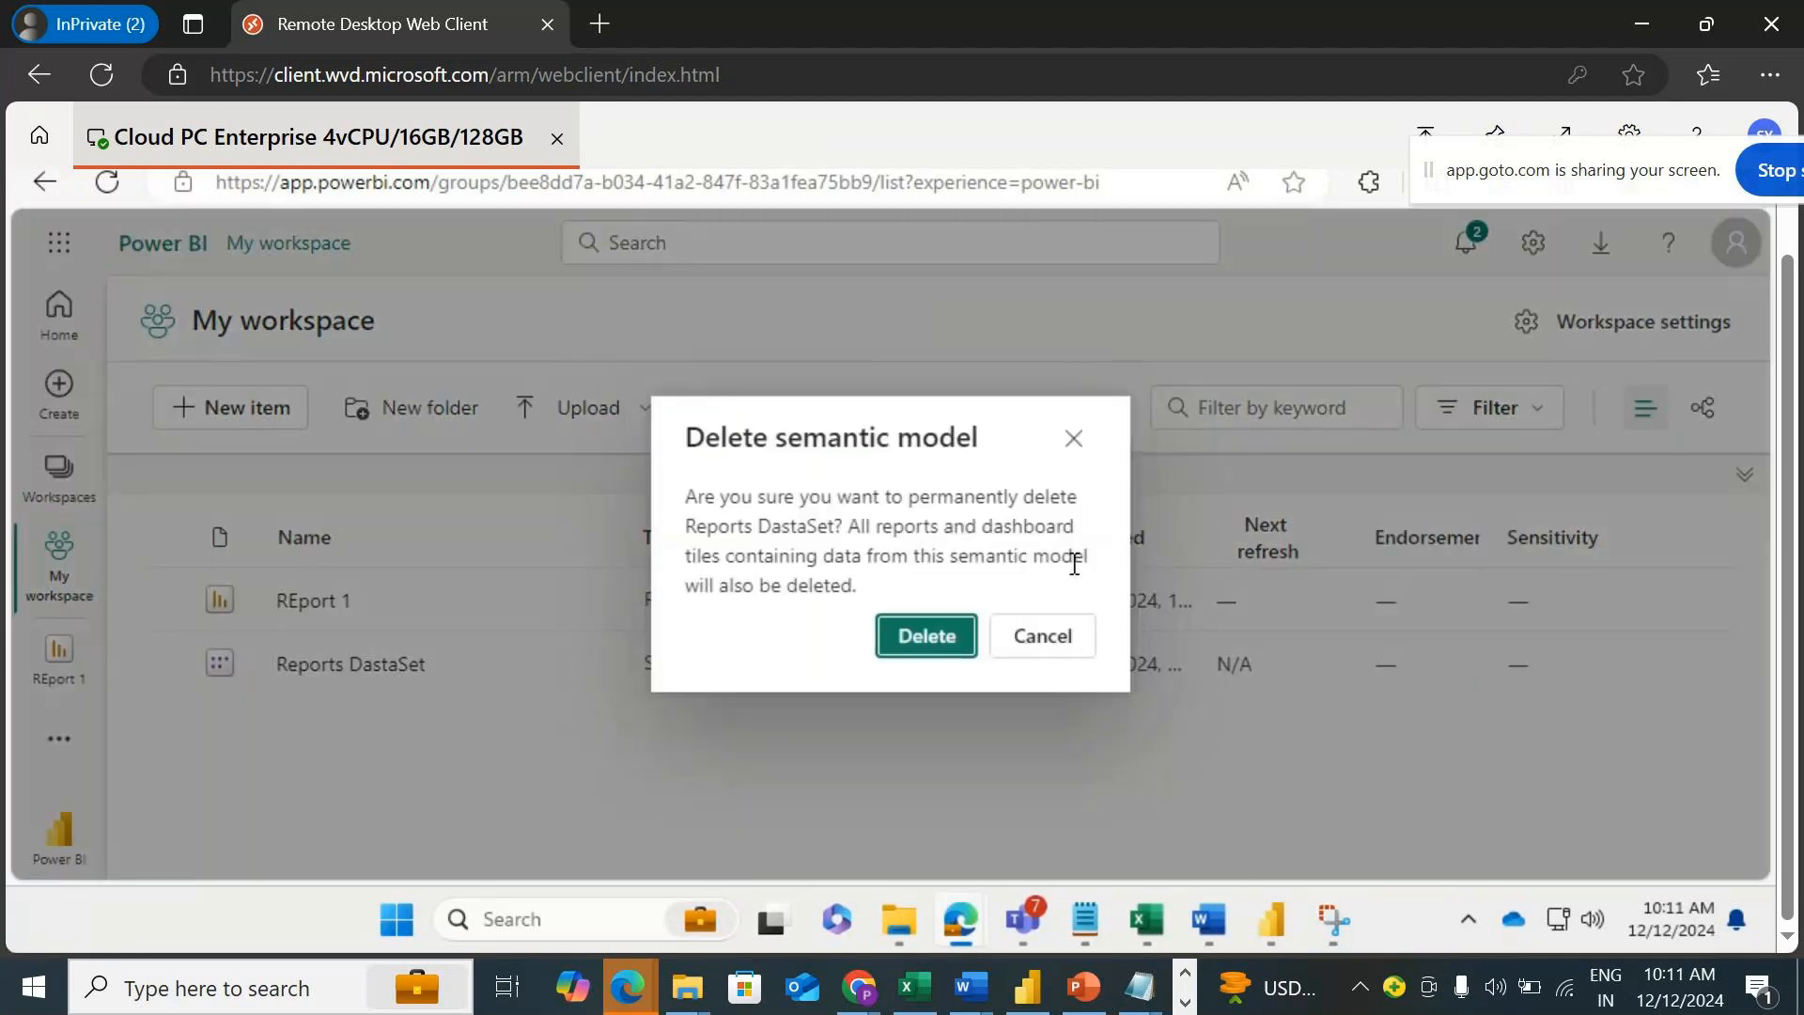
{"action": "left_click", "coordinate": [936, 637]}
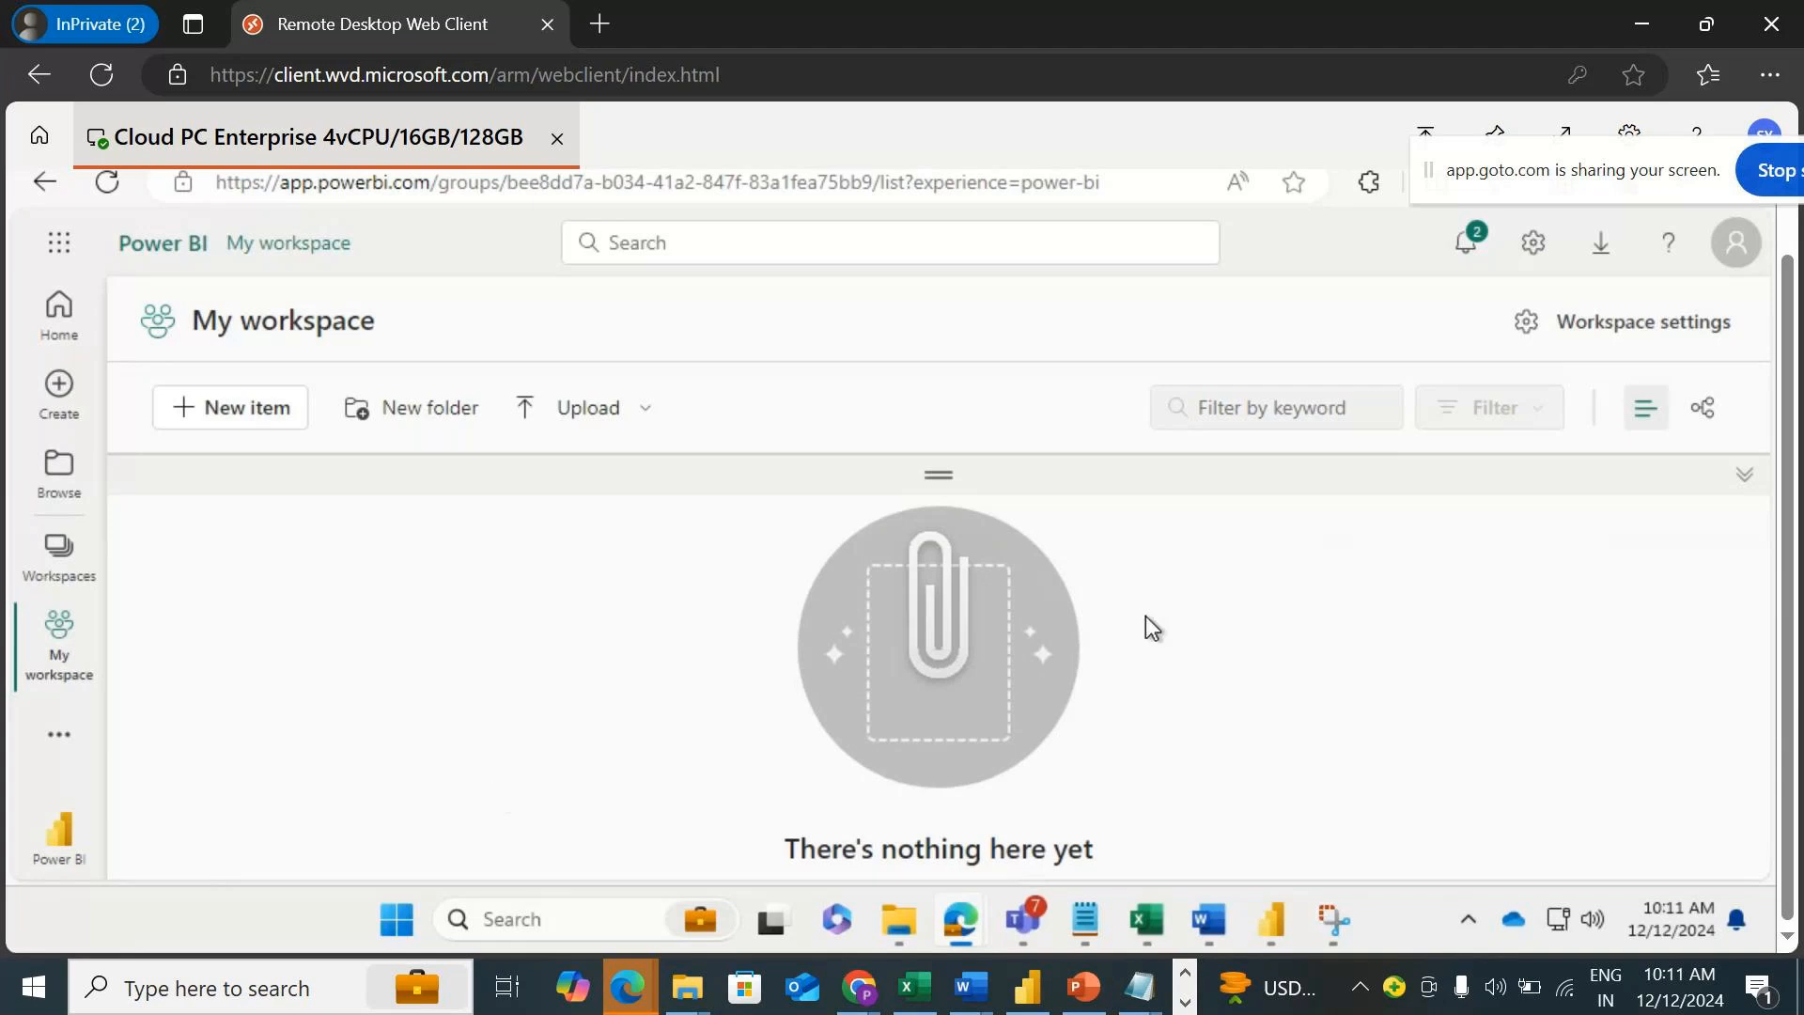
Upload REport 1.pbix from the local Documents folder to My workspace and refresh the item list.
{"action": "left_click", "coordinate": [593, 410]}
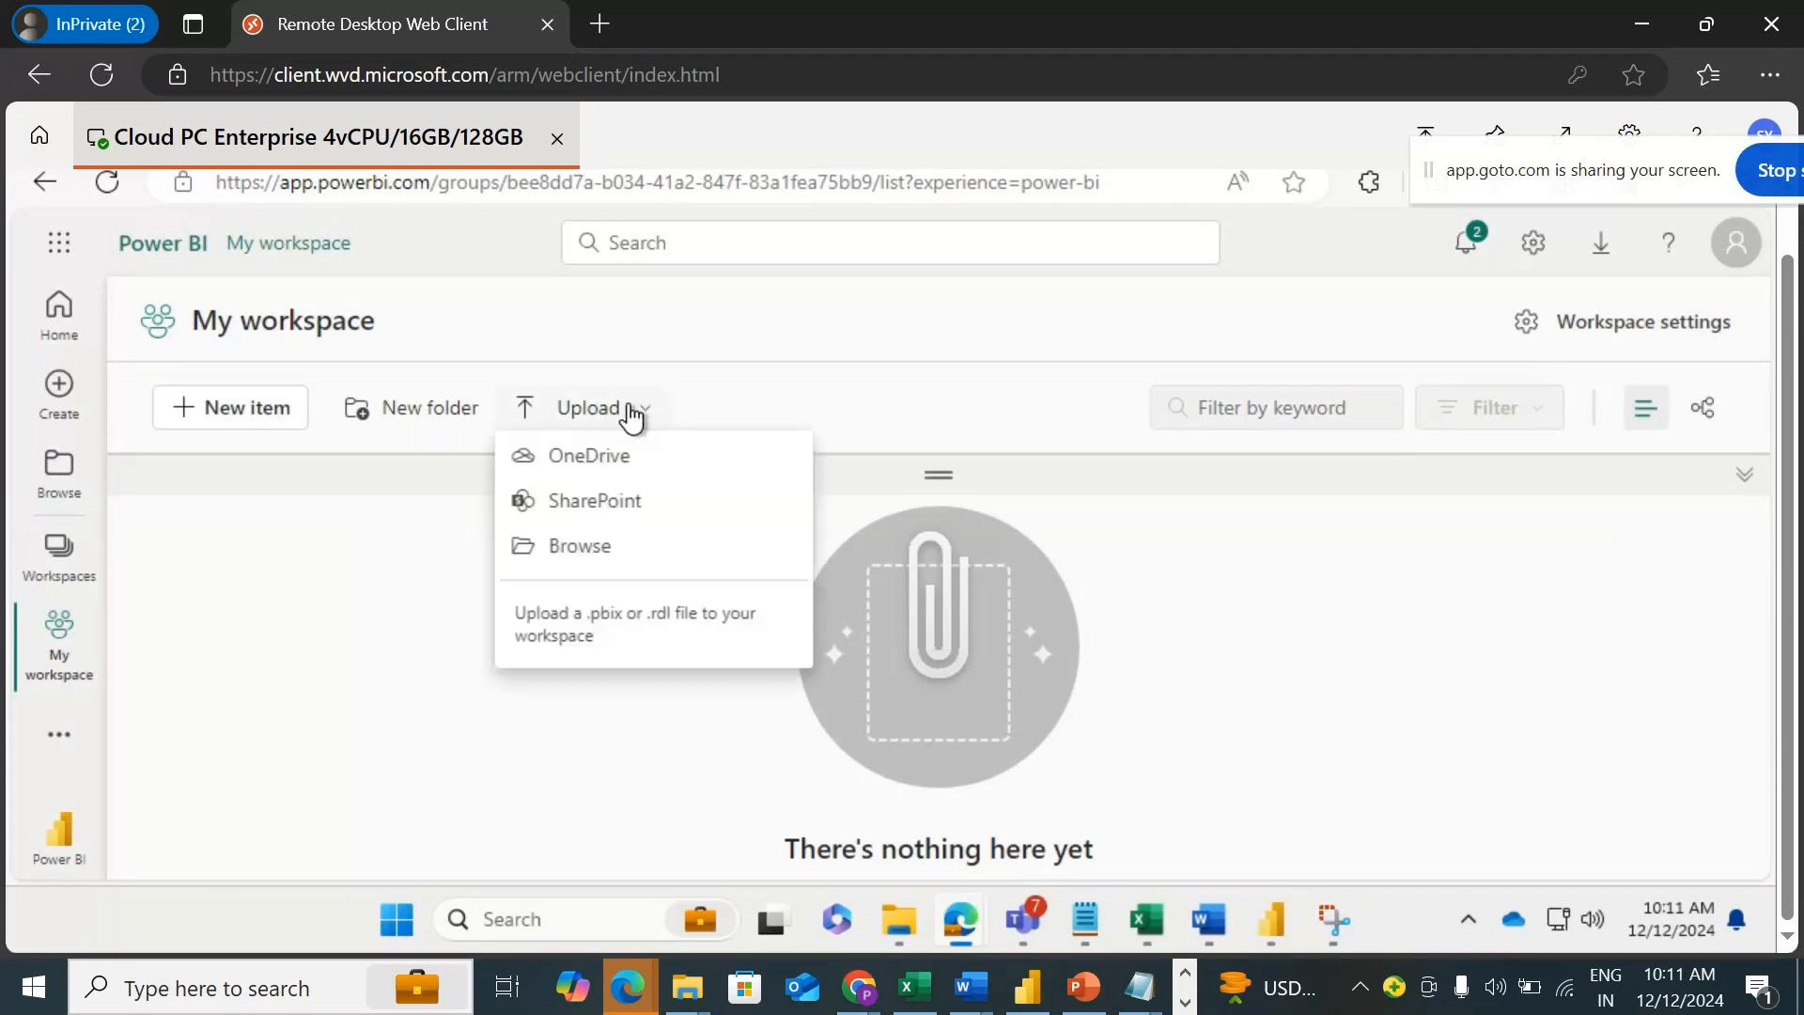
{"action": "left_click", "coordinate": [580, 547]}
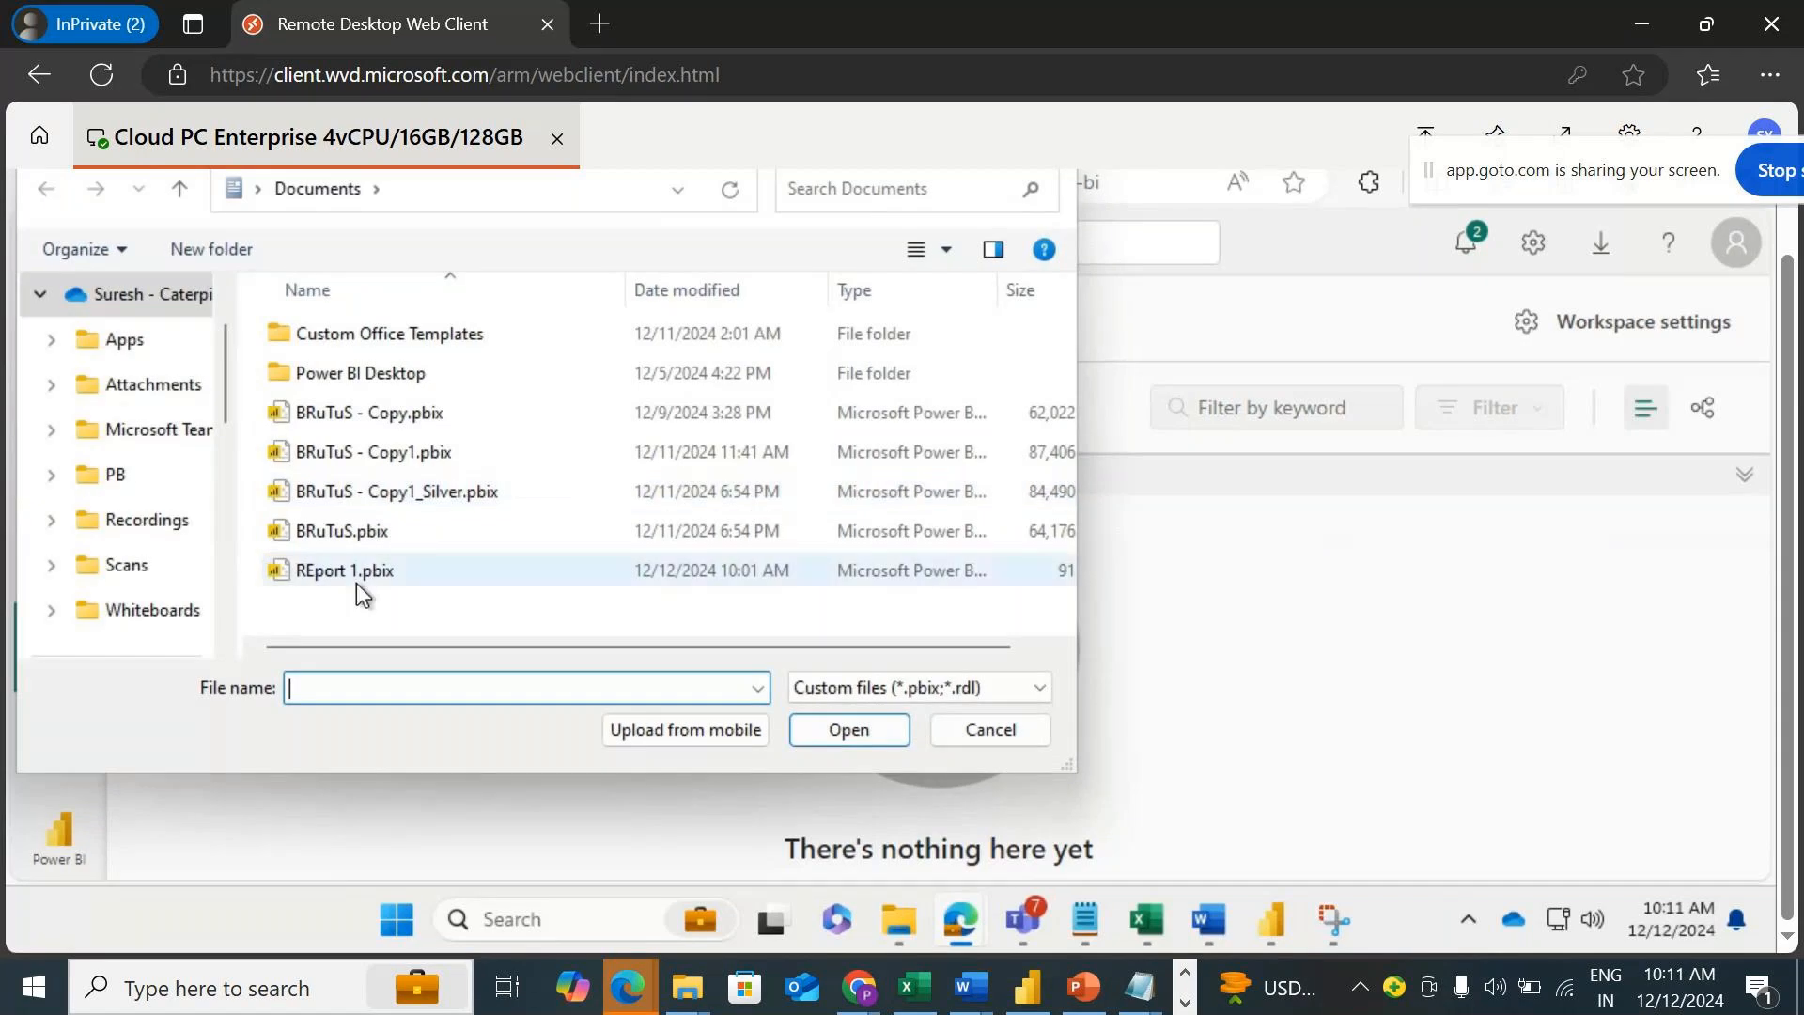
{"action": "left_click", "coordinate": [353, 570]}
{"action": "left_click", "coordinate": [816, 731]}
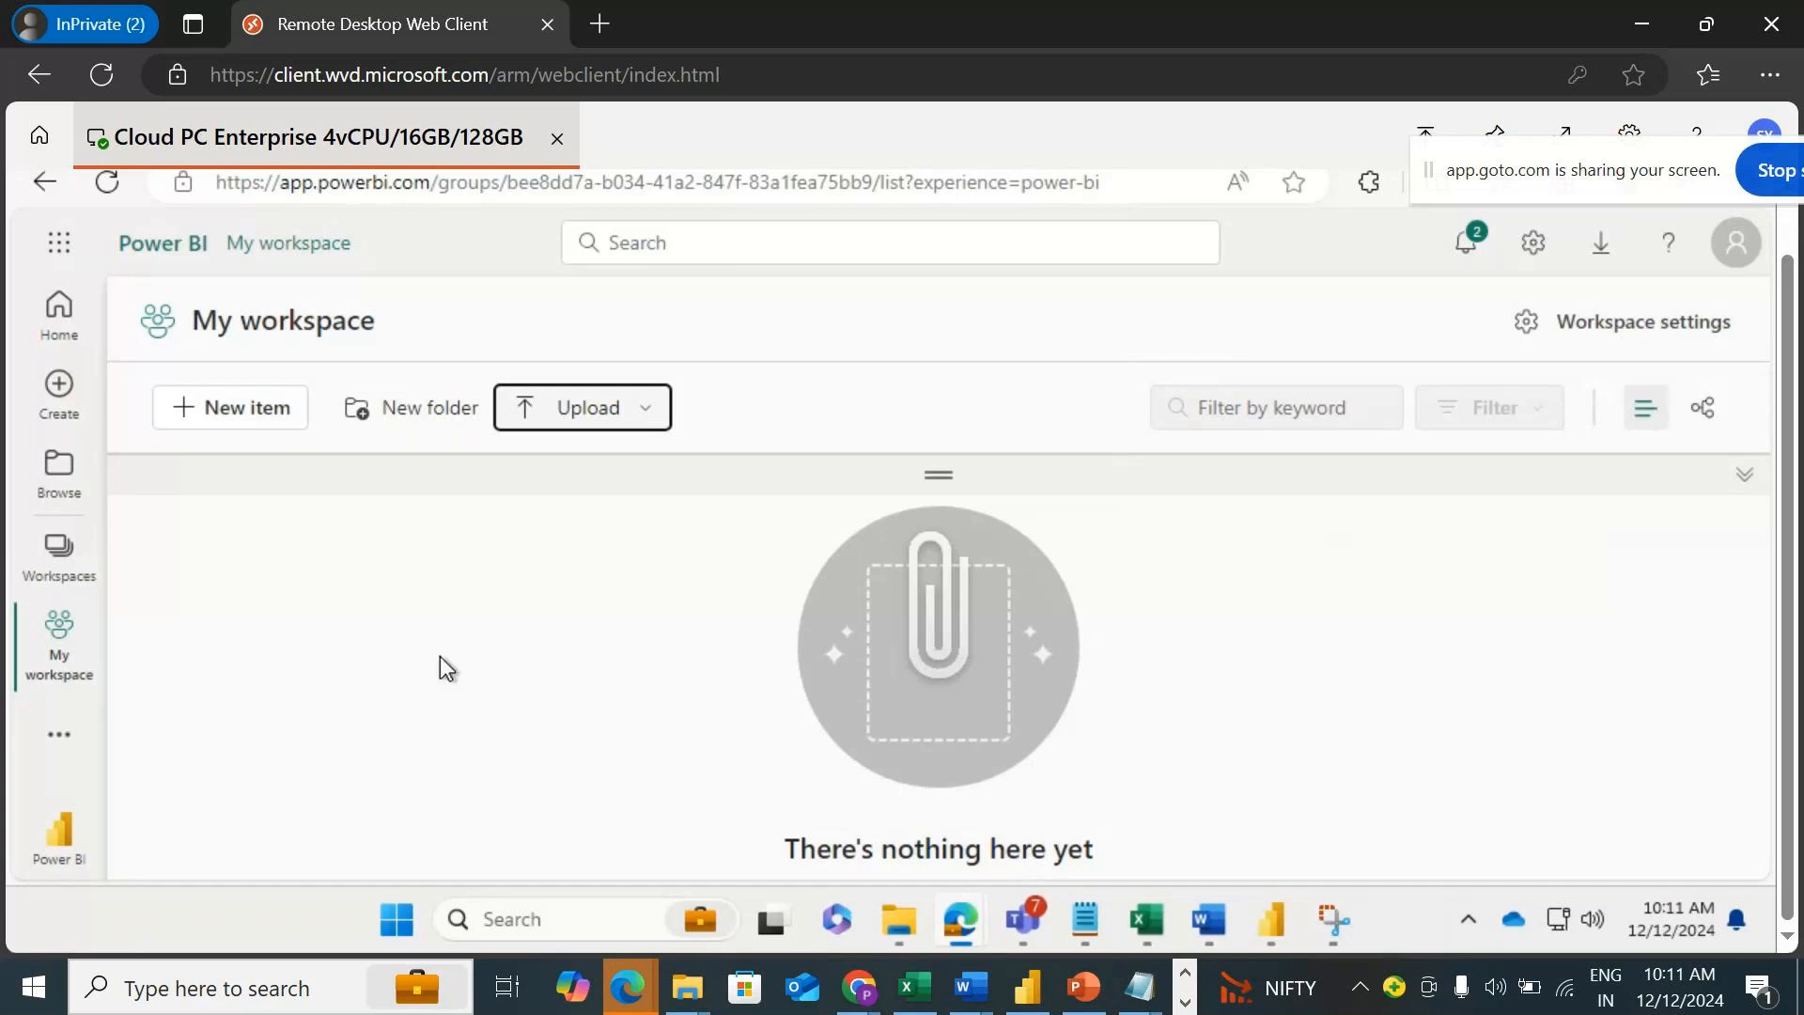
{"action": "left_click", "coordinate": [105, 182]}
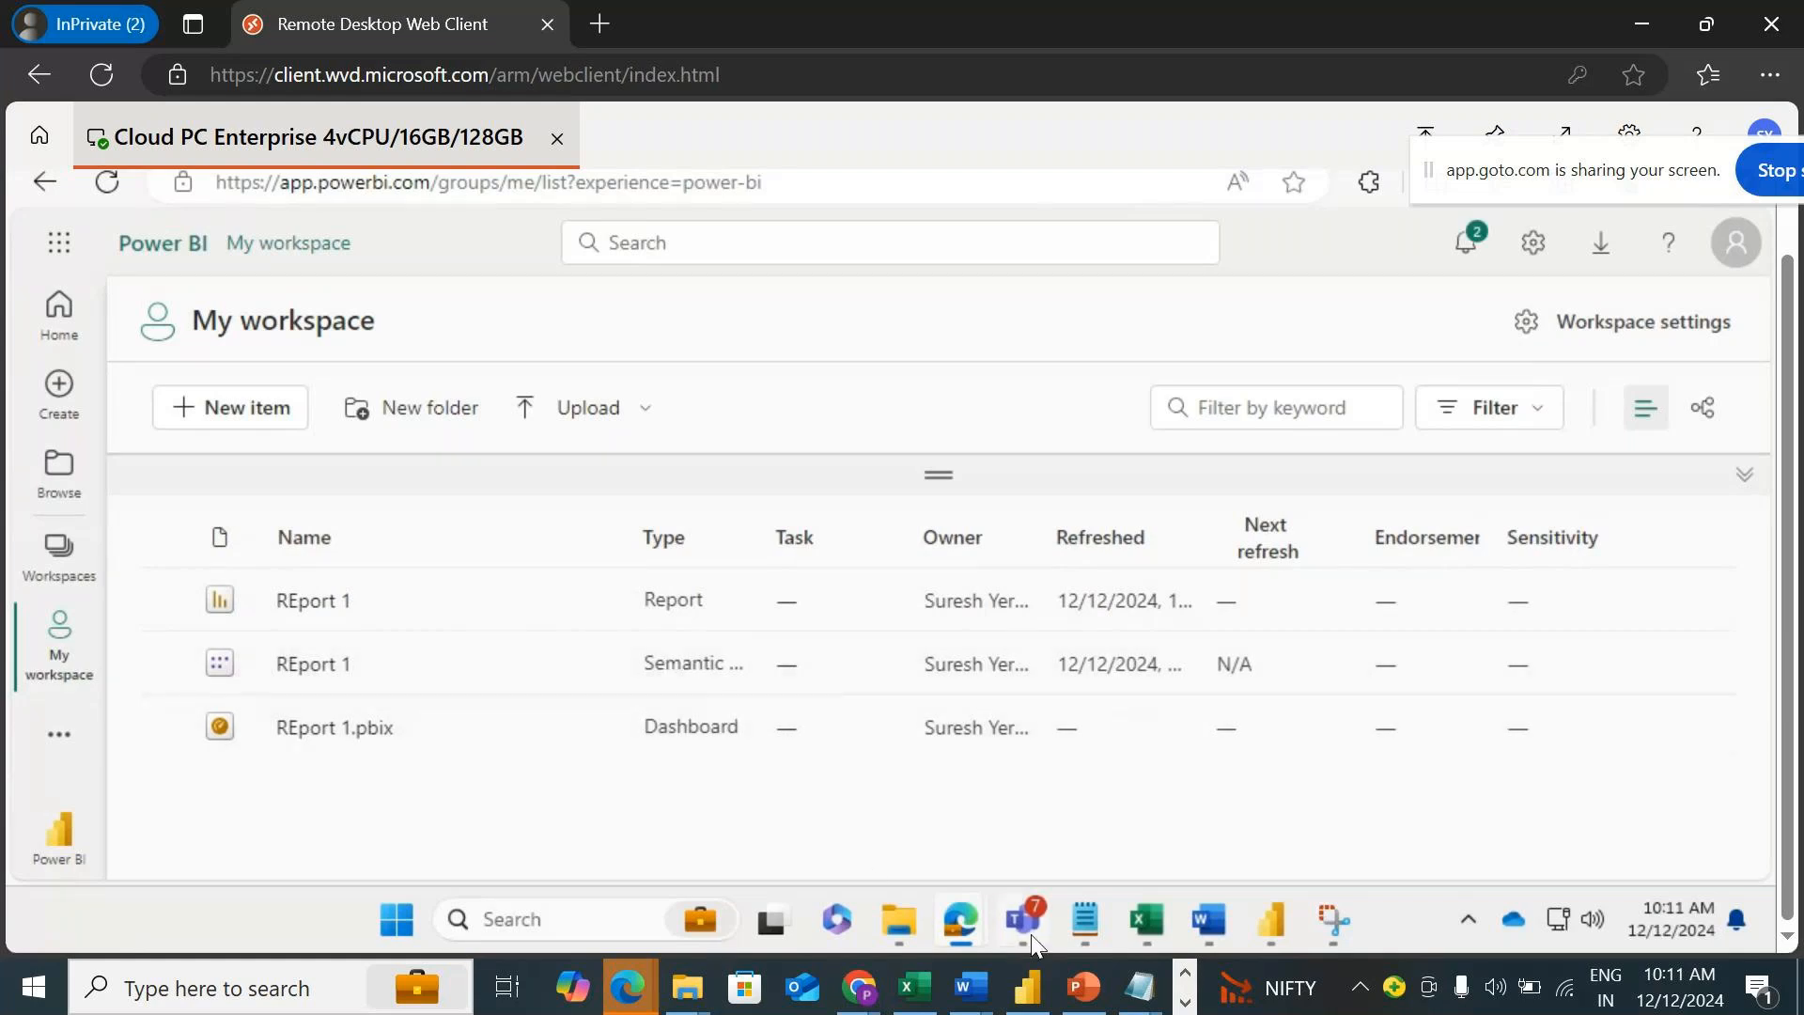
{"action": "left_click", "coordinate": [1138, 998]}
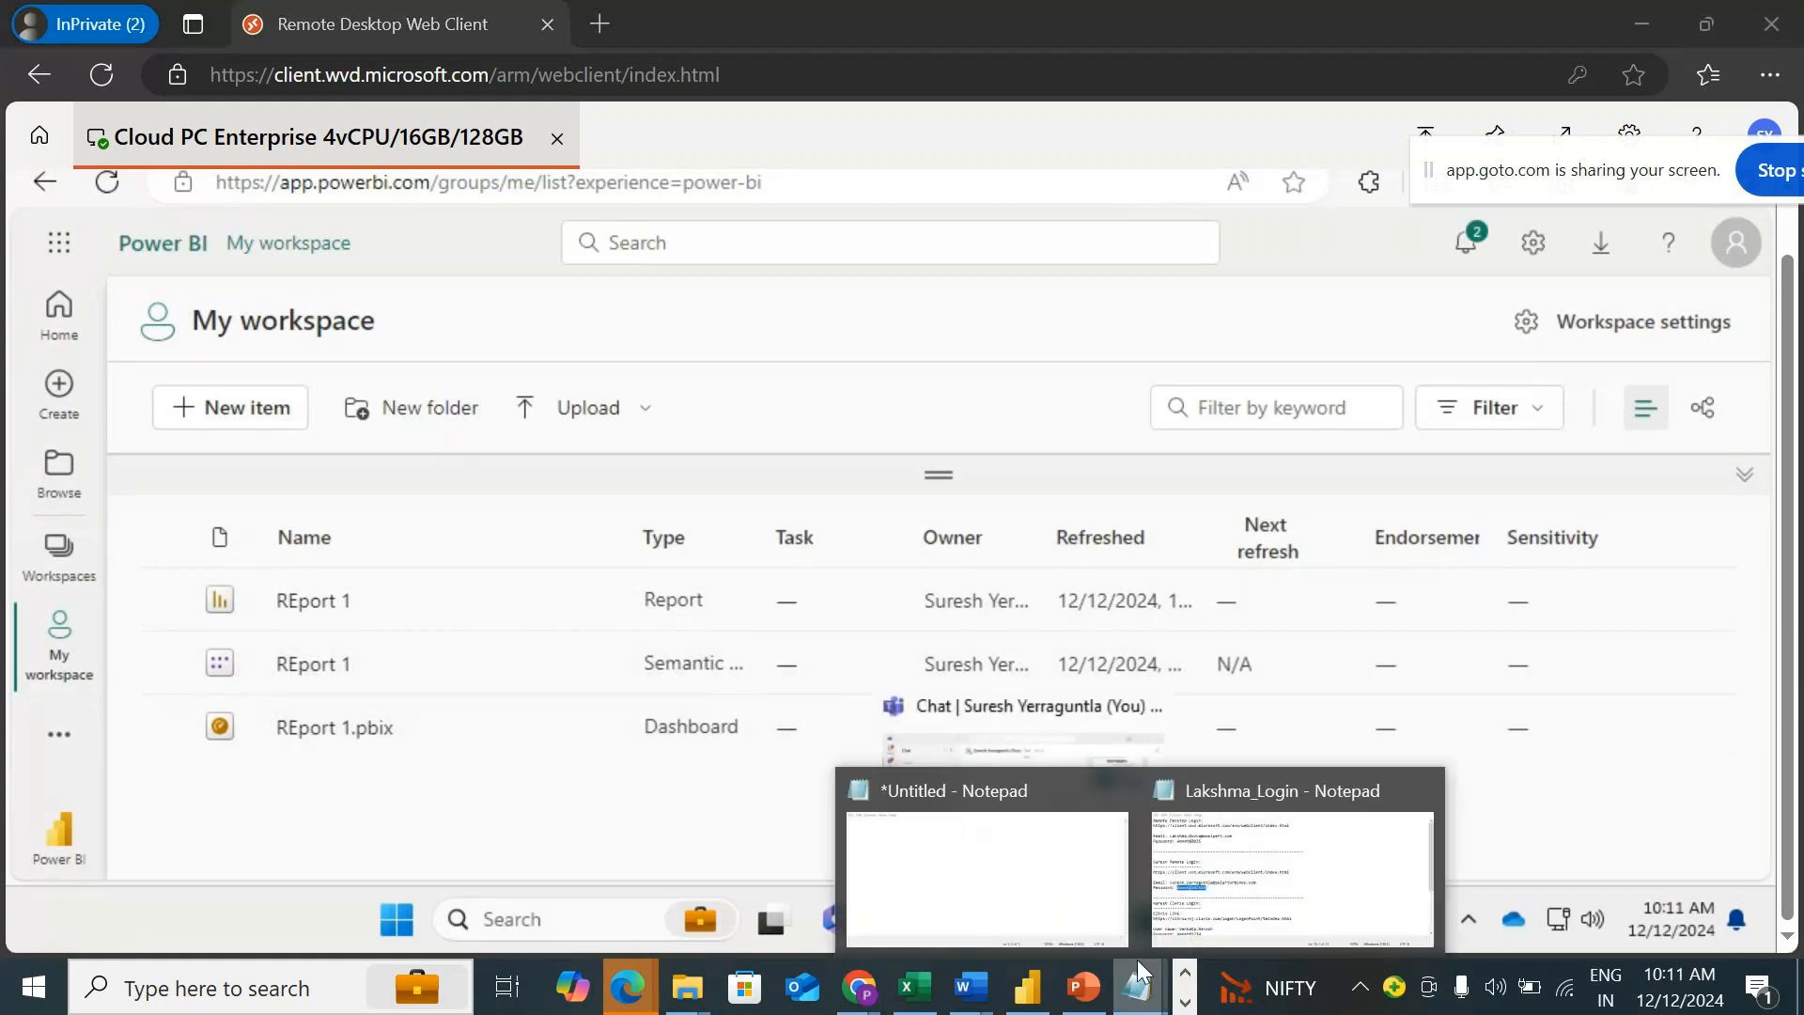
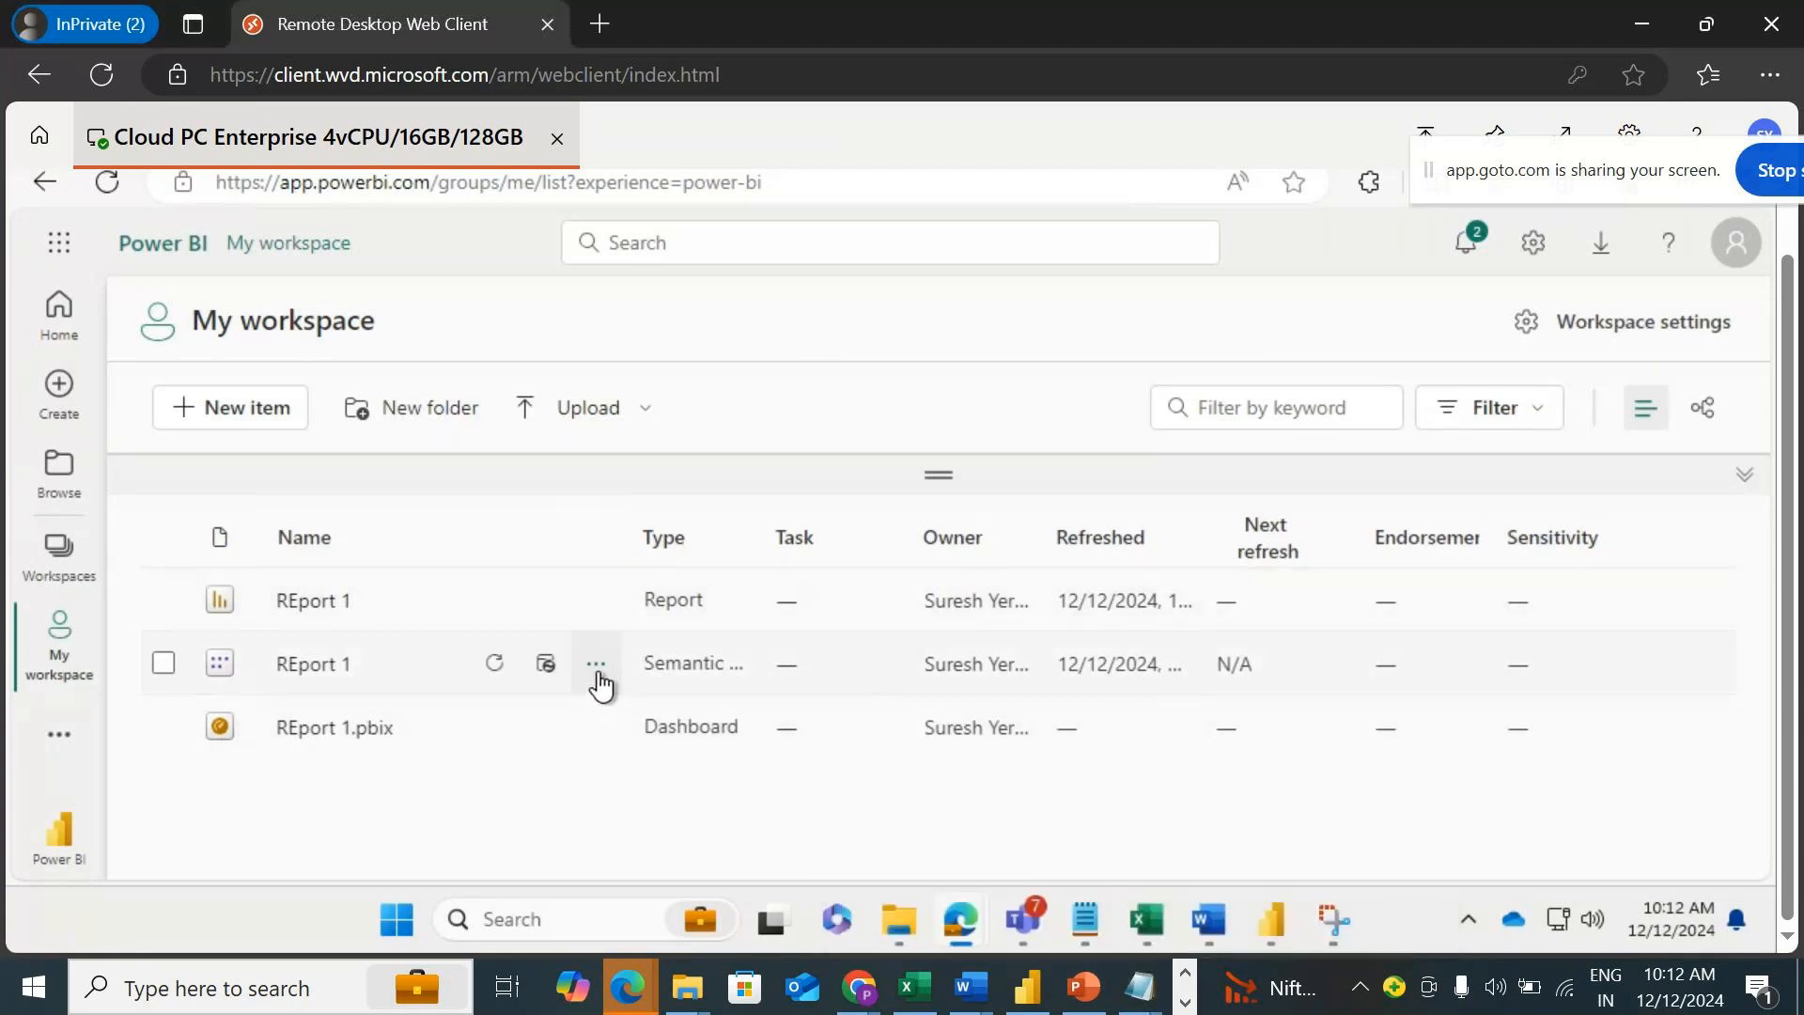
Analyze the REport 1 semantic model in Excel, open the generated workbook in Excel for the web and enable its content.
{"action": "left_click", "coordinate": [598, 669]}
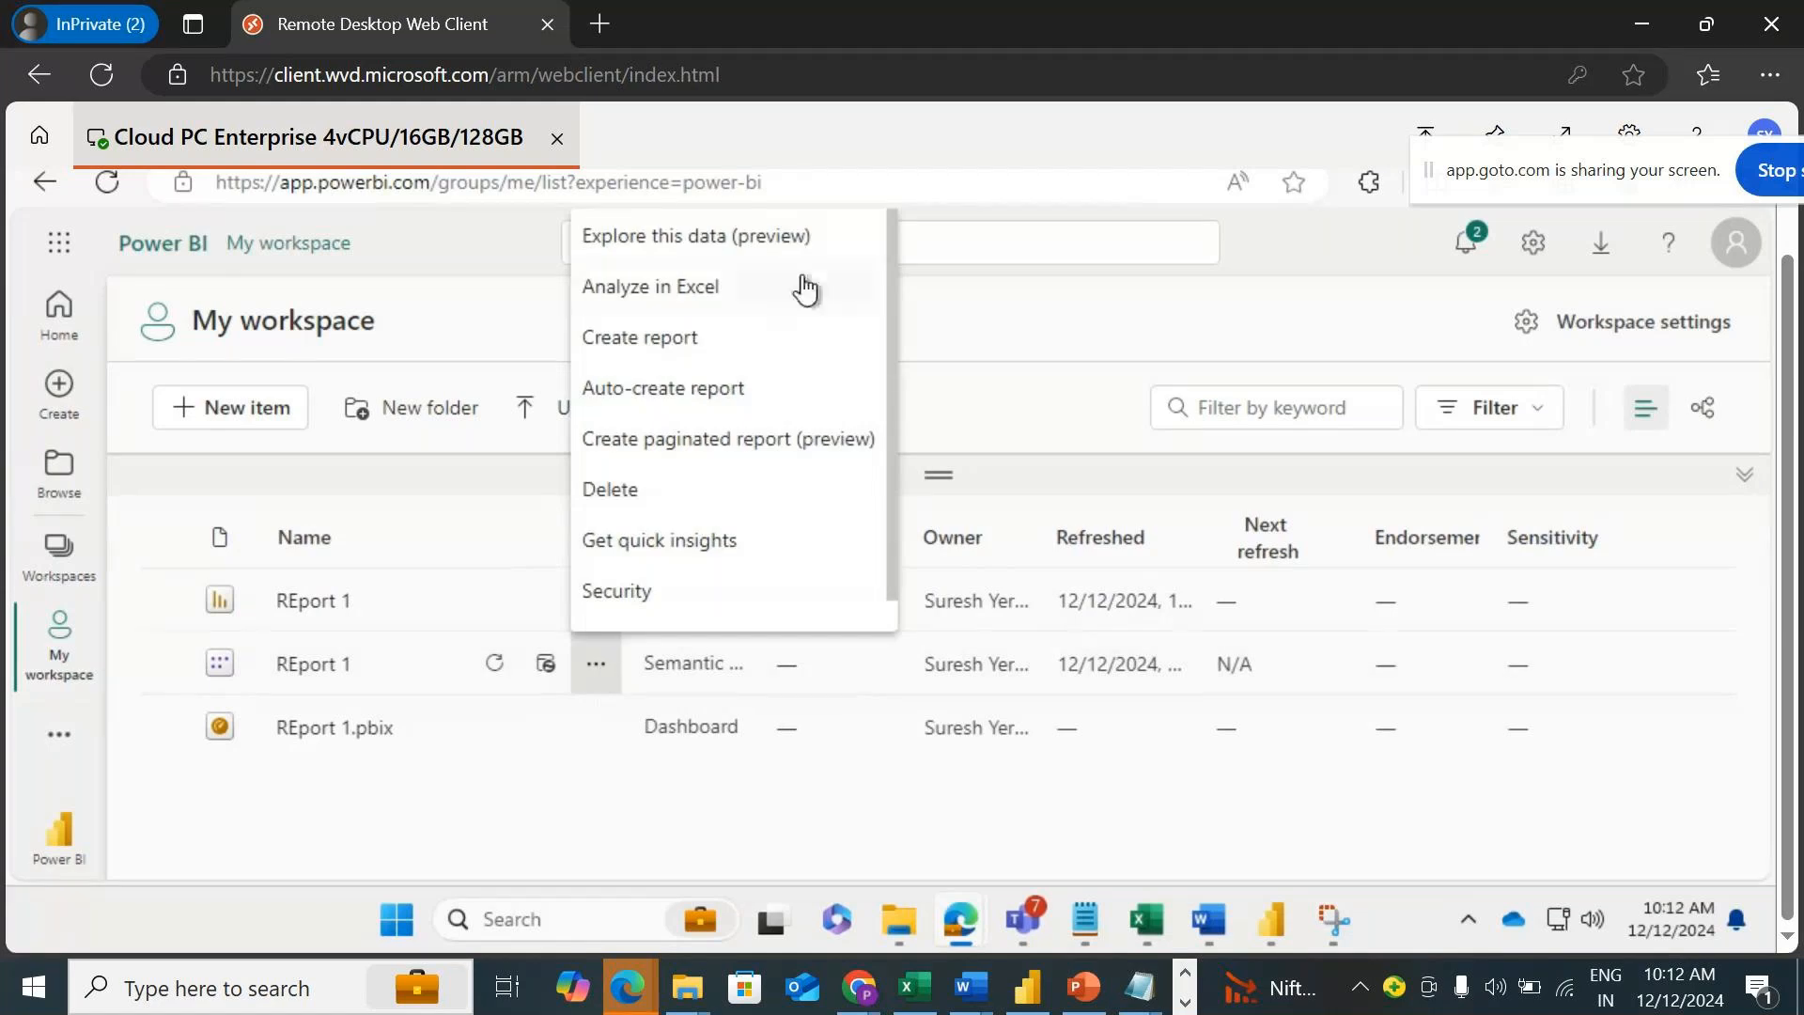
{"action": "scroll", "coordinate": [814, 489], "scroll_direction": "down", "scroll_amount": 3}
{"action": "scroll", "coordinate": [810, 450], "scroll_direction": "up", "scroll_amount": 3}
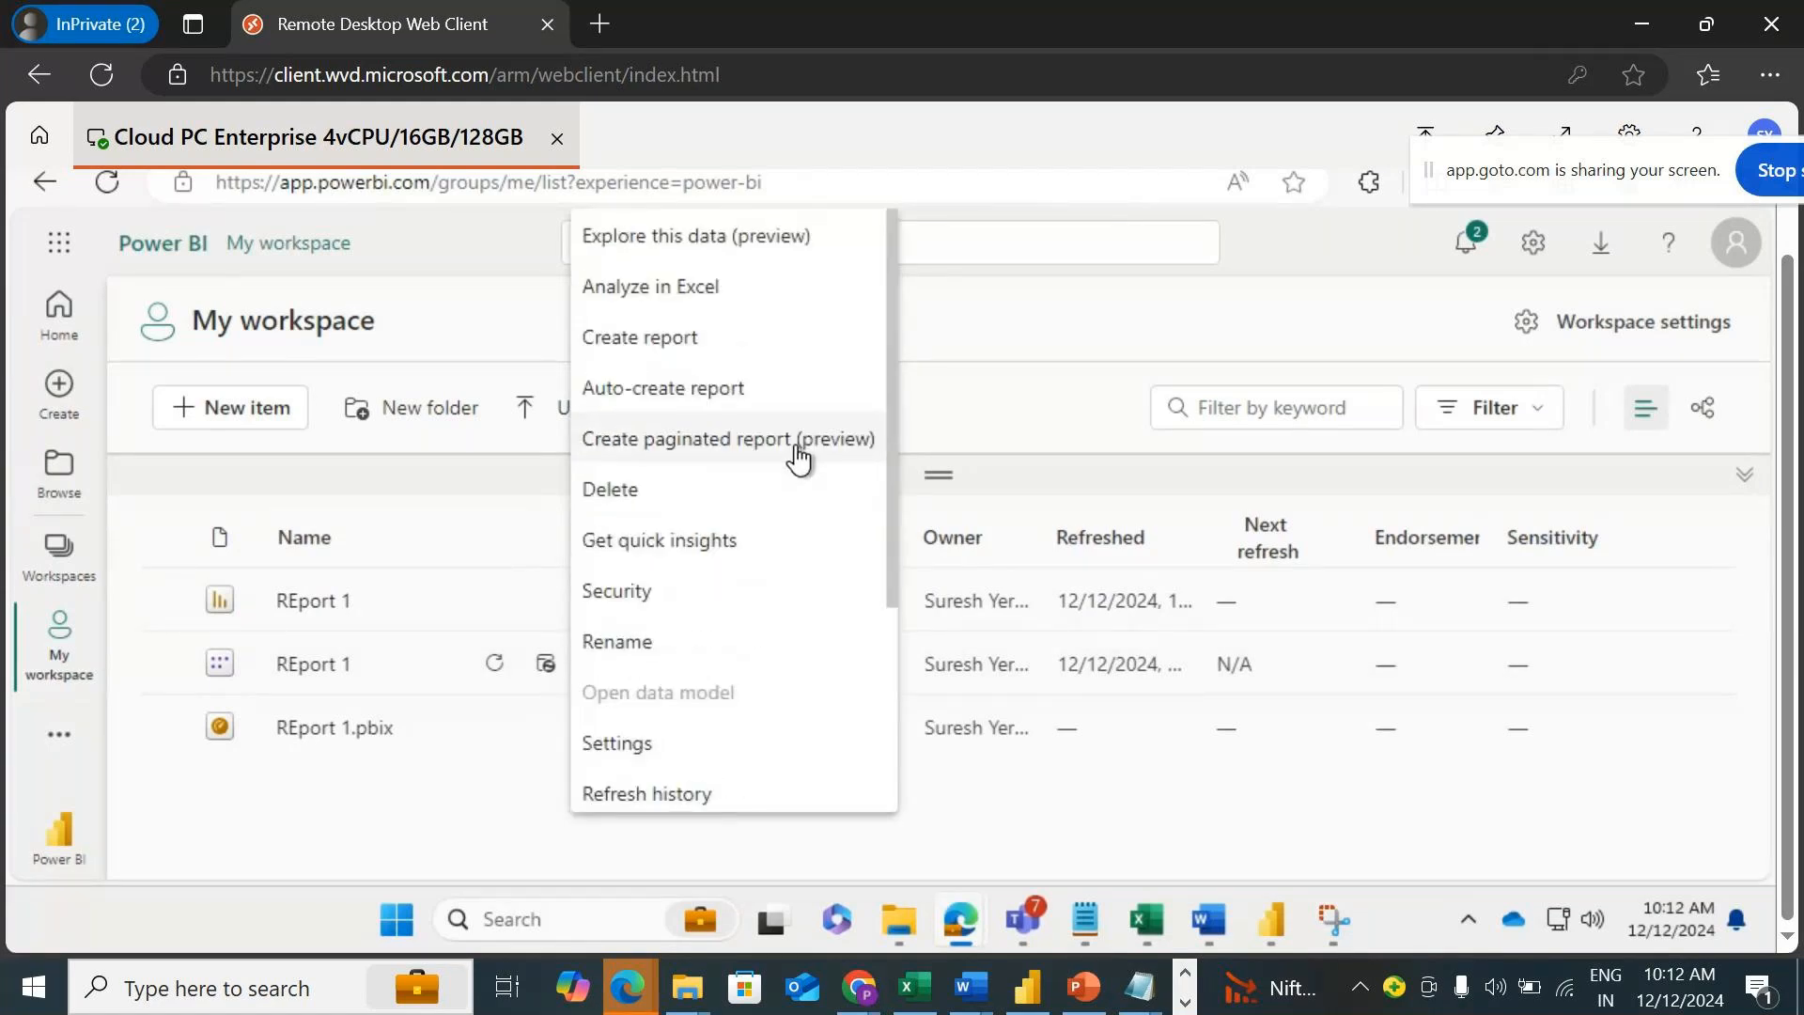
{"action": "left_click", "coordinate": [737, 285]}
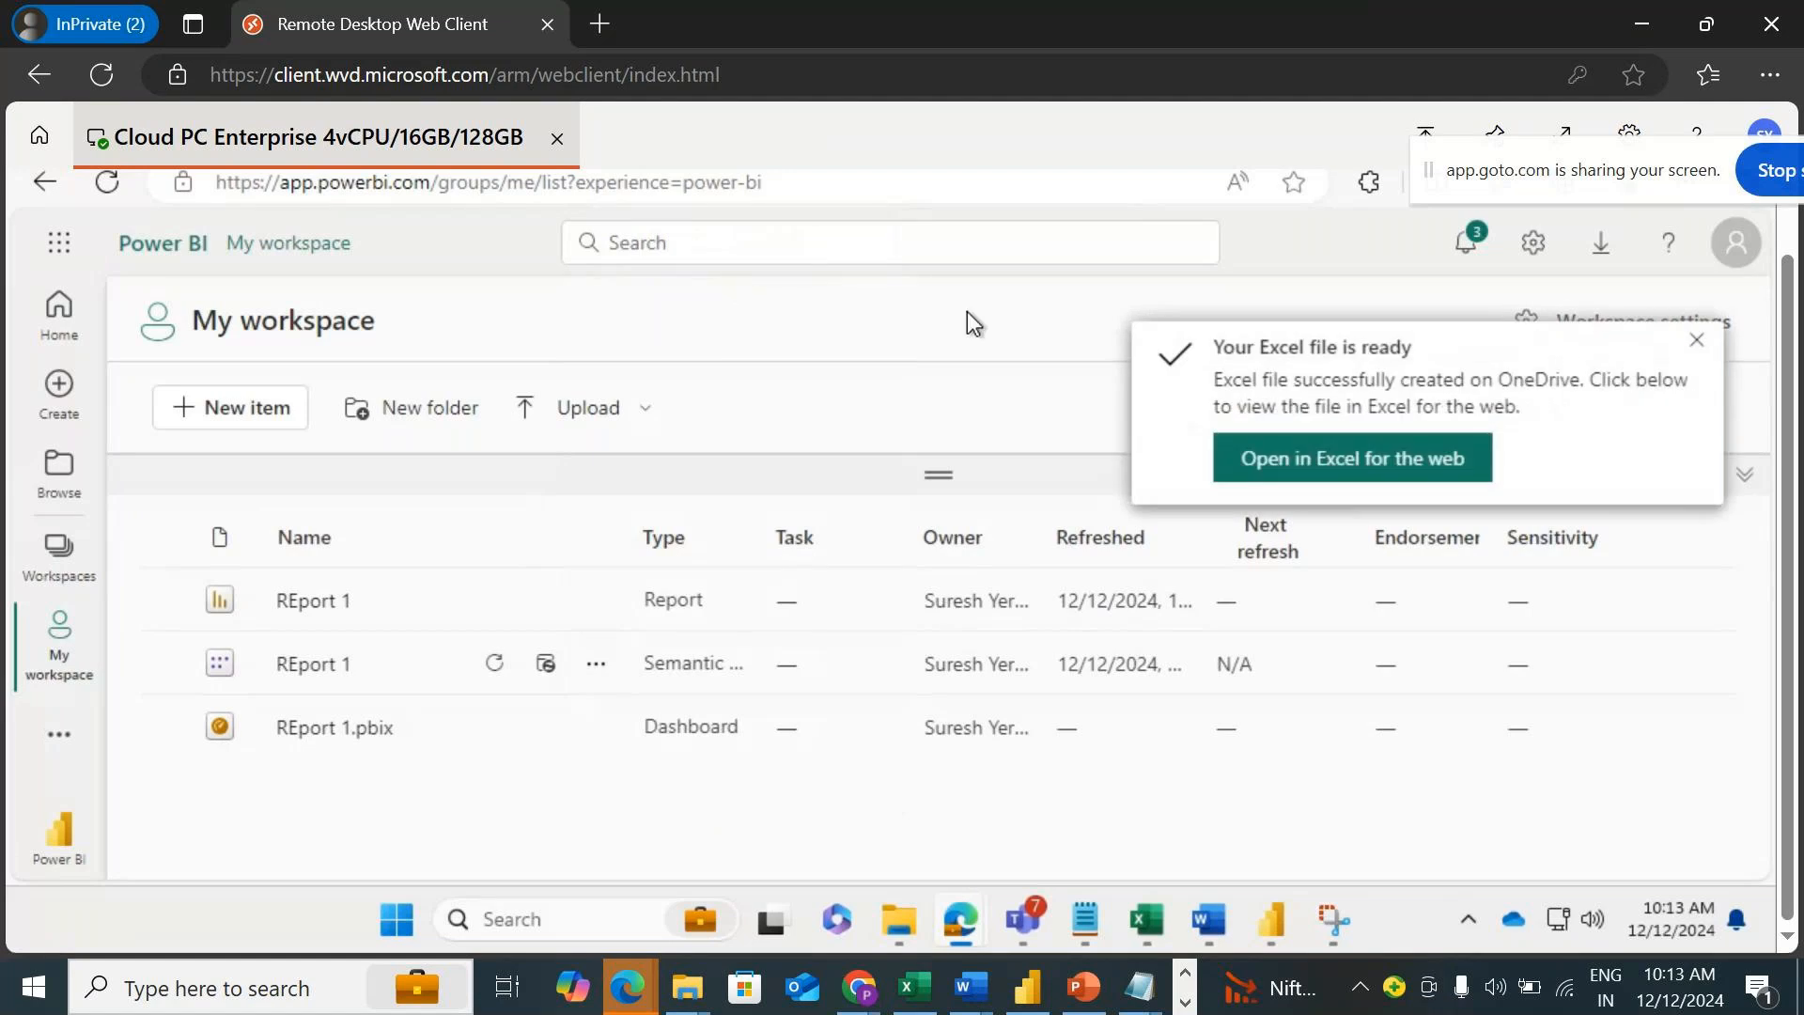
{"action": "left_click", "coordinate": [1315, 470]}
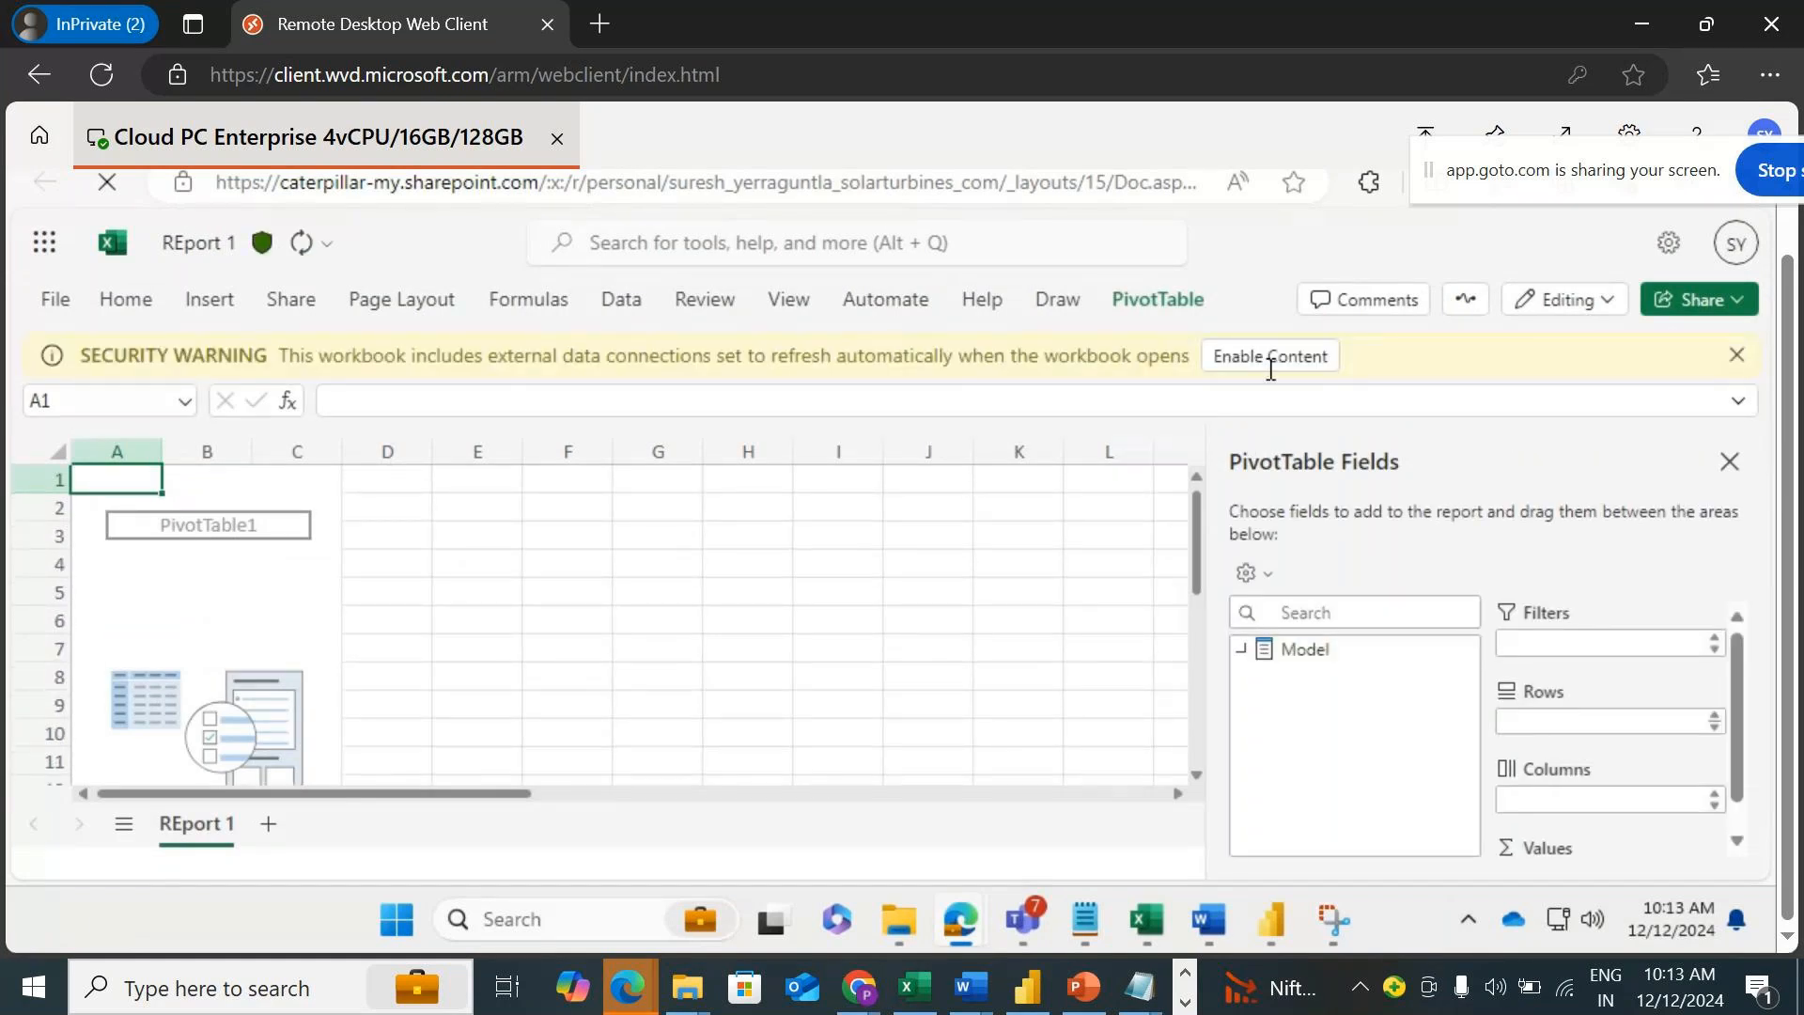
{"action": "left_click", "coordinate": [1271, 365]}
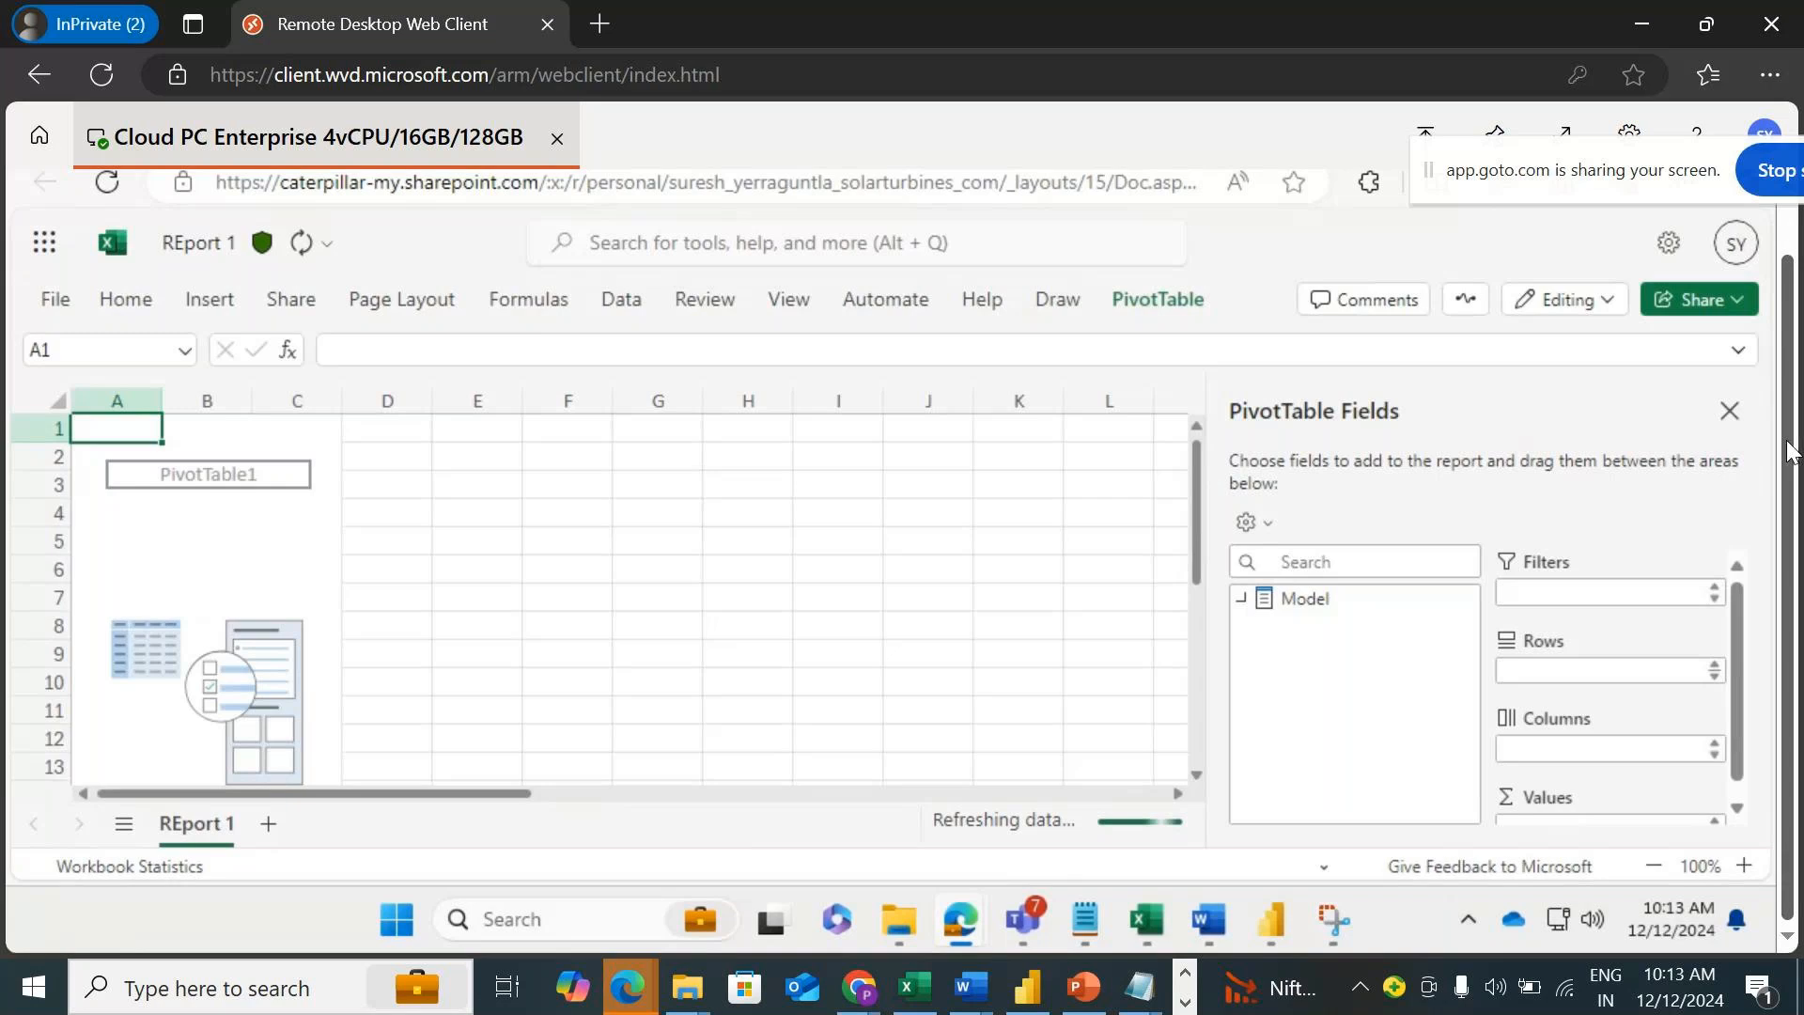
Build the PivotTable from the financials fields with Country as rows, Segment as columns and Sales as values.
{"action": "scroll", "coordinate": [460, 639], "scroll_direction": "down", "scroll_amount": 5}
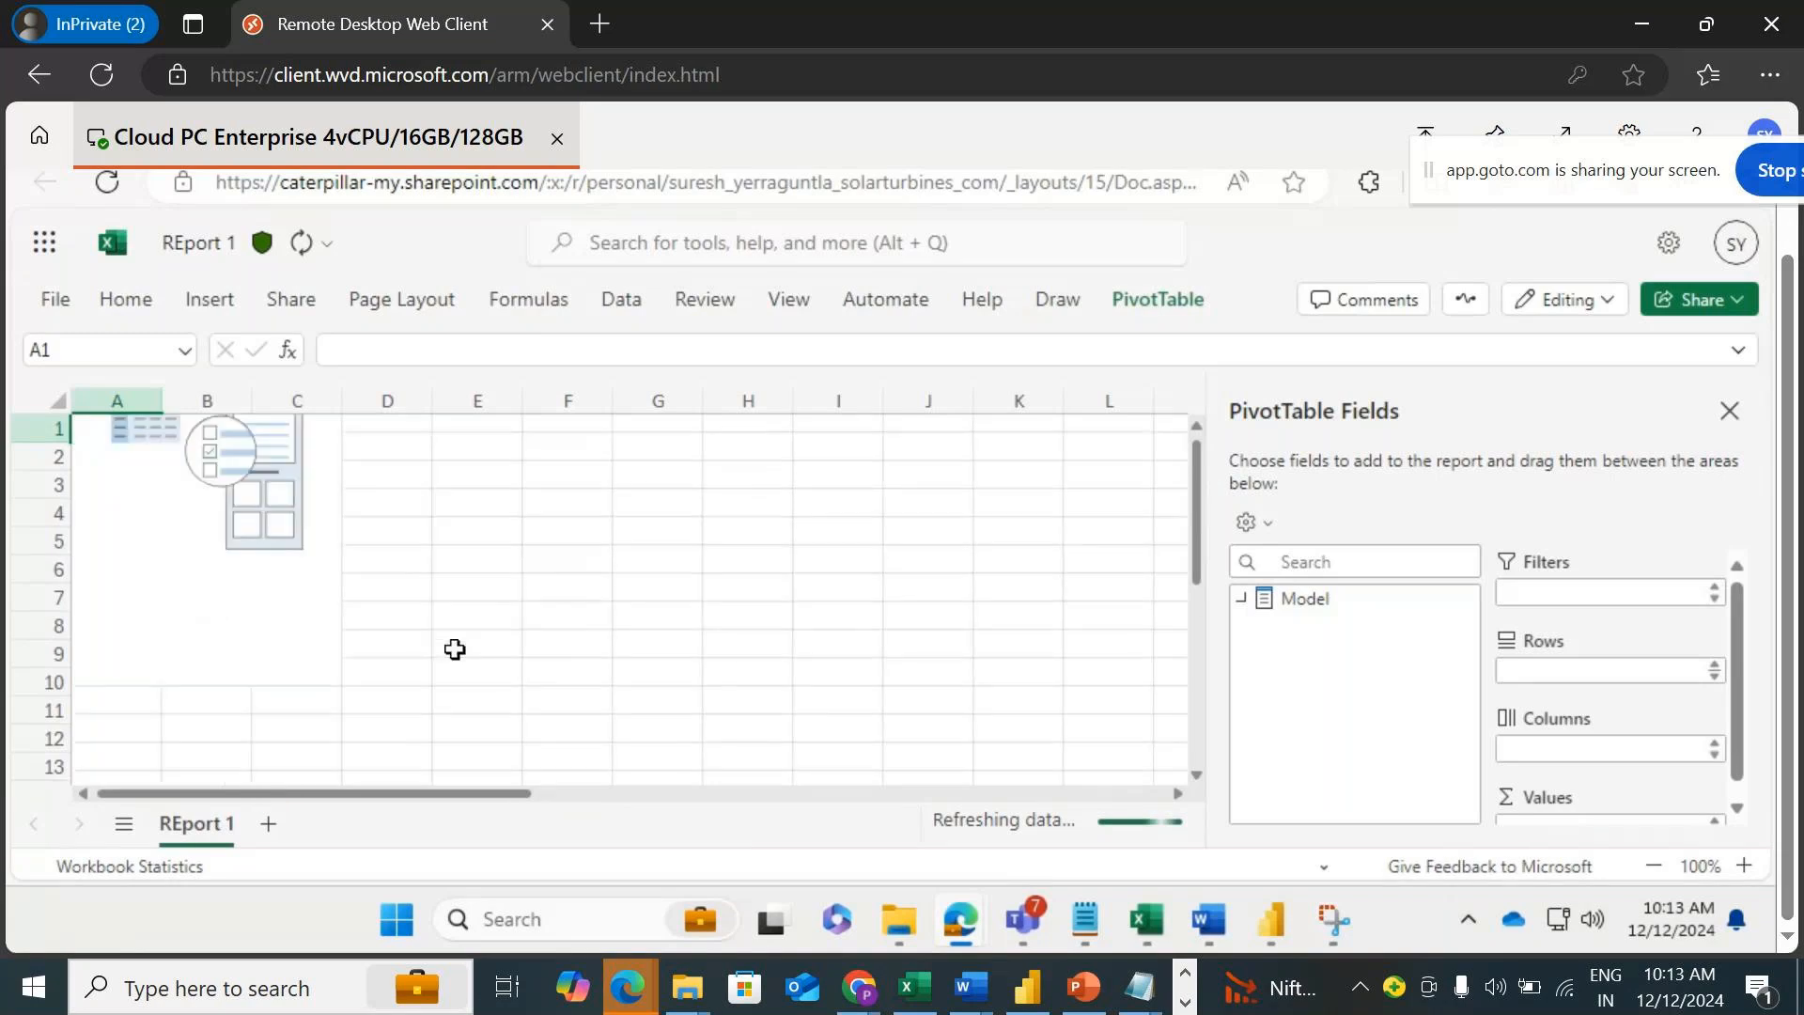
{"action": "scroll", "coordinate": [407, 596], "scroll_direction": "up", "scroll_amount": 5}
{"action": "left_click", "coordinate": [206, 540]}
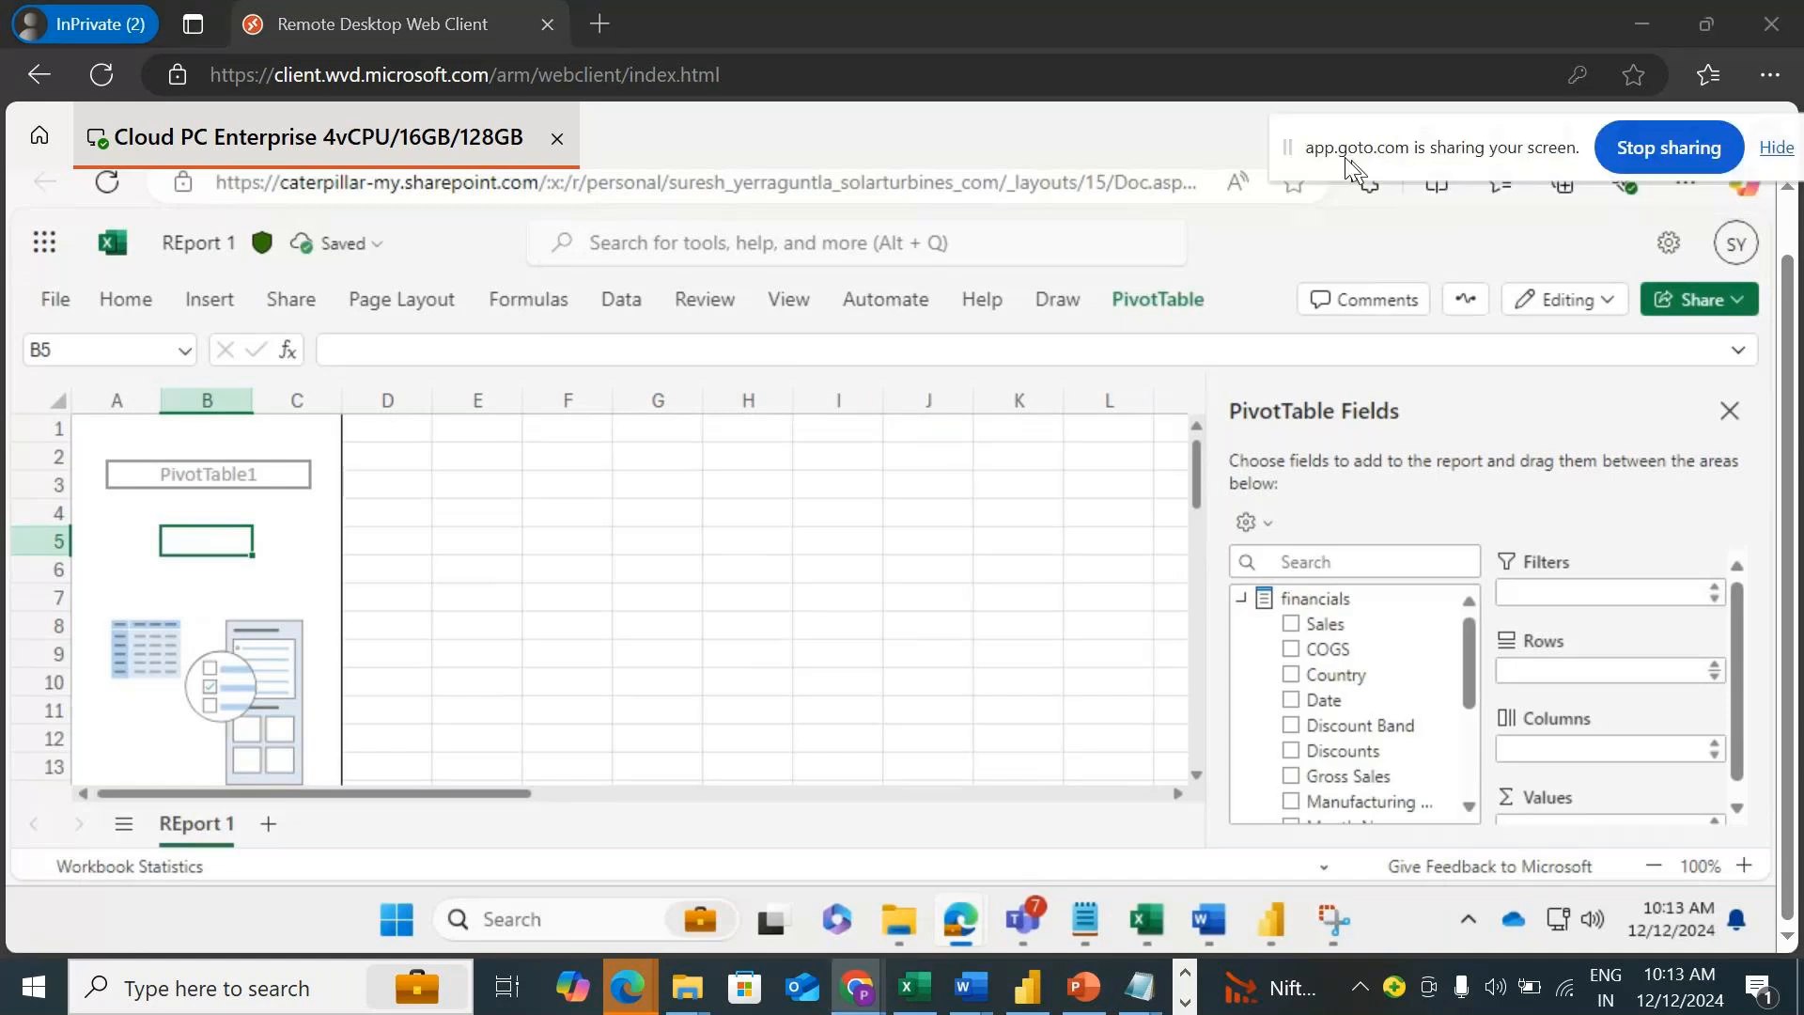
{"action": "scroll", "coordinate": [1351, 663], "scroll_direction": "down", "scroll_amount": 3}
{"action": "scroll", "coordinate": [1353, 657], "scroll_direction": "up", "scroll_amount": 3}
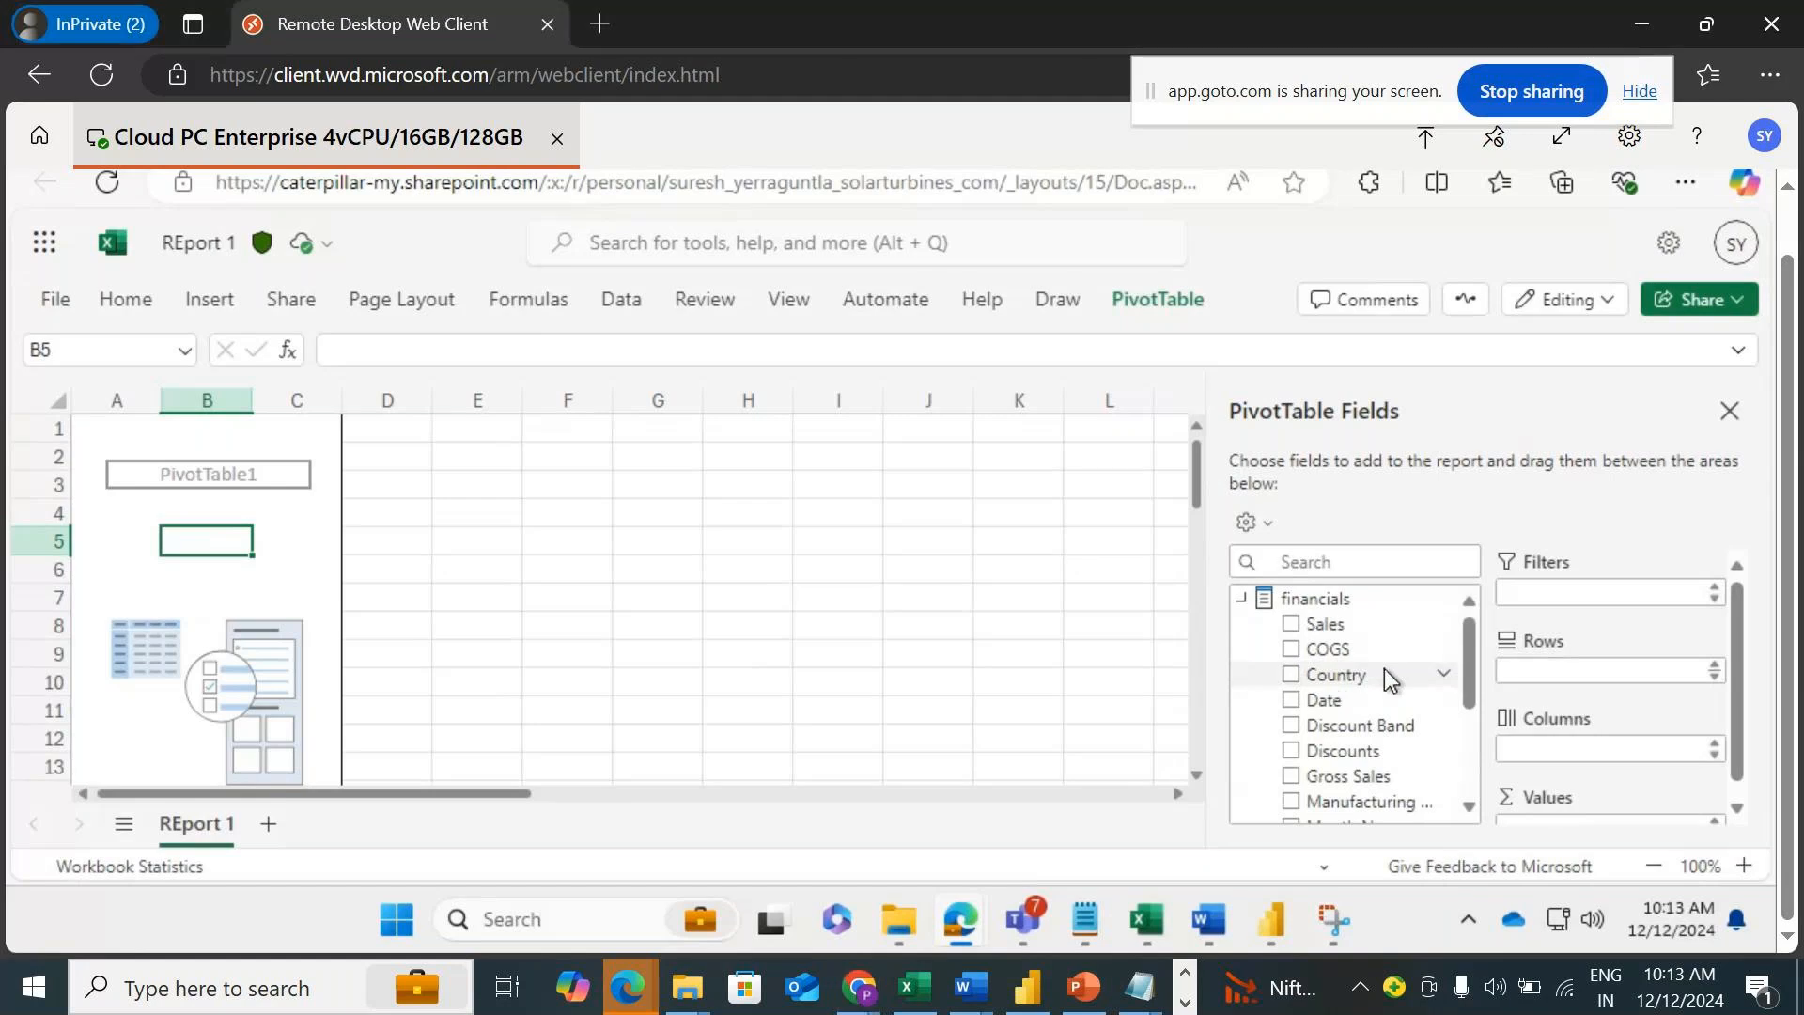
{"action": "left_click_drag", "start_coordinate": [1384, 668], "coordinate": [1494, 680]}
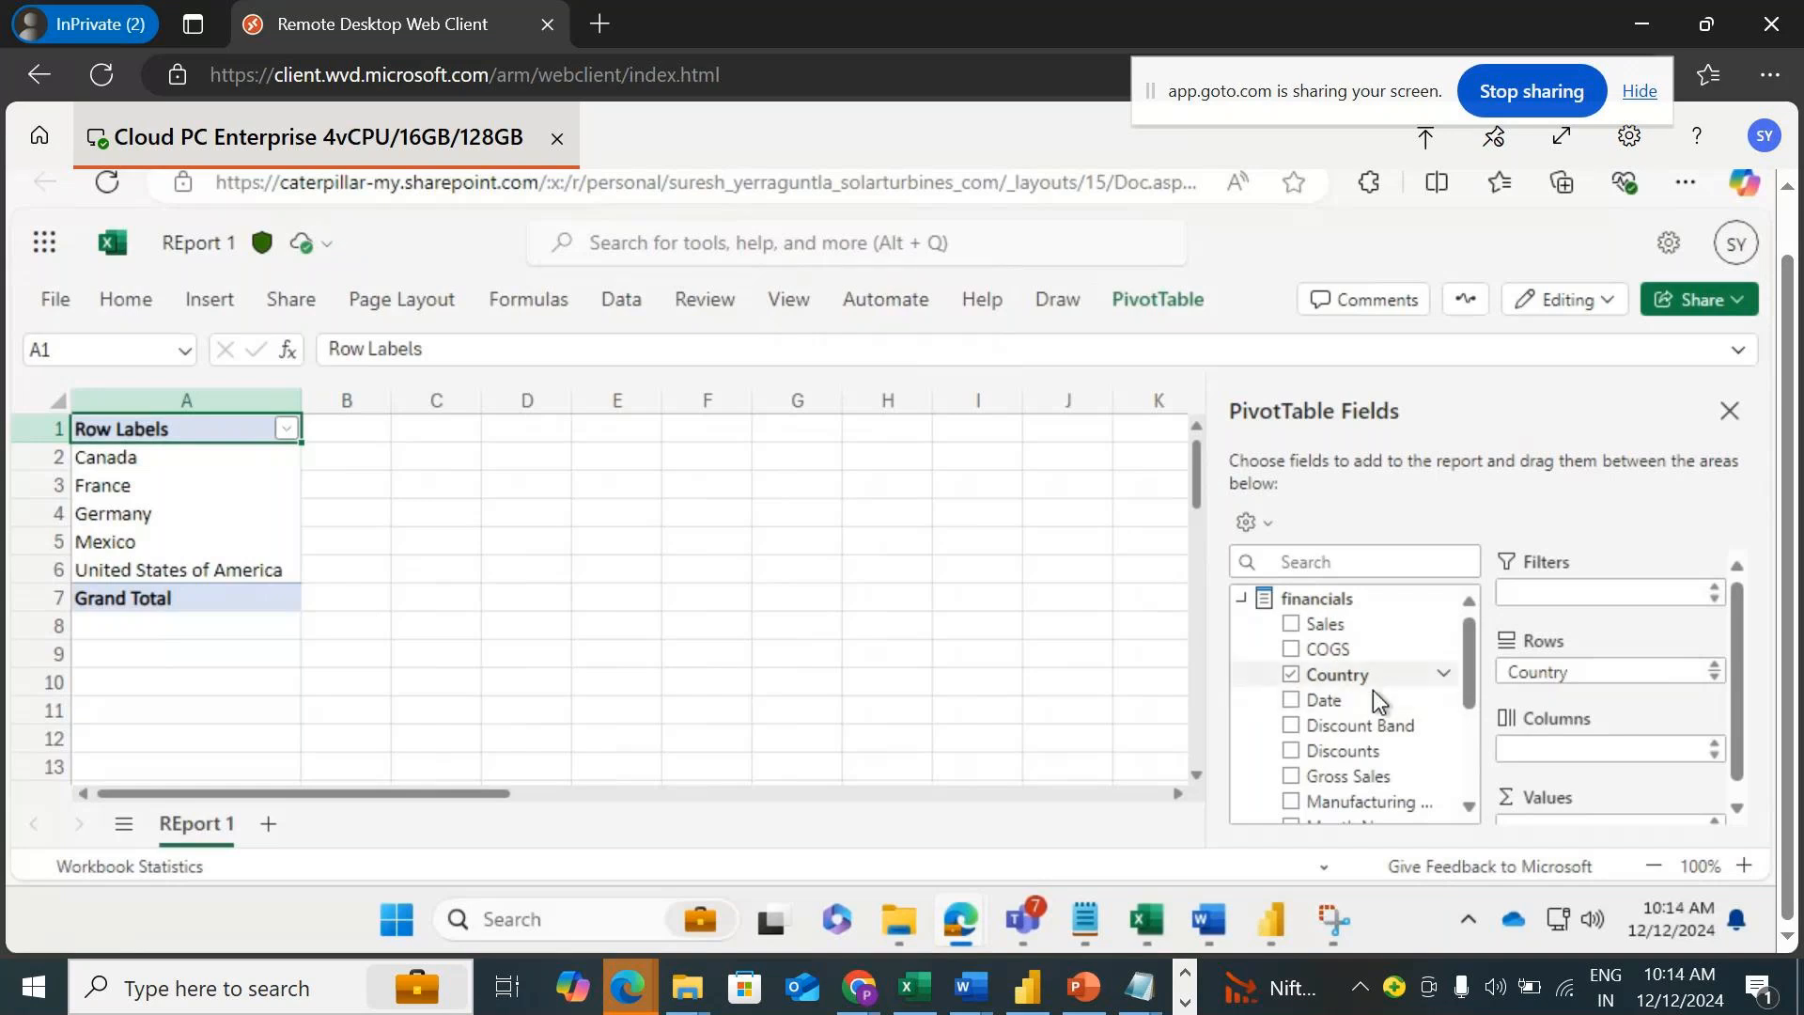
{"action": "scroll", "coordinate": [1387, 734], "scroll_direction": "down", "scroll_amount": 3}
{"action": "left_click_drag", "start_coordinate": [1388, 738], "coordinate": [1631, 758]}
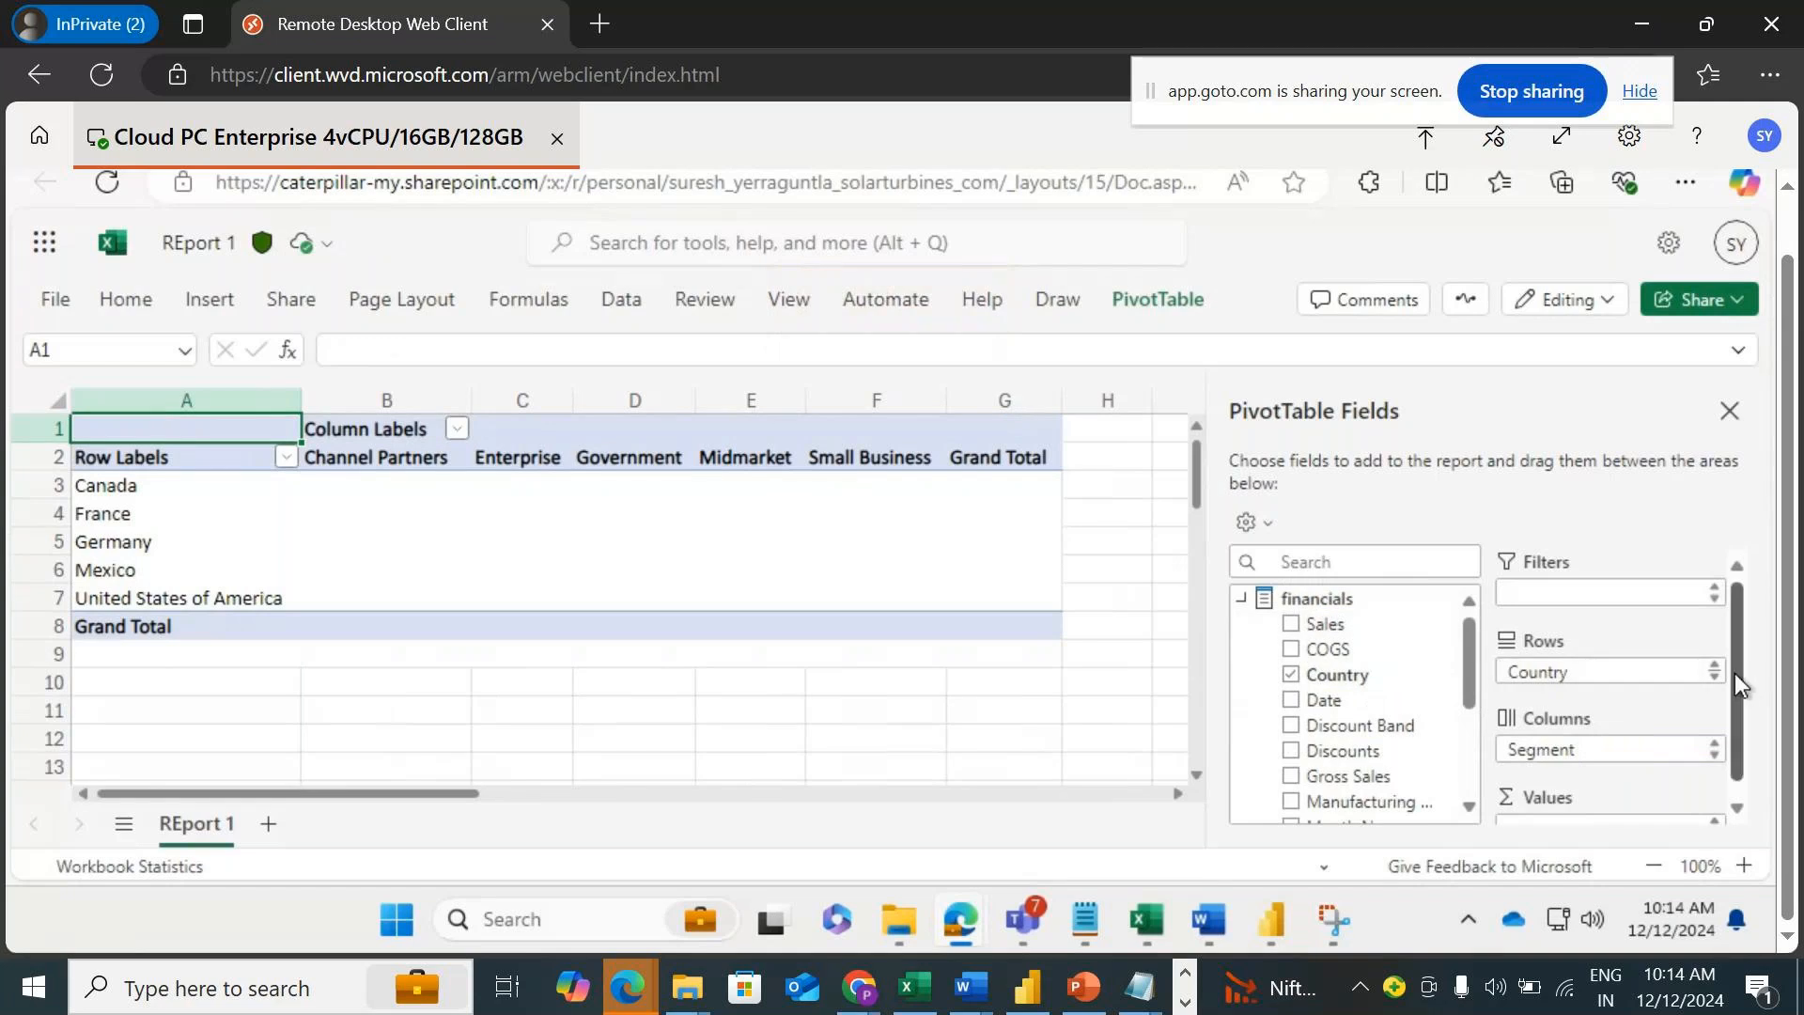
{"action": "scroll", "coordinate": [1734, 733], "scroll_direction": "down", "scroll_amount": 1}
{"action": "left_click_drag", "start_coordinate": [1315, 632], "coordinate": [1592, 808]}
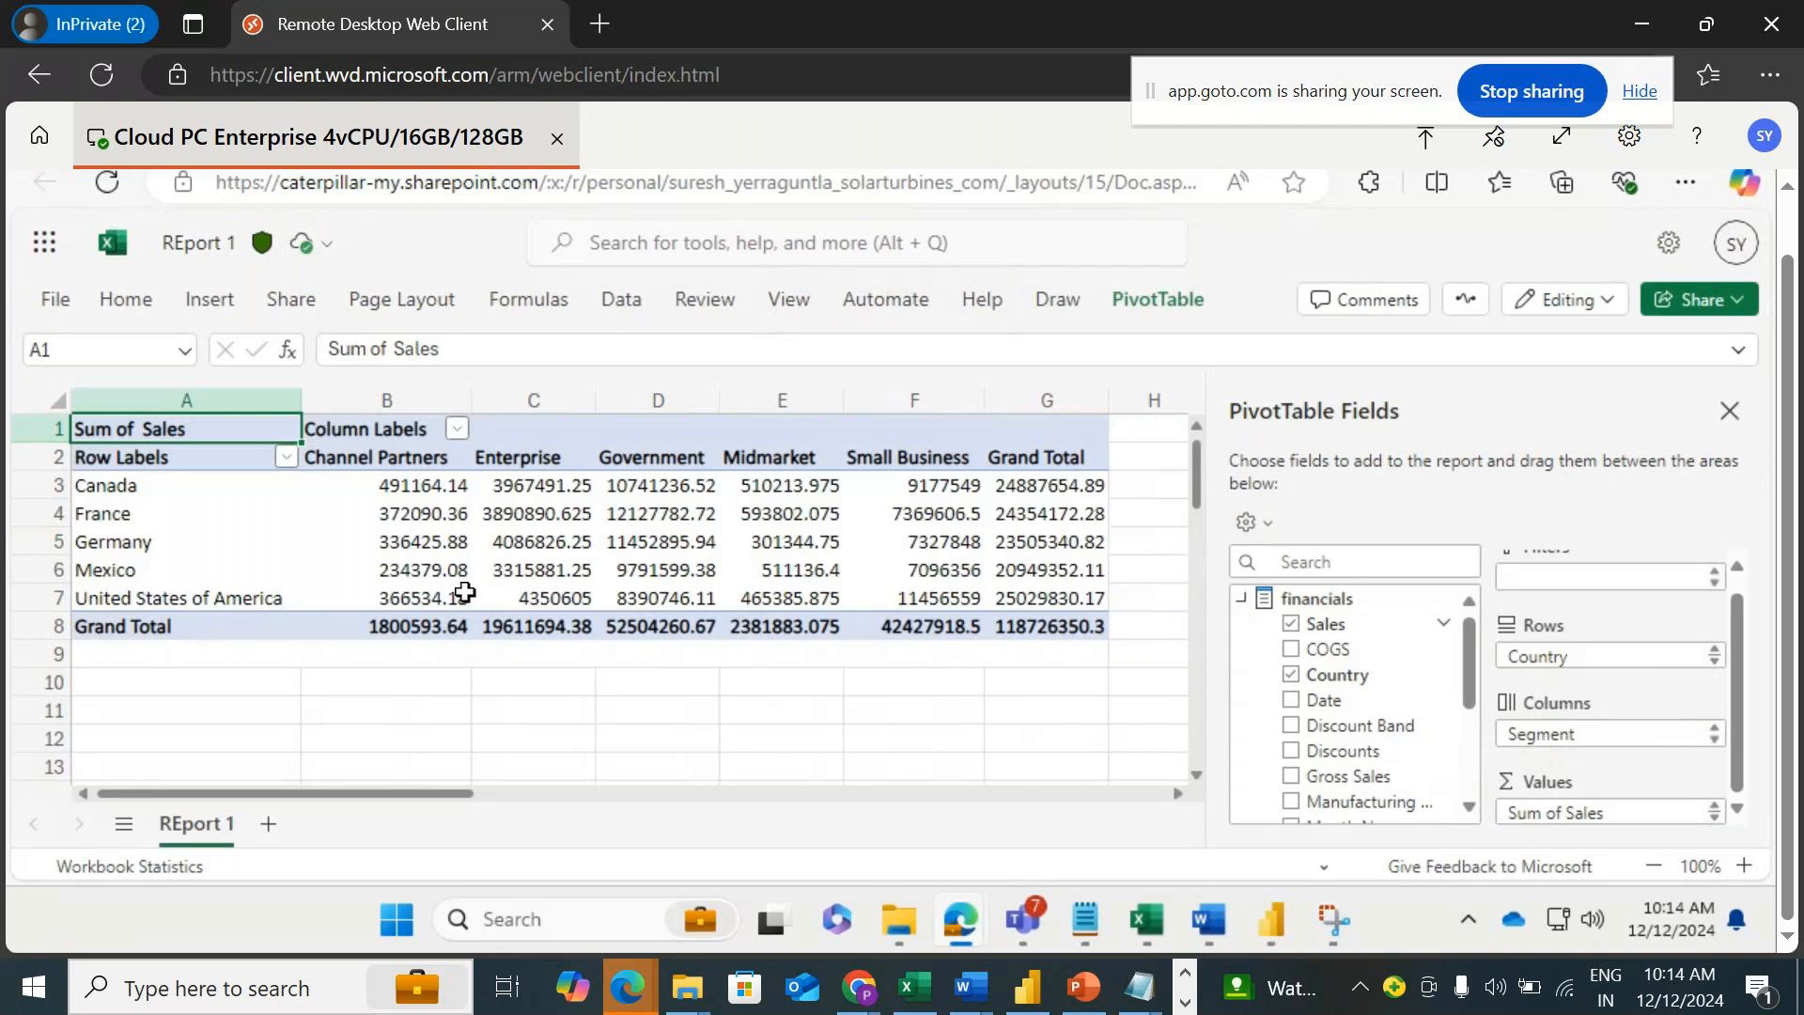
{"action": "mouse_move", "coordinate": [960, 919]}
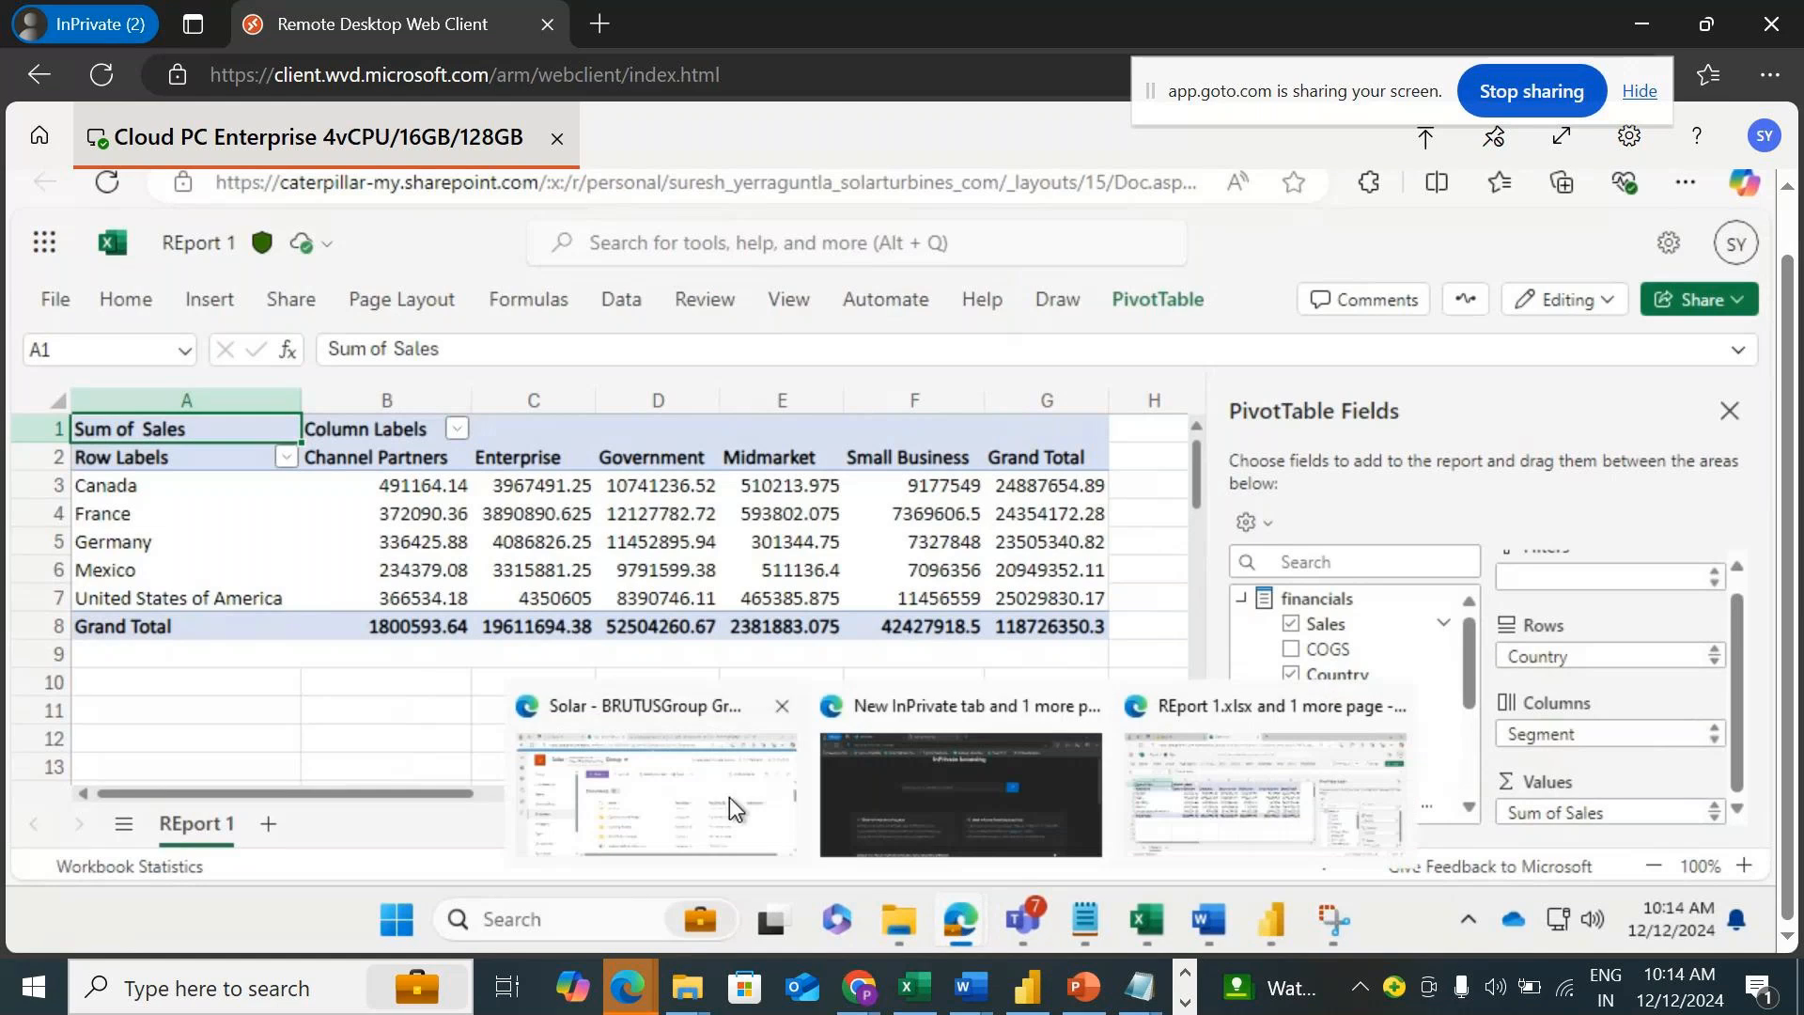
{"action": "left_click", "coordinate": [737, 797]}
{"action": "mouse_move", "coordinate": [959, 916]}
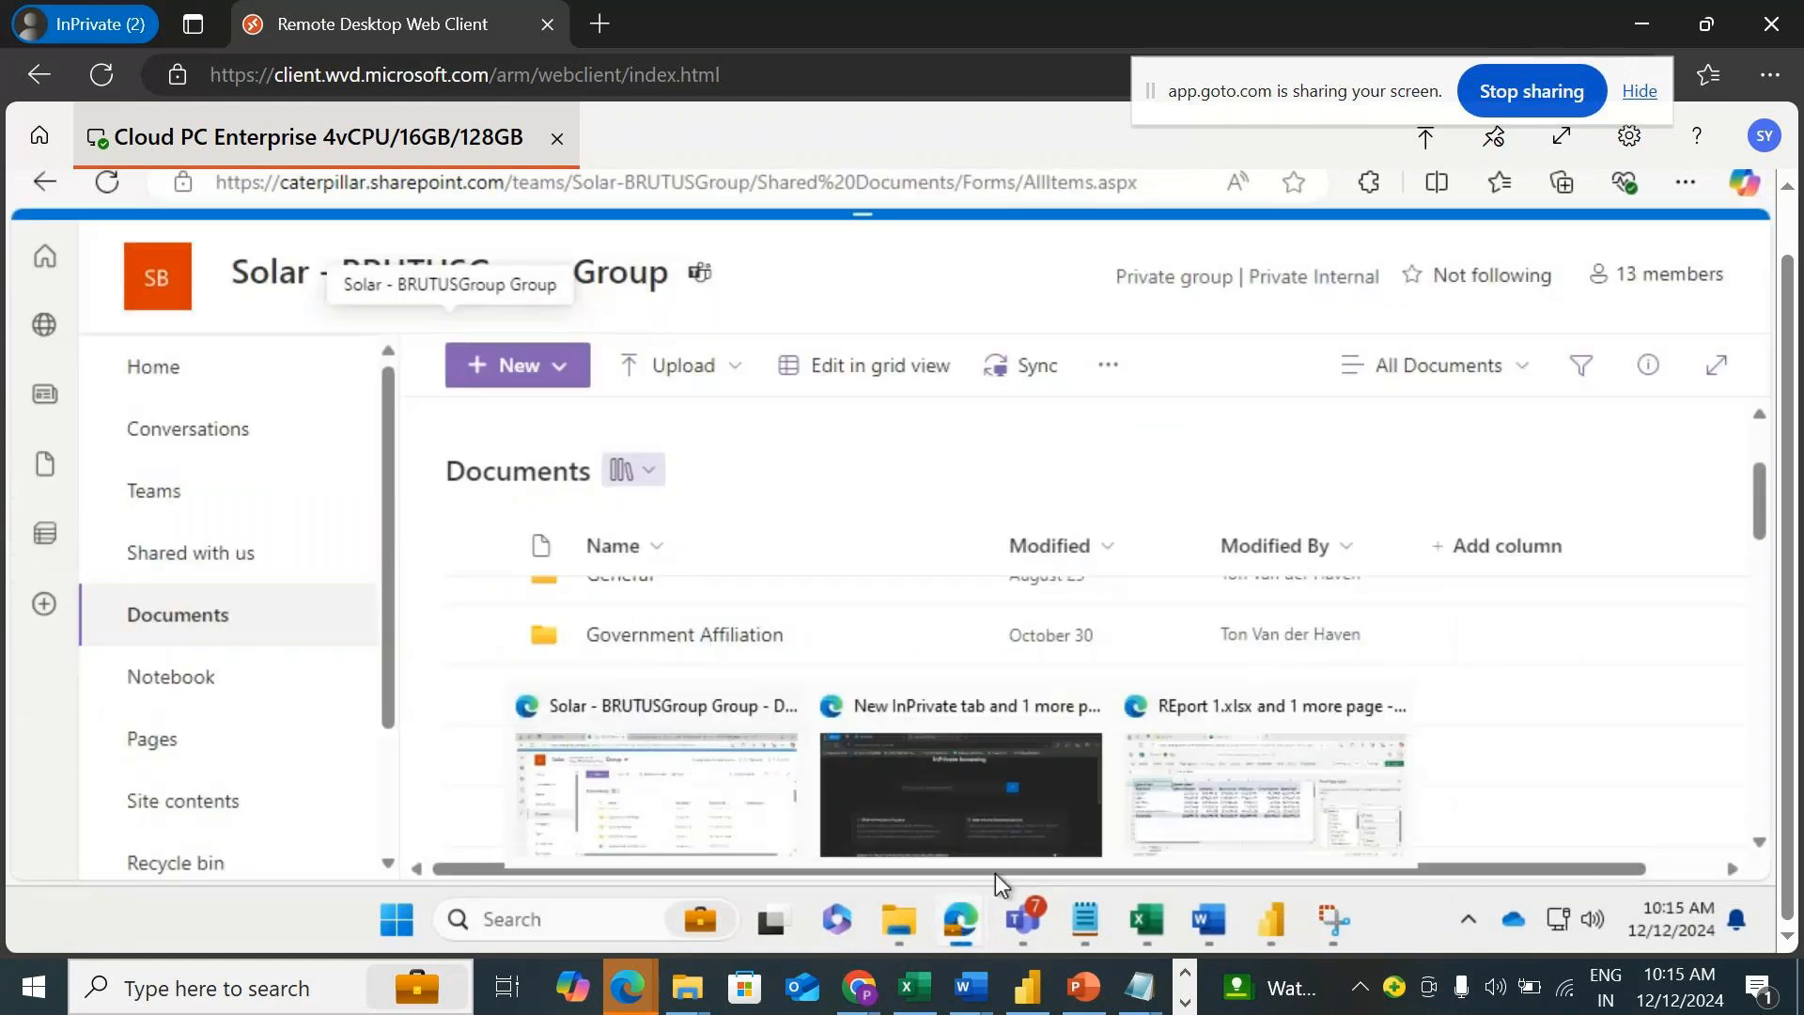
{"action": "left_click", "coordinate": [1210, 783]}
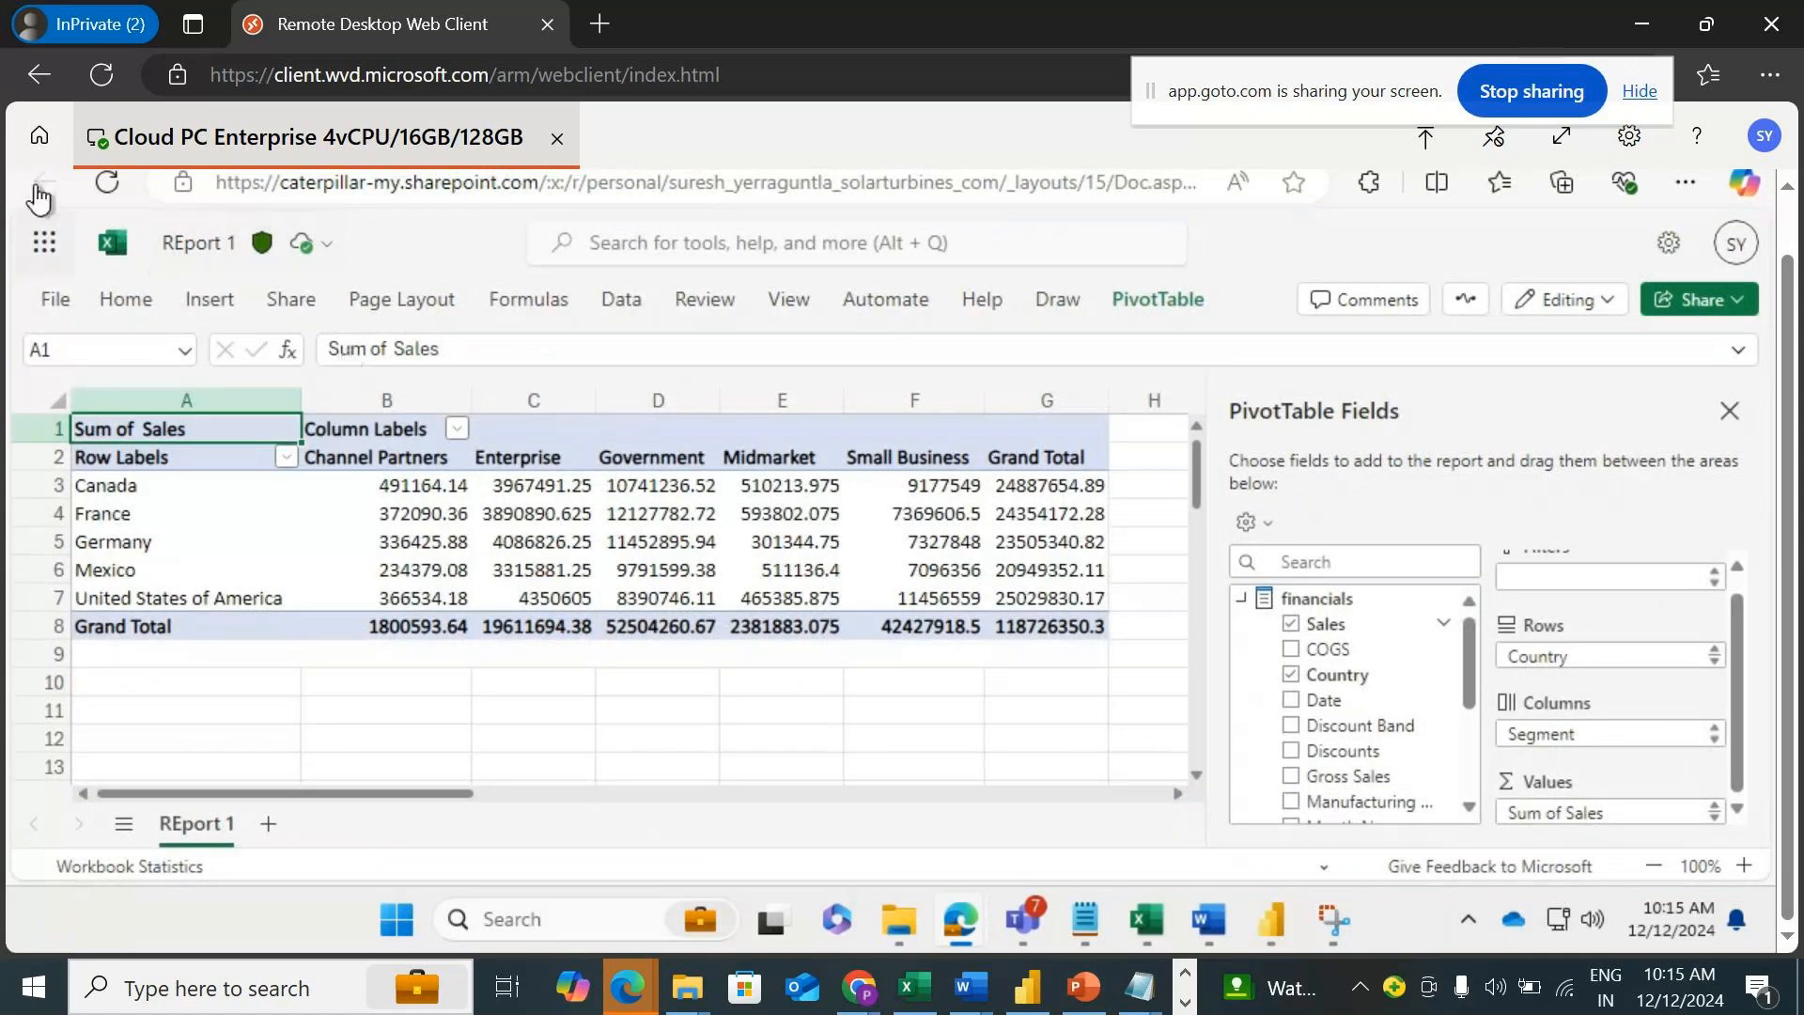
Switch from the workbook to Power BI at app.powerbi.com and open My workspace.
{"action": "left_click", "coordinate": [635, 181]}
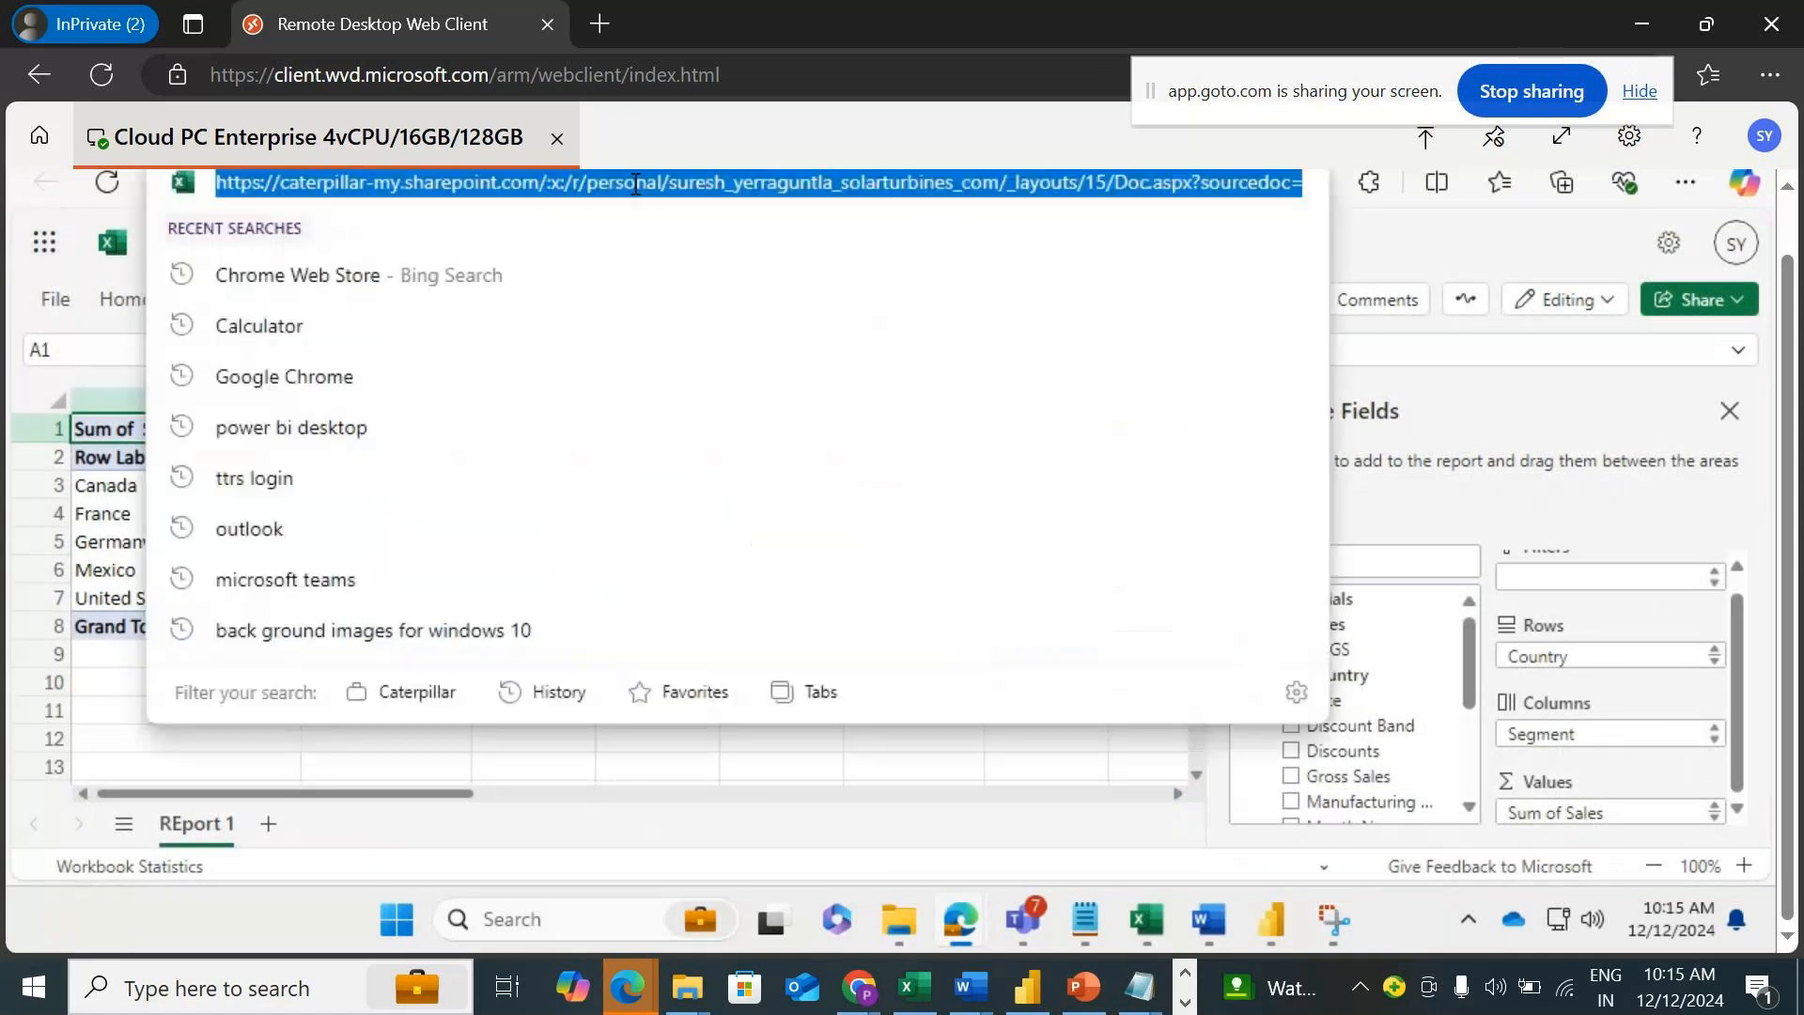
{"action": "type", "text": "Ap"}
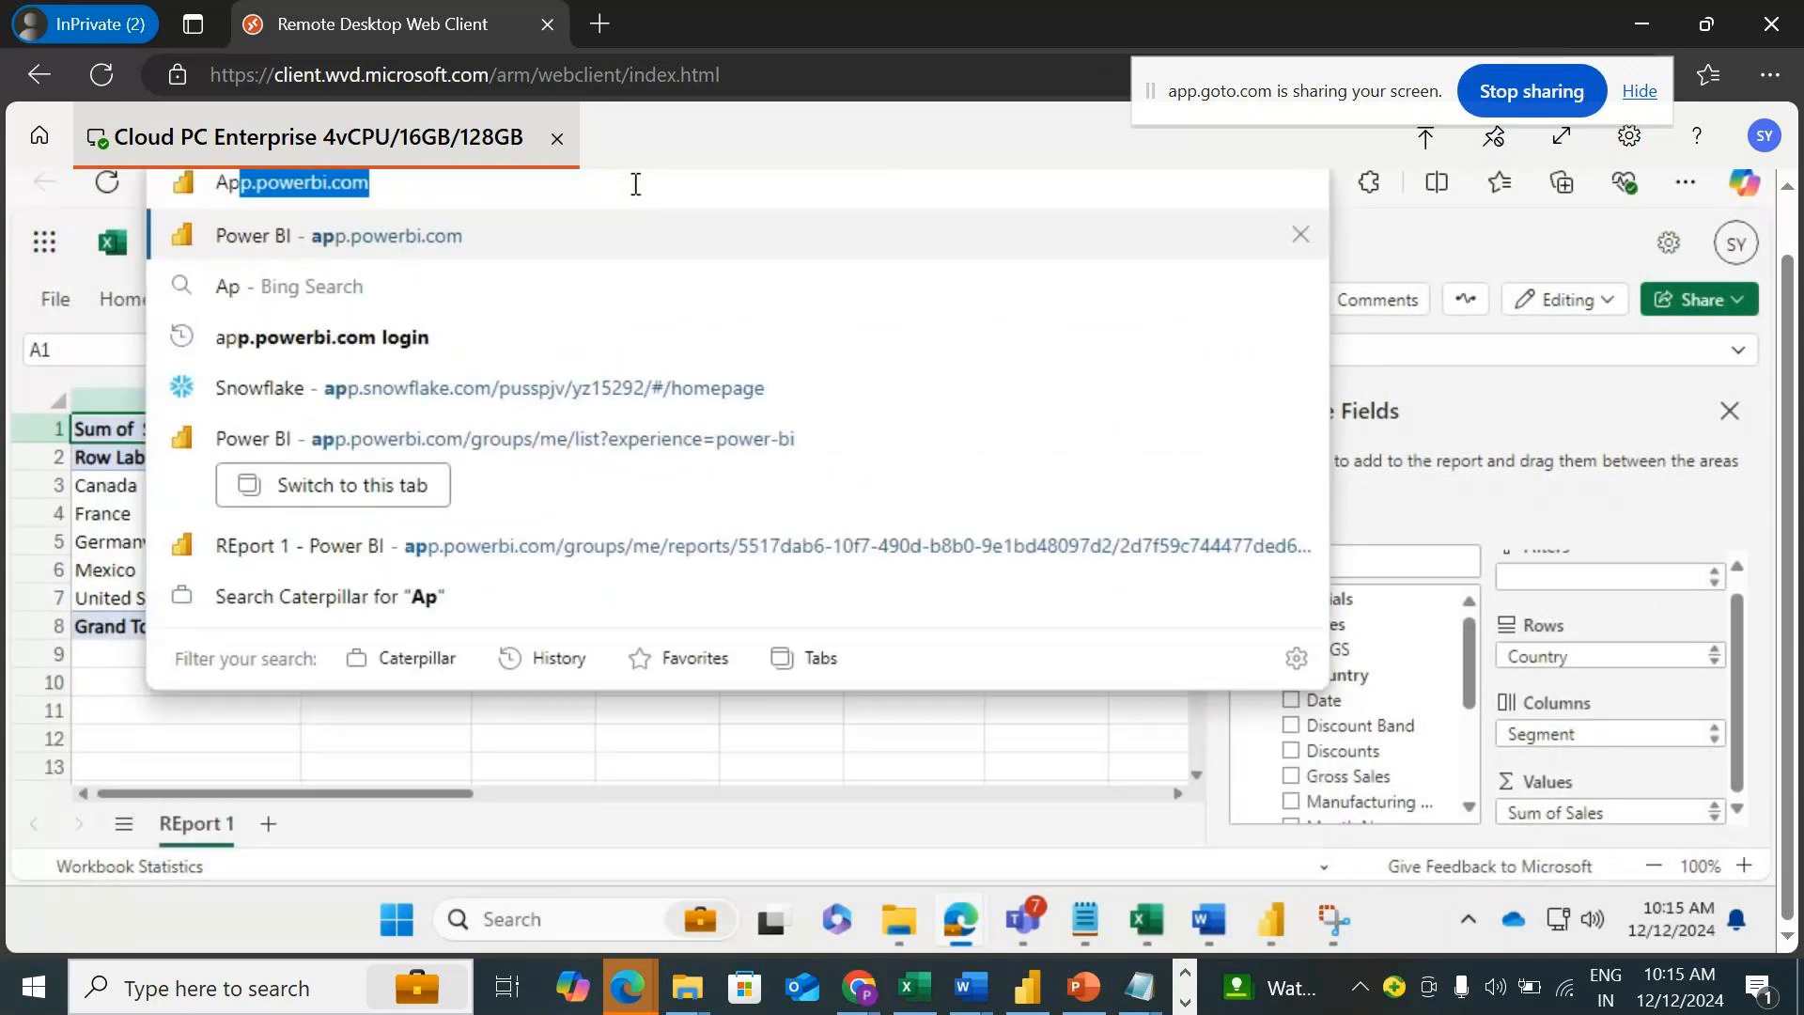
{"action": "key", "text": "Right"}
{"action": "key", "text": "Return"}
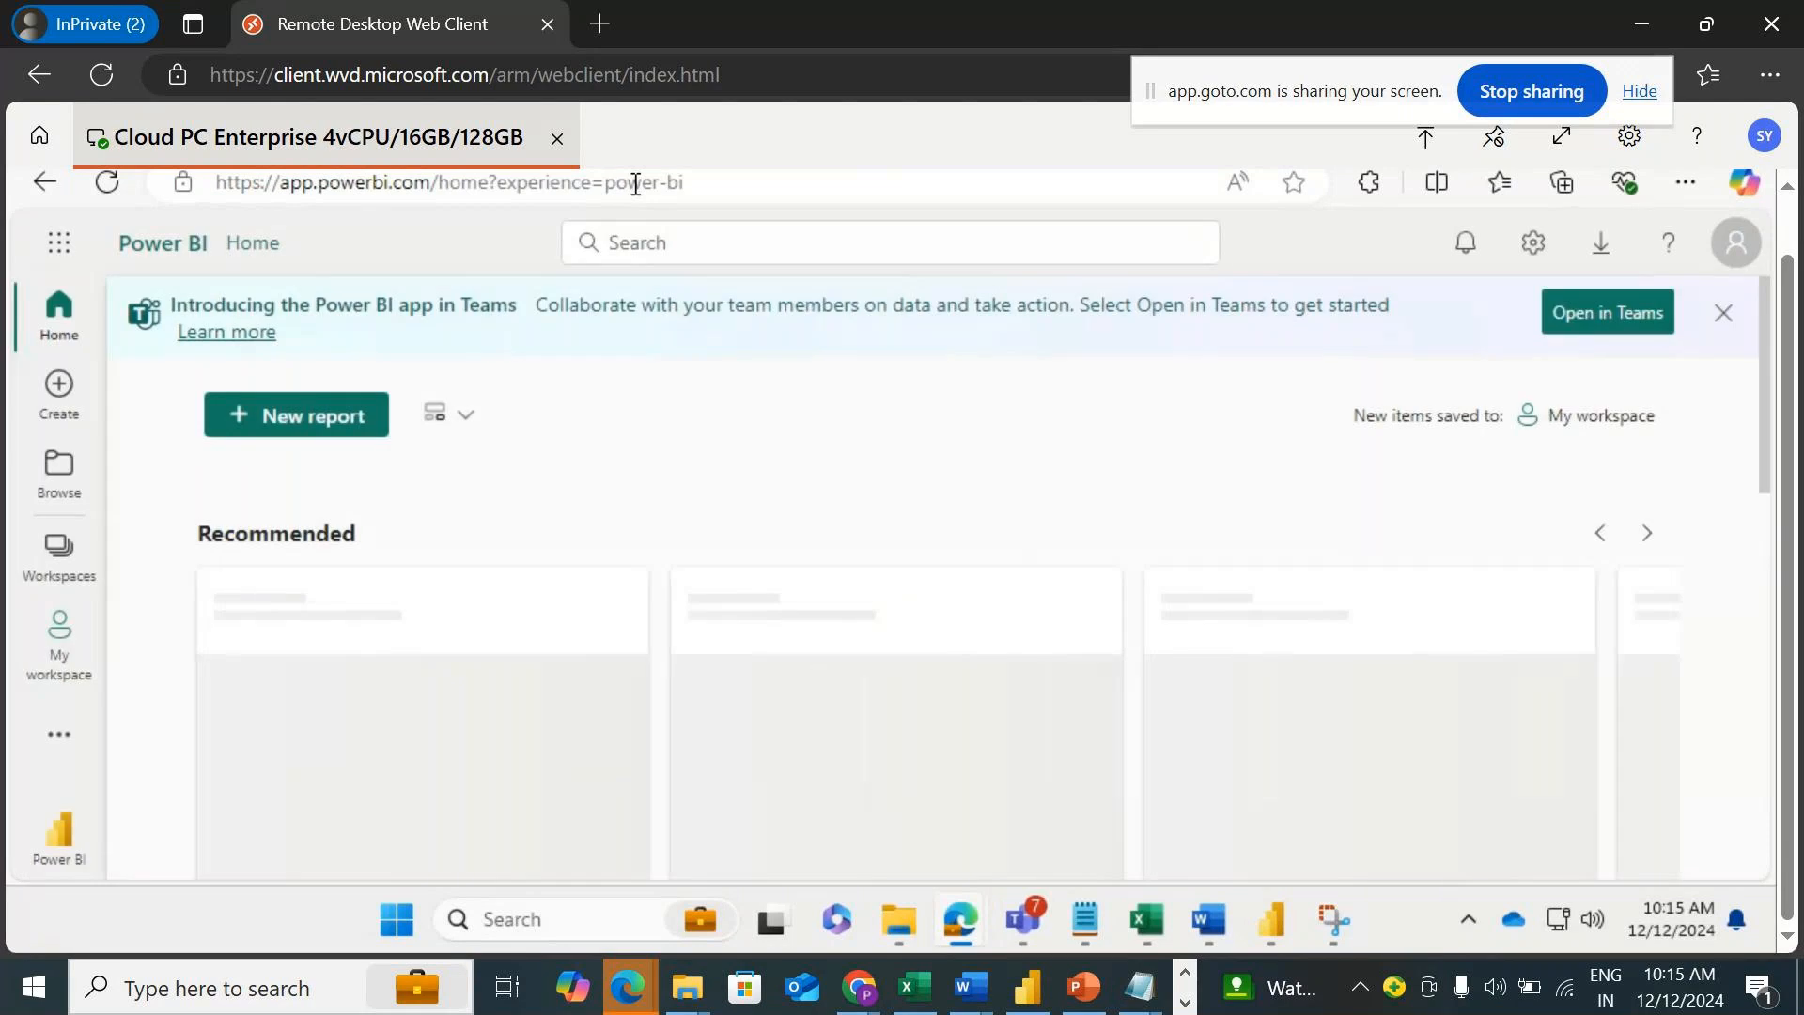
{"action": "left_click", "coordinate": [58, 658]}
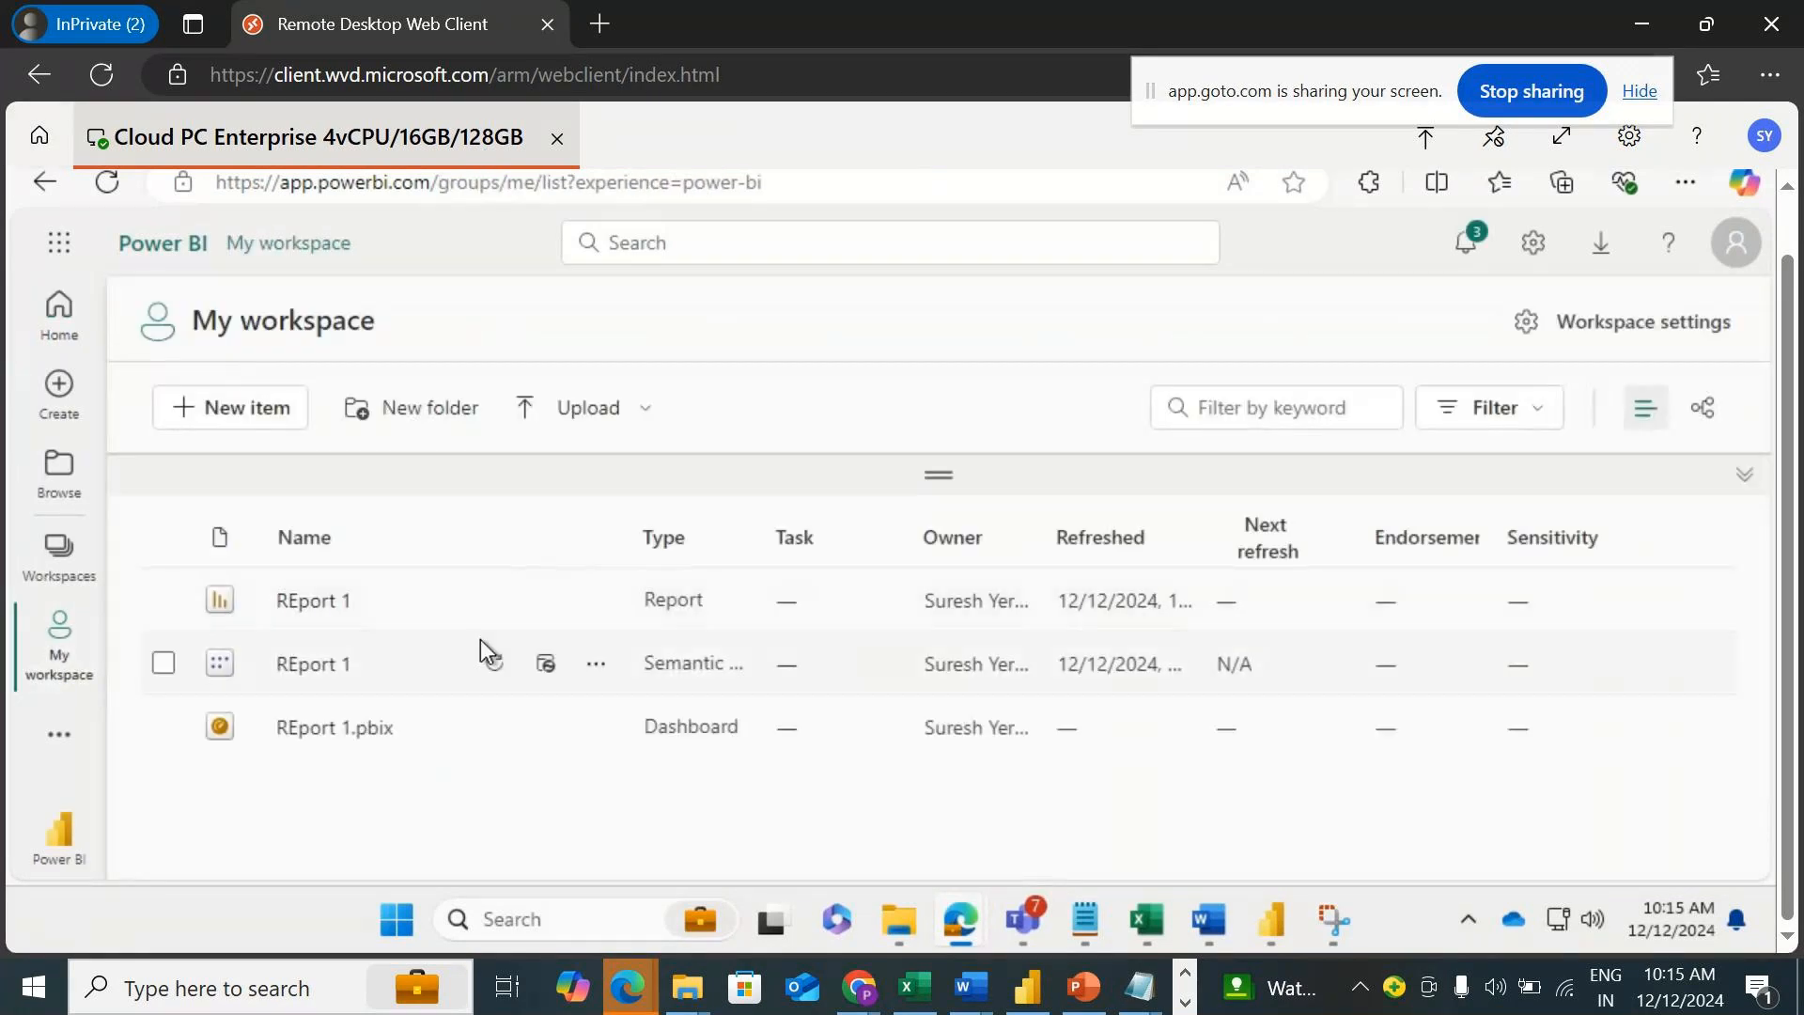
Generate quick insights for the REport 1 semantic model and look through the resulting insight charts.
{"action": "left_click", "coordinate": [596, 664]}
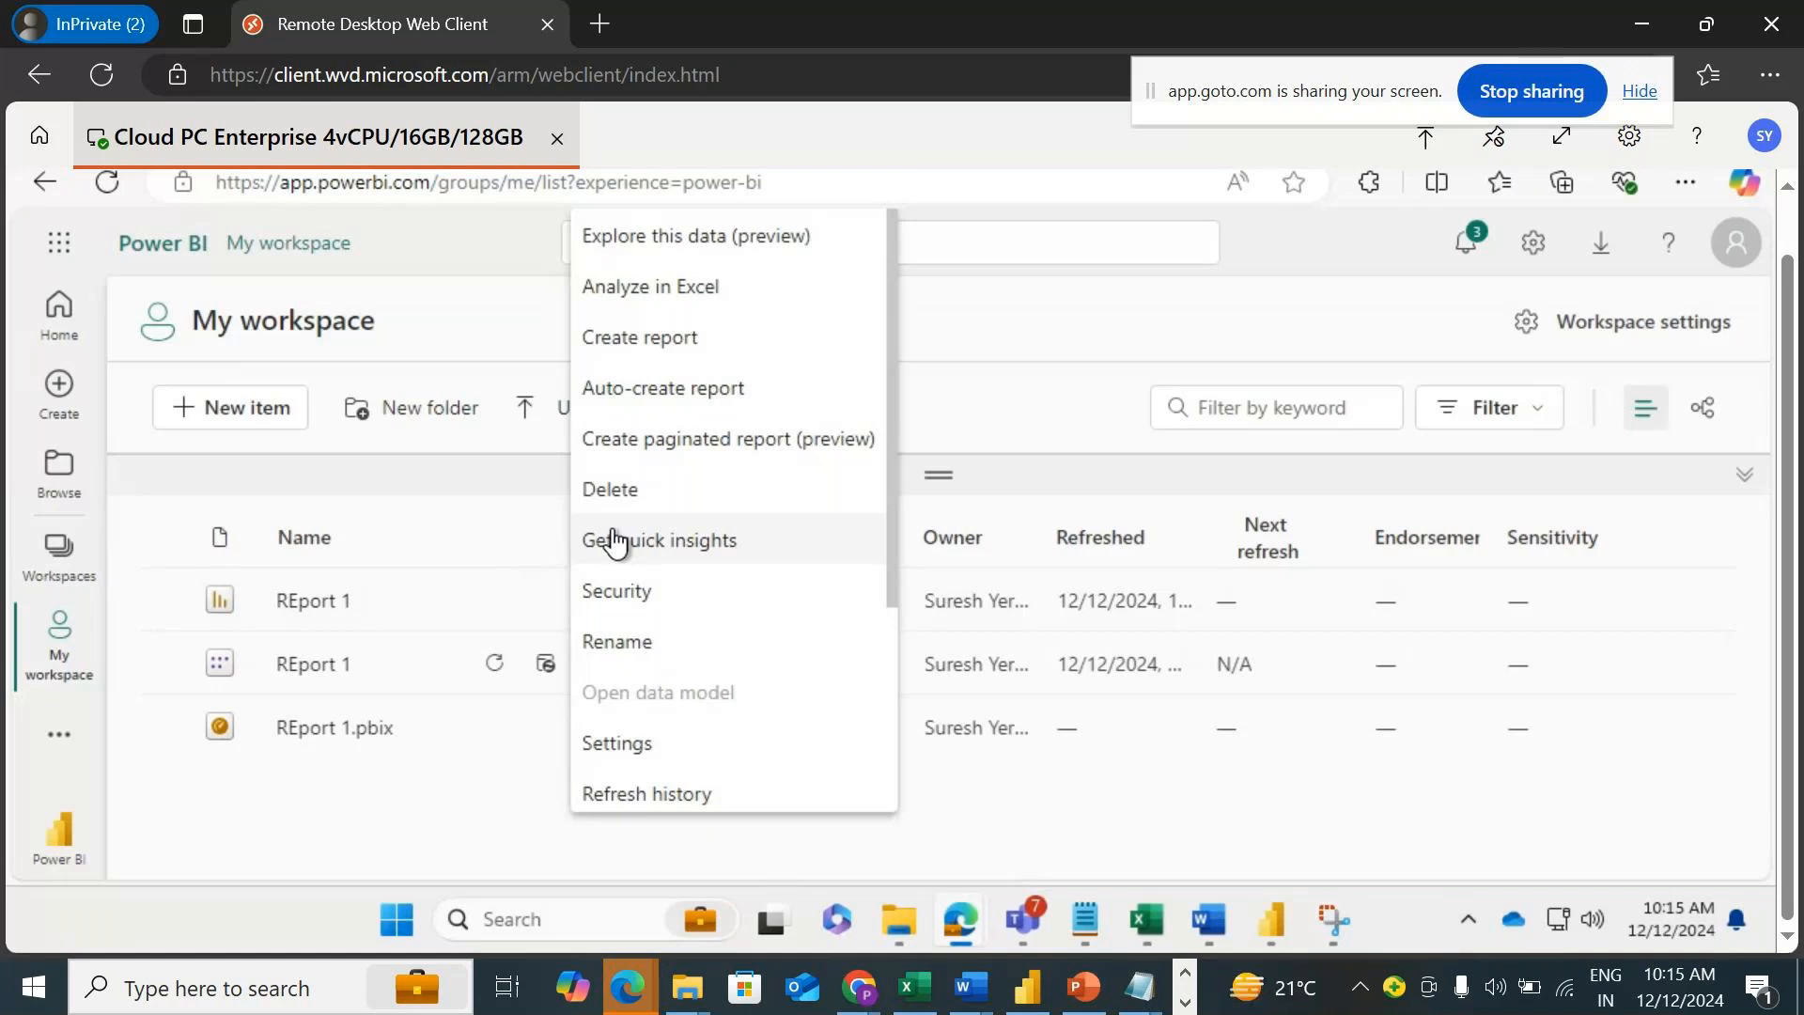
{"action": "left_click", "coordinate": [673, 547]}
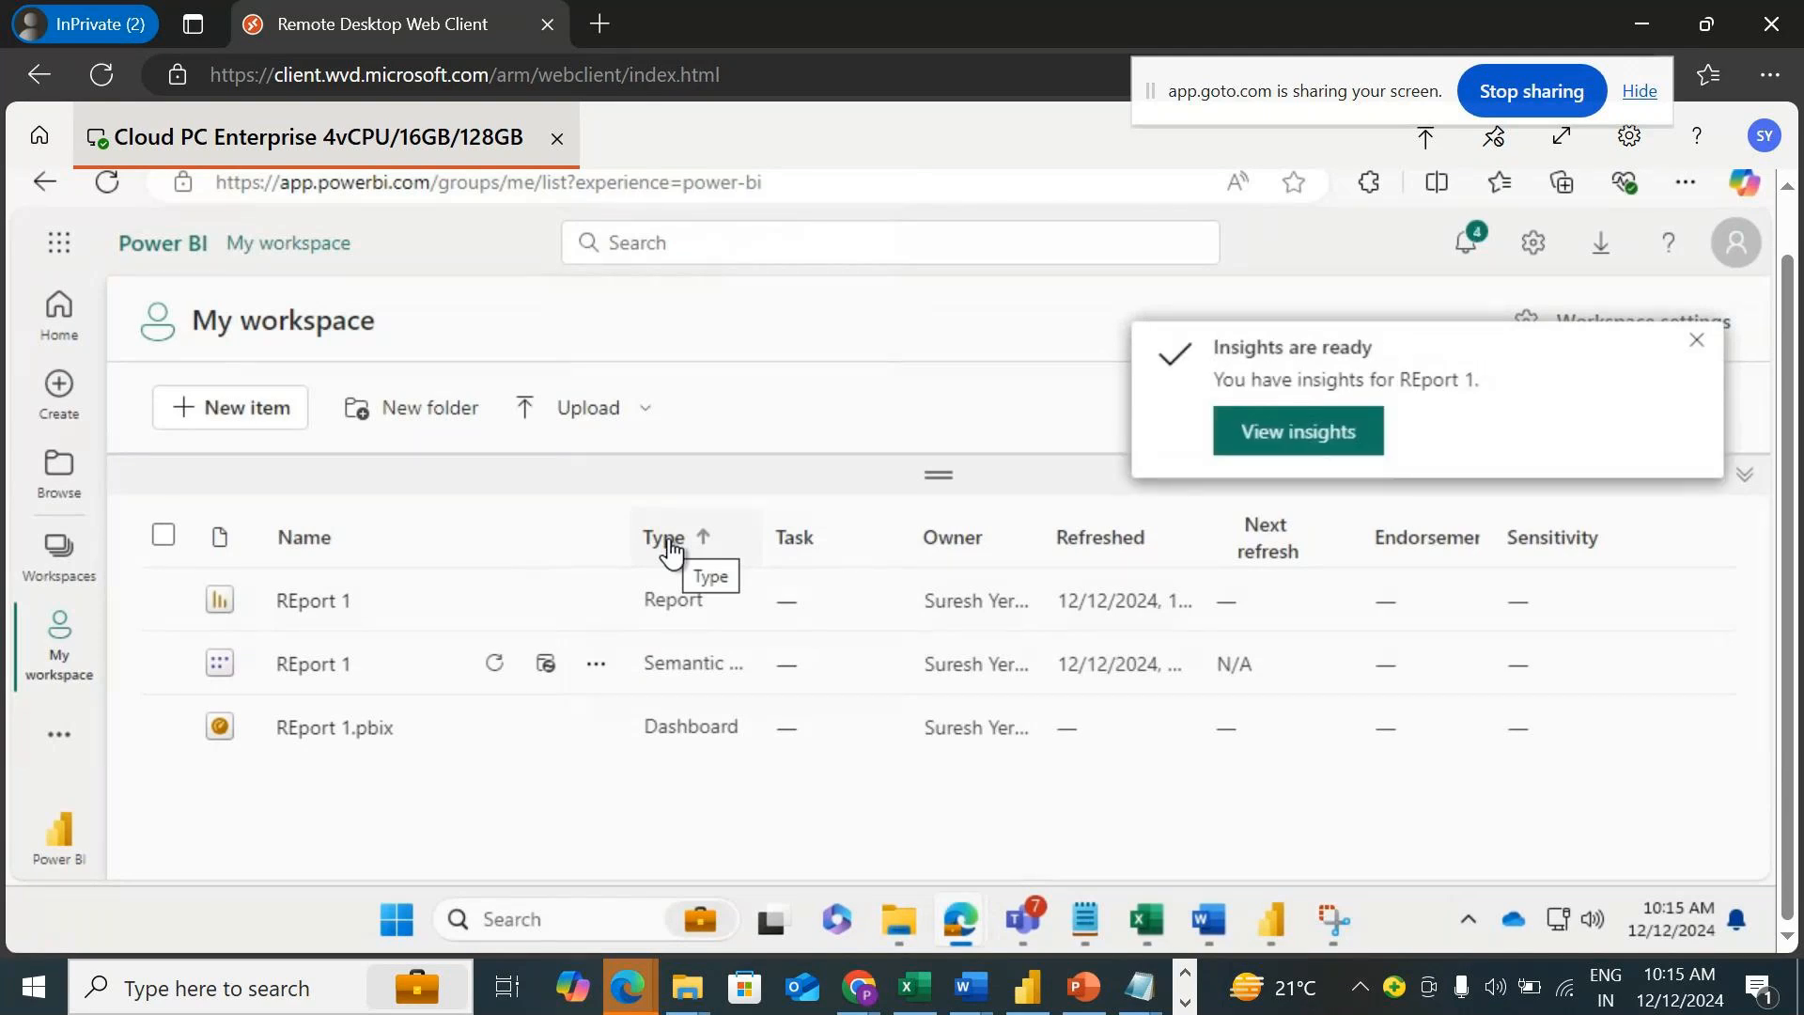
{"action": "left_click", "coordinate": [1268, 430]}
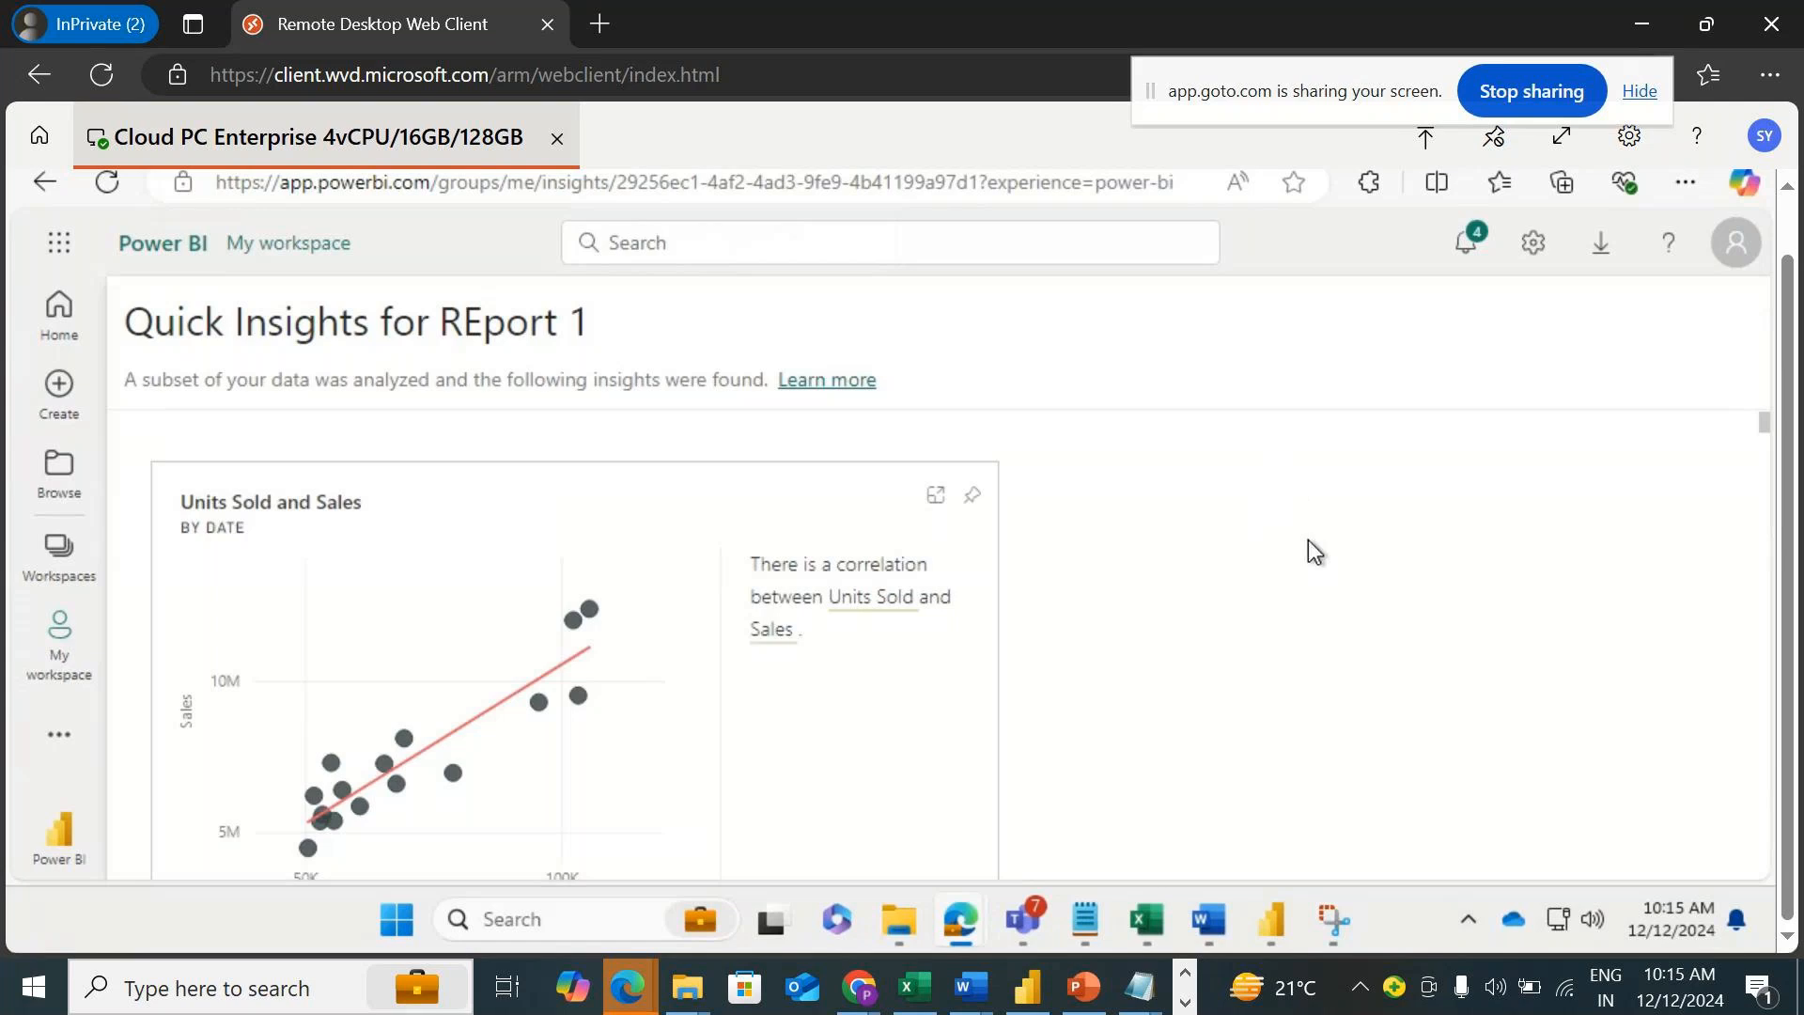
{"action": "scroll", "coordinate": [1311, 545], "scroll_direction": "down", "scroll_amount": 10}
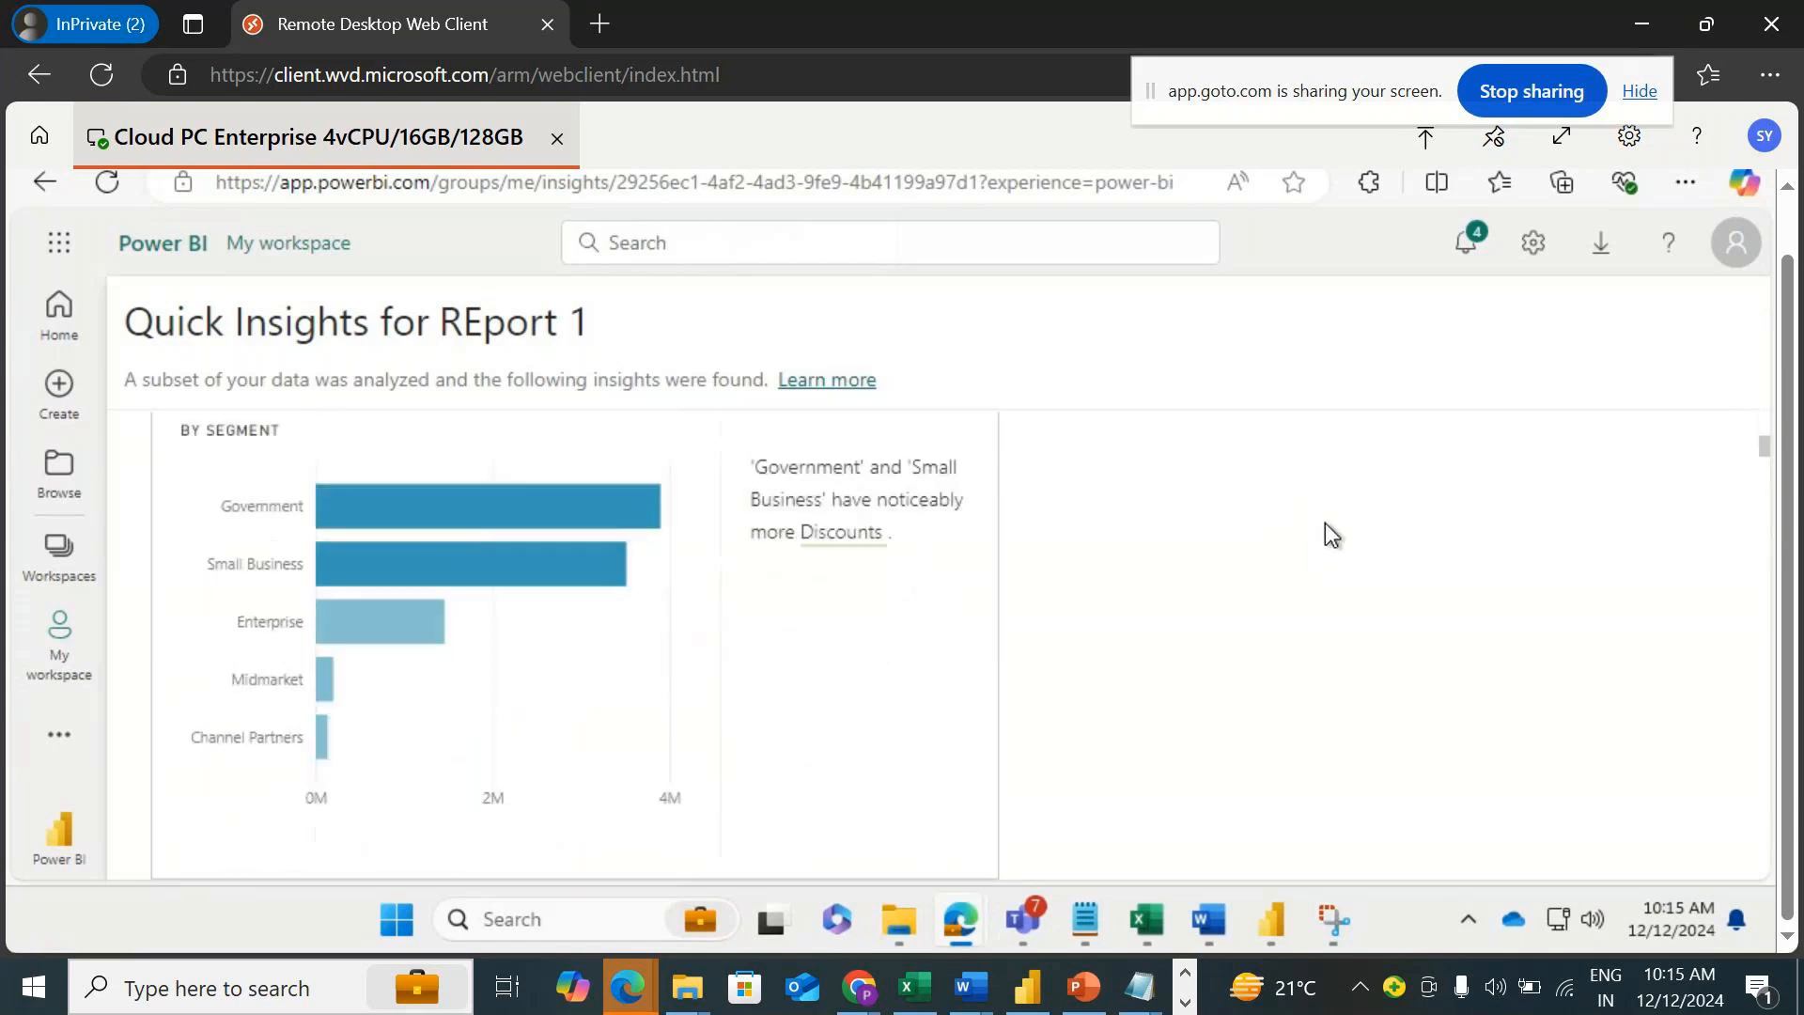
{"action": "scroll", "coordinate": [1332, 535], "scroll_direction": "down", "scroll_amount": 5}
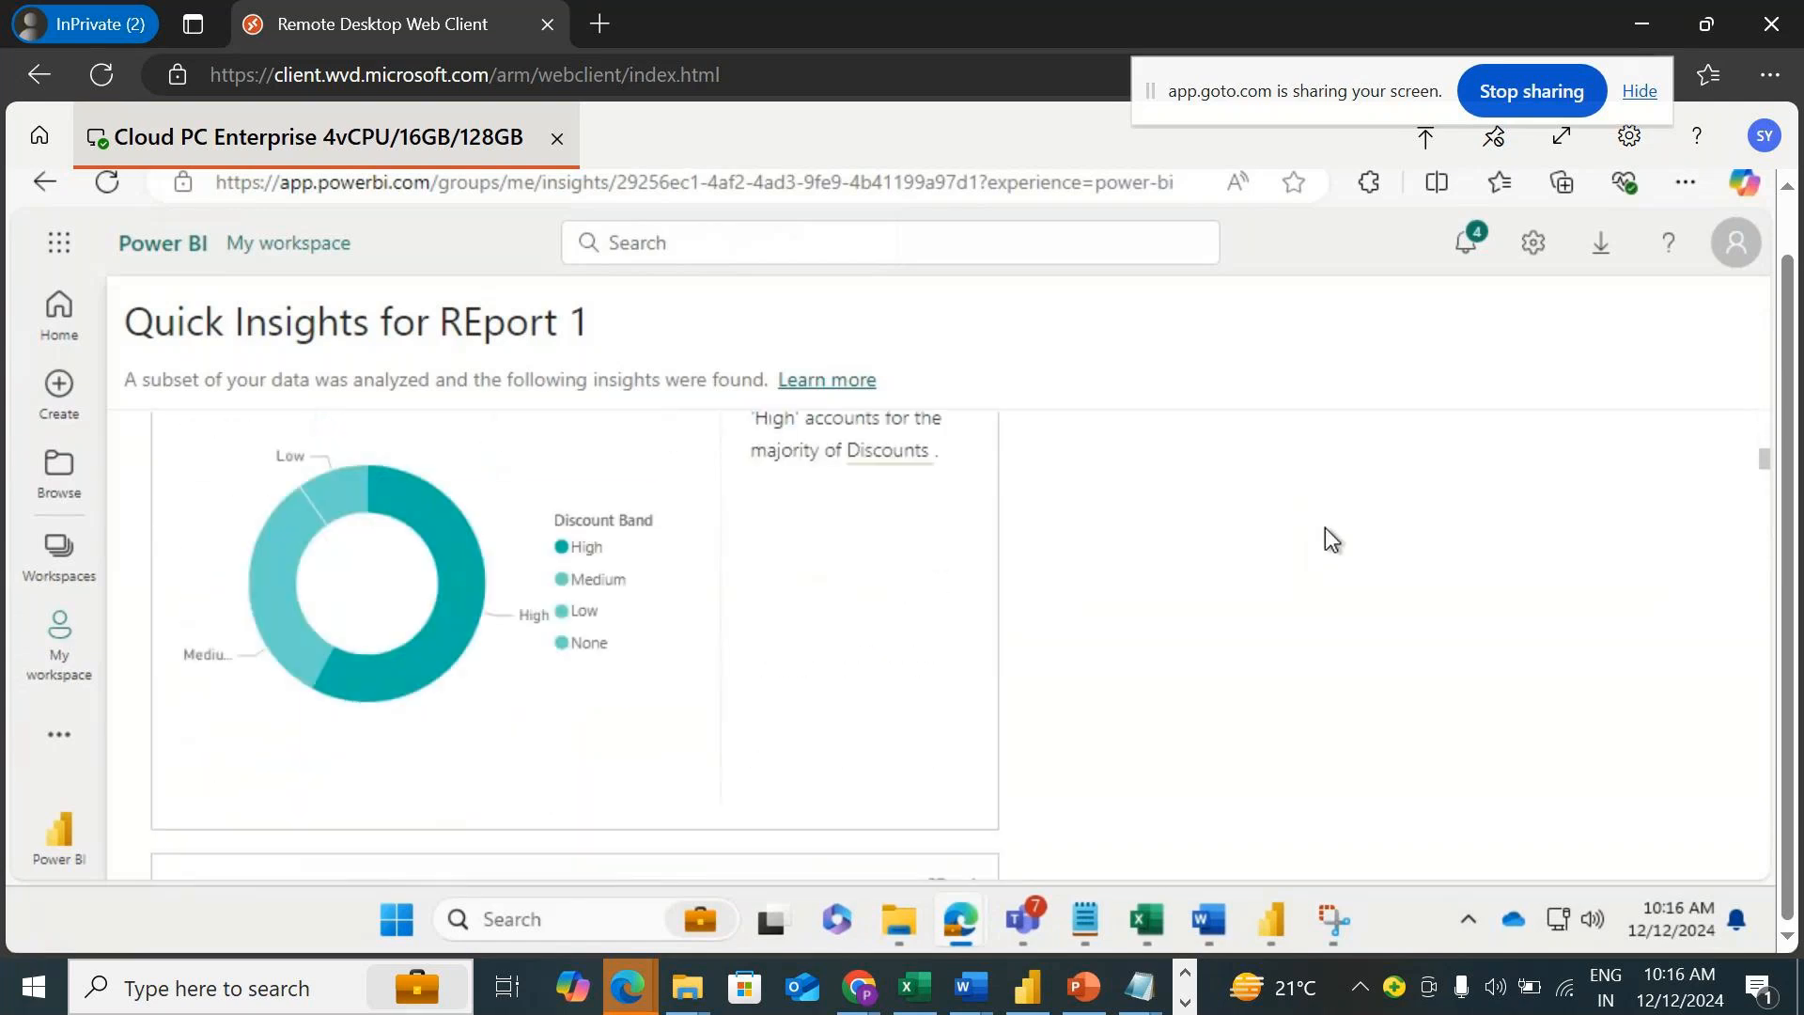
Examine the remaining quick insight charts for REport 1 and return to the first chart, Units Sold and Sales.
{"action": "scroll", "coordinate": [1325, 528], "scroll_direction": "down", "scroll_amount": 10}
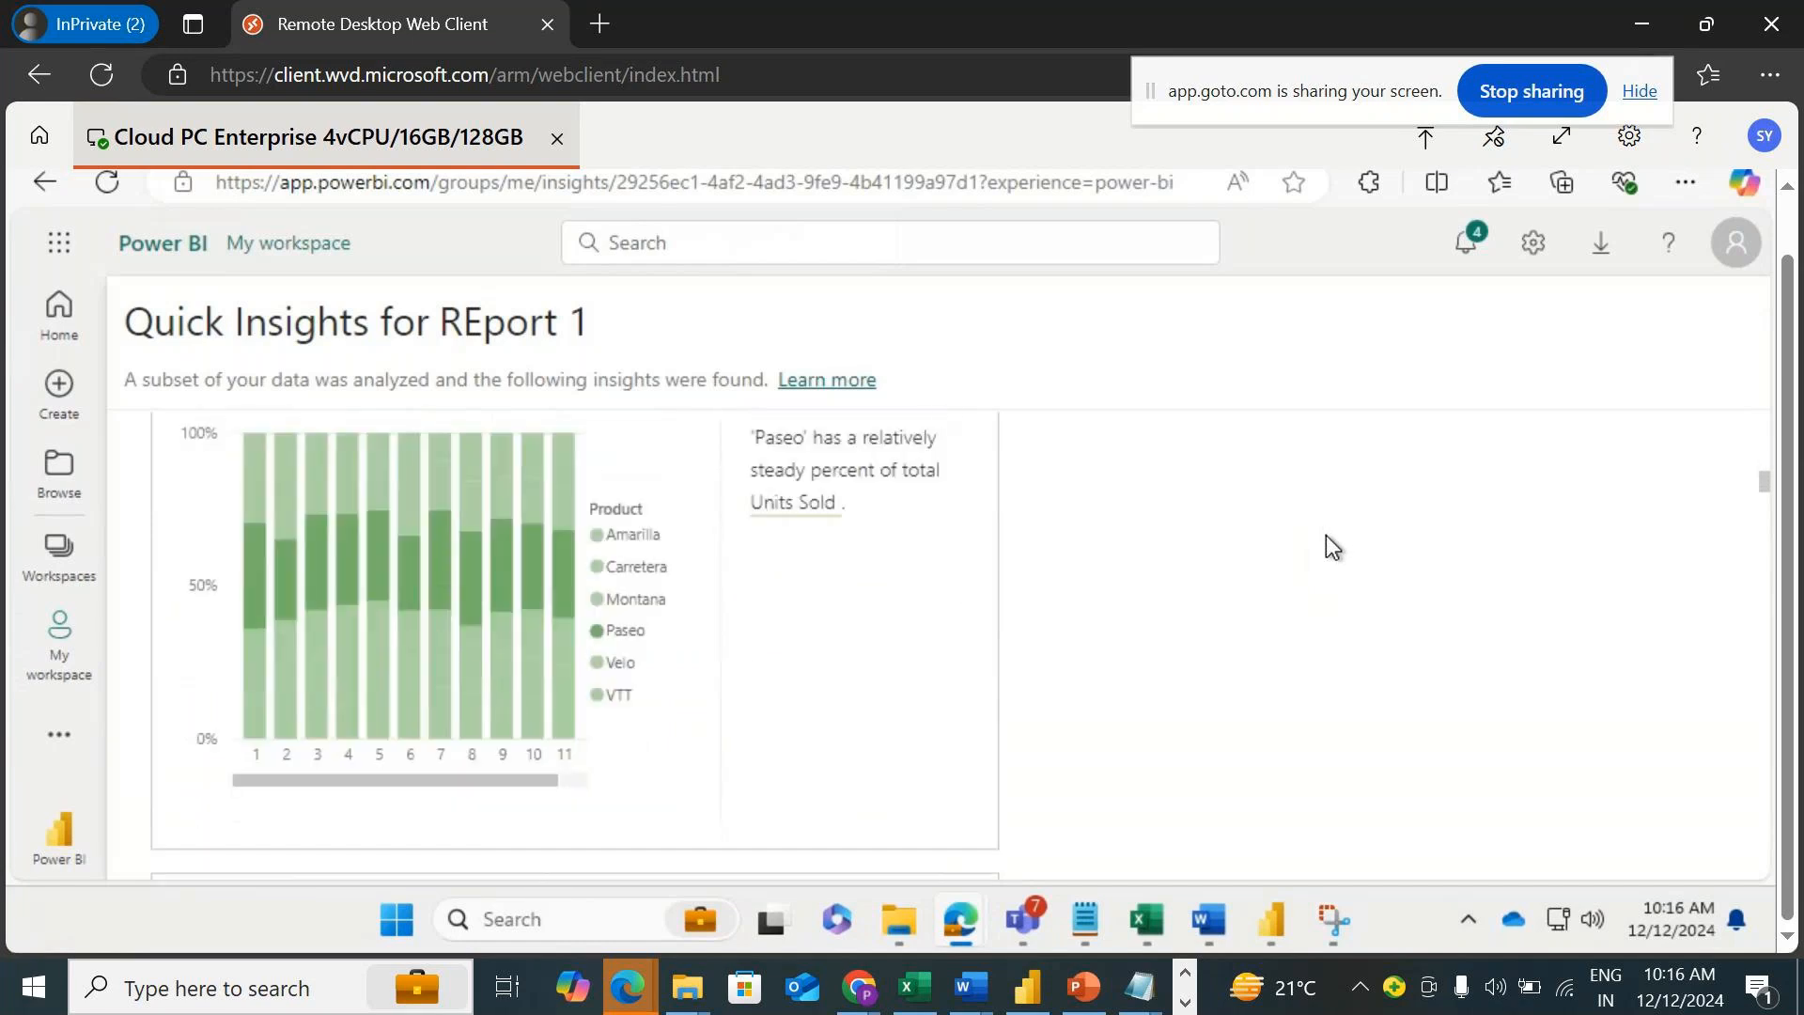
{"action": "scroll", "coordinate": [1327, 536], "scroll_direction": "down", "scroll_amount": 3}
{"action": "scroll", "coordinate": [1325, 536], "scroll_direction": "down", "scroll_amount": 10}
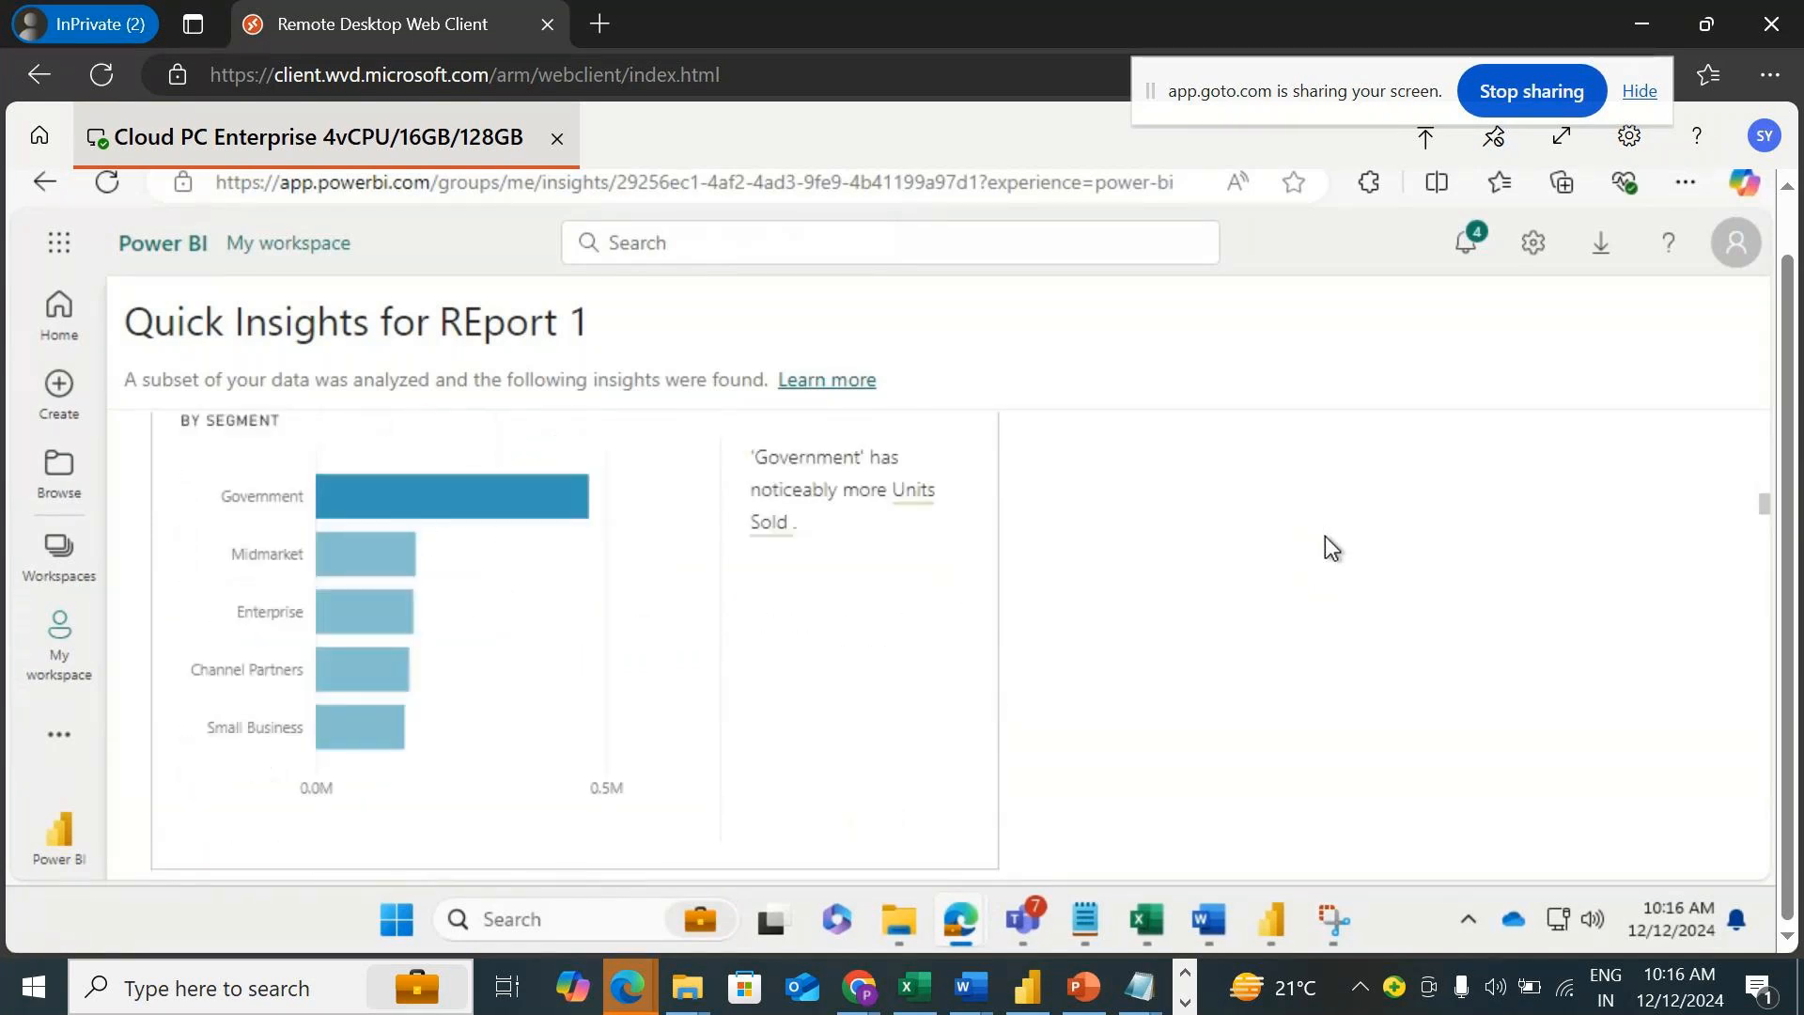
{"action": "scroll", "coordinate": [1318, 536], "scroll_direction": "down", "scroll_amount": 4}
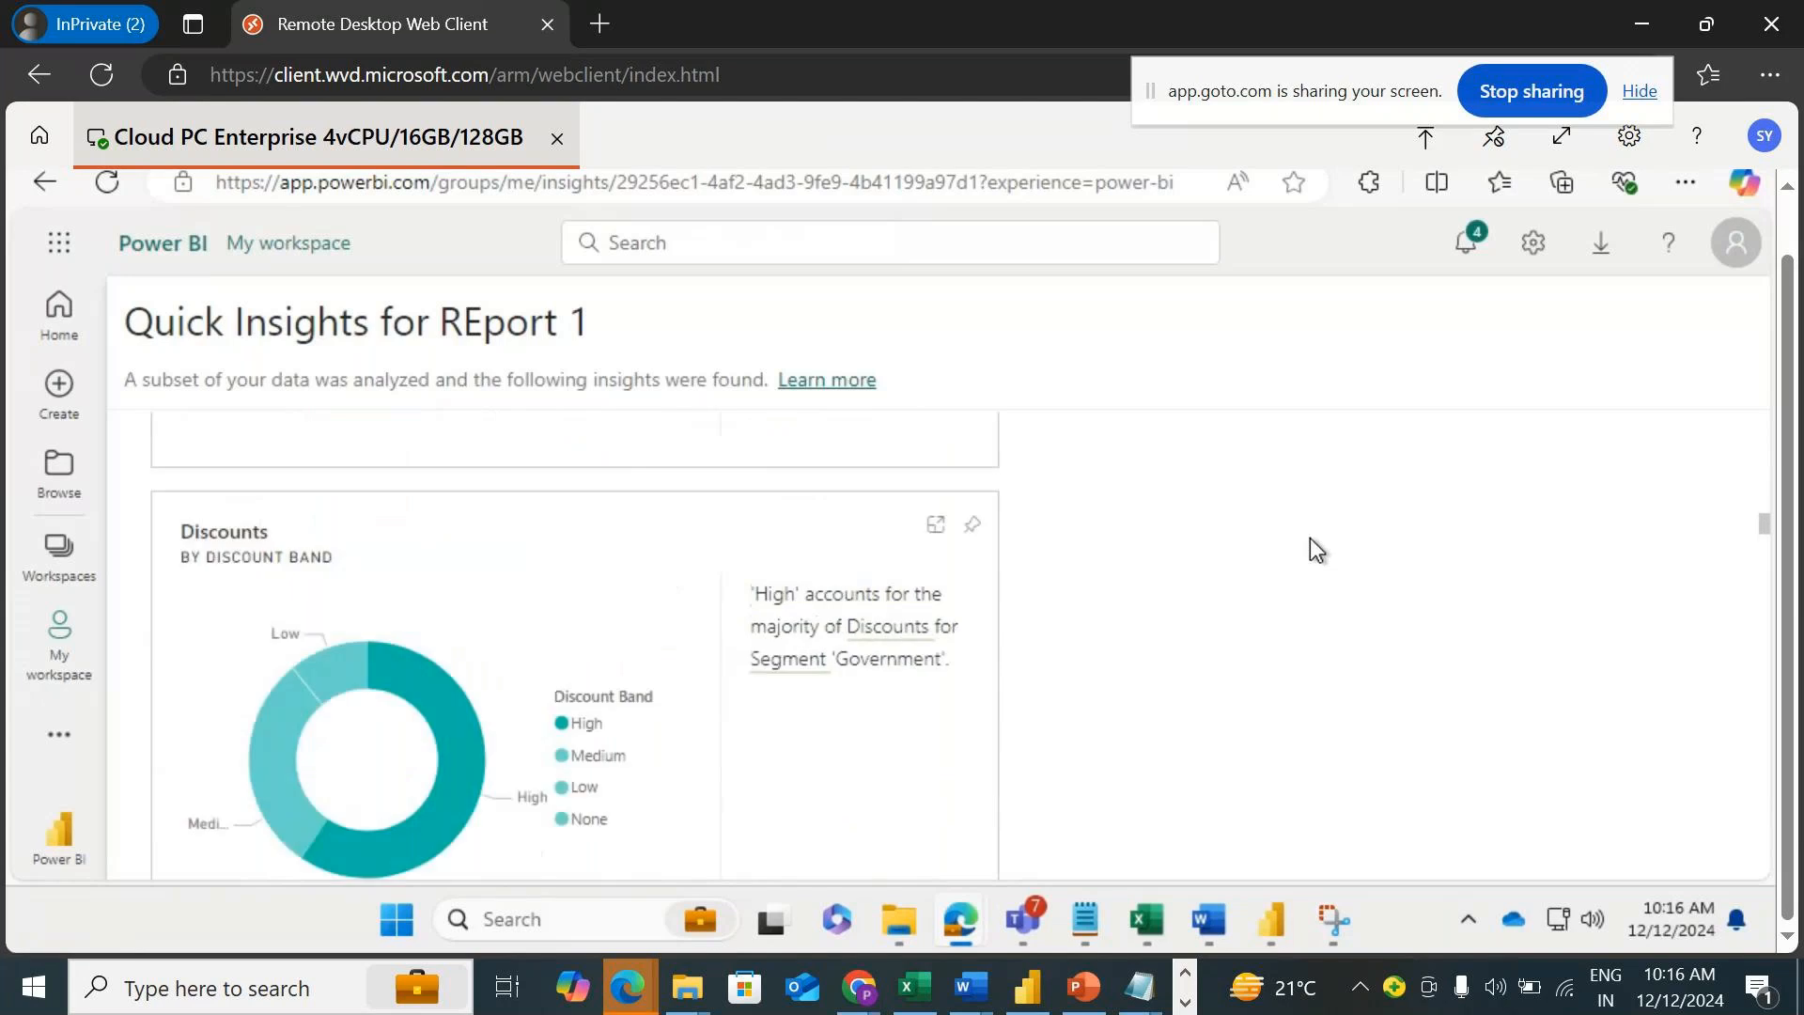
{"action": "scroll", "coordinate": [1313, 539], "scroll_direction": "down", "scroll_amount": 9}
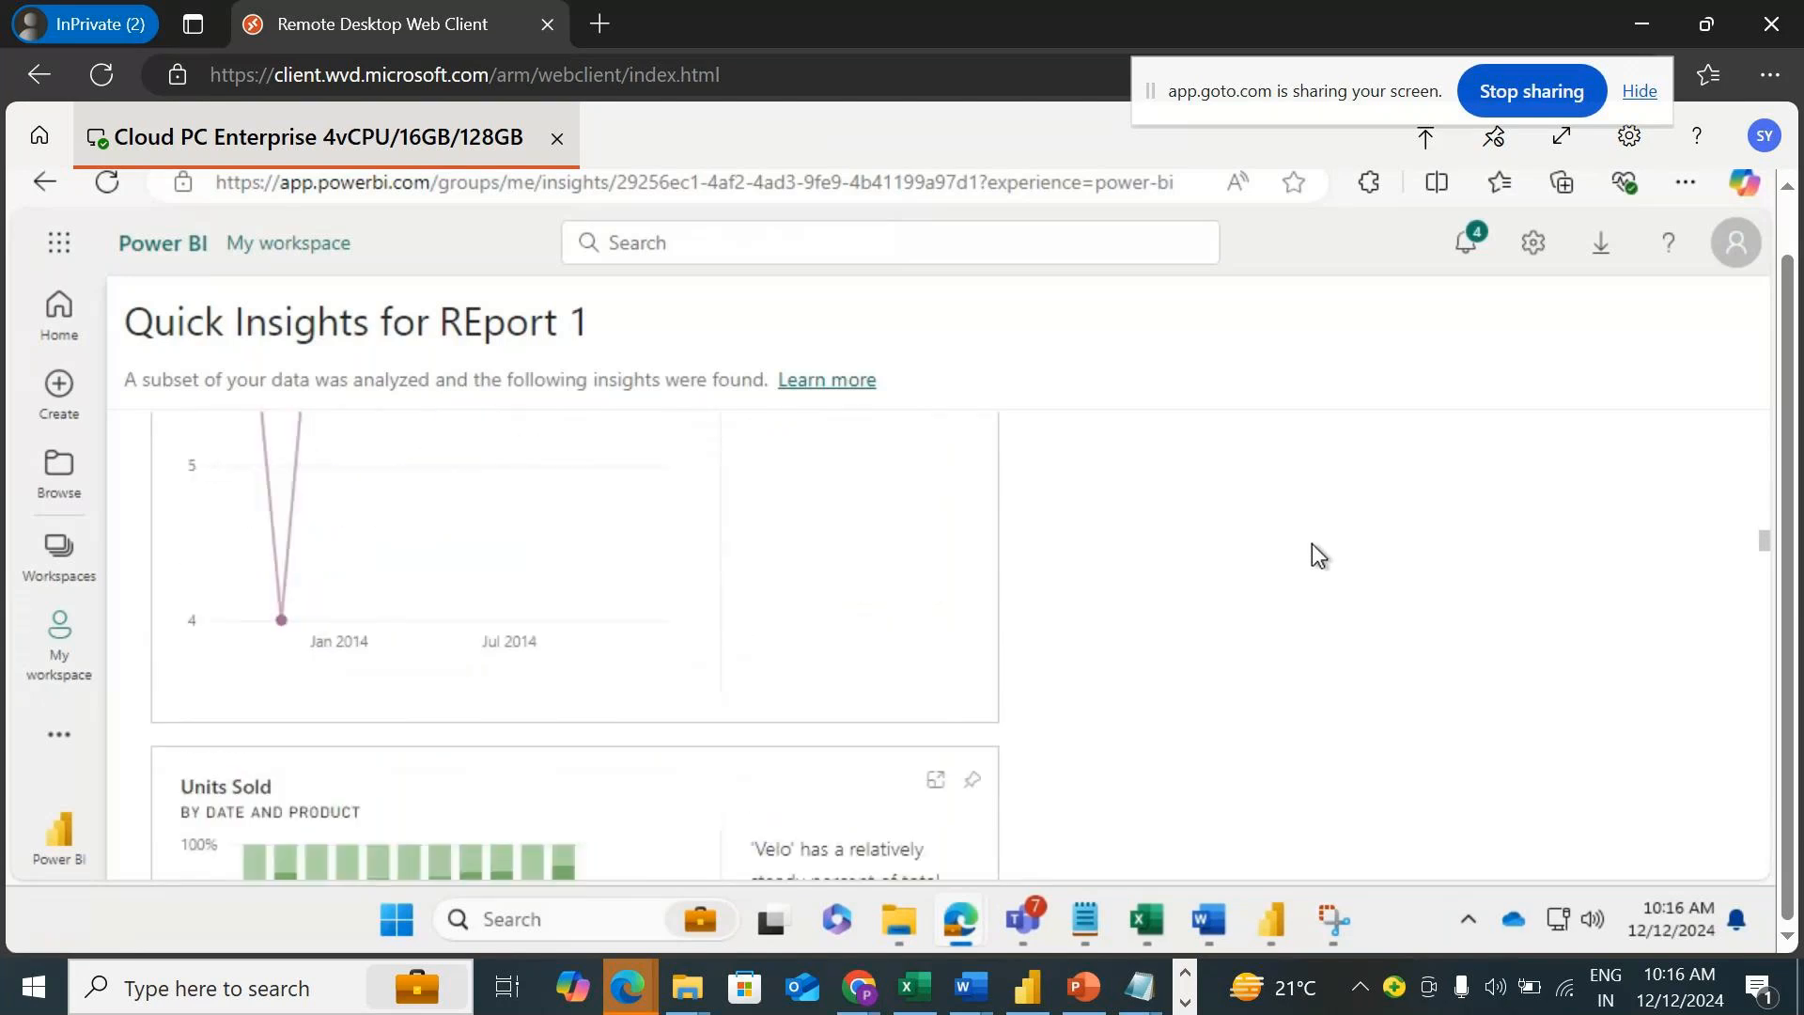
{"action": "scroll", "coordinate": [1312, 549], "scroll_direction": "down", "scroll_amount": 5}
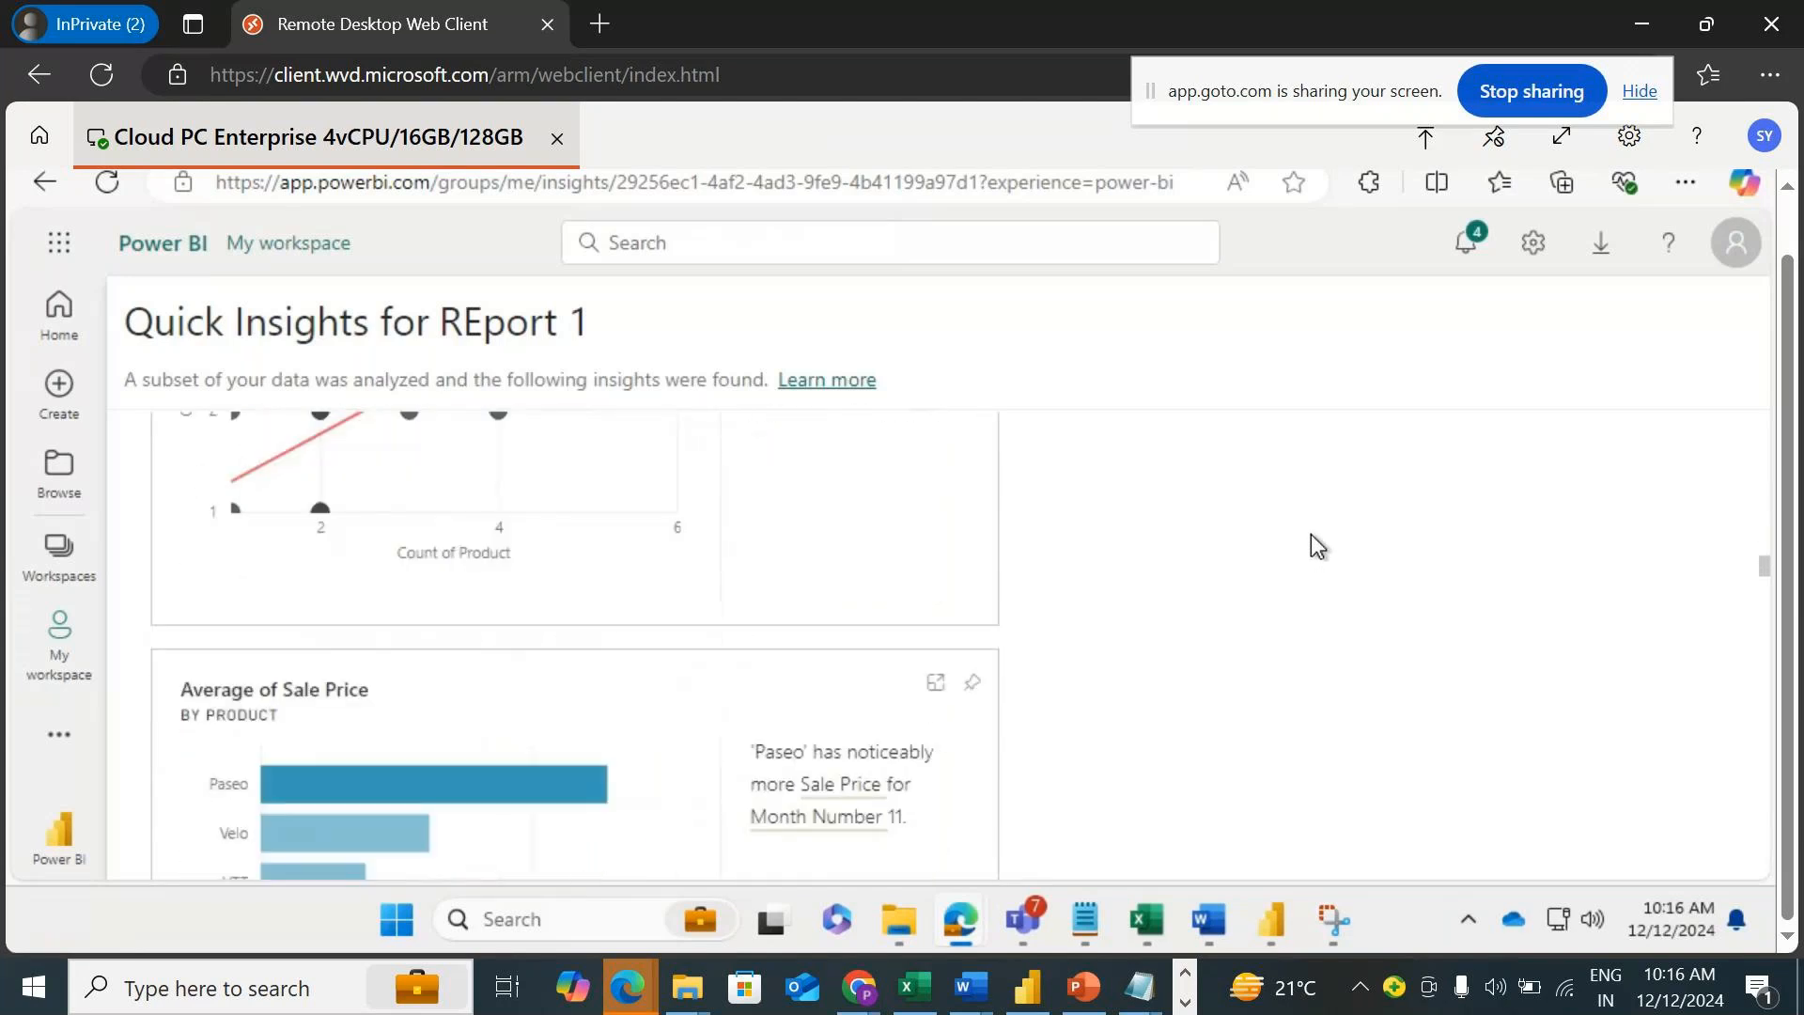
{"action": "scroll", "coordinate": [1306, 537], "scroll_direction": "up", "scroll_amount": 10}
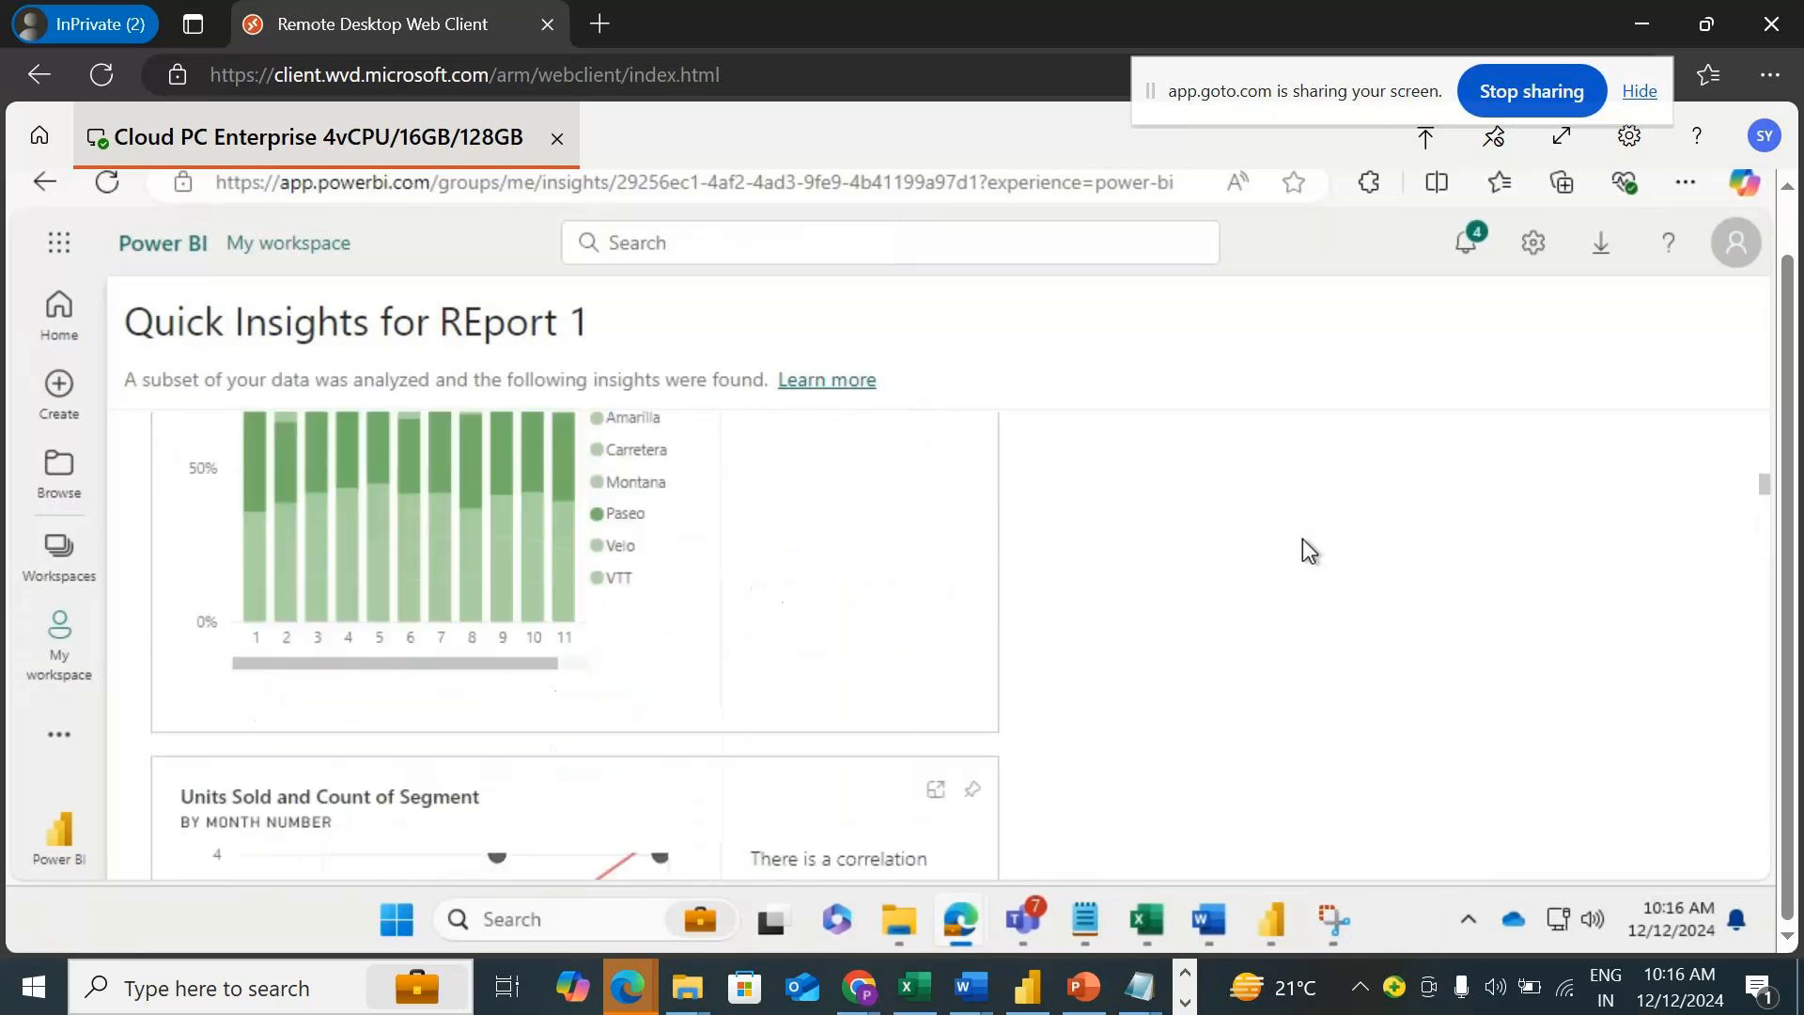
{"action": "scroll", "coordinate": [1303, 539], "scroll_direction": "up", "scroll_amount": 10}
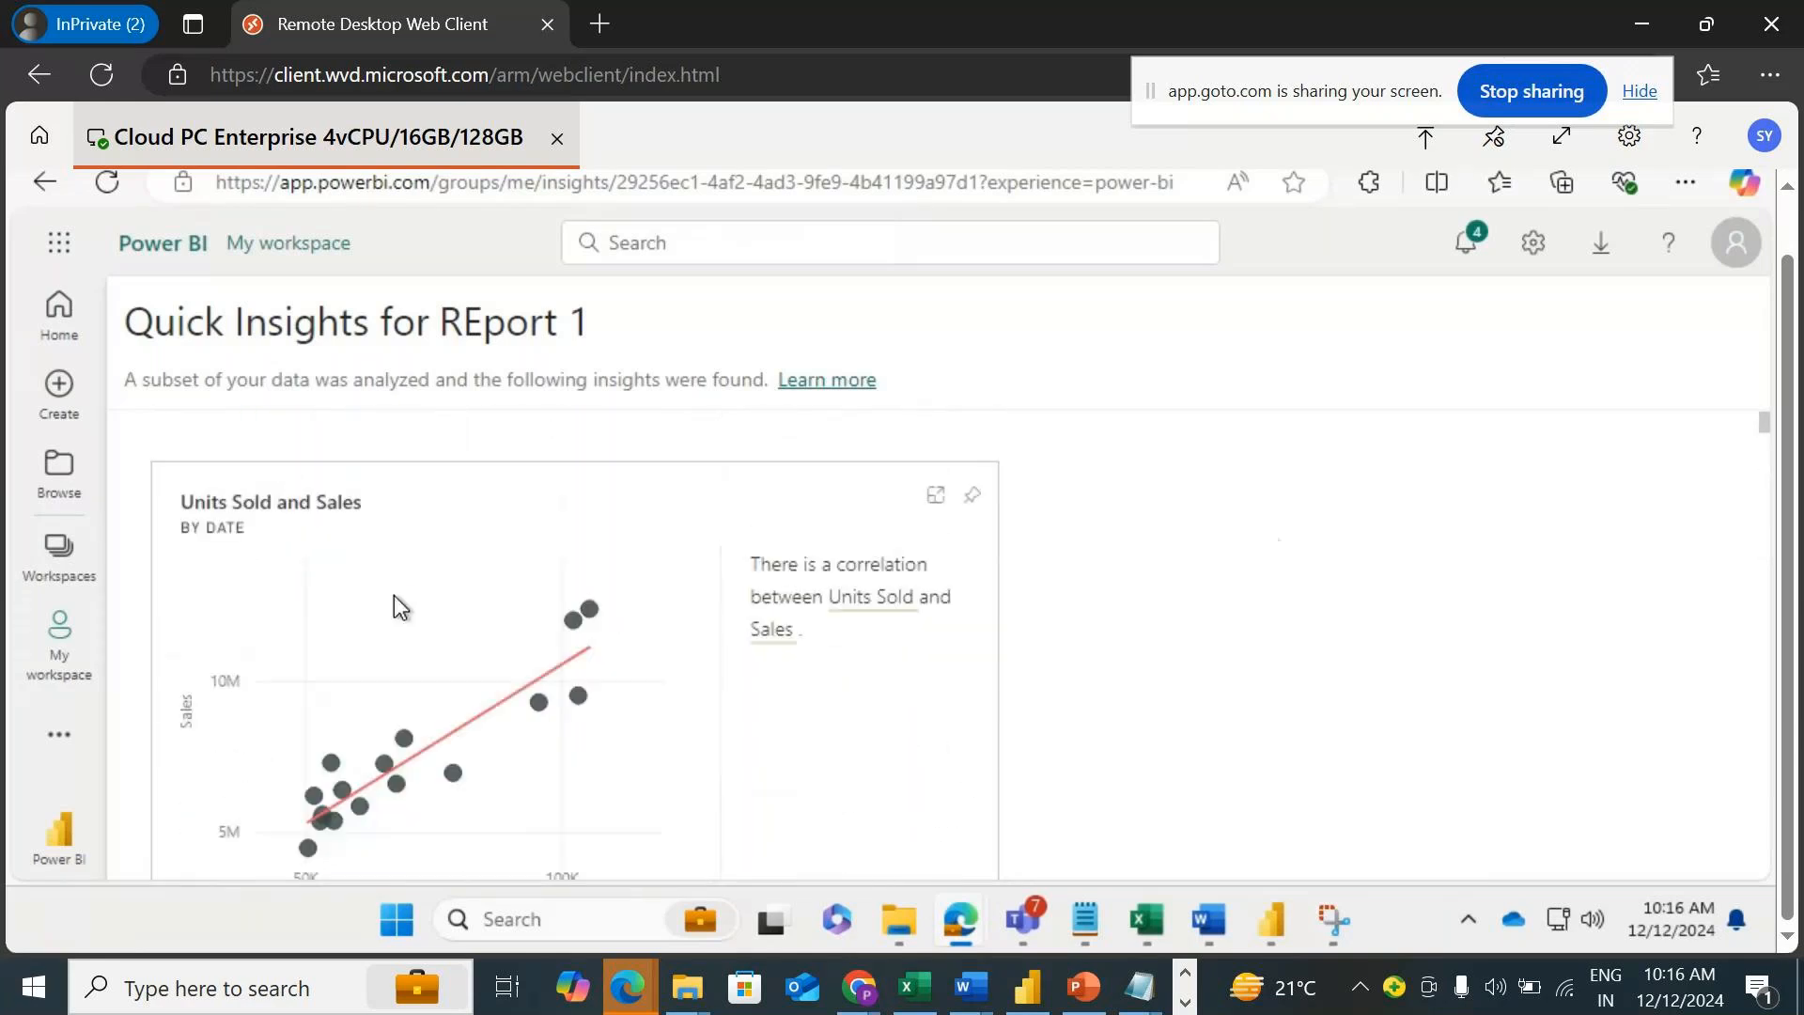
Return to My workspace and open the refresh history of the REport 1 semantic model.
{"action": "left_click", "coordinate": [58, 559]}
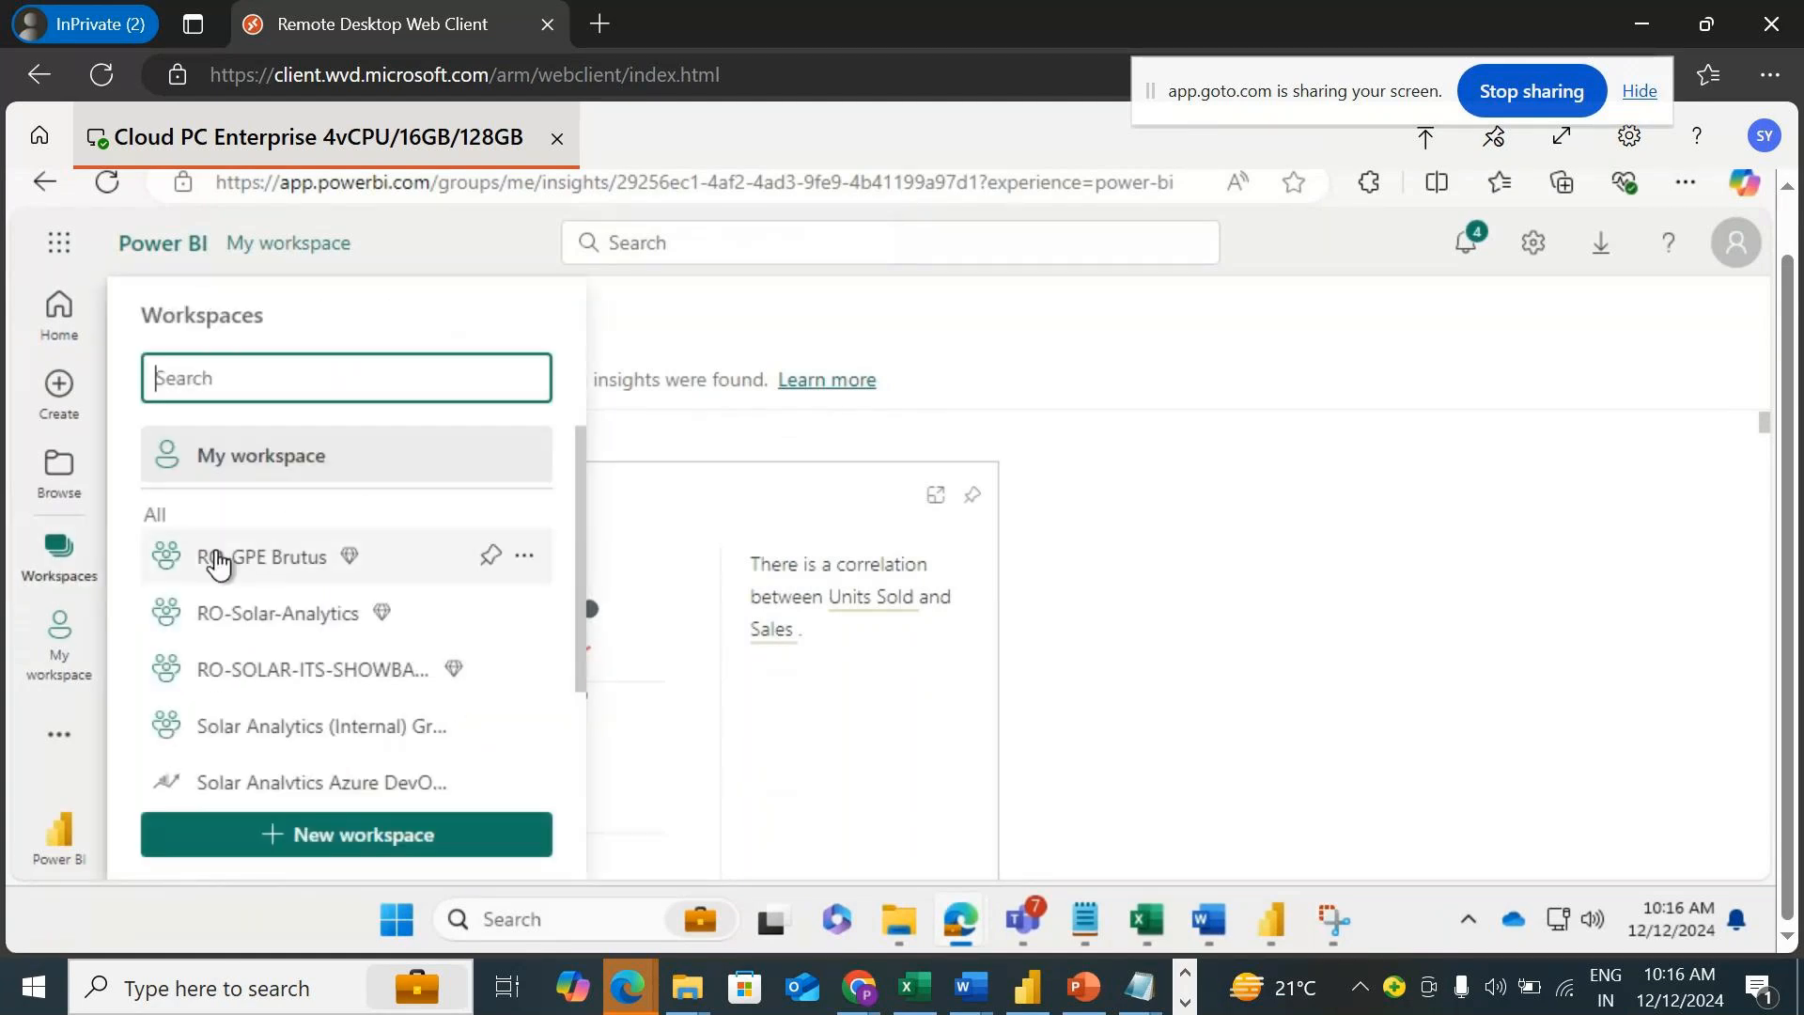
{"action": "left_click", "coordinate": [242, 465]}
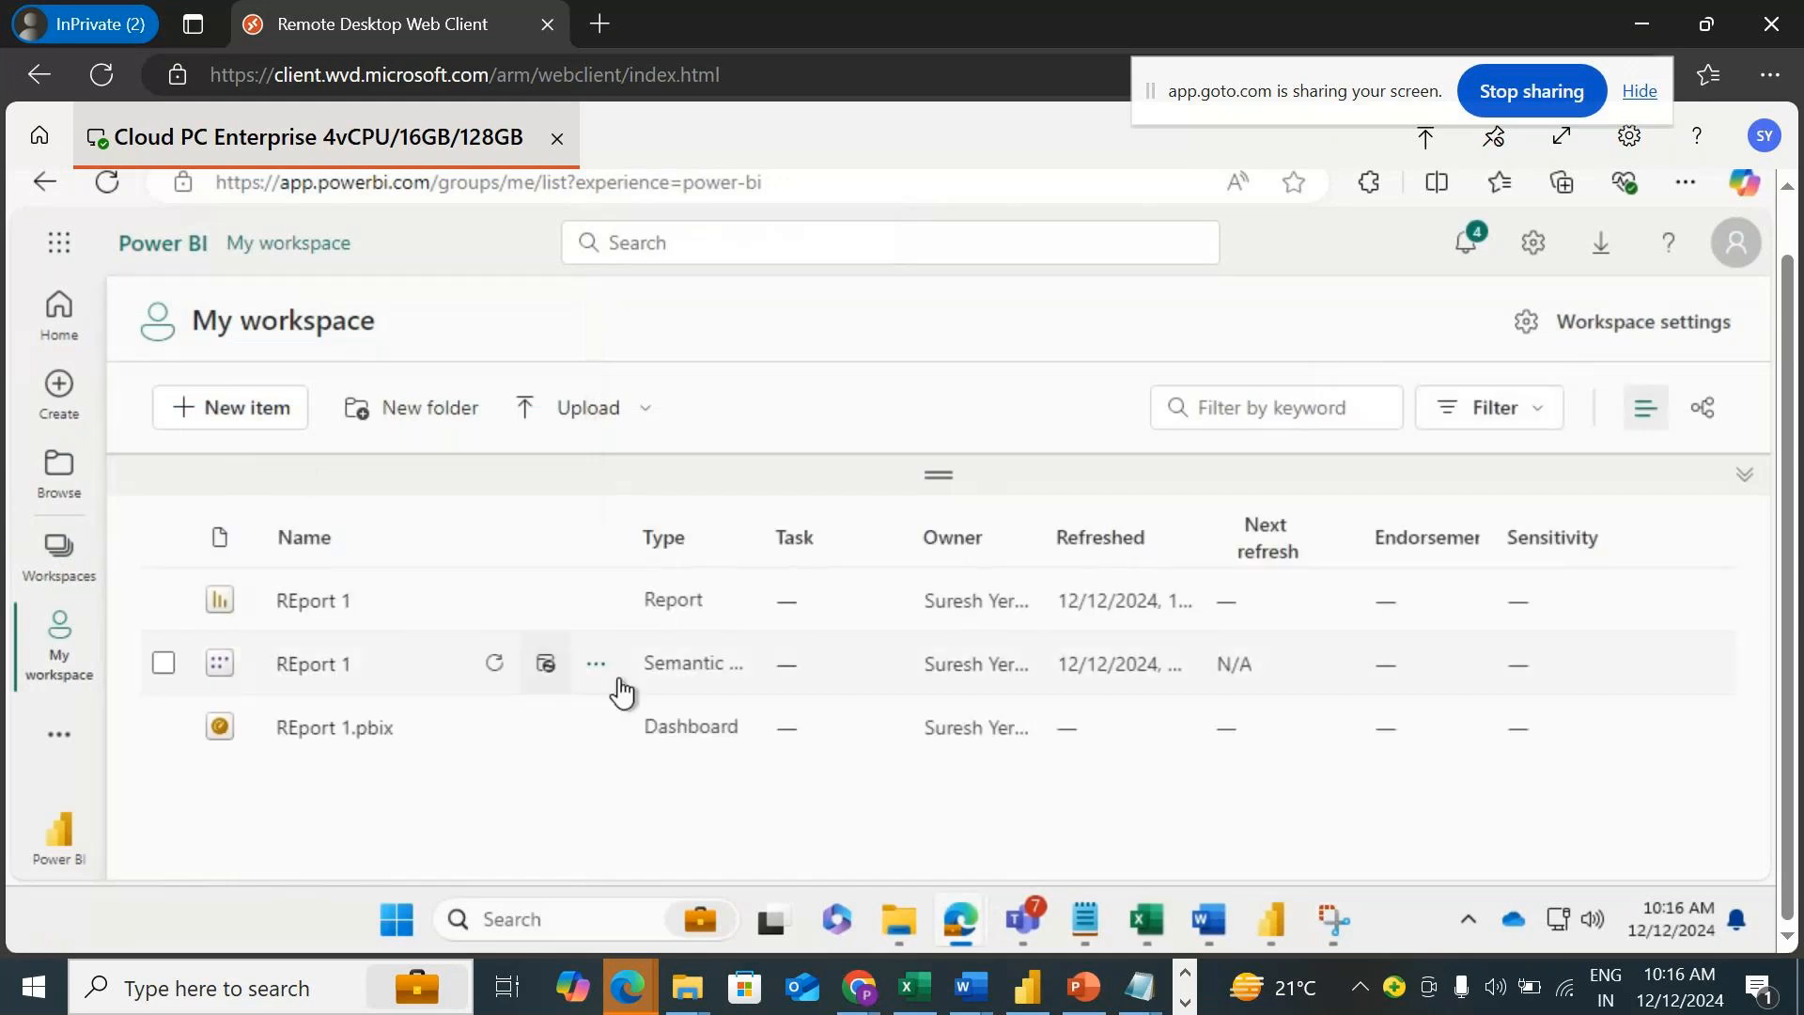
{"action": "left_click", "coordinate": [602, 671]}
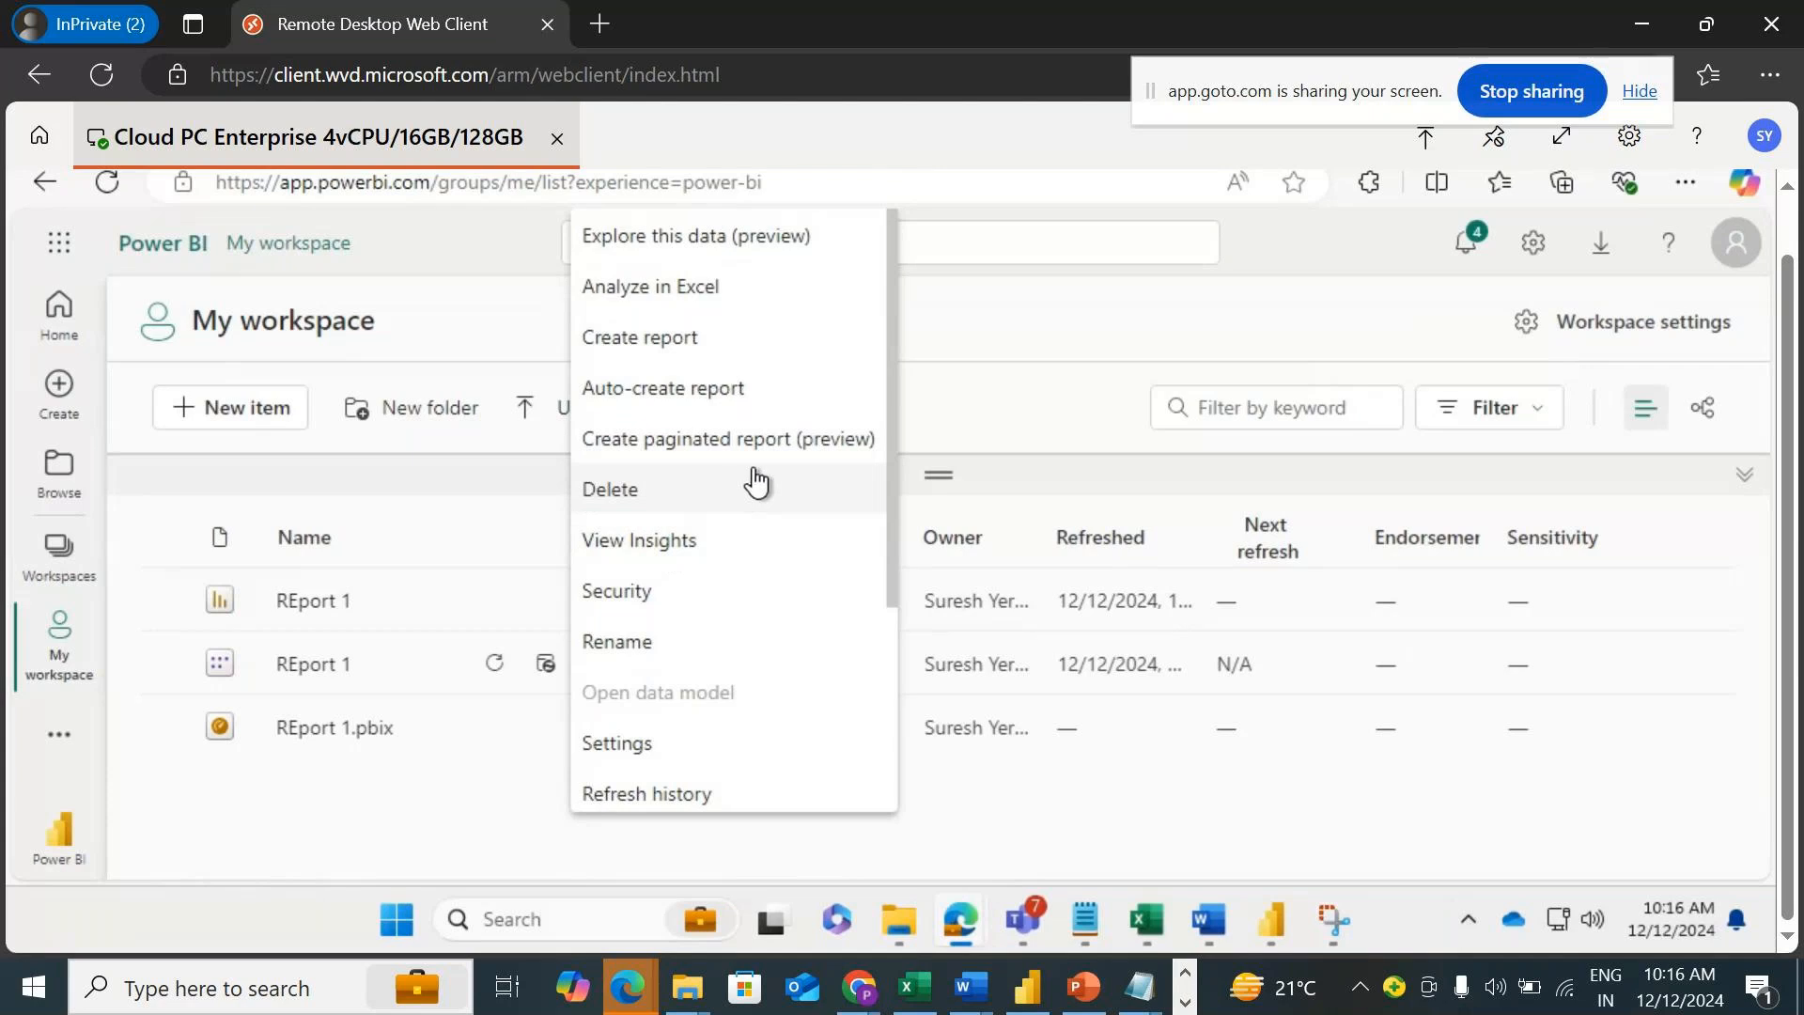
{"action": "scroll", "coordinate": [754, 489], "scroll_direction": "down", "scroll_amount": 3}
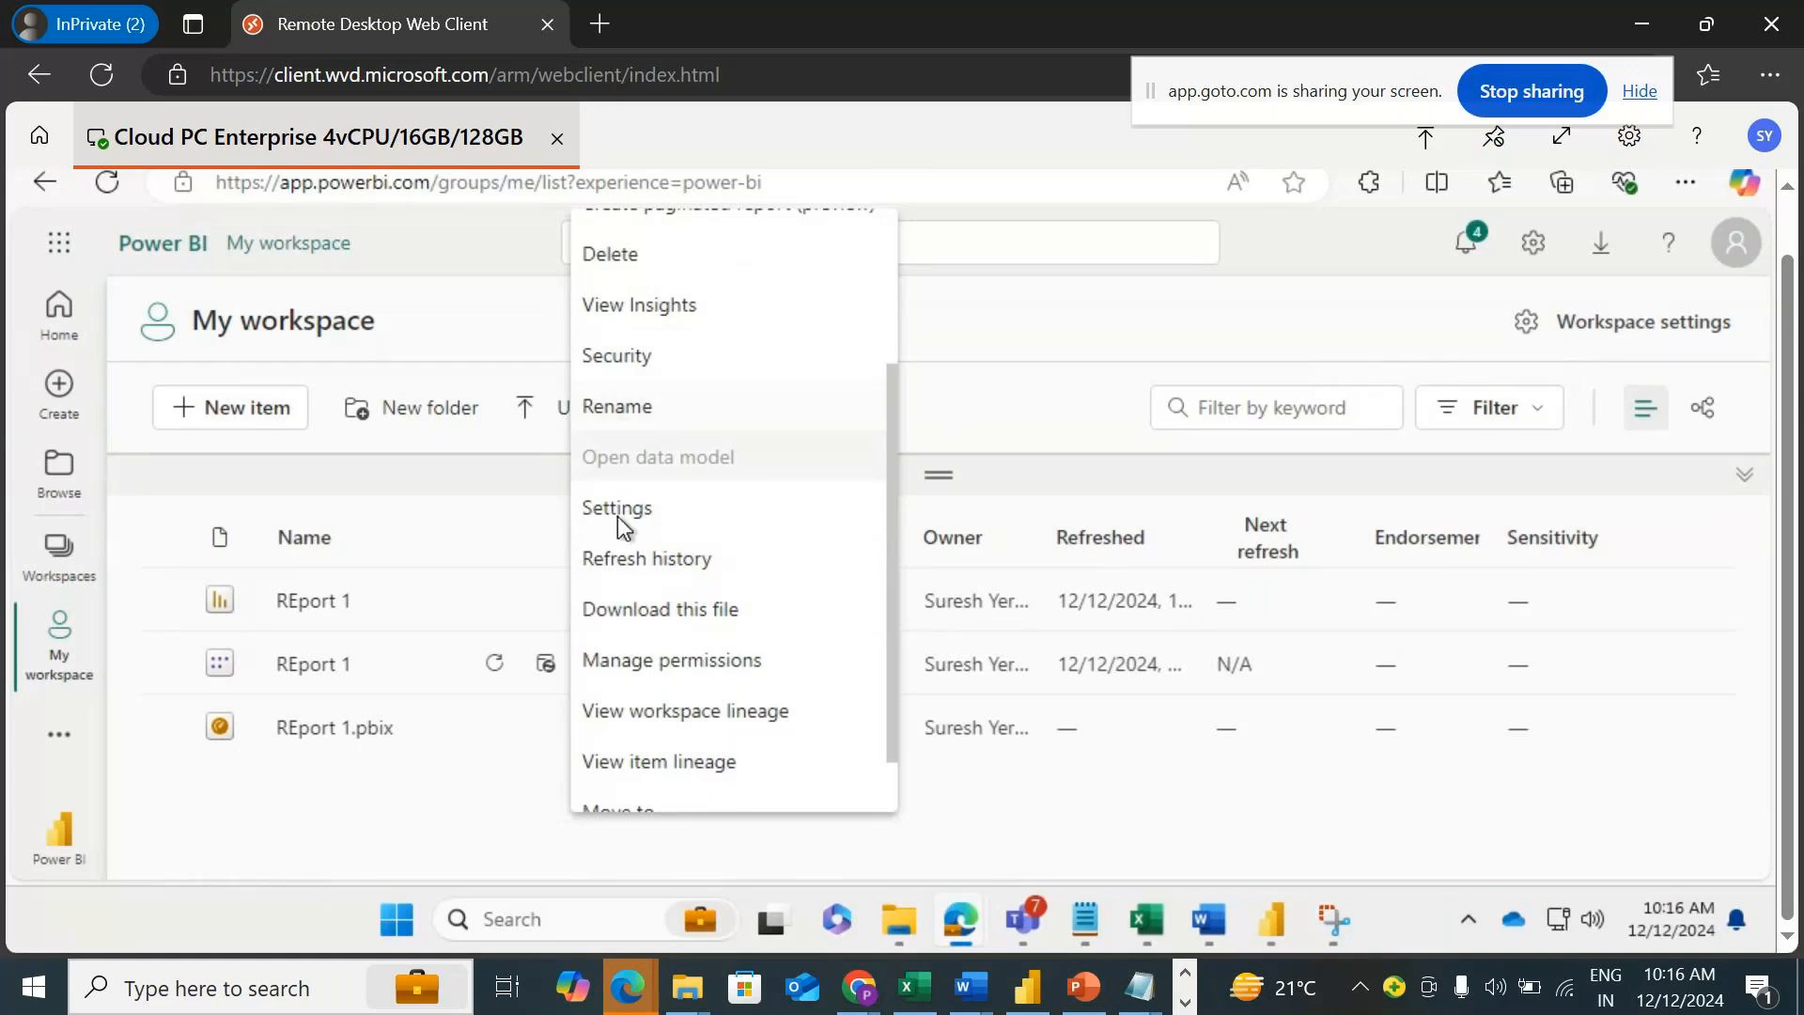
{"action": "left_click", "coordinate": [721, 558]}
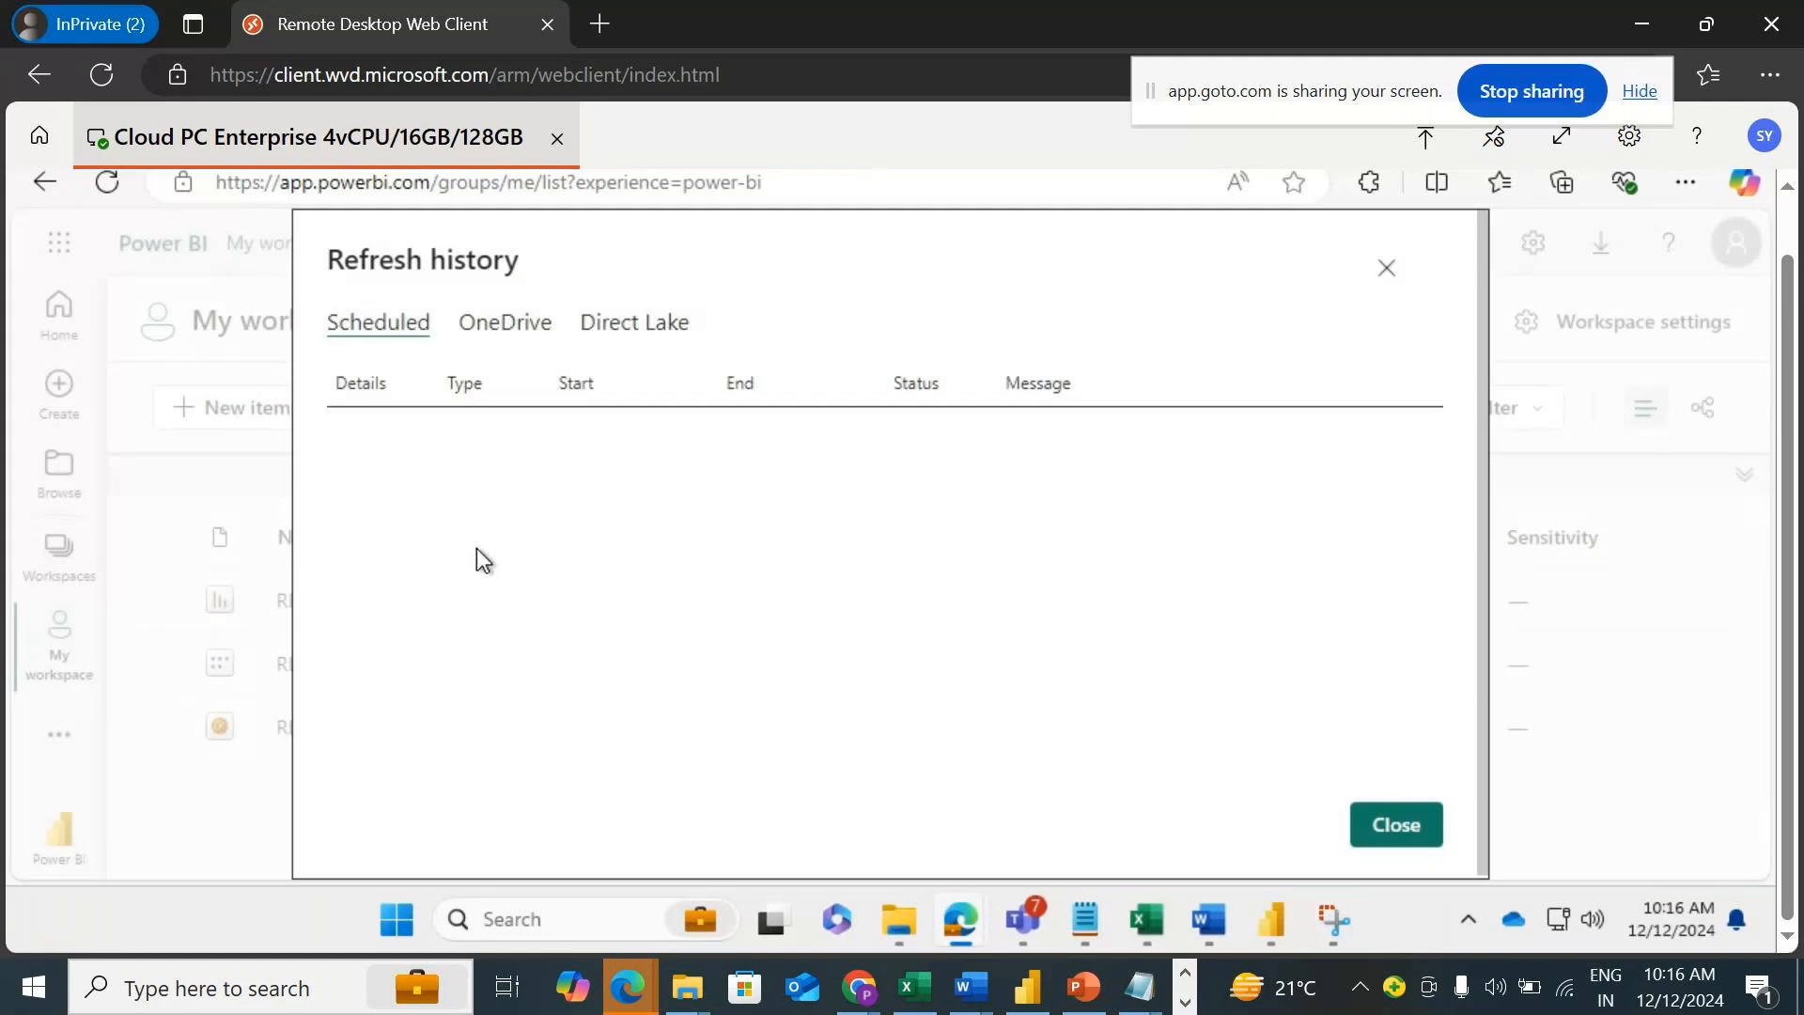
Switch to the Paint diagram and draw dark red flow lines from the source box through the table columns to the dataset and report boxes.
{"action": "left_click", "coordinate": [1186, 1004]}
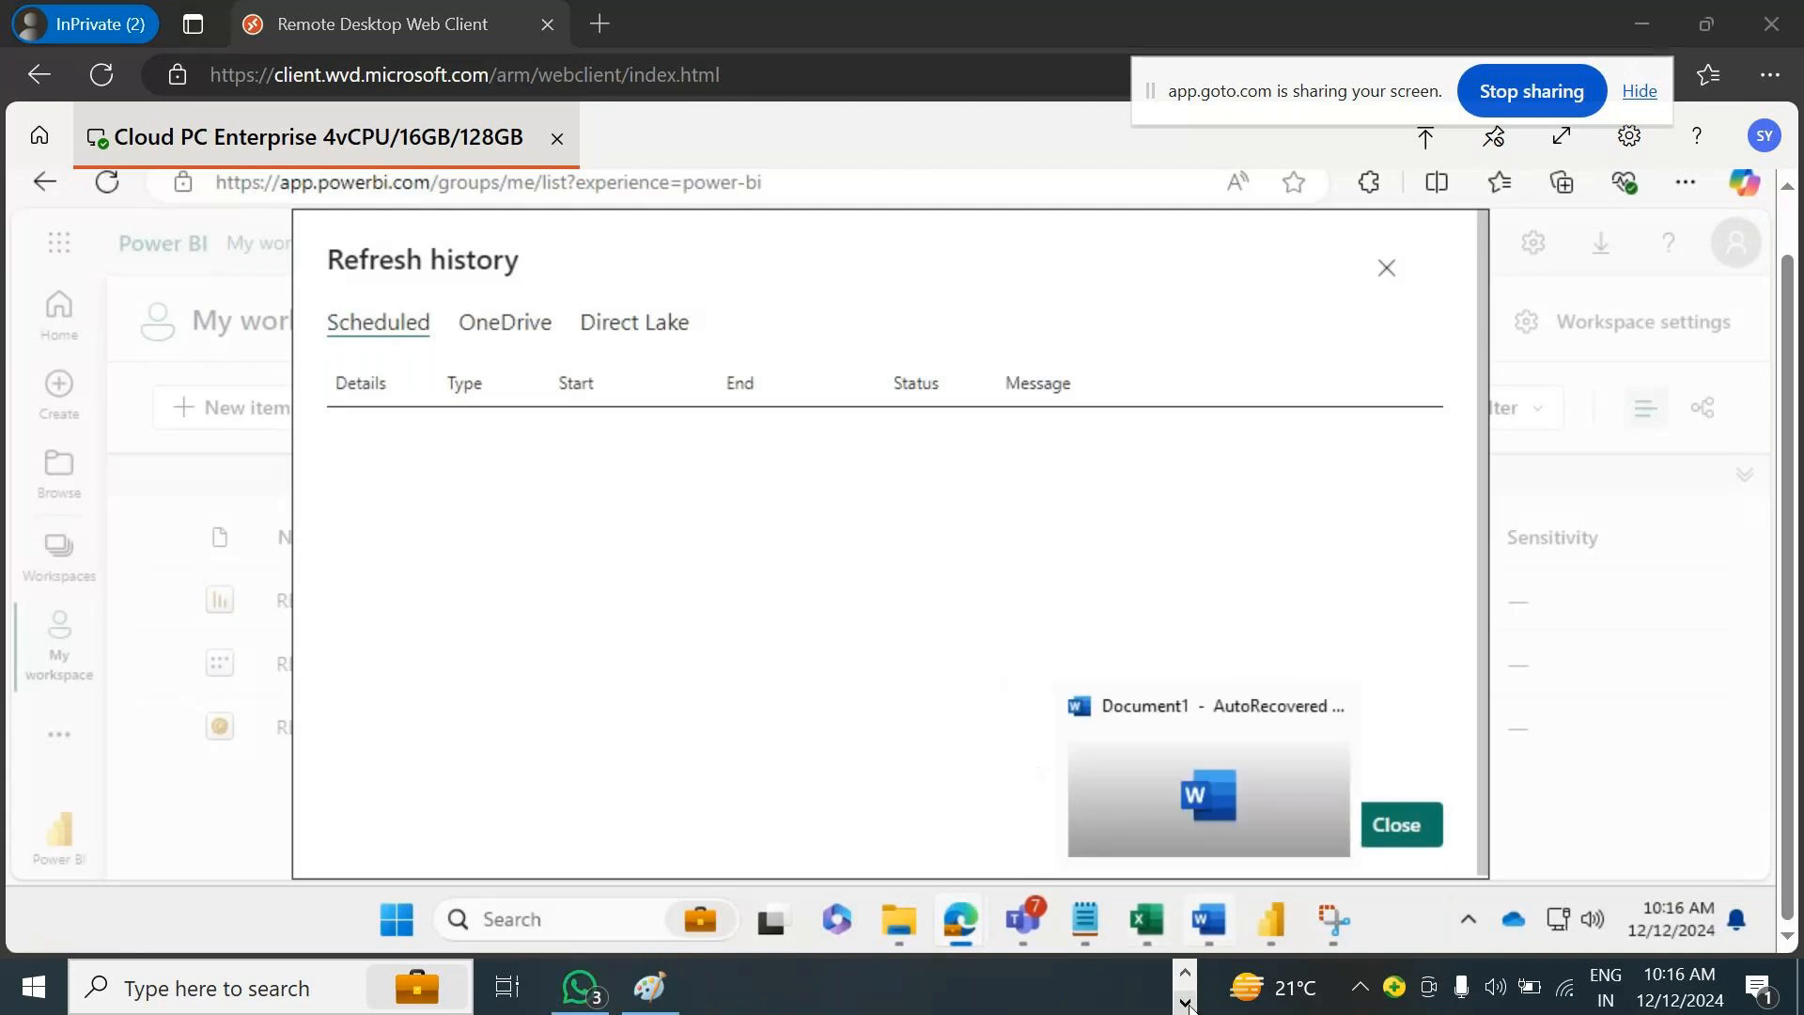
{"action": "left_click", "coordinate": [648, 987]}
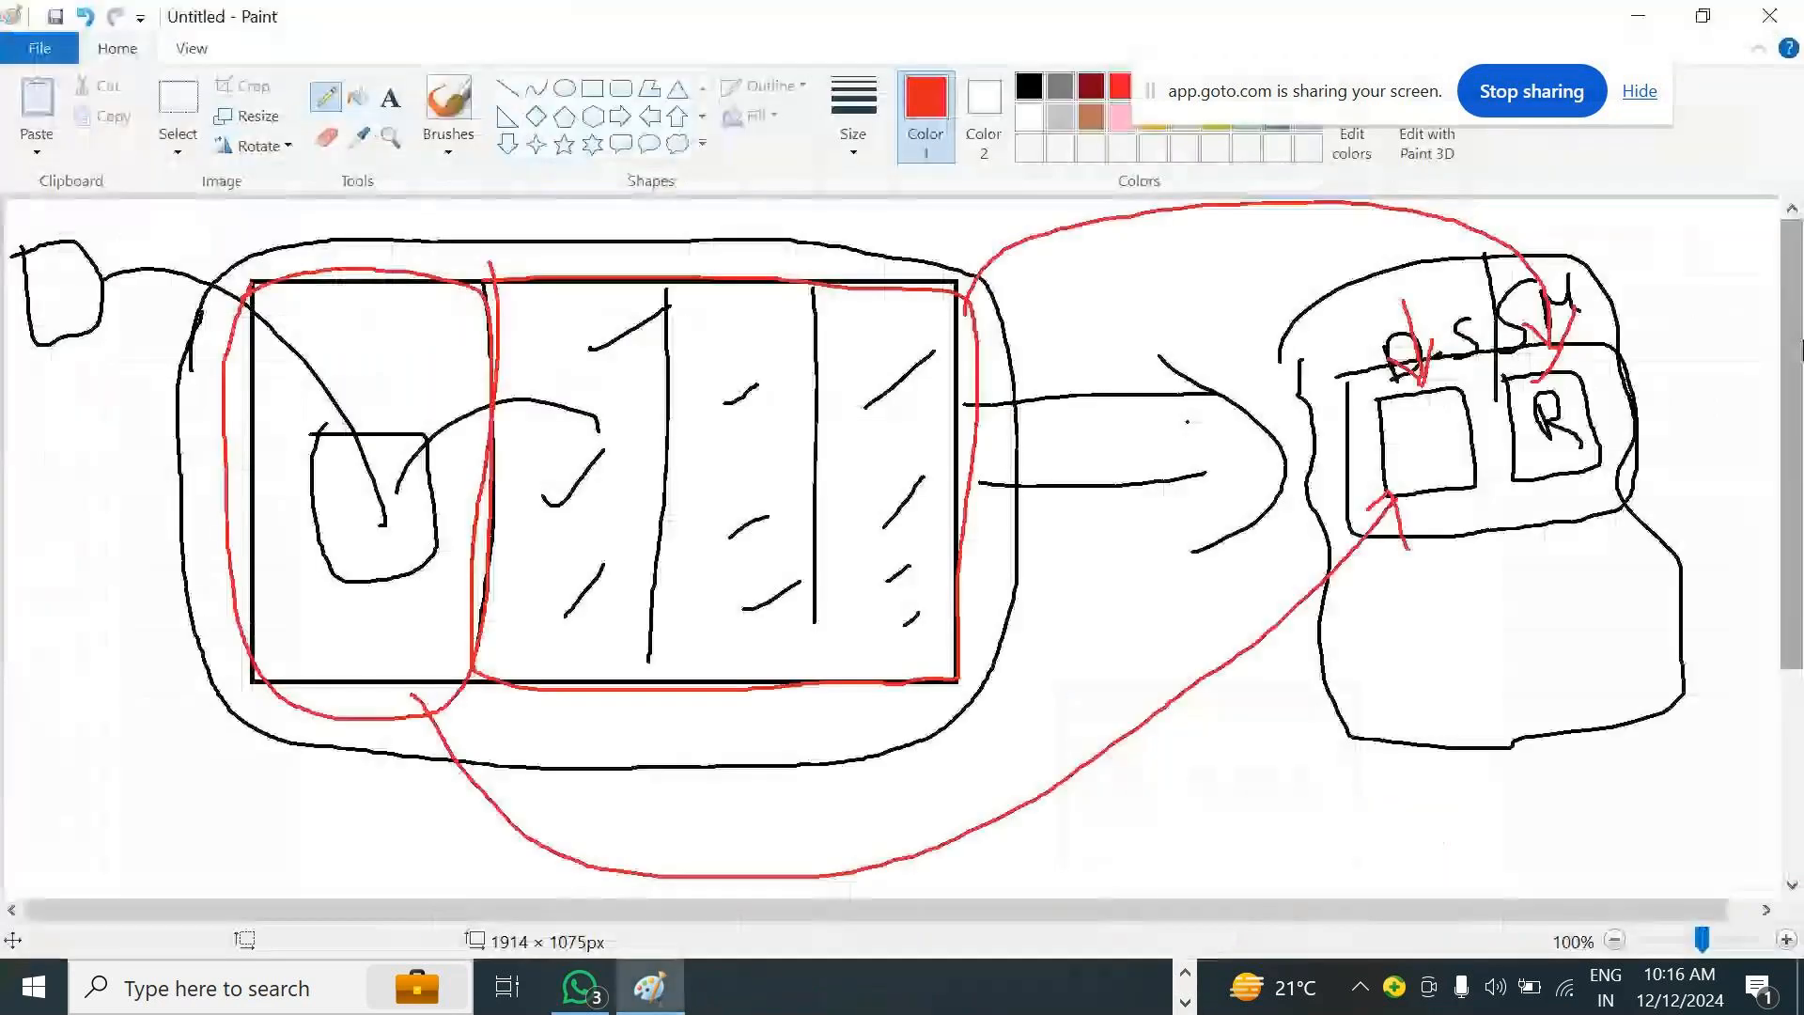
{"action": "left_click", "coordinate": [1091, 86]}
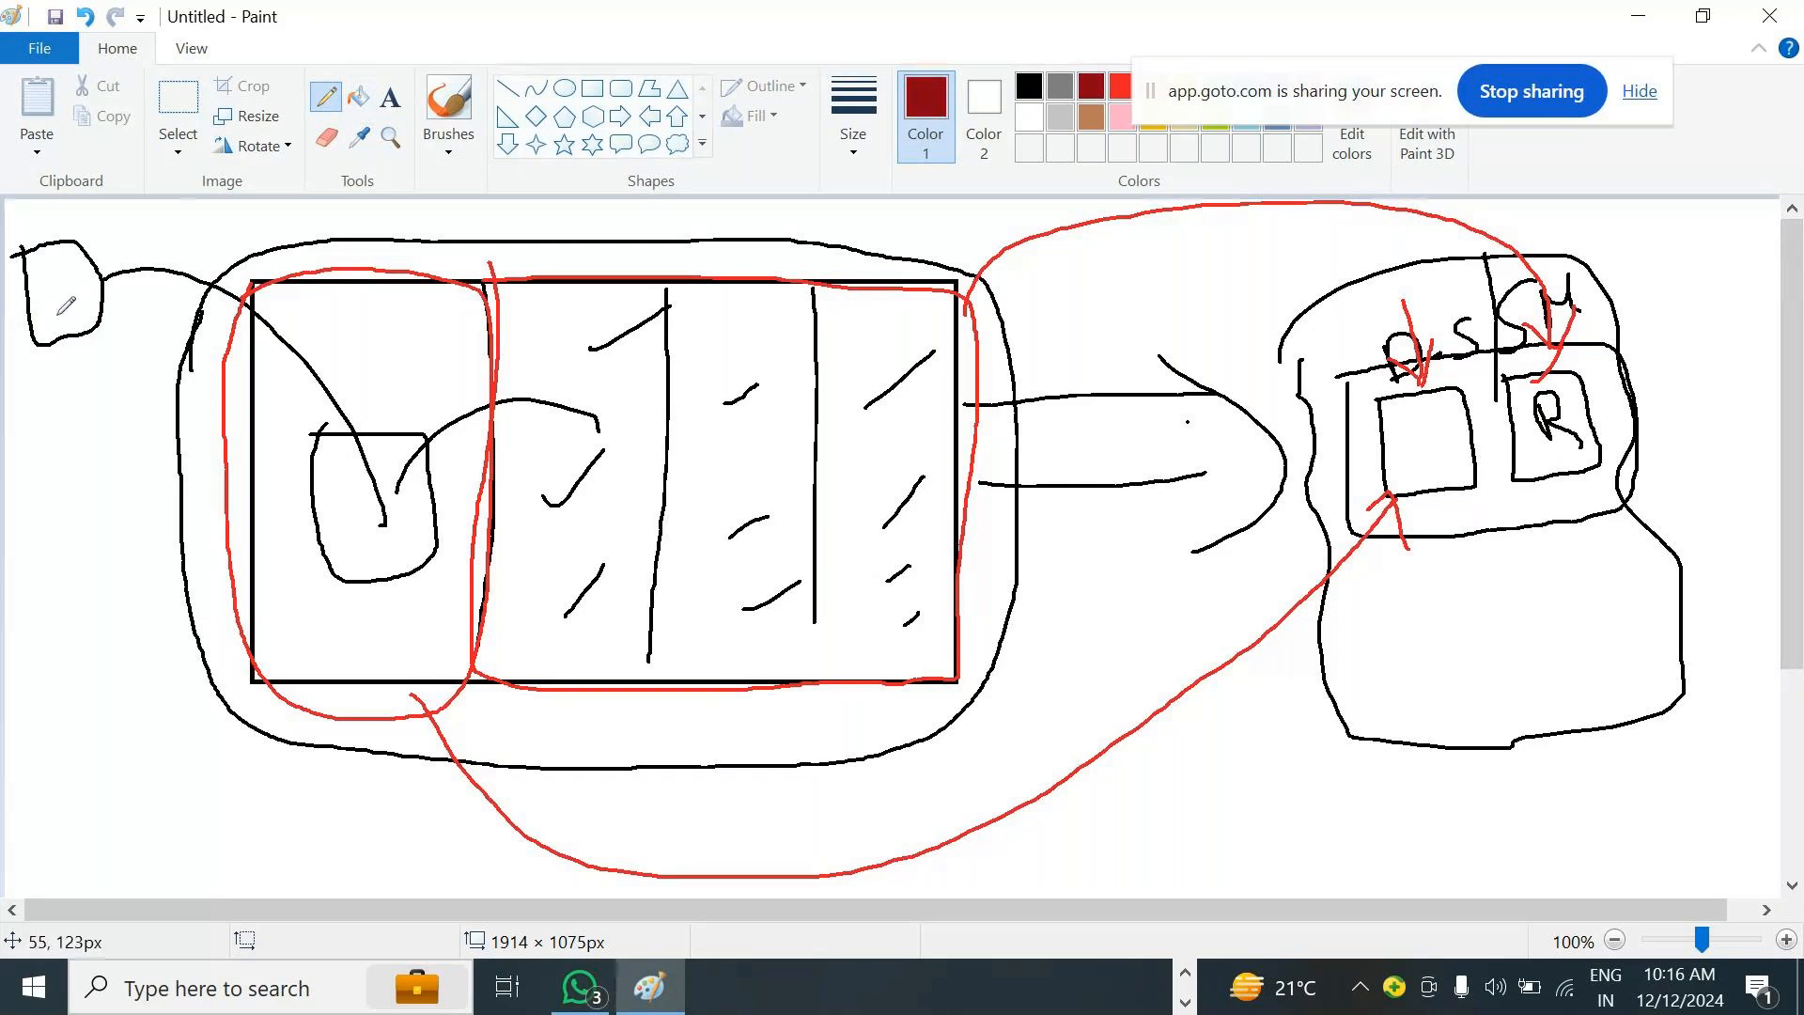
{"action": "mouse_move", "coordinate": [56, 314]}
{"action": "left_mouse_down"}
{"action": "mouse_move", "coordinate": [392, 526]}
{"action": "mouse_move", "coordinate": [592, 444]}
{"action": "mouse_move", "coordinate": [752, 410]}
{"action": "mouse_move", "coordinate": [879, 346]}
{"action": "mouse_move", "coordinate": [1312, 344]}
{"action": "mouse_move", "coordinate": [1382, 414]}
{"action": "mouse_move", "coordinate": [1542, 385]}
{"action": "left_mouse_up"}
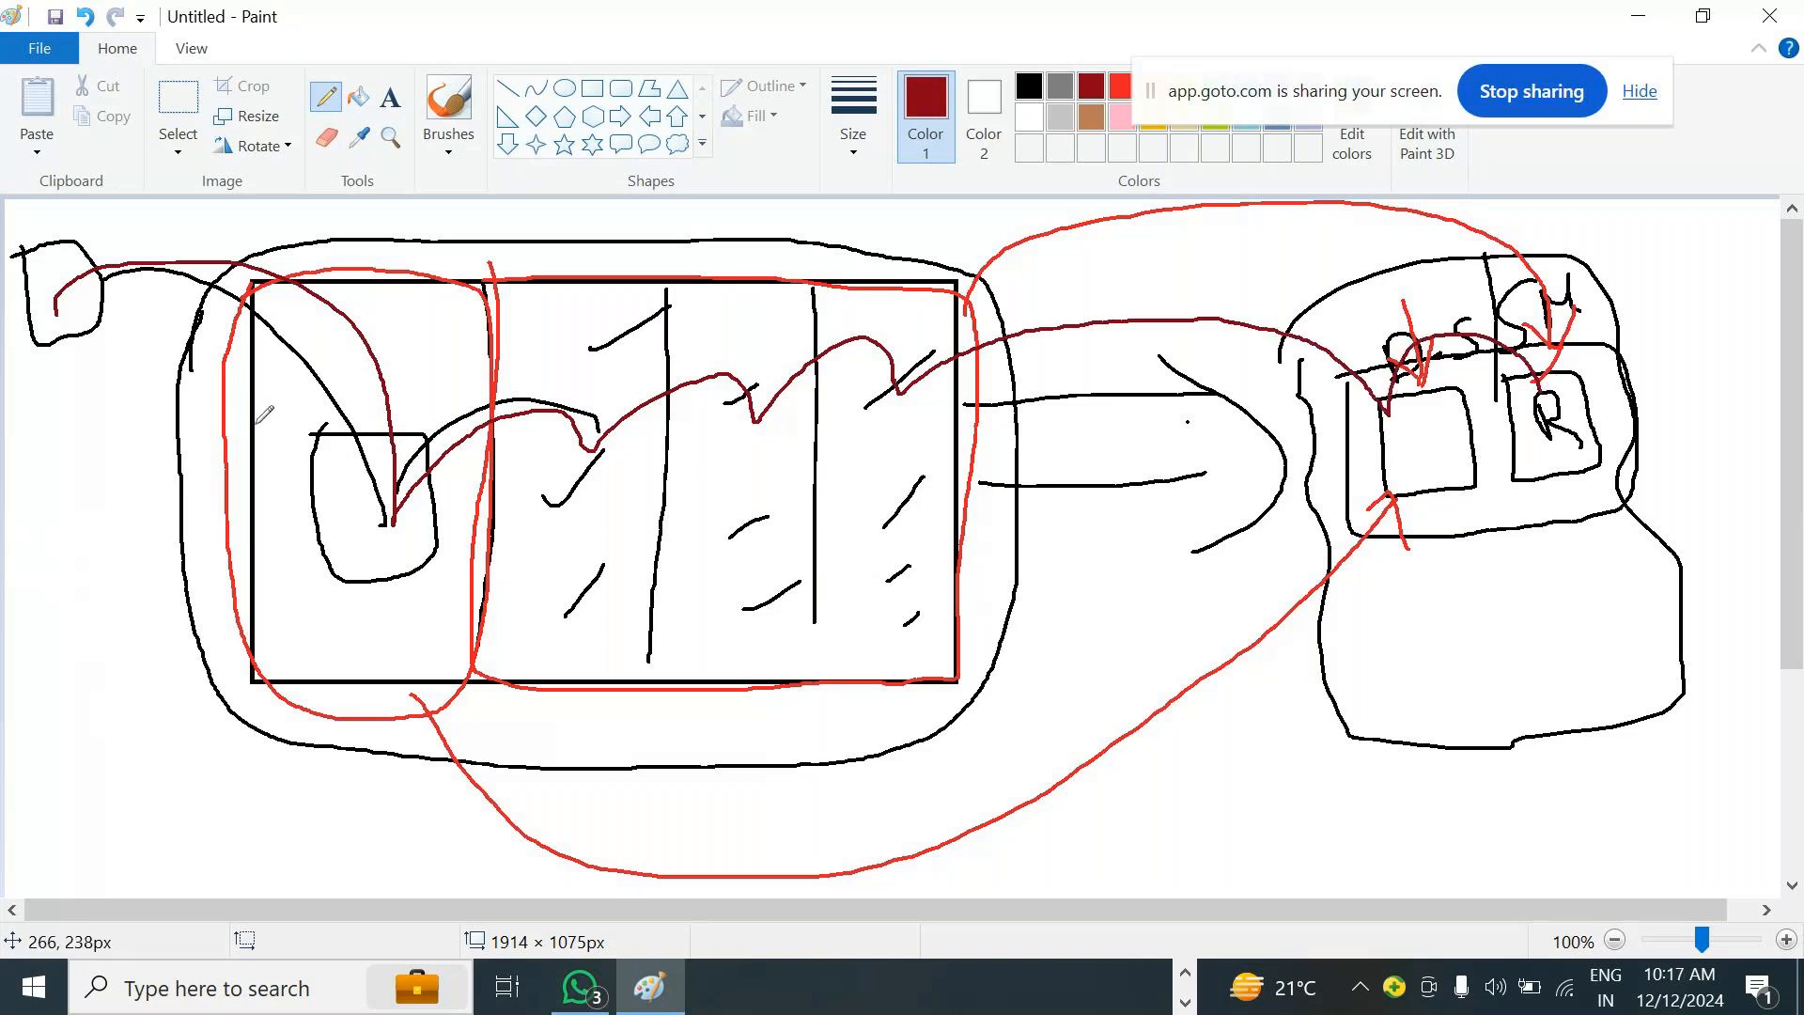
{"action": "left_click_drag", "start_coordinate": [9, 498], "coordinate": [43, 318]}
{"action": "mouse_move", "coordinate": [62, 491]}
{"action": "left_mouse_down"}
{"action": "mouse_move", "coordinate": [69, 362]}
{"action": "mouse_move", "coordinate": [801, 333]}
{"action": "mouse_move", "coordinate": [1405, 437]}
{"action": "left_mouse_up"}
{"action": "mouse_move", "coordinate": [75, 287]}
{"action": "left_mouse_down"}
{"action": "mouse_move", "coordinate": [481, 269]}
{"action": "mouse_move", "coordinate": [1509, 425]}
{"action": "mouse_move", "coordinate": [1485, 447]}
{"action": "left_mouse_up"}
{"action": "mouse_move", "coordinate": [1583, 417]}
{"action": "left_mouse_down"}
{"action": "mouse_move", "coordinate": [1596, 383]}
{"action": "mouse_move", "coordinate": [1692, 336]}
{"action": "mouse_move", "coordinate": [1688, 406]}
{"action": "left_mouse_up"}
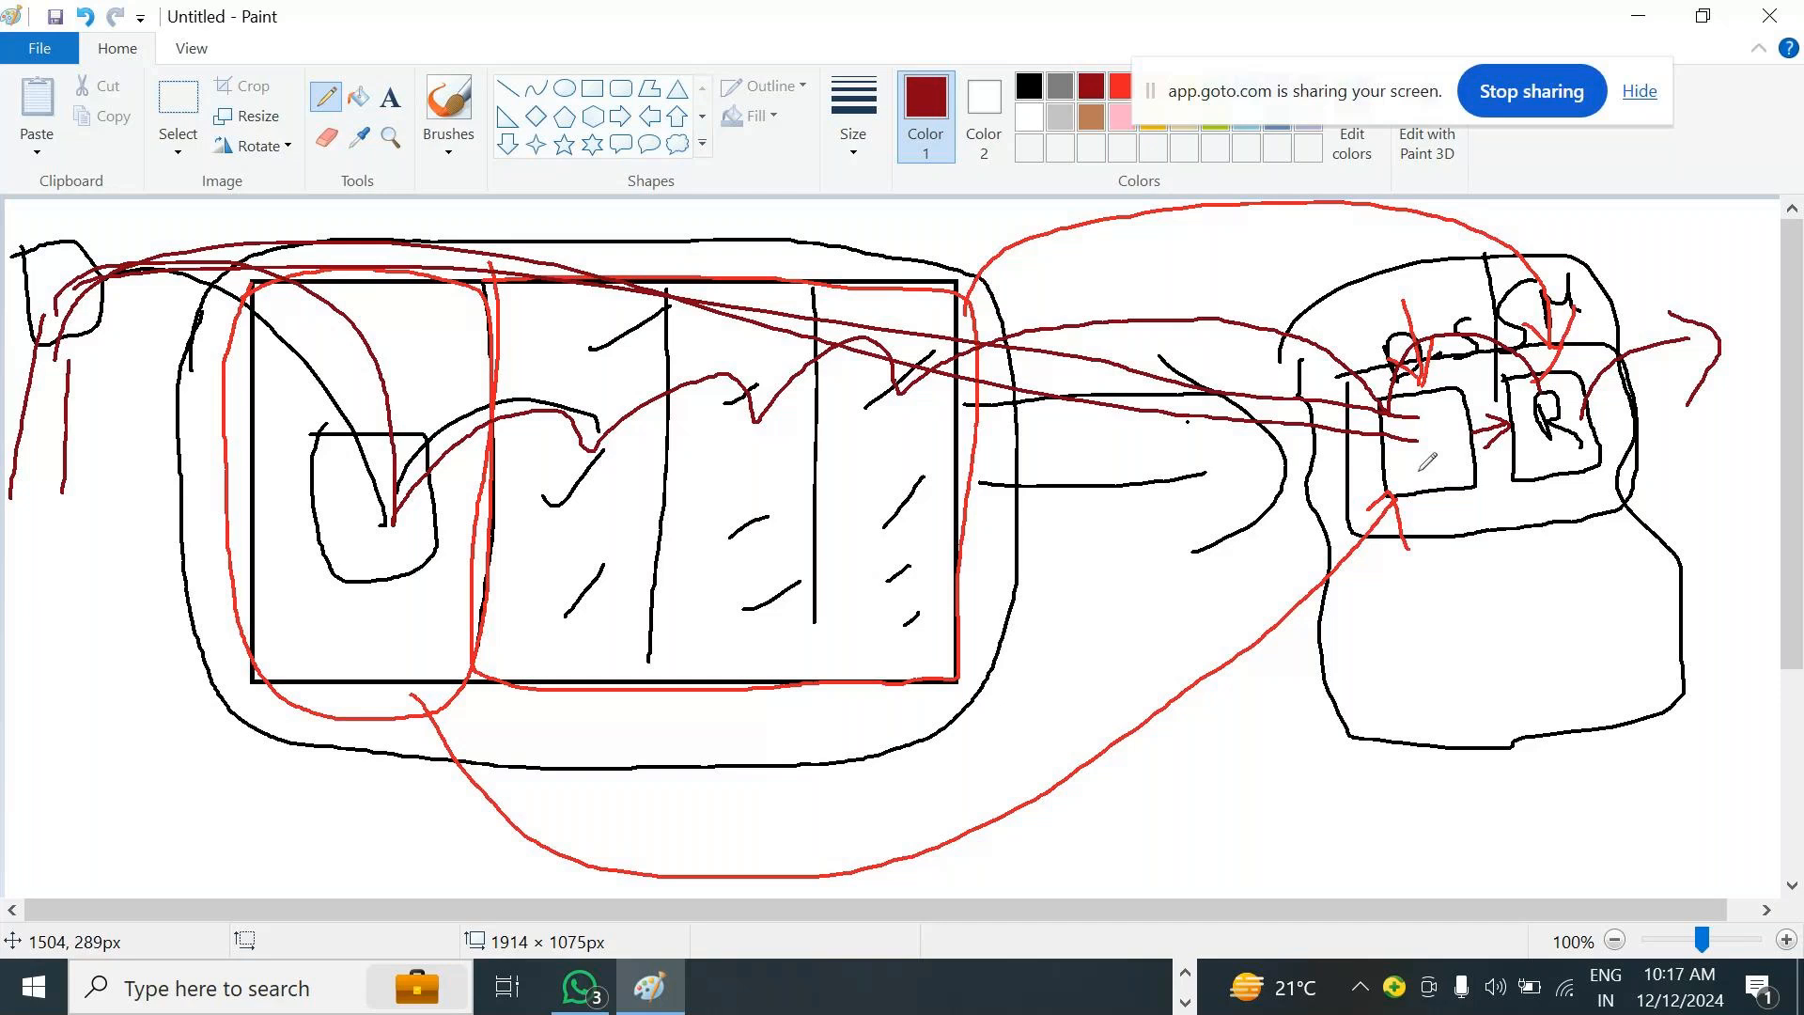
Retrace the source-to-dataset path in dark red, handwrite "Refresh" across the table sketch and mark the report box.
{"action": "mouse_move", "coordinate": [58, 378]}
{"action": "left_mouse_down"}
{"action": "mouse_move", "coordinate": [57, 400]}
{"action": "mouse_move", "coordinate": [91, 278]}
{"action": "mouse_move", "coordinate": [568, 280]}
{"action": "mouse_move", "coordinate": [43, 336]}
{"action": "mouse_move", "coordinate": [637, 299]}
{"action": "mouse_move", "coordinate": [612, 215]}
{"action": "mouse_move", "coordinate": [614, 375]}
{"action": "mouse_move", "coordinate": [578, 215]}
{"action": "left_mouse_up"}
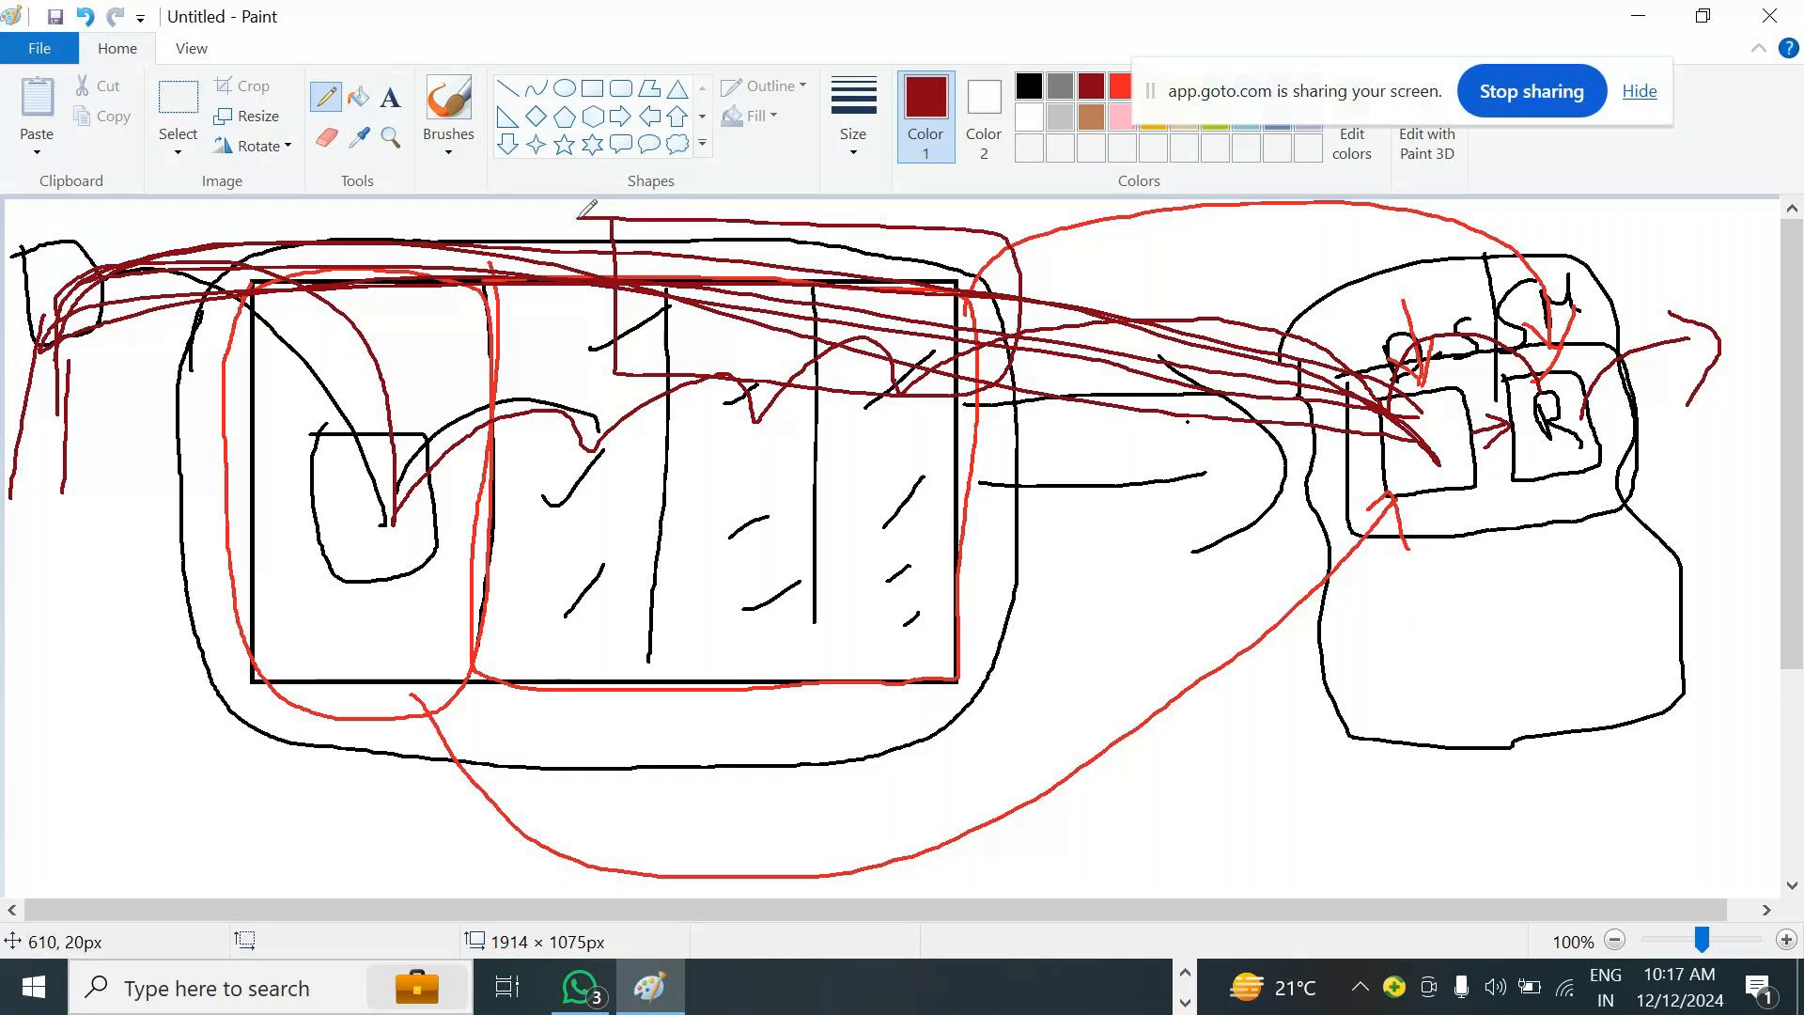
{"action": "mouse_move", "coordinate": [725, 381]}
{"action": "left_mouse_down"}
{"action": "mouse_move", "coordinate": [771, 457]}
{"action": "mouse_move", "coordinate": [823, 464]}
{"action": "left_mouse_up"}
{"action": "mouse_move", "coordinate": [807, 442]}
{"action": "left_mouse_down"}
{"action": "mouse_move", "coordinate": [926, 428]}
{"action": "mouse_move", "coordinate": [942, 474]}
{"action": "left_mouse_up"}
{"action": "mouse_move", "coordinate": [932, 399]}
{"action": "left_mouse_down"}
{"action": "mouse_move", "coordinate": [980, 406]}
{"action": "mouse_move", "coordinate": [1036, 504]}
{"action": "left_mouse_up"}
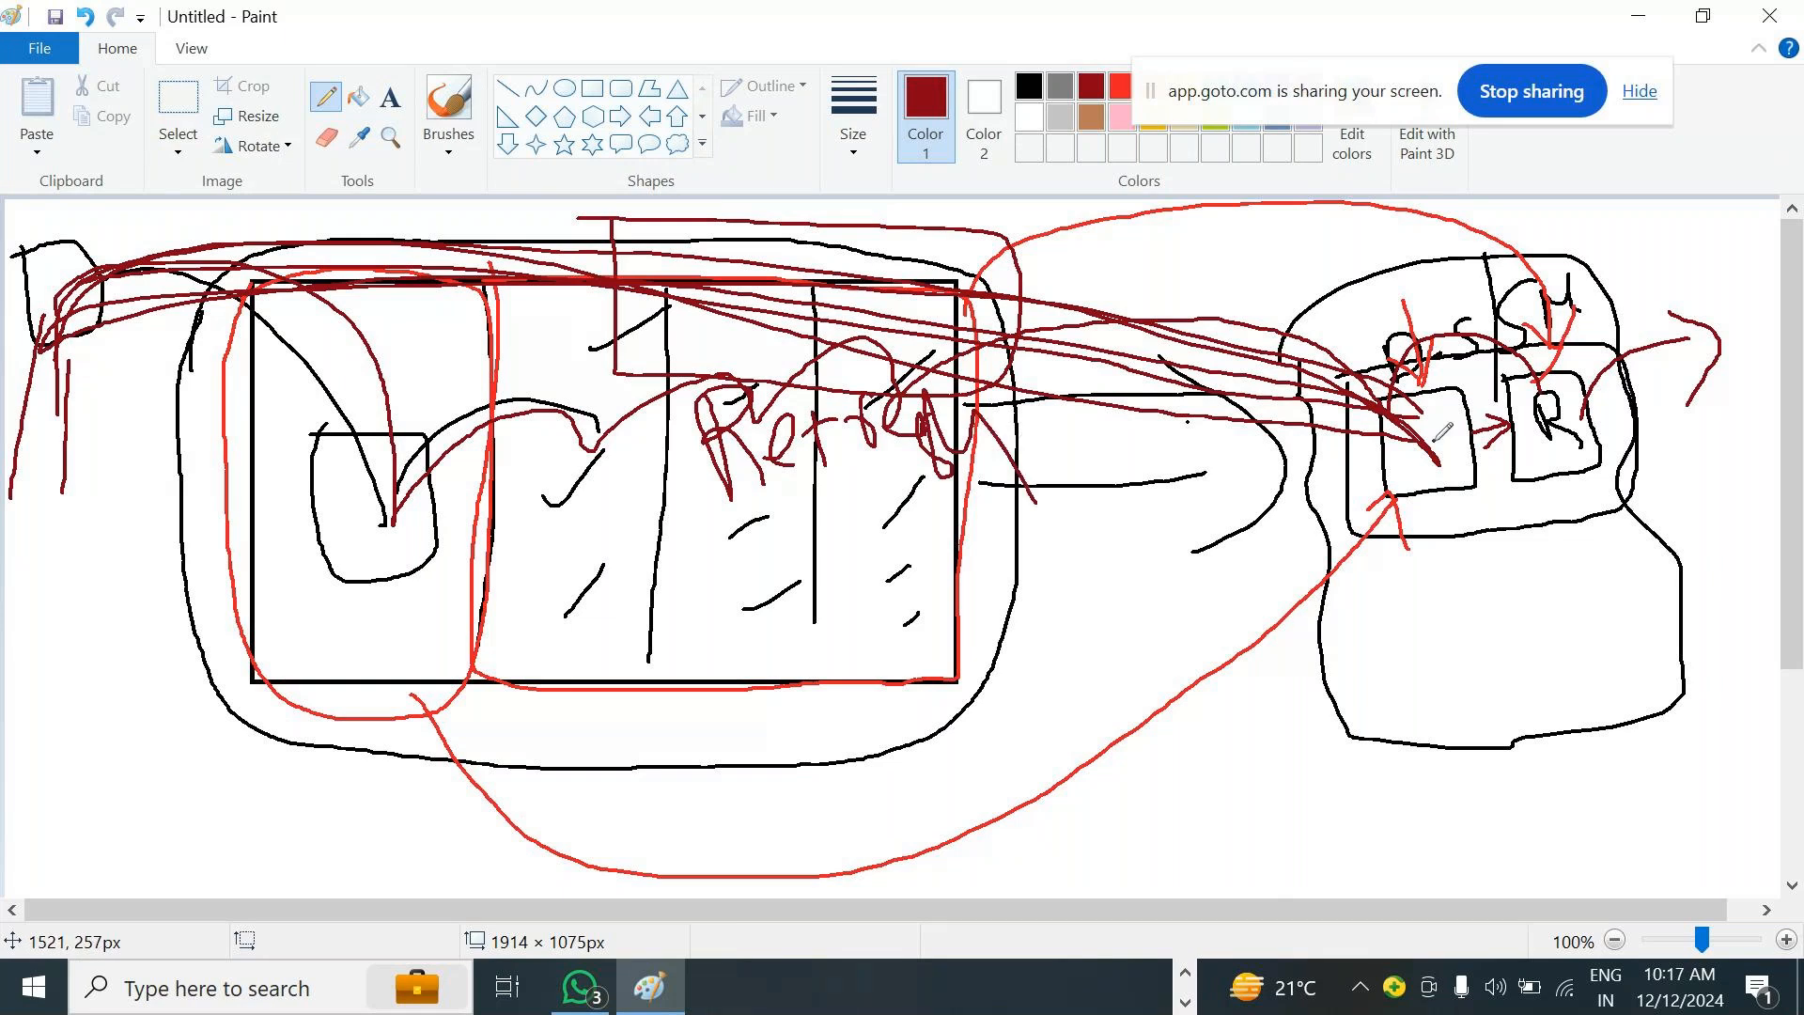
{"action": "left_click_drag", "start_coordinate": [1546, 442], "coordinate": [1559, 419]}
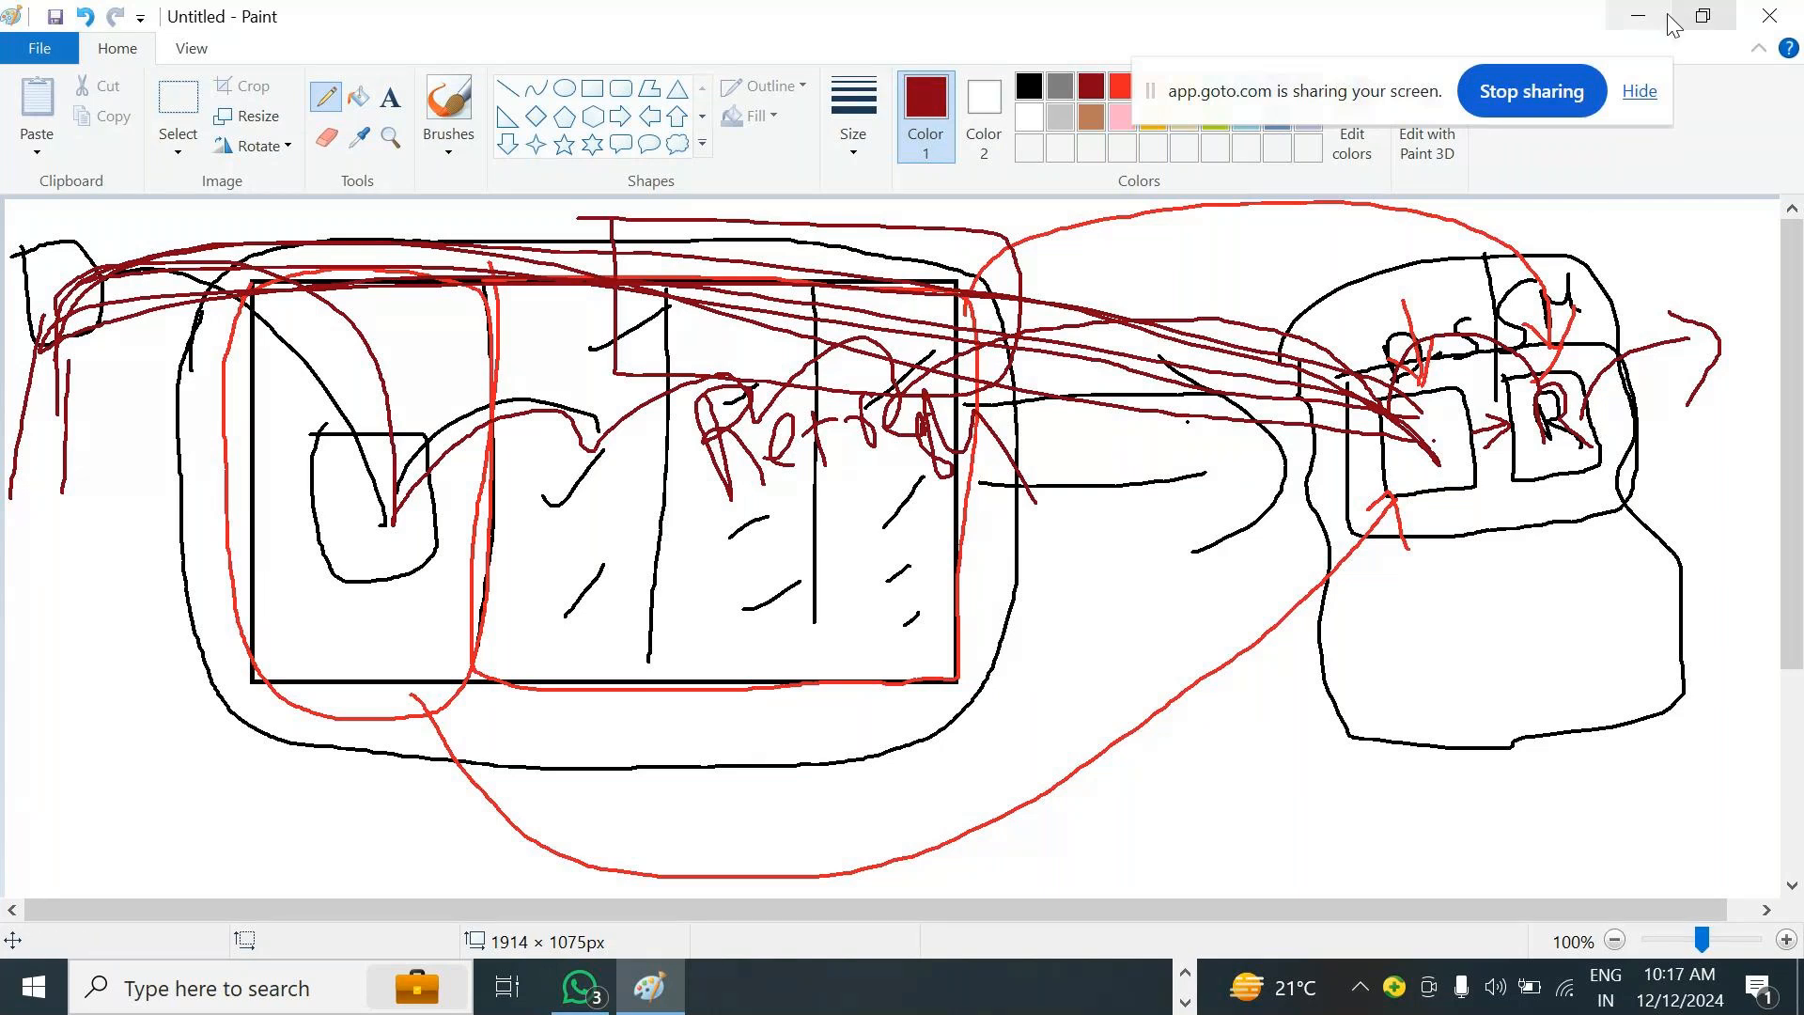
Switch back to Power BI, close the refresh history and download the REport 1 semantic model's file as REport 12.pbix.
{"action": "key", "text": "ctrl+super+Left"}
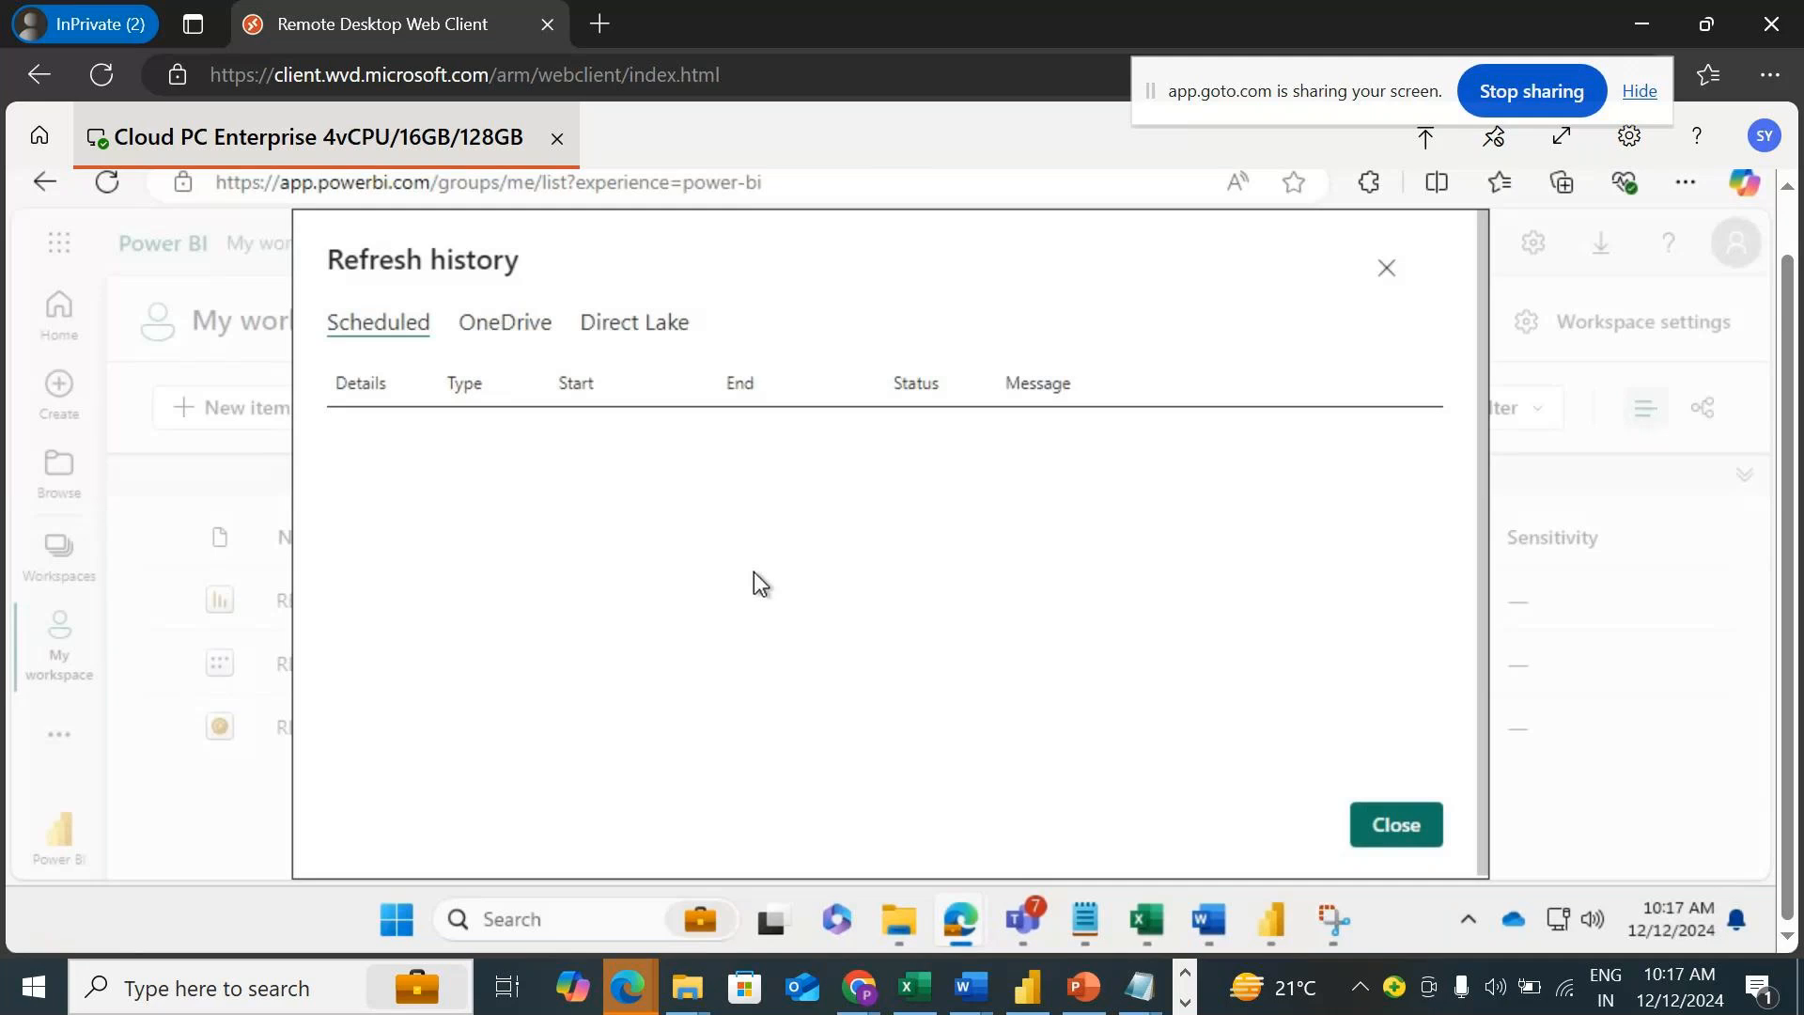
{"action": "left_click", "coordinate": [1374, 819]}
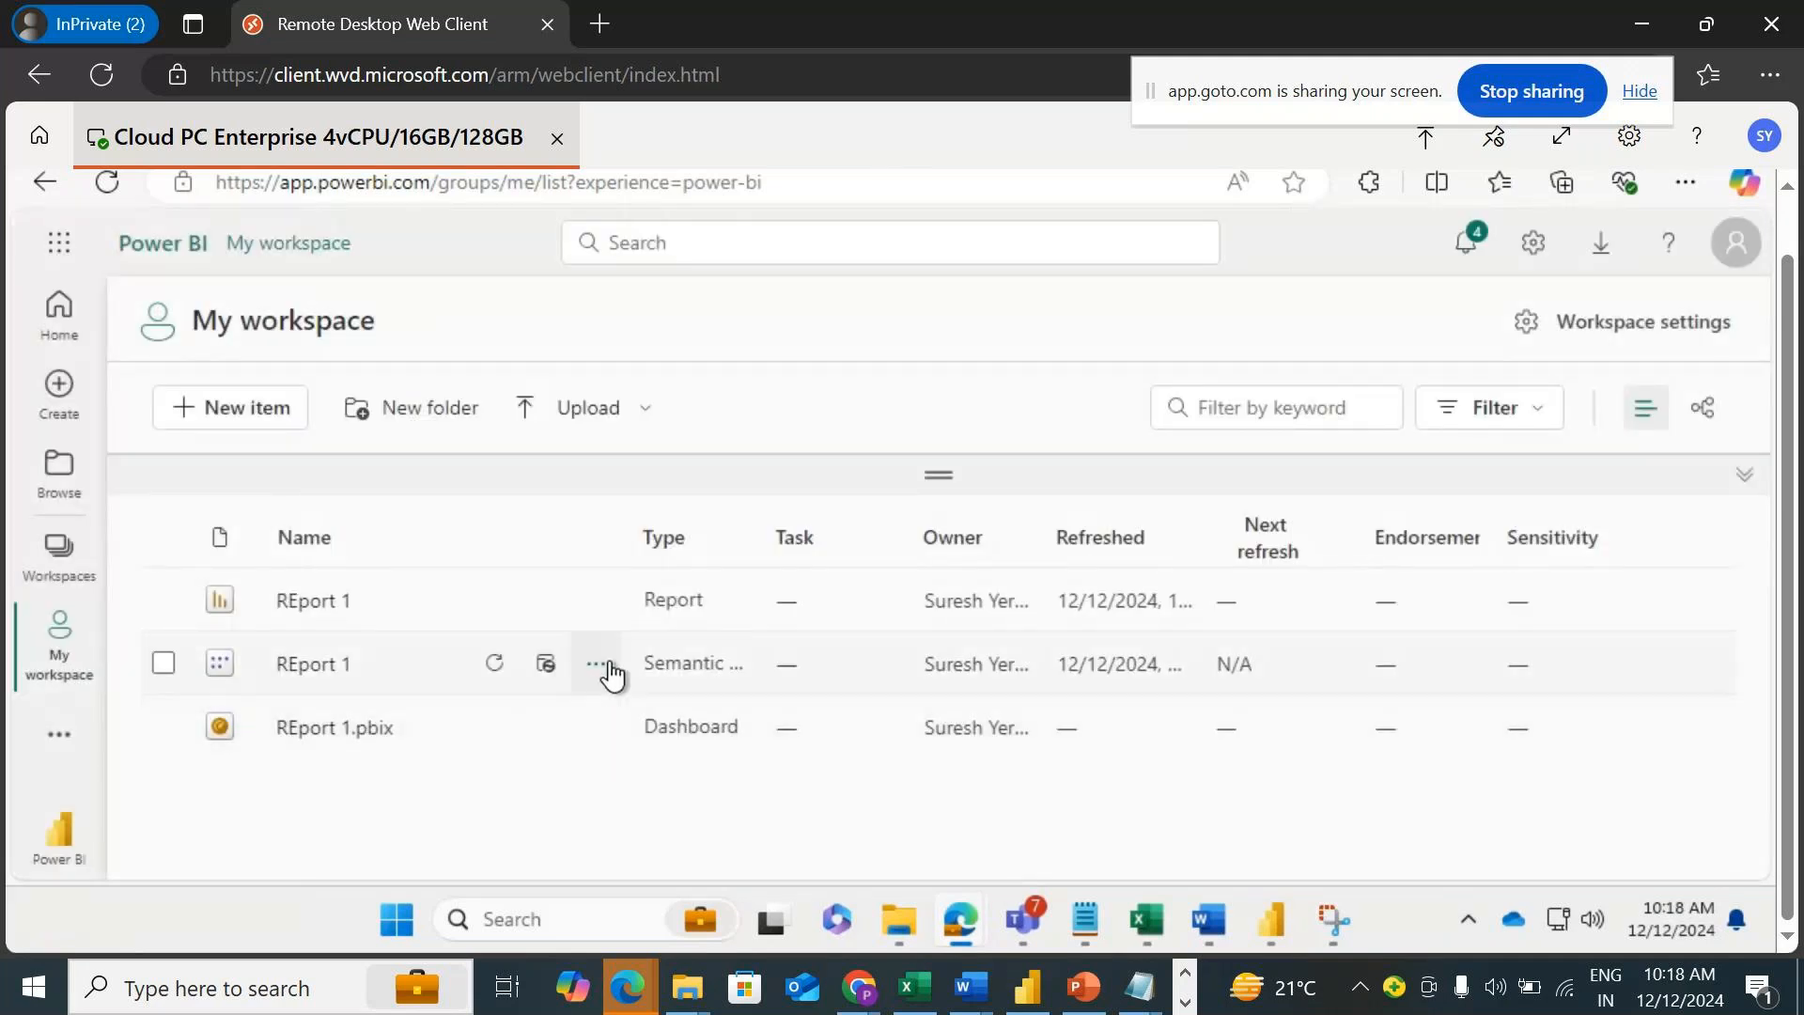
{"action": "left_click", "coordinate": [609, 663]}
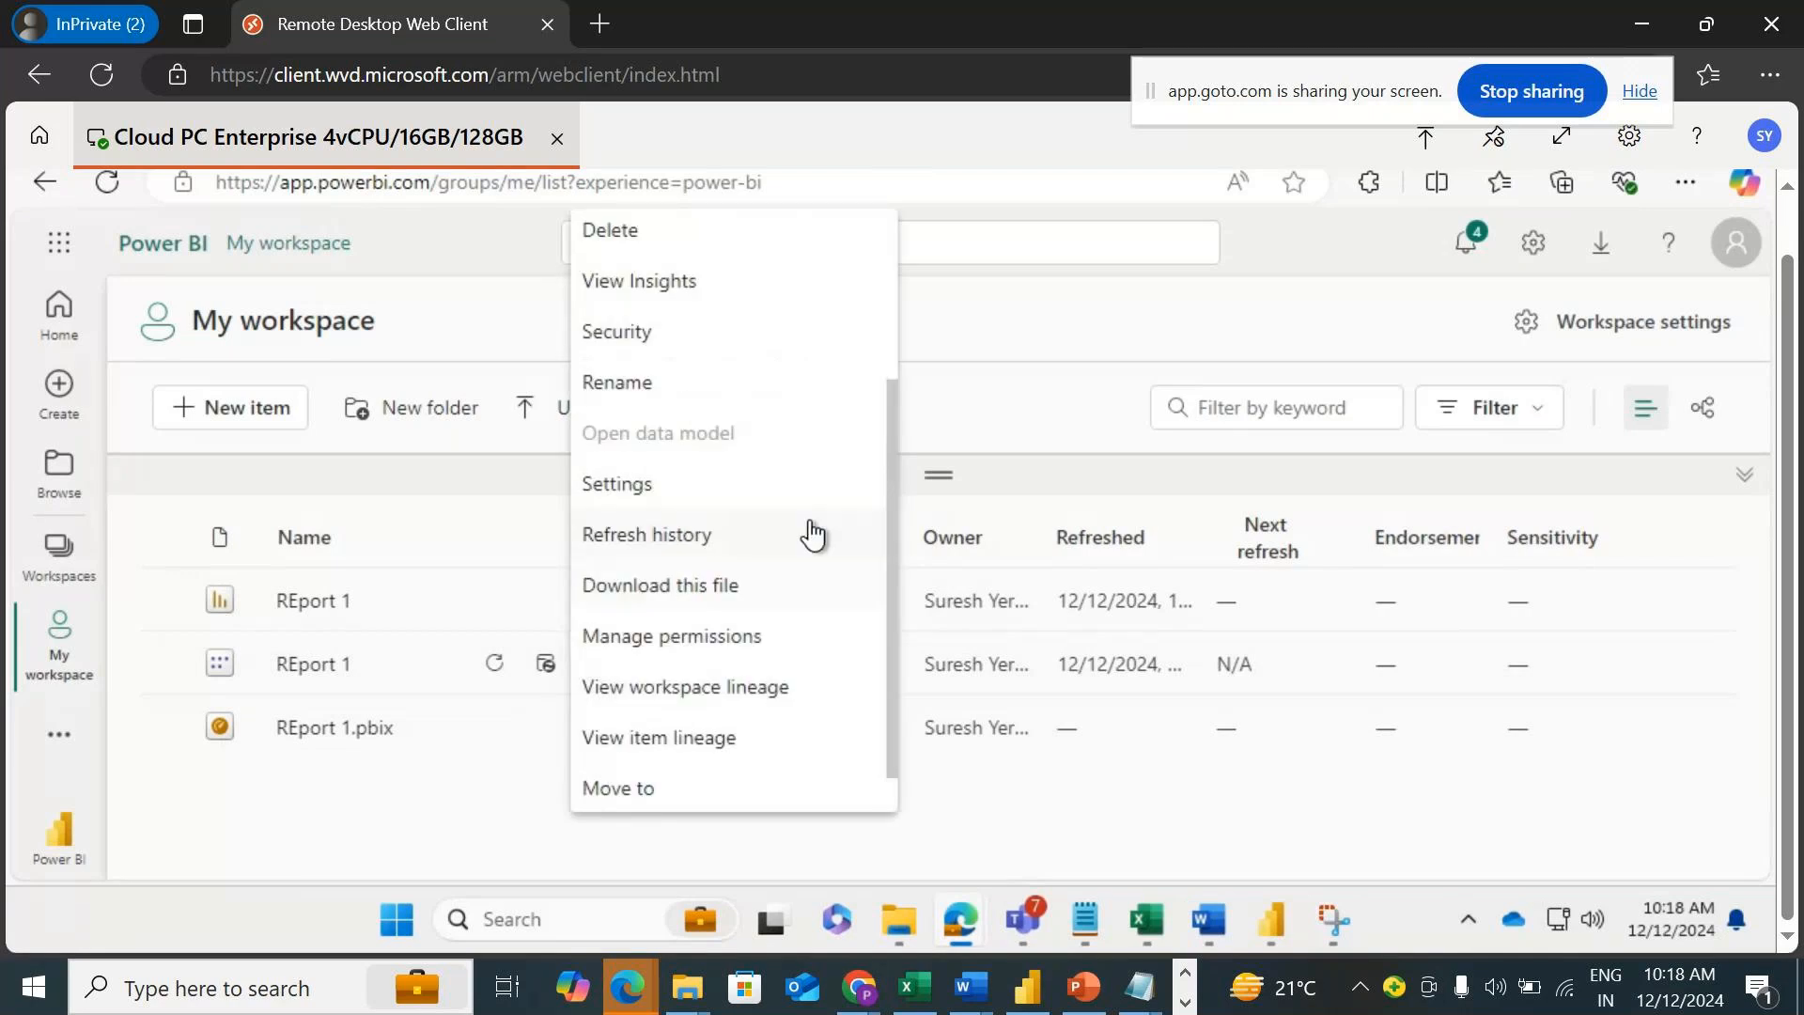
{"action": "scroll", "coordinate": [813, 535], "scroll_direction": "down", "scroll_amount": 1}
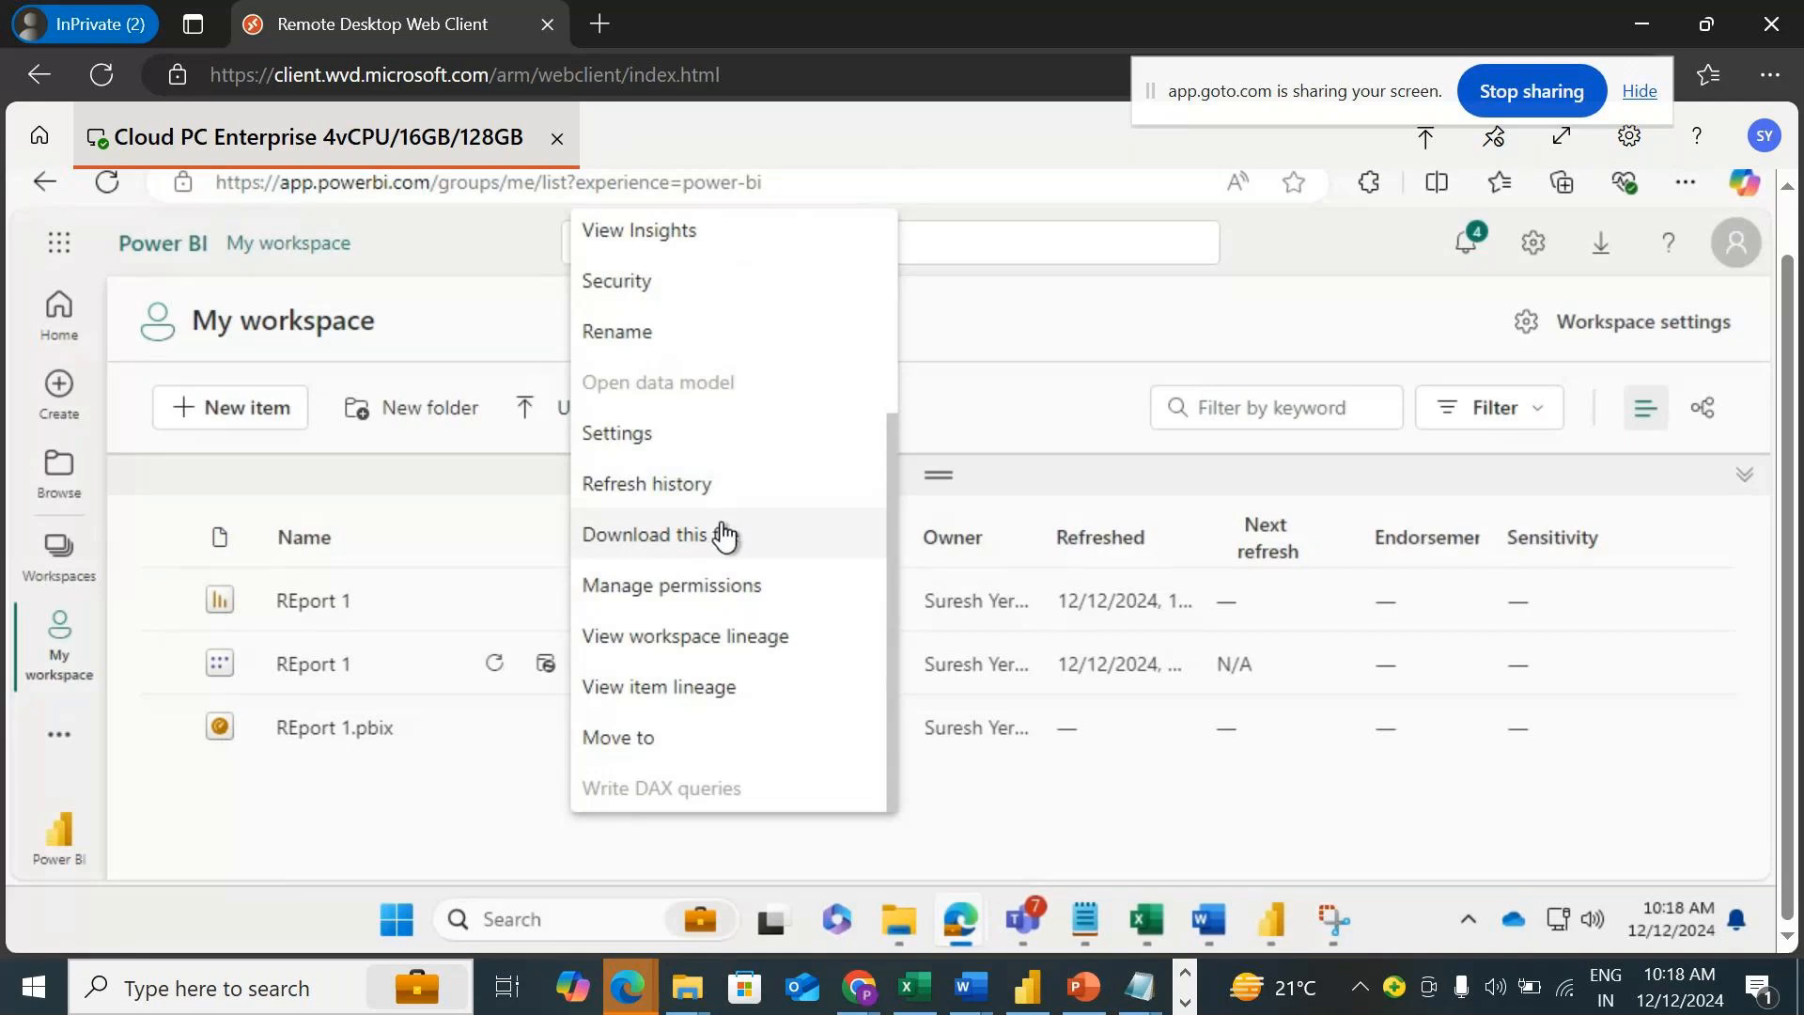
{"action": "left_click", "coordinate": [763, 536]}
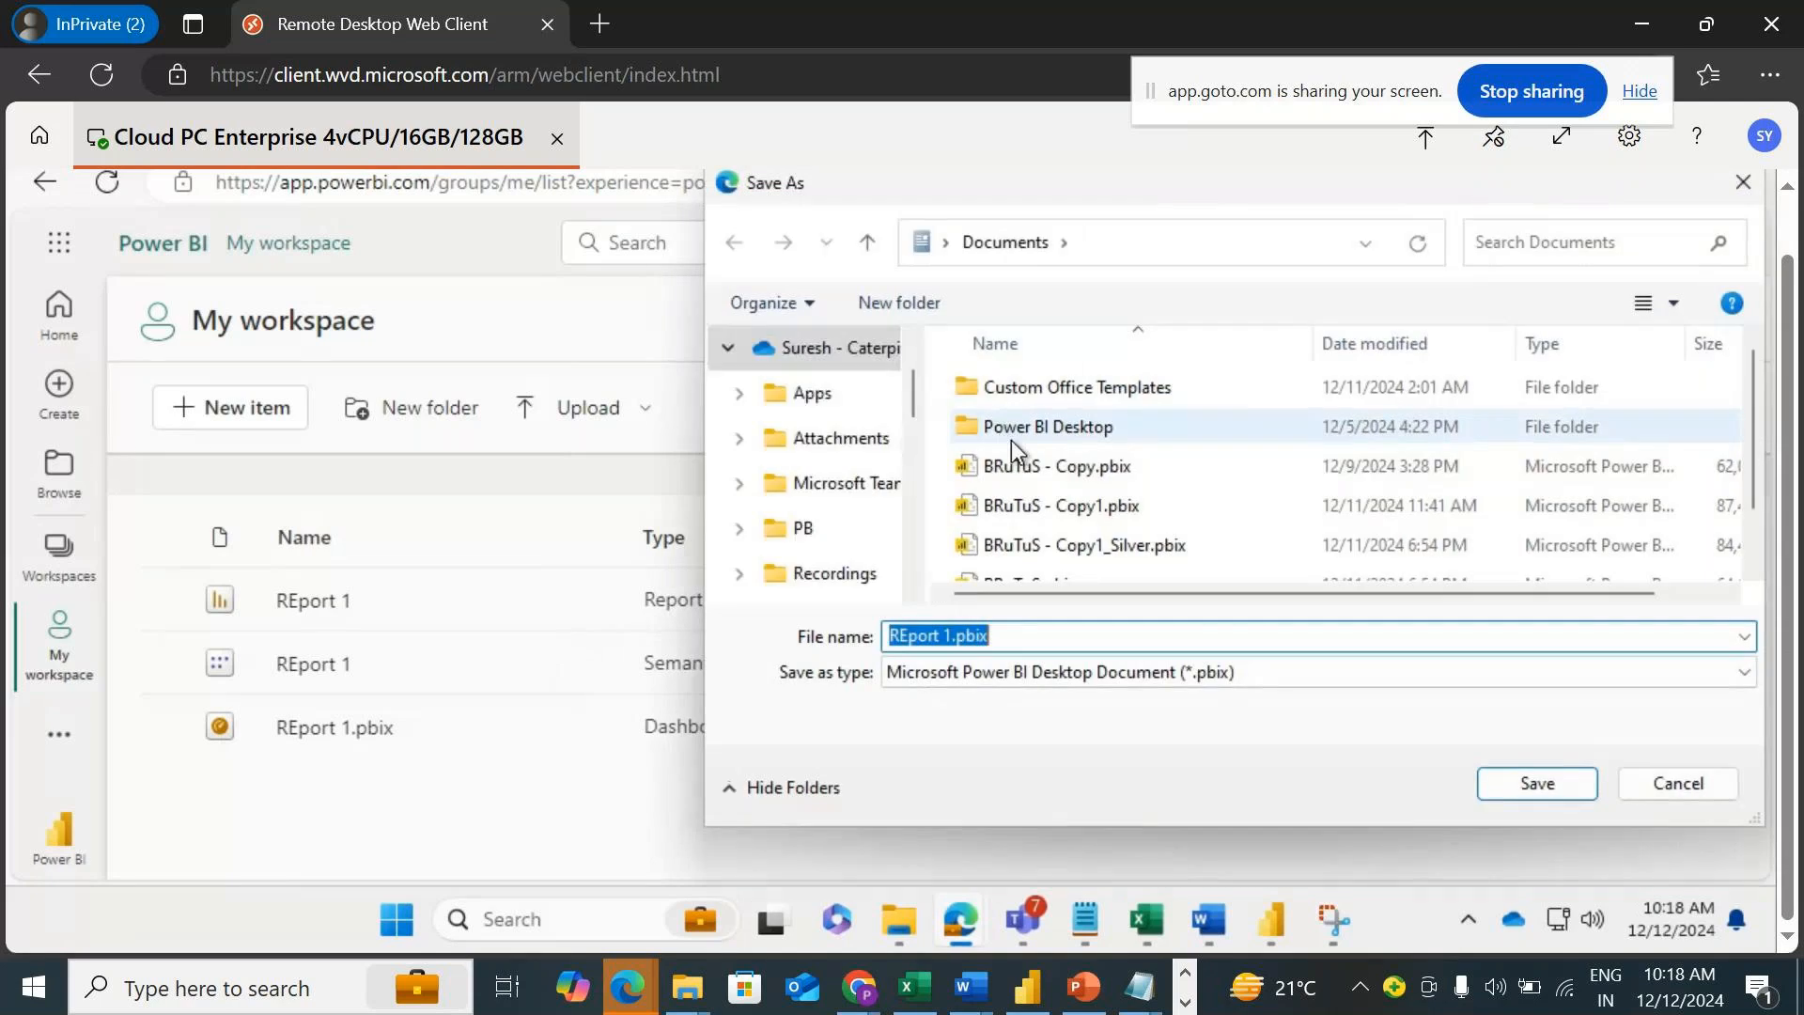
{"action": "left_click", "coordinate": [950, 637]}
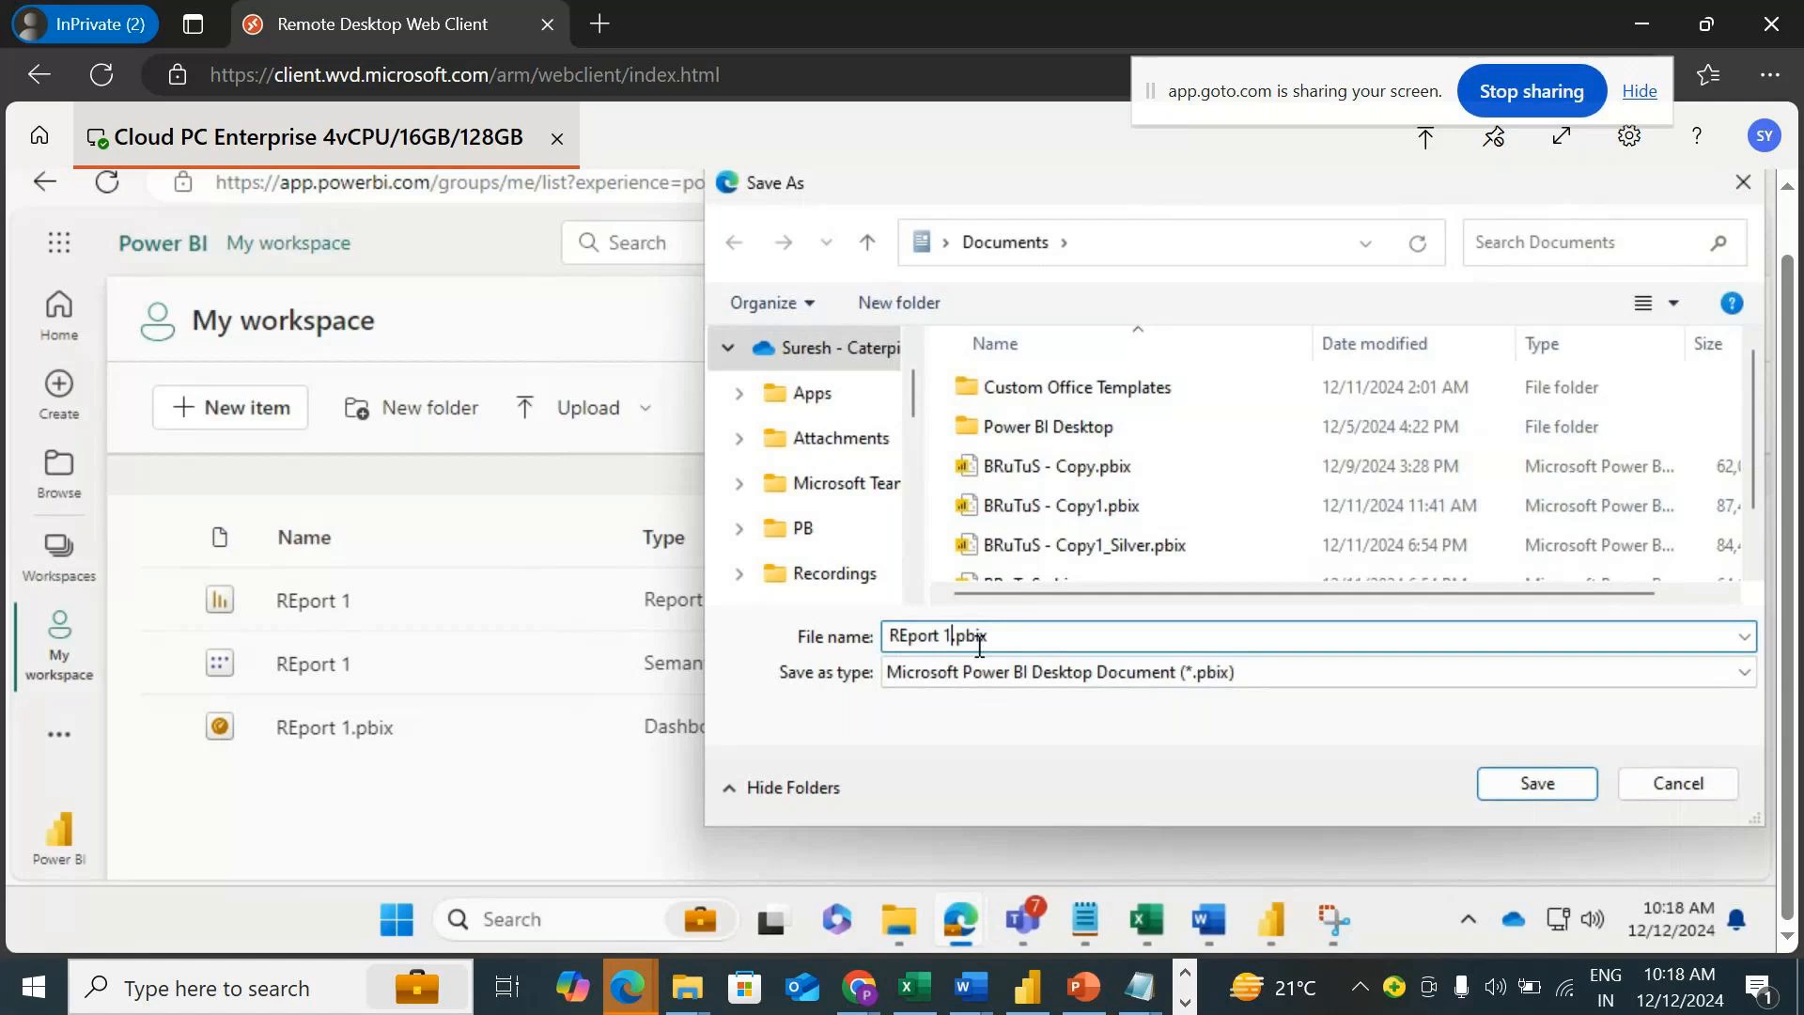
{"action": "type", "text": "2"}
{"action": "left_click", "coordinate": [1491, 786]}
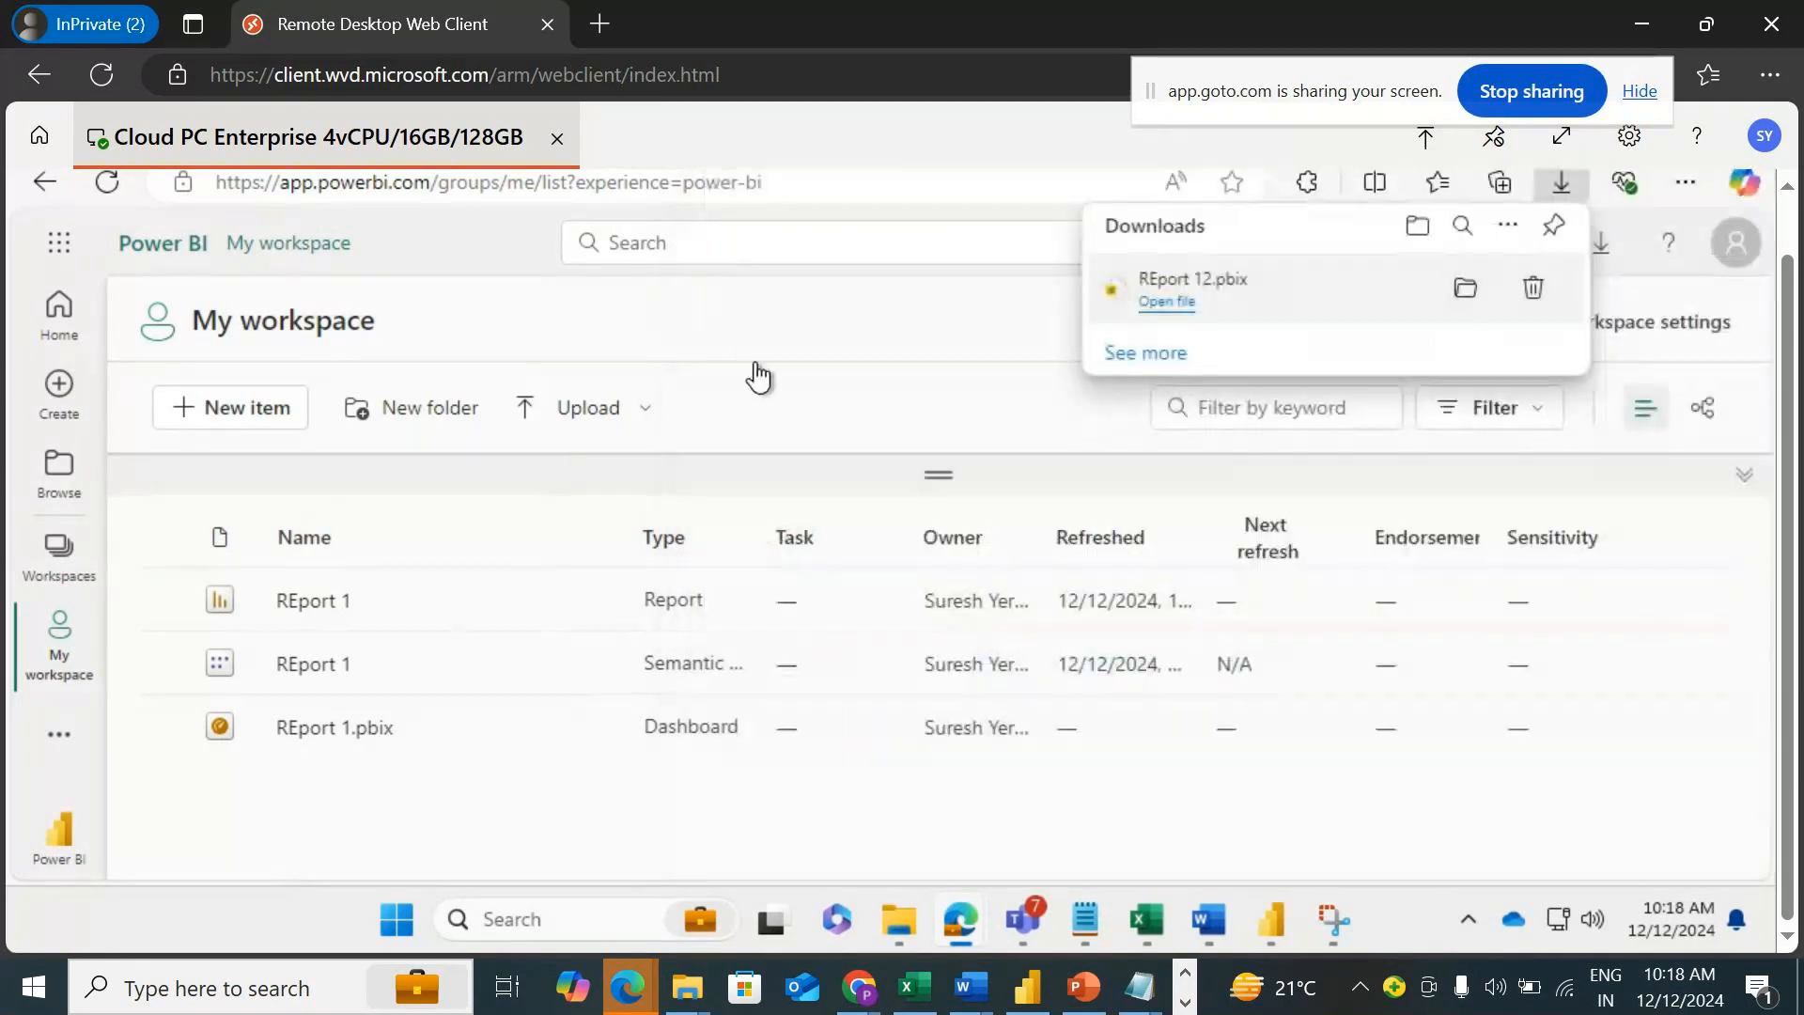
Open the workspace lineage from the REport 1 semantic model's options.
{"action": "left_click", "coordinate": [595, 664]}
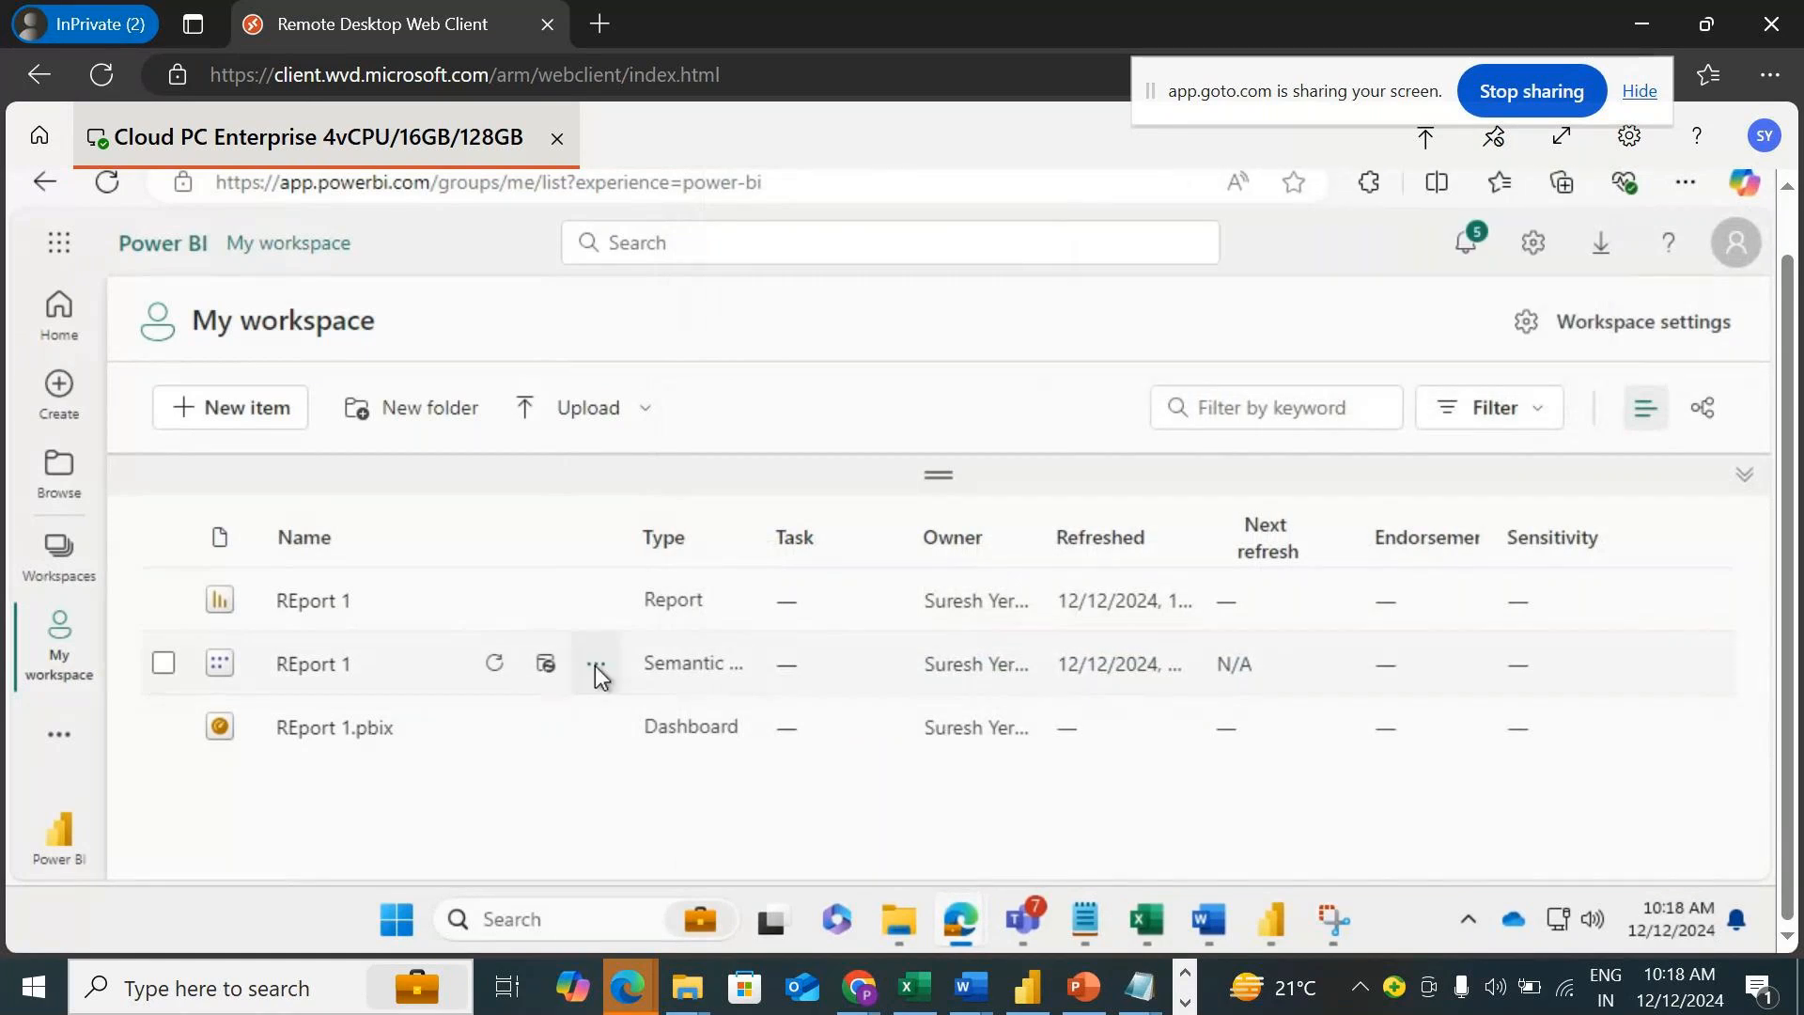
{"action": "left_click", "coordinate": [596, 664]}
{"action": "scroll", "coordinate": [797, 526], "scroll_direction": "down", "scroll_amount": 3}
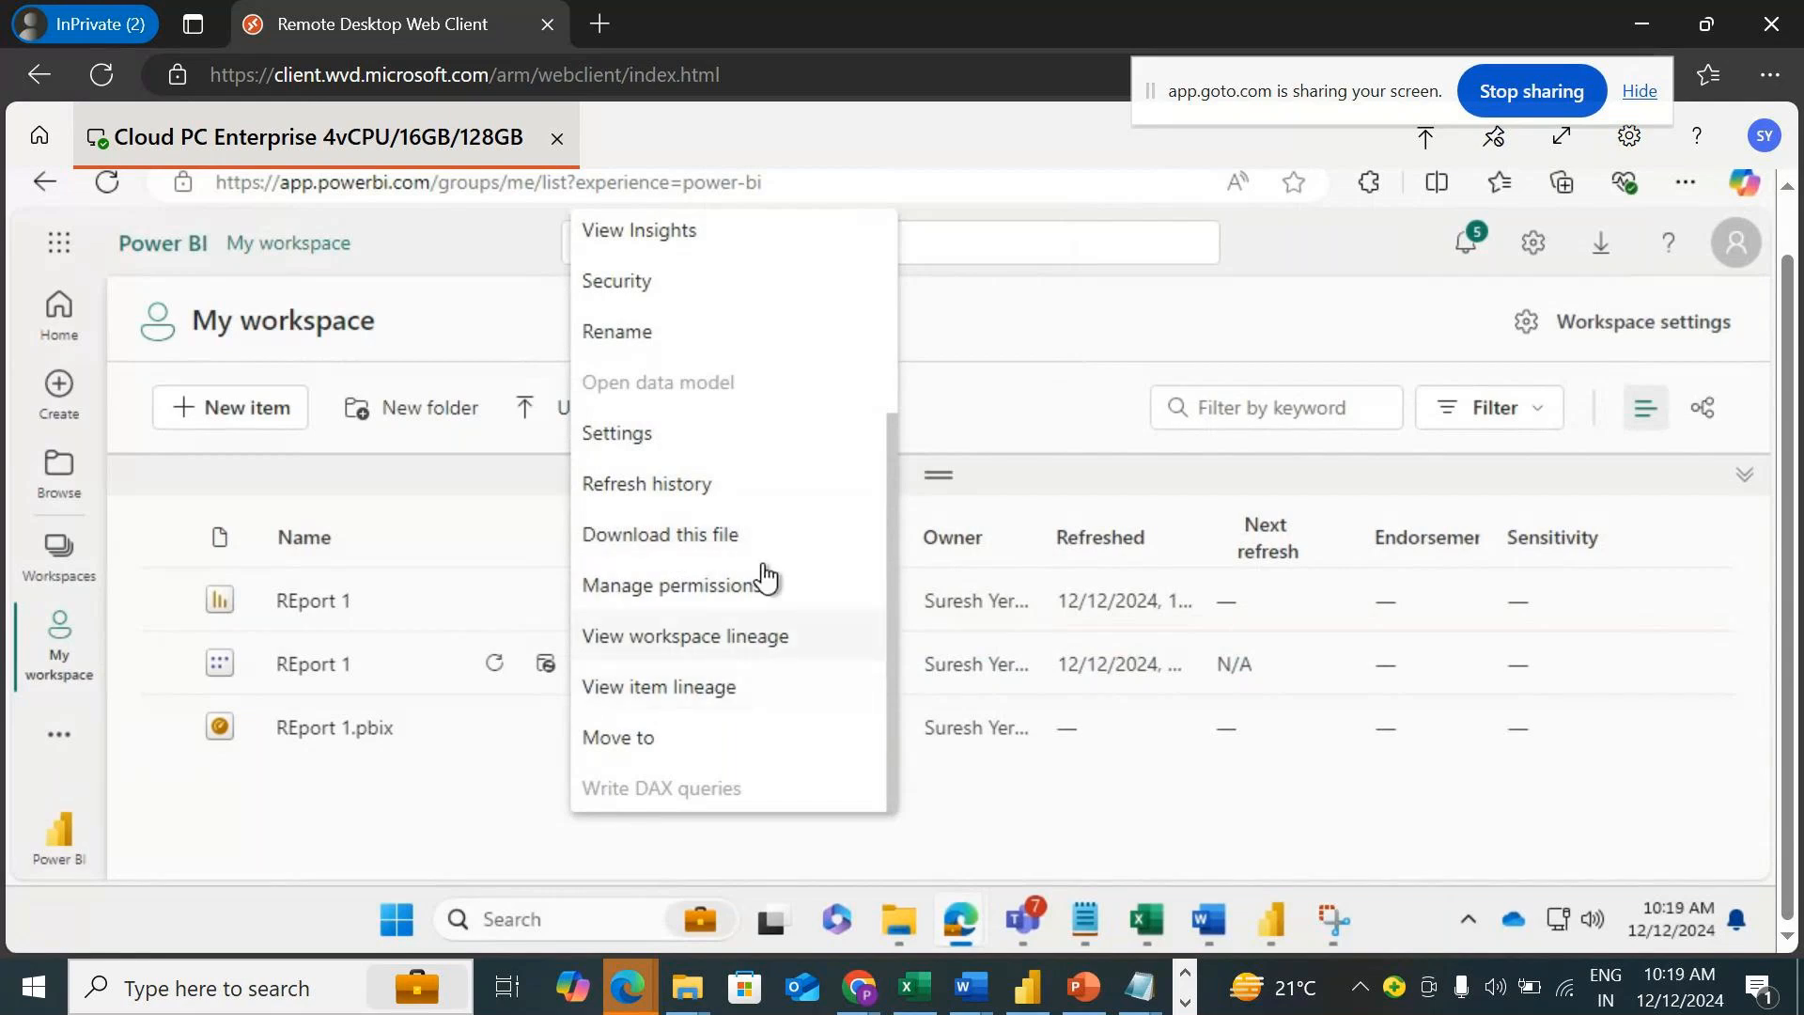
{"action": "left_click", "coordinate": [735, 636]}
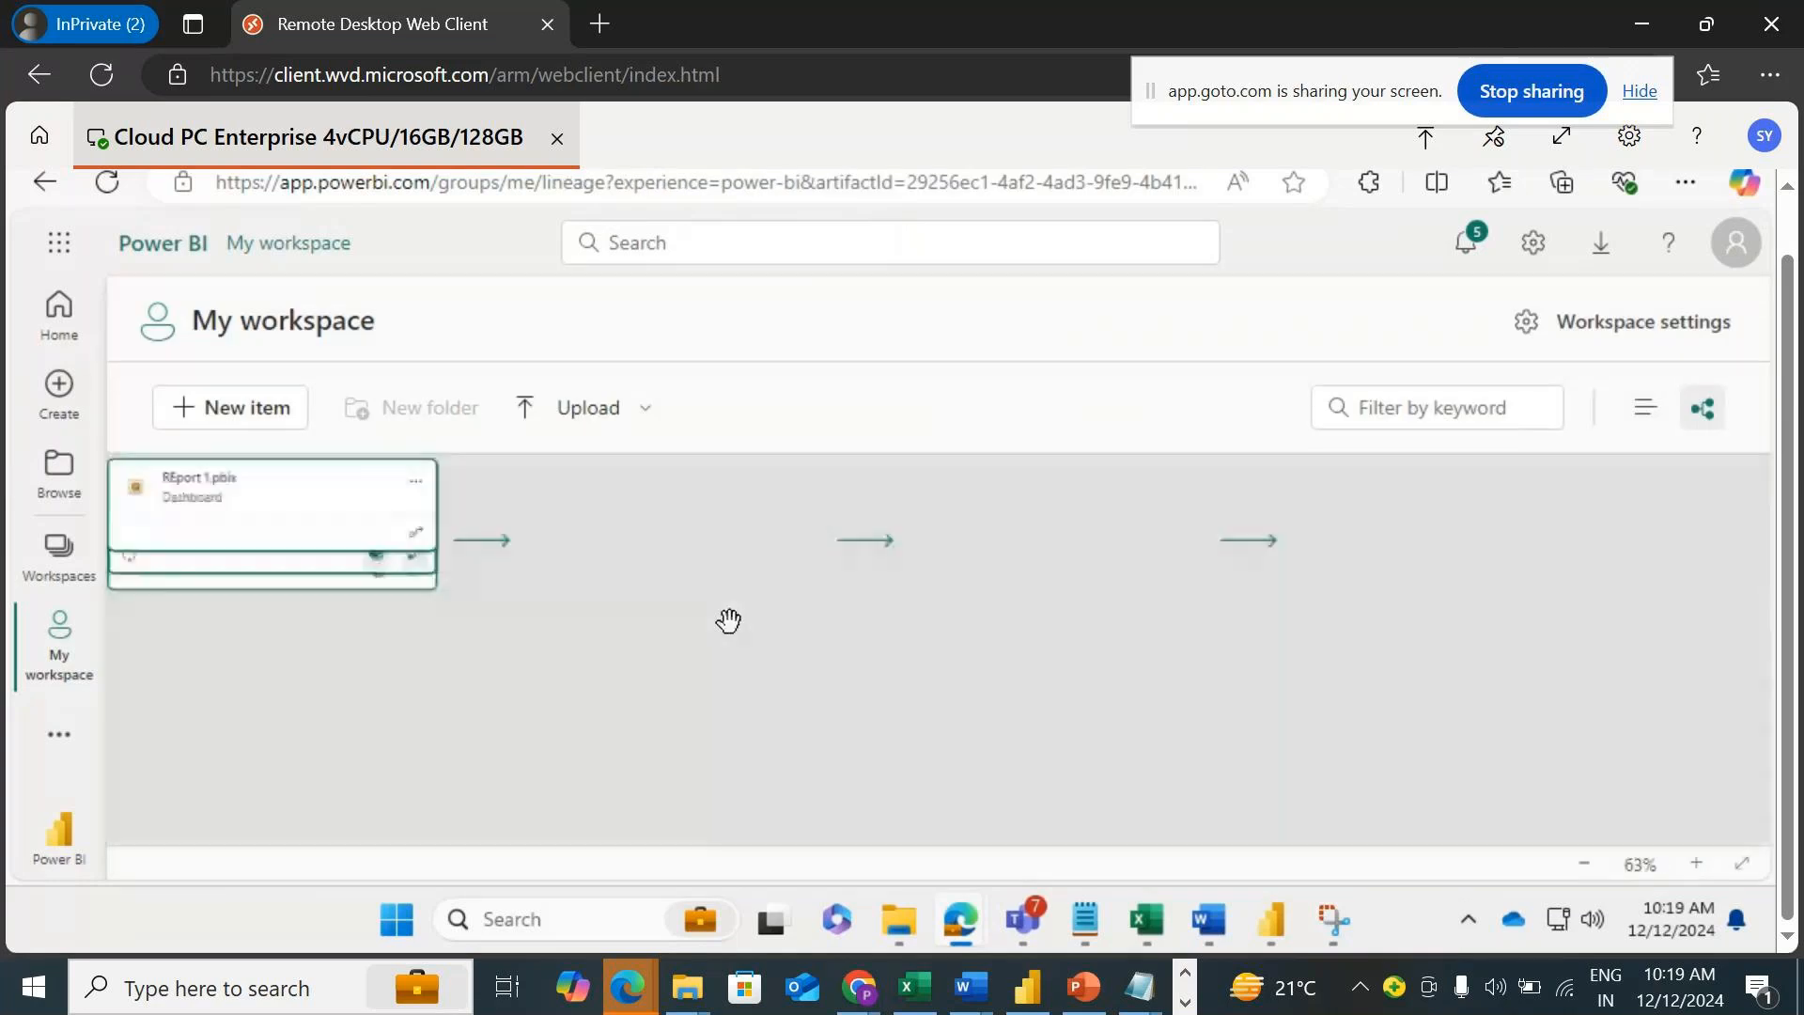
{"action": "left_click", "coordinate": [743, 625]}
{"action": "left_click", "coordinate": [1725, 326]}
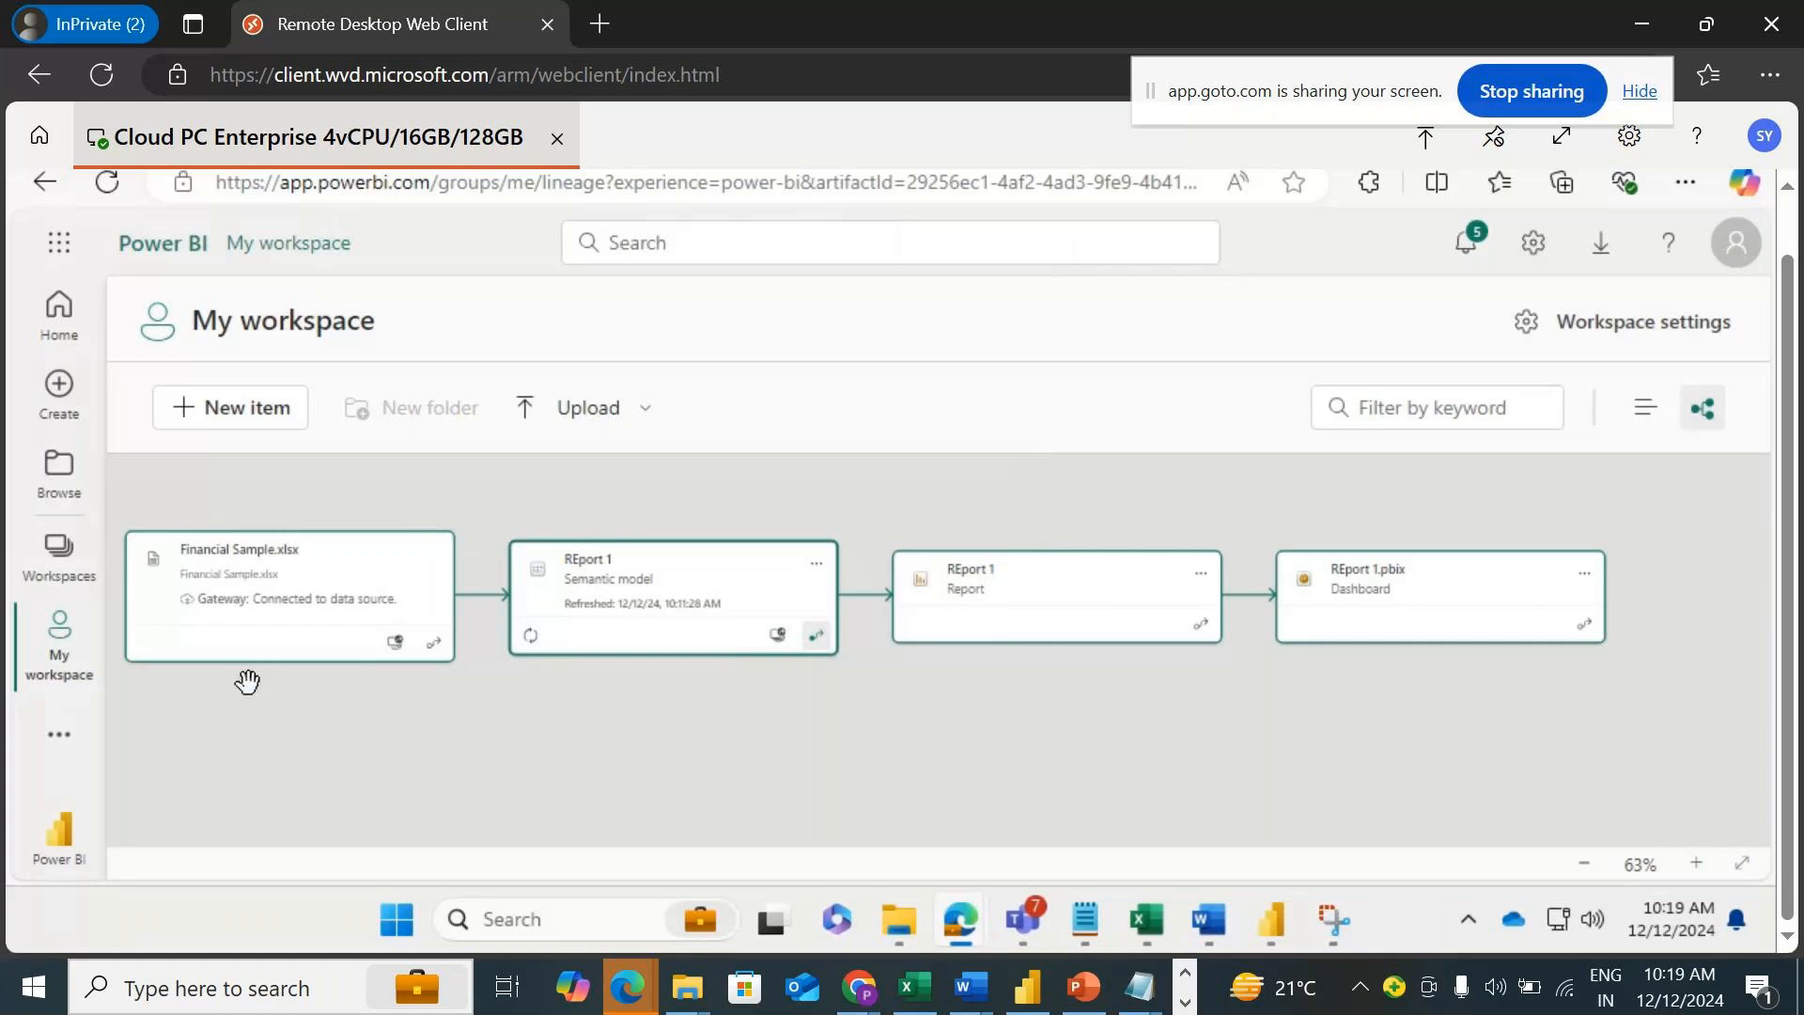
Alternate My workspace between list view and lineage view, ending in lineage view.
{"action": "left_click", "coordinate": [1640, 416]}
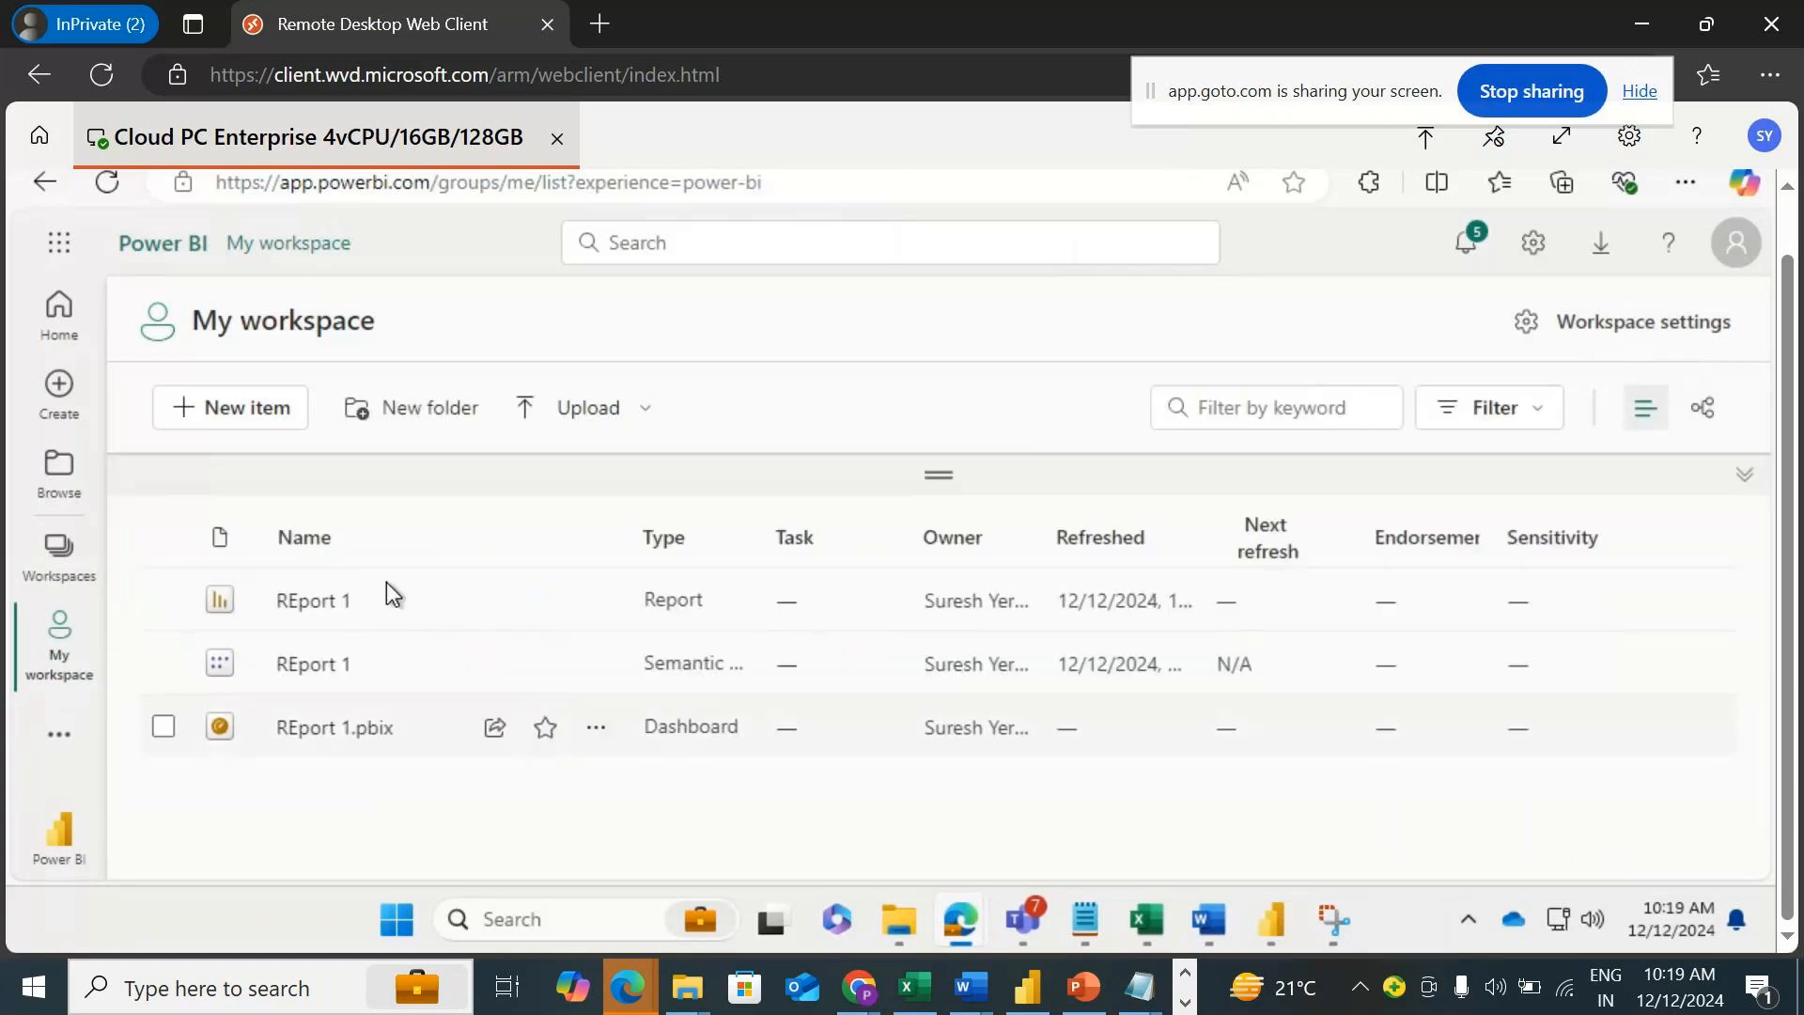
{"action": "left_click", "coordinate": [1706, 415]}
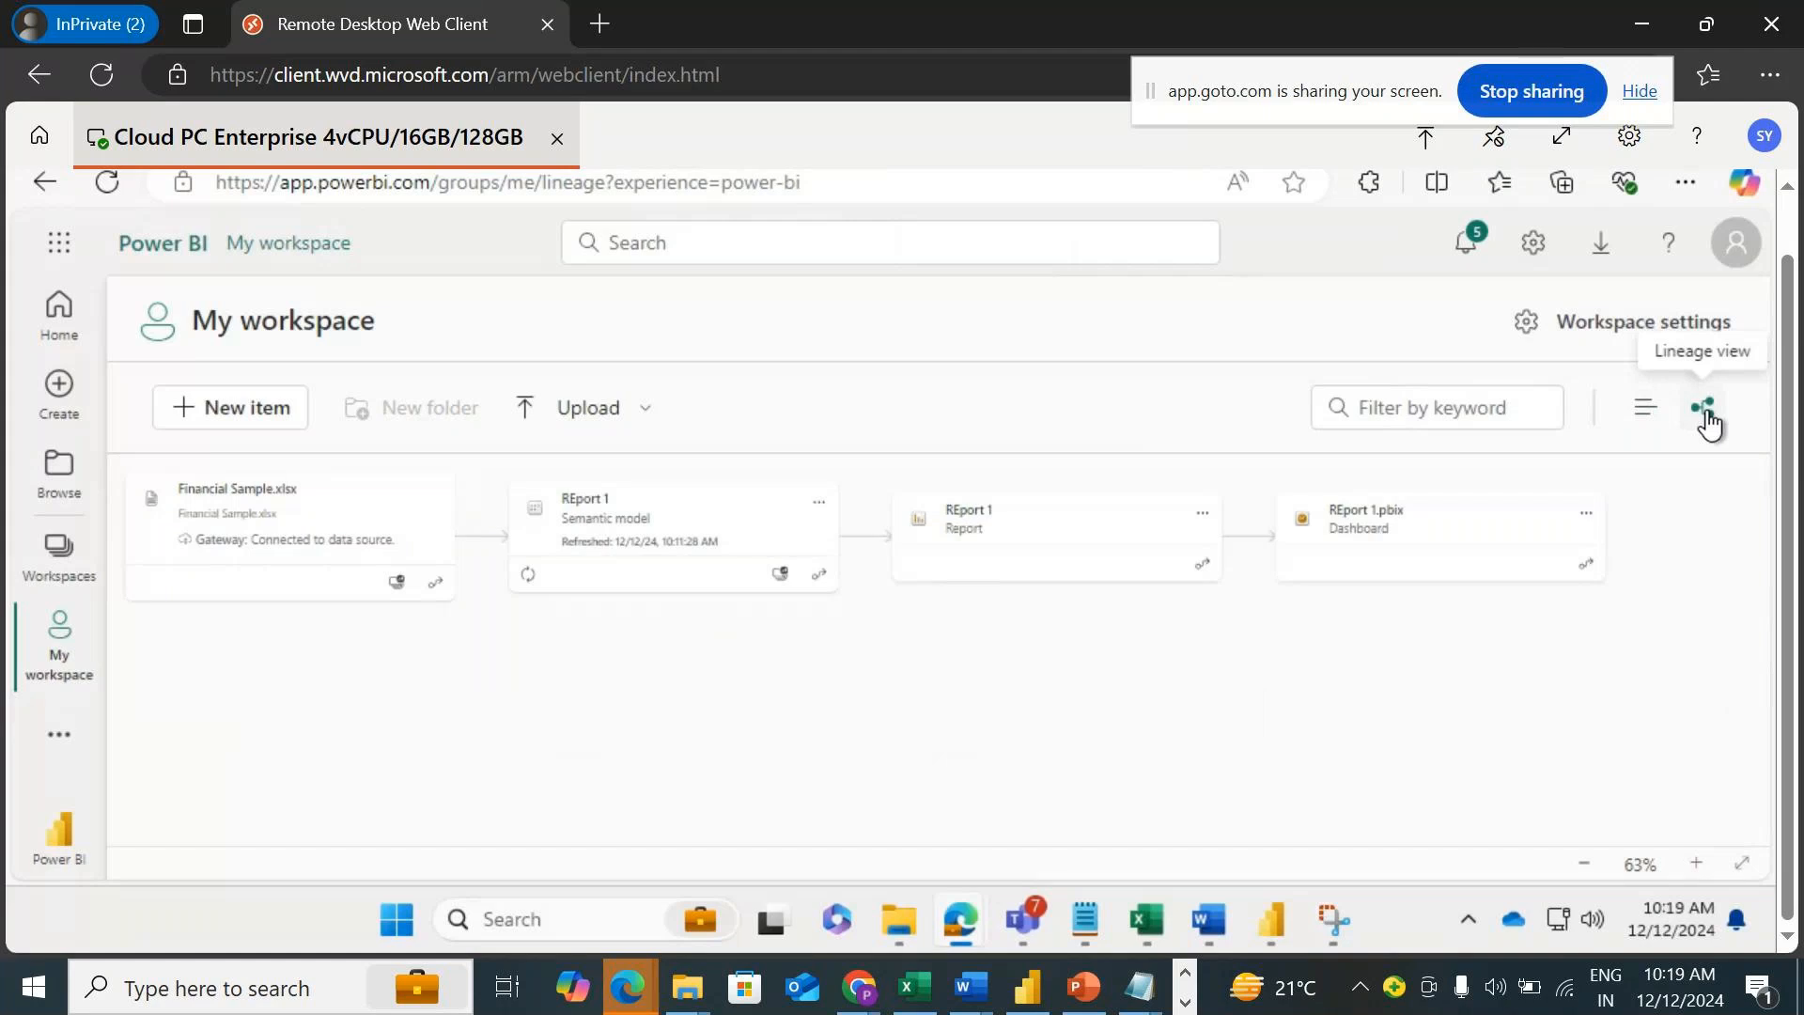
{"action": "left_click", "coordinate": [1647, 411]}
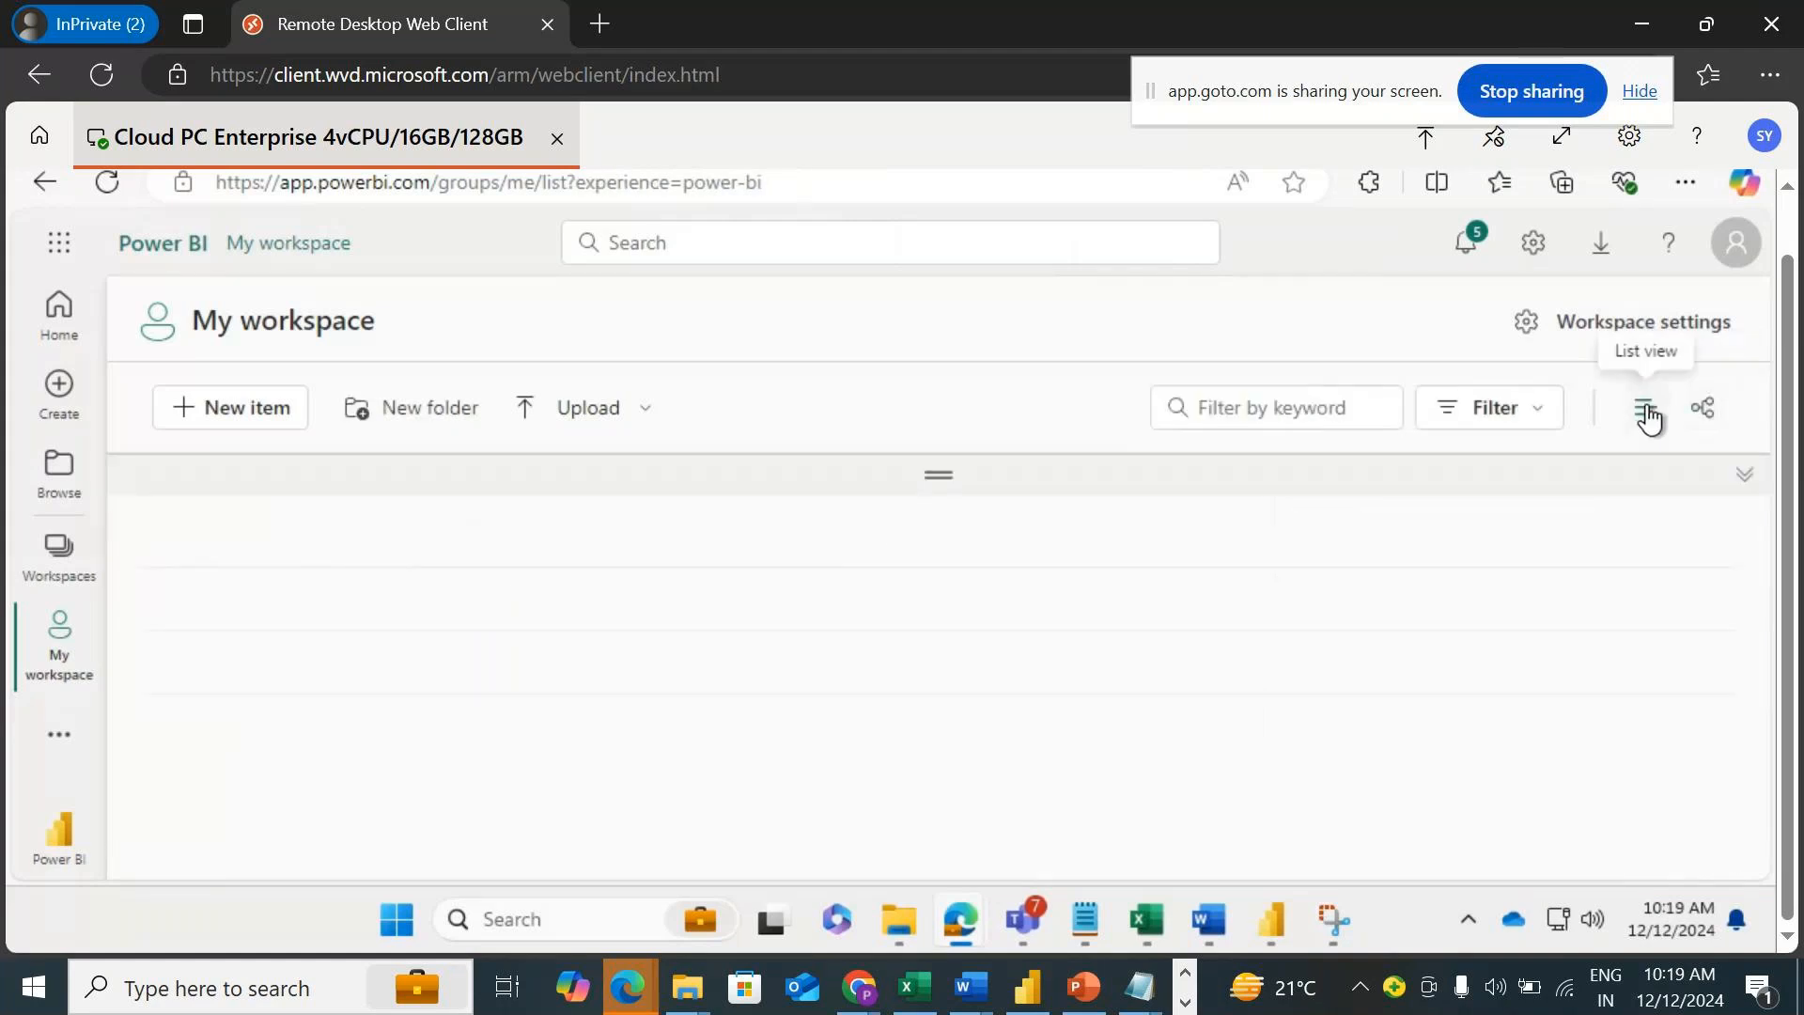
{"action": "left_click", "coordinate": [1708, 411]}
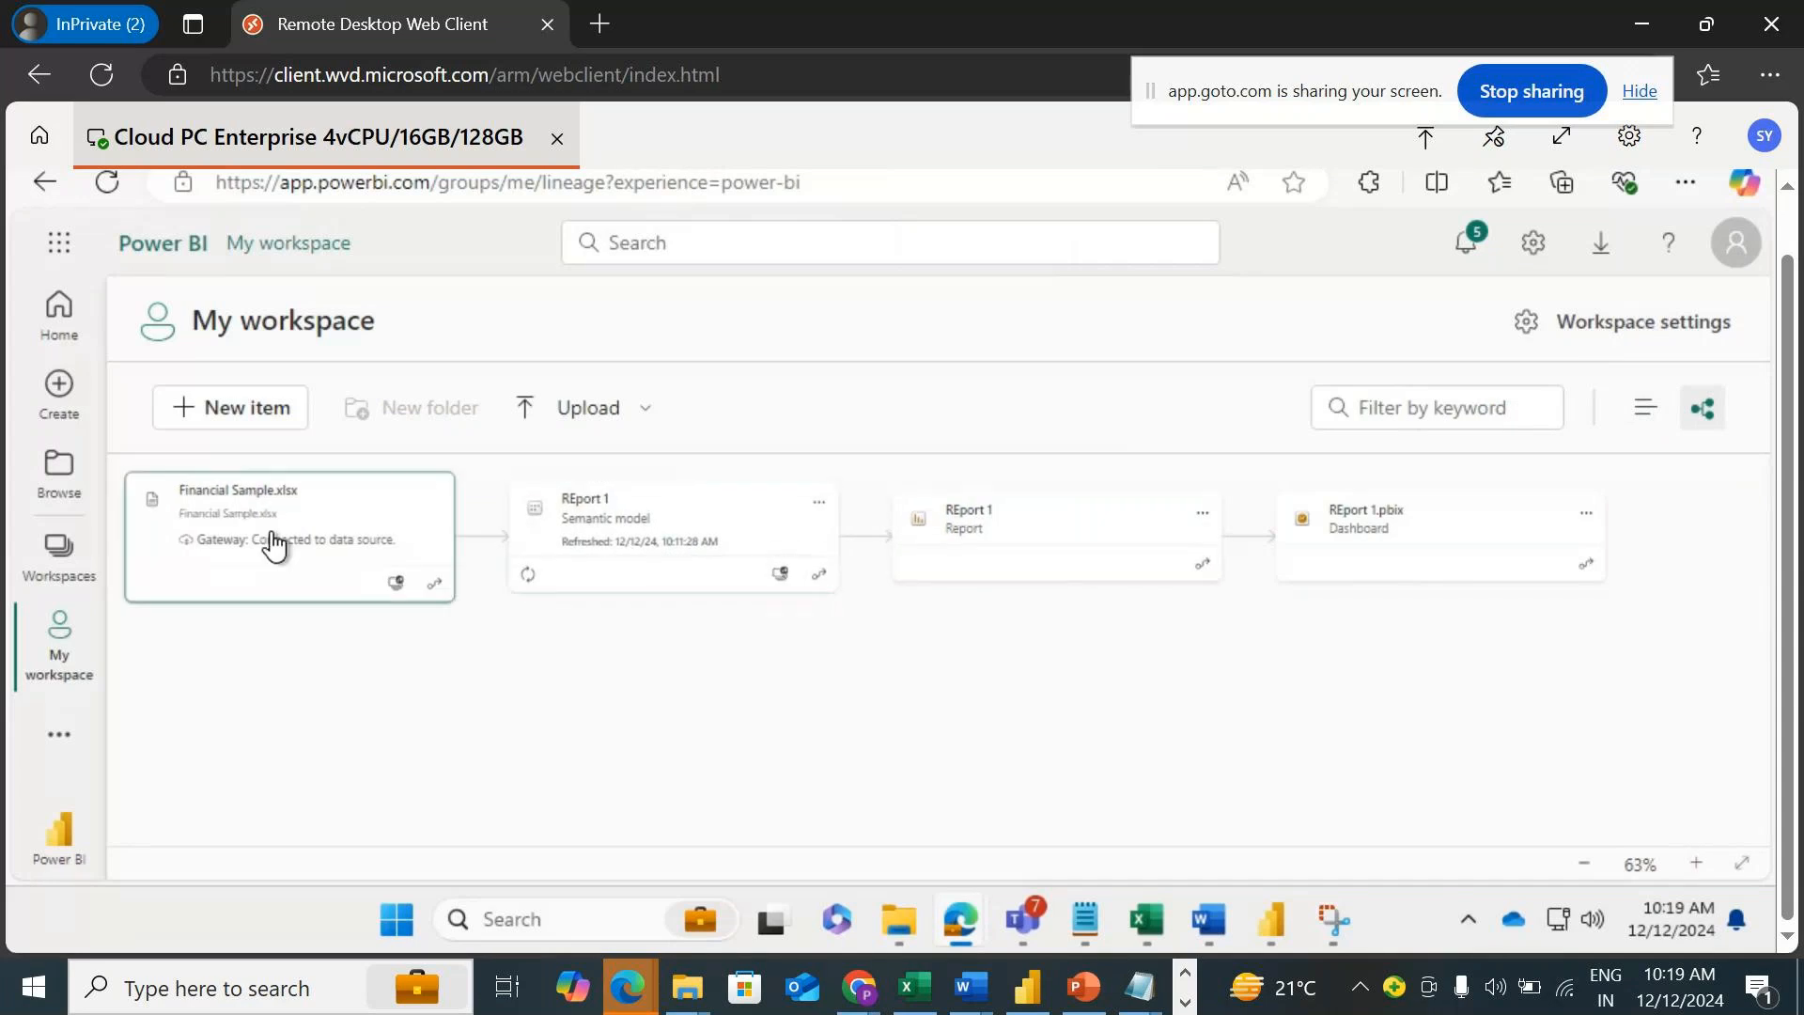
Return to the list view, open the workspace lineage from the REport 1 semantic model's options and close the impact analysis.
{"action": "left_click", "coordinate": [1655, 404]}
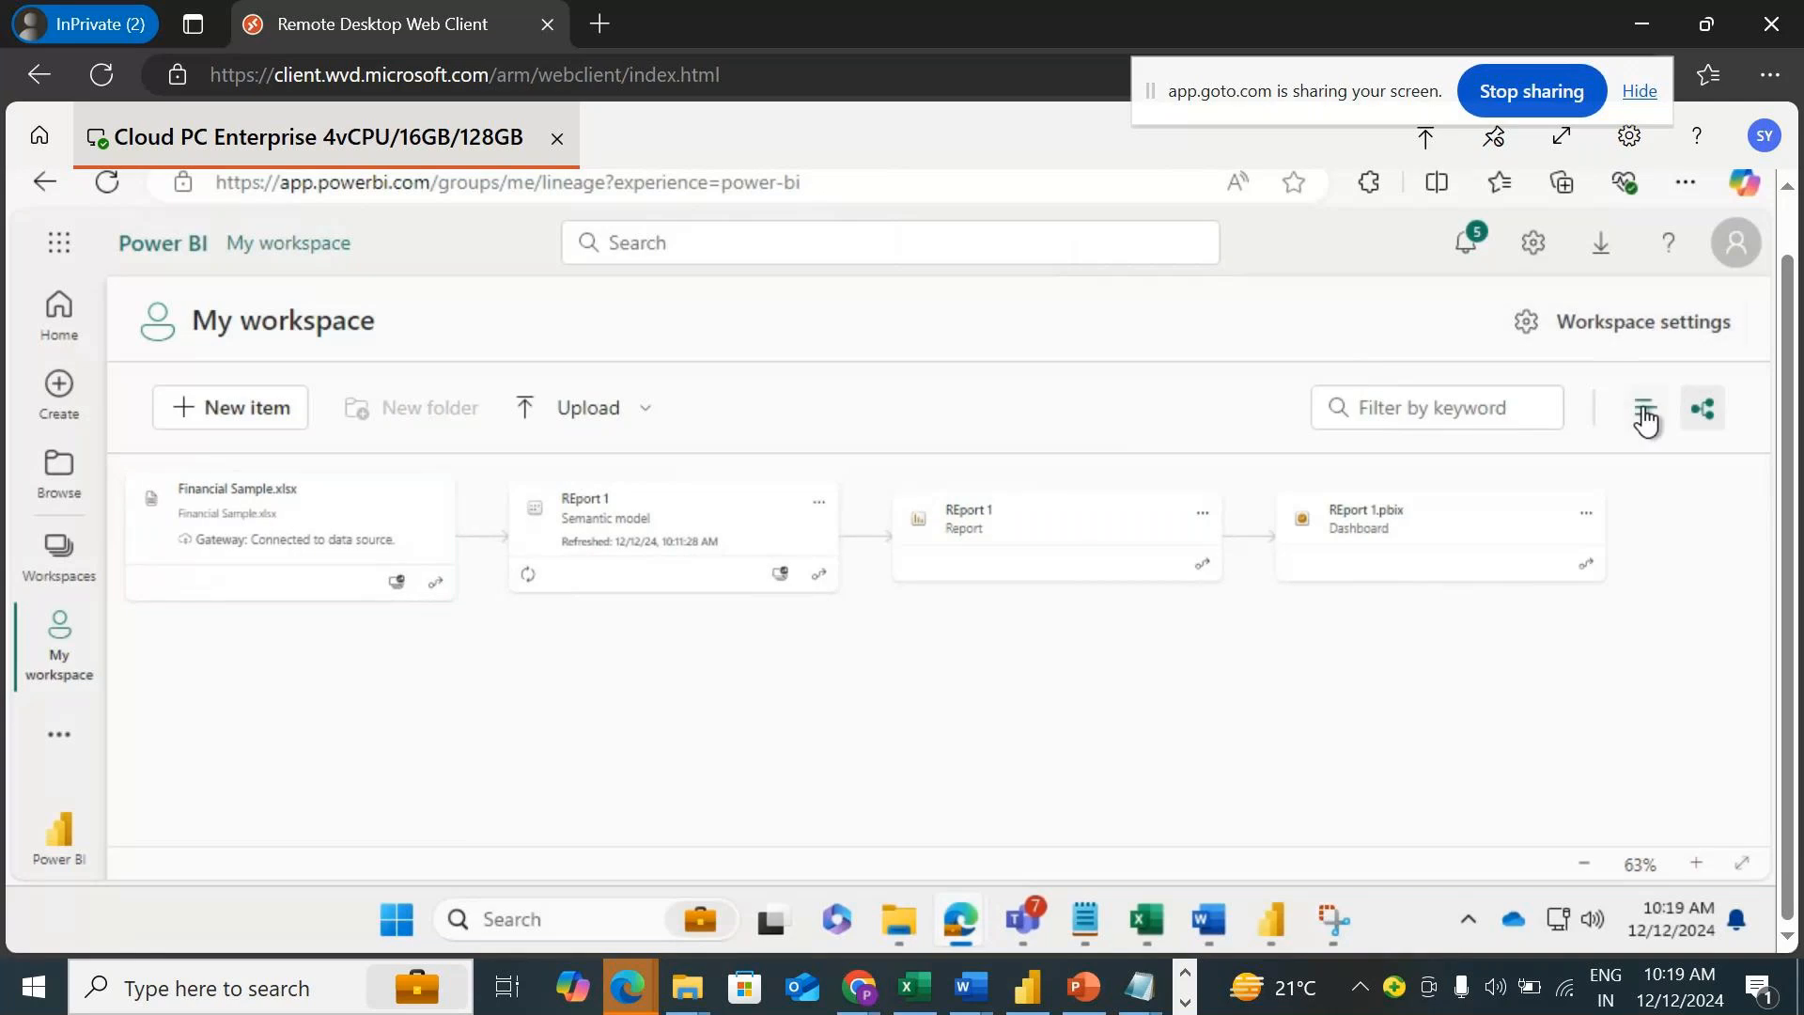
{"action": "left_click", "coordinate": [597, 675]}
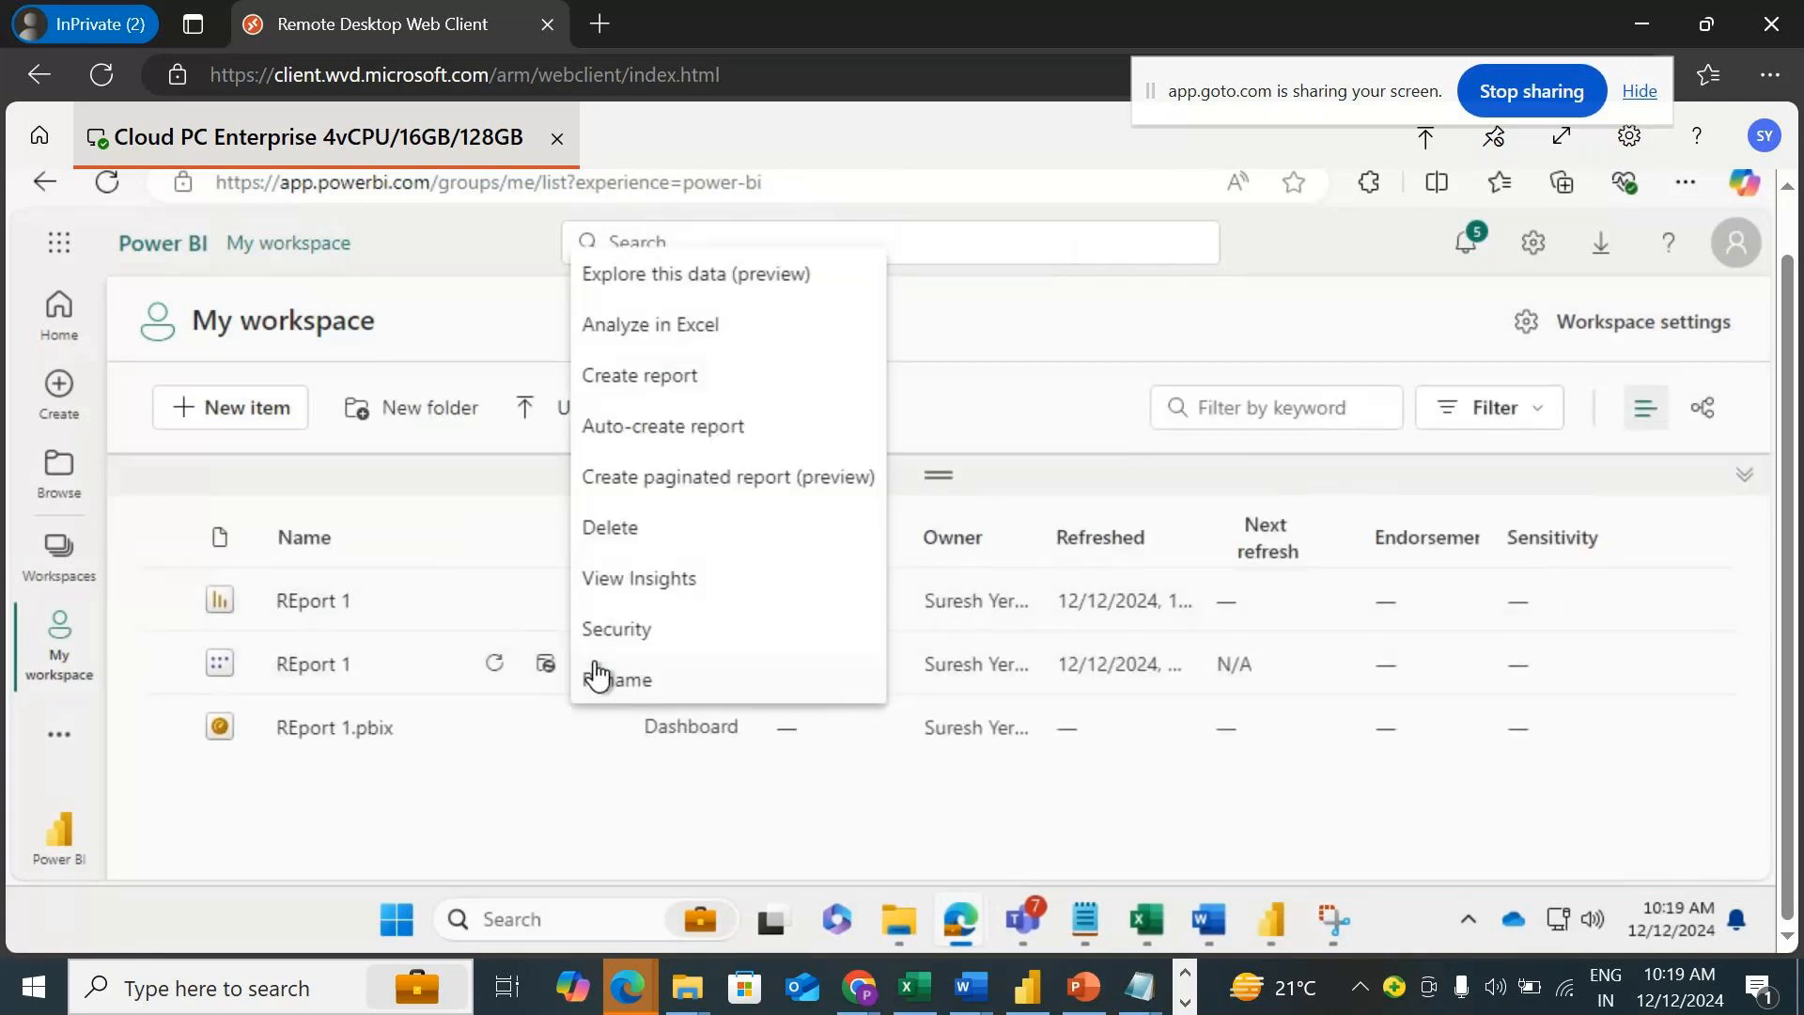
{"action": "scroll", "coordinate": [790, 527], "scroll_direction": "down", "scroll_amount": 3}
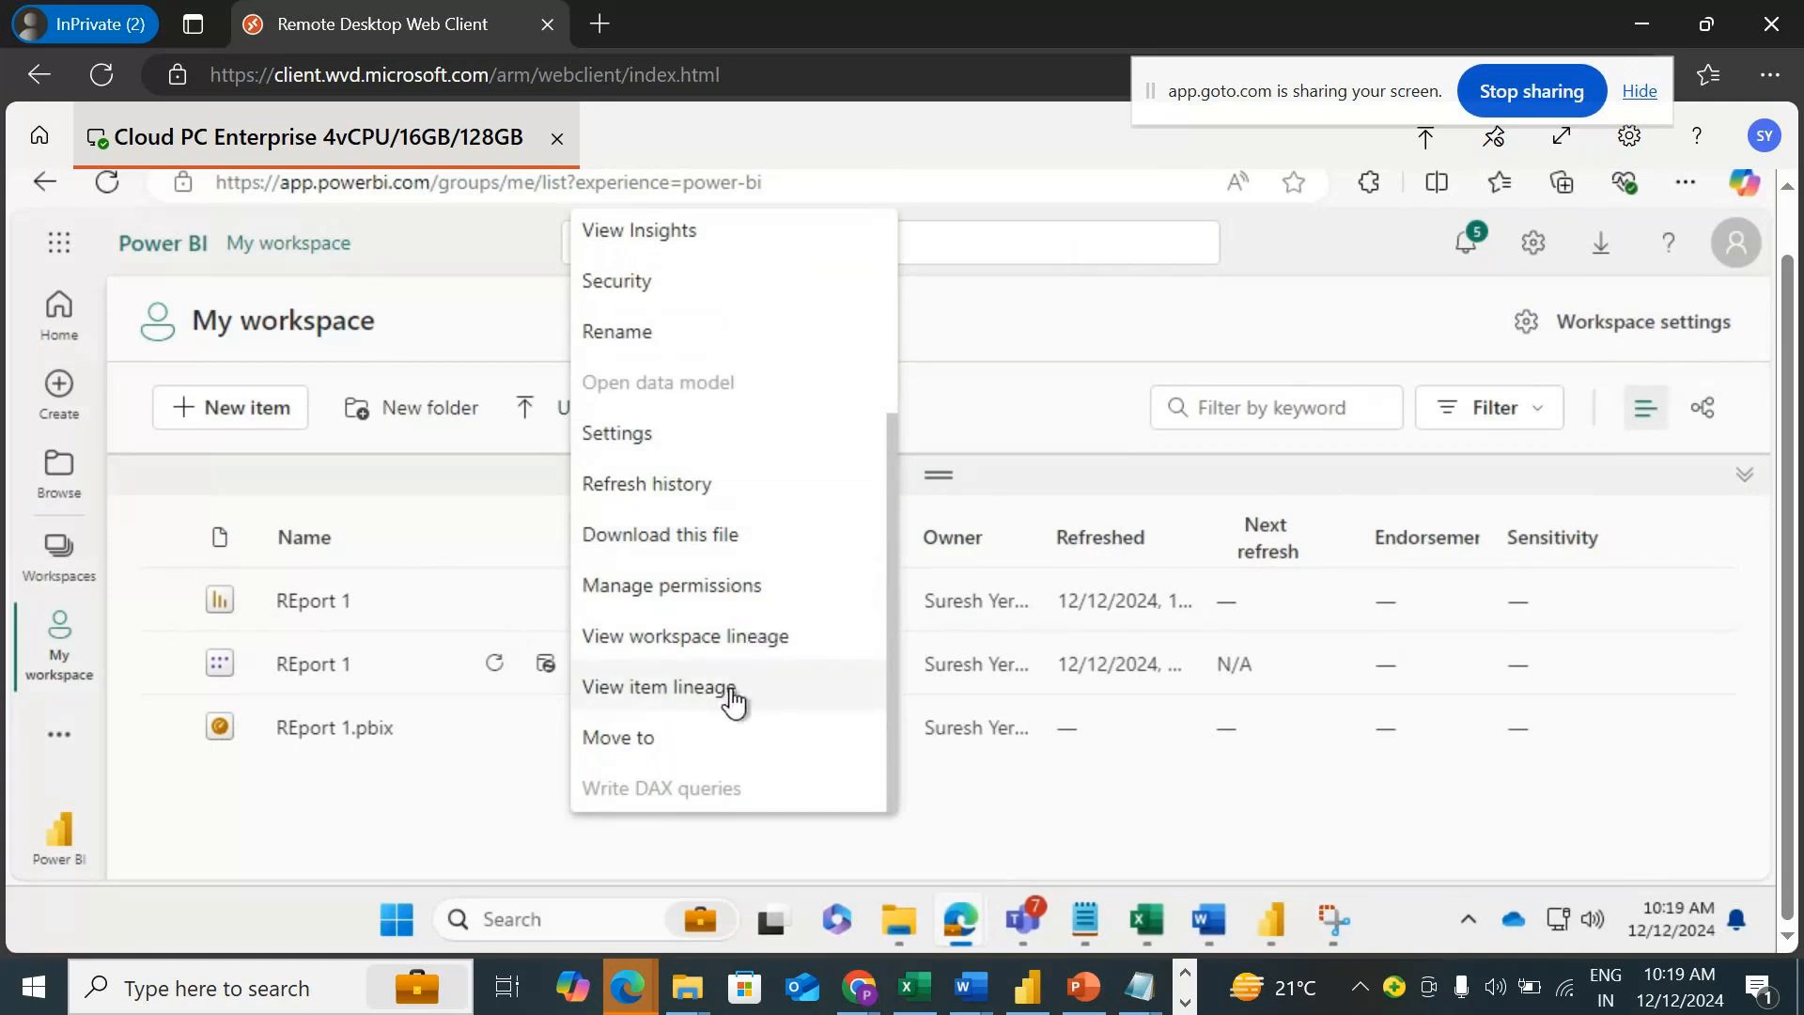
{"action": "left_click", "coordinate": [736, 649]}
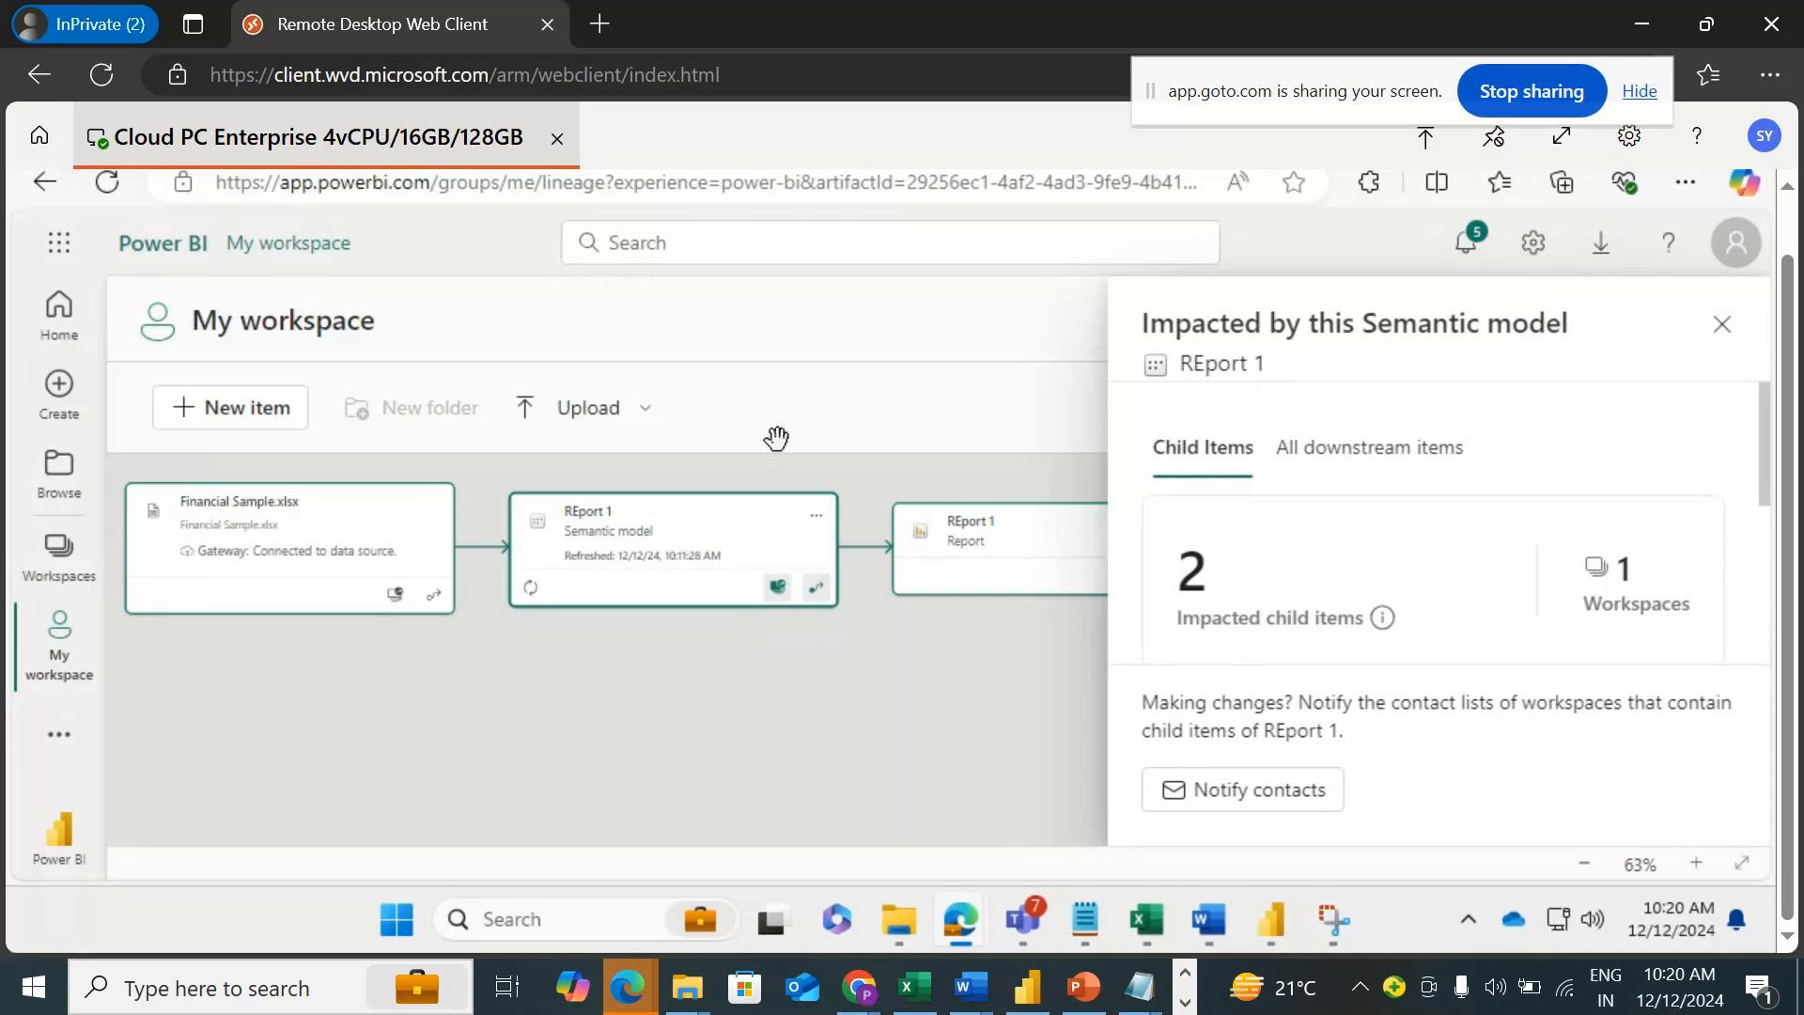
{"action": "left_click", "coordinate": [1723, 326]}
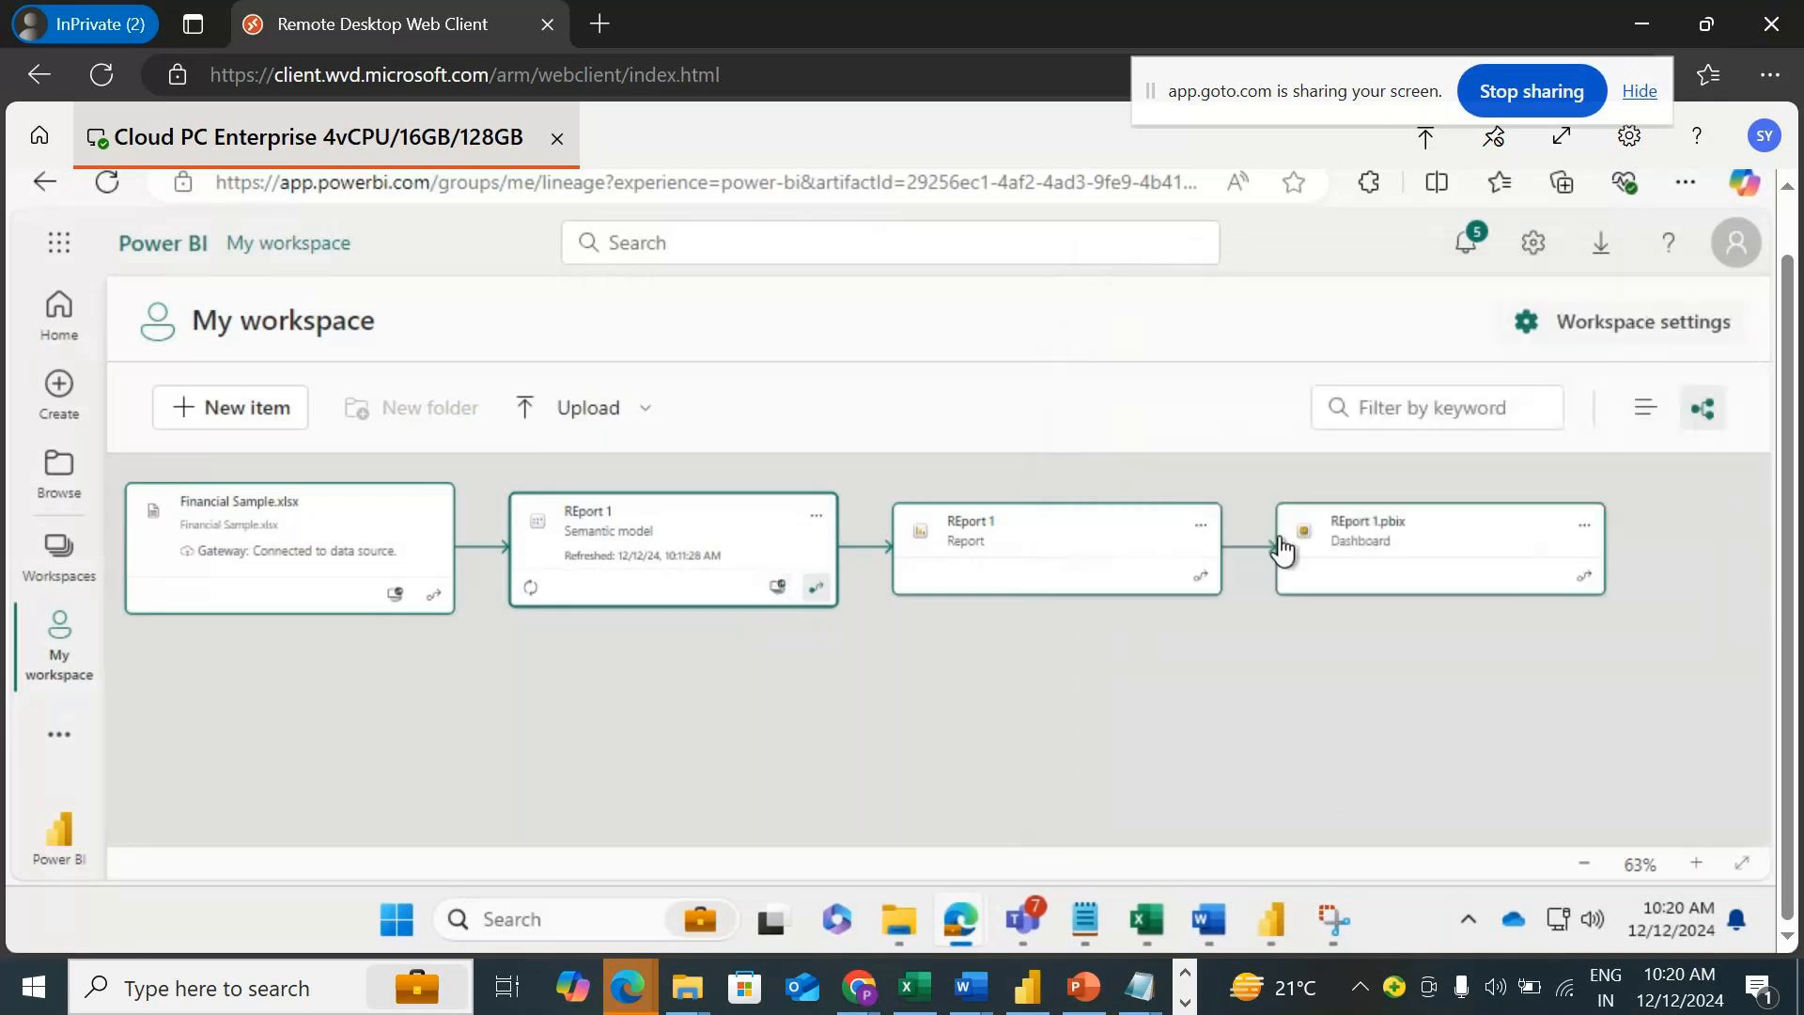
Return to the list view, view the item lineage of the REport 1 semantic model and close it.
{"action": "left_click", "coordinate": [1644, 410]}
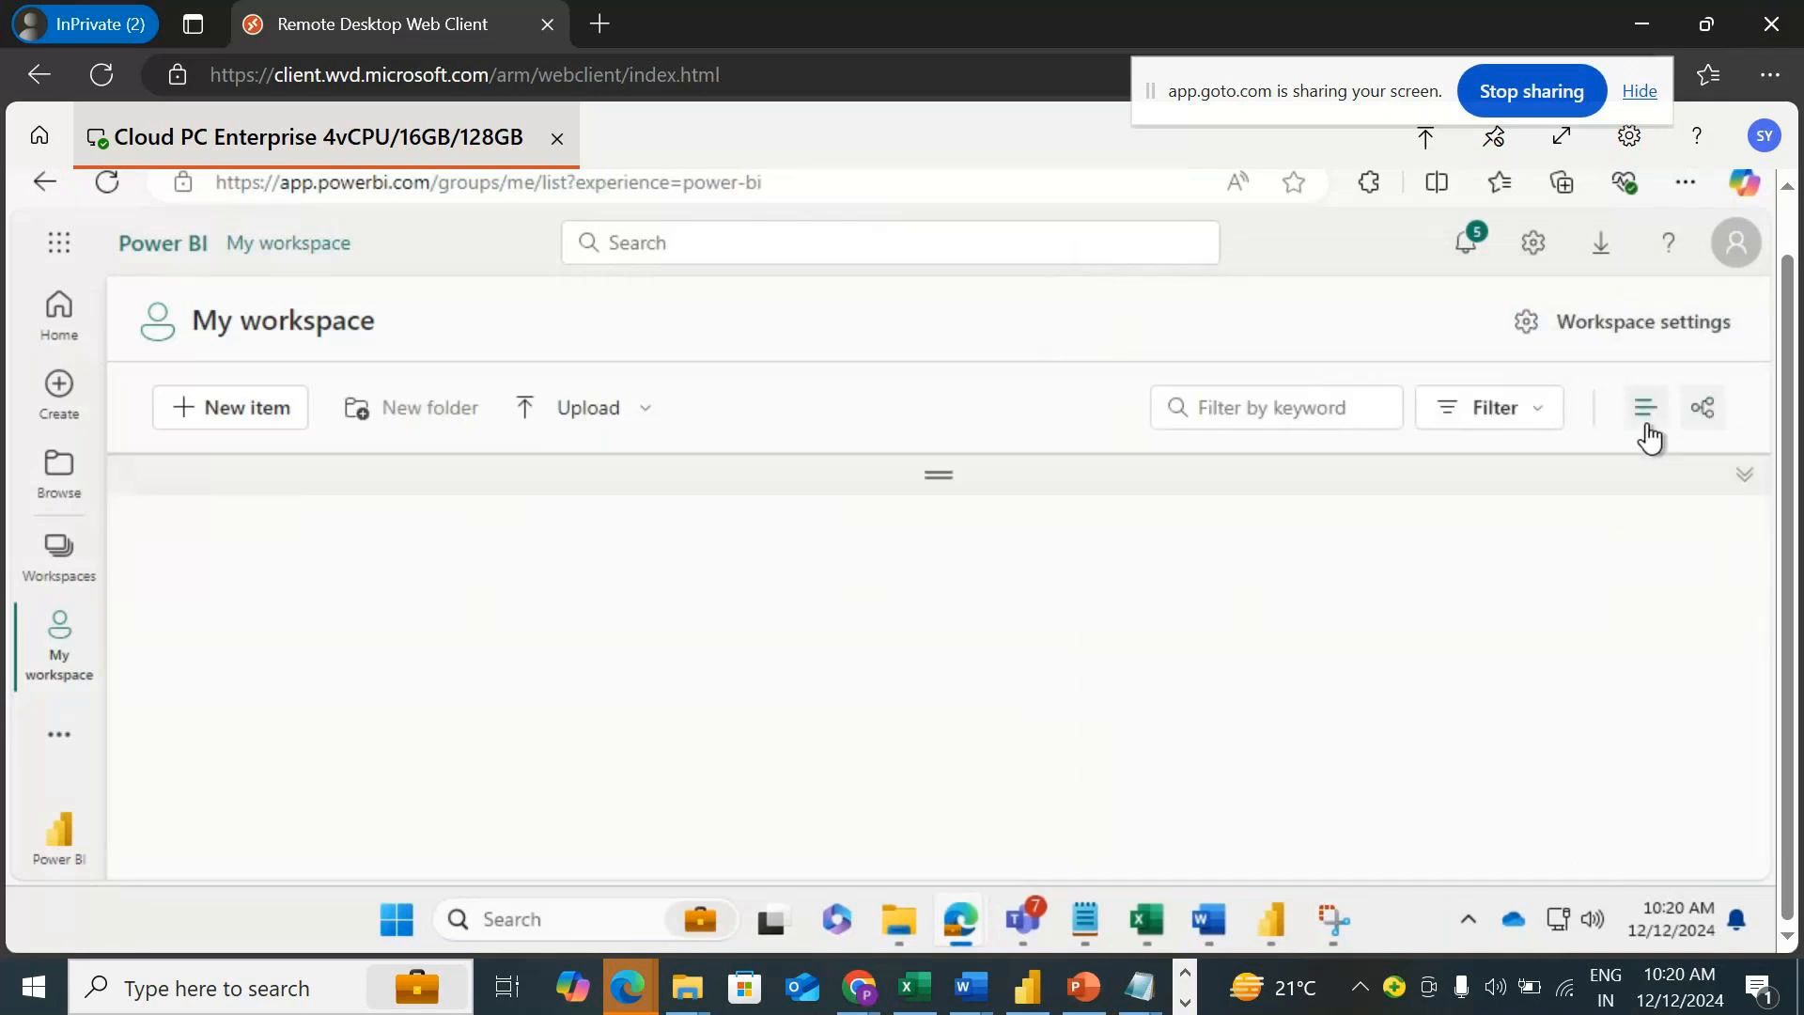
{"action": "left_click", "coordinate": [596, 669]}
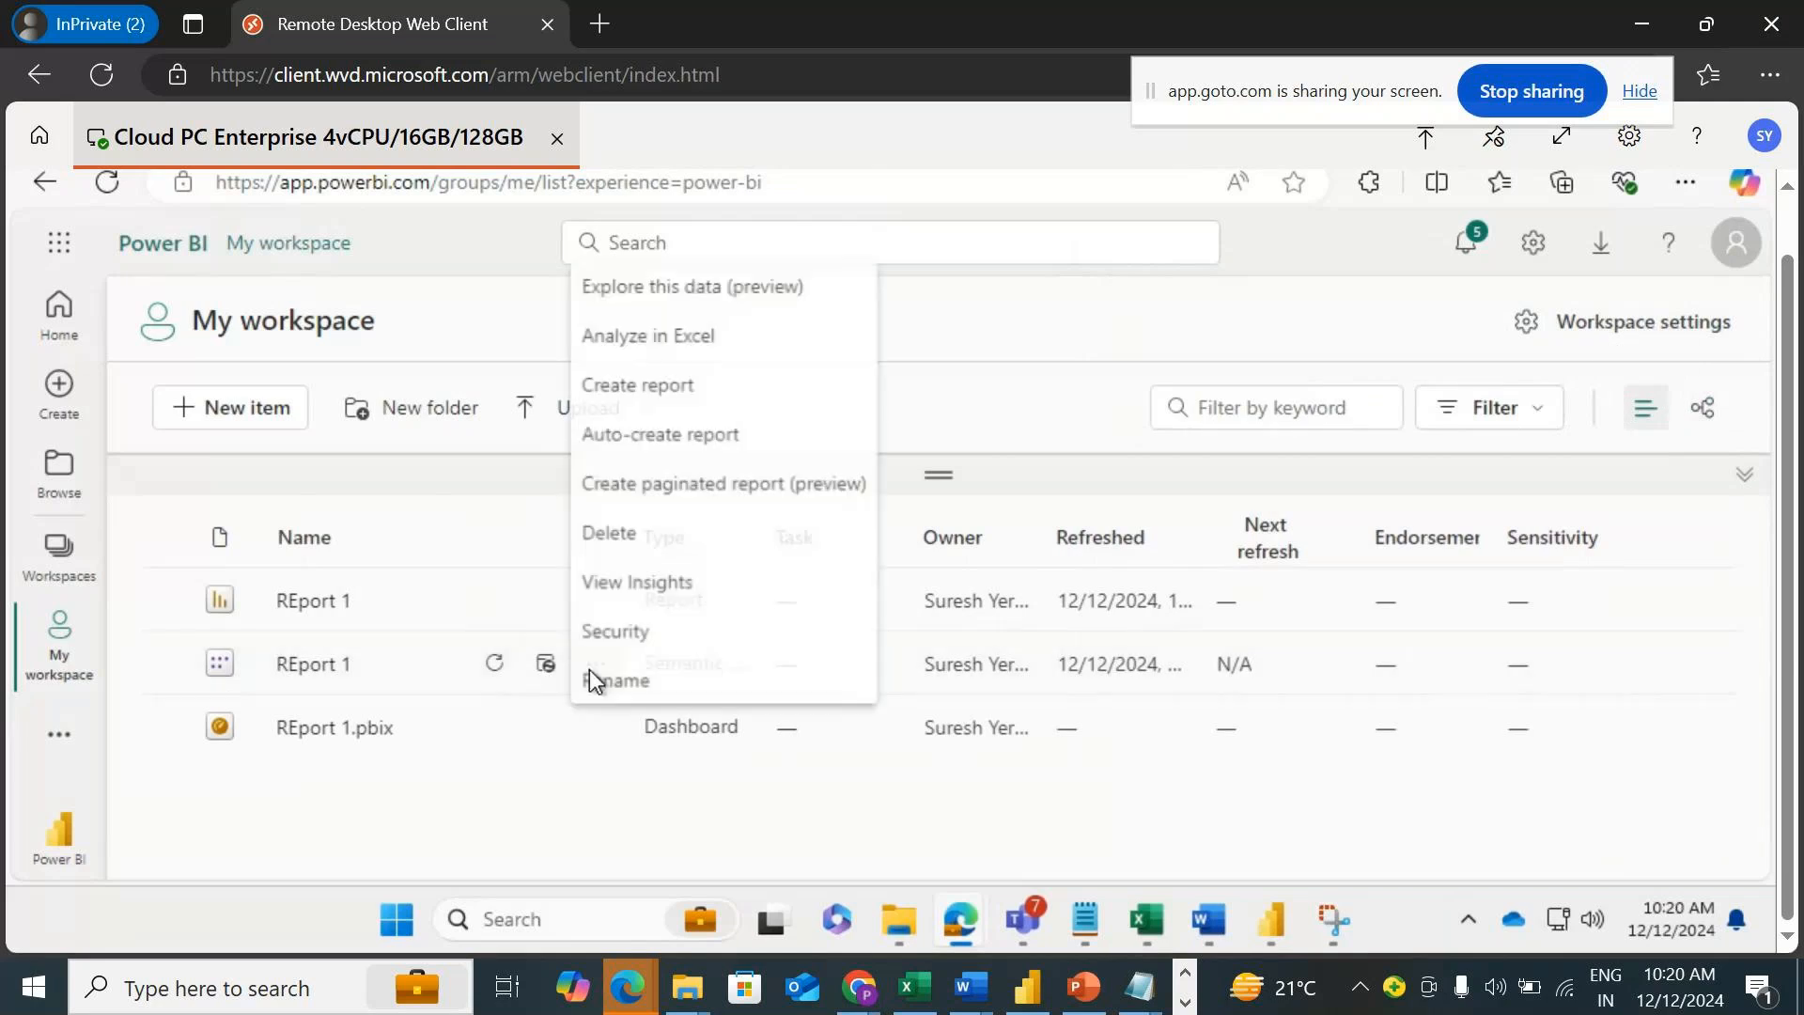
{"action": "scroll", "coordinate": [693, 556], "scroll_direction": "down", "scroll_amount": 3}
{"action": "scroll", "coordinate": [731, 556], "scroll_direction": "down", "scroll_amount": 2}
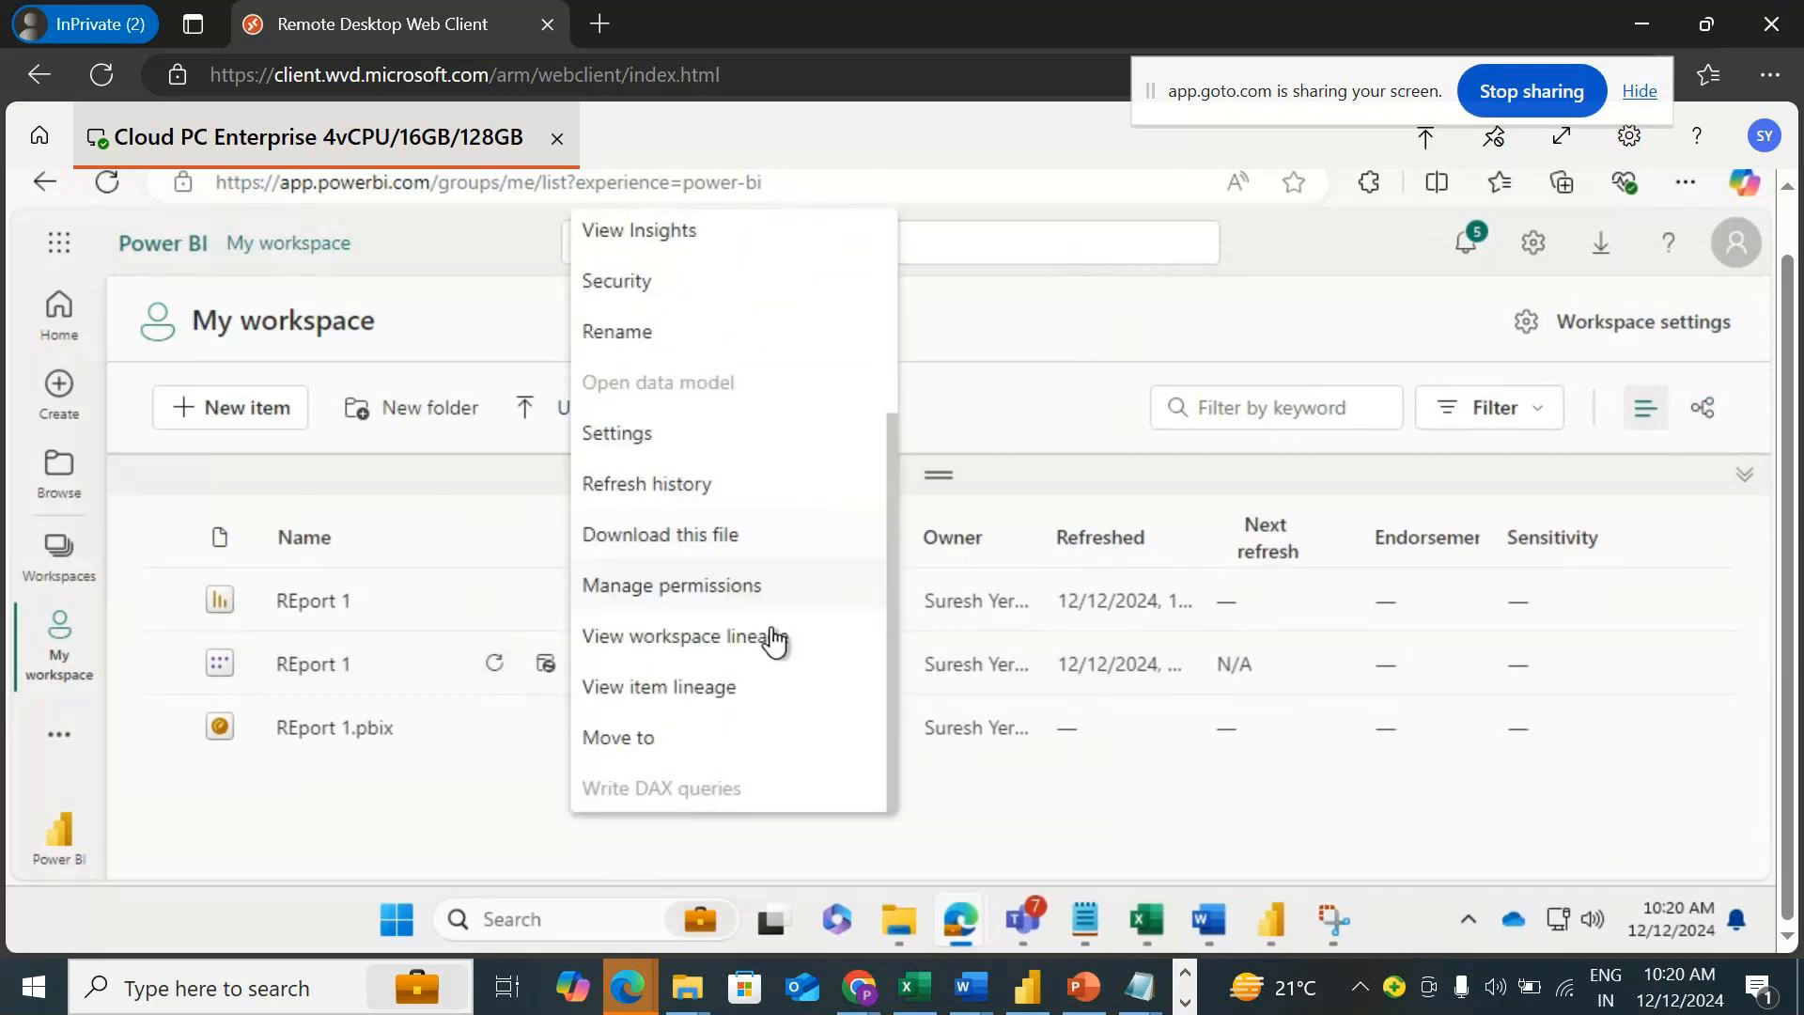
{"action": "left_click", "coordinate": [696, 686]}
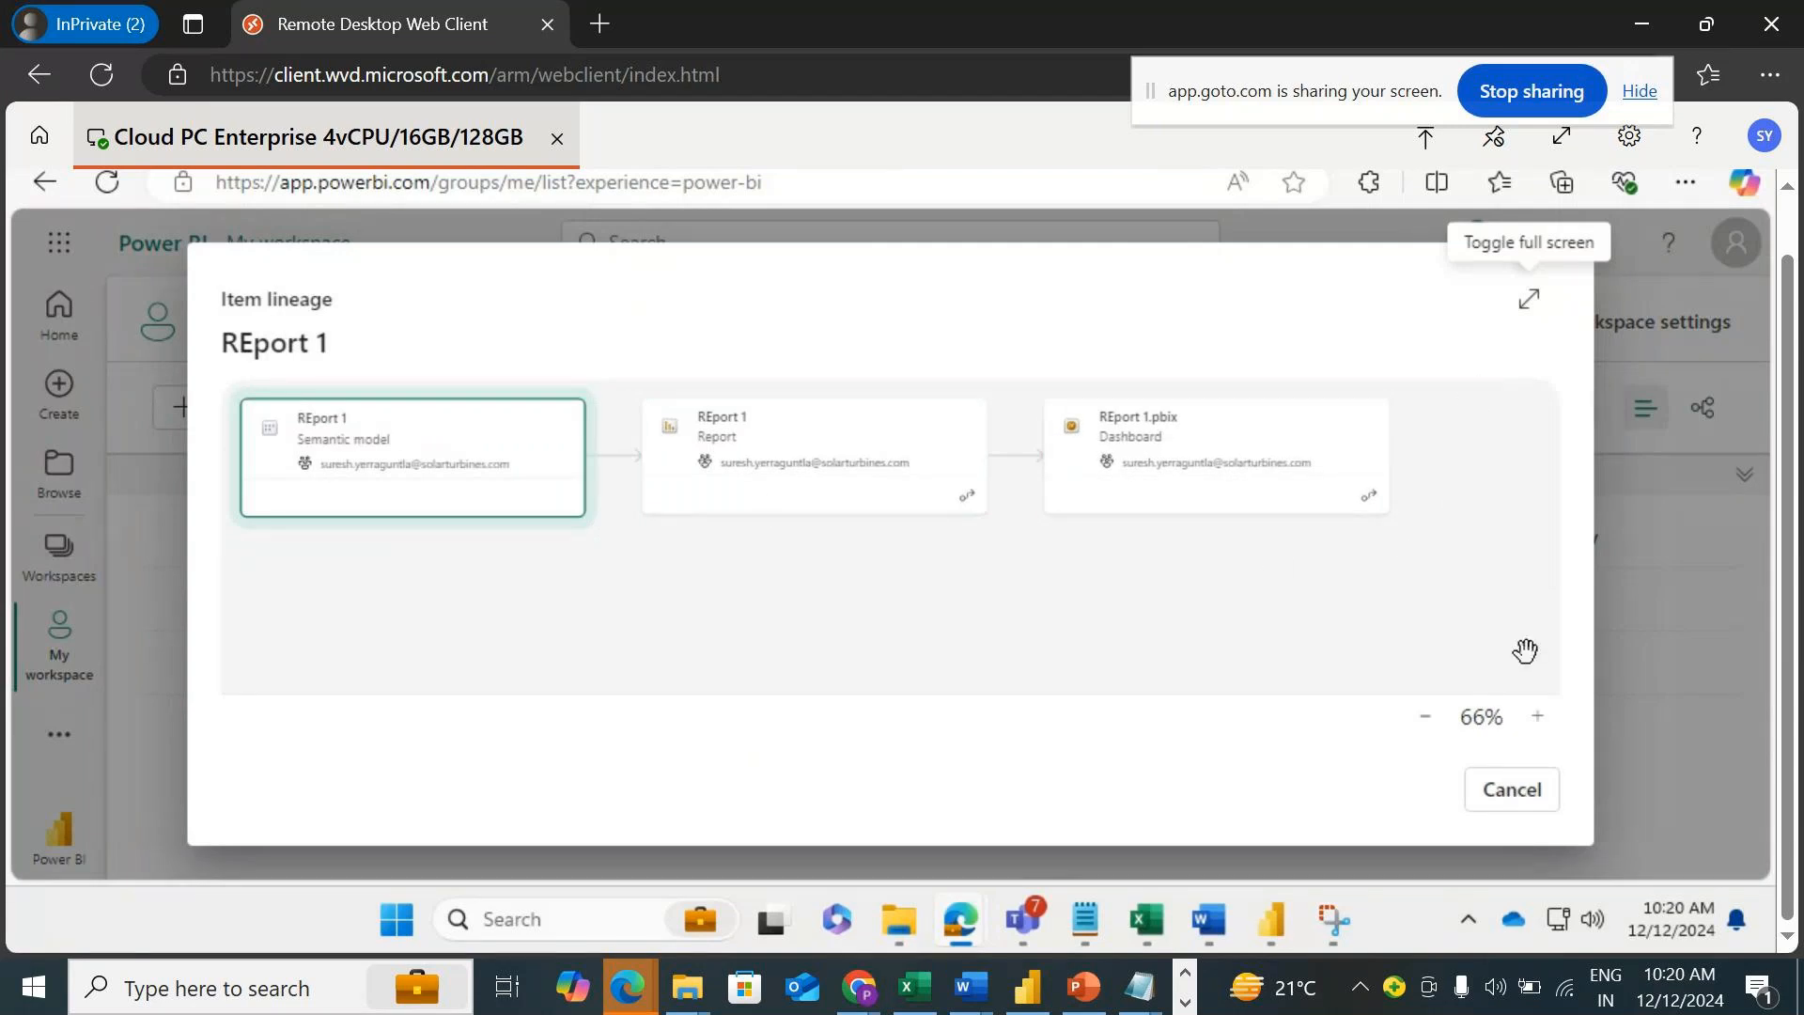
{"action": "left_click", "coordinate": [1523, 791]}
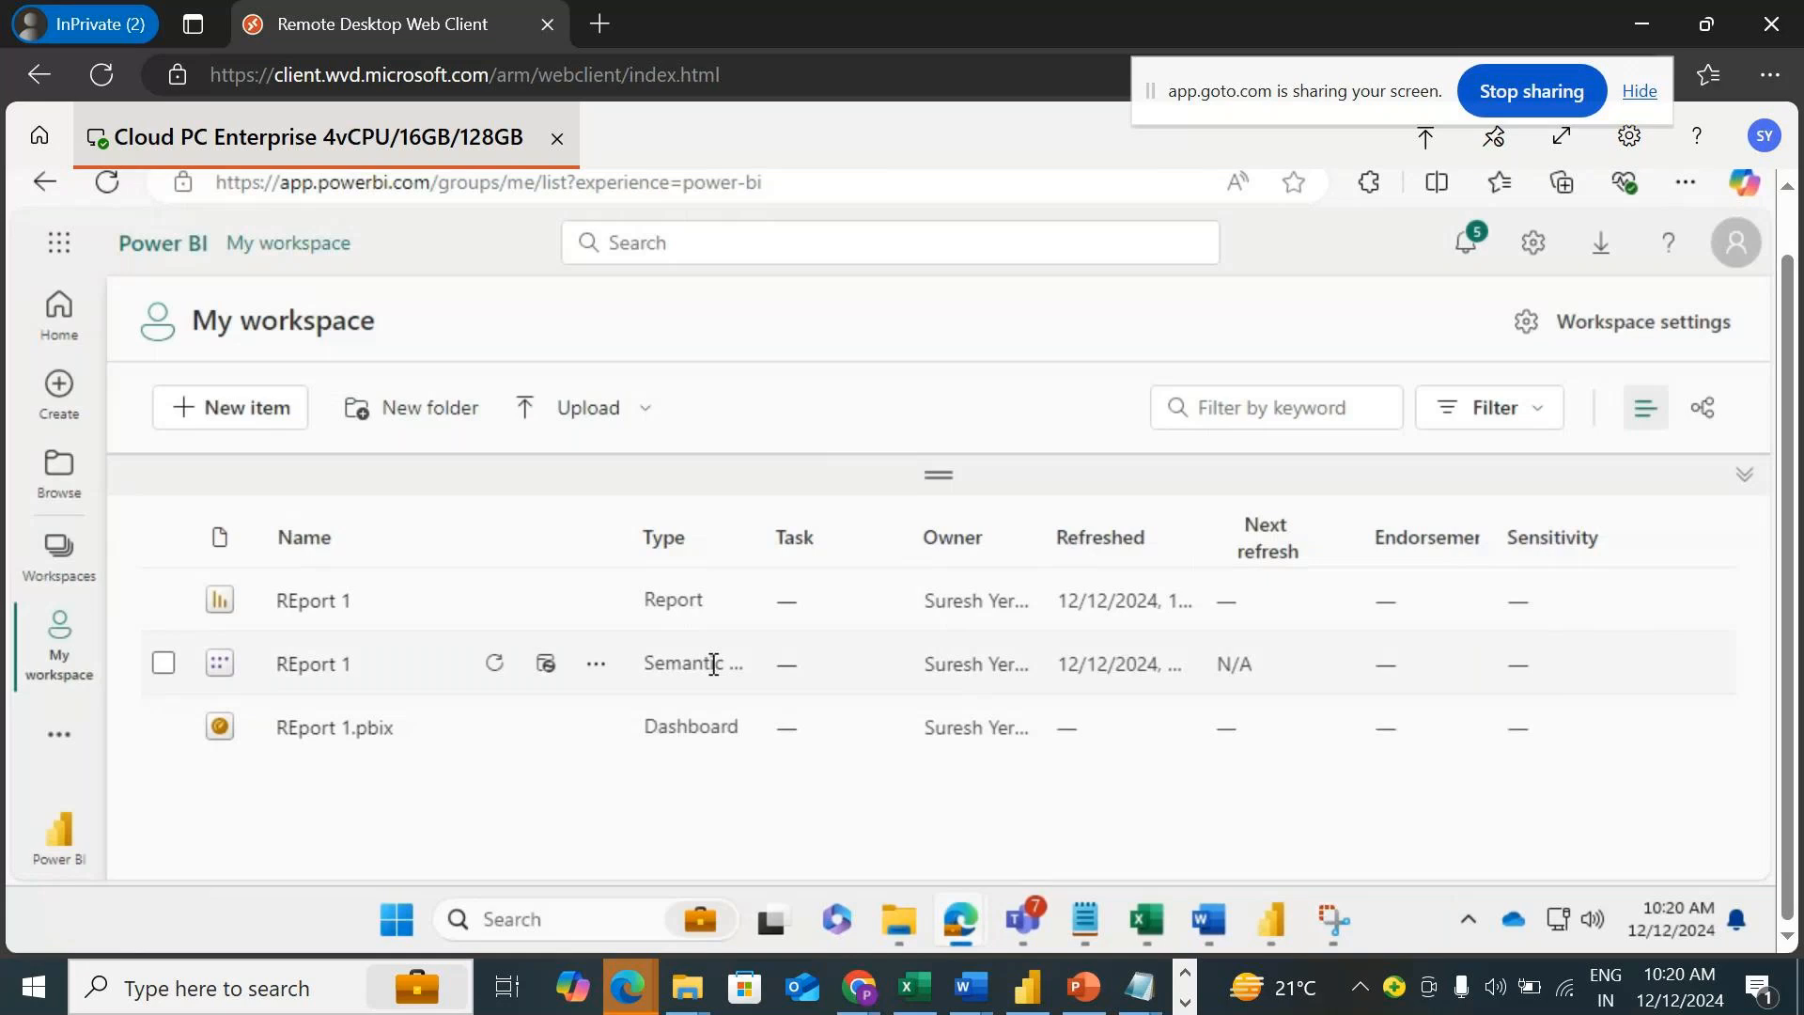
Start moving the REport 1 semantic model and create a destination folder named Test in My workspace.
{"action": "left_click", "coordinate": [597, 665]}
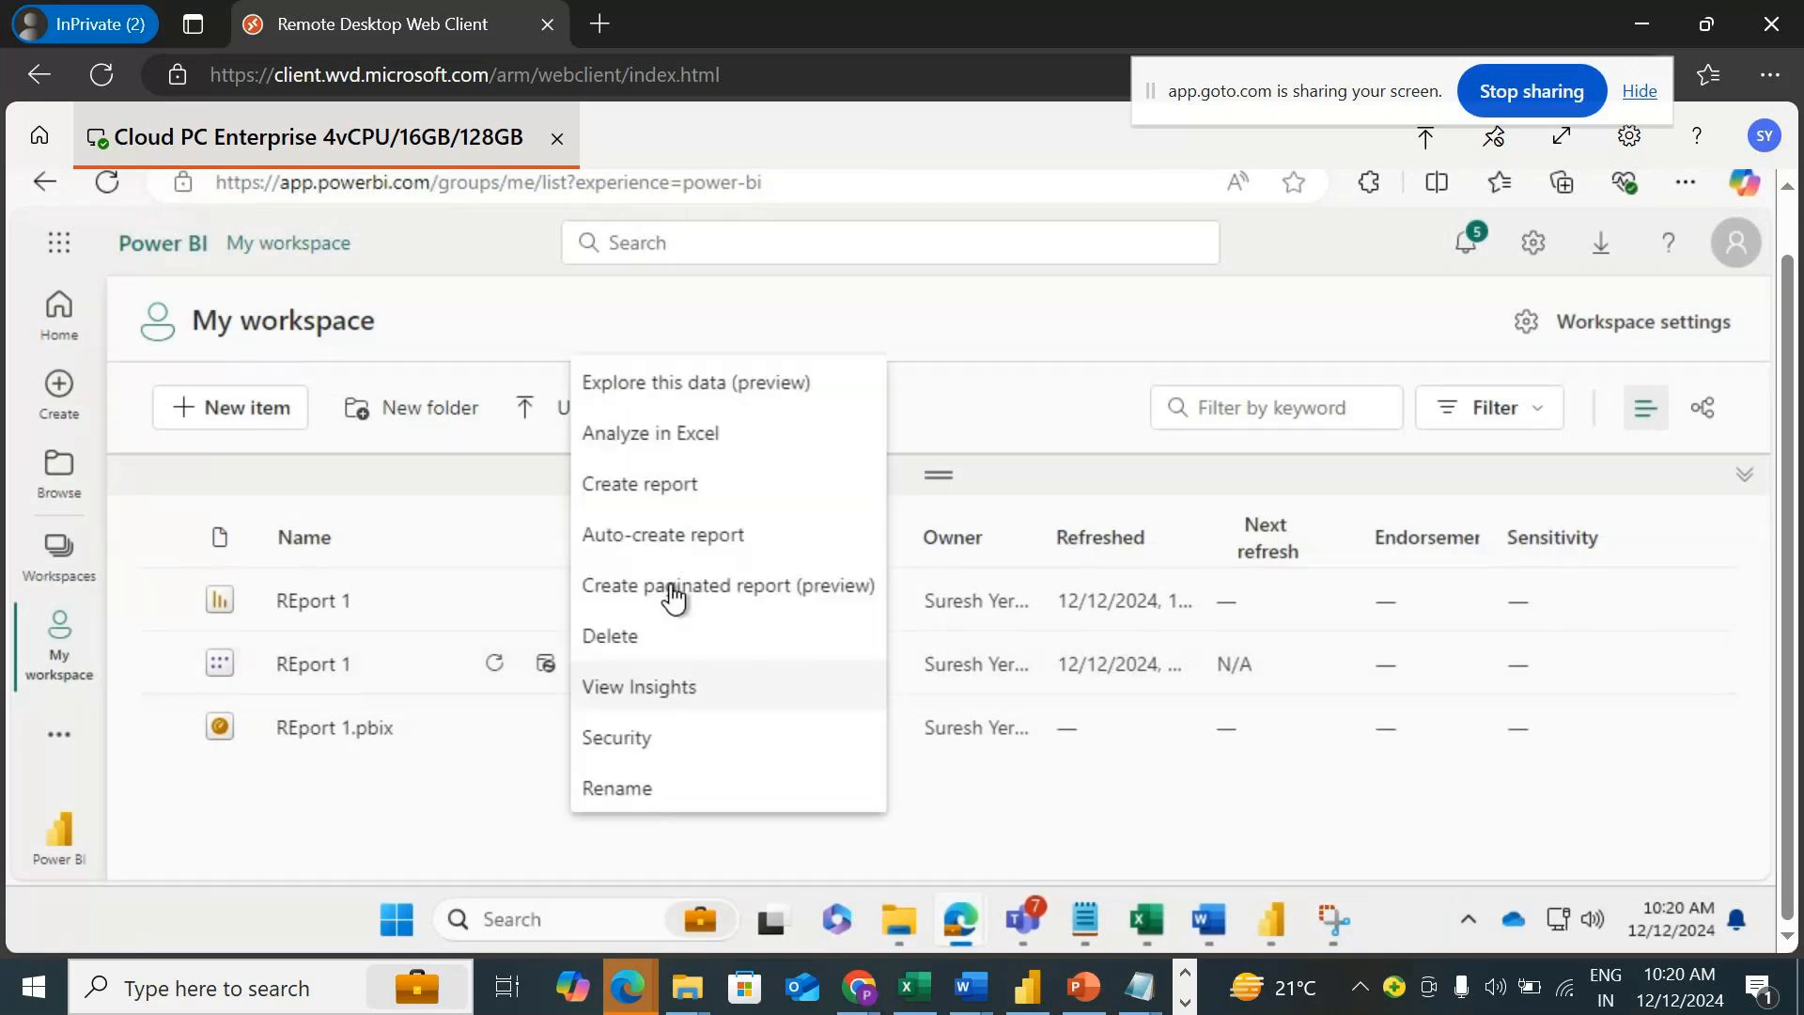
{"action": "scroll", "coordinate": [769, 579], "scroll_direction": "down", "scroll_amount": 3}
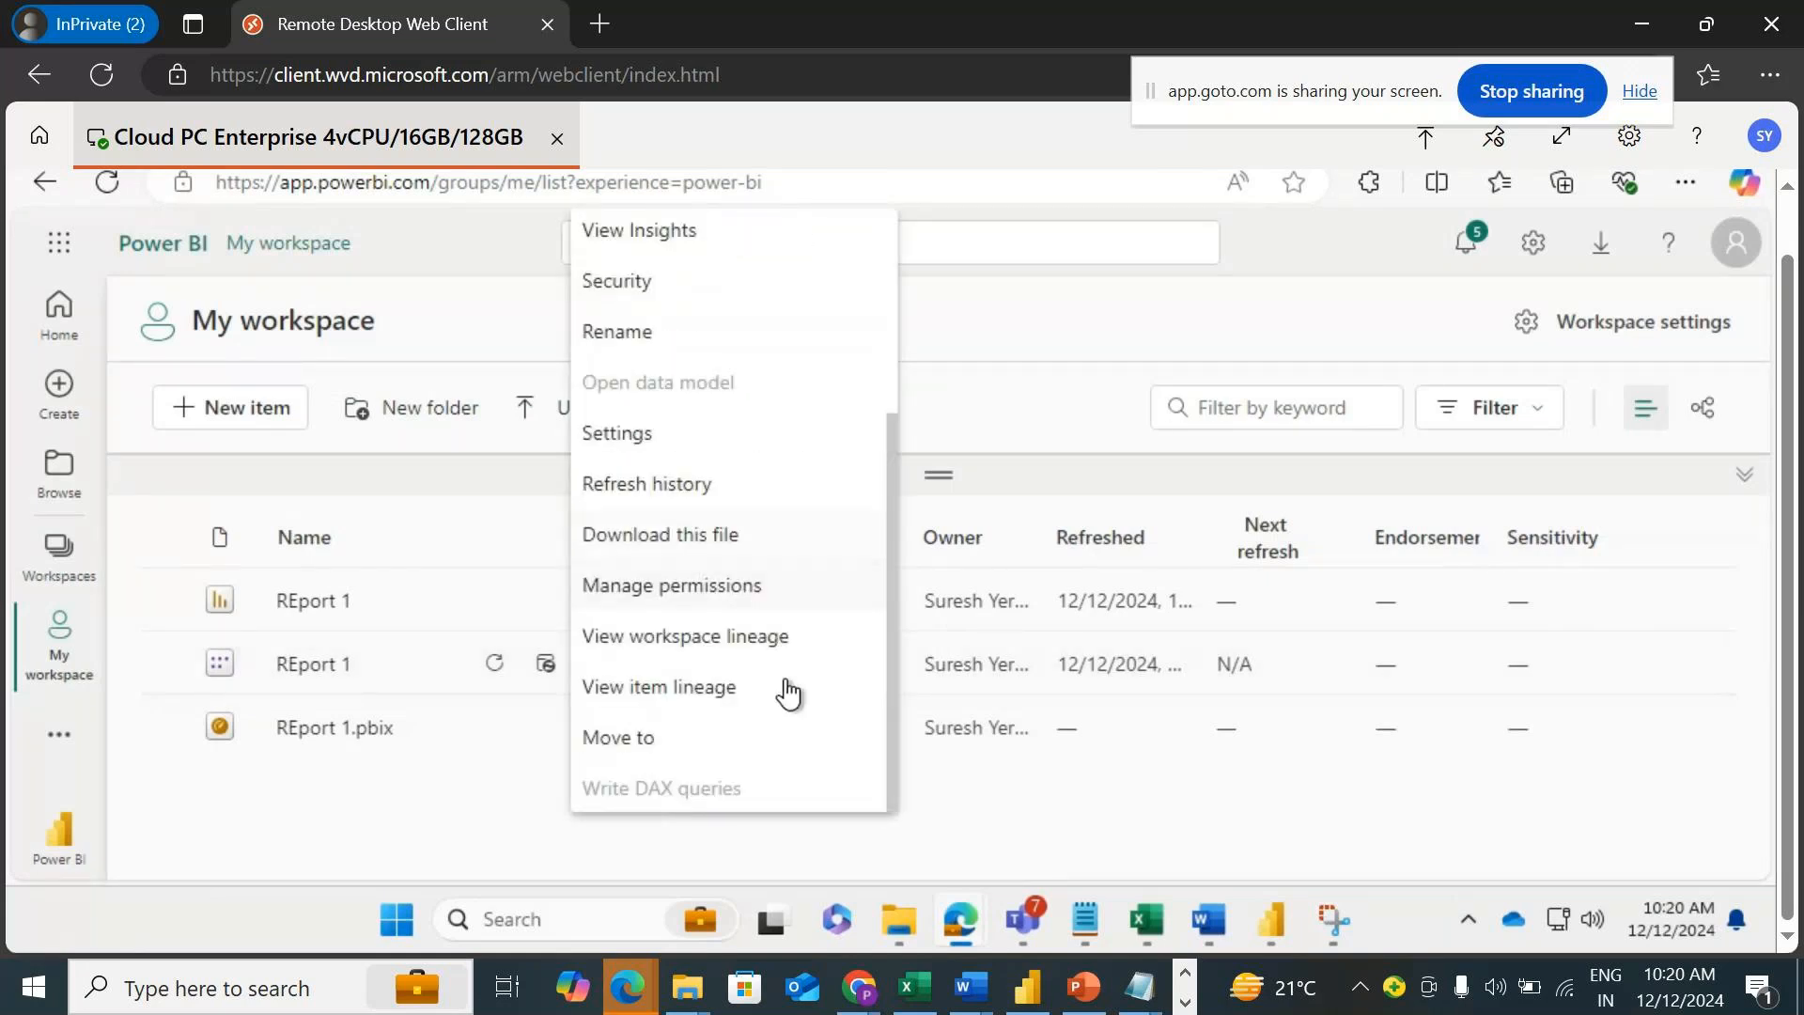
{"action": "left_click", "coordinate": [668, 743]}
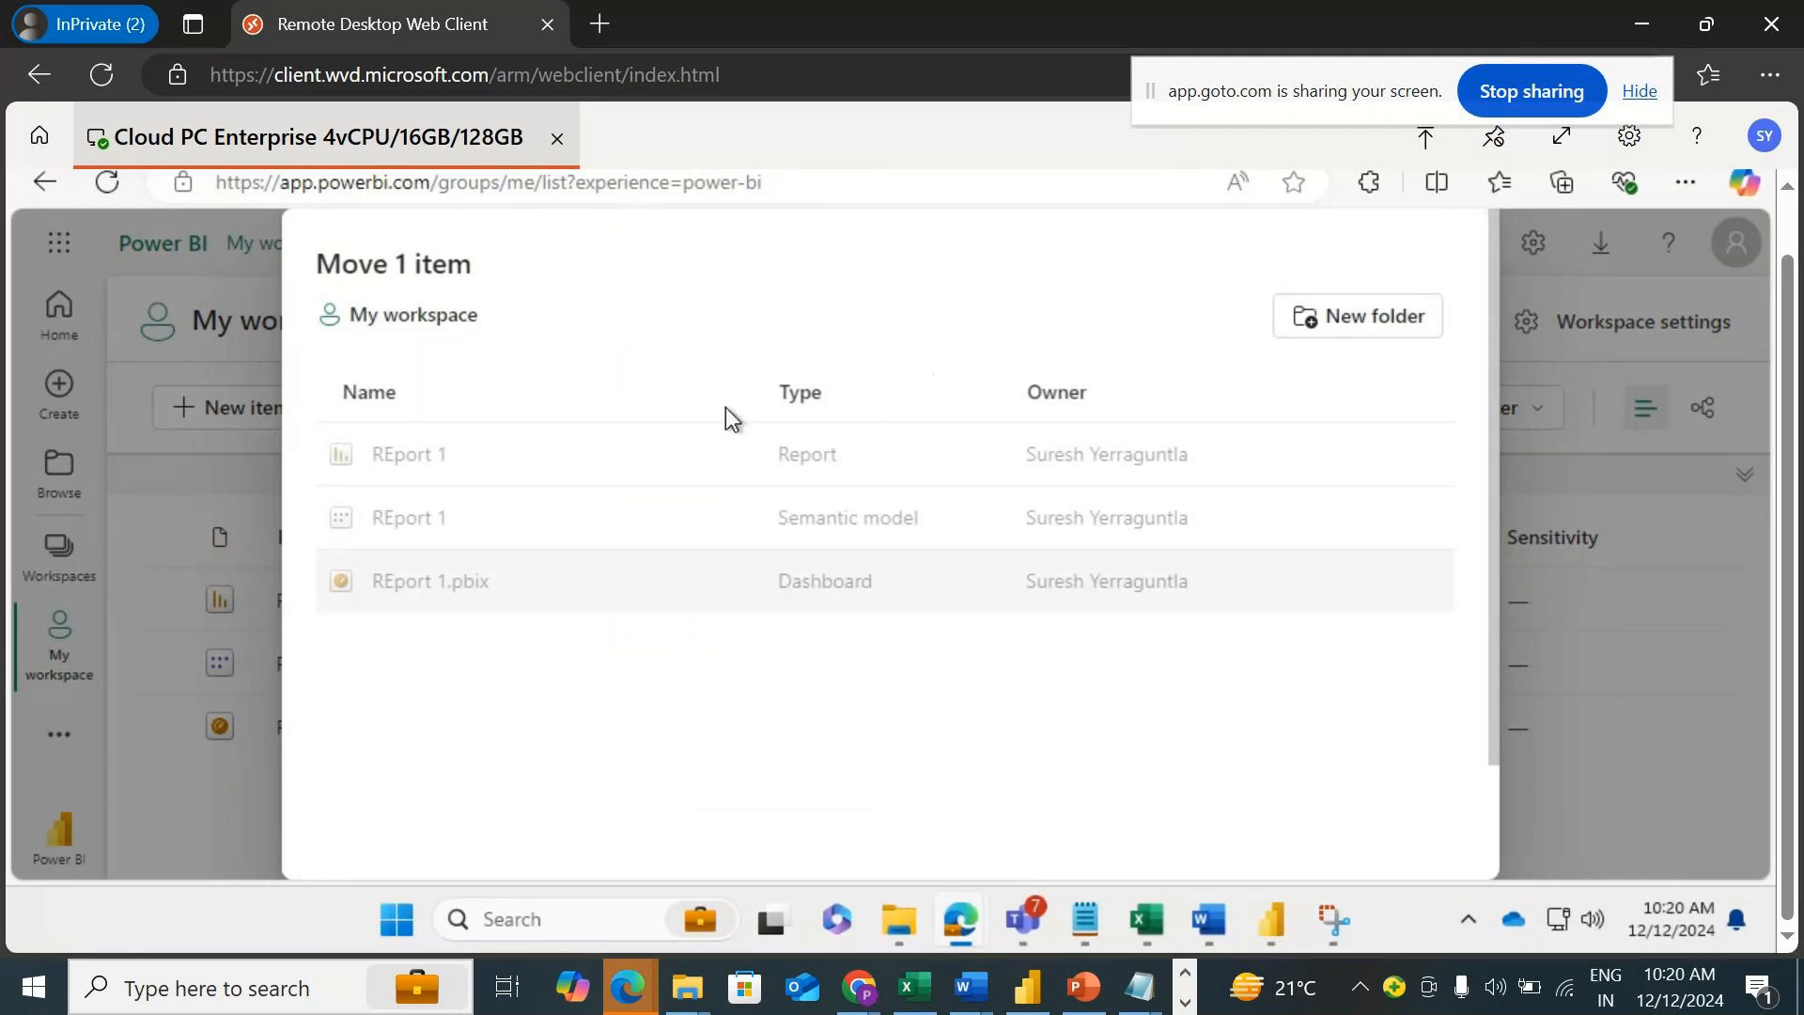
{"action": "left_click", "coordinate": [1350, 322]}
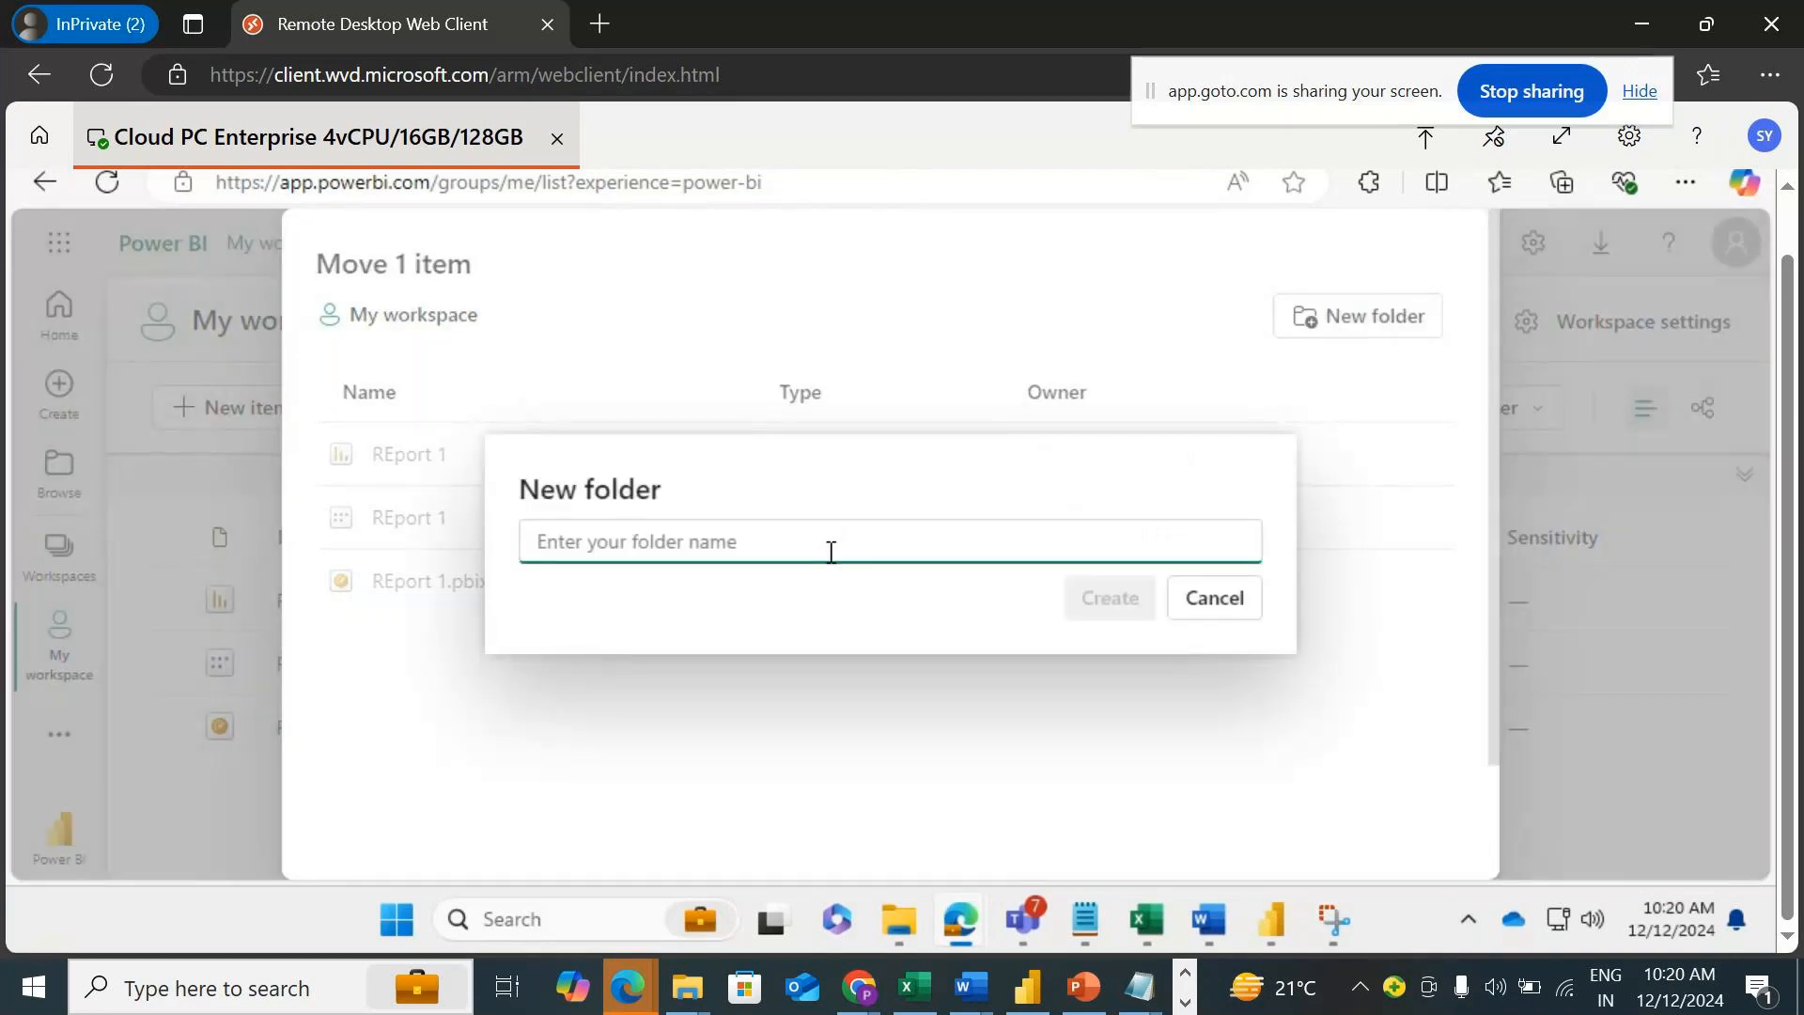
{"action": "type", "text": "Test"}
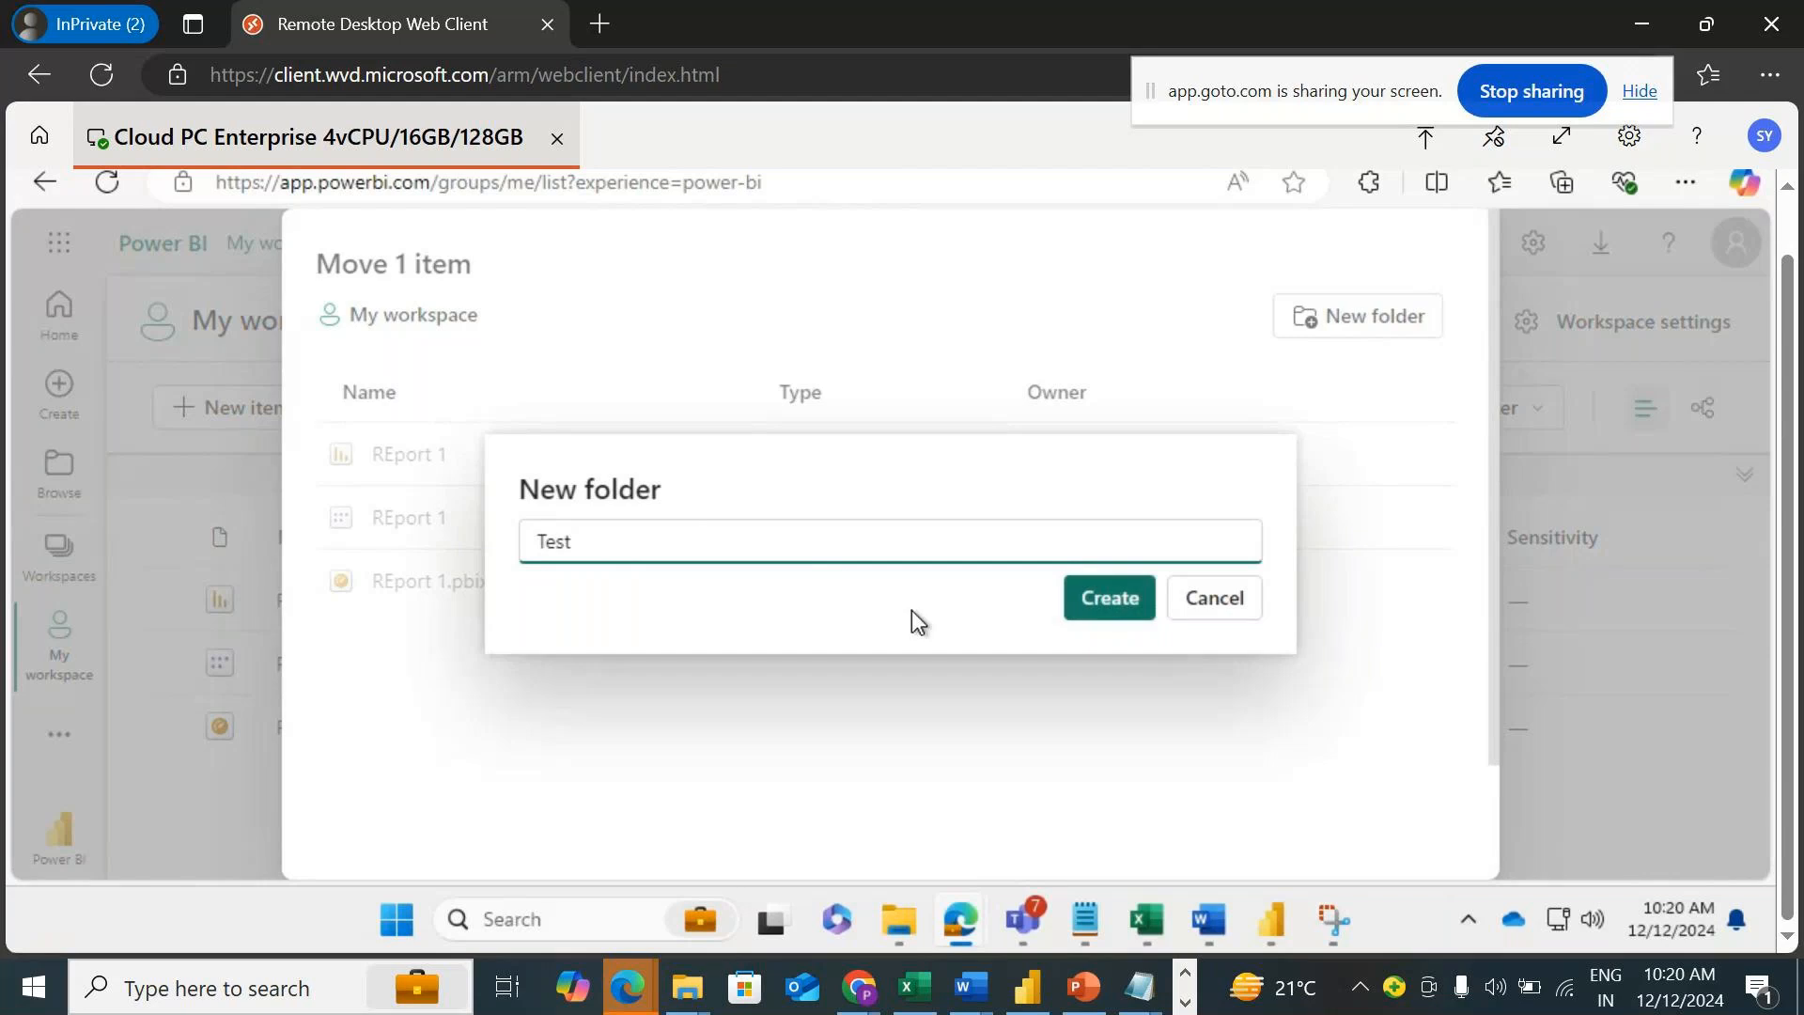
{"action": "left_click", "coordinate": [1091, 609]}
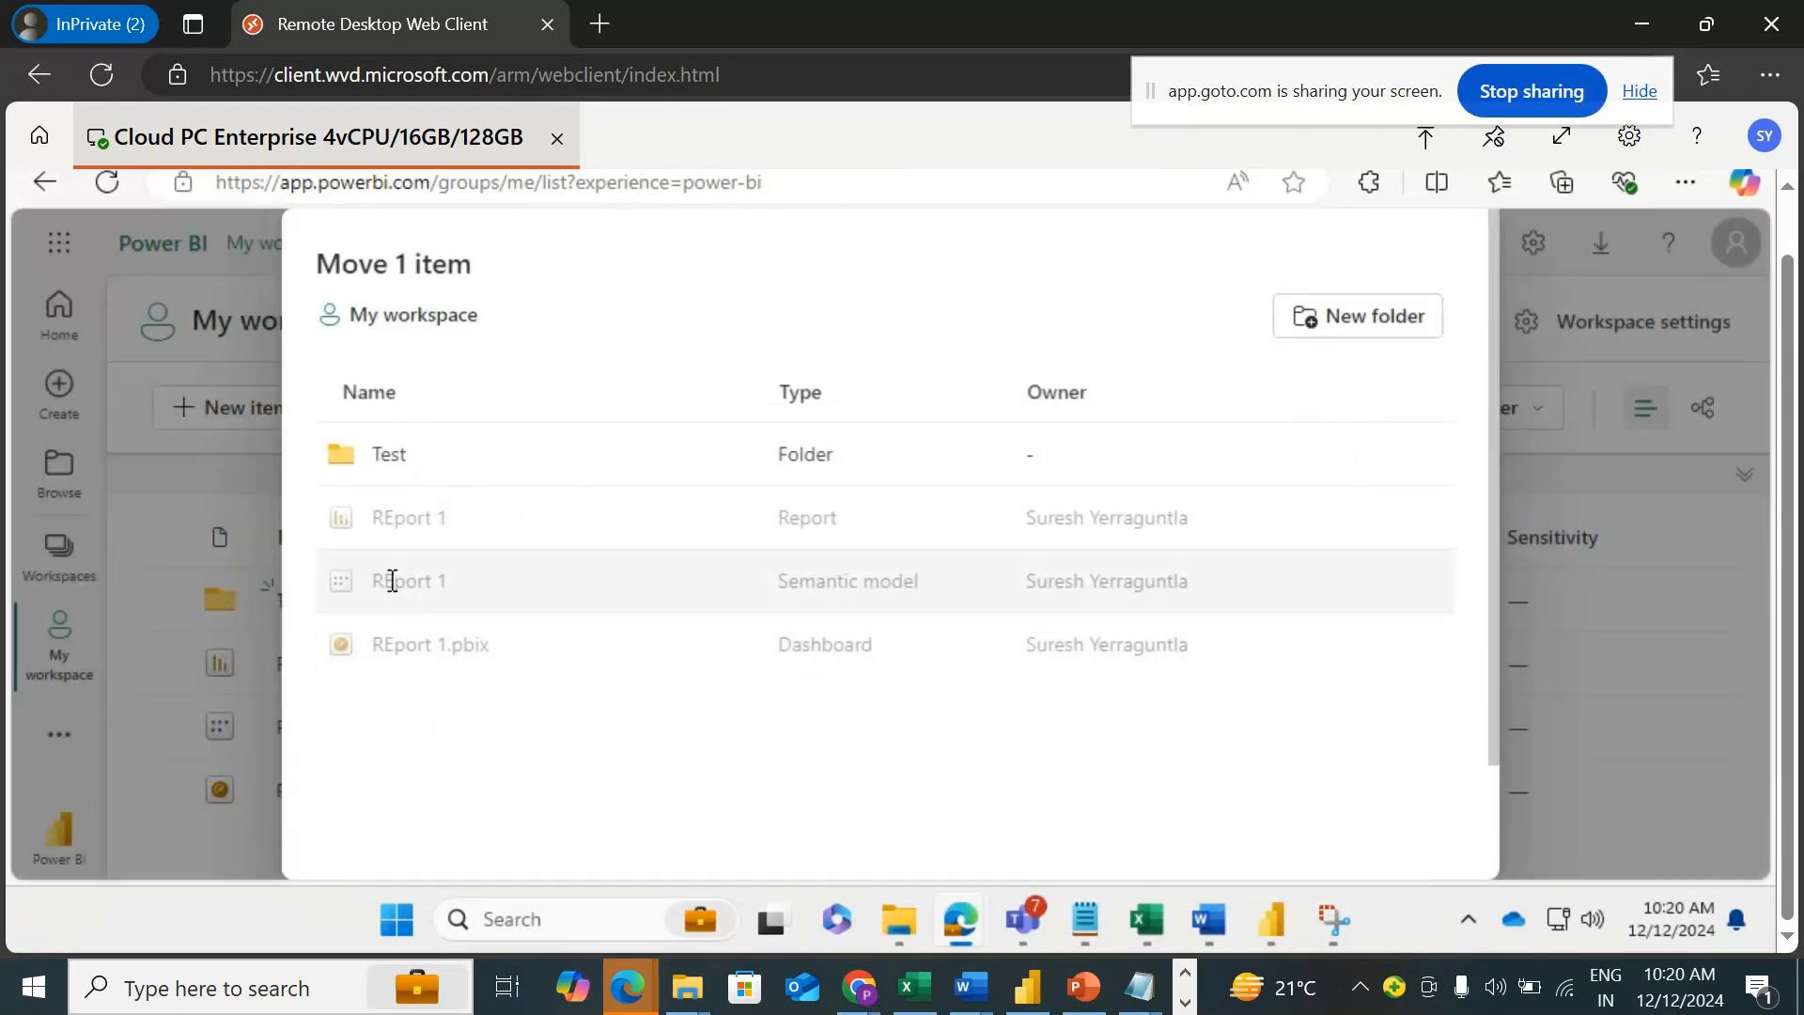
Examine the Test folder and the workspace items offered for the move, and cancel the move.
{"action": "scroll", "coordinate": [772, 874], "scroll_direction": "down", "scroll_amount": 2}
{"action": "scroll", "coordinate": [1789, 545], "scroll_direction": "up", "scroll_amount": 1}
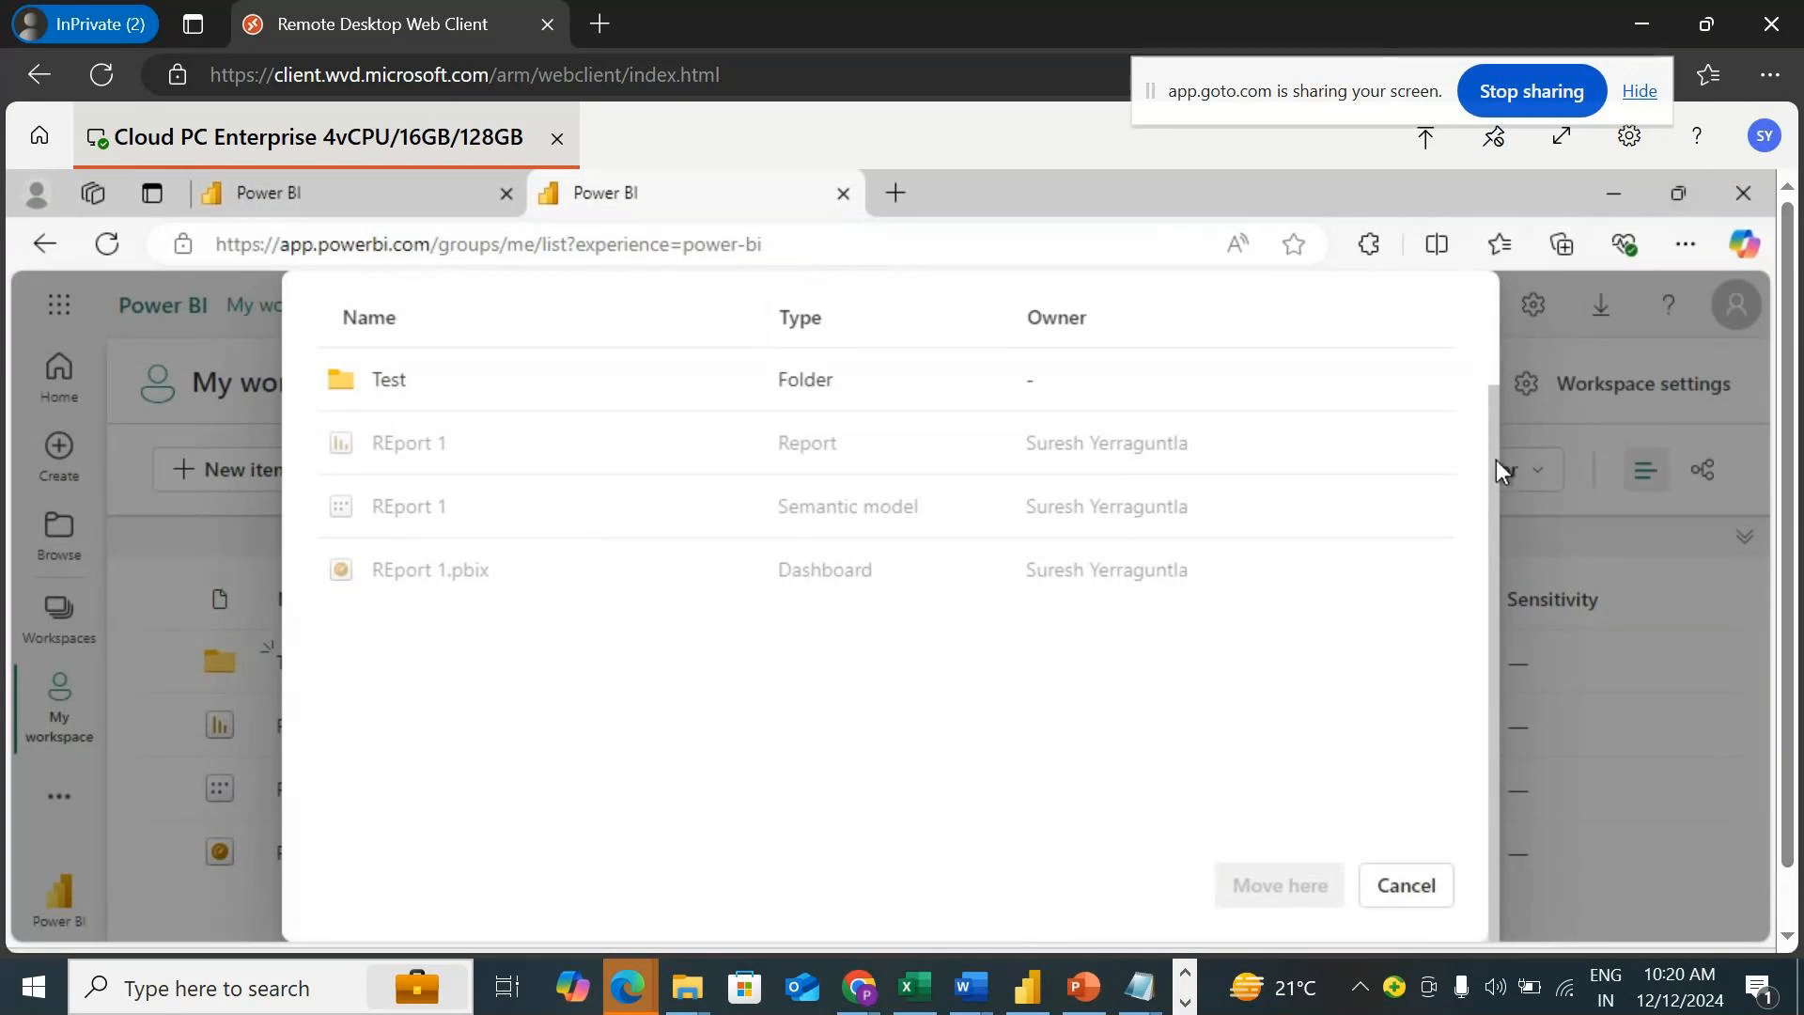
{"action": "key", "text": "ctrl+a"}
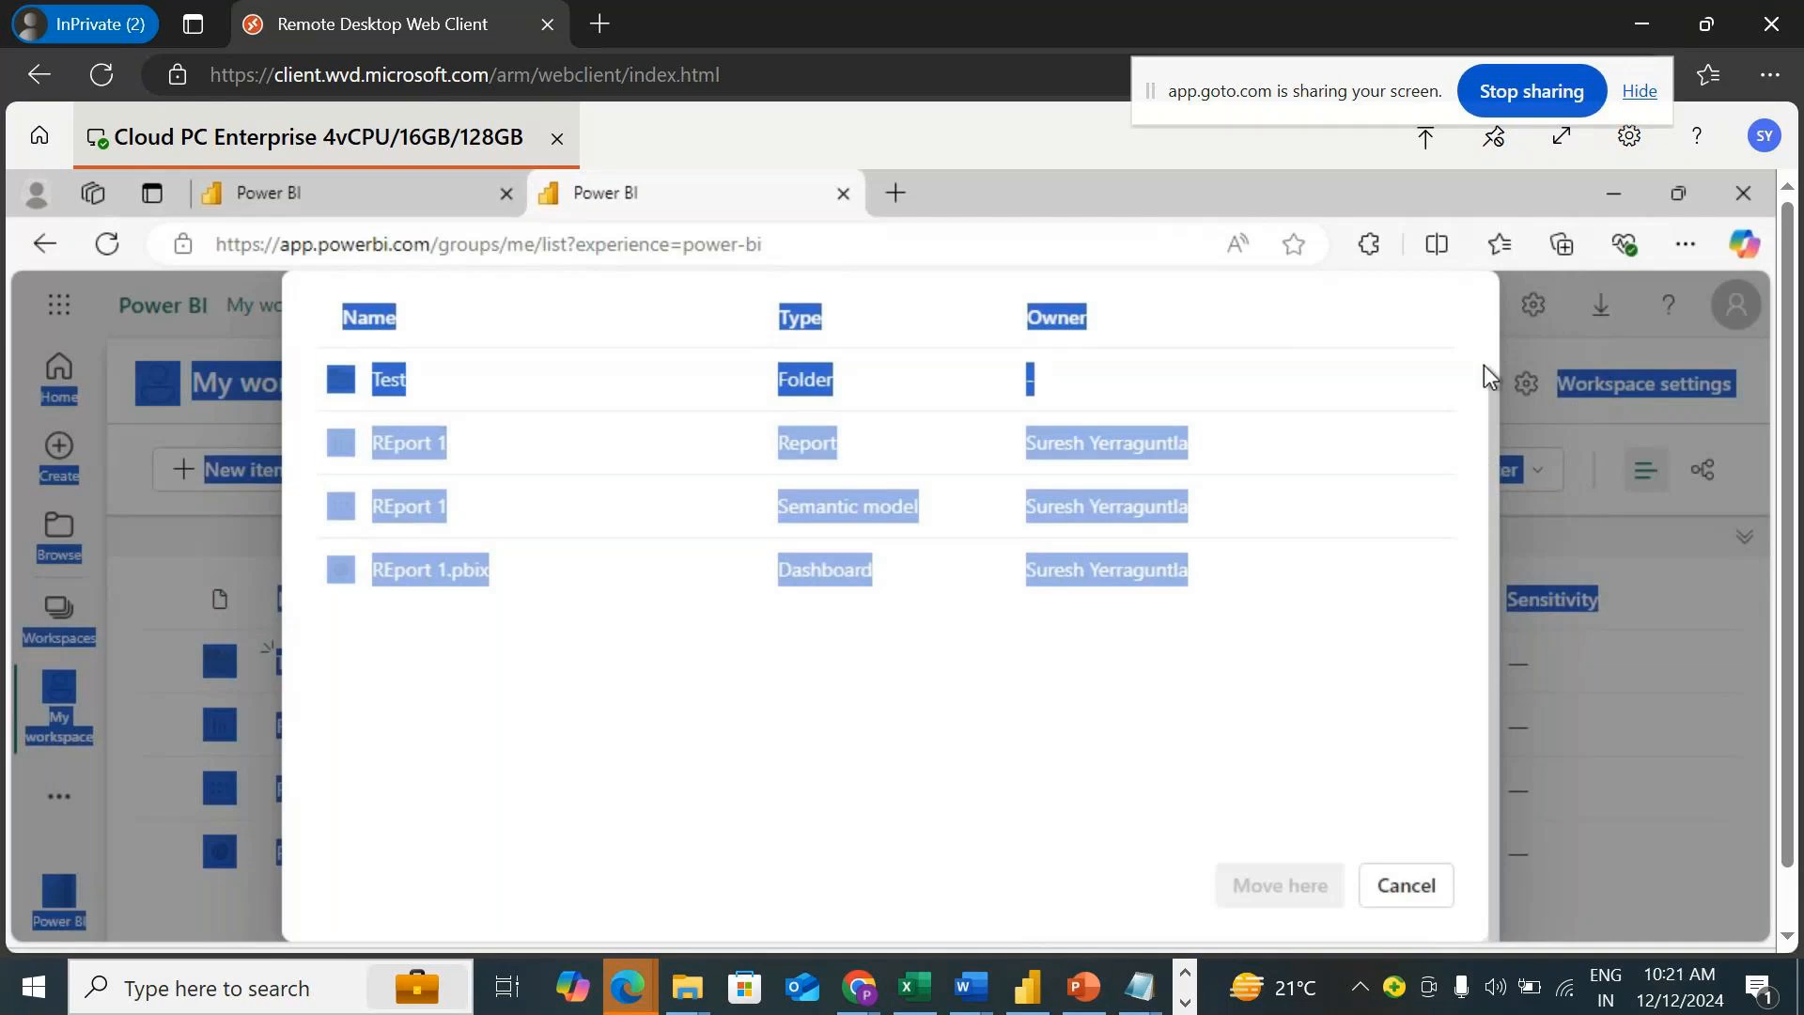
{"action": "left_click", "coordinate": [1413, 443]}
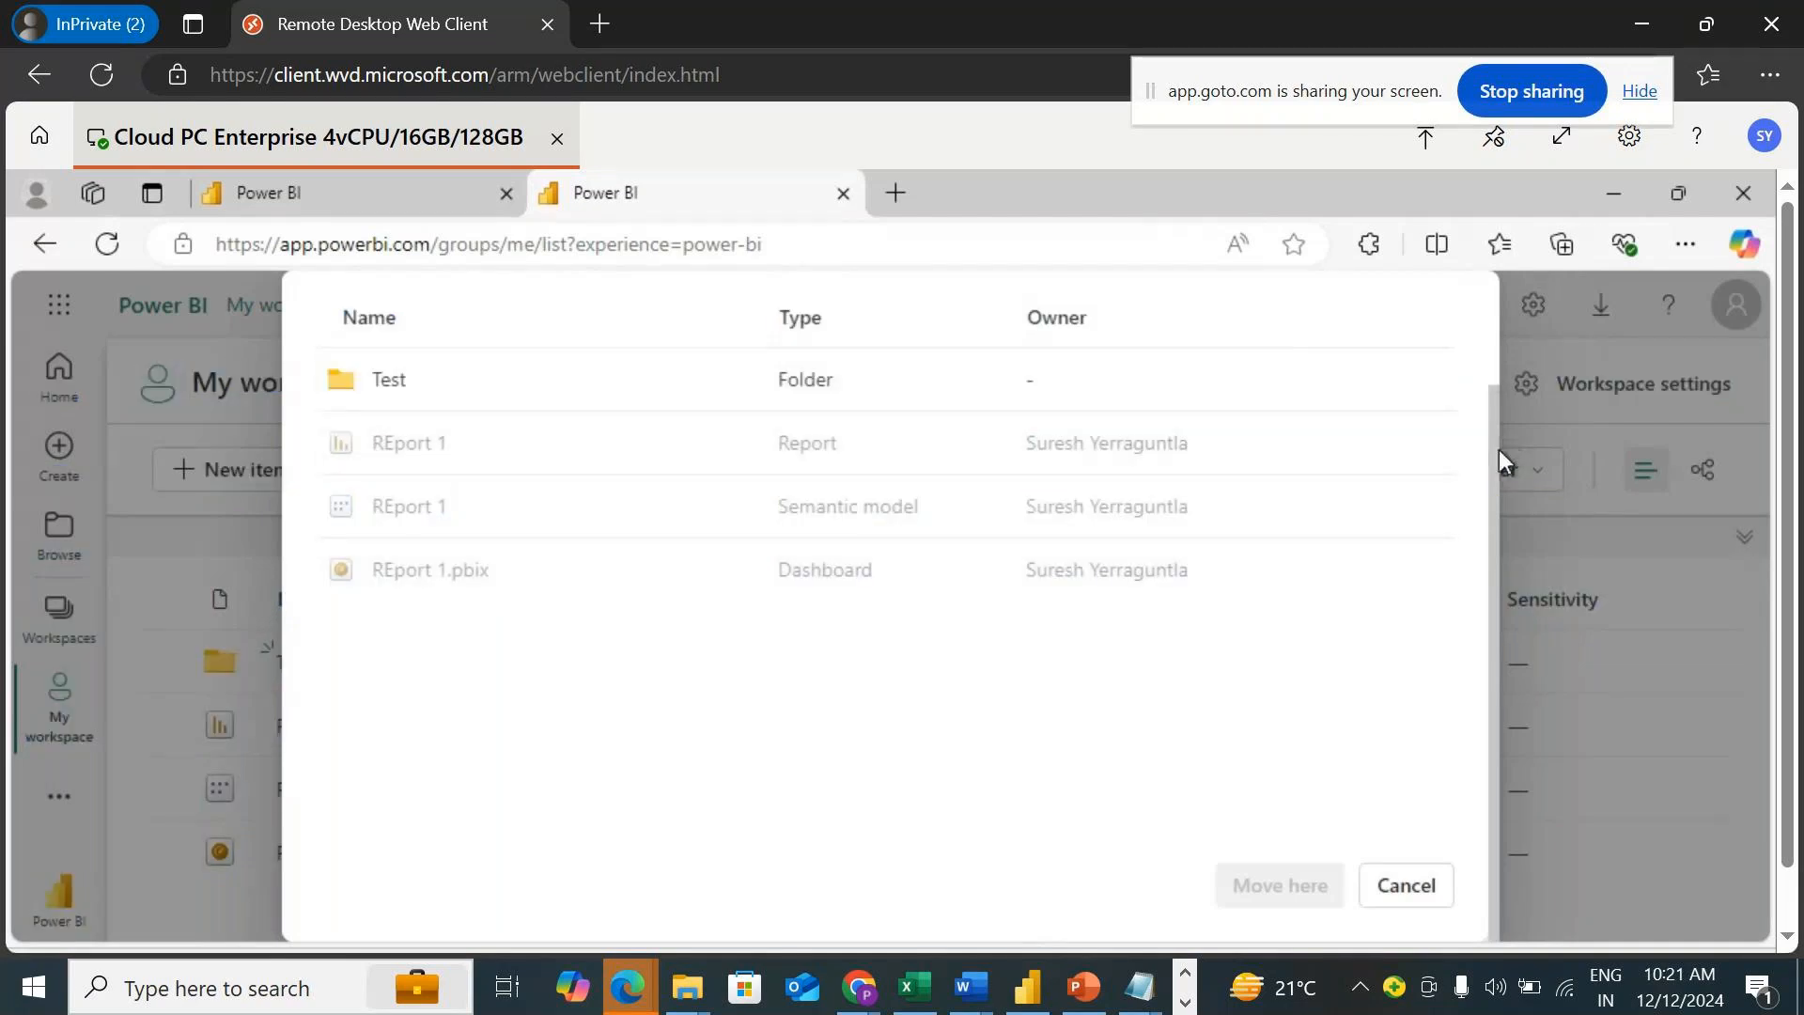
{"action": "scroll", "coordinate": [374, 407], "scroll_direction": "up", "scroll_amount": 2}
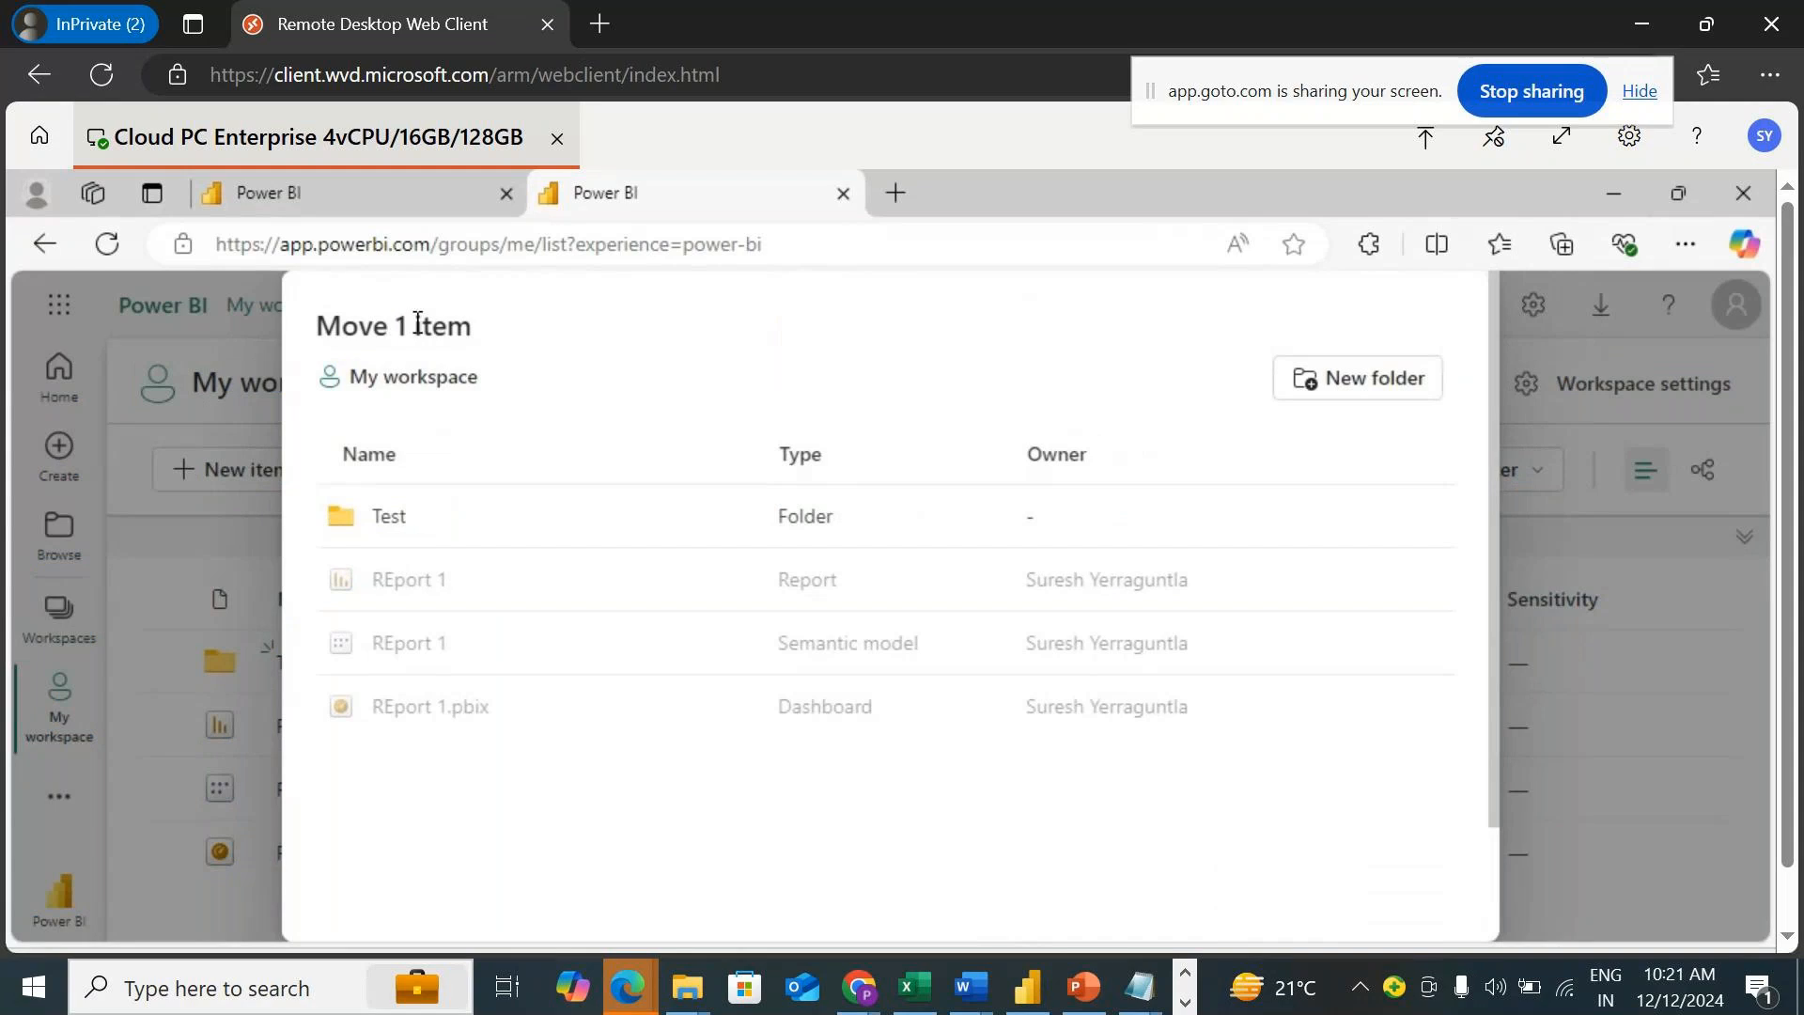
{"action": "left_click_drag", "start_coordinate": [448, 324], "coordinate": [342, 327]}
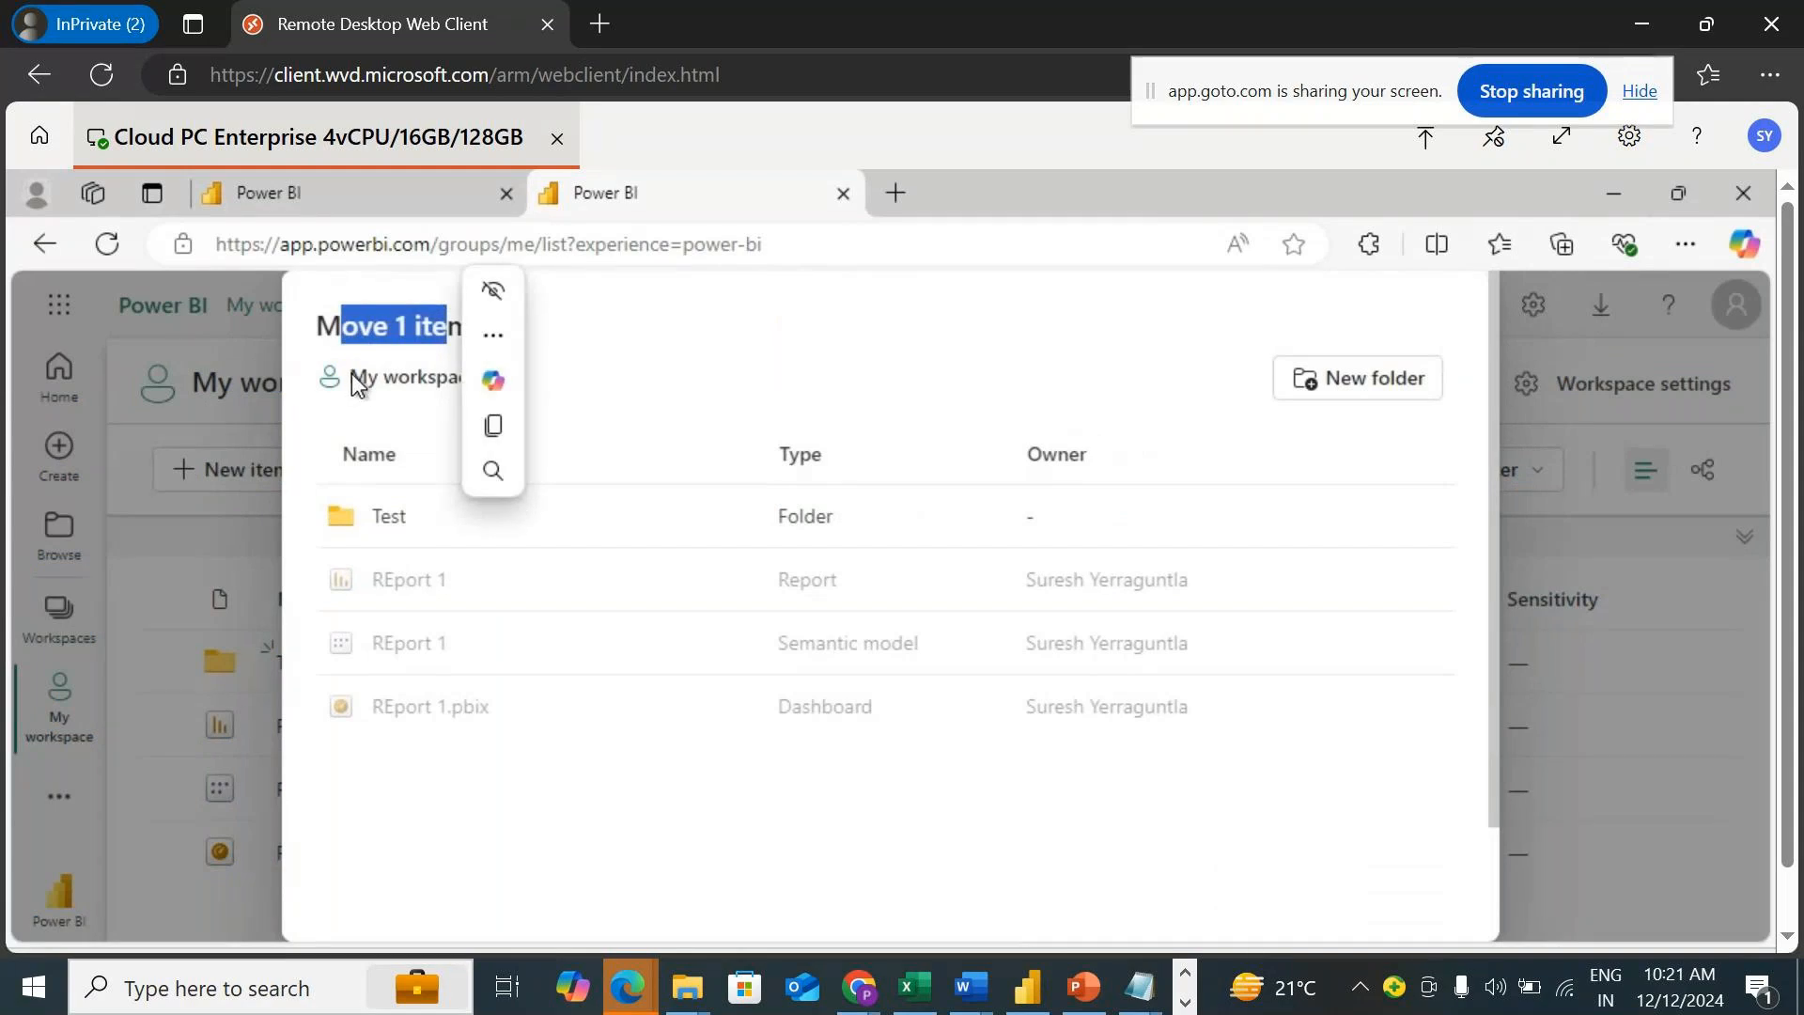
{"action": "left_click", "coordinate": [355, 377]}
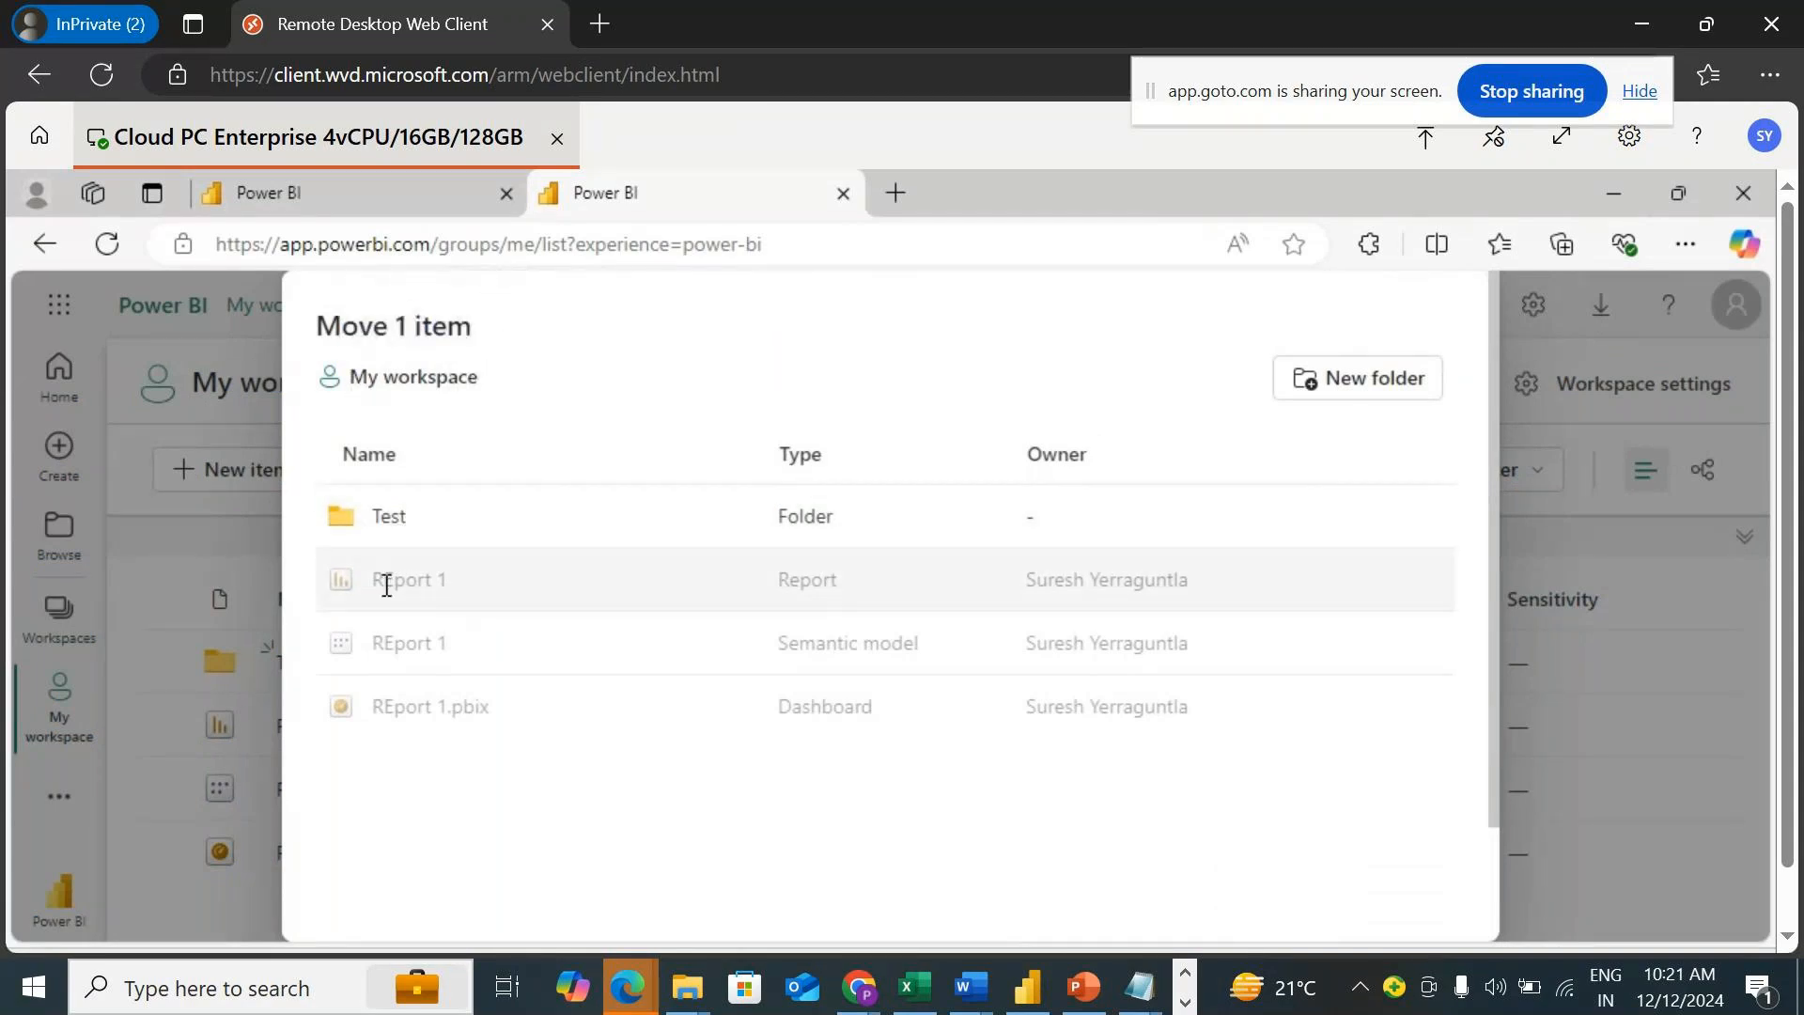
{"action": "double_click", "coordinate": [393, 630]}
{"action": "left_click", "coordinate": [449, 419]}
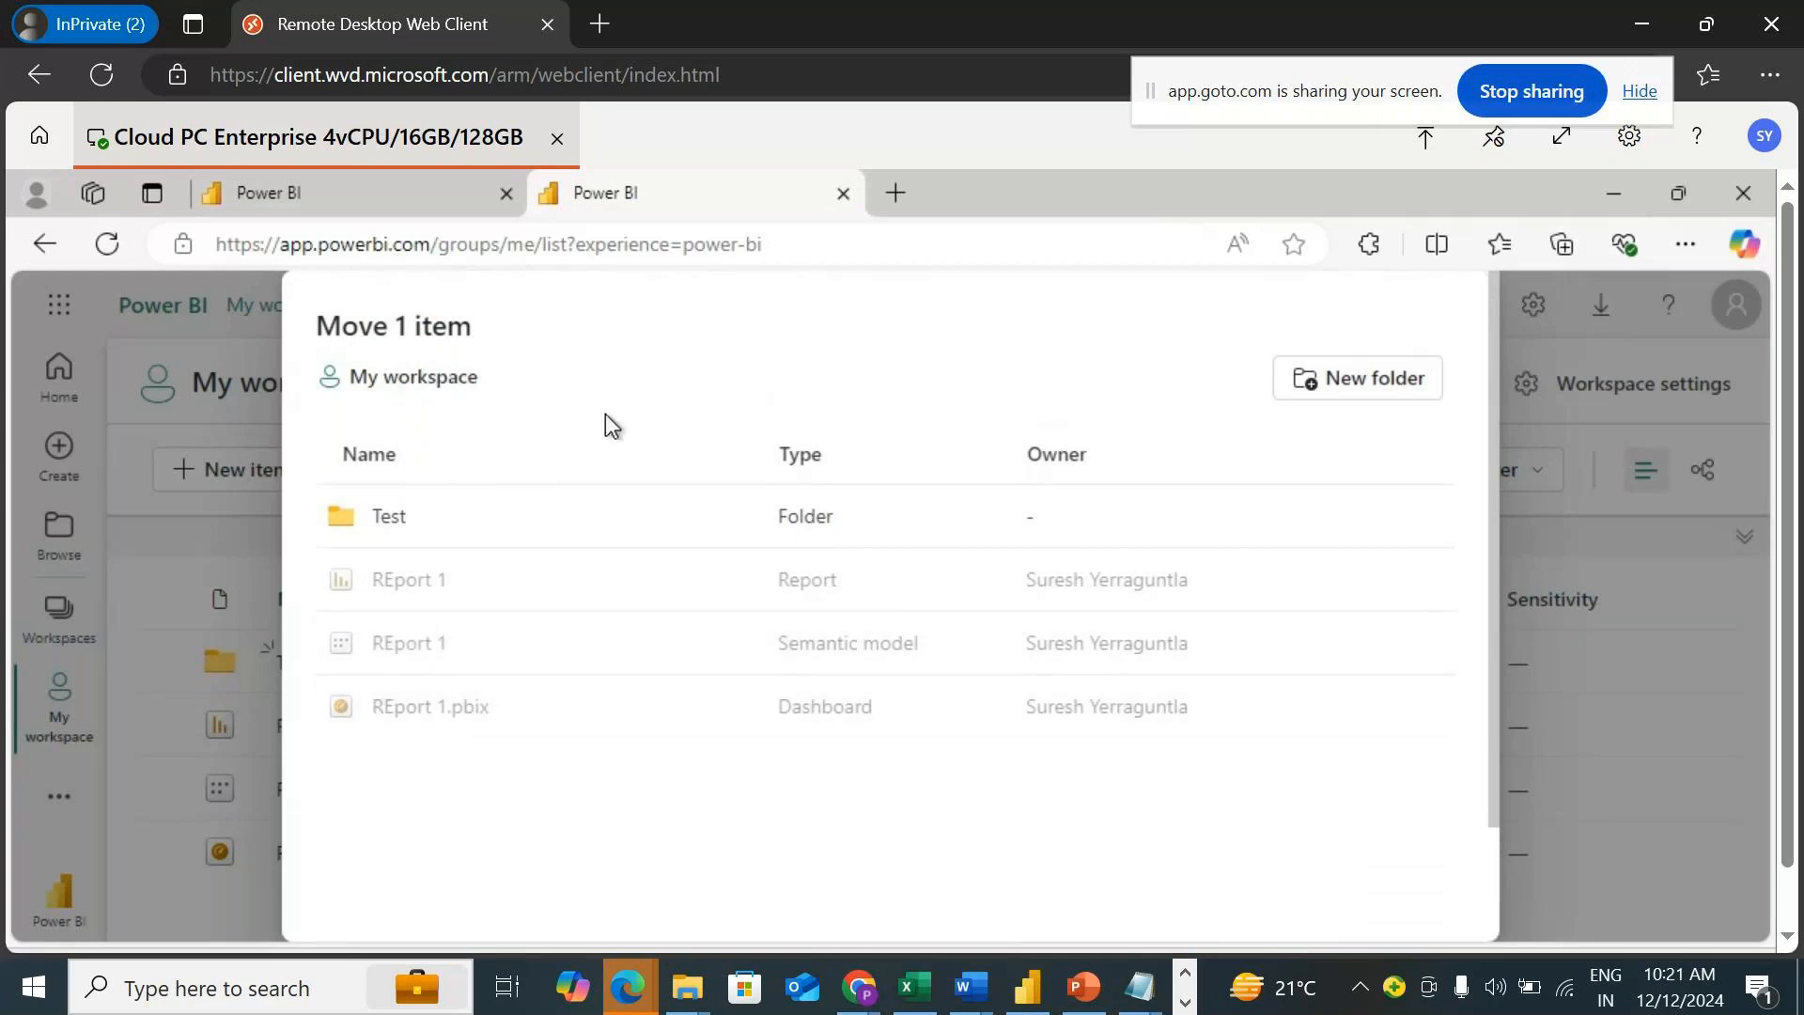
{"action": "left_click_drag", "start_coordinate": [1492, 570], "coordinate": [1481, 728]}
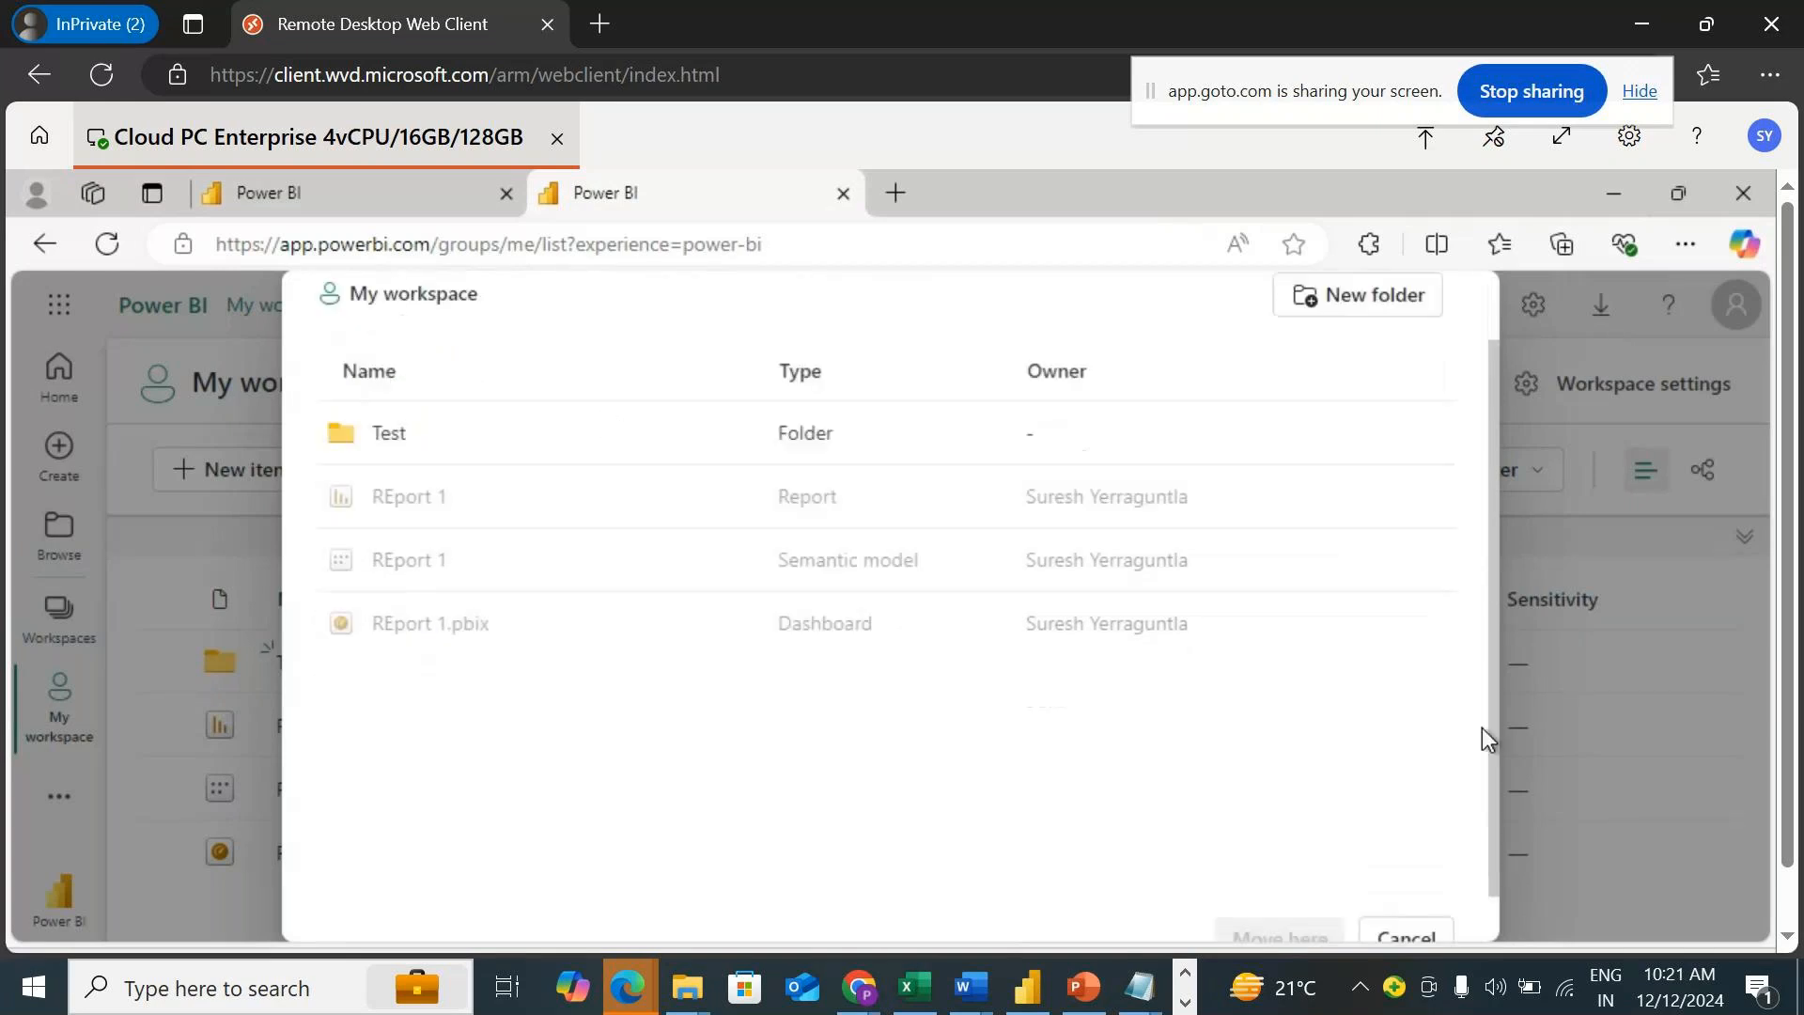
{"action": "left_click", "coordinate": [1407, 888]}
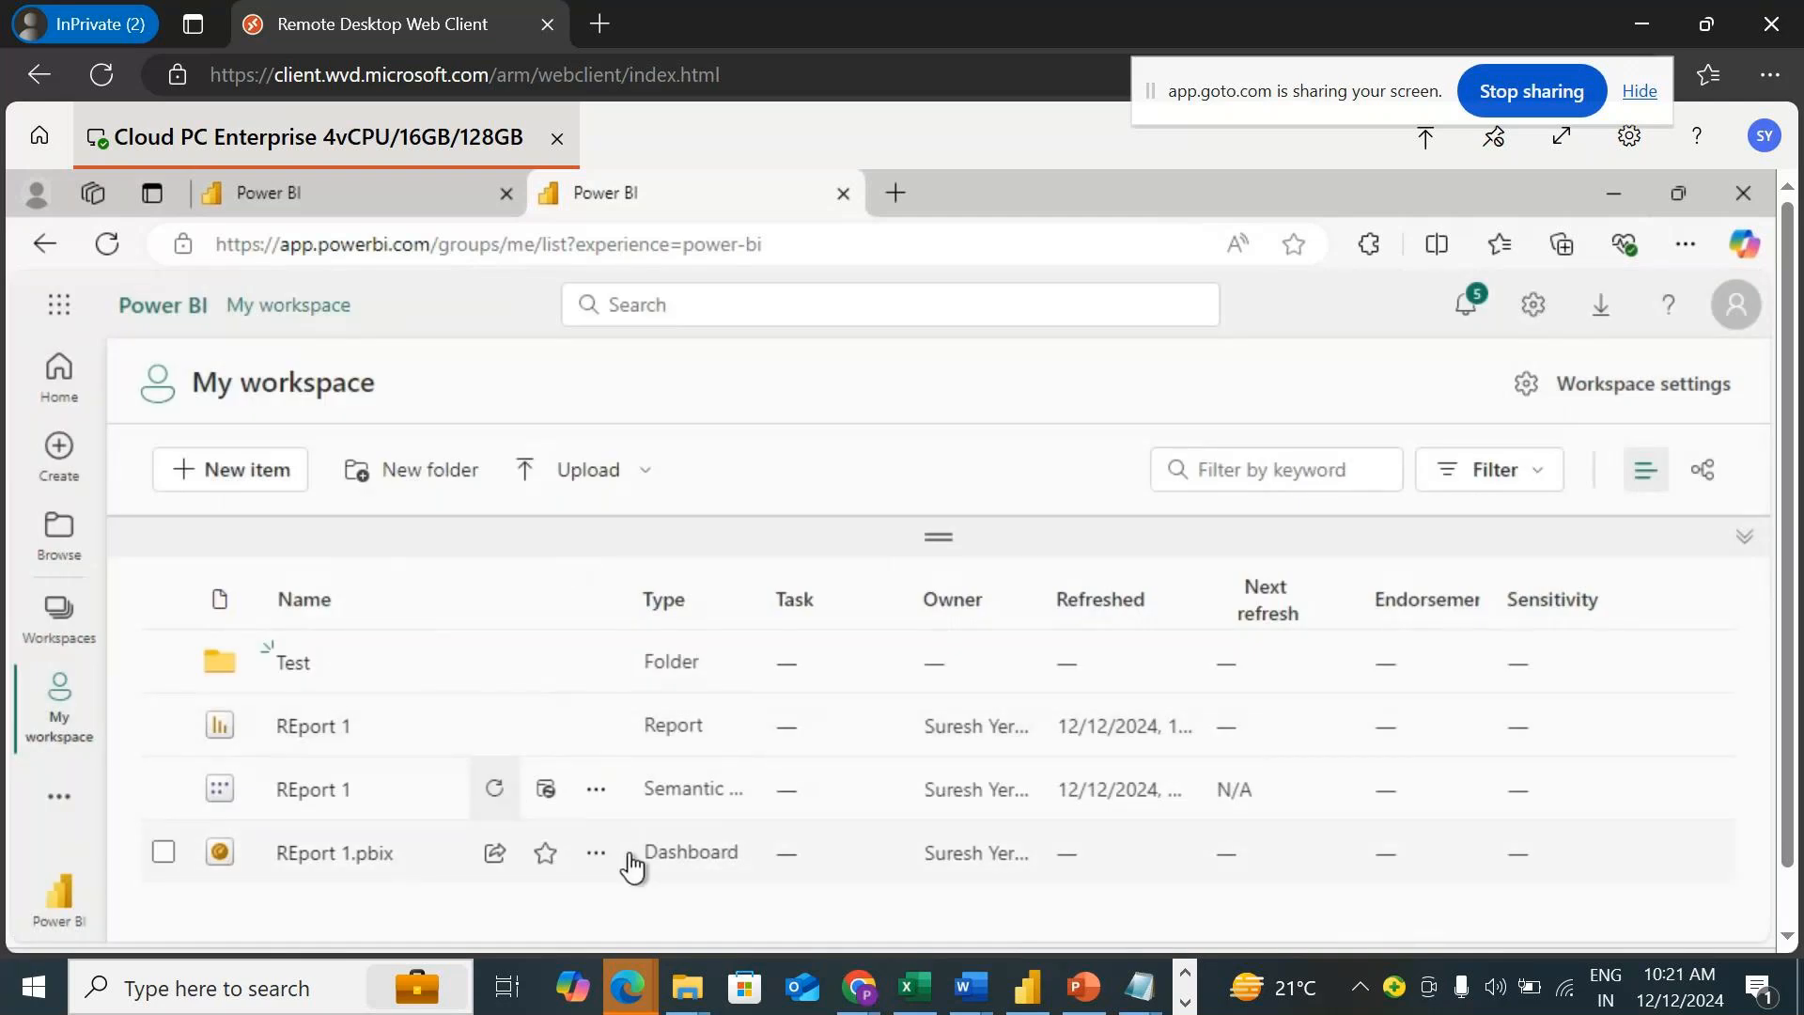
{"action": "left_click", "coordinate": [601, 791]}
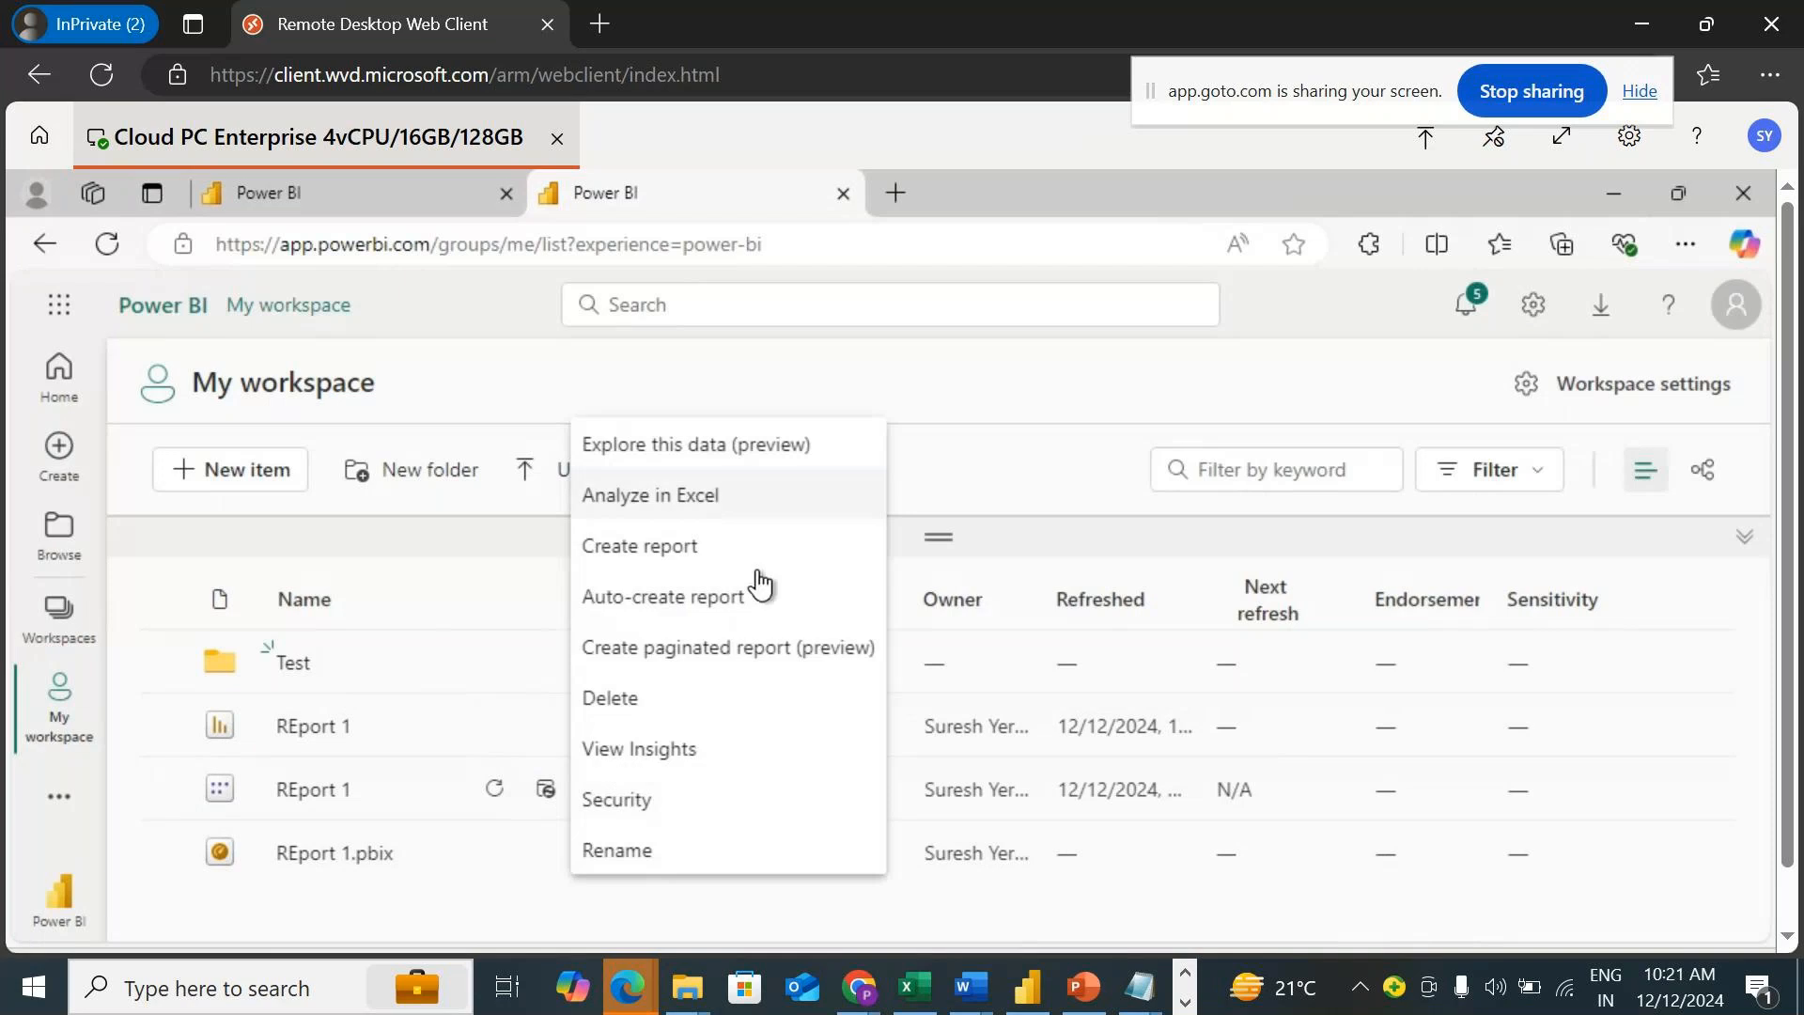
{"action": "scroll", "coordinate": [780, 582], "scroll_direction": "down", "scroll_amount": 3}
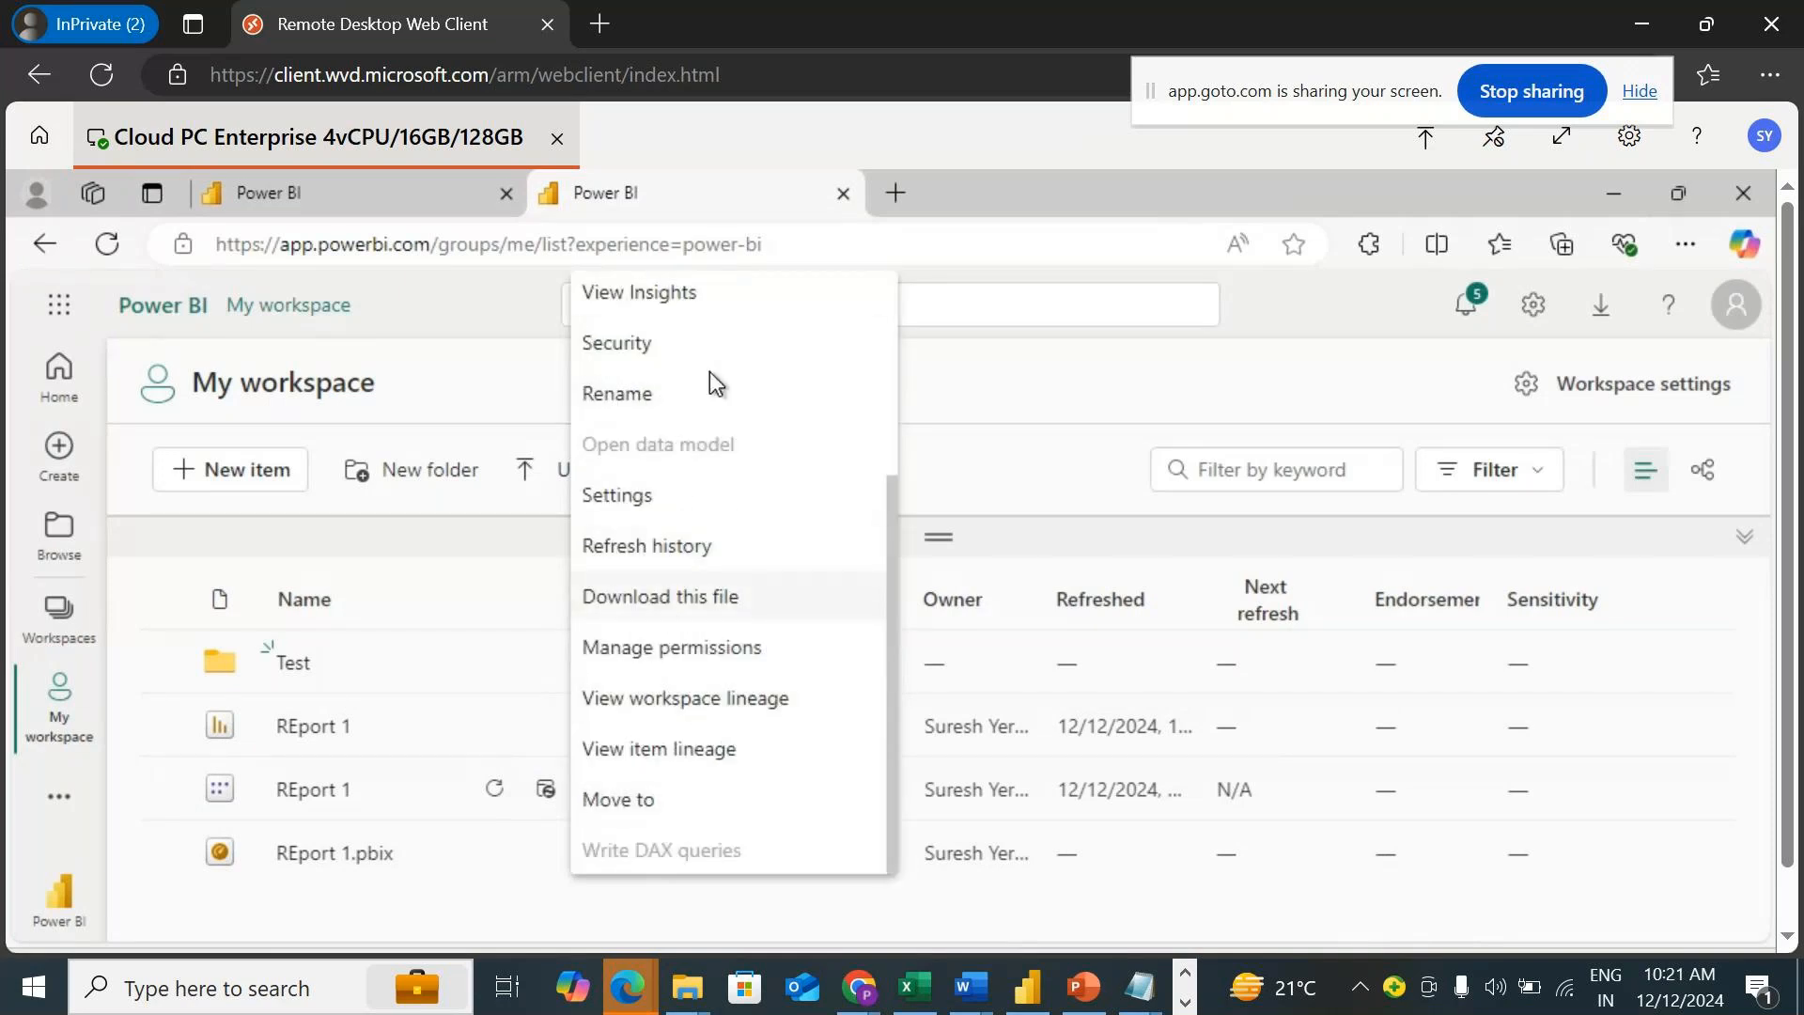
{"action": "scroll", "coordinate": [685, 575], "scroll_direction": "up", "scroll_amount": 3}
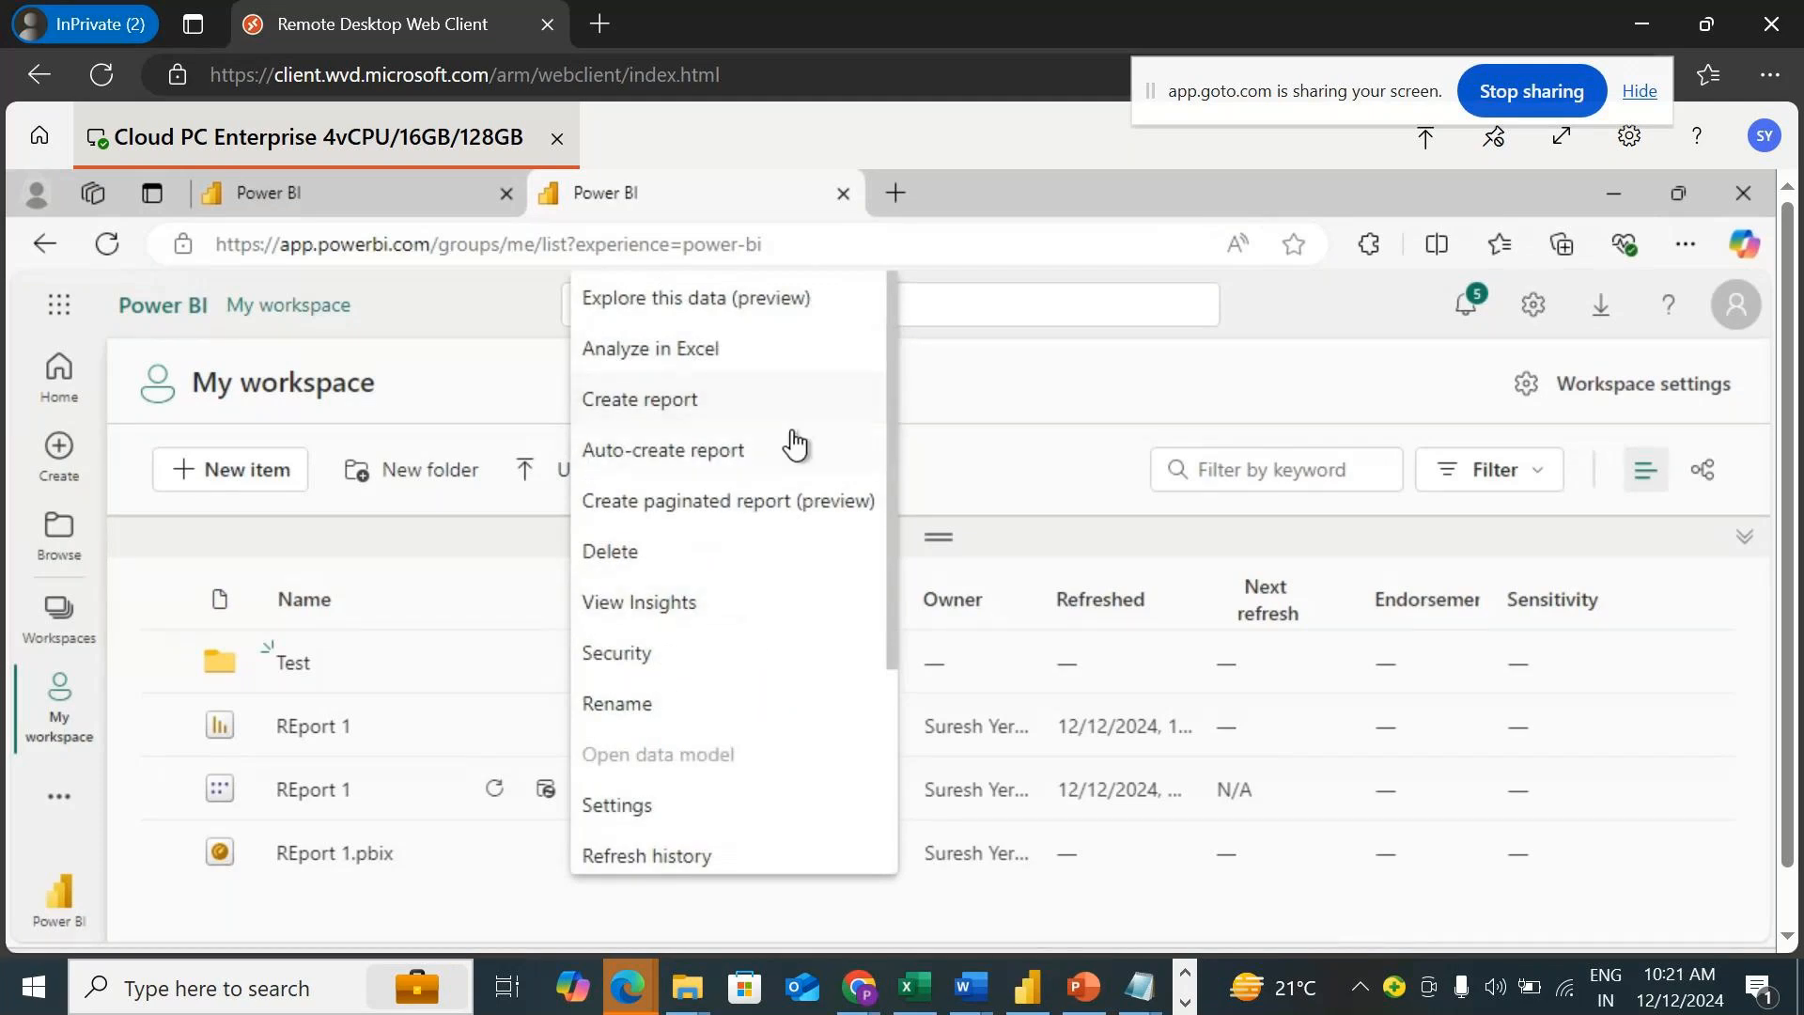
{"action": "scroll", "coordinate": [821, 463], "scroll_direction": "down", "scroll_amount": 3}
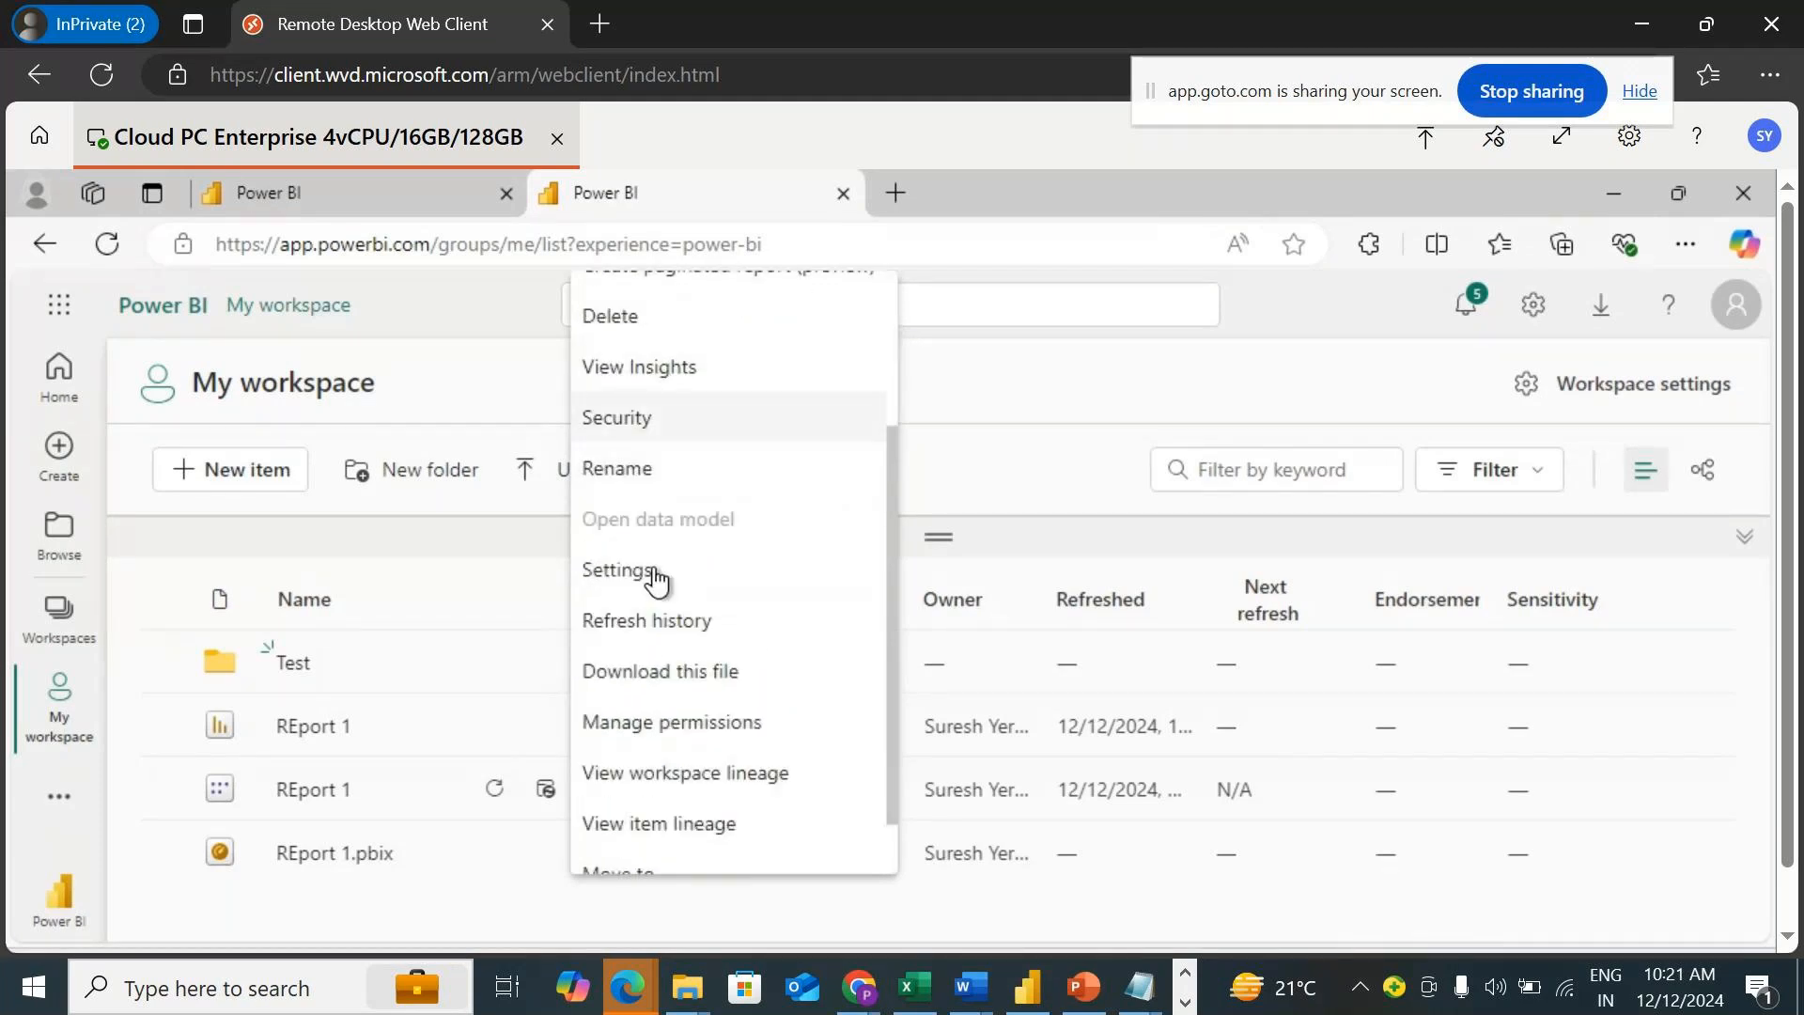
{"action": "left_click", "coordinate": [284, 900]}
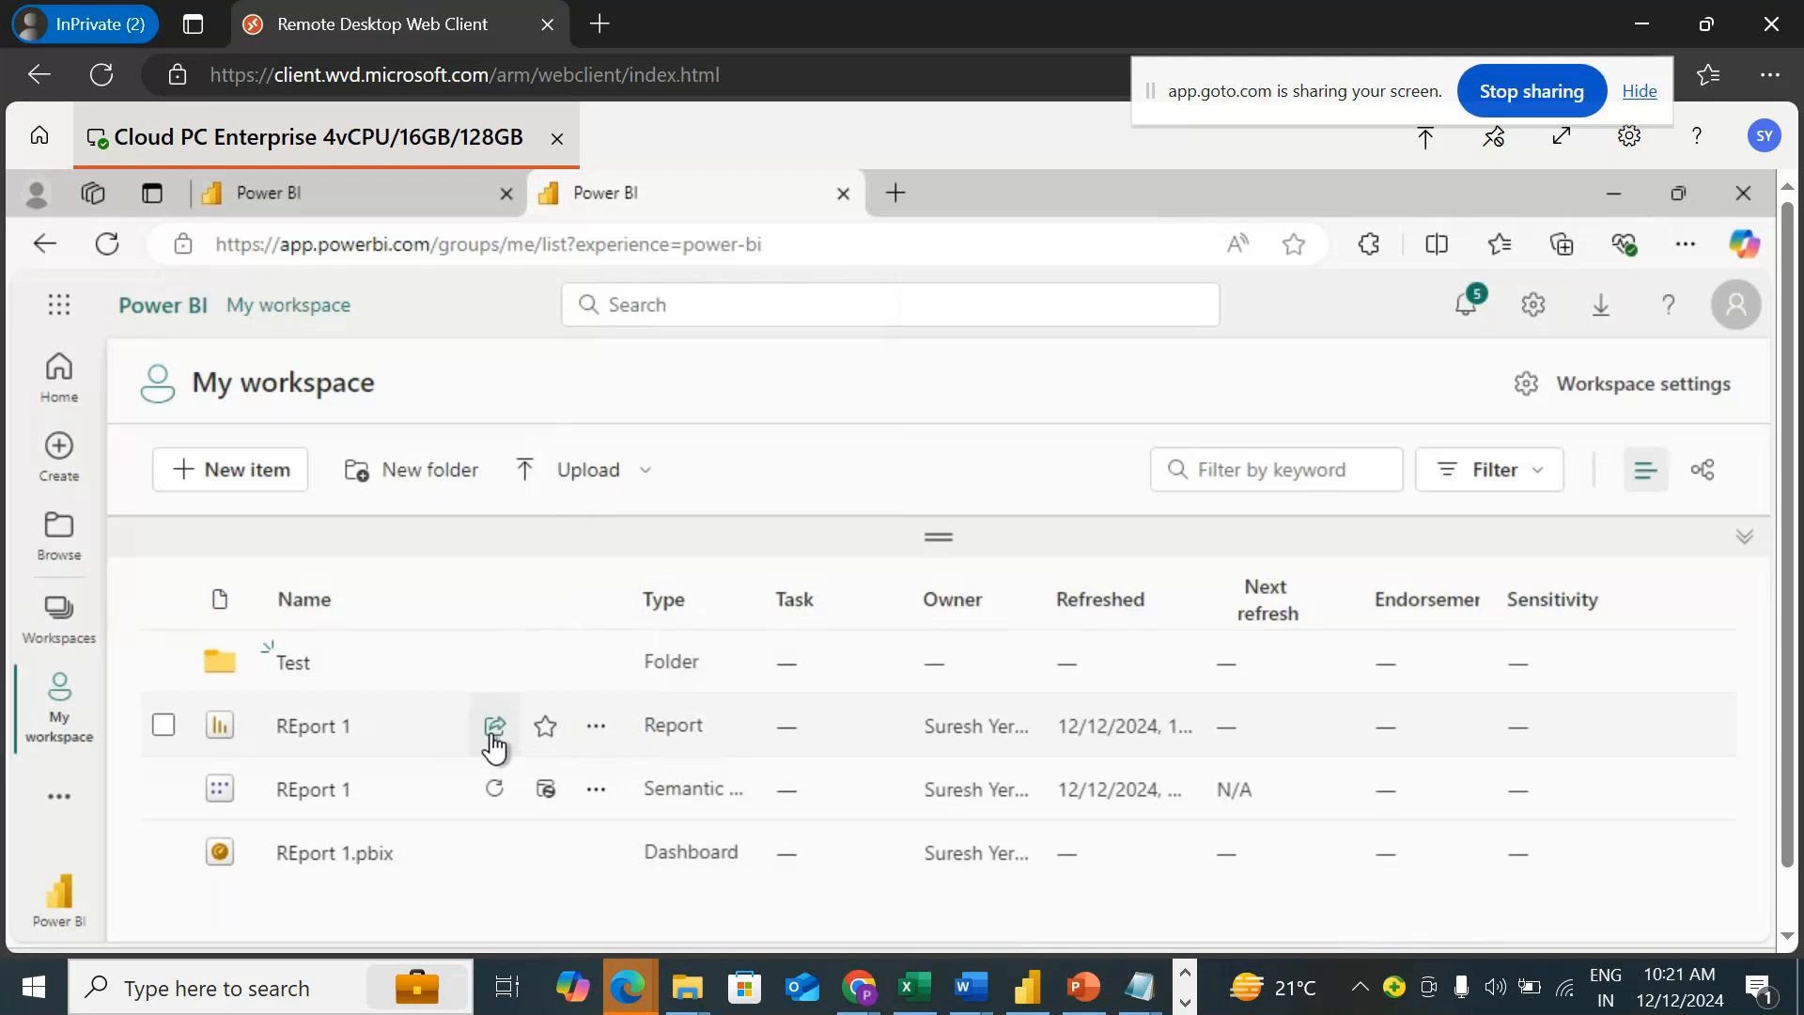
Mark the REport 1 report as a favorite and show the Favorites list on the Home page.
{"action": "left_click", "coordinate": [545, 737]}
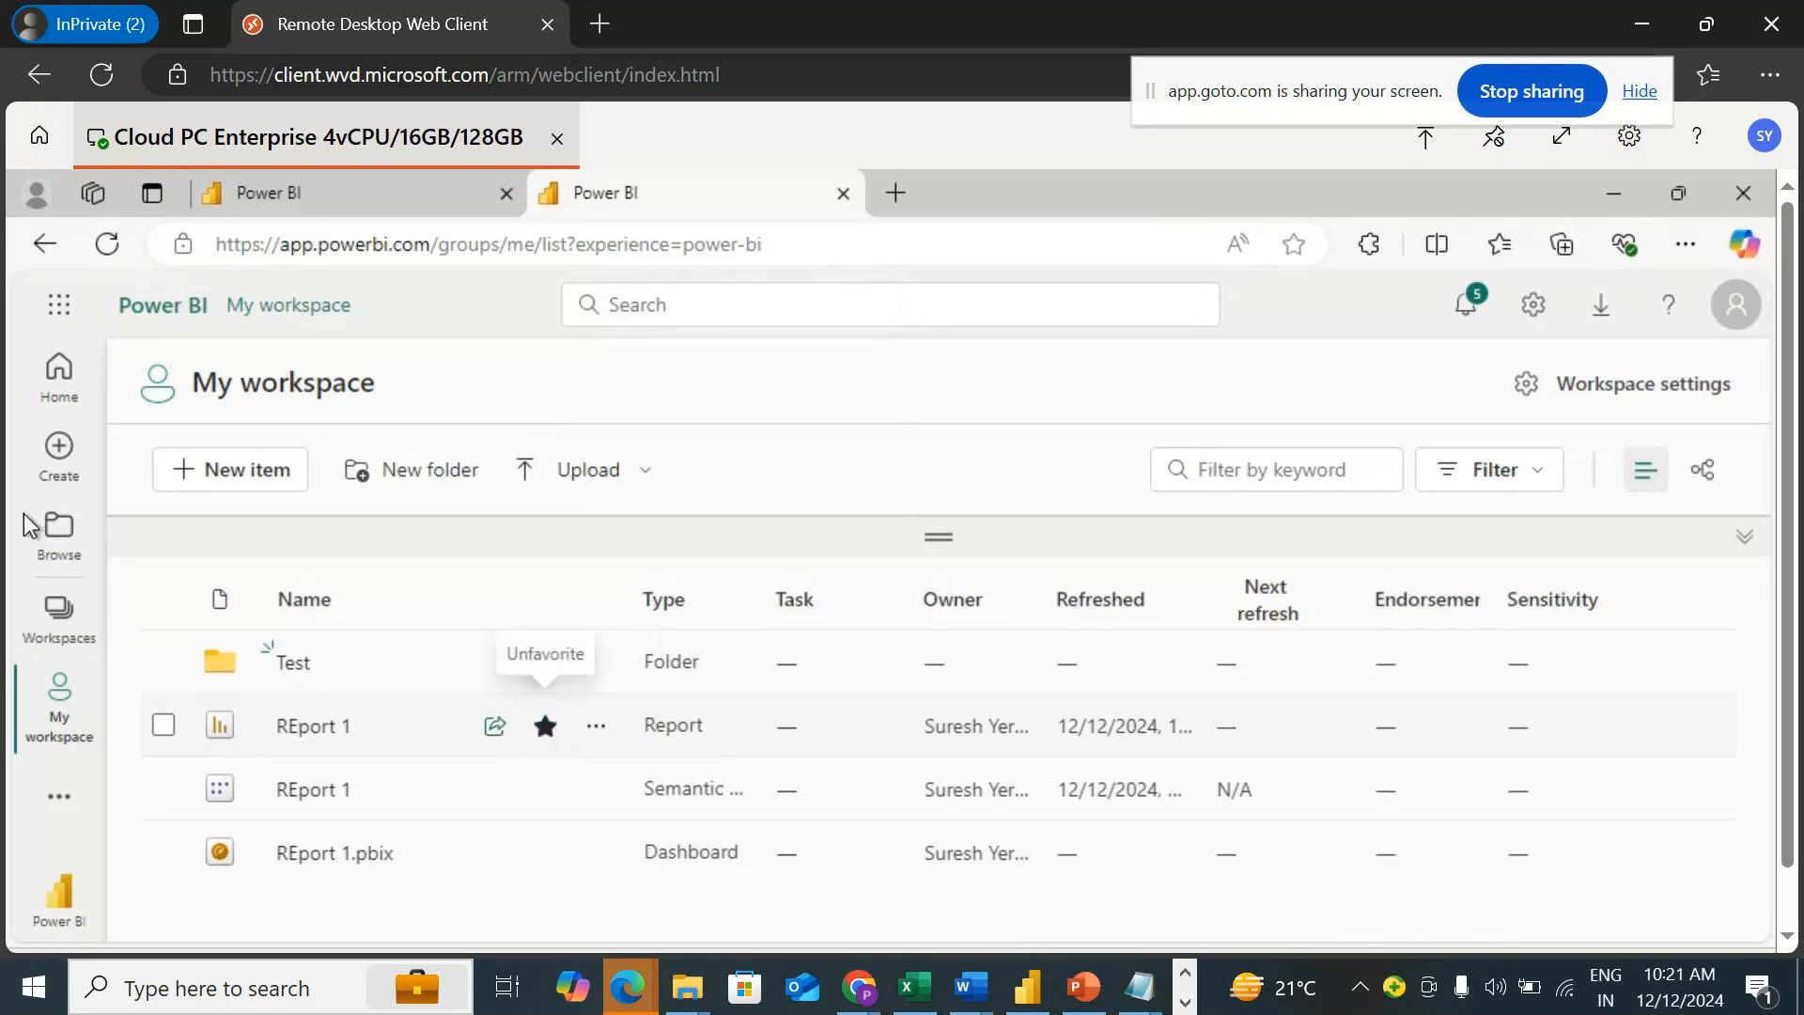
{"action": "left_click", "coordinate": [58, 371]}
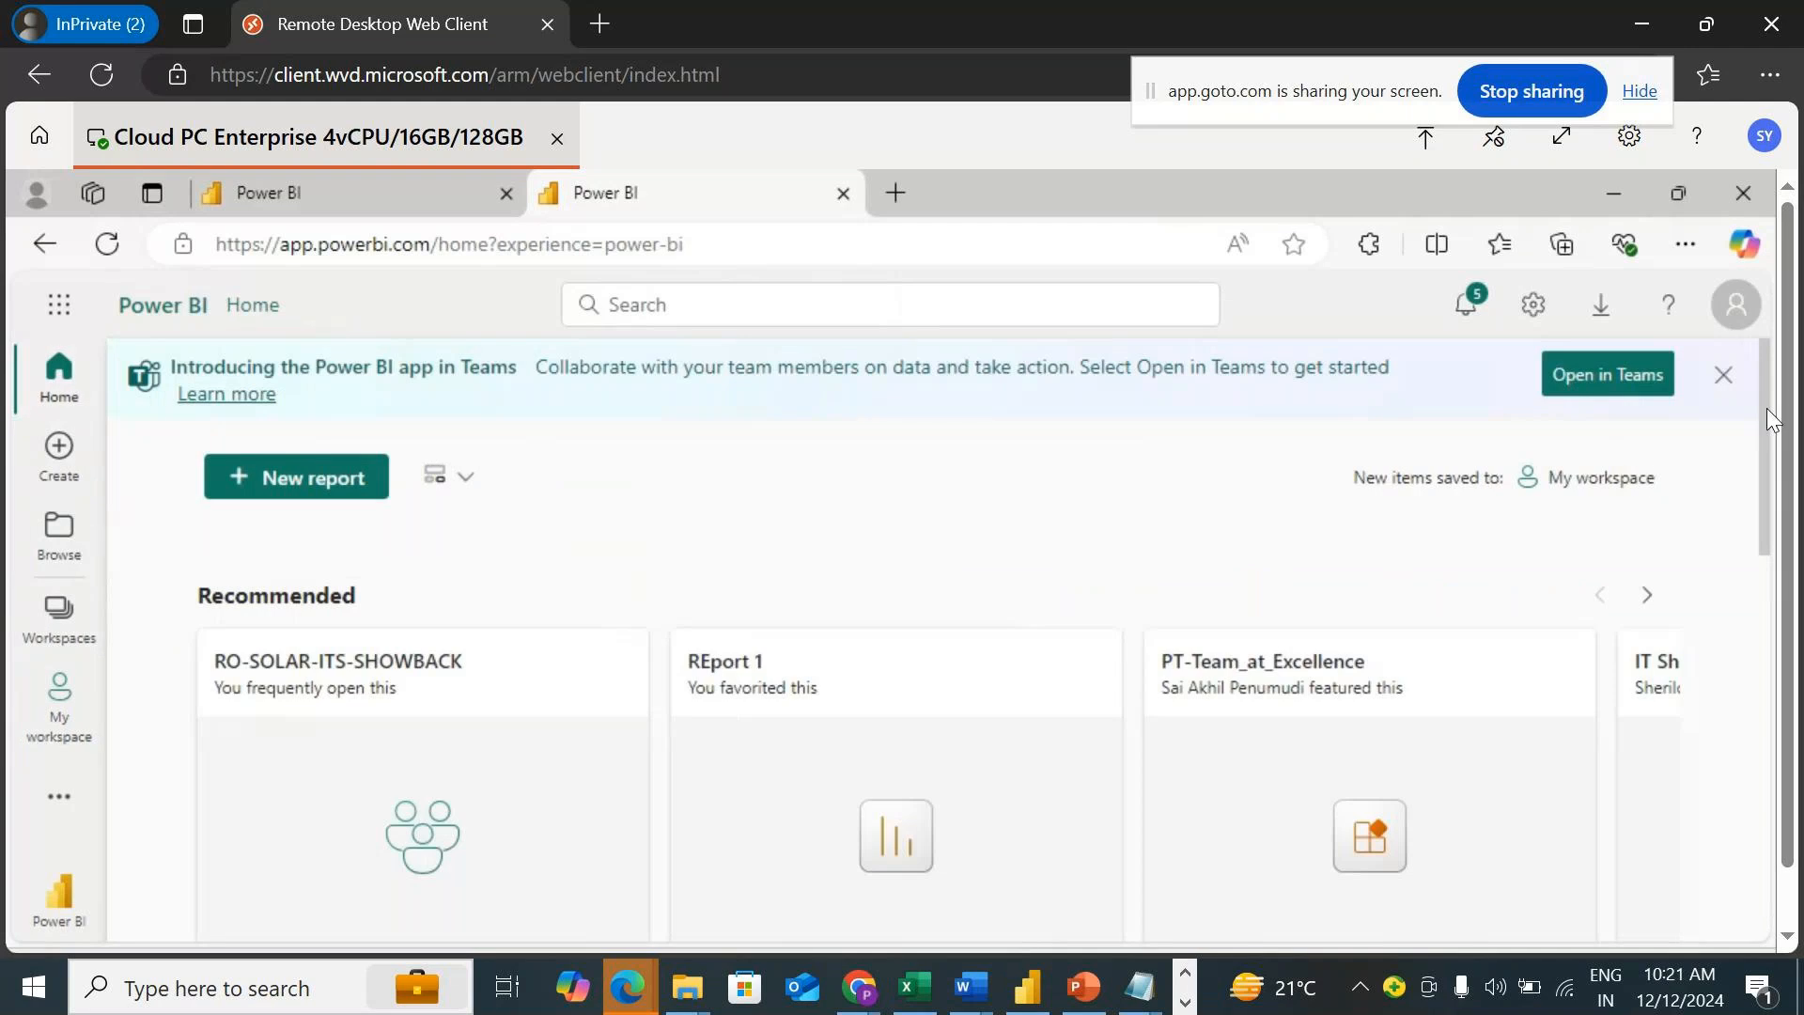
{"action": "left_click_drag", "start_coordinate": [1767, 419], "coordinate": [1786, 592]}
{"action": "left_click", "coordinate": [449, 747]}
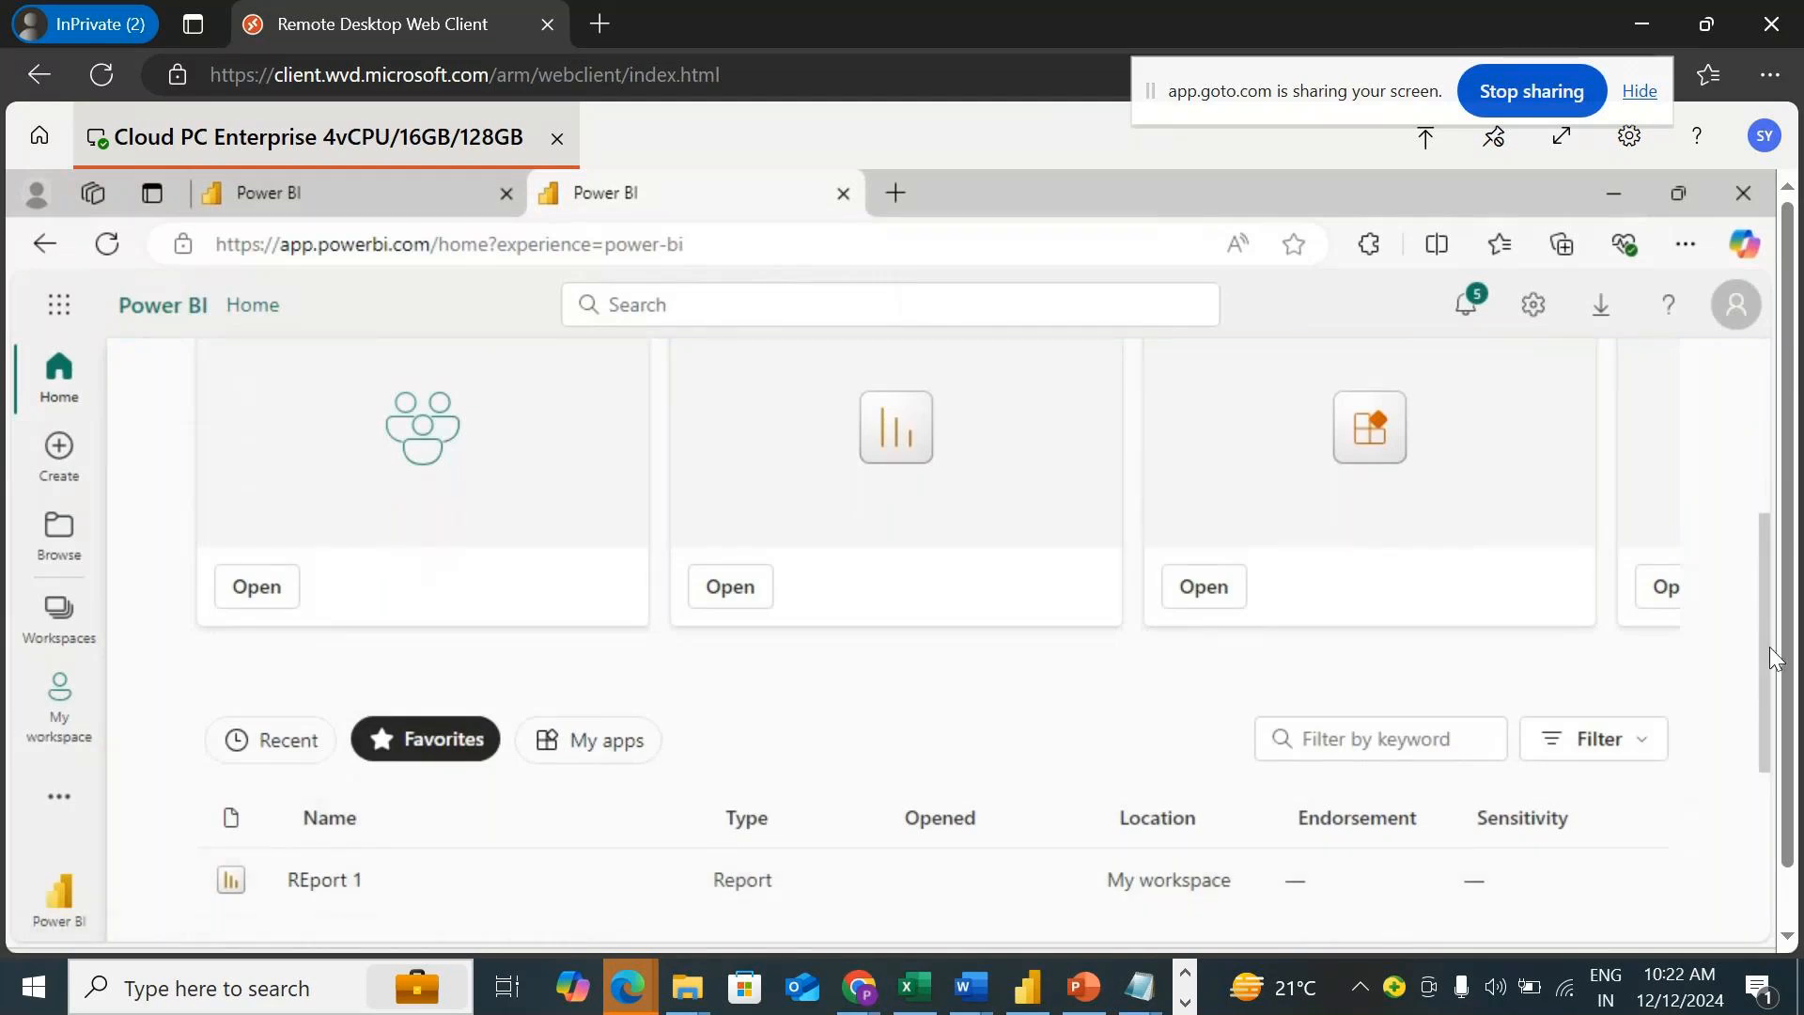
{"action": "scroll", "coordinate": [1654, 714], "scroll_direction": "down", "scroll_amount": 4}
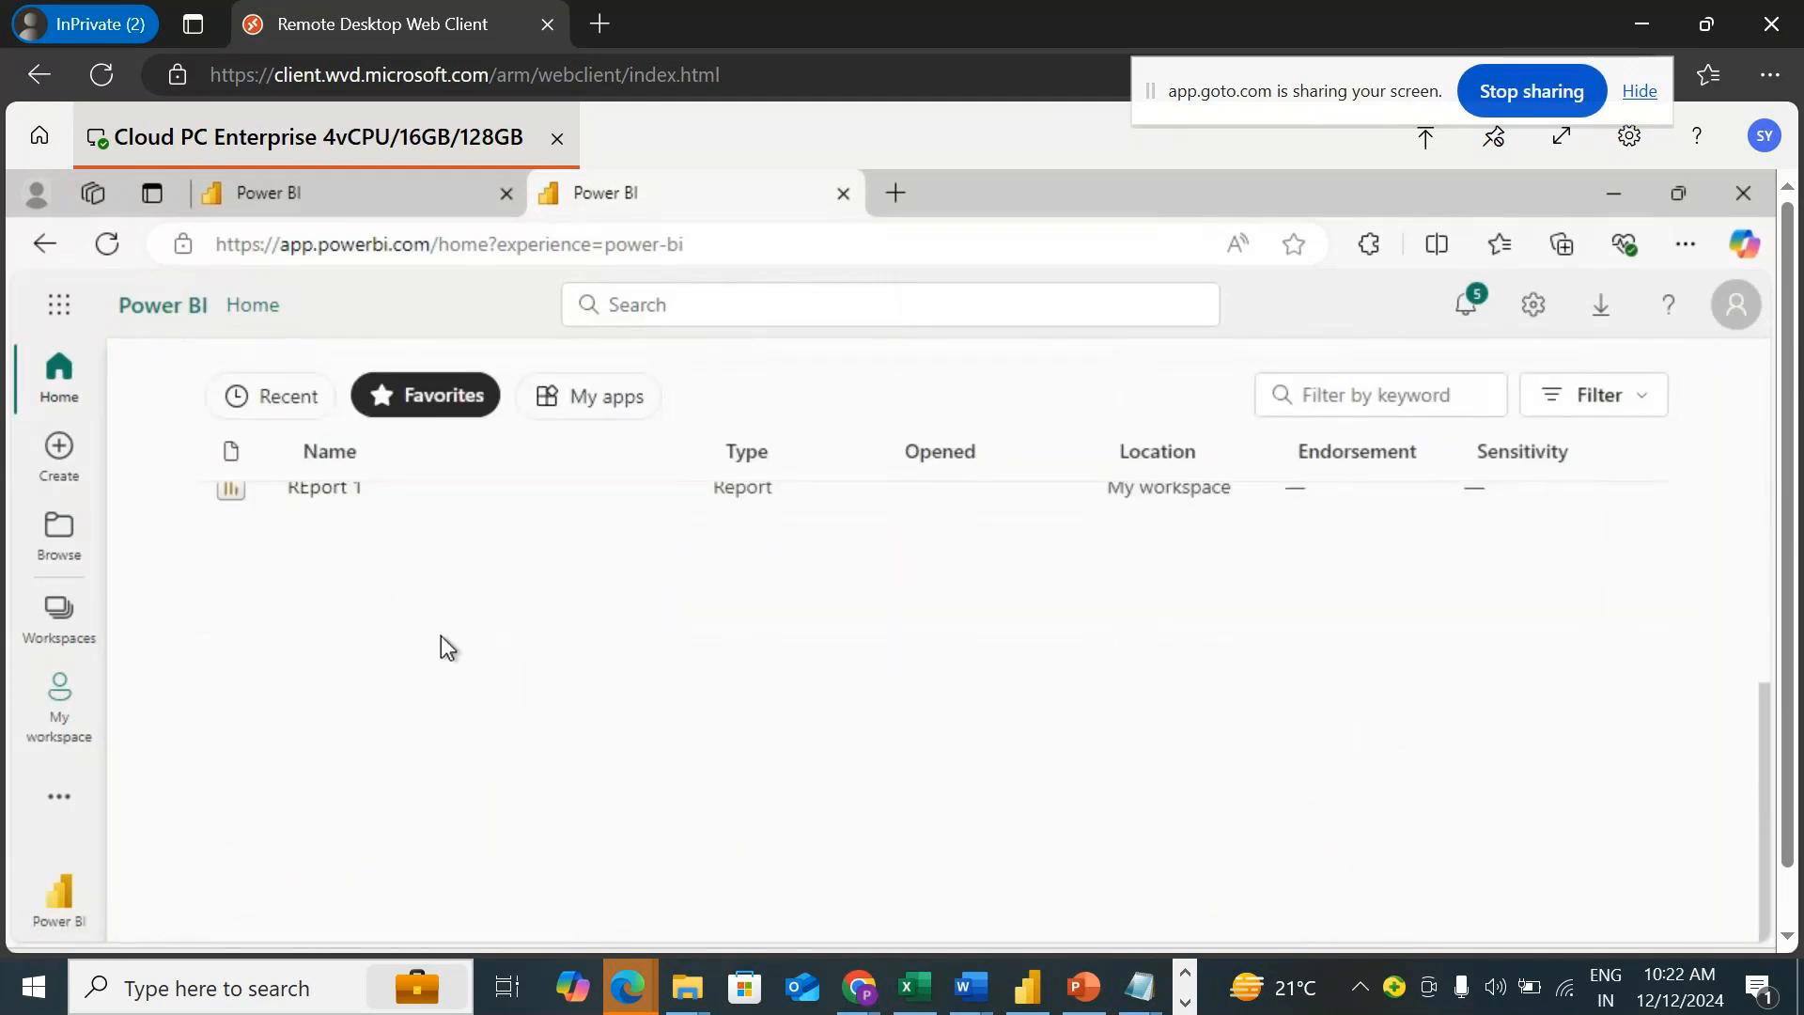
{"action": "scroll", "coordinate": [438, 639], "scroll_direction": "up", "scroll_amount": 3}
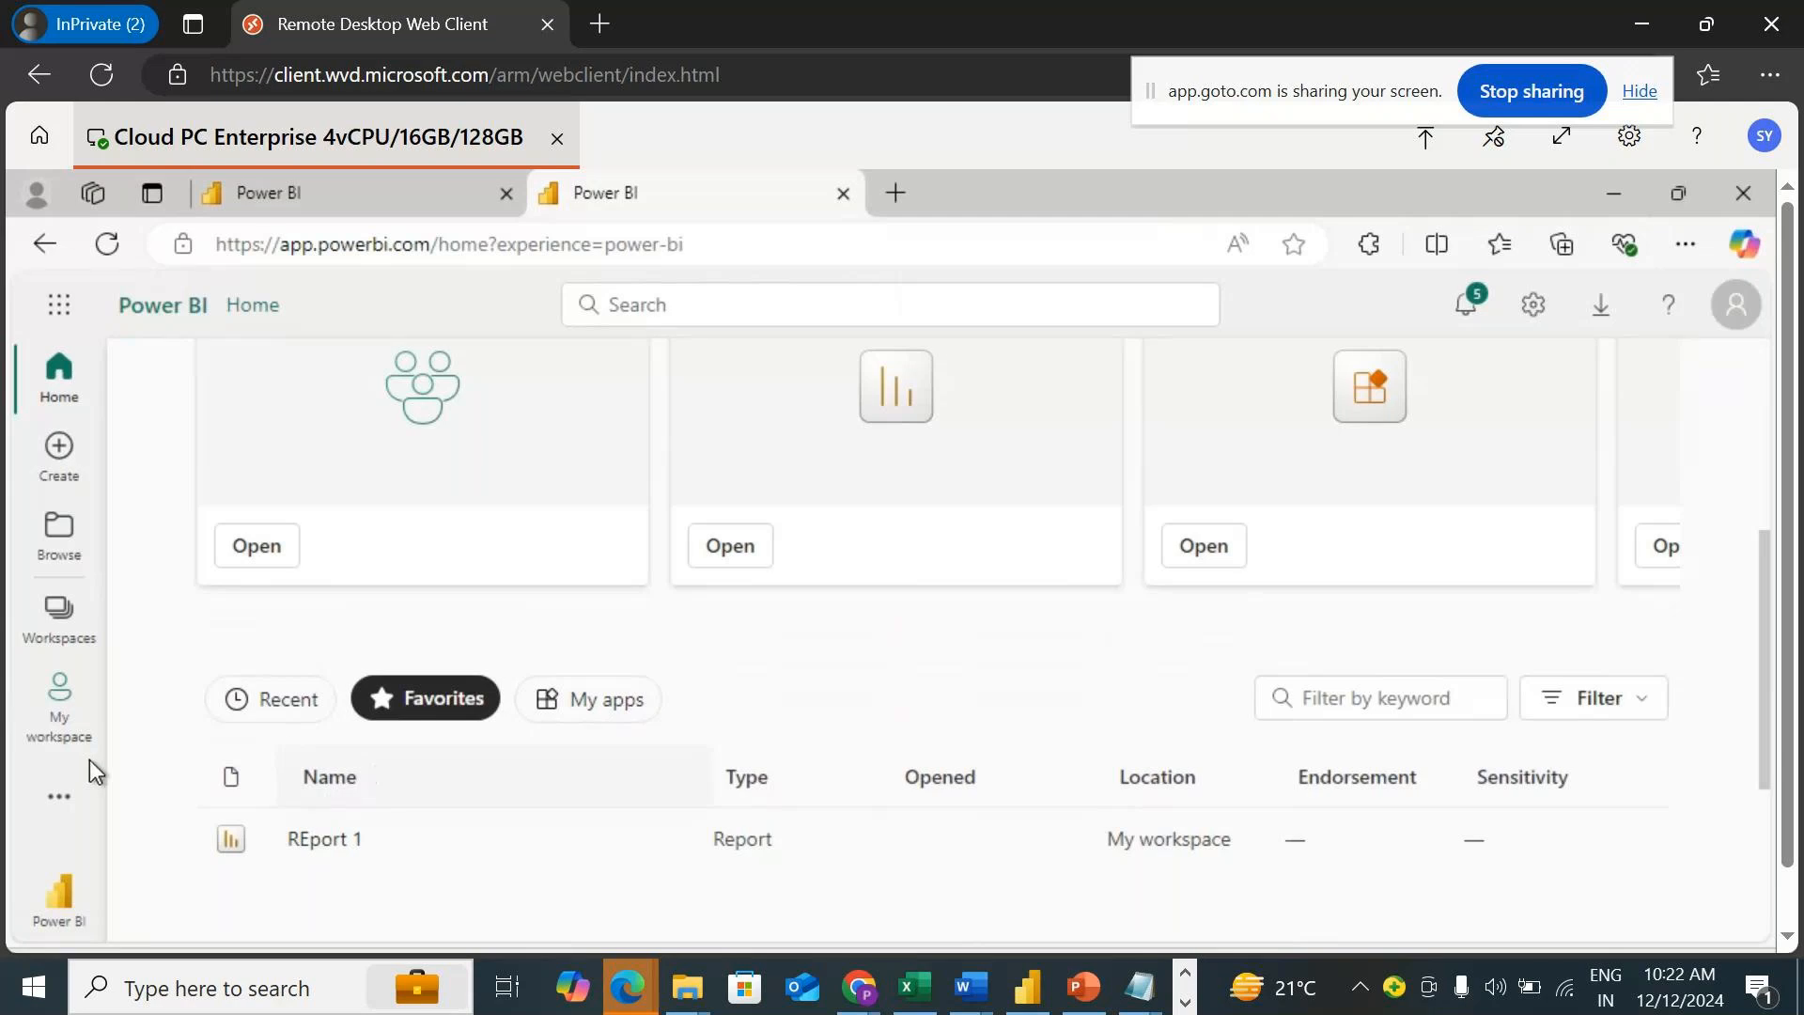
{"action": "left_click", "coordinate": [66, 621]}
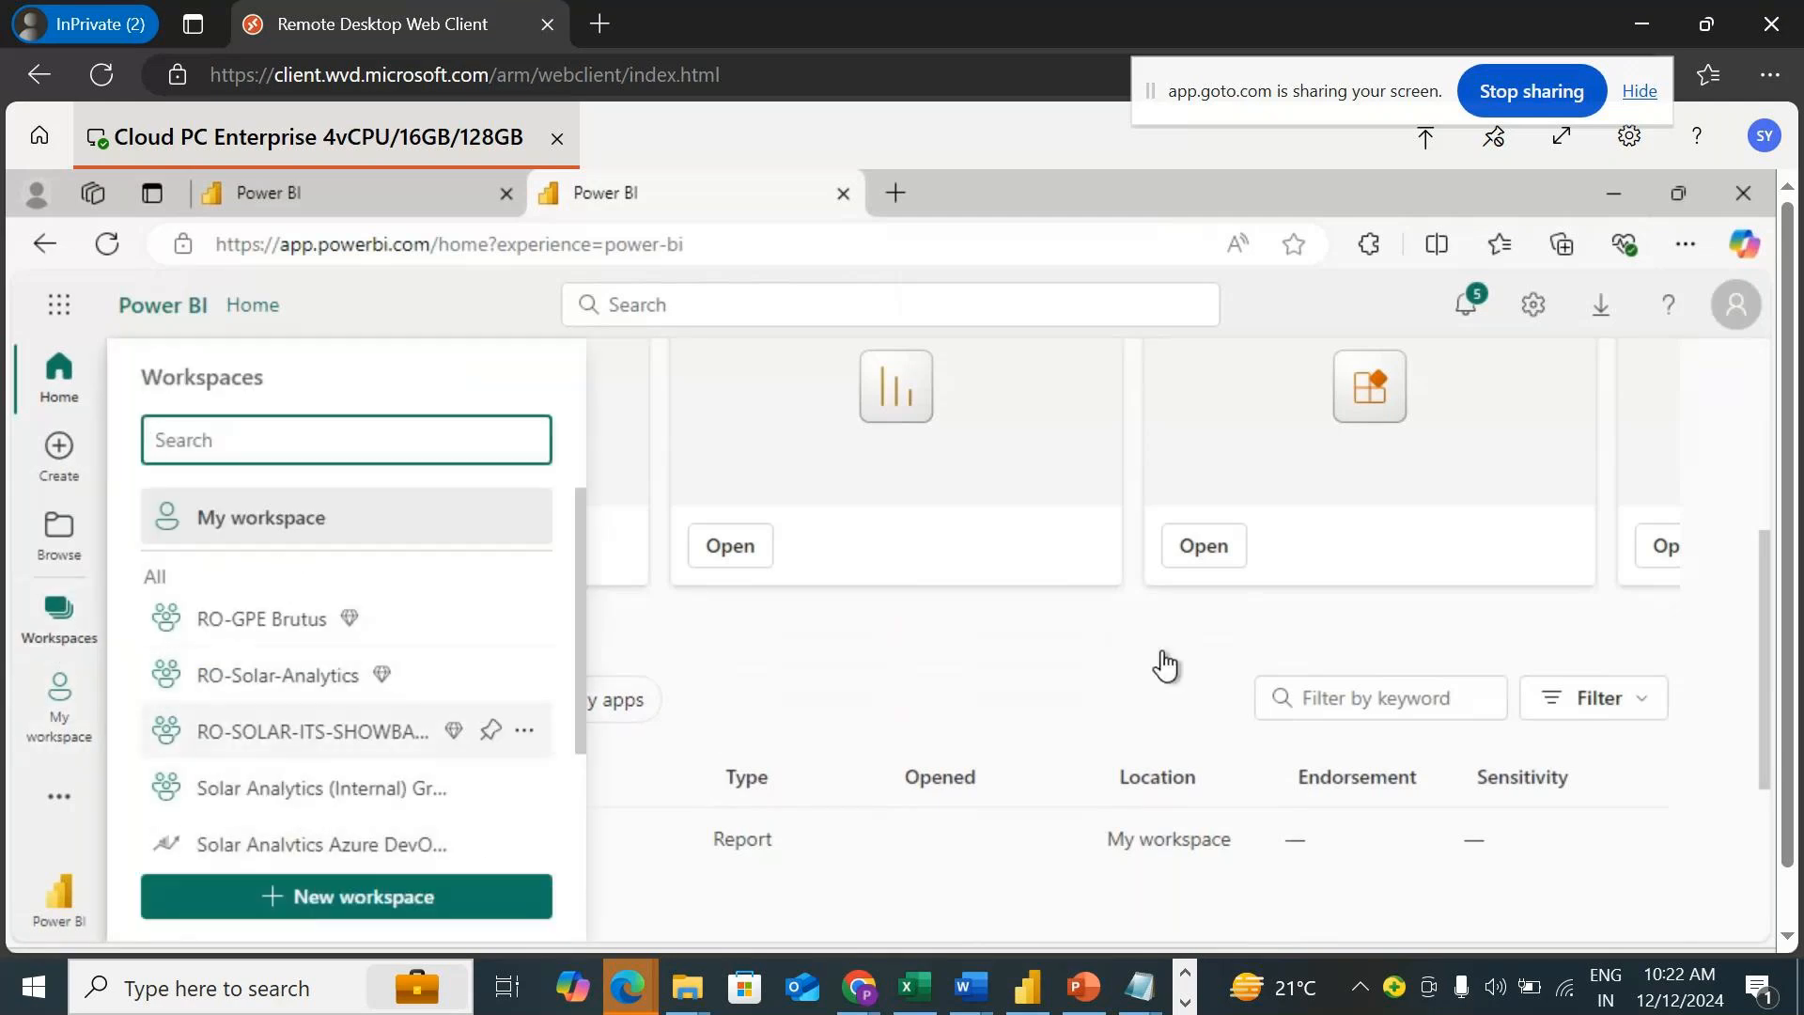
{"action": "left_click_drag", "start_coordinate": [1767, 648], "coordinate": [937, 926]}
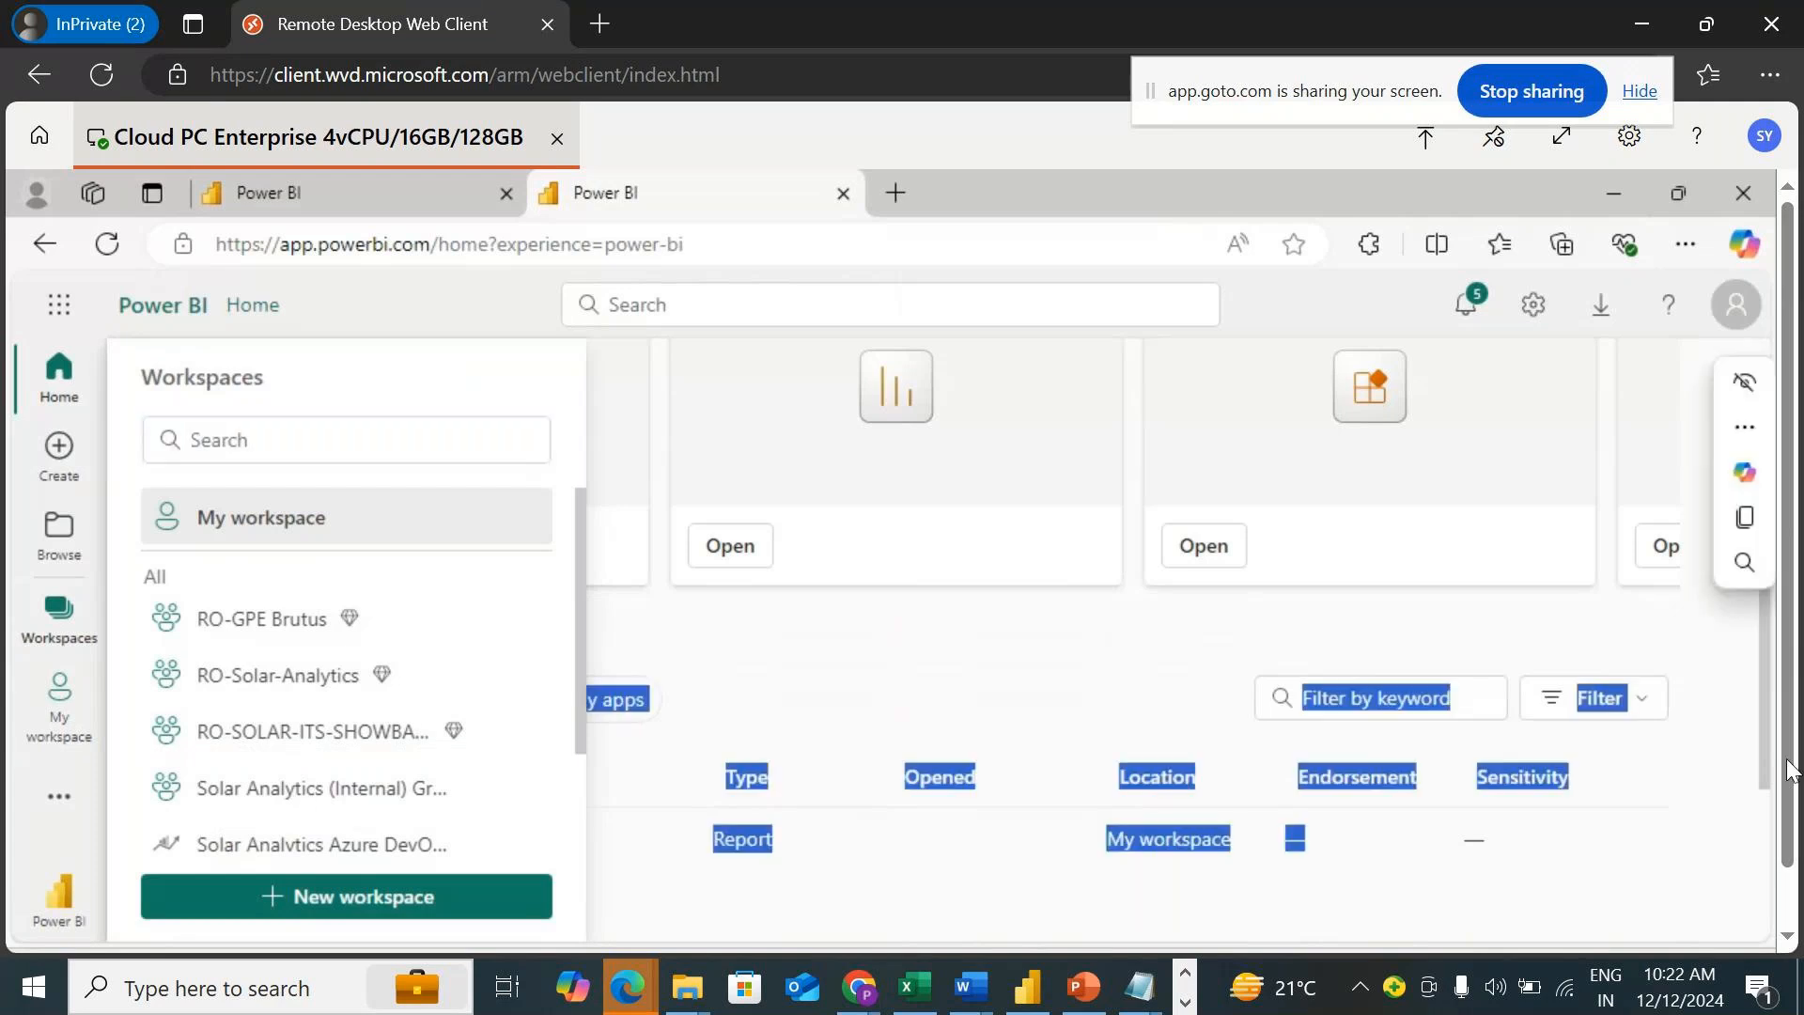
{"action": "left_click", "coordinate": [937, 926]}
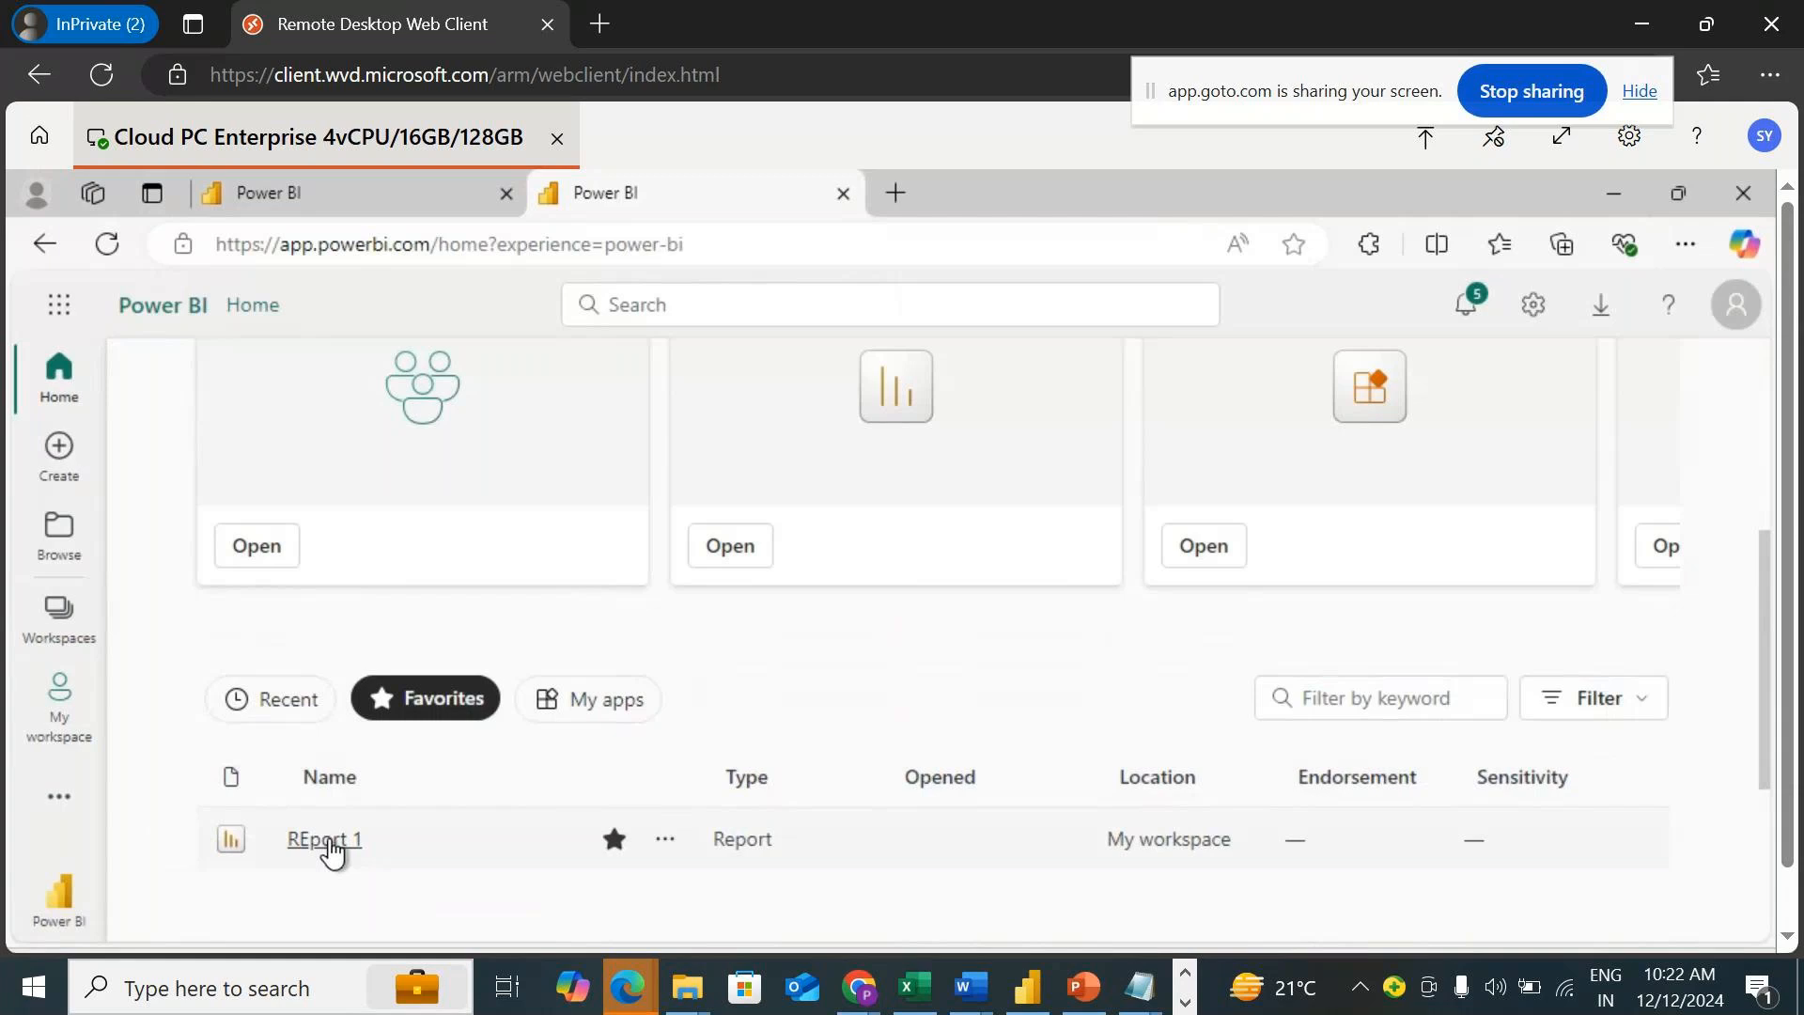
Open the REport 1 report from the Favorites list and return to My workspace.
{"action": "left_click", "coordinate": [326, 839]}
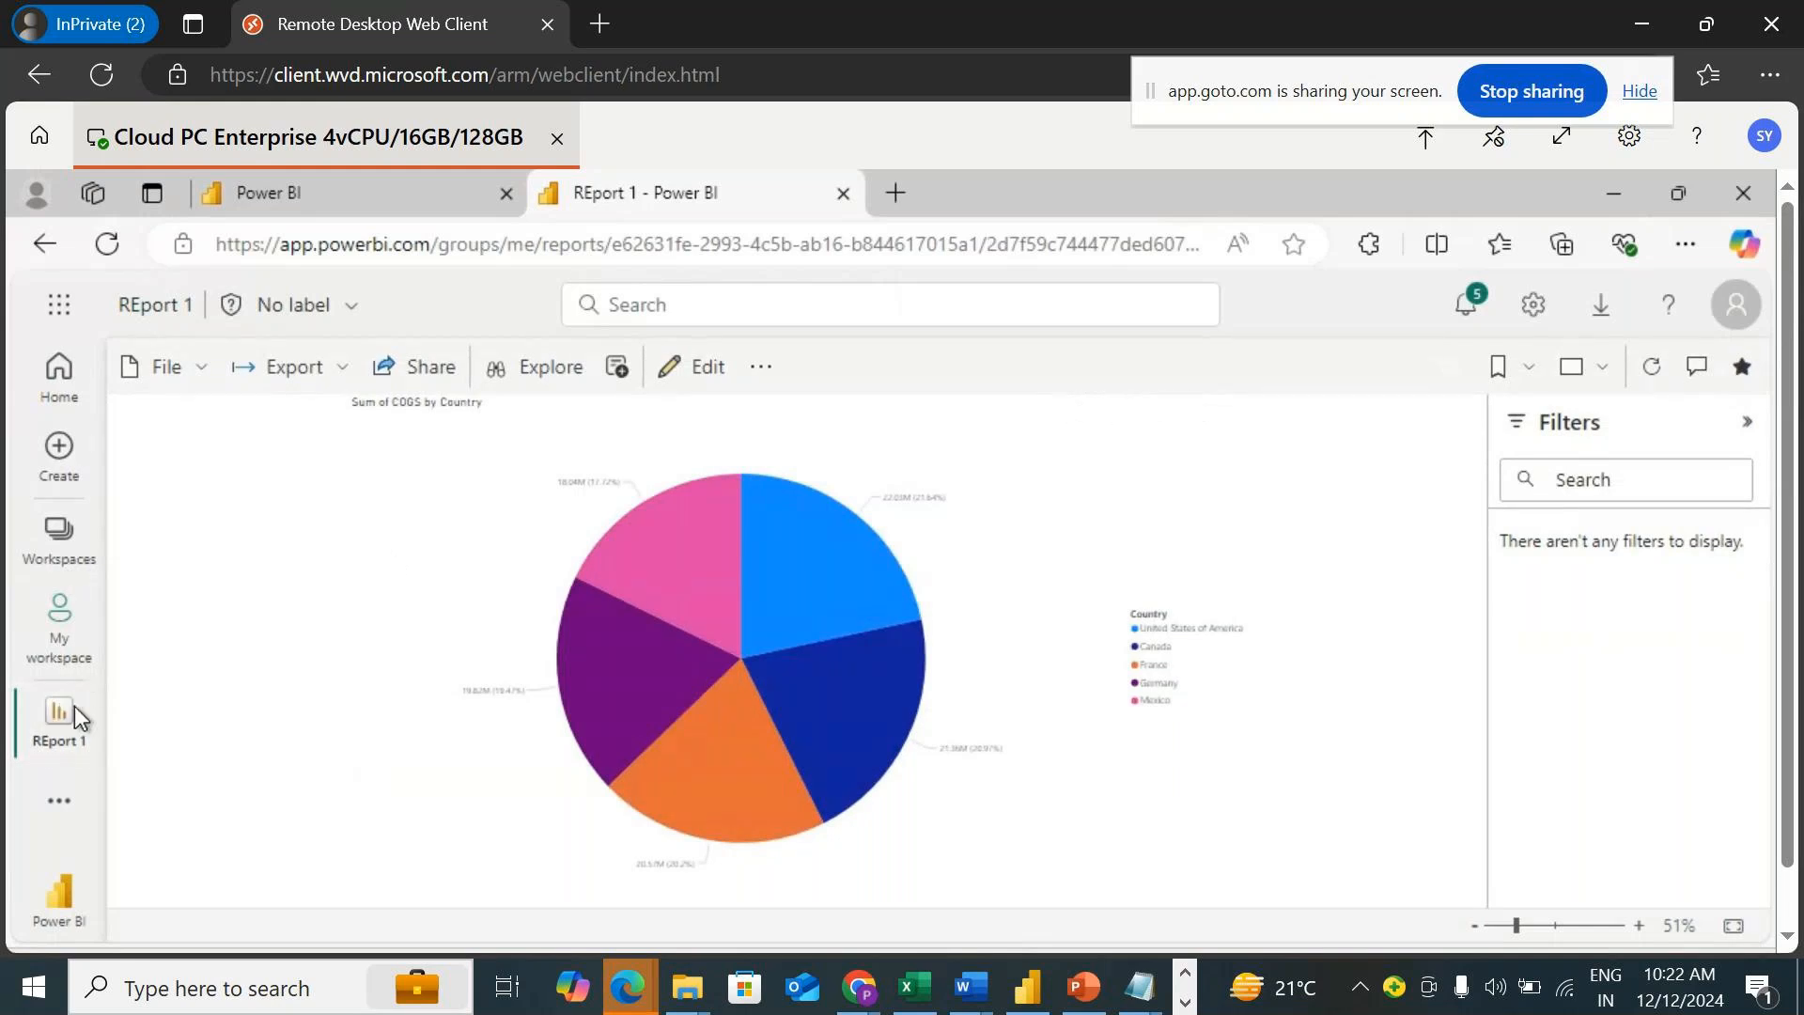
{"action": "left_click", "coordinate": [60, 631]}
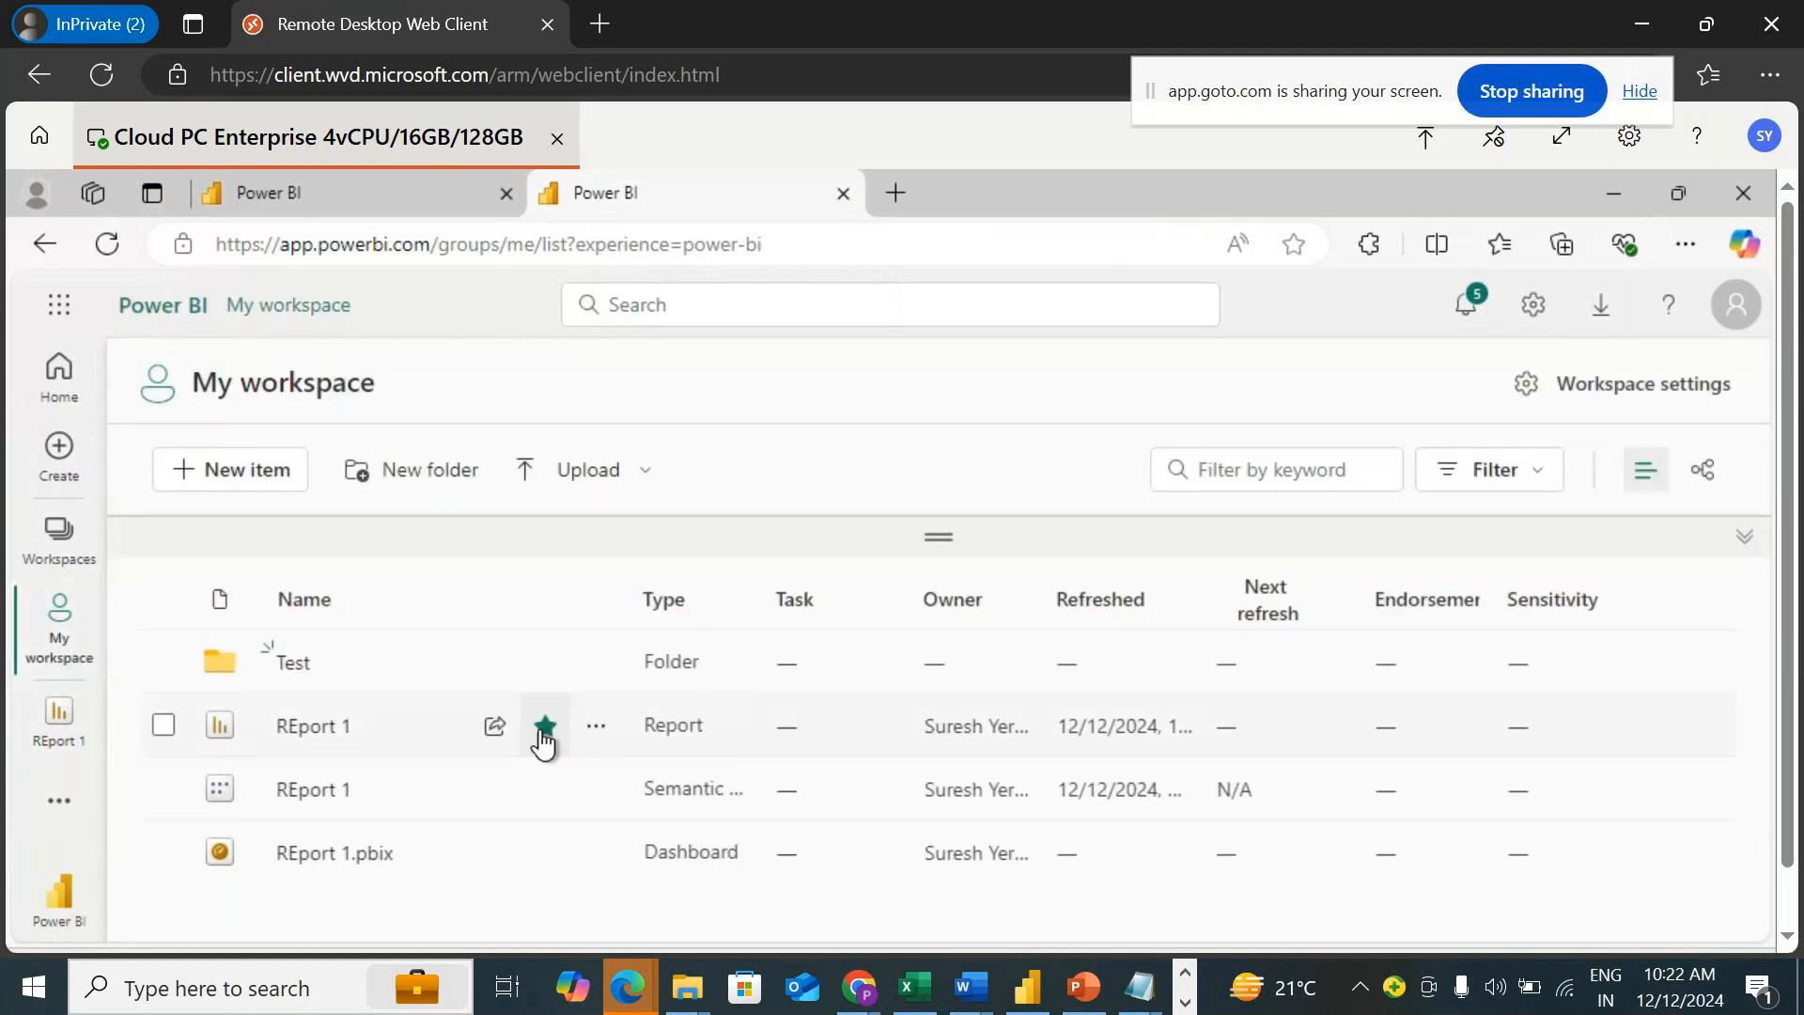
Try to save a copy of the REport 1 report from My workspace and dismiss the license upgrade dialog.
{"action": "left_click", "coordinate": [602, 728]}
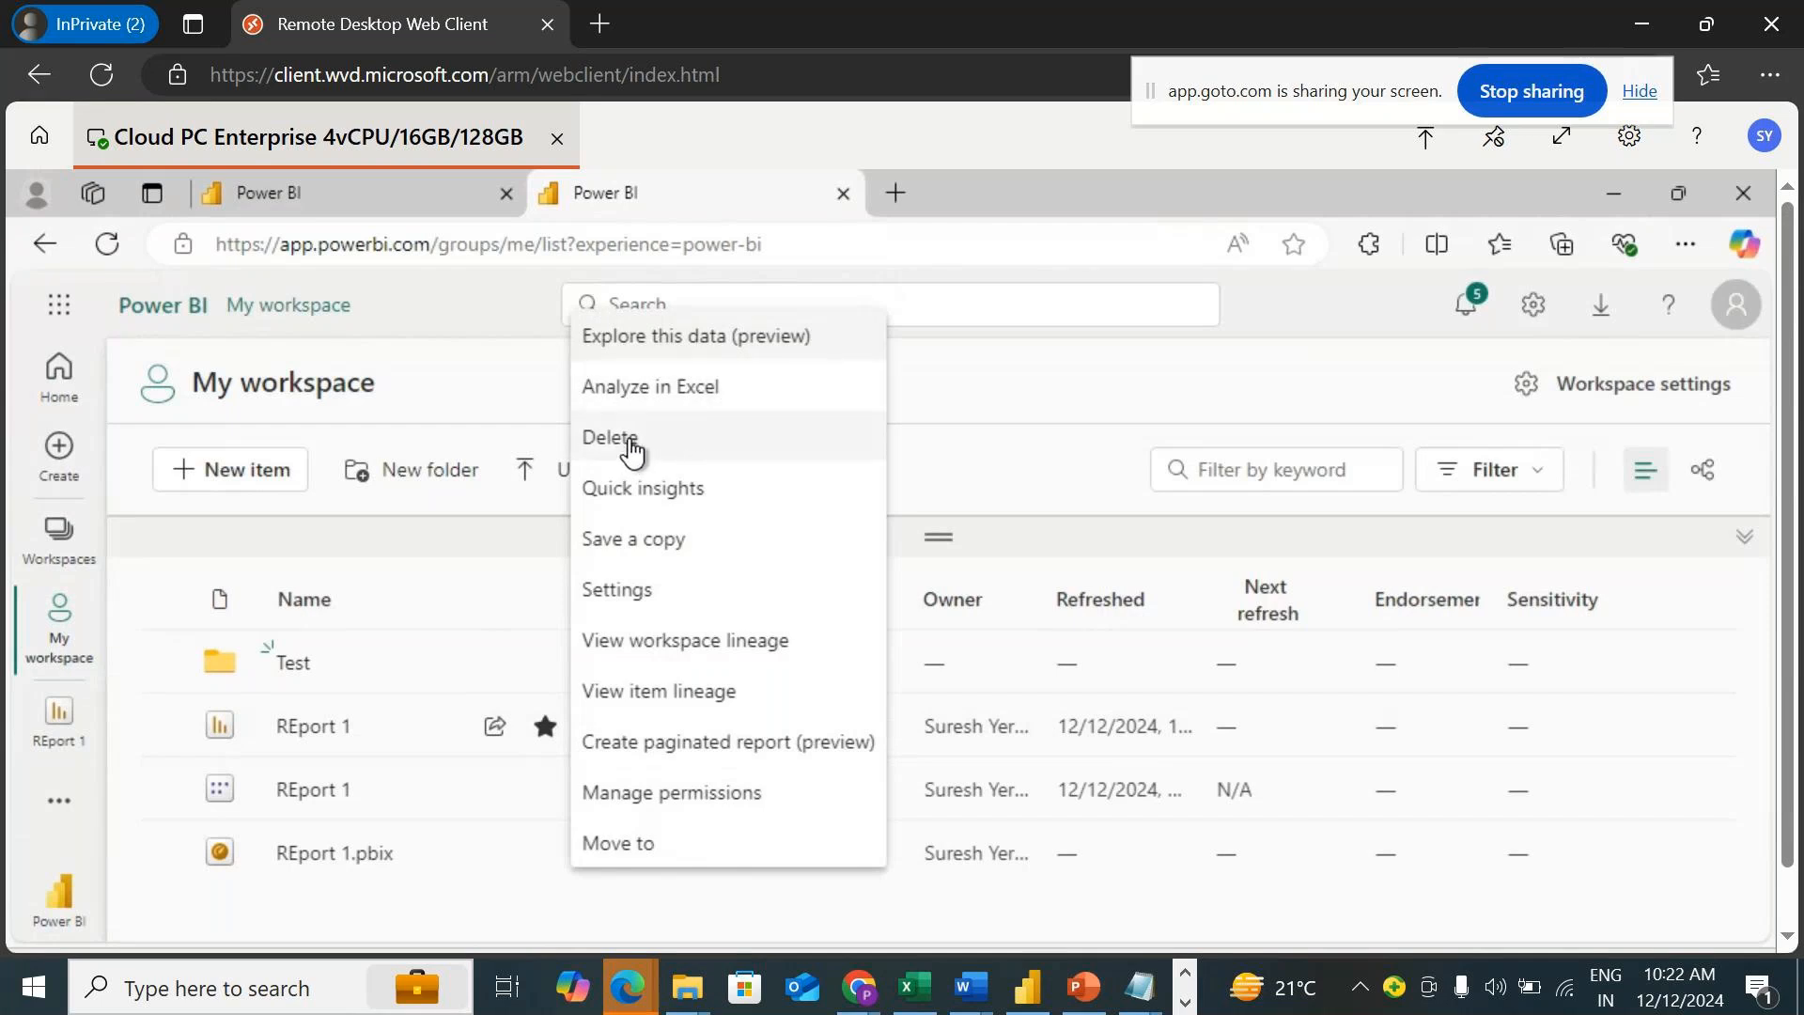
{"action": "left_click", "coordinate": [657, 555]}
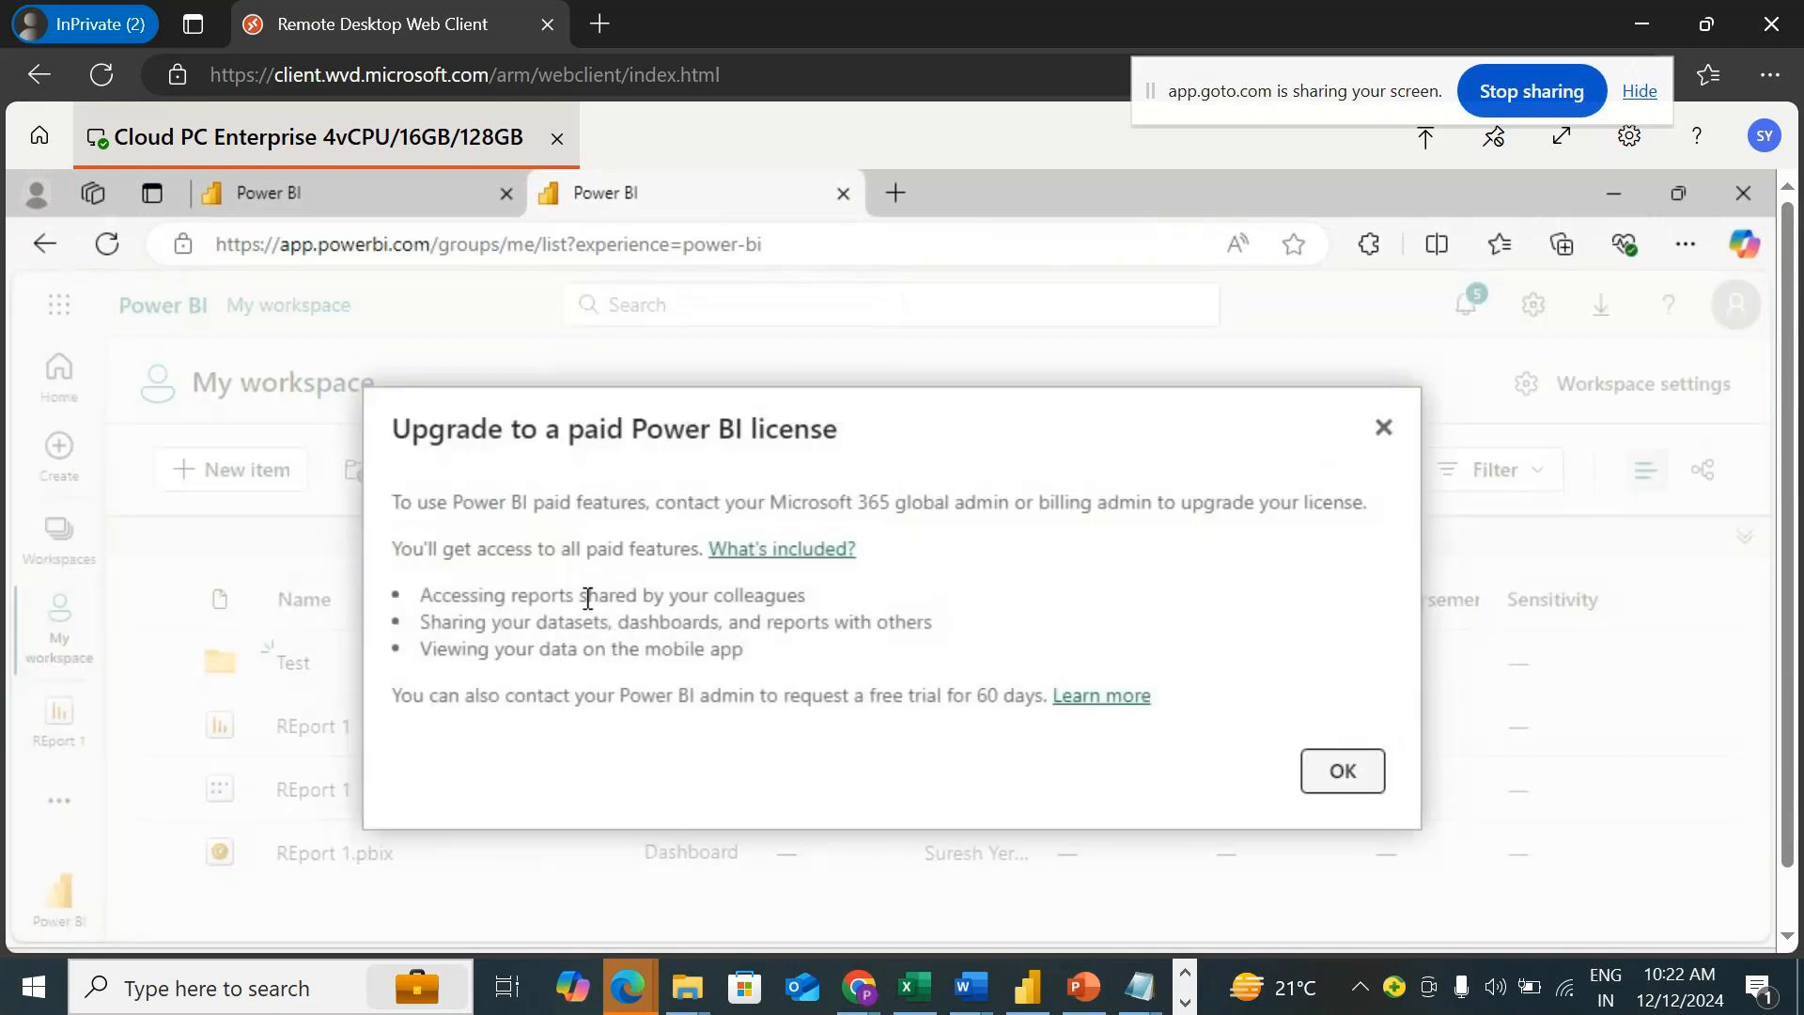
{"action": "left_click", "coordinate": [1335, 771]}
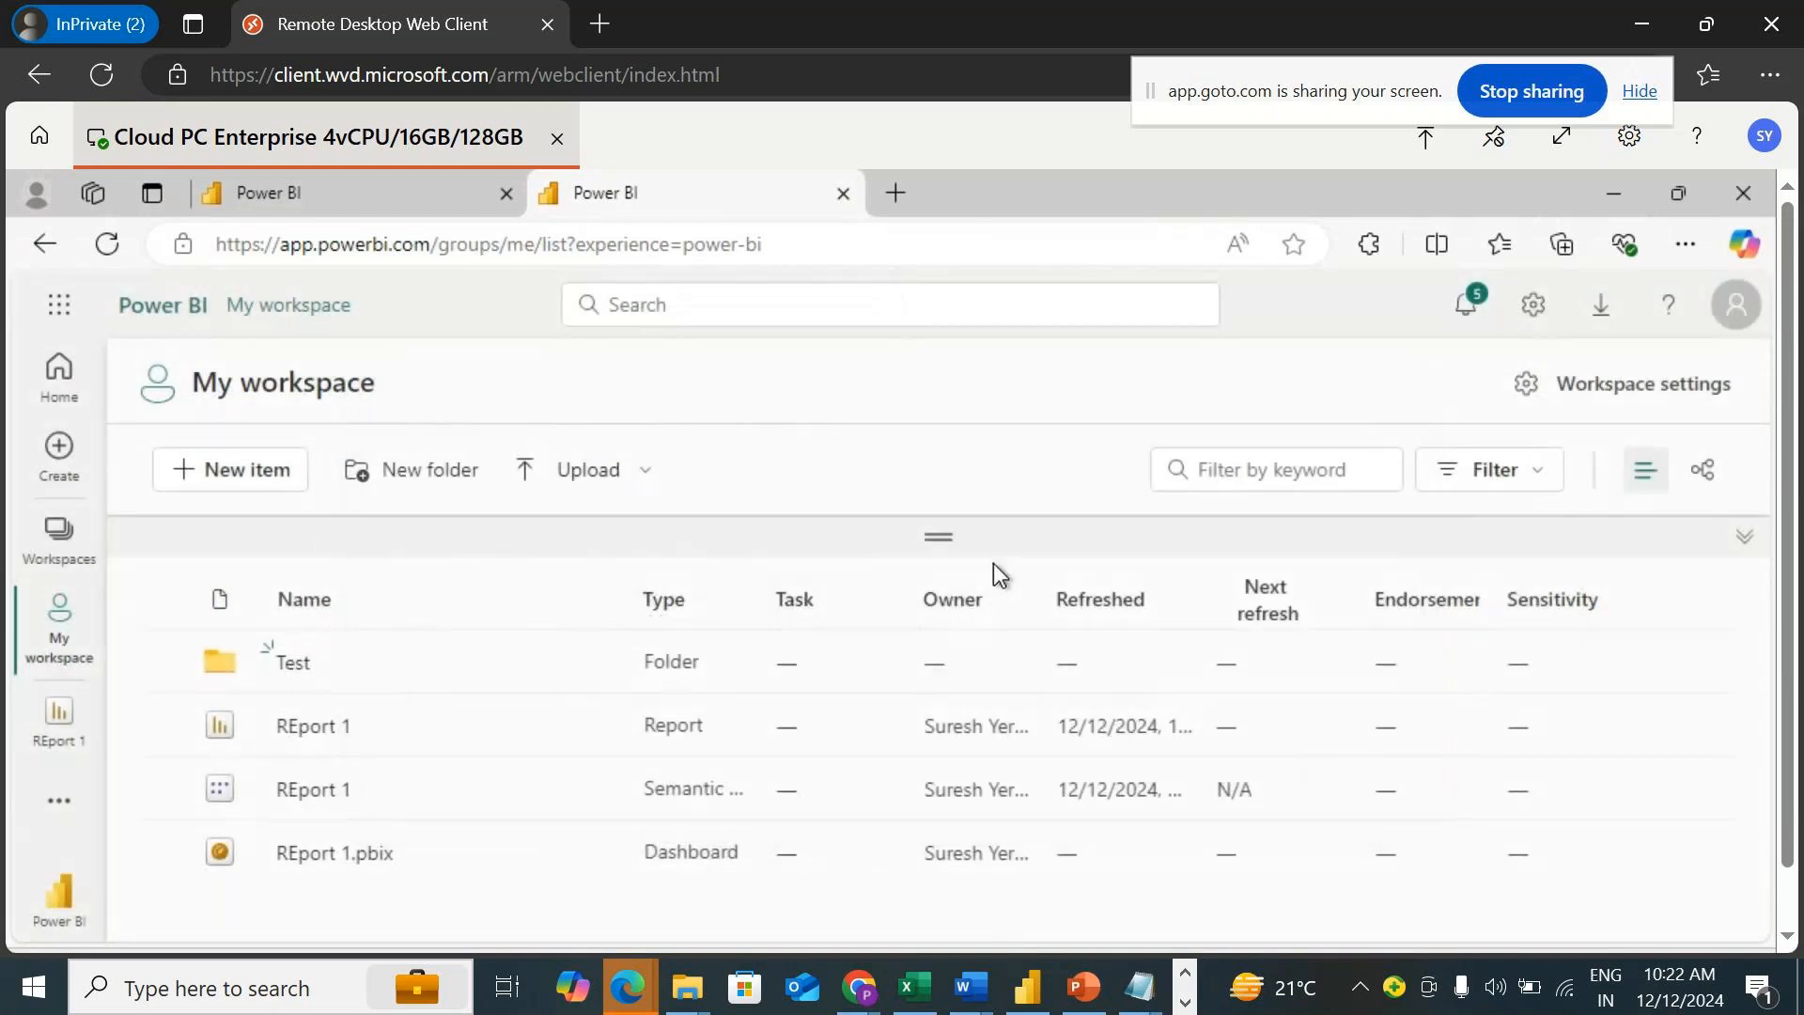
Review the REport 1 report's additional options in My workspace, and open the report to examine its file options.
{"action": "left_click", "coordinate": [594, 731]}
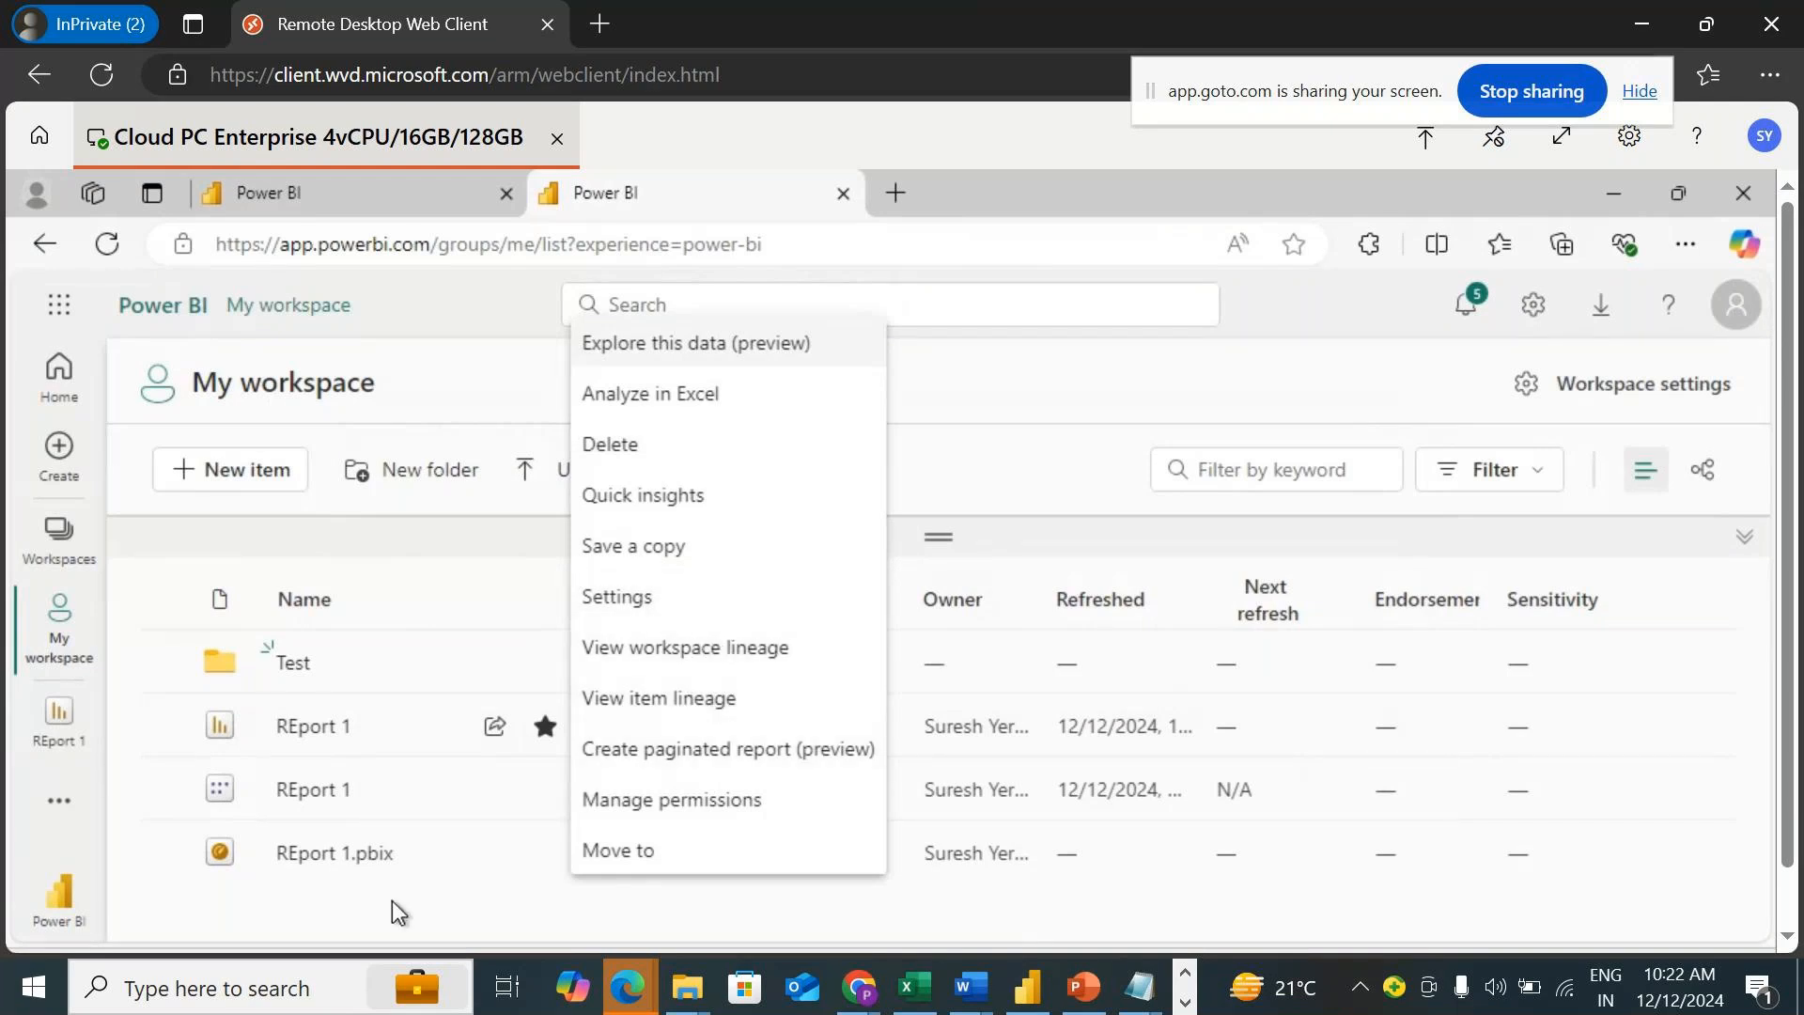
{"action": "left_click", "coordinate": [360, 903]}
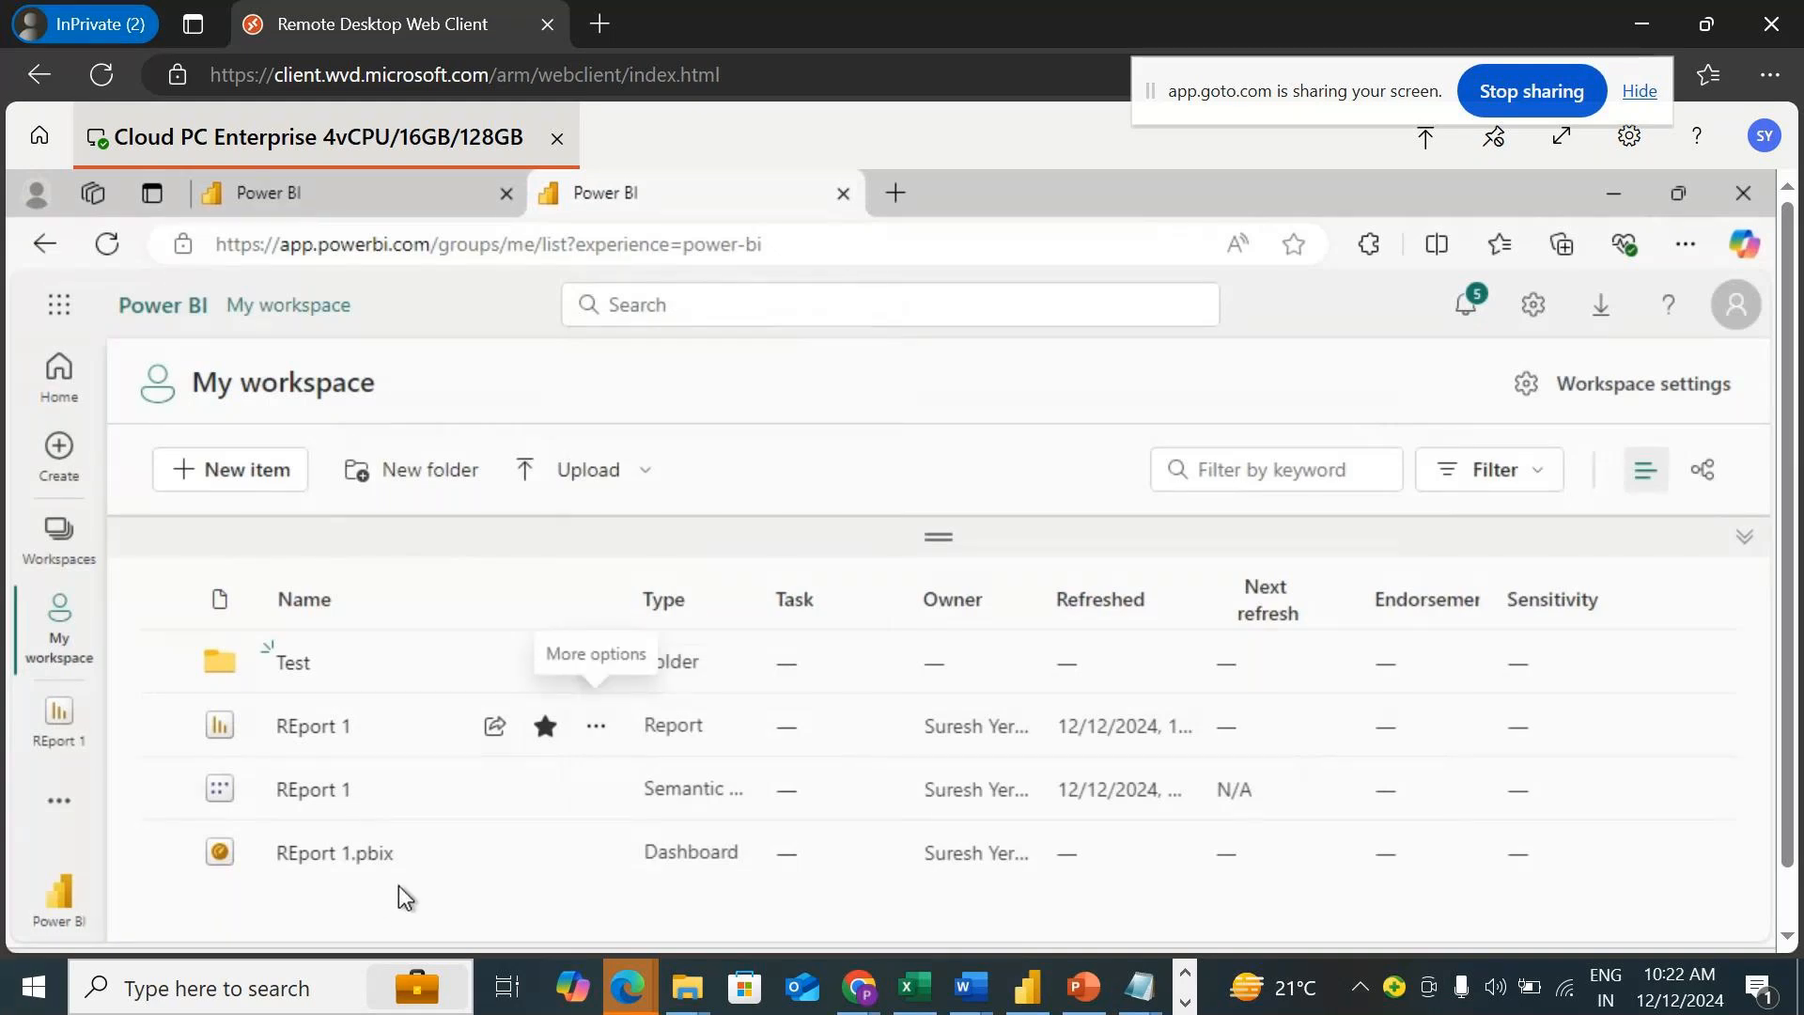
{"action": "left_click", "coordinate": [323, 727]}
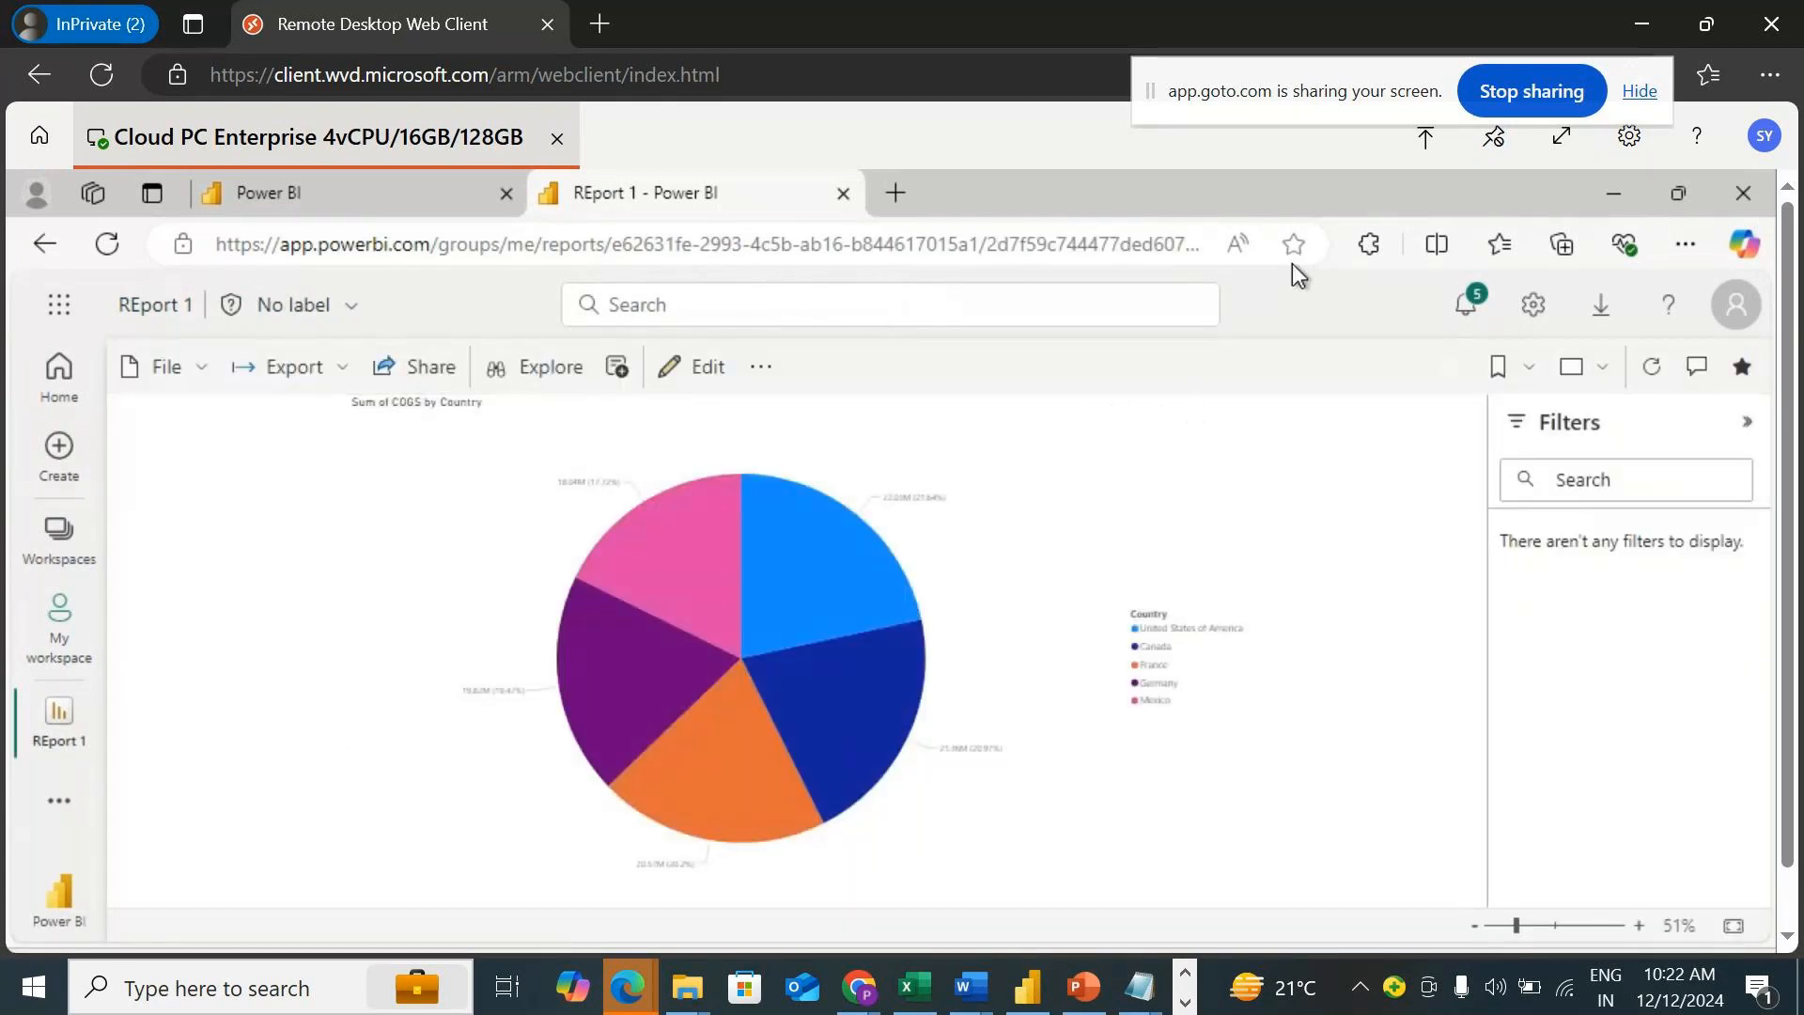
{"action": "left_click", "coordinate": [203, 378]}
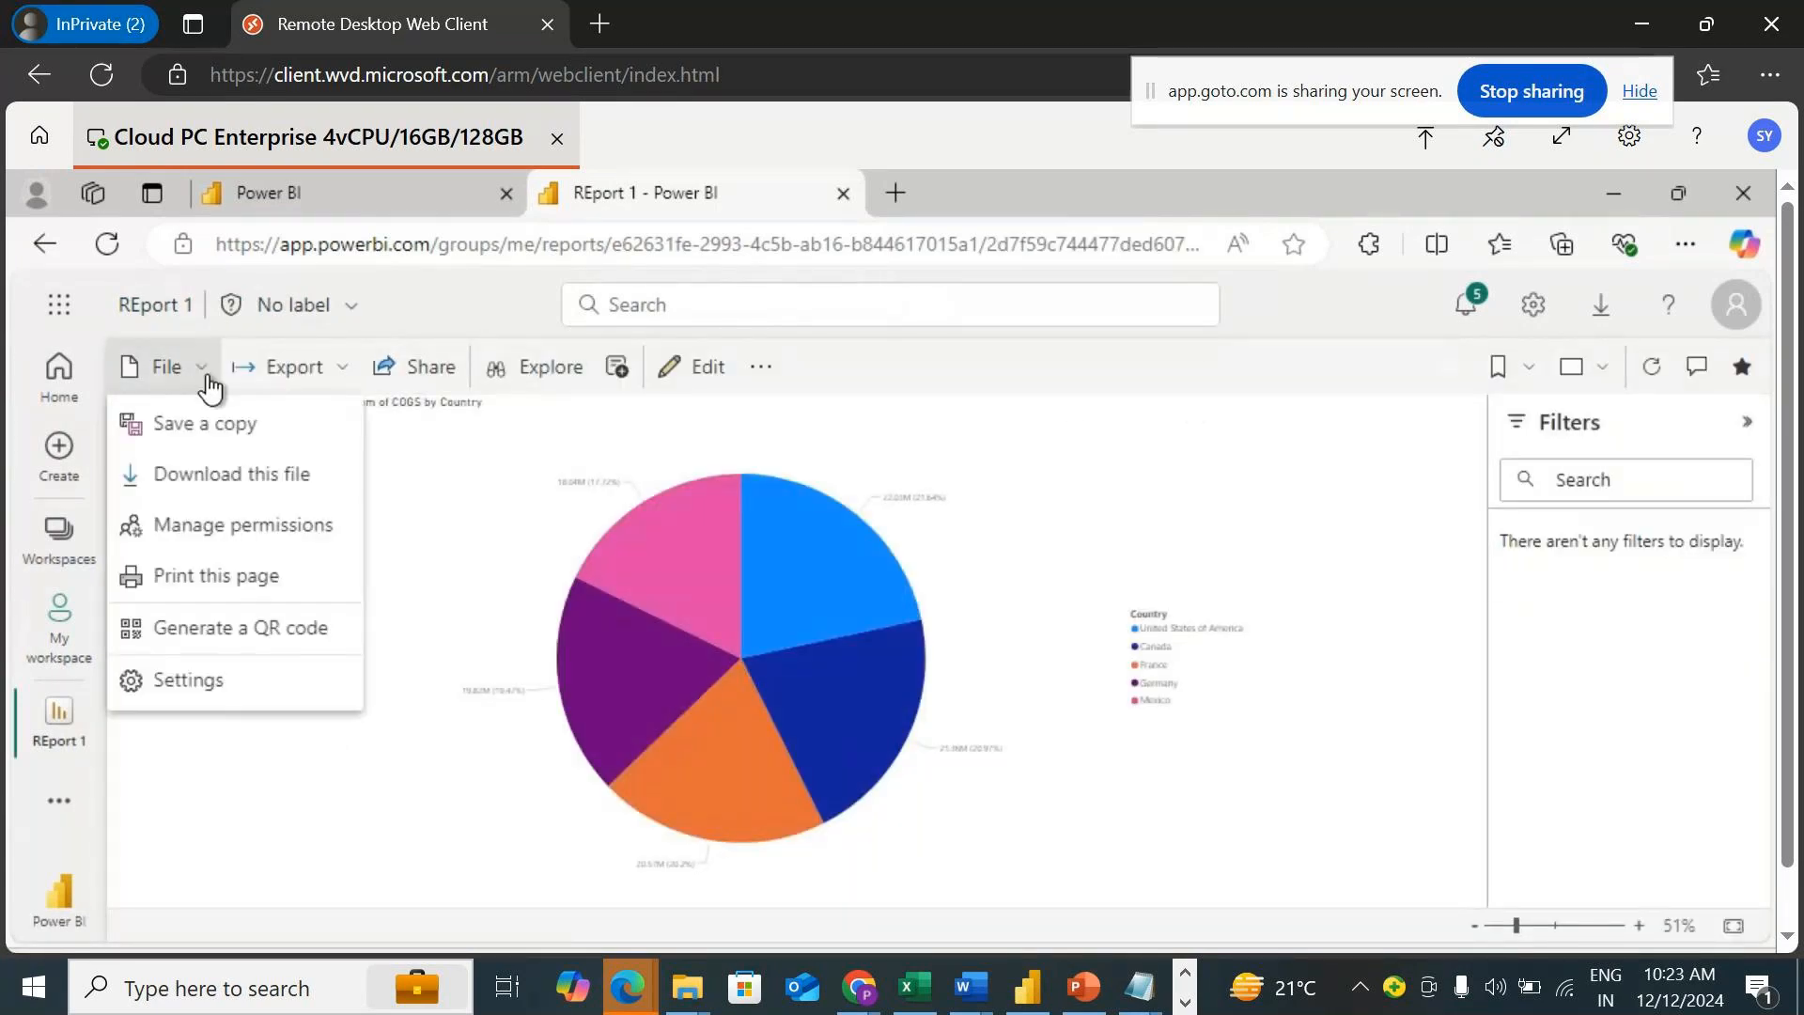
{"action": "left_click", "coordinate": [1417, 487]}
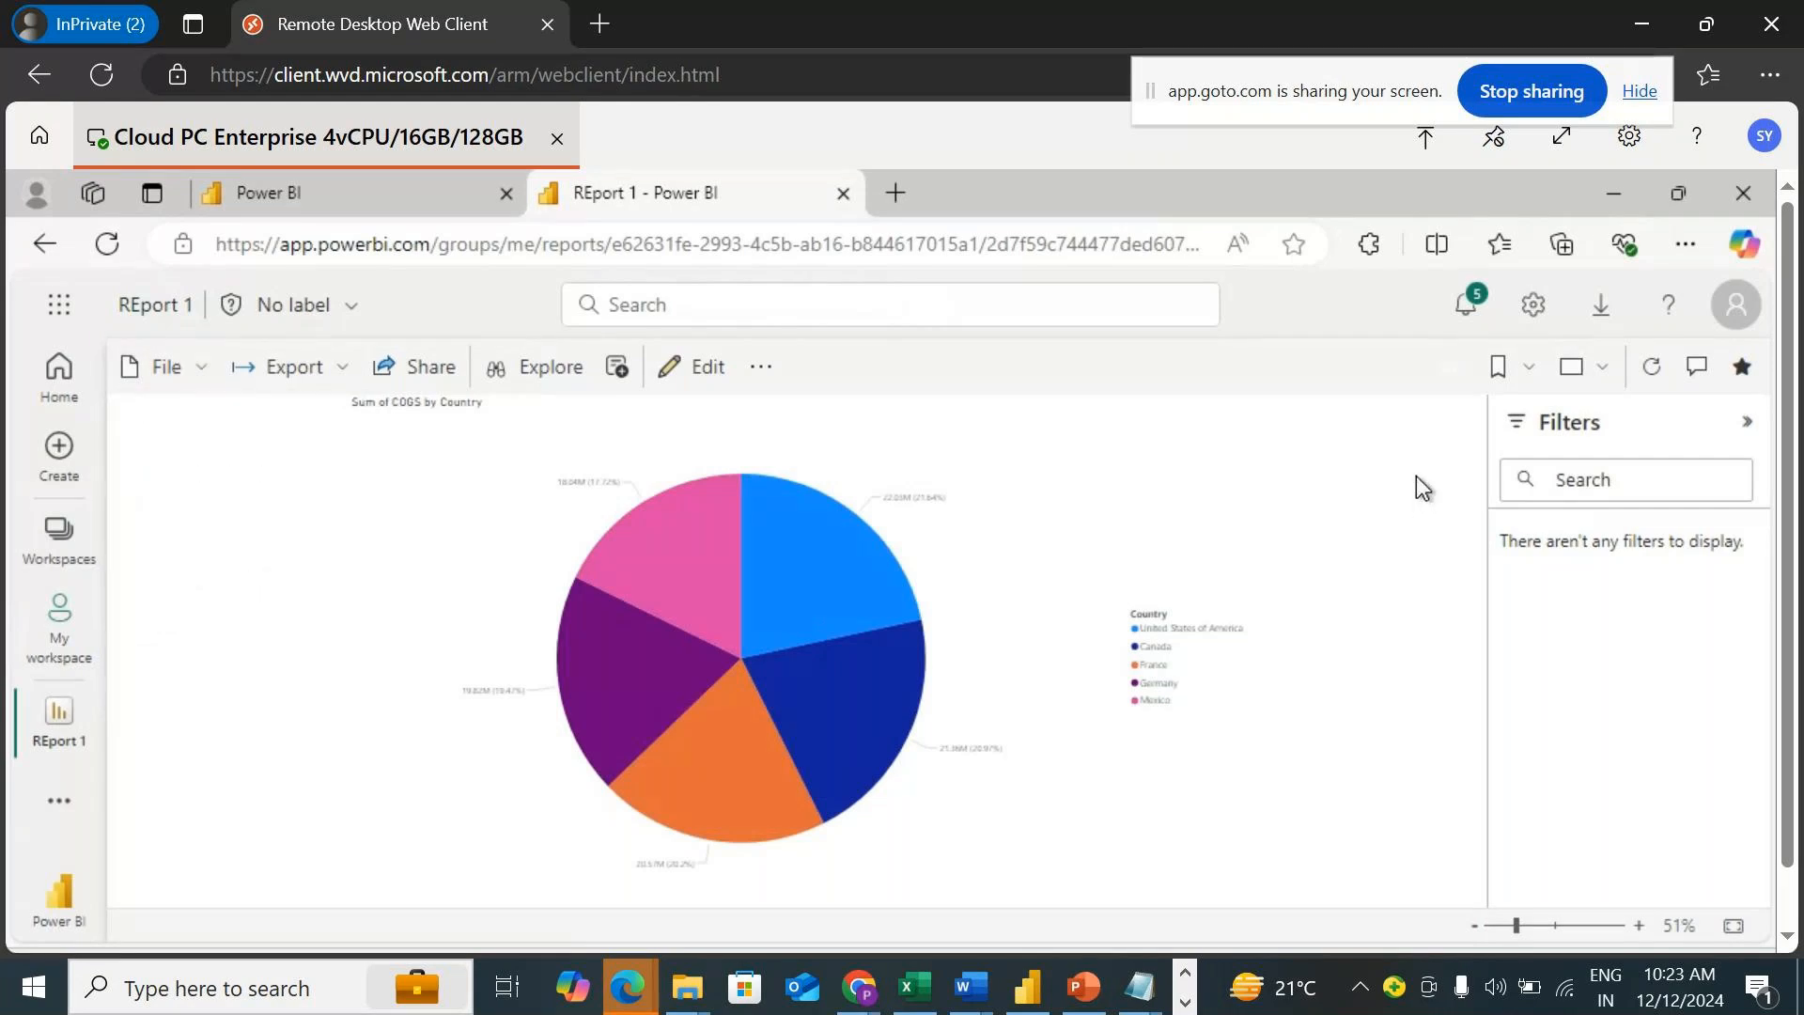